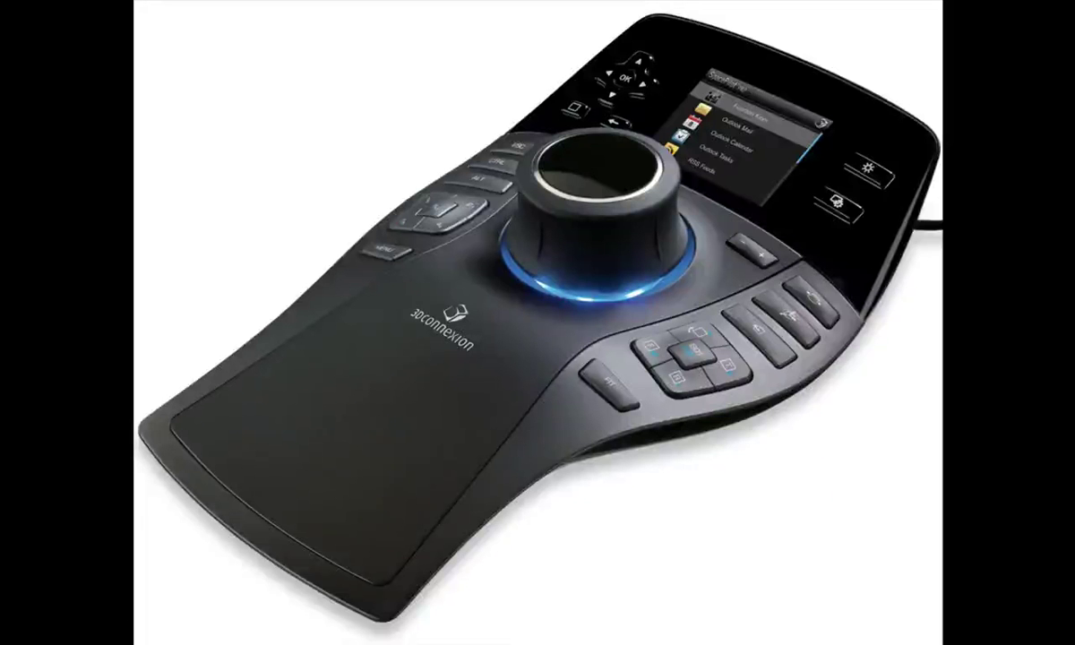
Draw the bottom and top edge control-point curves starting on the centre line
scroll(547, 503, "up", 5)
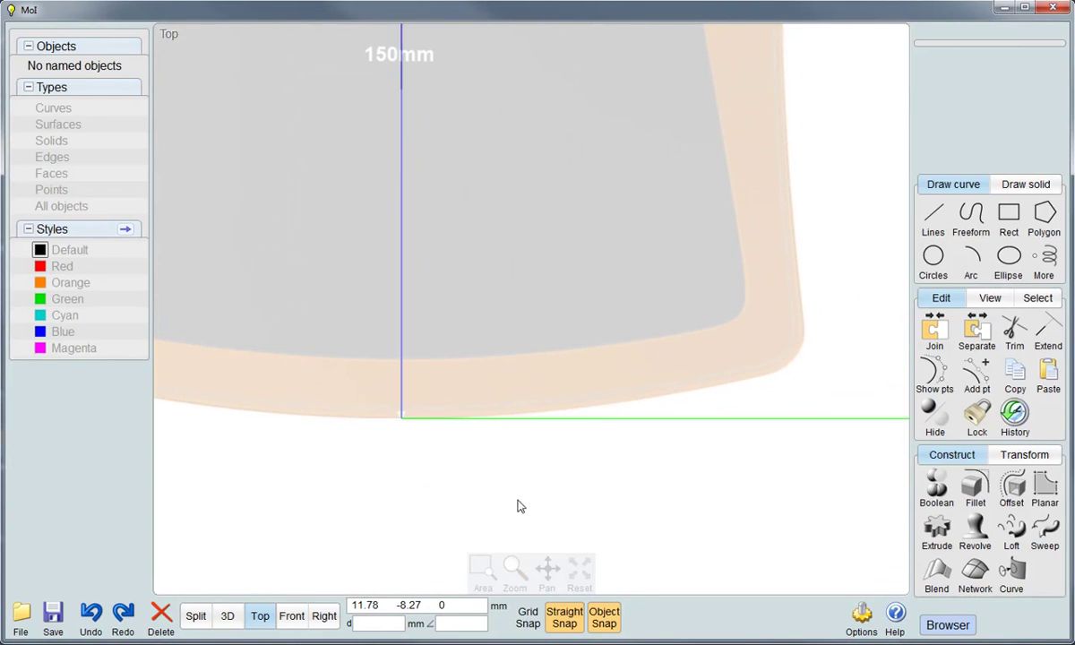
left_click(974, 219)
left_click(402, 417)
left_click(625, 418)
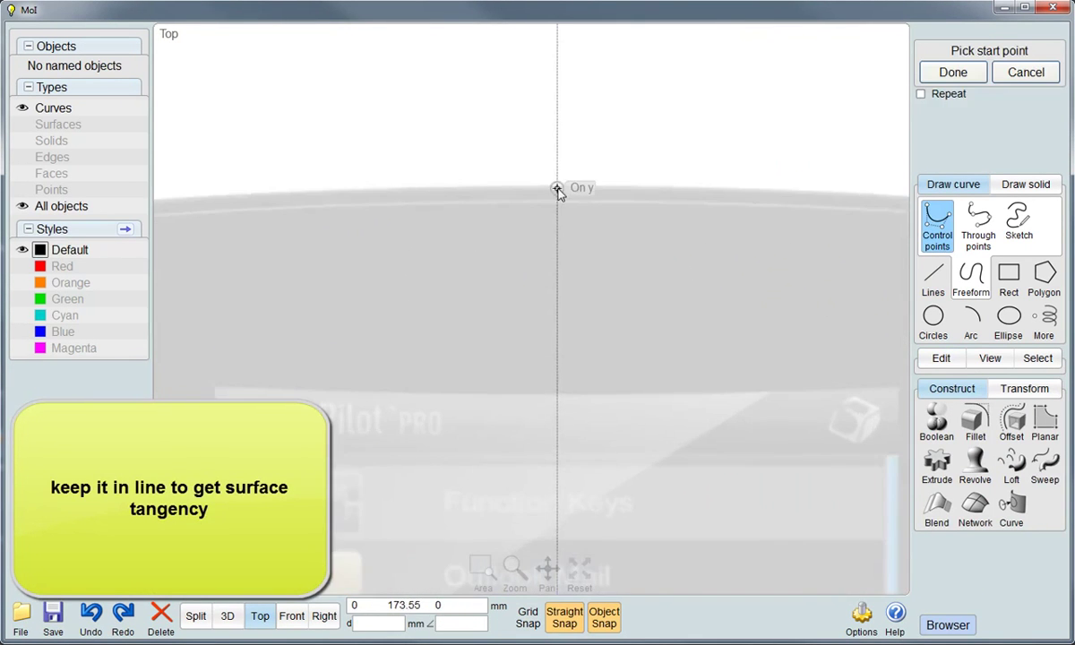
left_click(556, 190)
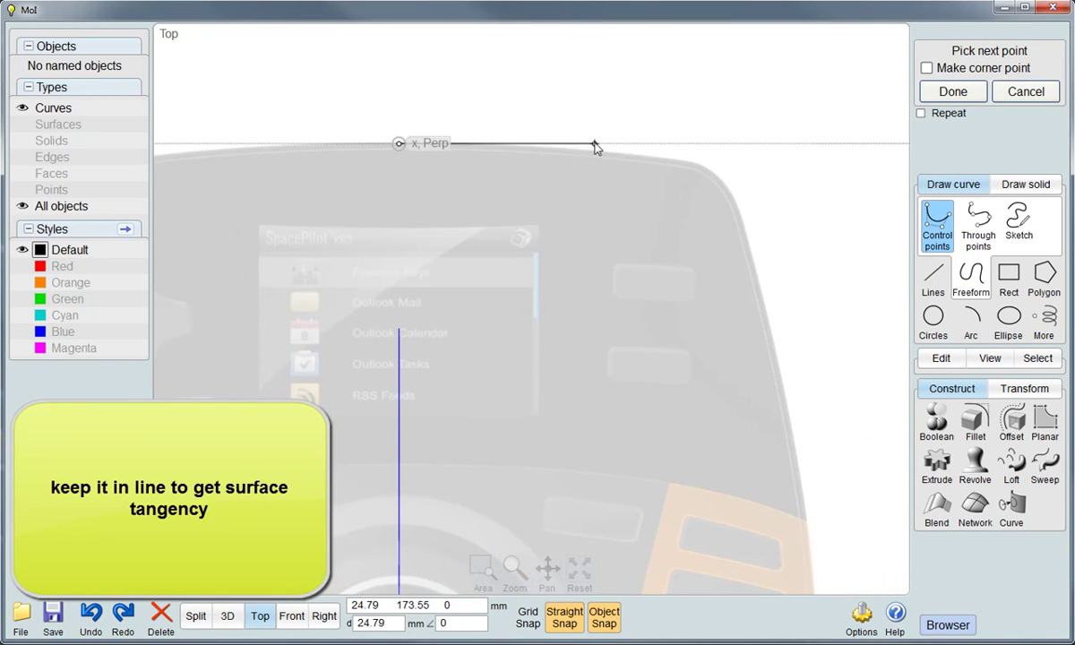
left_click(842, 177)
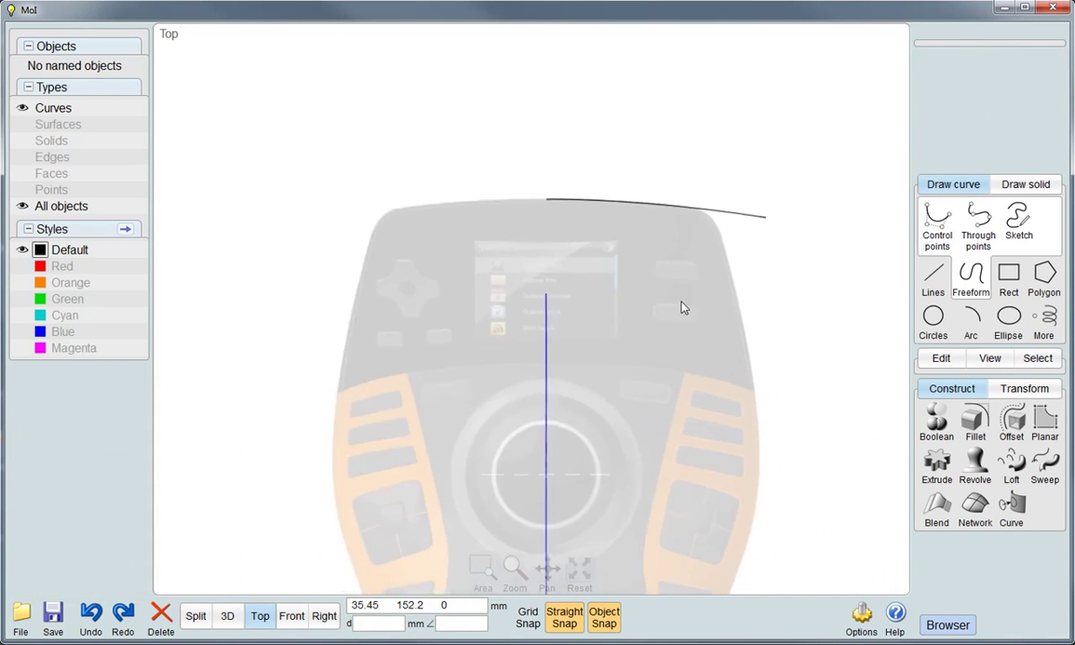
Draw the right-side curve from above the top corner down the waist to below the bottom edge
key("Return")
scroll(672, 144, "up", 4)
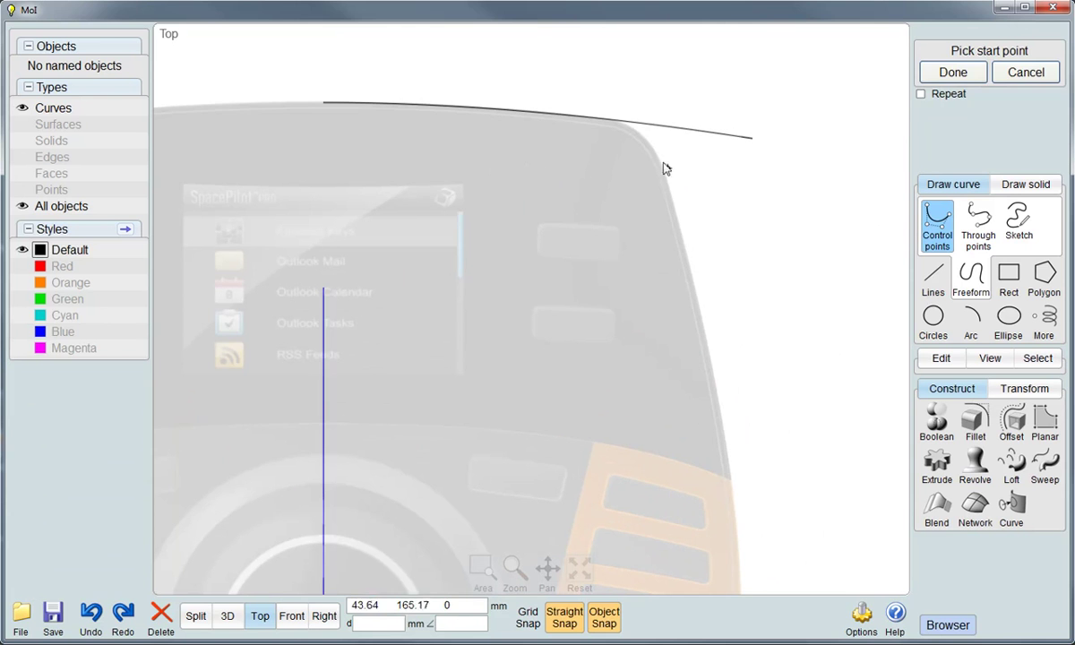
left_click(614, 65)
left_click(723, 387)
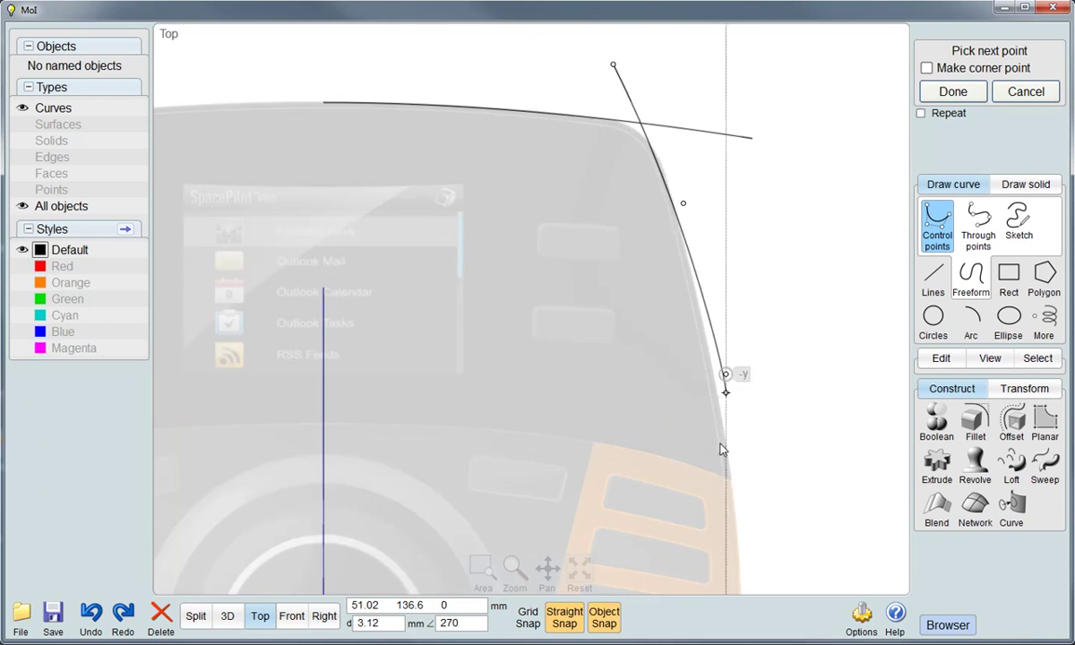
left_click(679, 374)
scroll(678, 377, "down", 3)
scroll(595, 356, "down", 2)
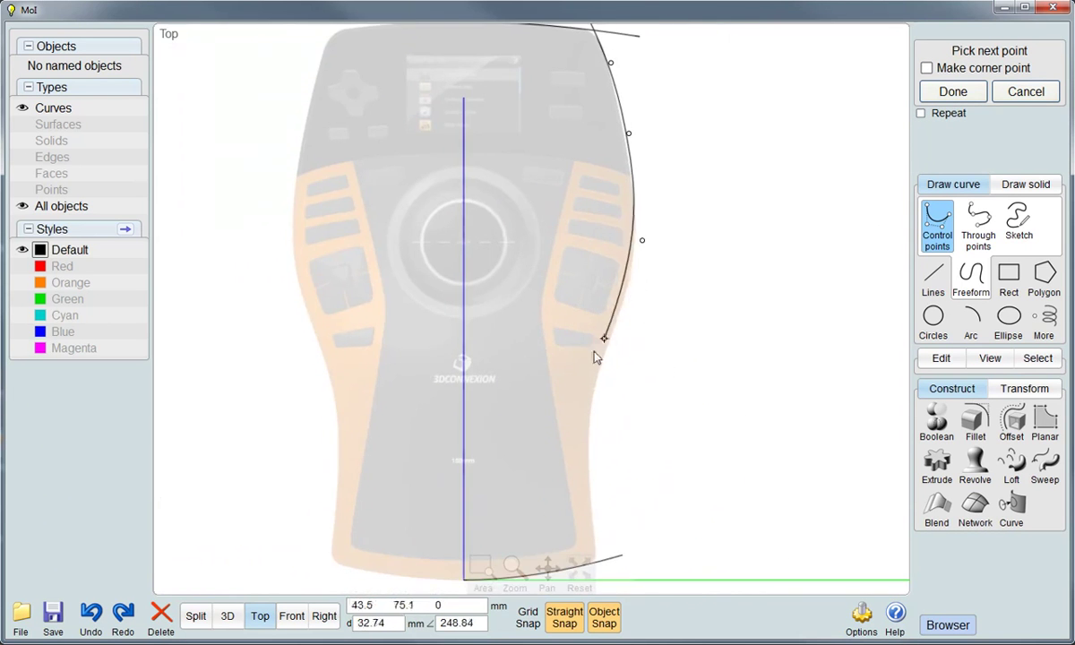
left_click(593, 375)
left_click(580, 436)
right_click_drag(621, 473, 601, 356)
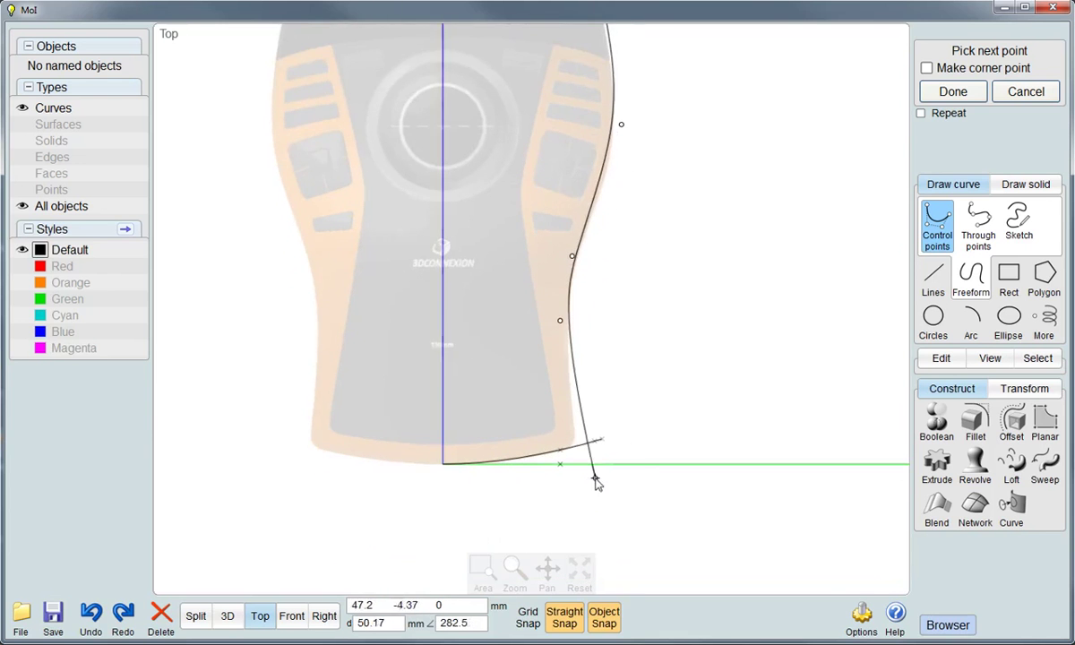
scroll(592, 489, "up", 3)
left_click(570, 491)
right_click(586, 492)
scroll(641, 235, "down", 2)
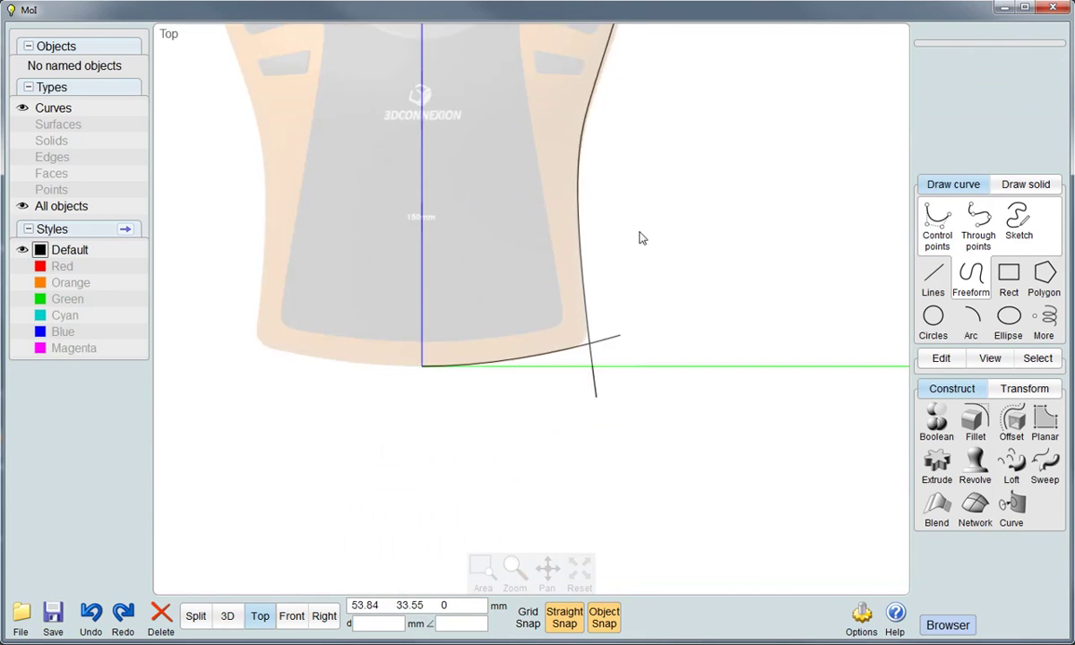
scroll(656, 191, "down", 2)
left_click(941, 357)
Reshape the side curve to follow the outline, deleting an extra point and extending its top end
left_click(932, 432)
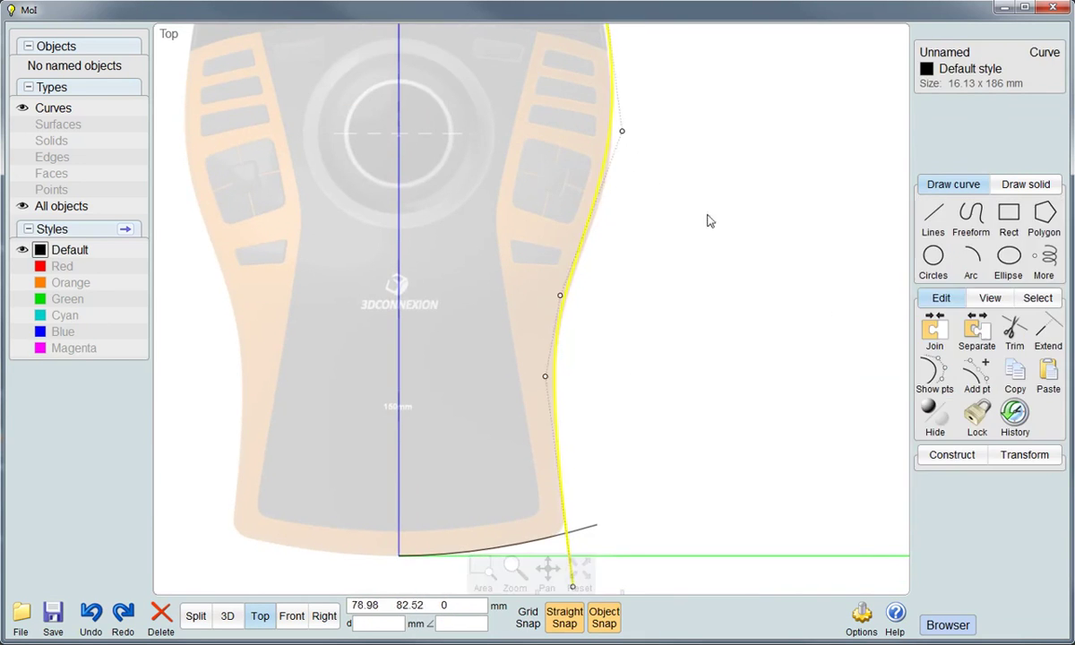
scroll(611, 274, "up", 3)
left_click_drag(584, 255, 588, 280)
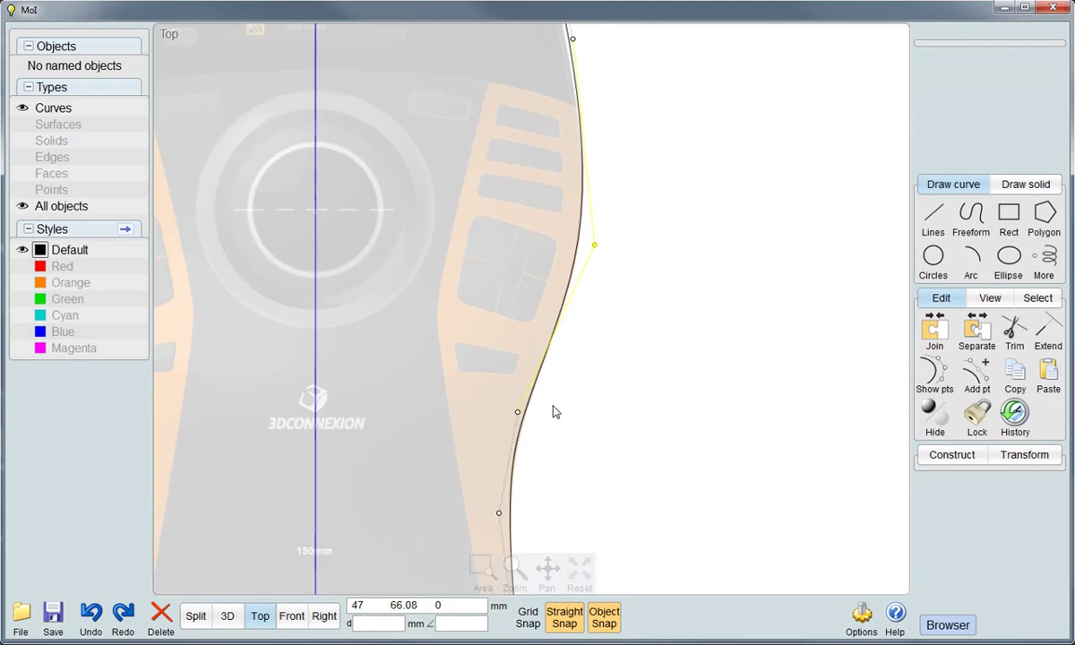
left_click(581, 420)
scroll(595, 177, "down", 3)
scroll(603, 260, "up", 2)
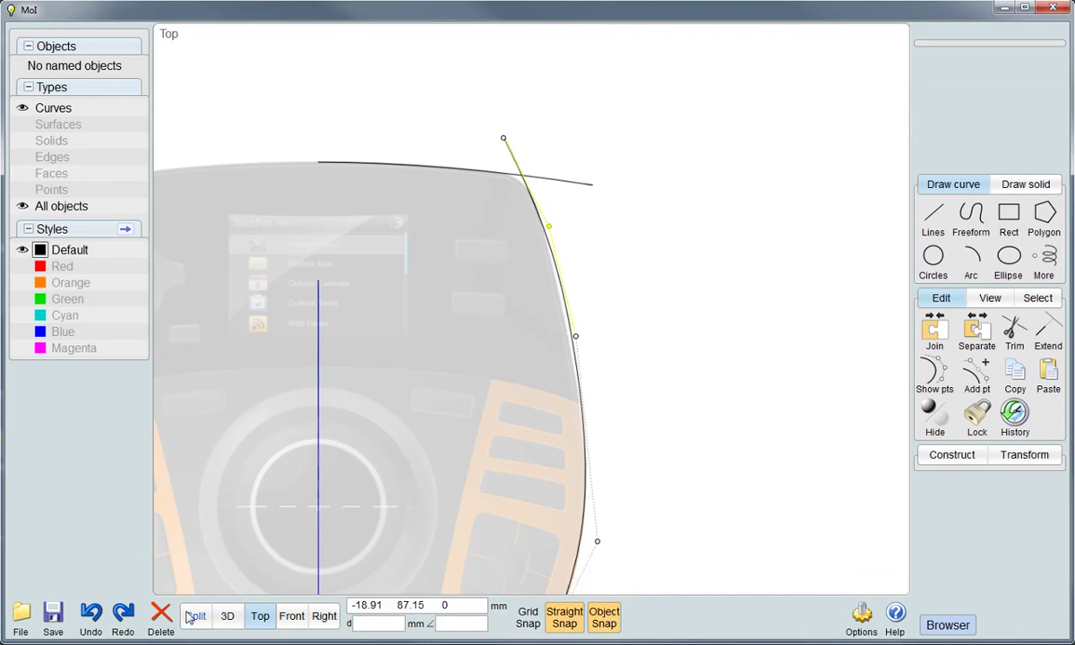
key("Delete")
left_click_drag(504, 140, 510, 120)
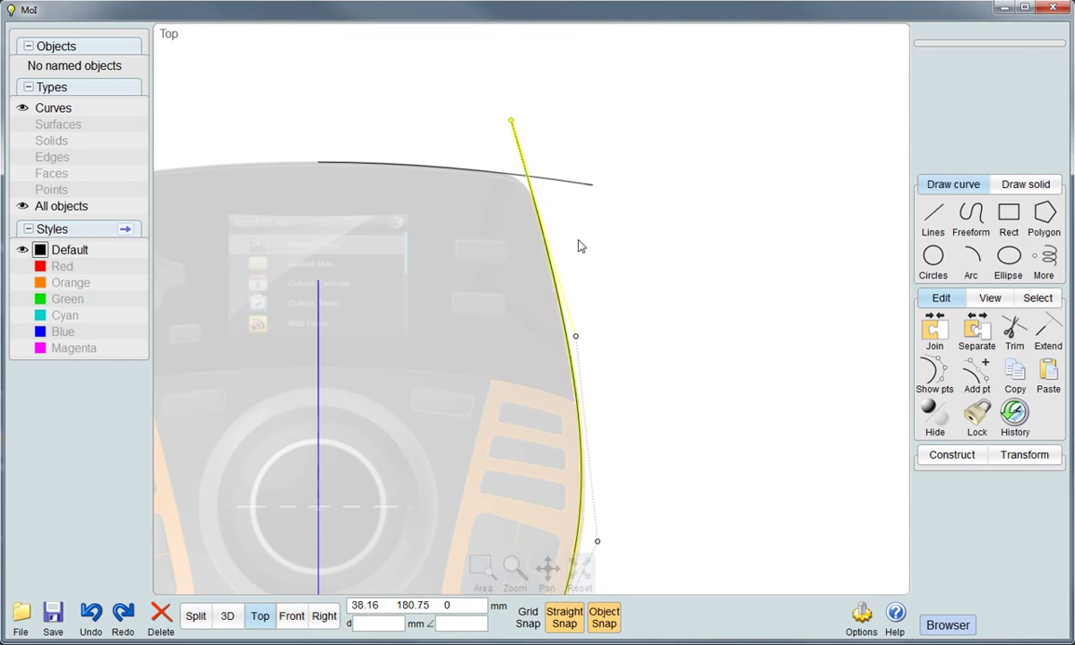
left_click(591, 337)
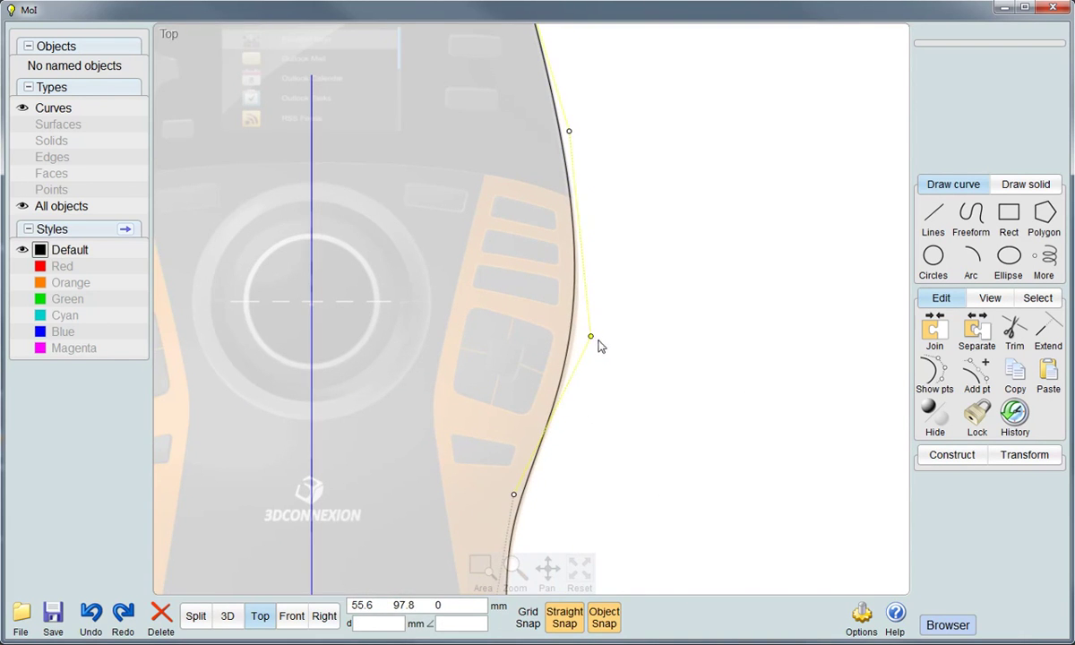
scroll(600, 346, "down", 3)
scroll(618, 412, "down", 2)
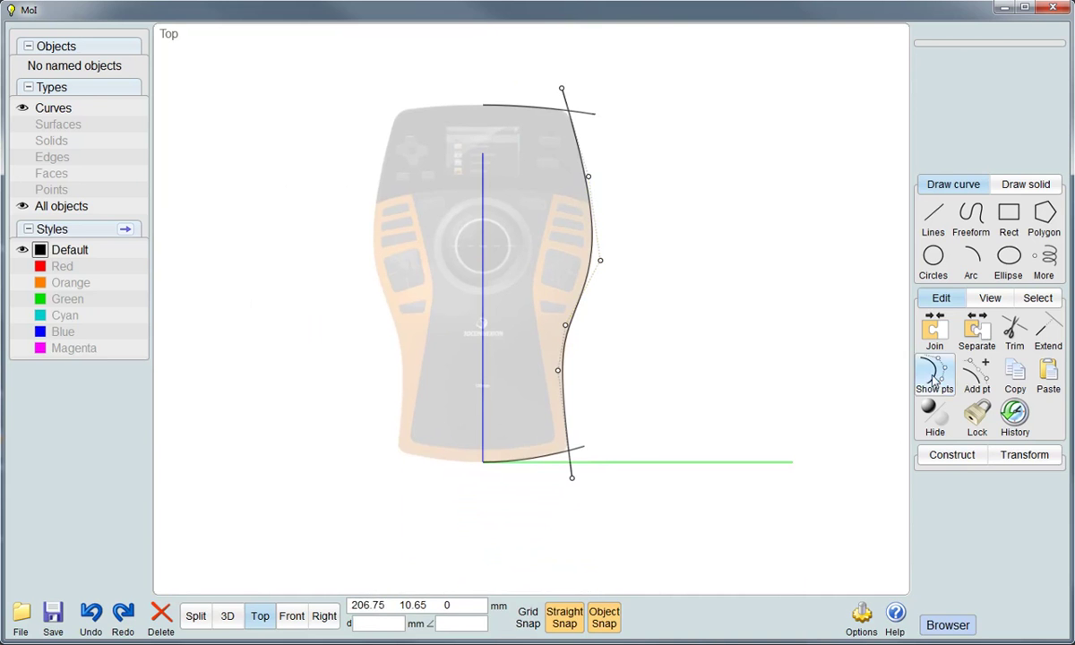
Trim the overhanging ends at the corners and join the three curves into one 52.75 × 174 mm outline
left_click(576, 156)
left_click(1014, 331)
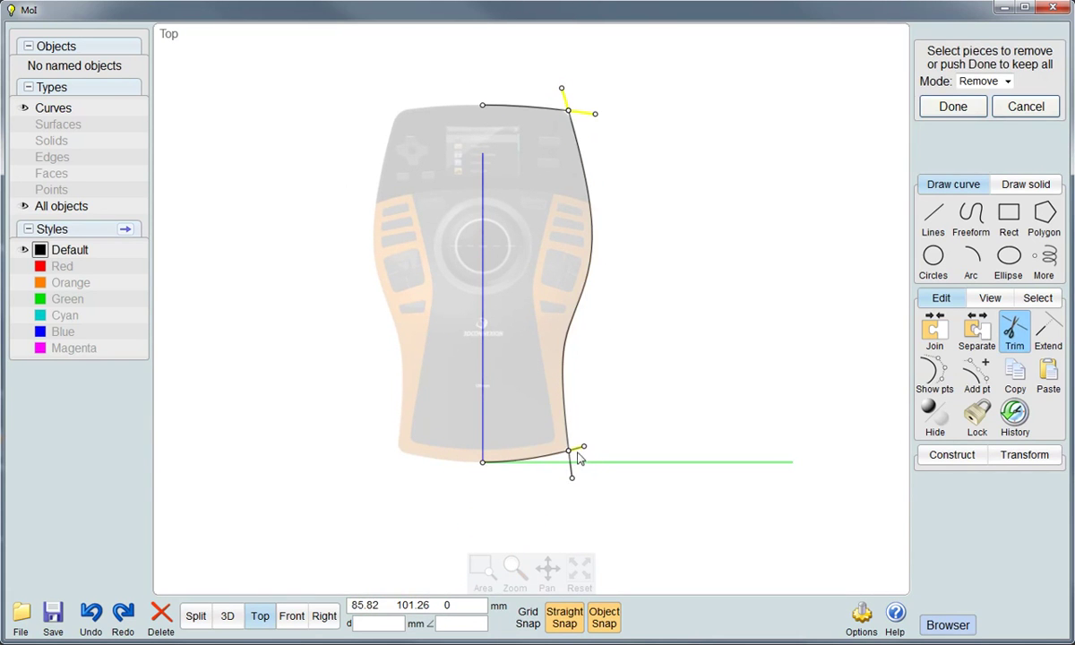
right_click(625, 450)
left_click(555, 108)
left_click(934, 332)
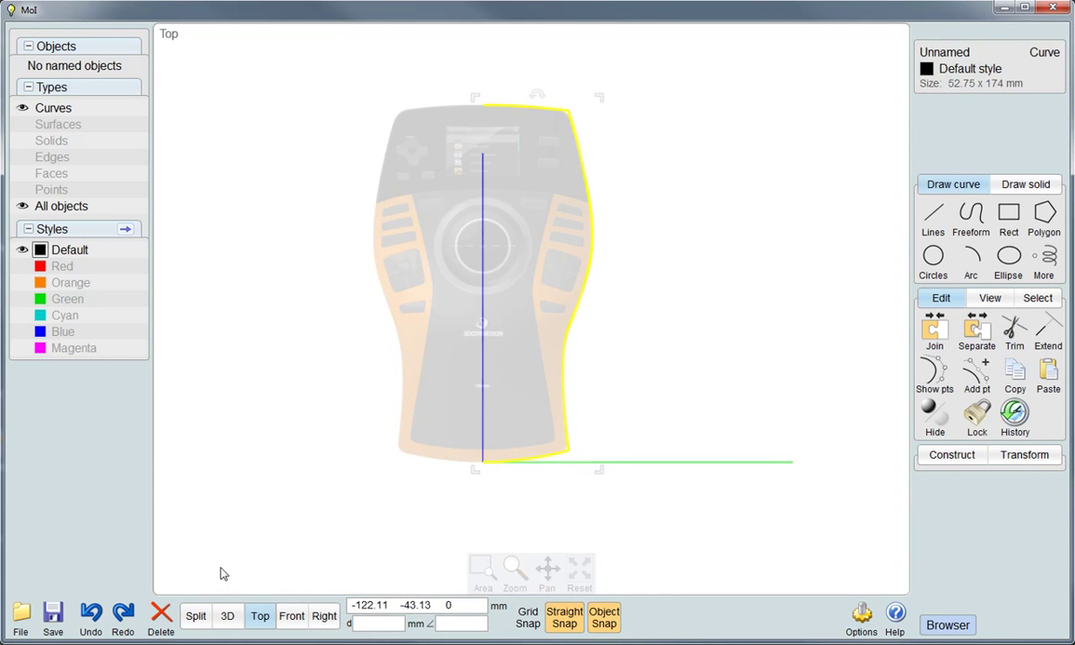
left_click(323, 615)
Raise the outline to top height and pull its middle and front control points down to the profile
left_click_drag(736, 348, 737, 255)
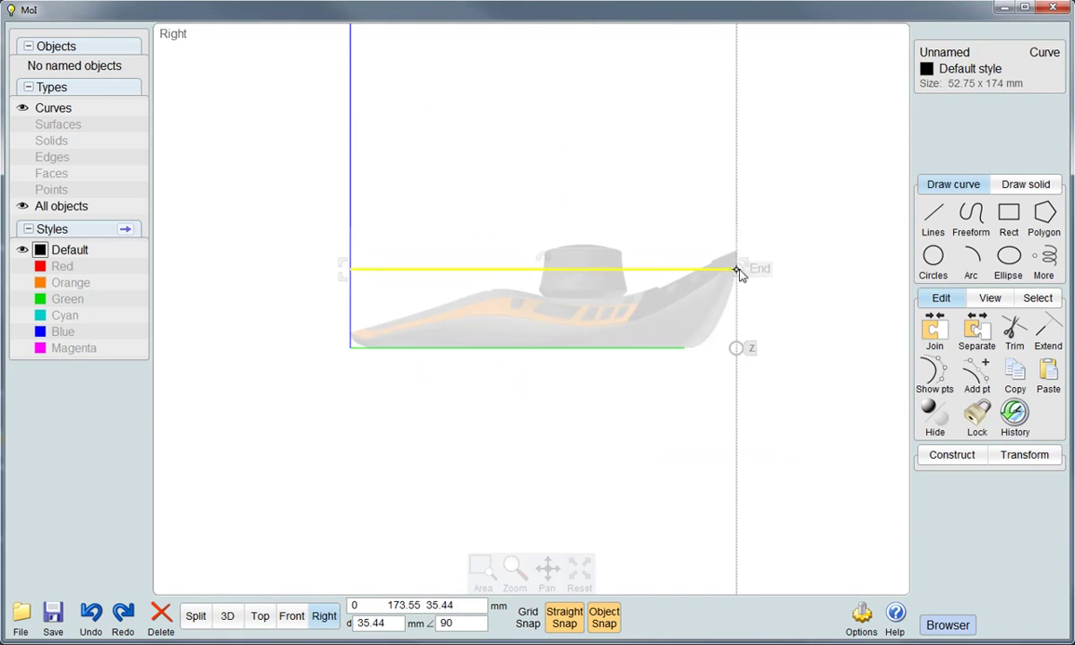
scroll(725, 285, "up", 4)
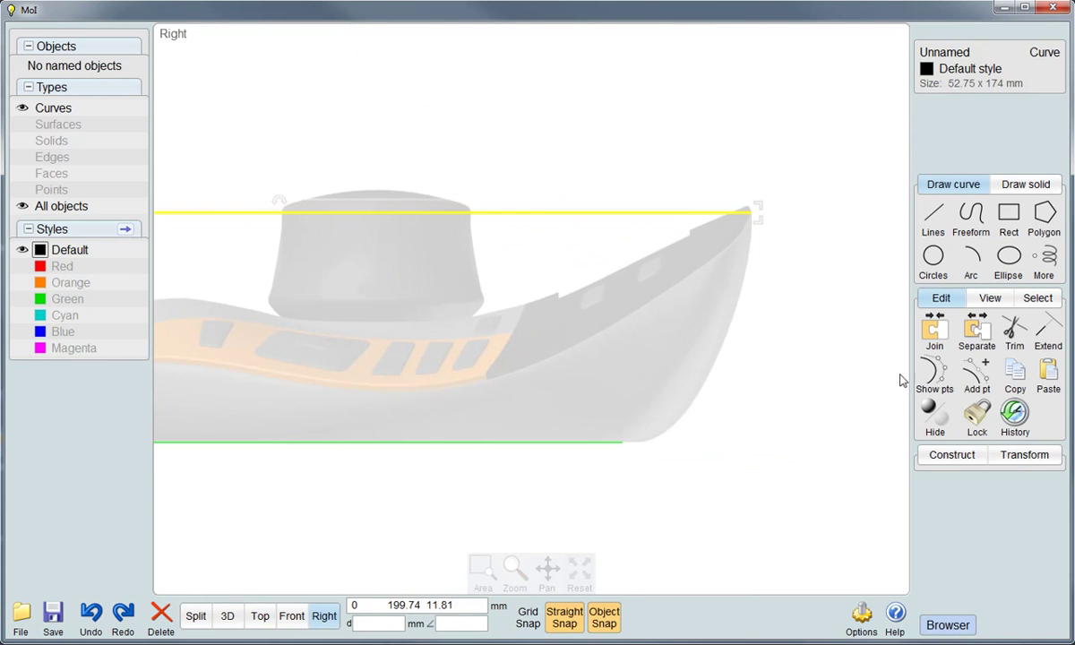
left_click(934, 372)
scroll(752, 211, "up", 3)
left_click(752, 234)
left_click_drag(752, 234, 752, 221)
mouse_move(748, 307)
left_mouse_down()
mouse_move(692, 221)
mouse_move(724, 288)
left_mouse_up()
scroll(811, 353, "down", 3)
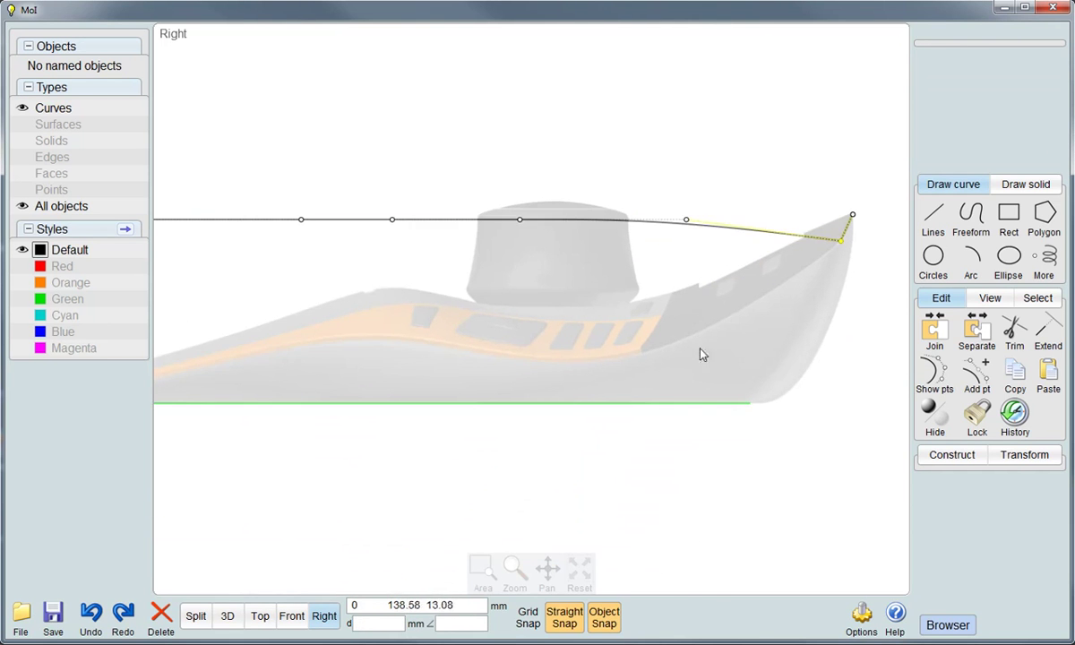
left_click_drag(687, 221, 686, 341)
left_click_drag(519, 220, 520, 364)
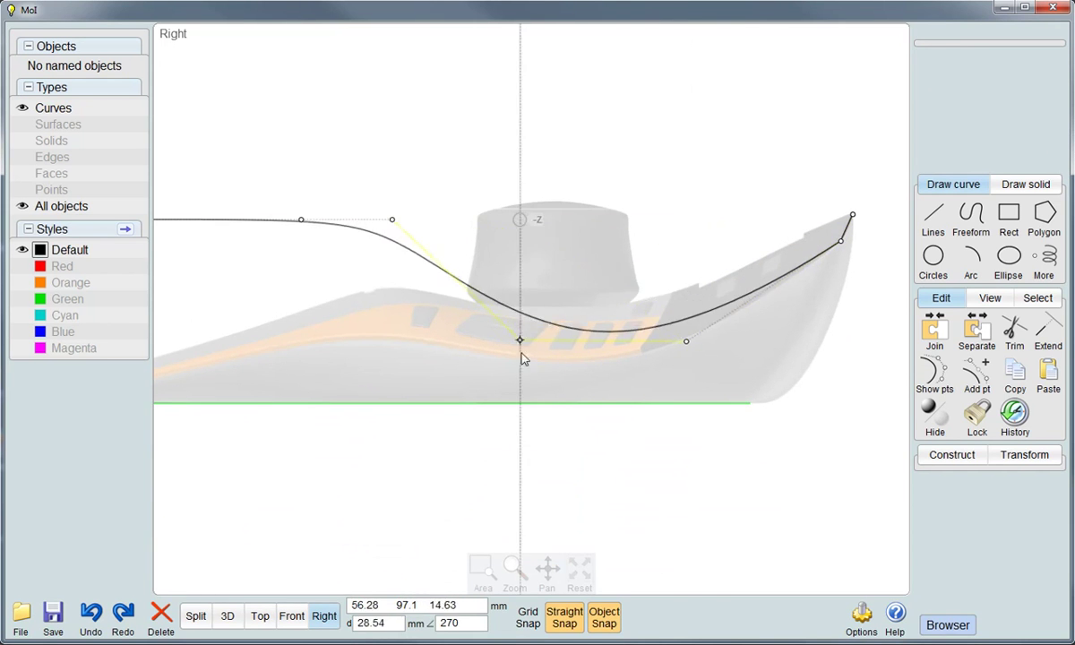
left_click_drag(391, 219, 391, 335)
right_click_drag(319, 224, 504, 169)
left_click_drag(488, 165, 485, 296)
left_click_drag(336, 224, 349, 224)
left_click_drag(286, 165, 286, 316)
Set the front end points at lip height and fit the rear points up to the tip
scroll(287, 316, "up", 3)
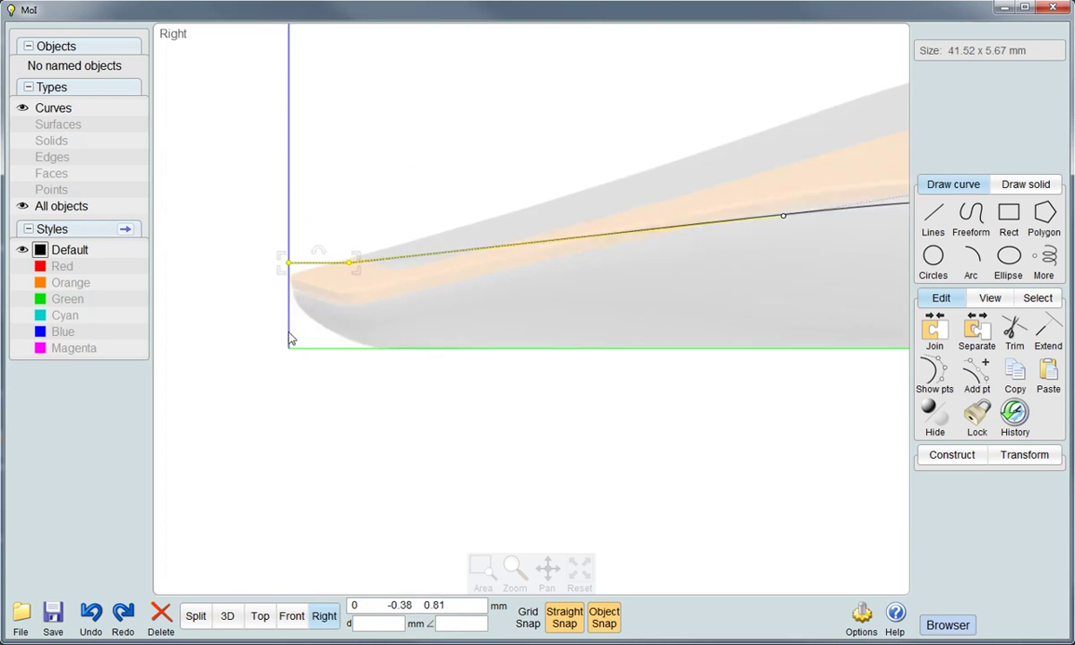
scroll(269, 269, "up", 2)
left_click_drag(266, 231, 271, 246)
left_click_drag(389, 246, 389, 283)
scroll(367, 323, "down", 3)
left_click_drag(724, 246, 722, 220)
scroll(391, 365, "up", 3)
scroll(542, 300, "up", 1)
left_click_drag(542, 300, 540, 285)
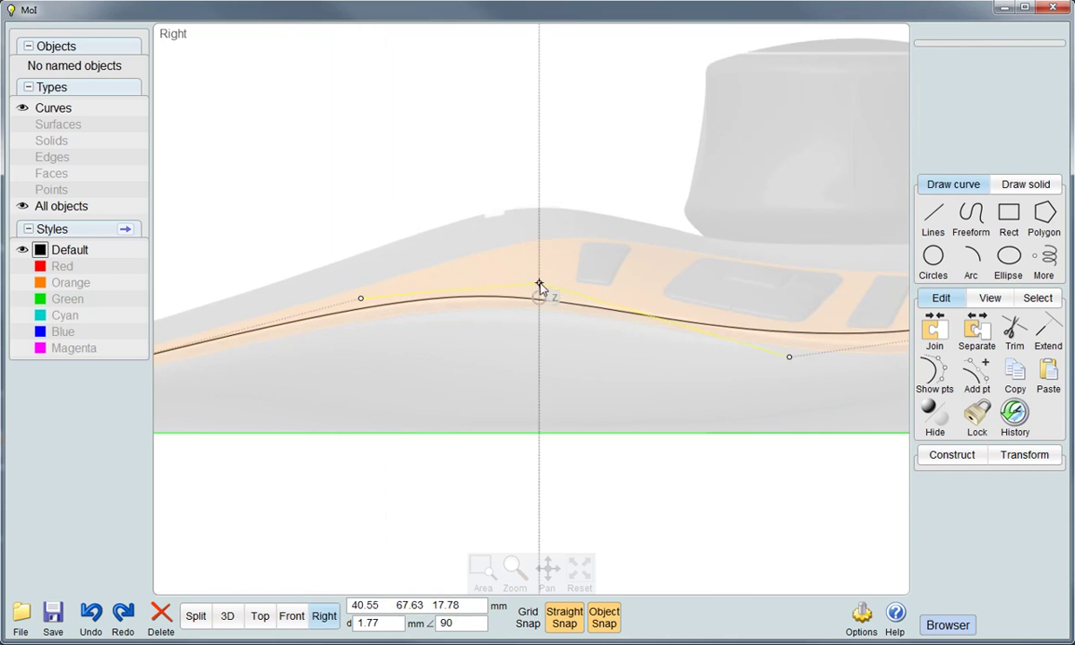
right_click_drag(809, 391, 352, 332)
left_click_drag(587, 260, 586, 285)
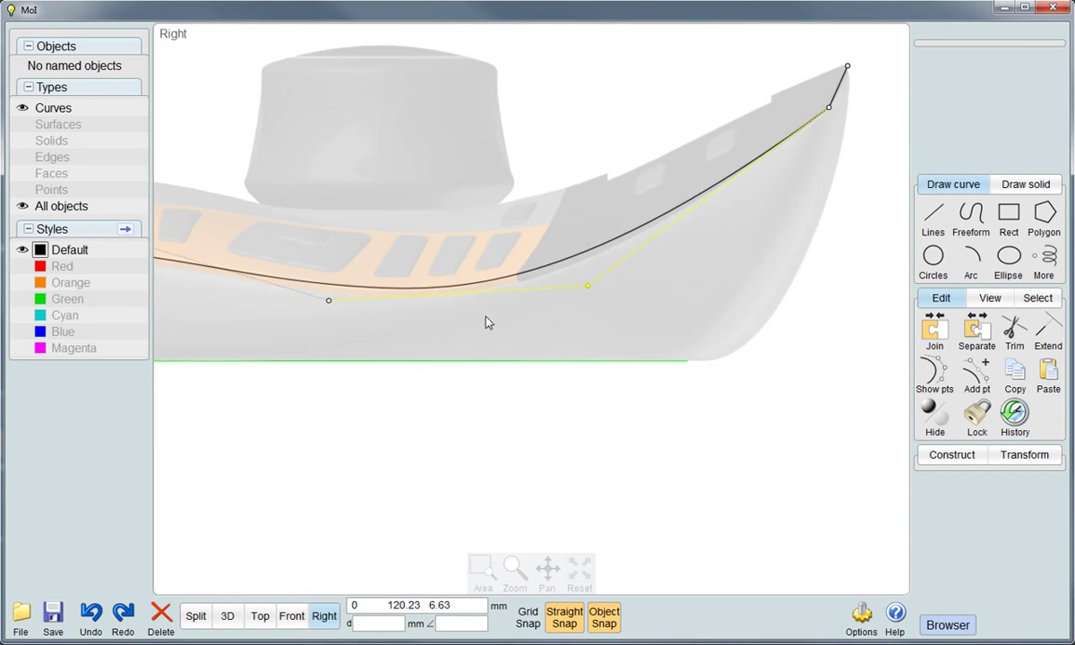
scroll(792, 161, "up", 3)
left_click_drag(790, 149, 789, 128)
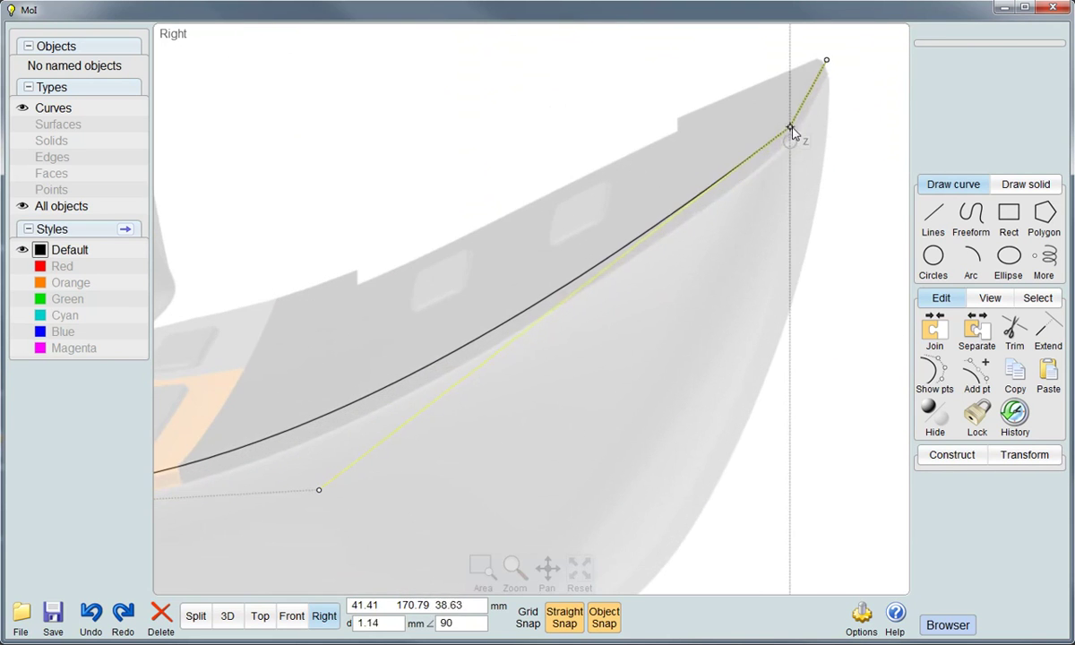
left_click_drag(827, 55, 826, 51)
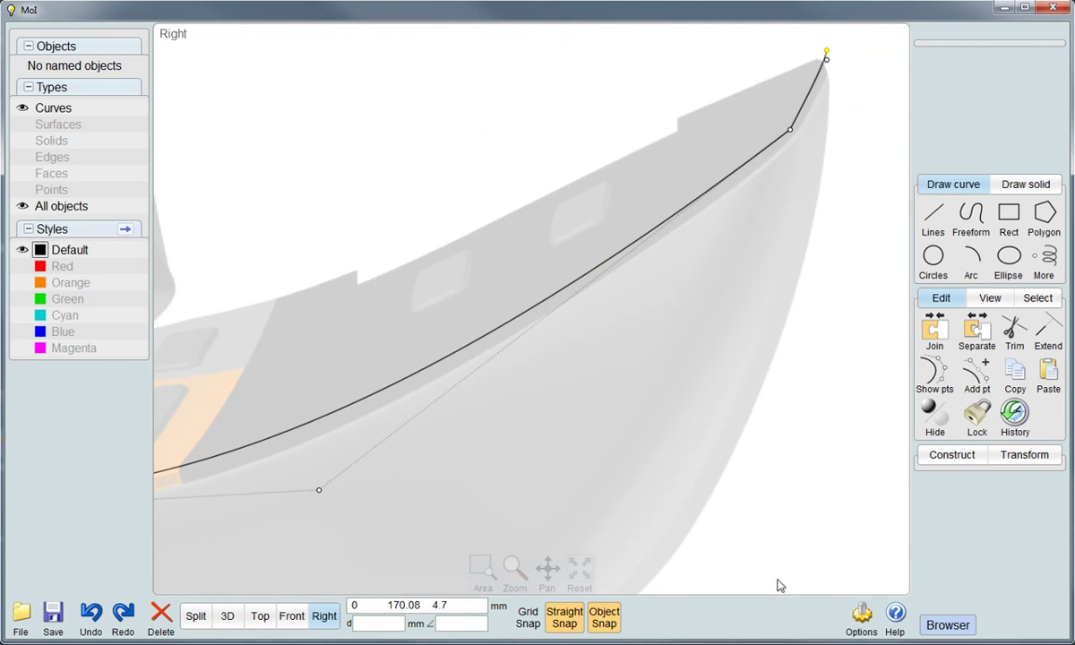
Fine-tune the remaining control points so the curve matches the device's upper contour
right_click_drag(813, 488, 793, 513)
left_click_drag(807, 84, 806, 80)
left_click_drag(769, 154, 770, 151)
scroll(770, 152, "down", 3)
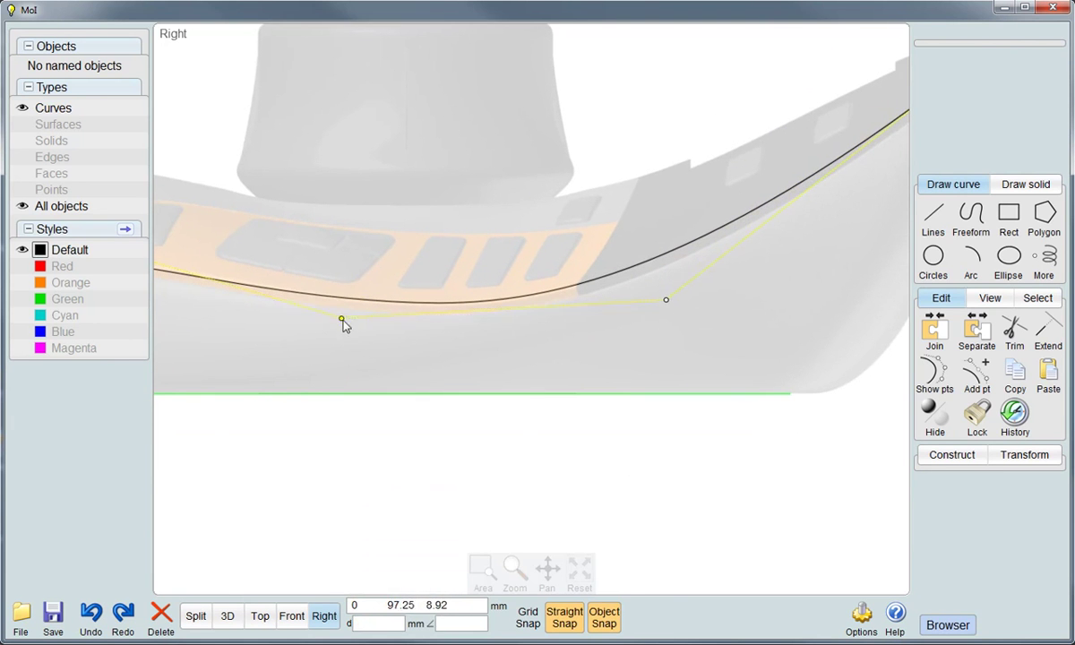
left_click_drag(342, 319, 342, 324)
left_click_drag(668, 307, 668, 309)
scroll(384, 372, "down", 3)
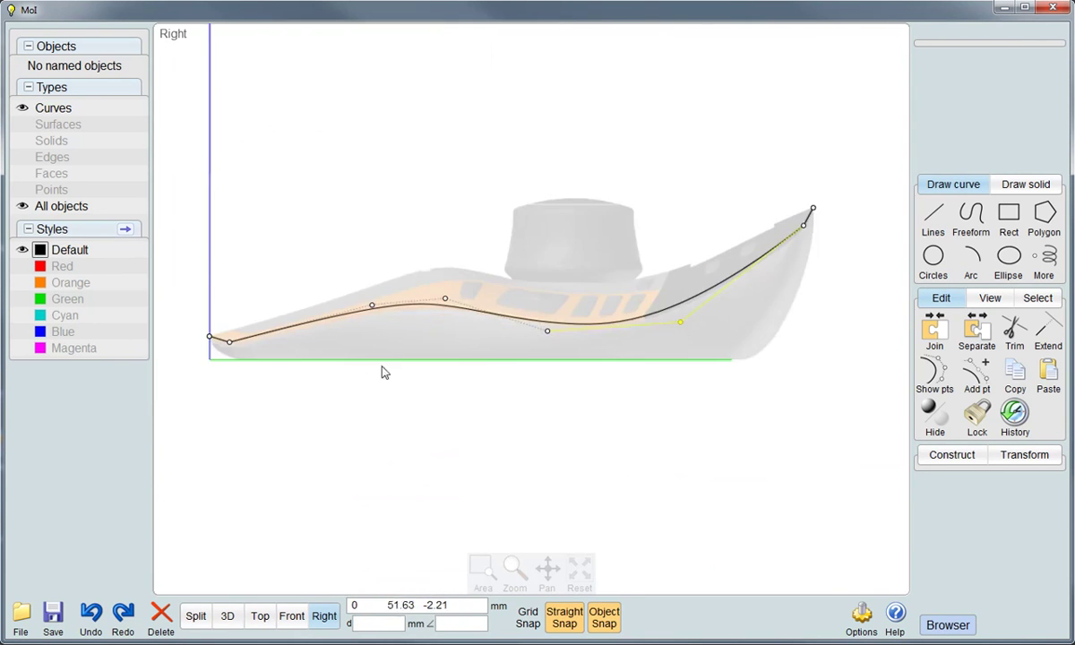
scroll(439, 308, "up", 3)
scroll(602, 265, "up", 2)
left_click_drag(590, 251, 591, 251)
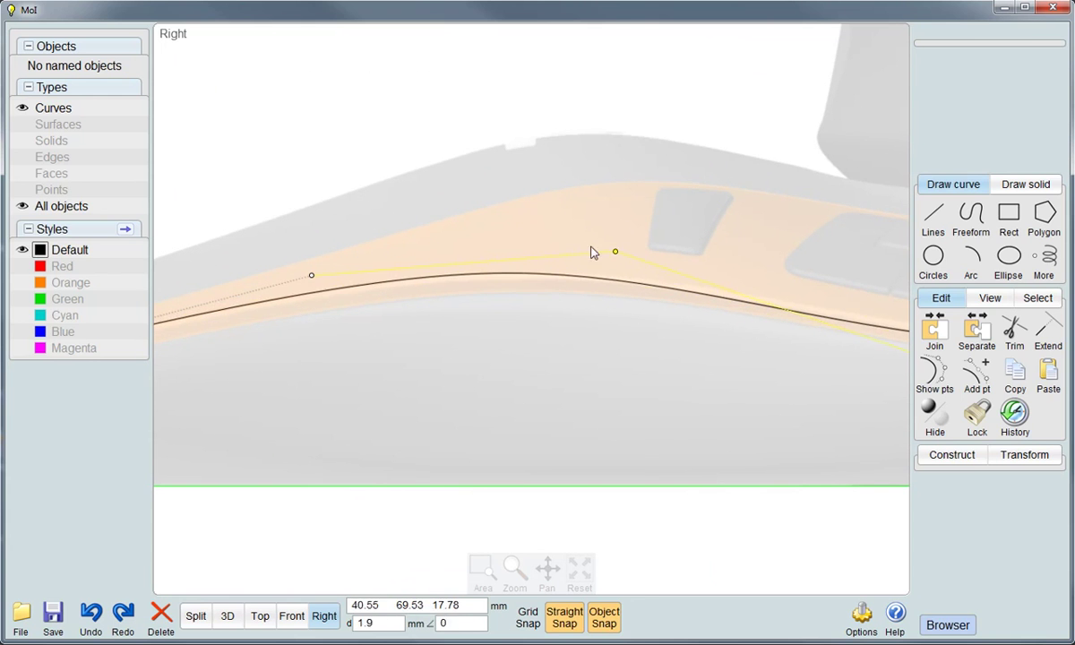
left_click_drag(308, 275, 312, 283)
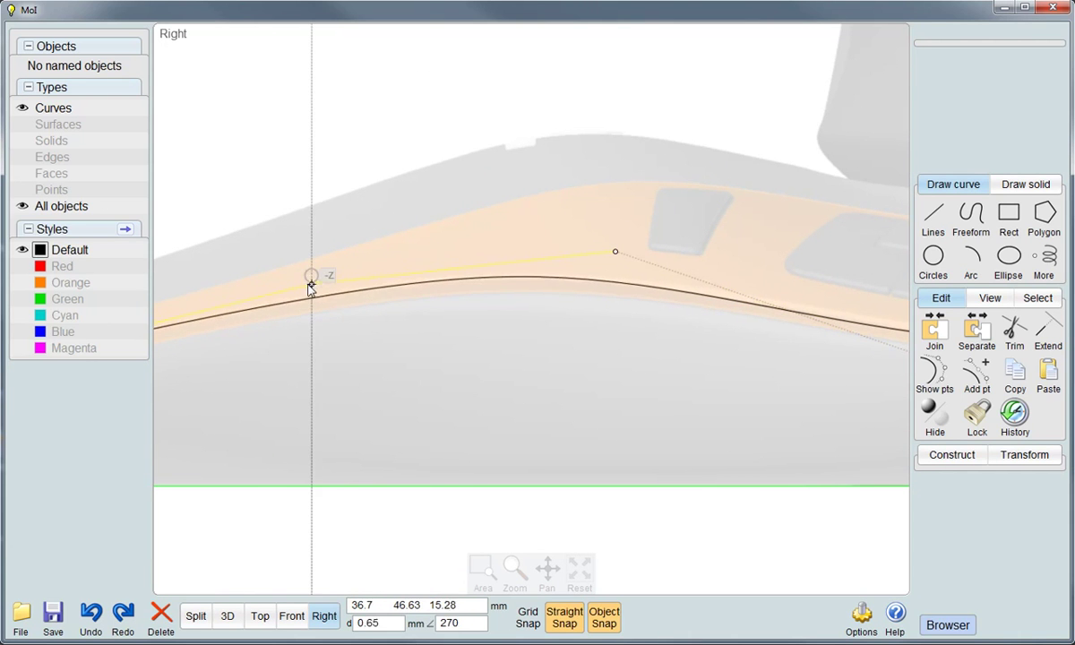
scroll(311, 416, "down", 2)
scroll(312, 415, "down", 2)
Mirror the half outline about the centre axis into a full 106 × 174 mm outline
left_click(259, 615)
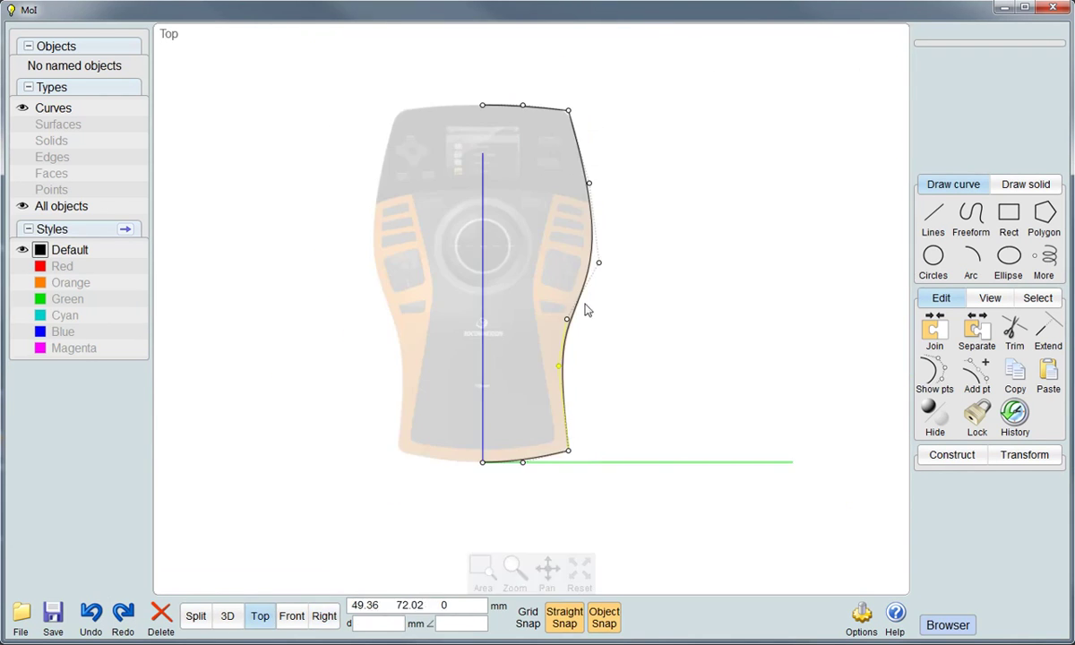
scroll(621, 405, "up", 3)
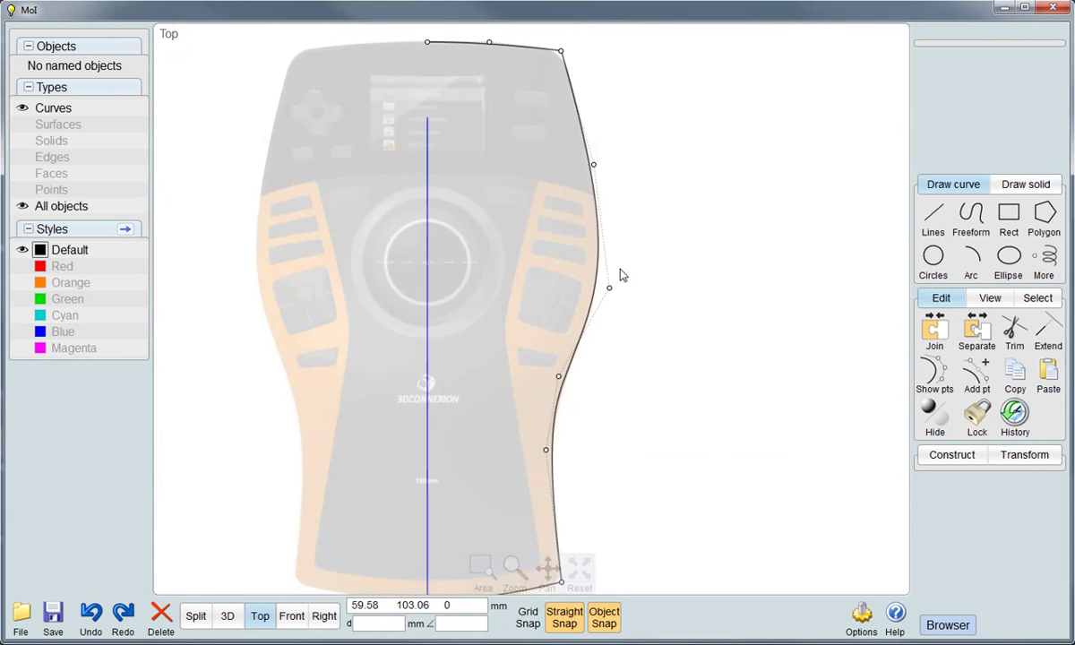
left_click(227, 615)
right_click_drag(568, 463, 935, 426)
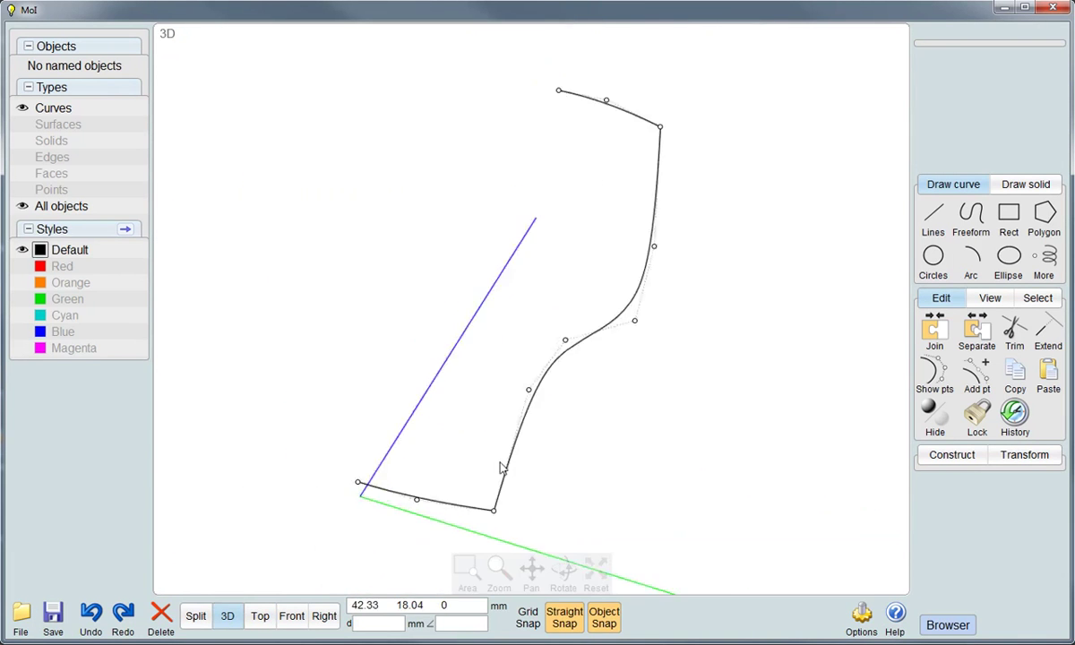
left_click(617, 496)
left_click(470, 424)
left_click(951, 455)
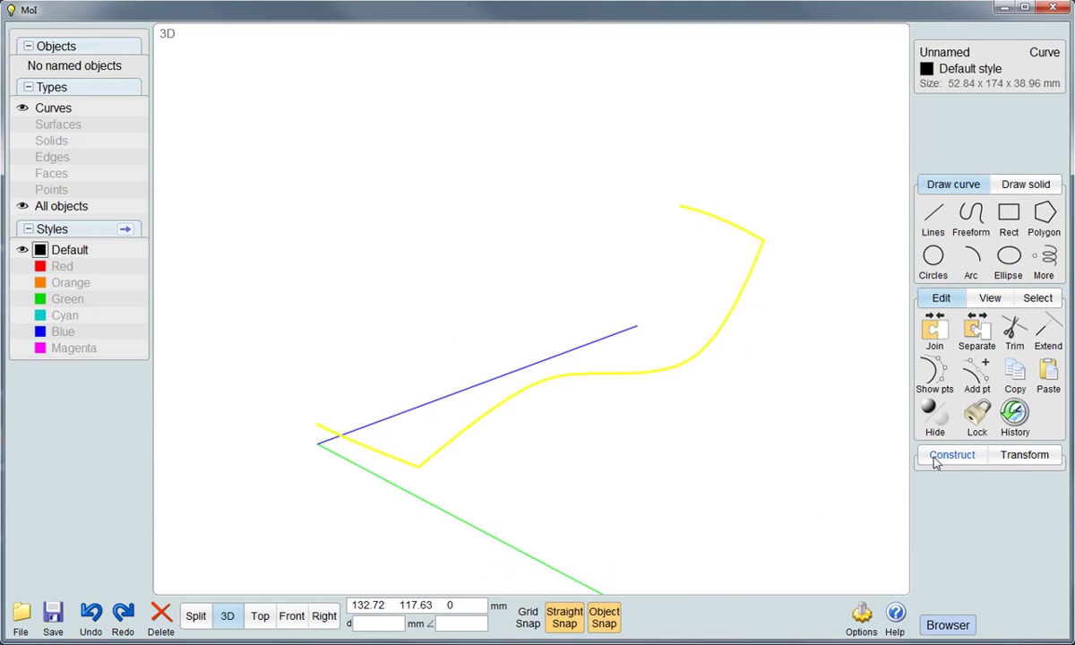
left_click(1024, 455)
left_click(936, 535)
left_click(418, 465)
left_click(589, 409)
mouse_move(590, 409)
right_mouse_down()
mouse_move(629, 463)
mouse_move(866, 439)
right_mouse_up()
Separate the full outline into individual curves
left_click(976, 331)
left_click(697, 436)
left_click(637, 185)
left_click(418, 474)
left_click(279, 418)
left_click(633, 442)
left_click(324, 615)
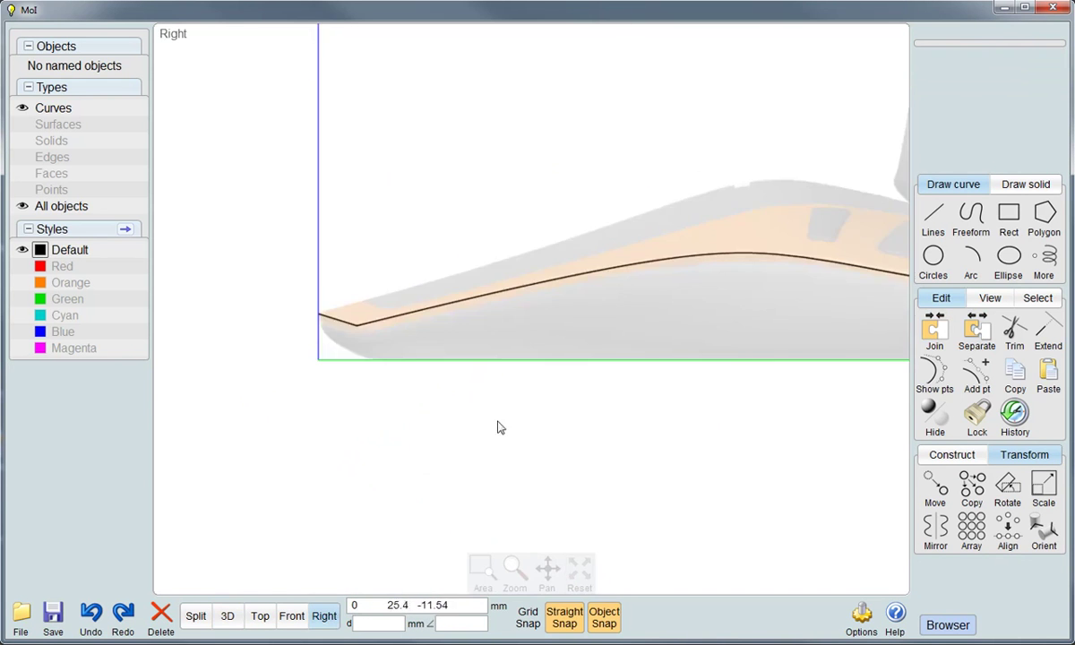
Draw a control-point curve over the device's top from the back end to the front end
left_click(970, 217)
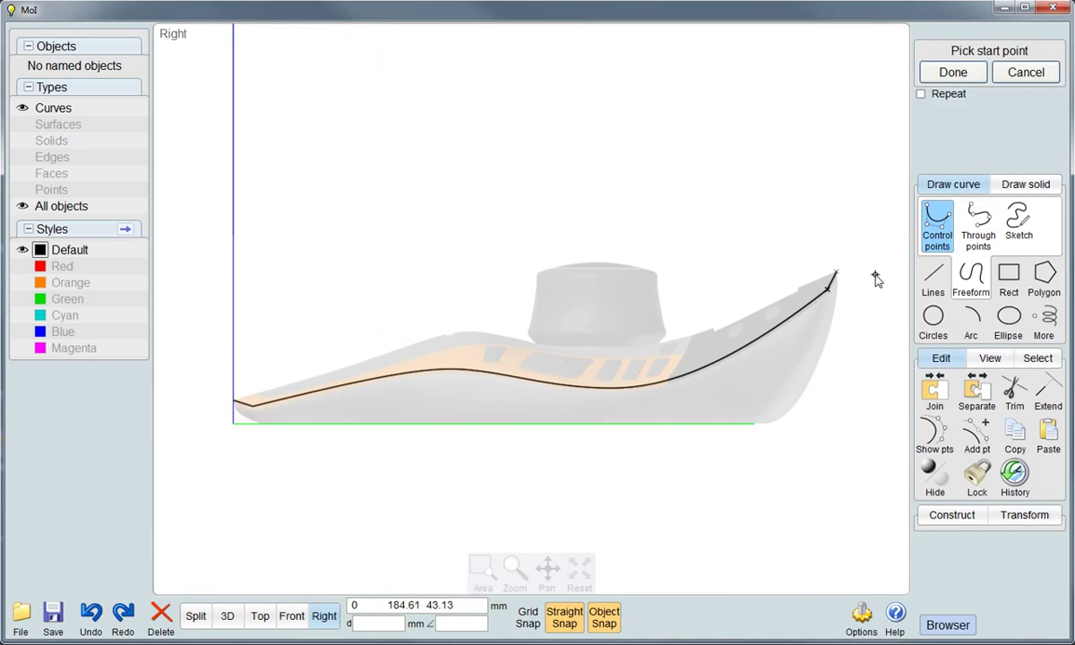
scroll(875, 278, "up", 3)
left_click(813, 270)
left_click(596, 378)
left_click(449, 407)
right_click_drag(264, 437, 565, 408)
left_click(531, 315)
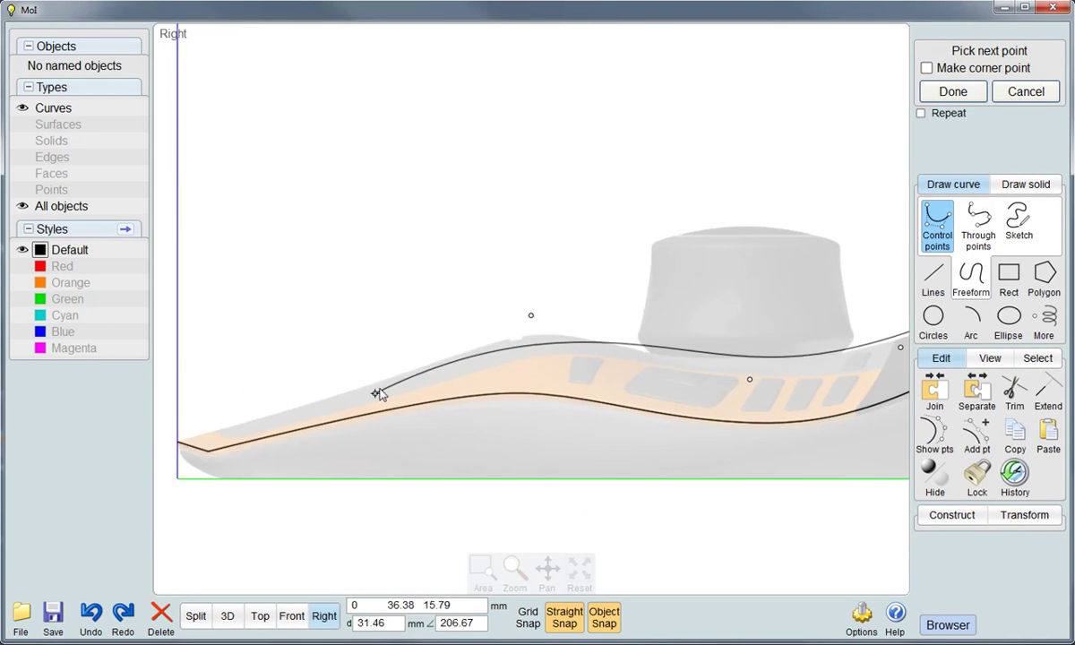
left_click(180, 442)
right_click(269, 362)
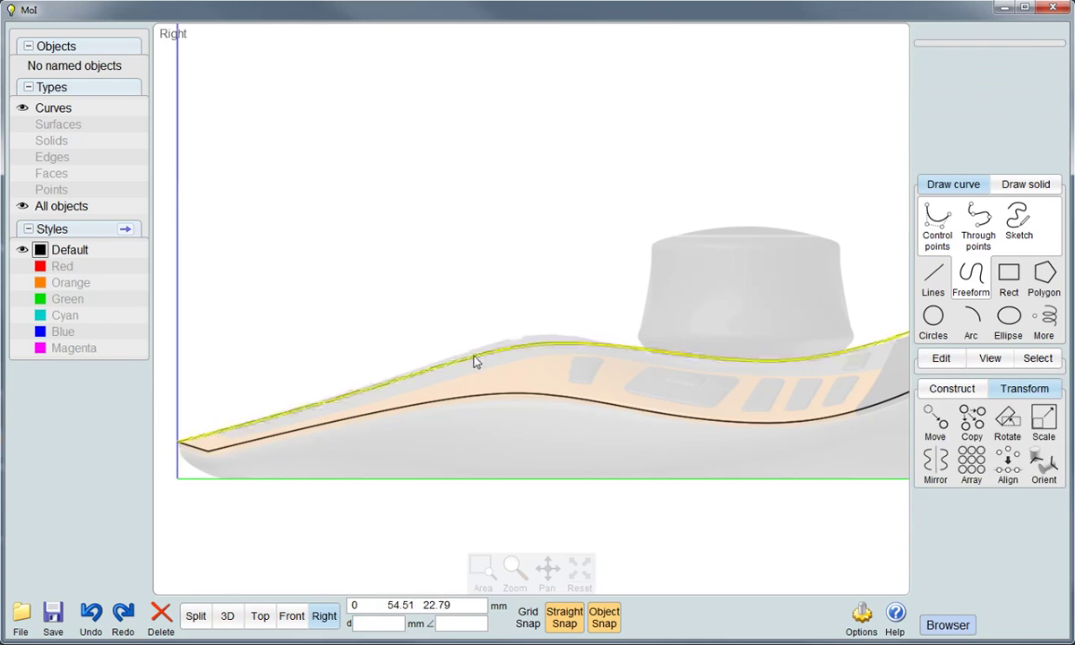
Drag the profile's control points to fit the top contour, giving a 174 × 37.2 mm curve
left_click(940, 358)
left_click(934, 439)
left_click_drag(530, 313, 517, 306)
right_click_drag(571, 379, 477, 356)
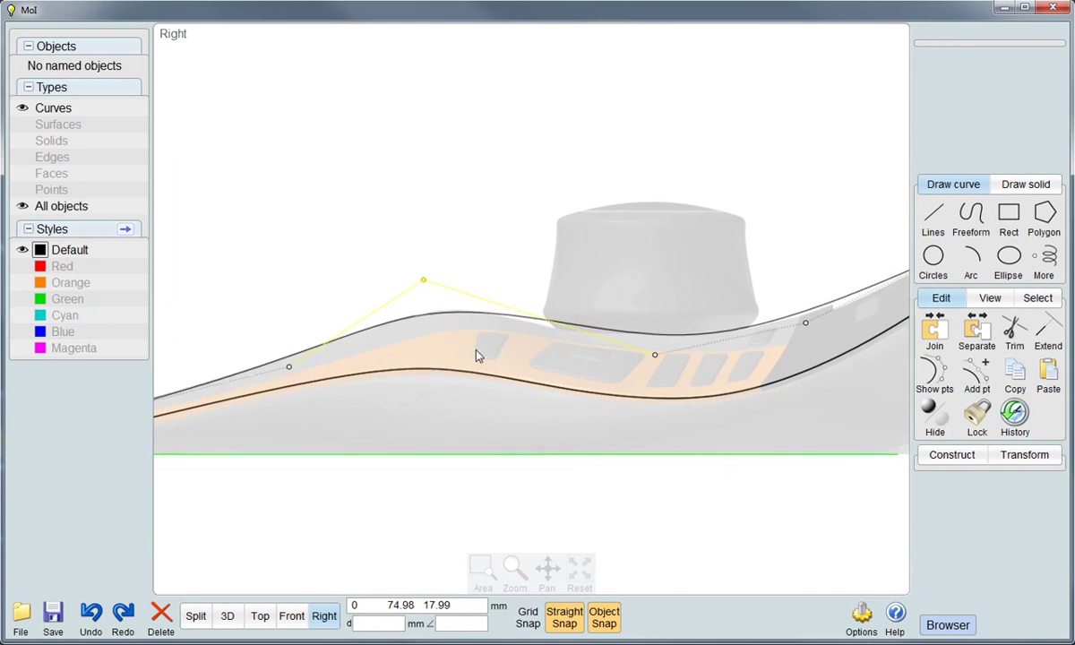
left_click_drag(639, 348, 639, 365)
scroll(512, 389, "down", 3)
scroll(862, 413, "down", 2)
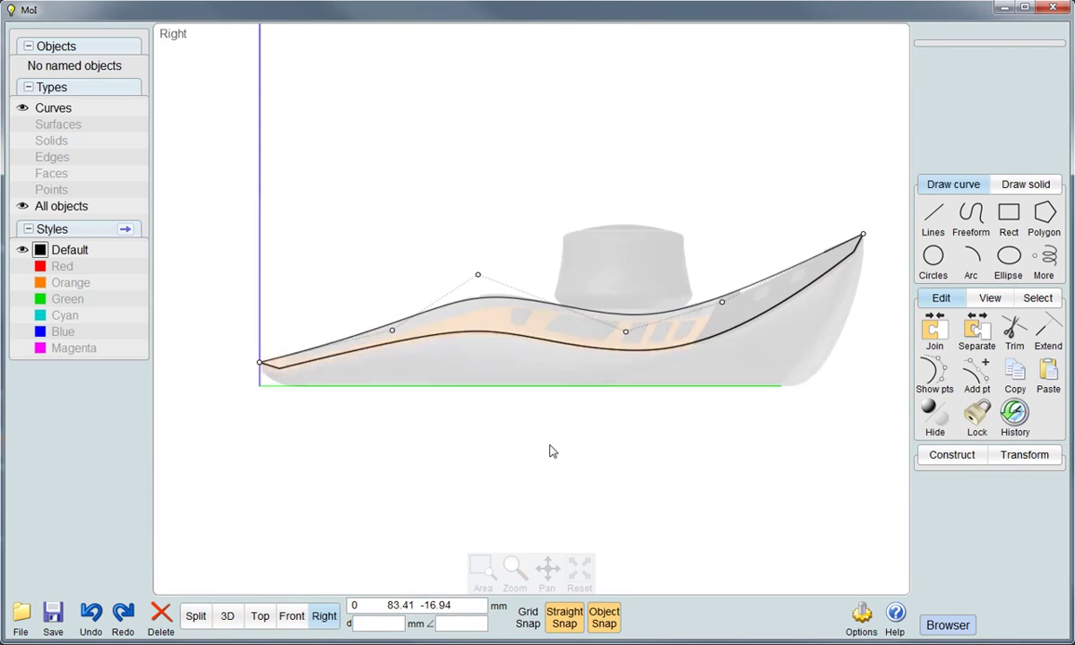
left_click(227, 615)
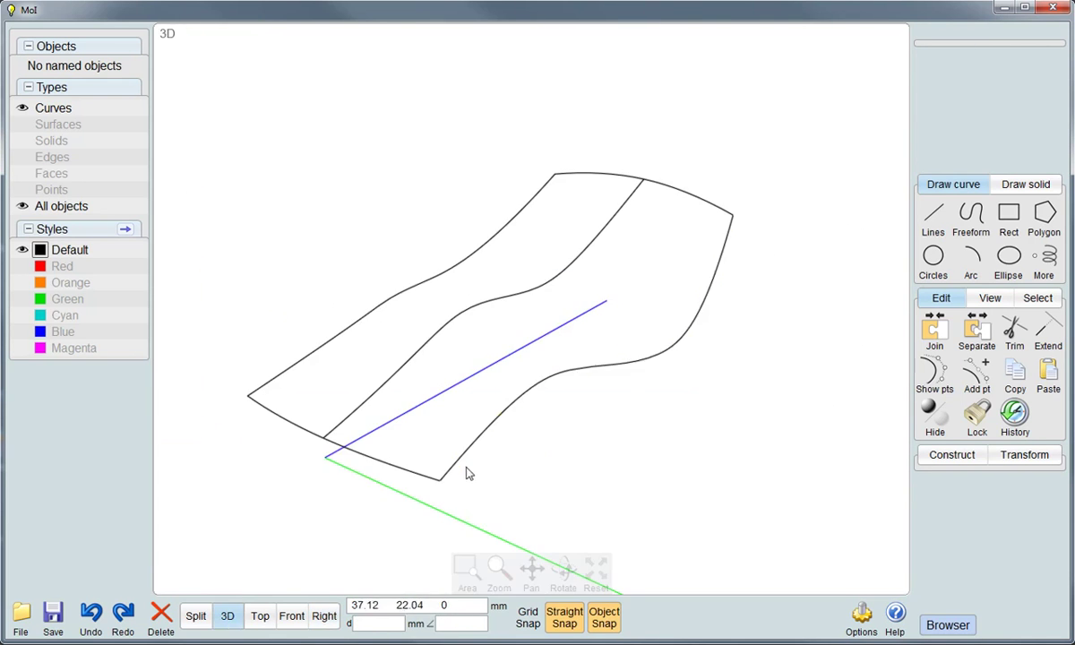
Build a Network surface from the outline curves, top edge and centre profile
left_click(424, 475)
left_click(319, 359)
left_click(447, 263)
left_click(663, 195)
left_click(605, 219)
left_click(951, 455)
left_click(977, 586)
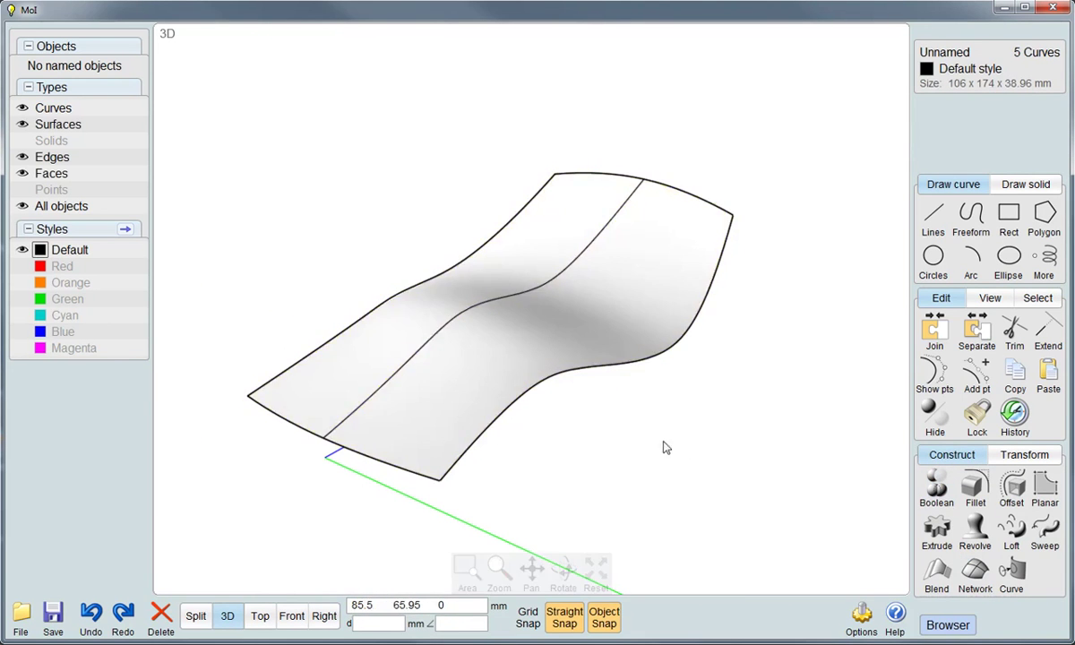
right_click_drag(665, 445, 617, 434)
Hide all curves and inspect the 106 × 174 × 38.96 mm top surface
left_click(616, 434)
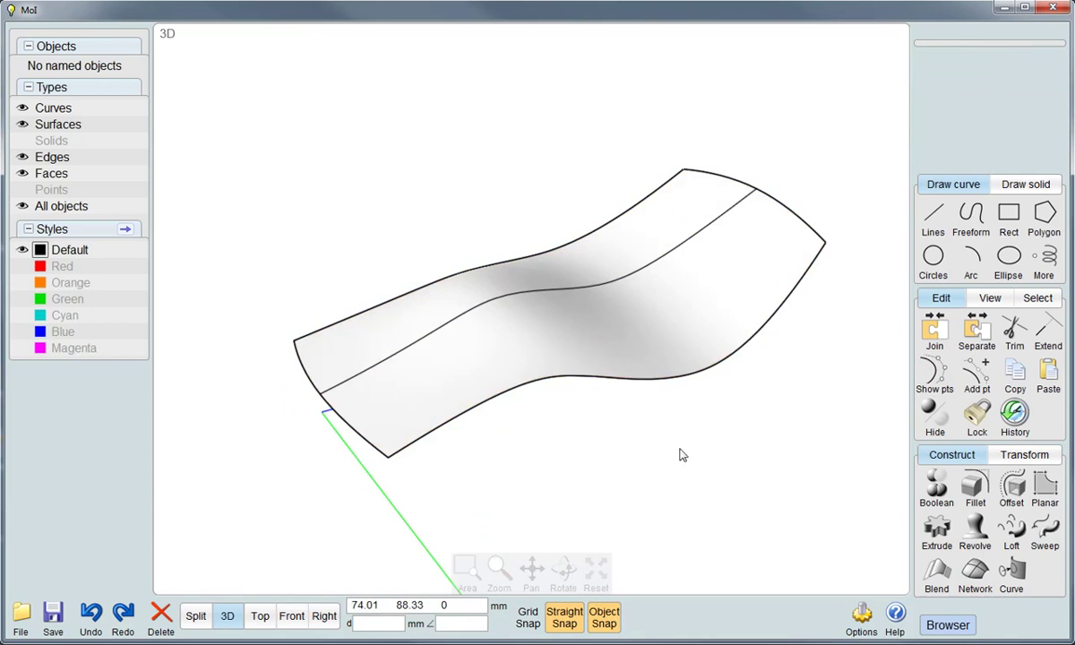
left_click(23, 107)
left_click(515, 371)
right_click_drag(553, 447, 553, 452)
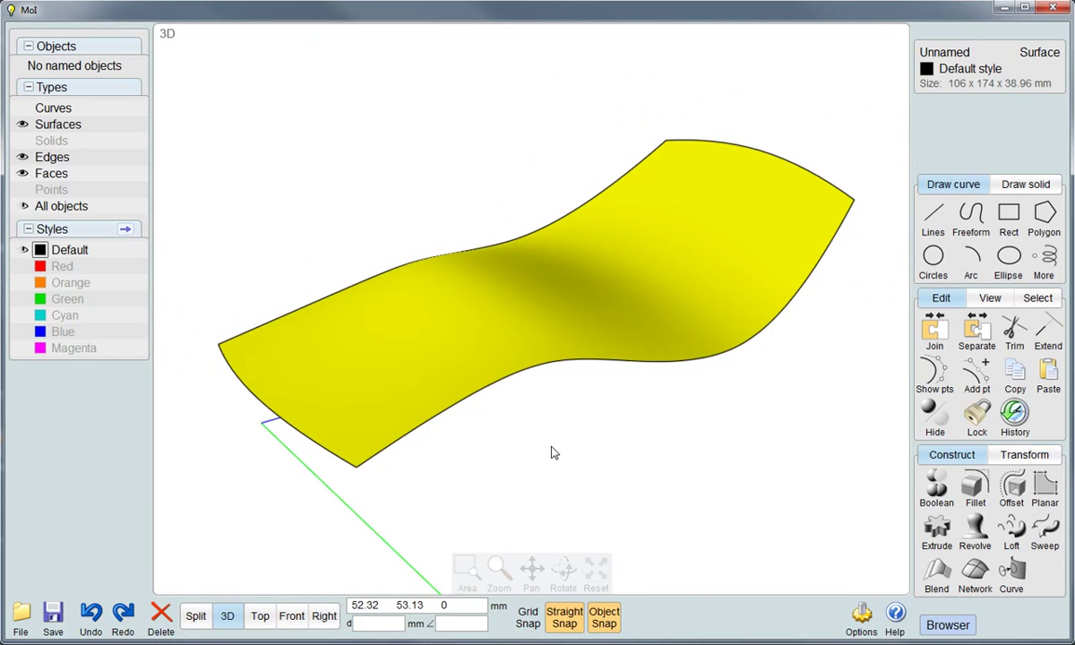
Shell the top surface with a 2 mm thickness to make a closed solid body
left_click(1009, 504)
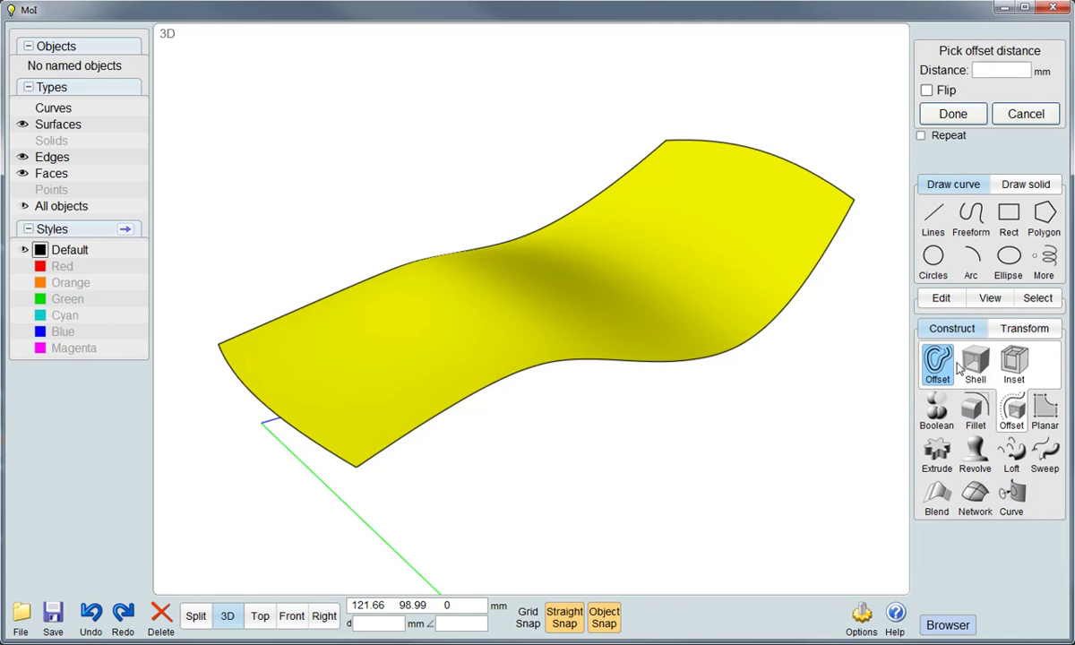
left_click(976, 366)
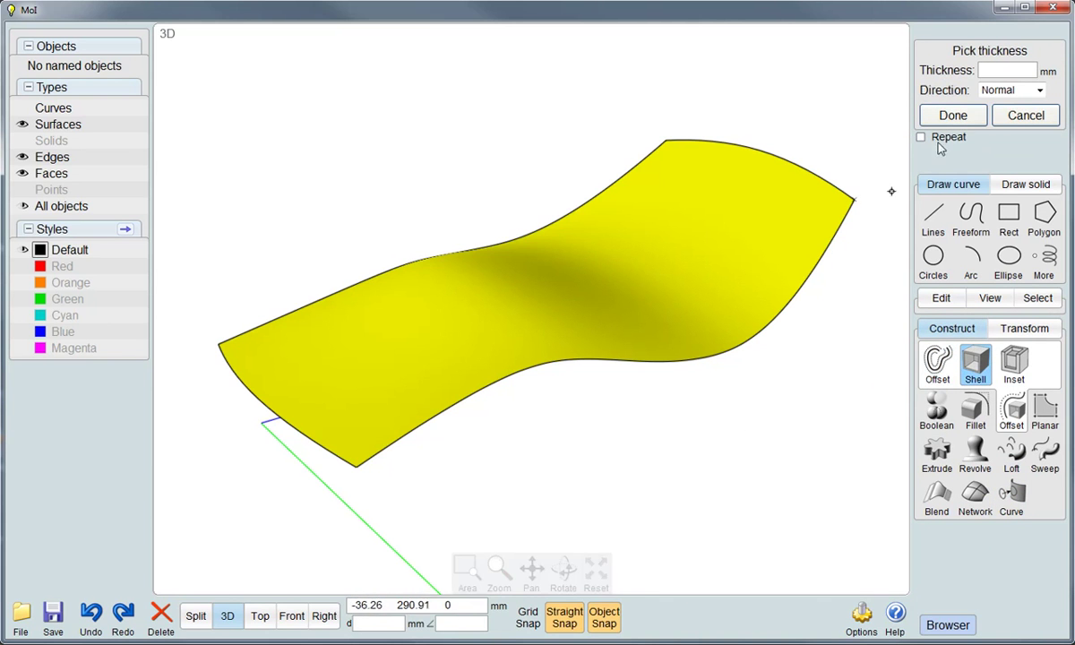
left_click(1007, 74)
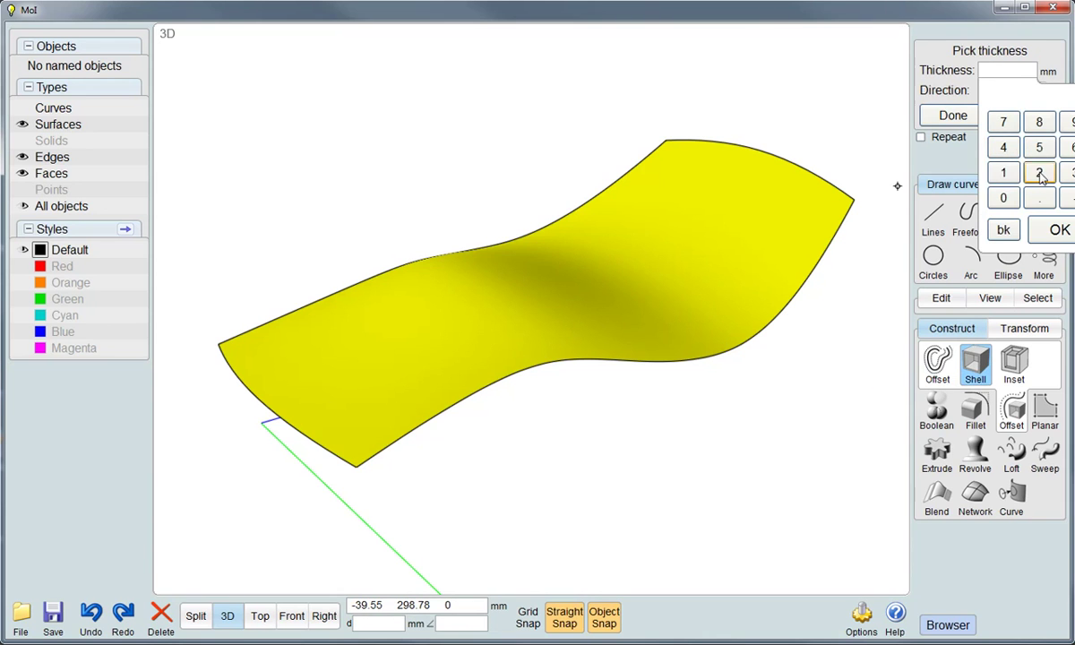
left_click(1056, 234)
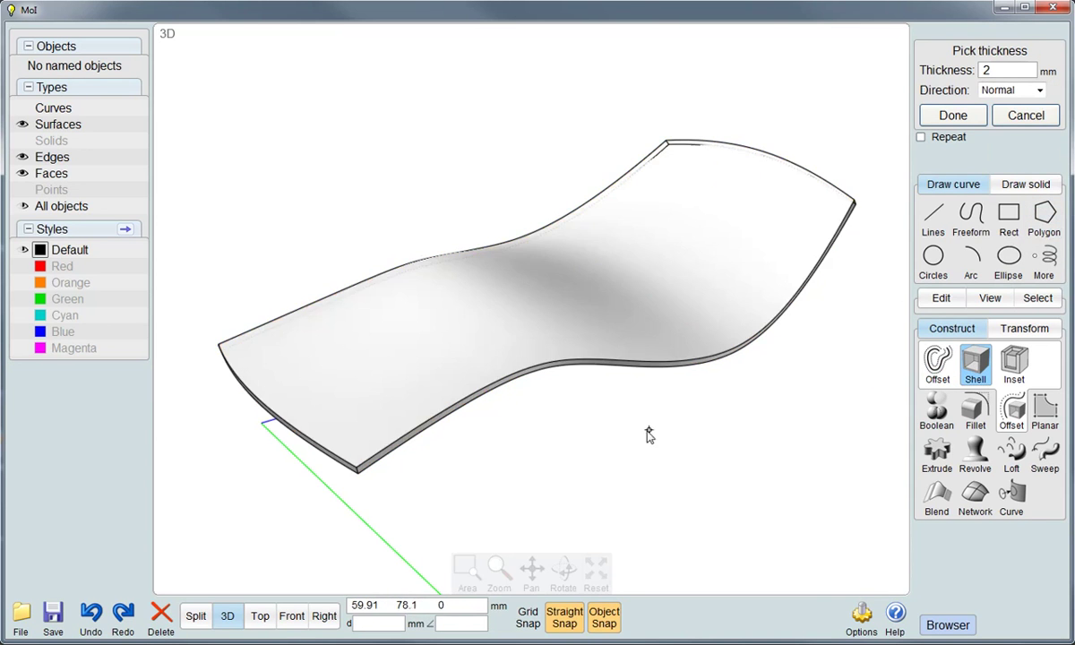
right_click_drag(548, 472, 535, 438)
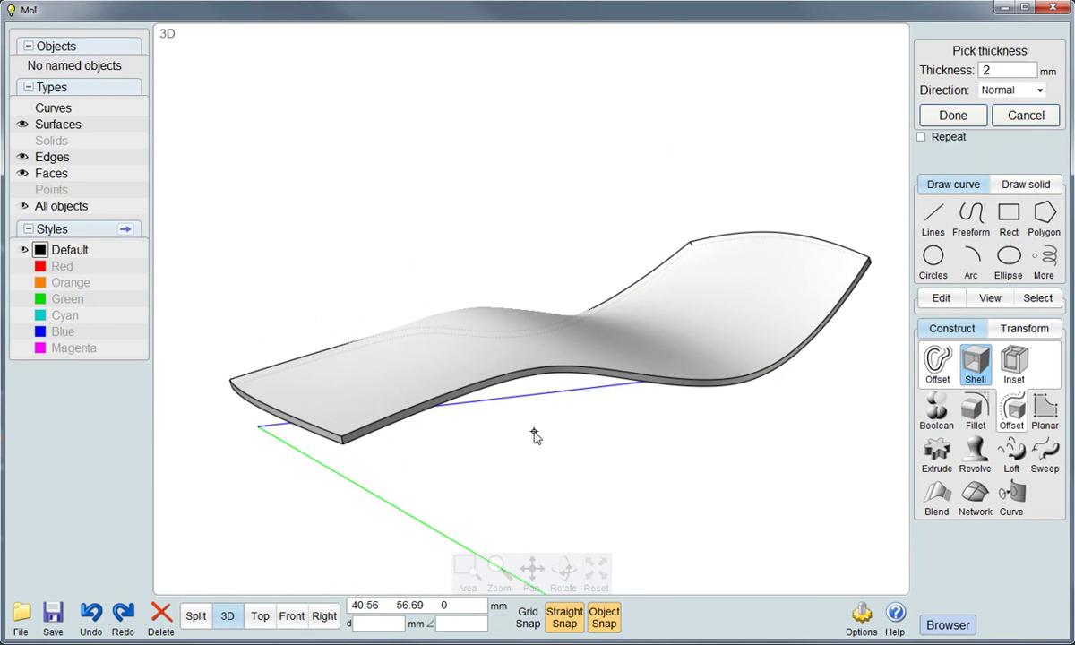
left_click(953, 115)
scroll(350, 465, "up", 2)
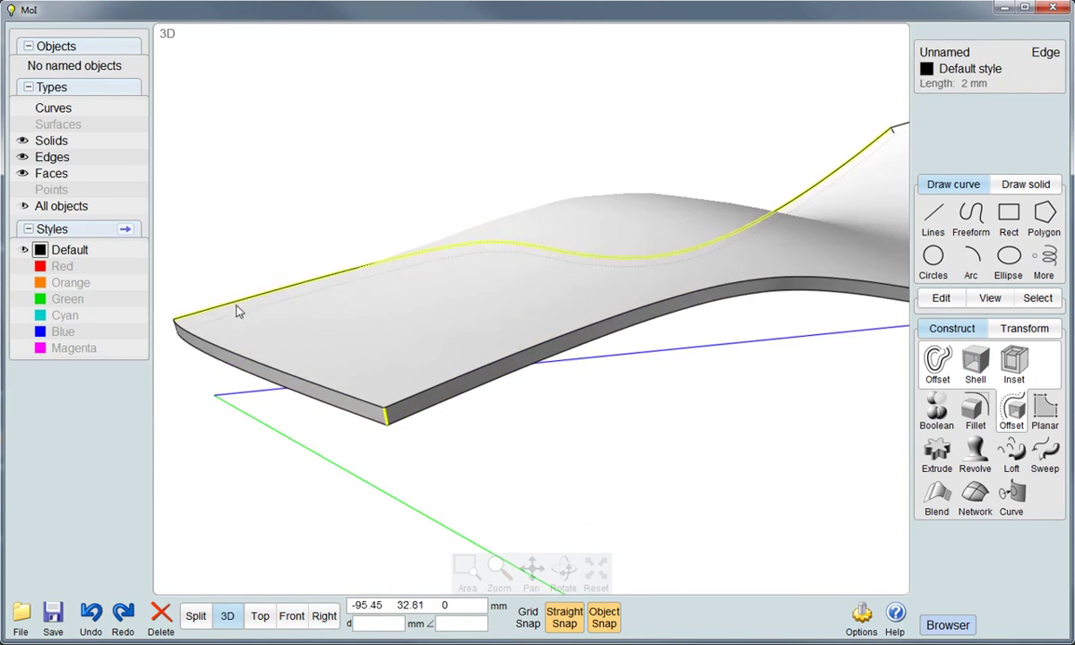
Fillet the two short front corner edges with an 8 mm G2 Blend fillet
right_click_drag(238, 310, 210, 280)
left_click_drag(224, 377, 226, 380)
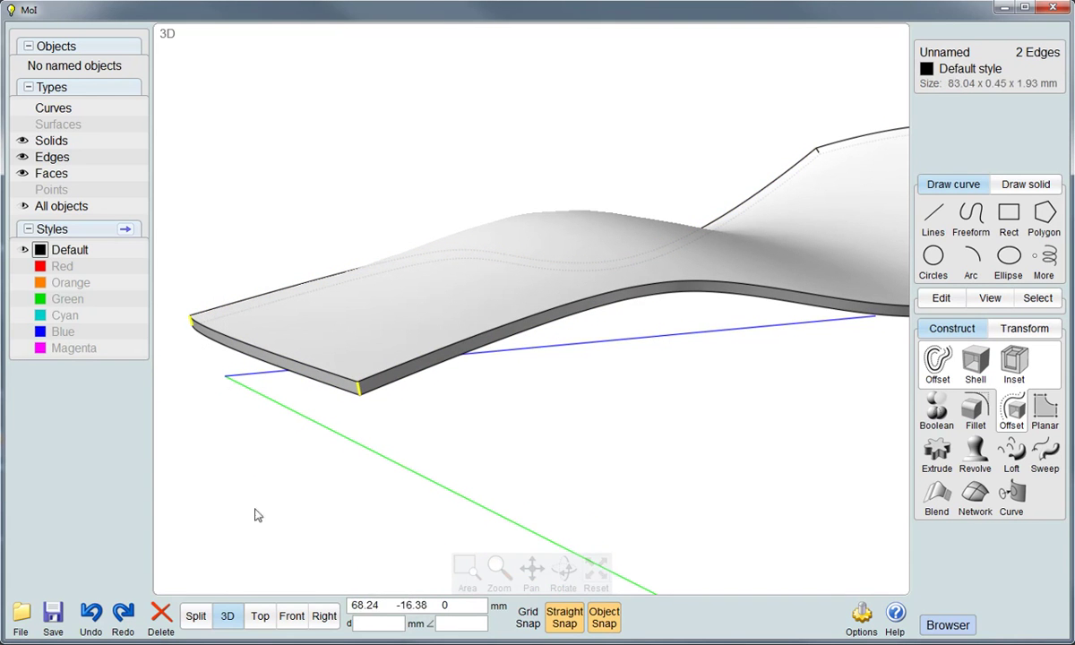
left_click(257, 616)
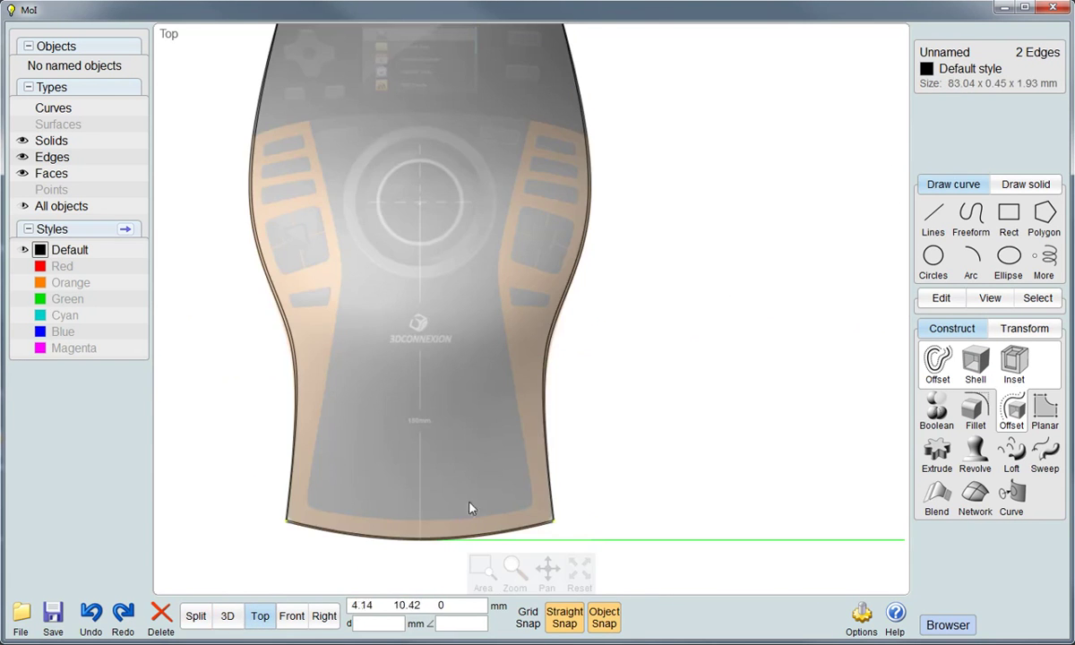
scroll(540, 530, "up", 3)
scroll(540, 529, "up", 3)
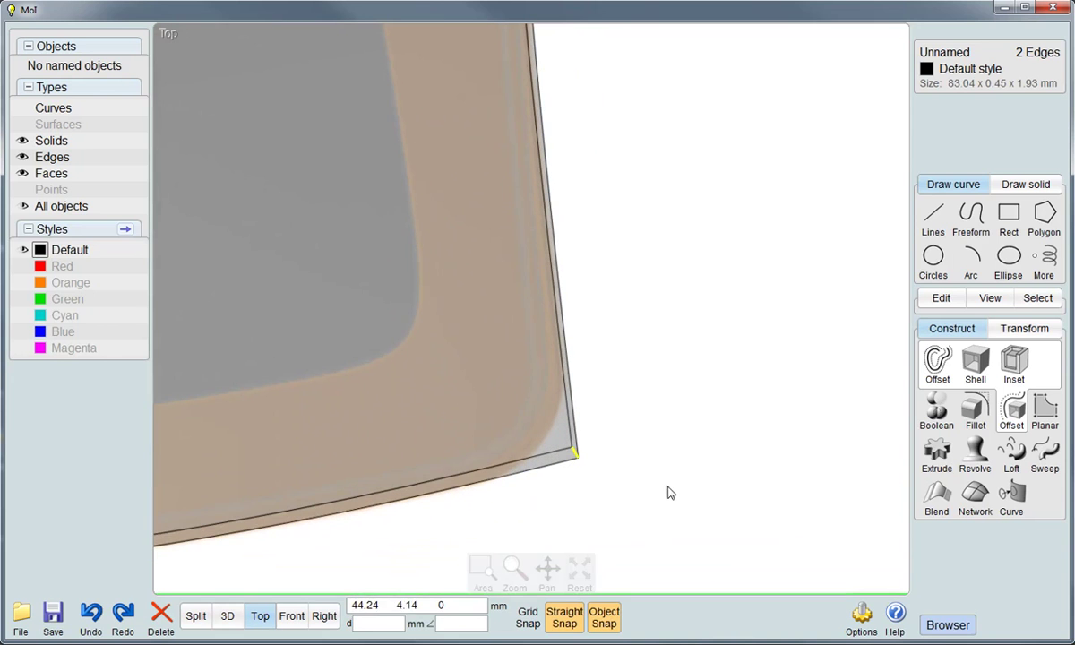
left_click(964, 418)
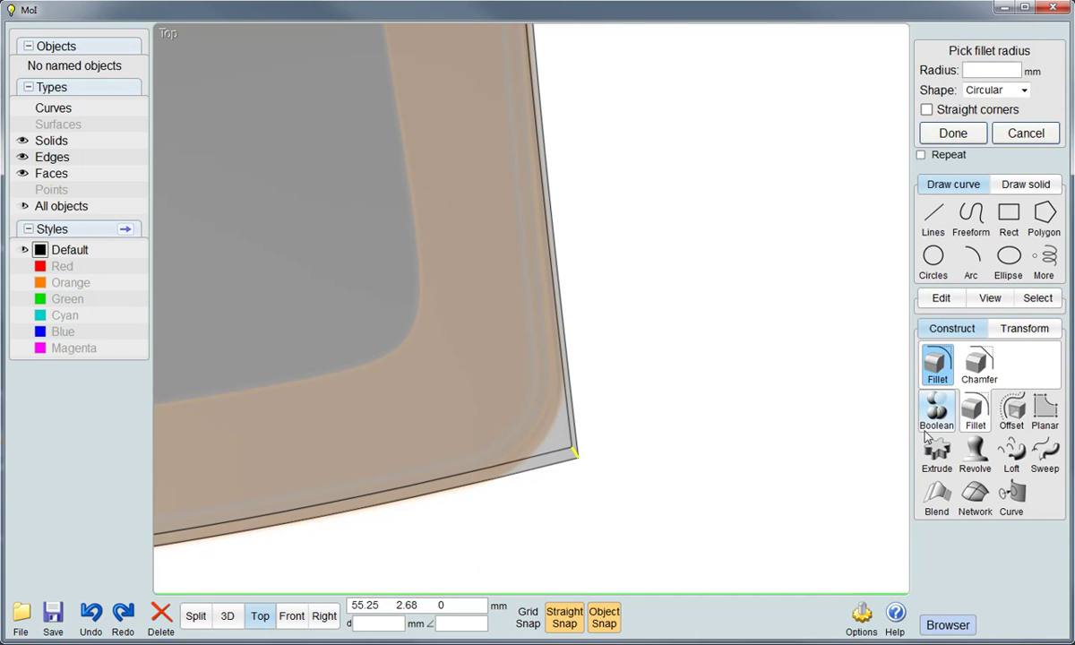
left_click(977, 69)
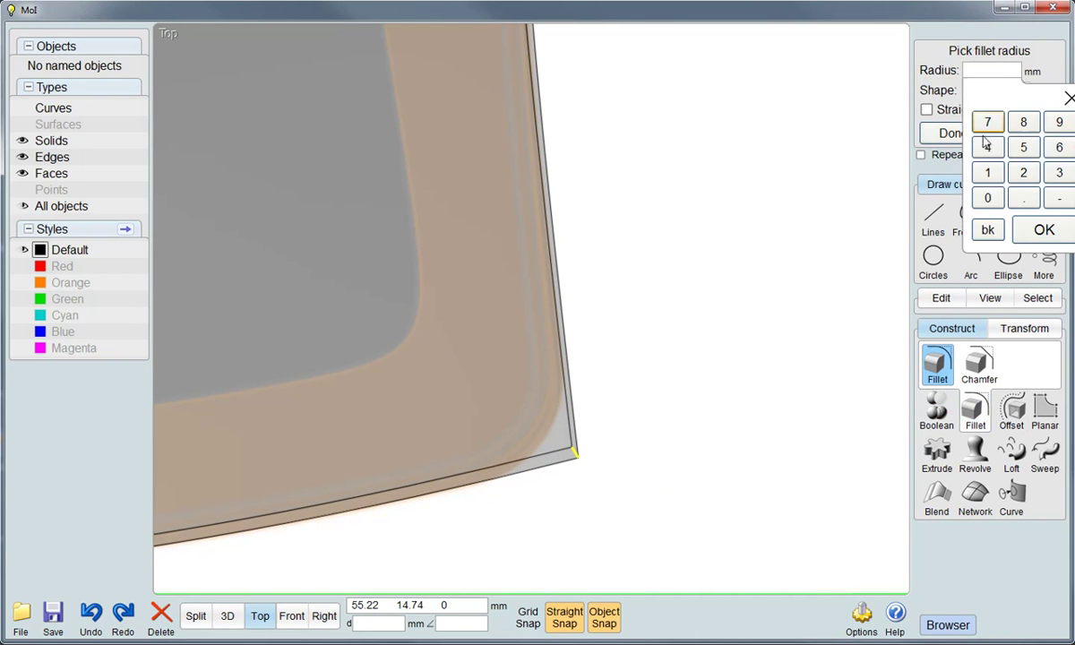
left_click(1028, 232)
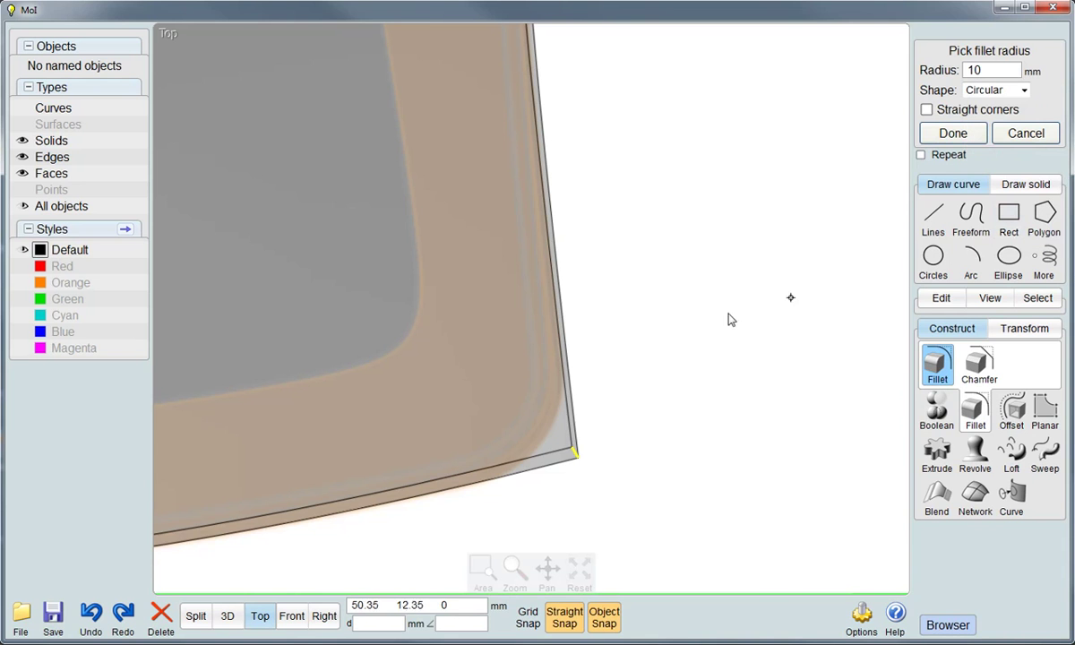
left_click(1000, 90)
left_click(981, 137)
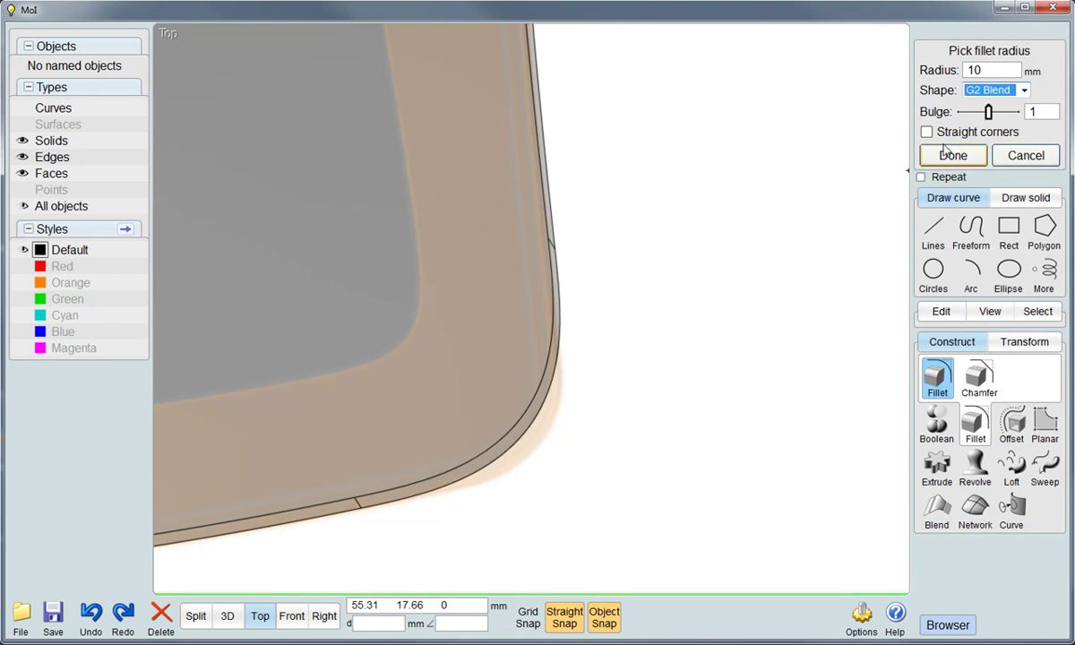
left_click(990, 71)
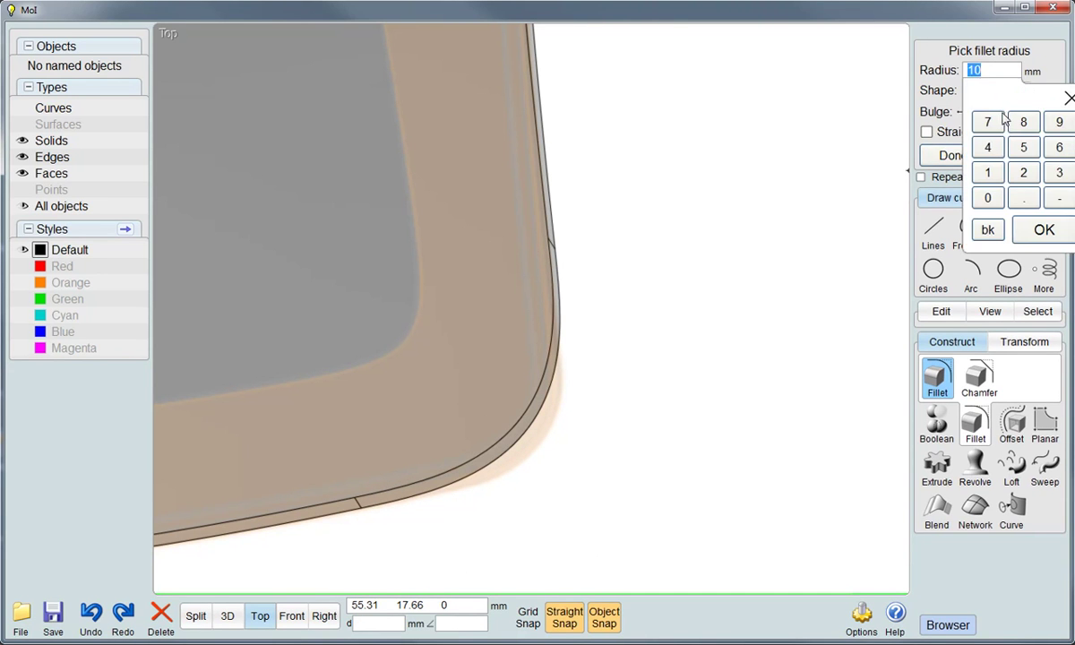
type("8")
left_click(1042, 230)
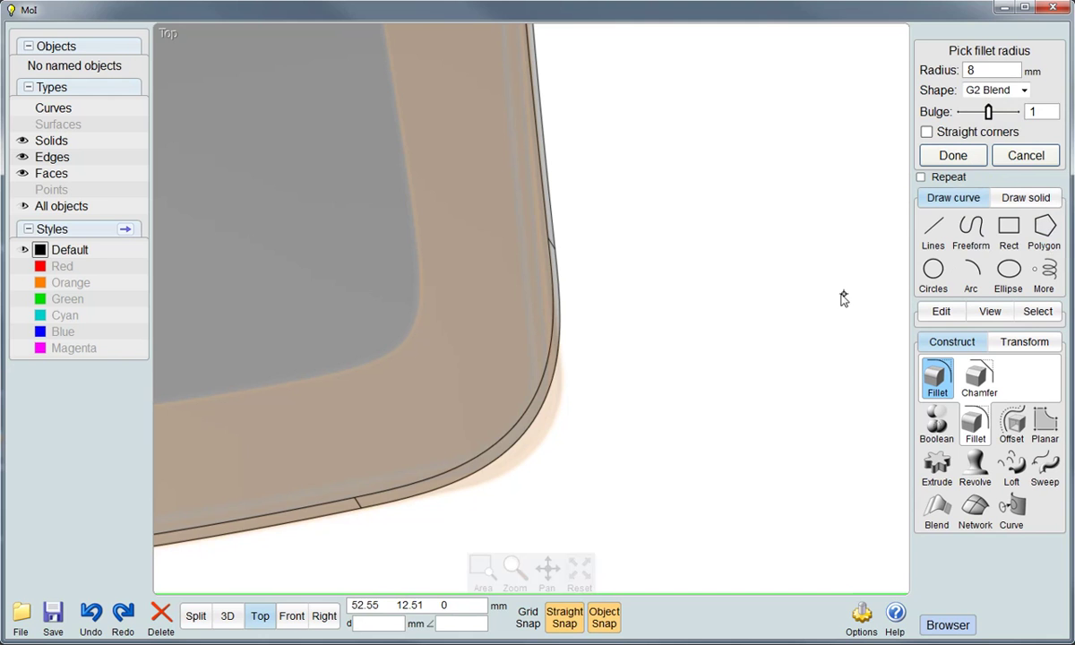
left_click(952, 156)
Select the body's two short top-corner edges
scroll(717, 360, "down", 3)
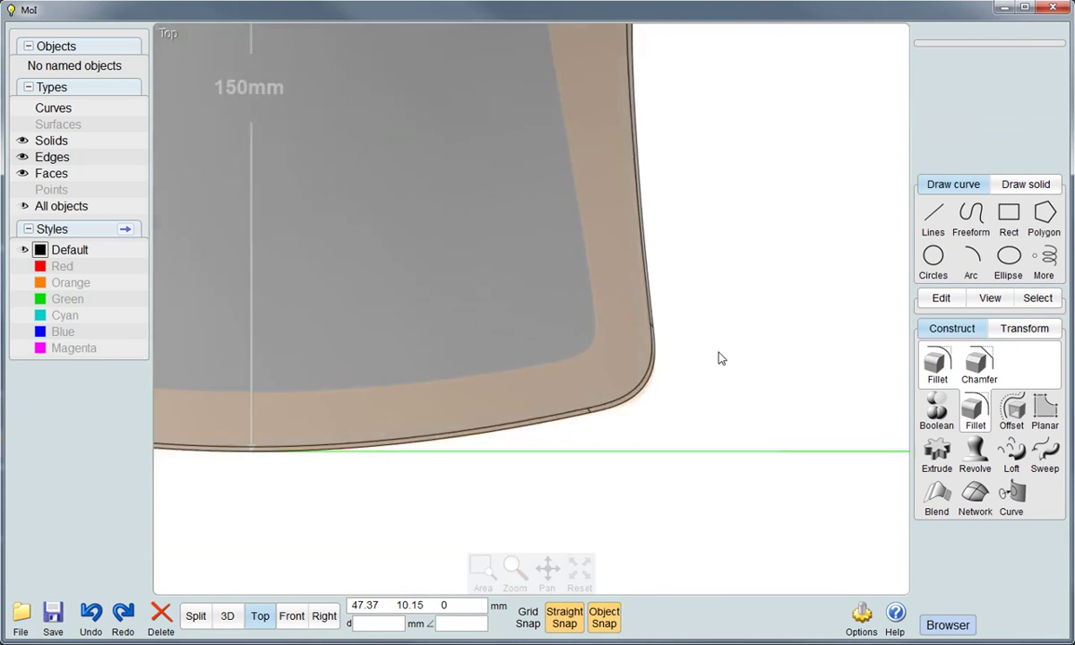
scroll(753, 230, "down", 3)
scroll(701, 288, "down", 2)
scroll(617, 137, "up", 3)
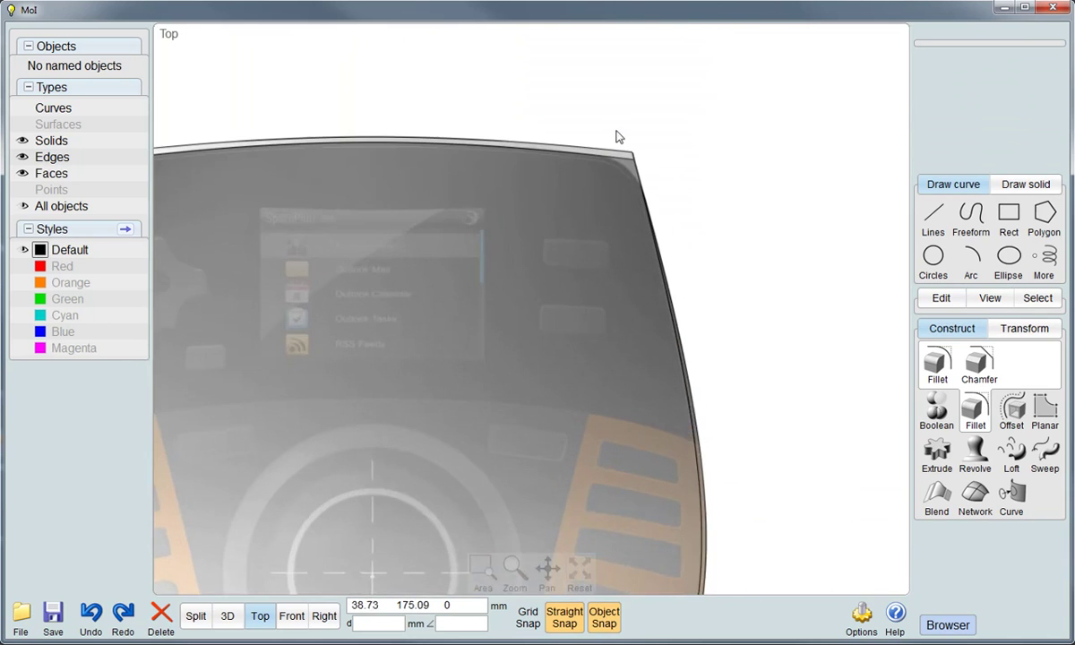
scroll(616, 137, "up", 2)
left_click(616, 139)
scroll(617, 143, "up", 2)
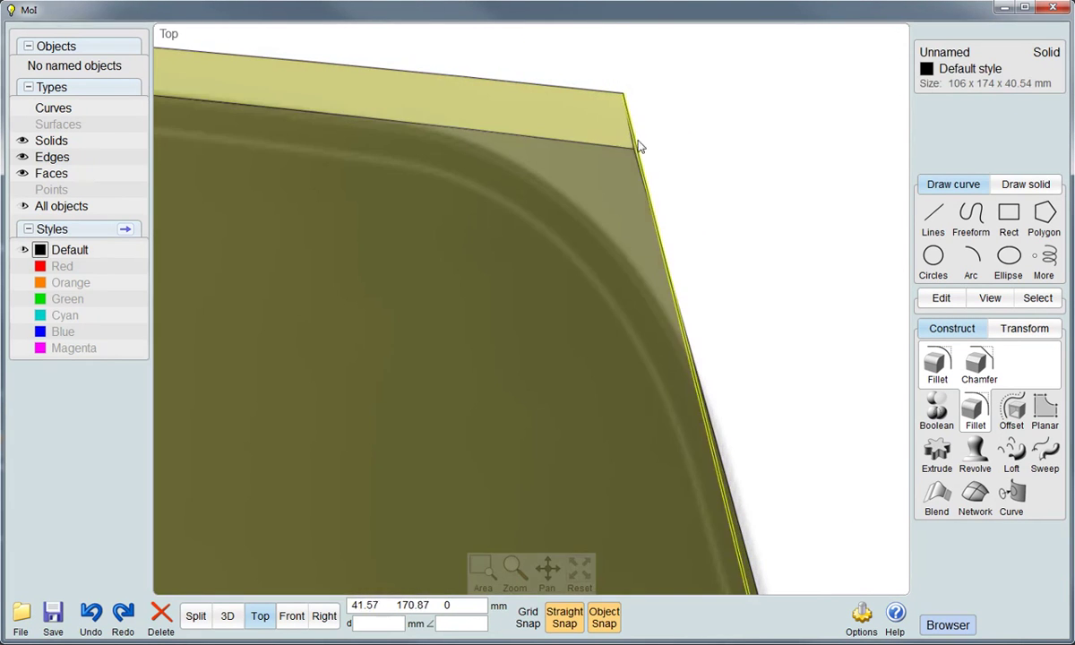
left_click(626, 145)
scroll(716, 220, "down", 2)
scroll(716, 220, "down", 3)
left_click(377, 206)
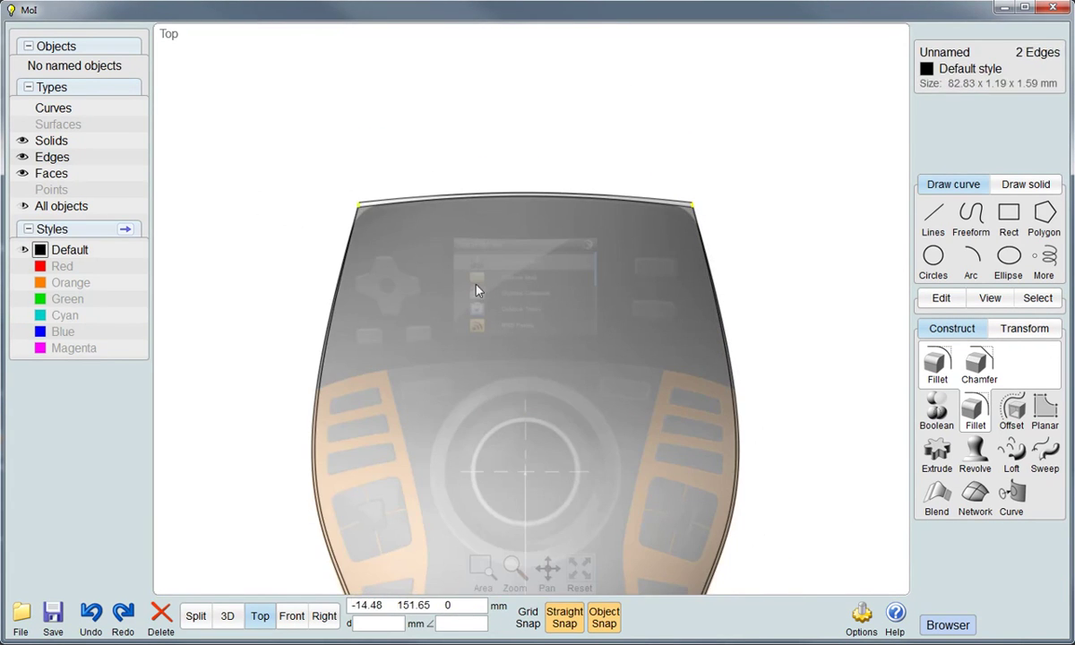
Repeat the fillet on those edges with a 16 mm radius and inspect it in 3D
right_click(635, 225)
scroll(692, 226, "up", 3)
left_click(985, 70)
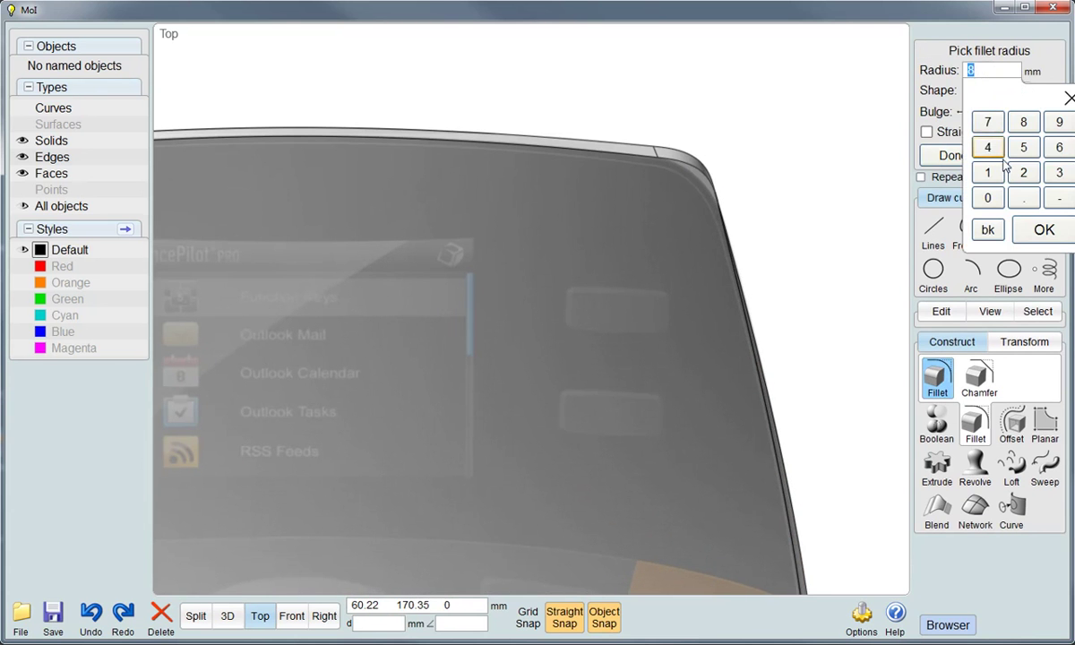
left_click(1059, 147)
left_click(1044, 230)
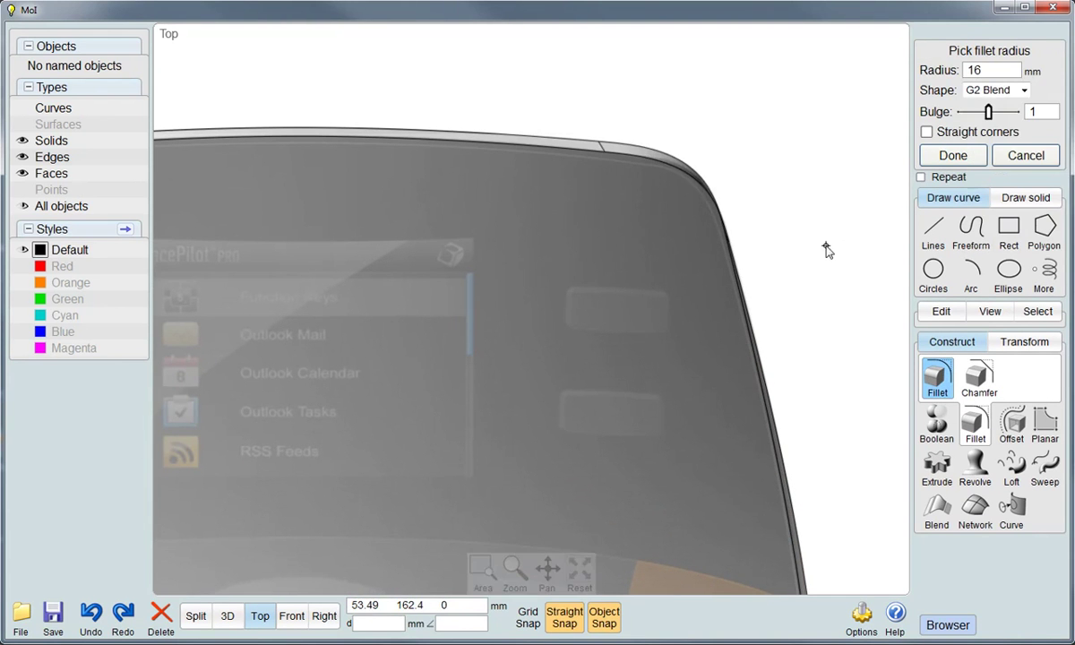
left_click(955, 154)
scroll(594, 301, "down", 2)
scroll(594, 301, "down", 3)
left_click(228, 615)
mouse_move(448, 456)
right_mouse_down()
mouse_move(571, 423)
mouse_move(566, 443)
mouse_move(528, 420)
mouse_move(528, 400)
mouse_move(529, 463)
right_mouse_up()
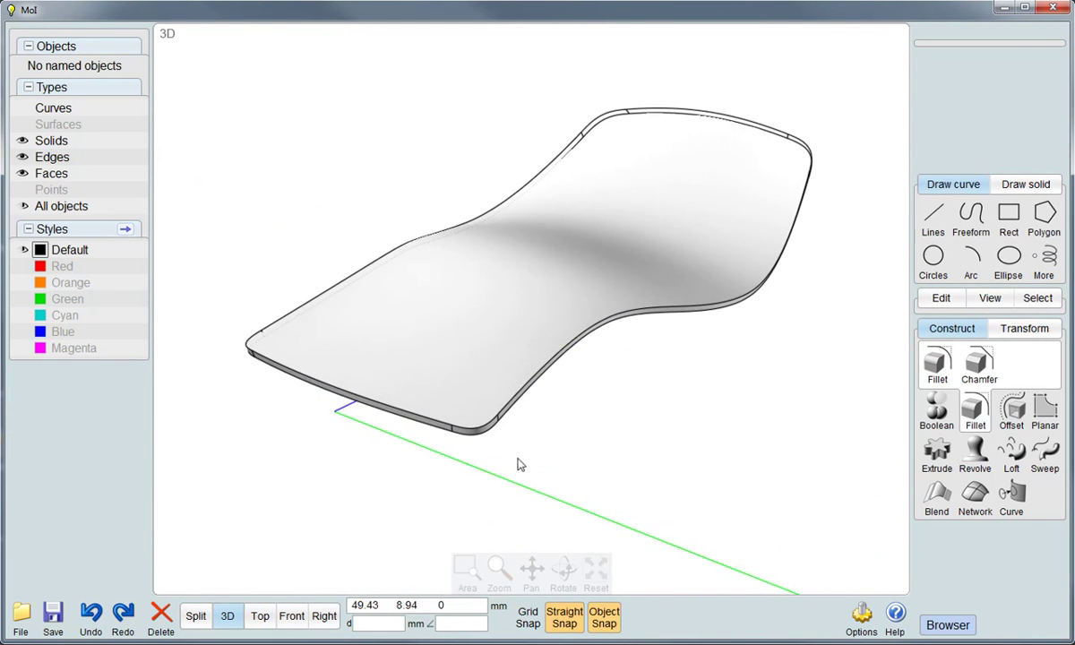
In Right view, draw a control-point curve from the body's top tip down to the ground line
left_click(324, 615)
scroll(884, 294, "up", 2)
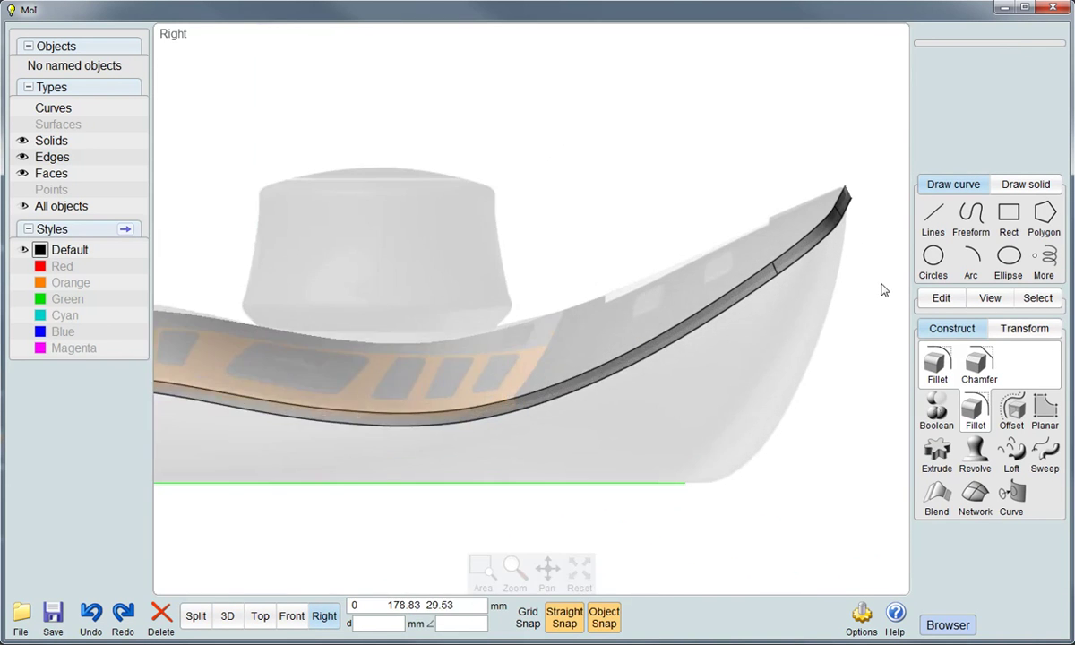
scroll(883, 291, "up", 2)
left_click(971, 216)
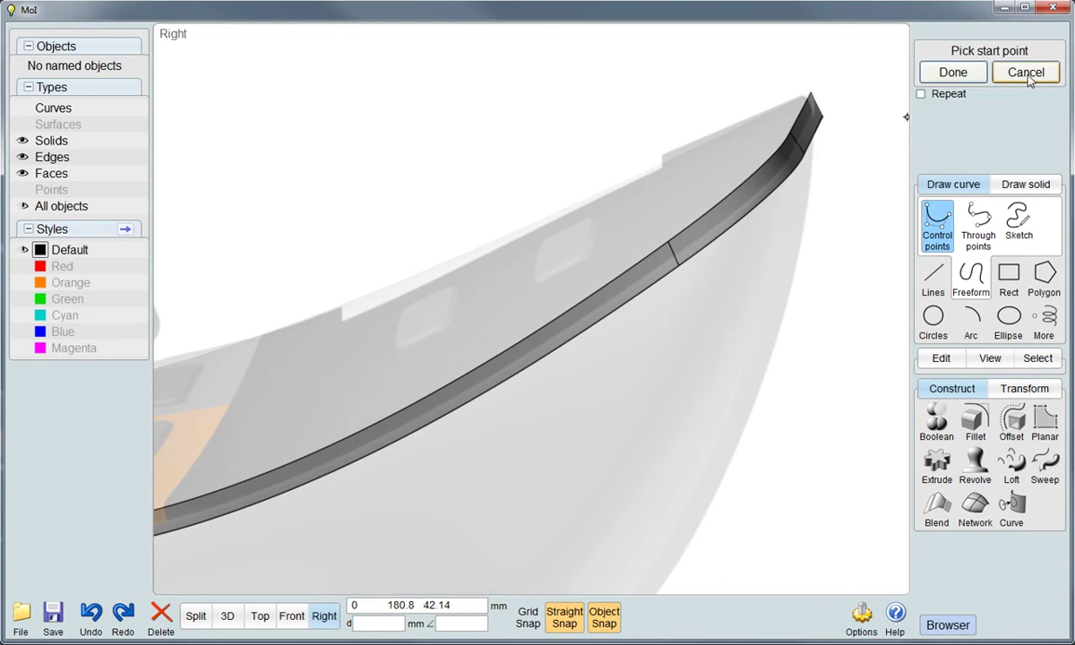
left_click(822, 115)
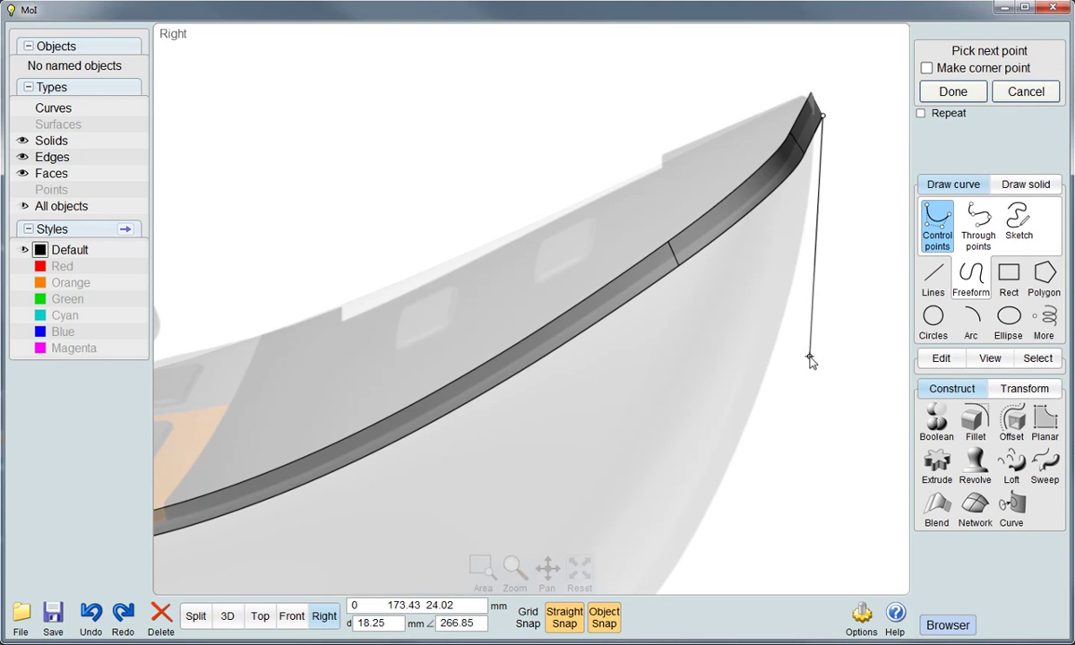
left_click(823, 365)
scroll(822, 366, "down", 2)
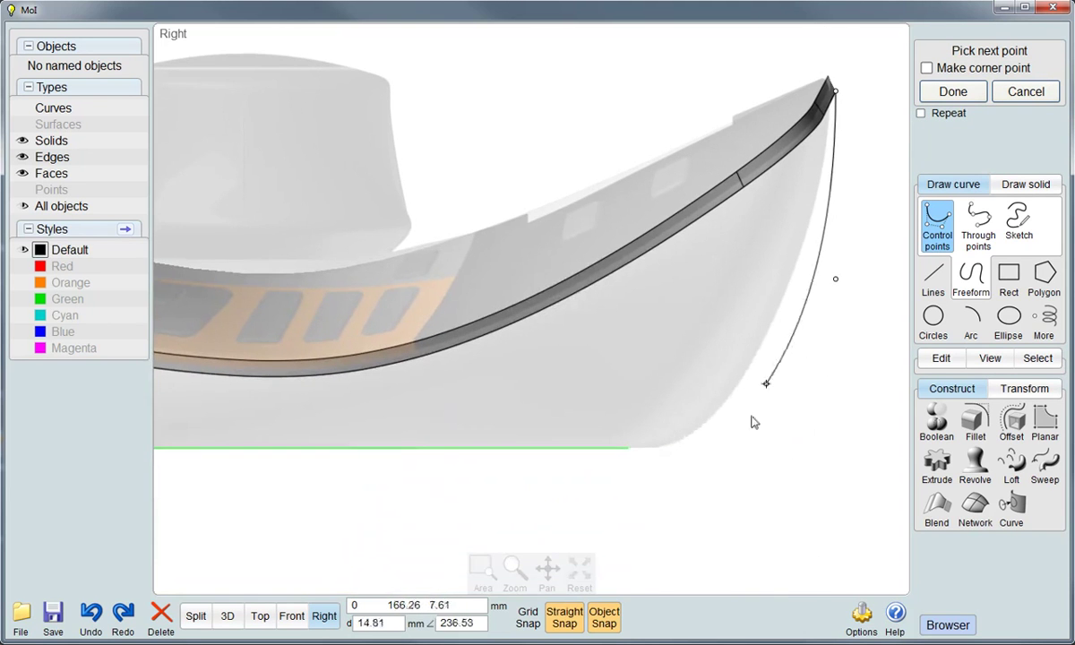
left_click(751, 411)
left_click(670, 448)
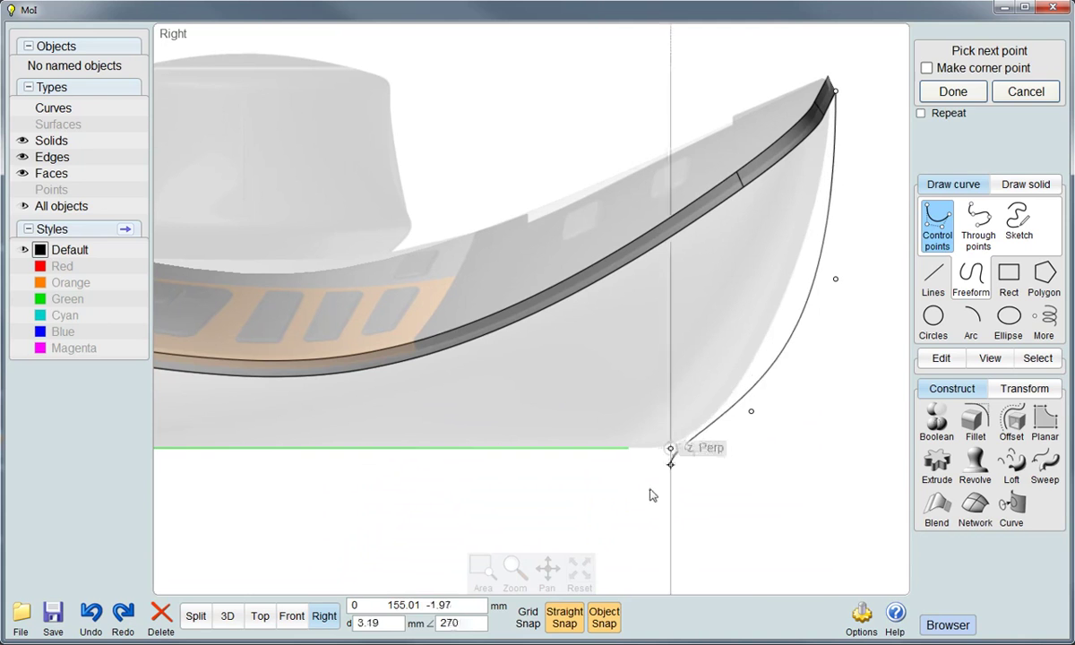
right_click(650, 492)
Reshape that end profile by moving its upper and lower control points inward
left_click(955, 362)
left_click(932, 369)
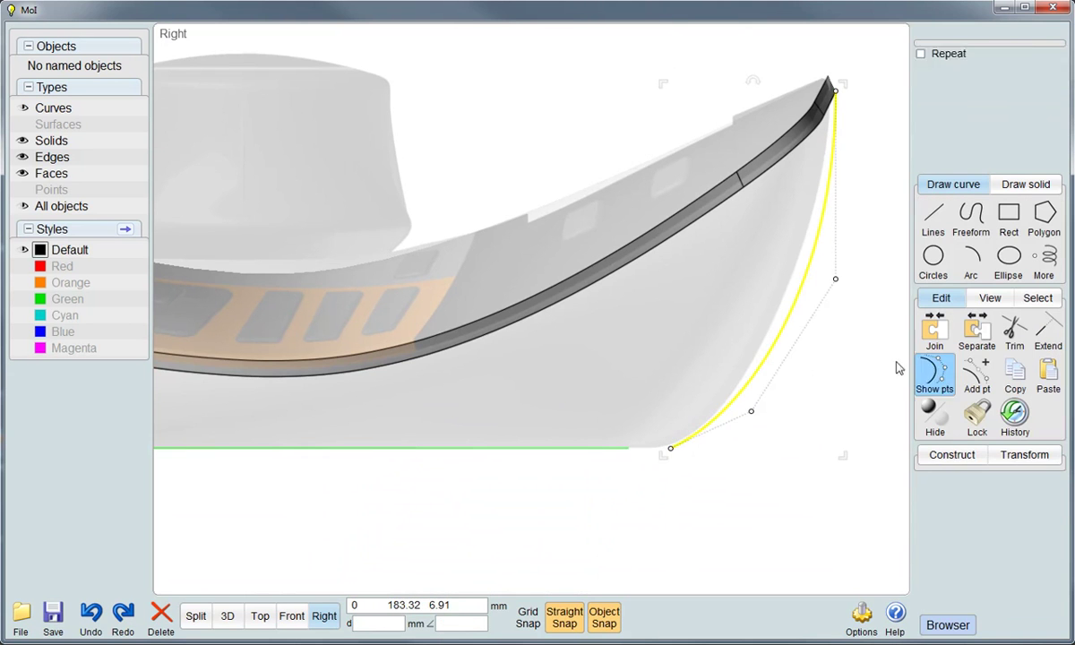
left_click_drag(837, 282, 816, 279)
left_click_drag(751, 411, 740, 411)
scroll(803, 434, "down", 3)
scroll(406, 338, "up", 2)
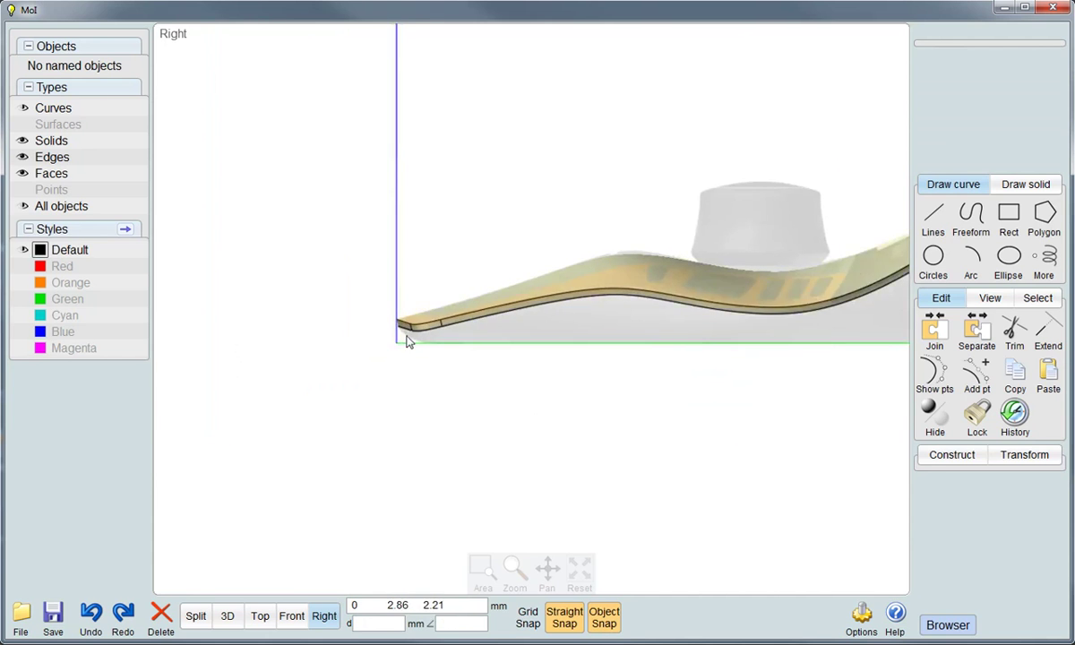
scroll(408, 346, "up", 2)
Draw a matching control-point profile curve at the opposite end down to the axis
left_click(958, 217)
left_click(325, 218)
left_click(361, 284)
left_click(458, 348)
left_click(582, 378)
right_click(537, 396)
scroll(494, 438, "down", 2)
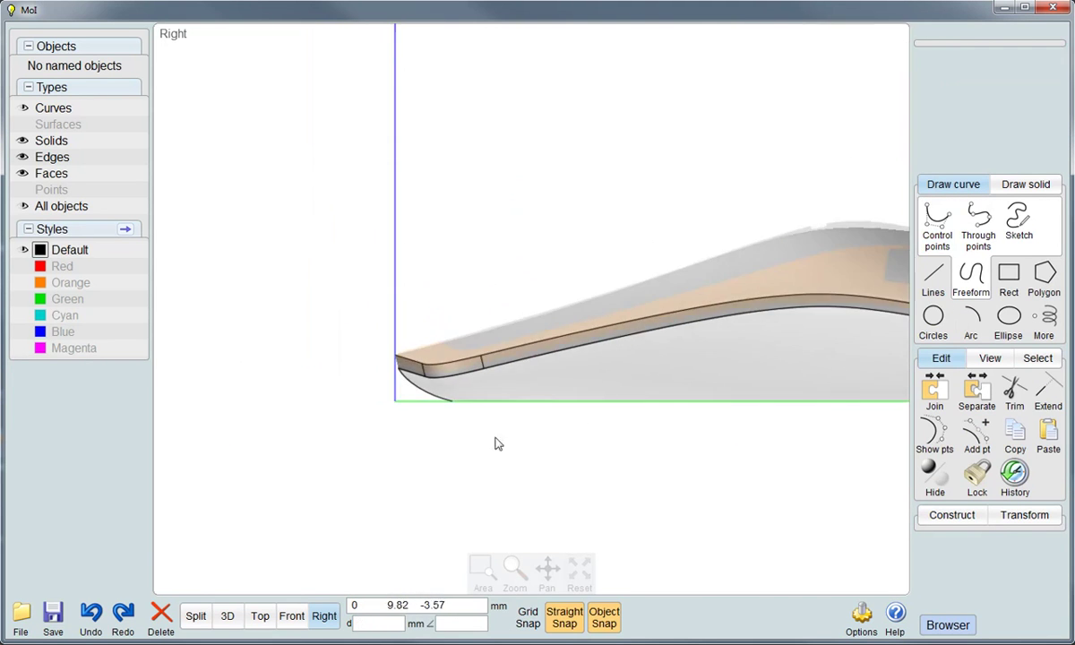
scroll(448, 458, "down", 3)
scroll(785, 456, "down", 1)
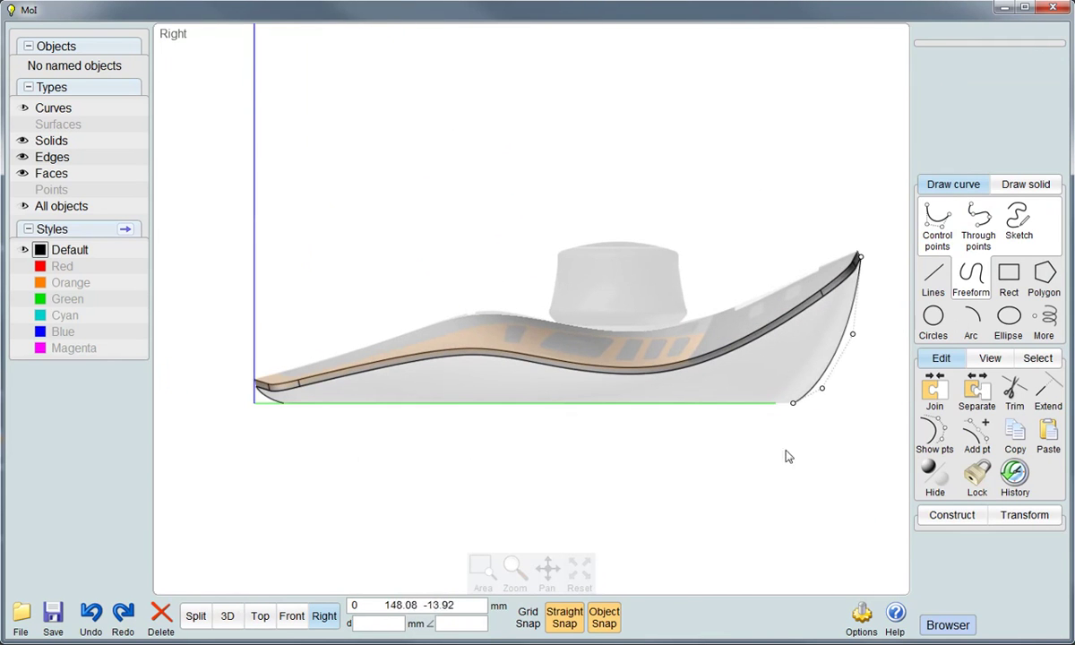
left_click(936, 434)
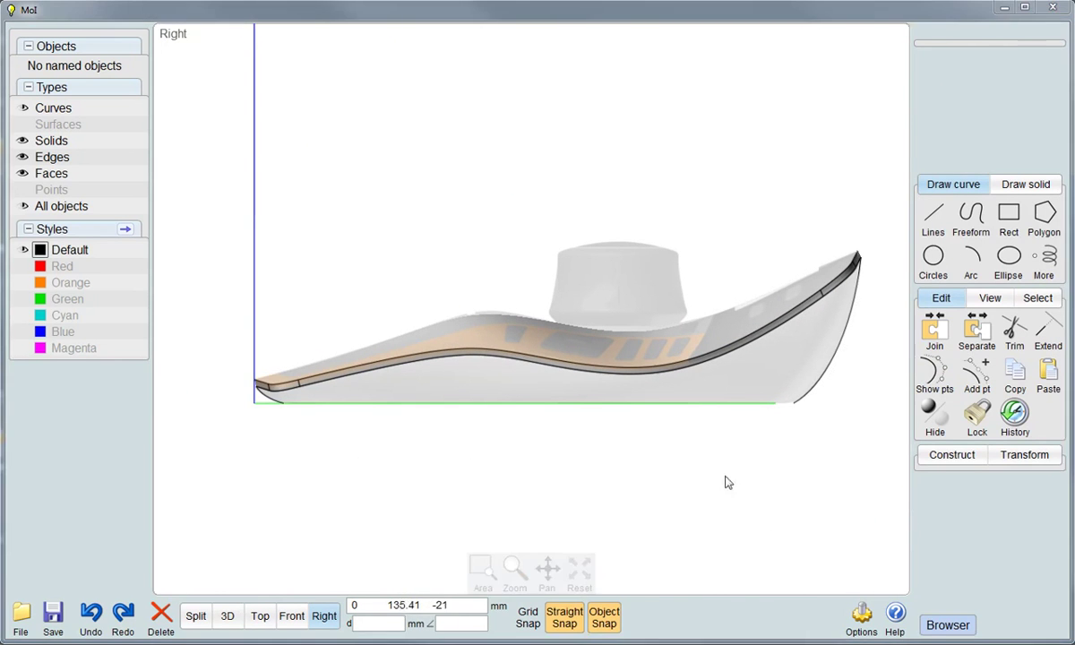
left_click(227, 615)
right_click_drag(219, 572, 464, 390)
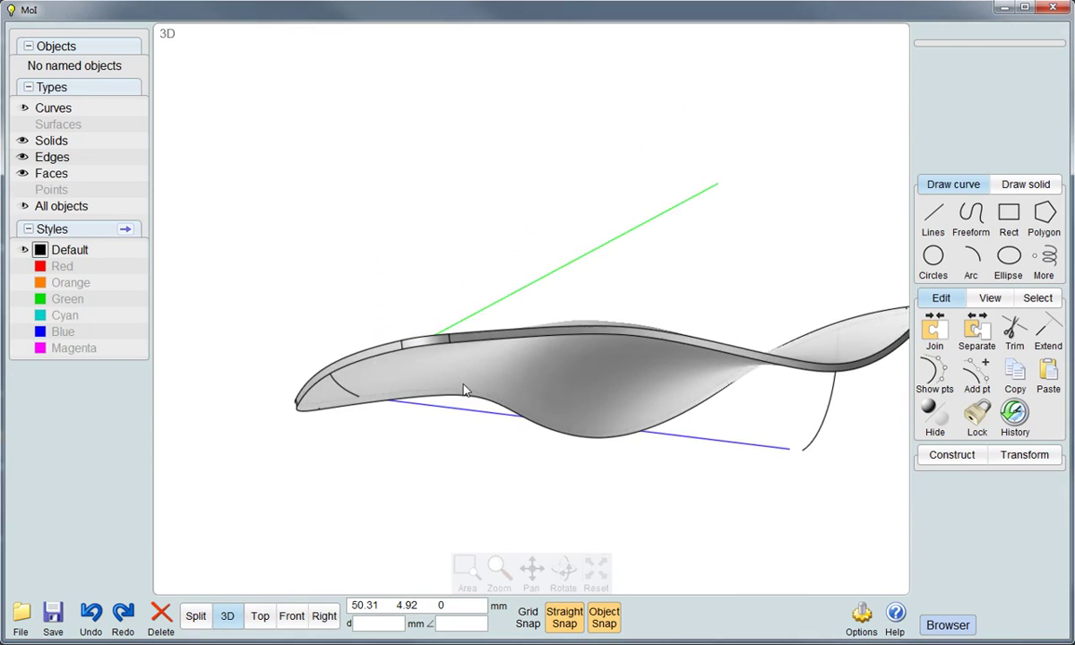
Select the body's full 8-edge lower loop and duplicate it as curves
scroll(433, 380, "up", 2)
left_click(421, 329)
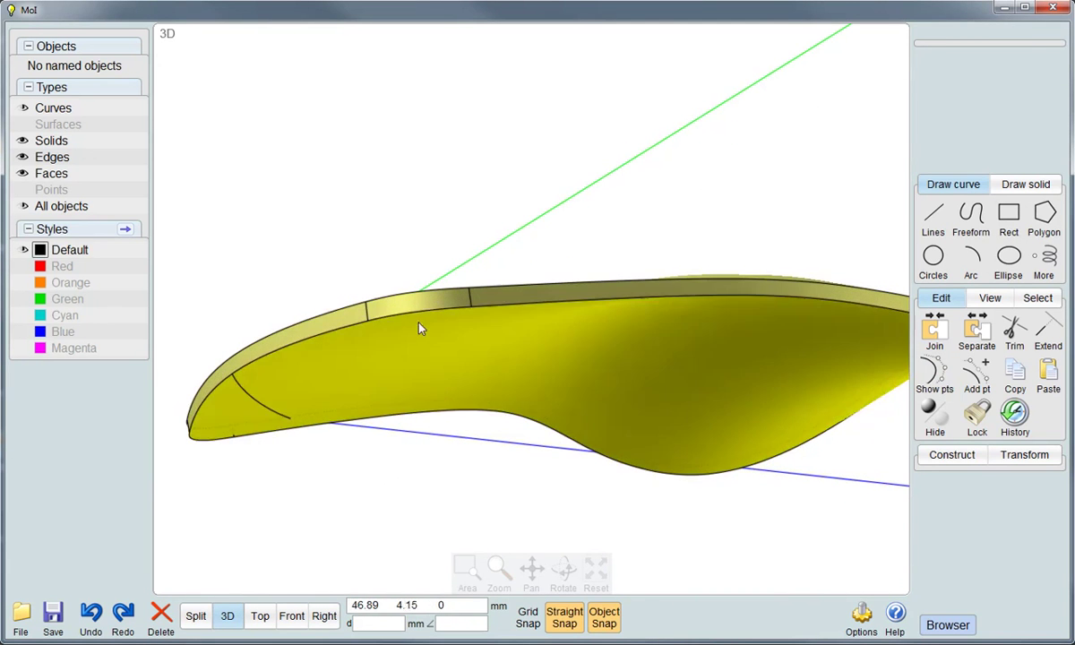
left_click(421, 316)
key("l")
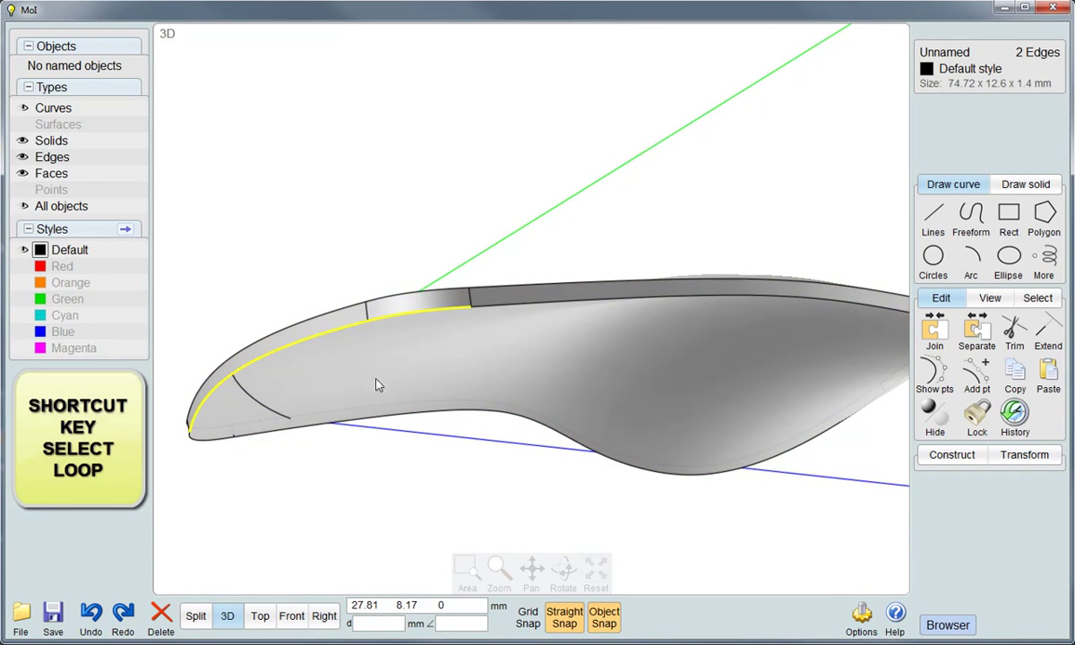
key("l")
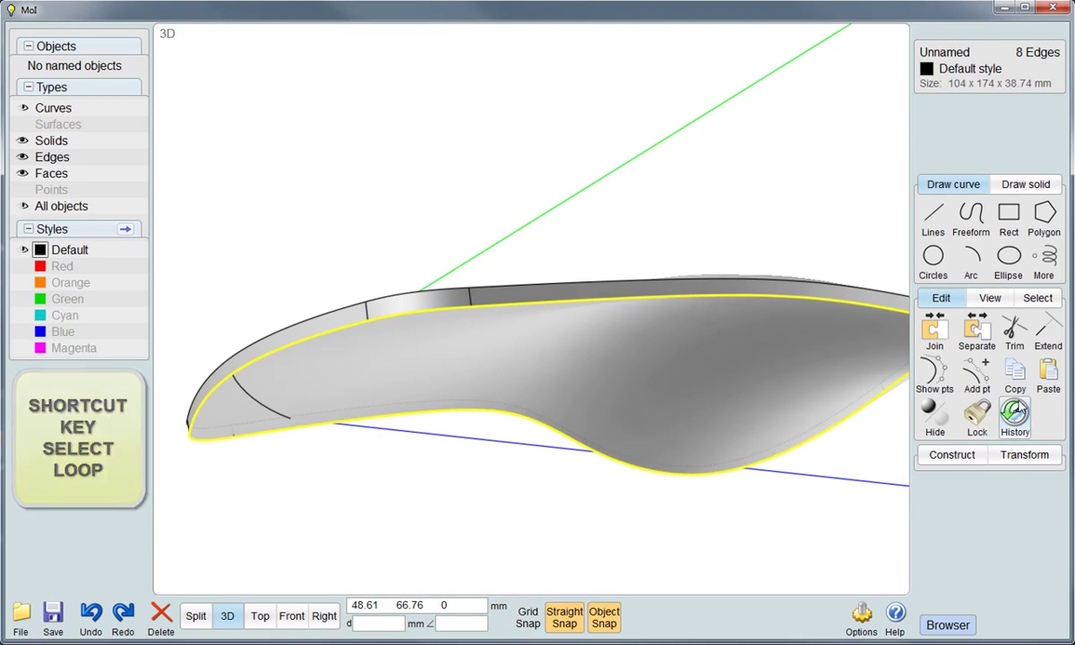
mouse_move(618, 448)
right_mouse_down()
mouse_move(569, 437)
mouse_move(548, 315)
mouse_move(498, 437)
mouse_move(503, 468)
right_mouse_up()
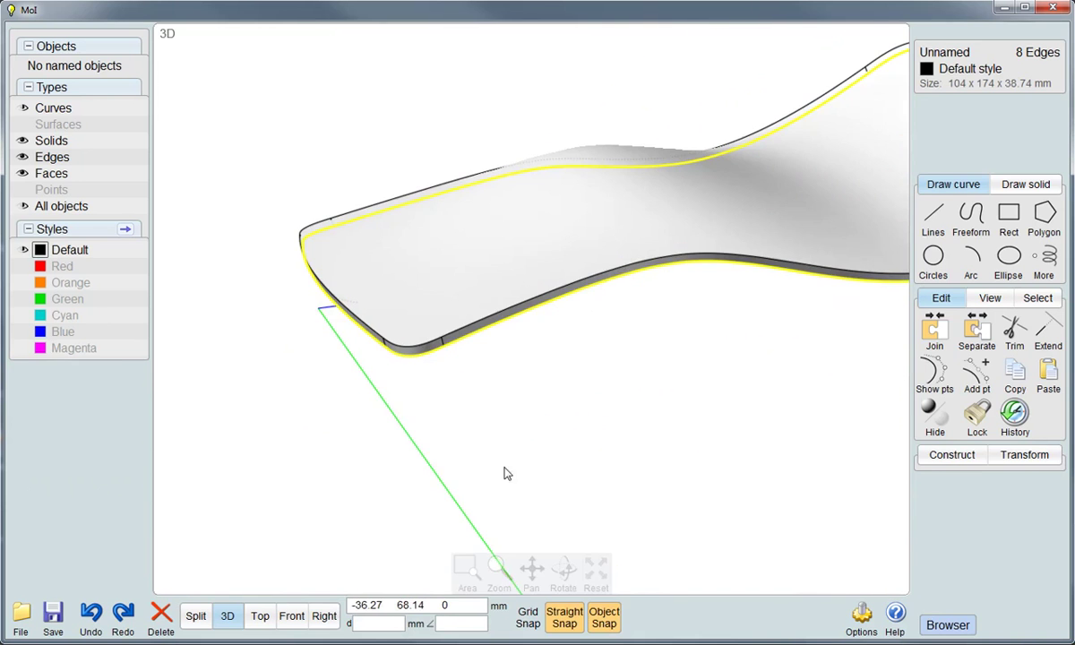
left_click(1046, 376)
right_click_drag(559, 430, 389, 394)
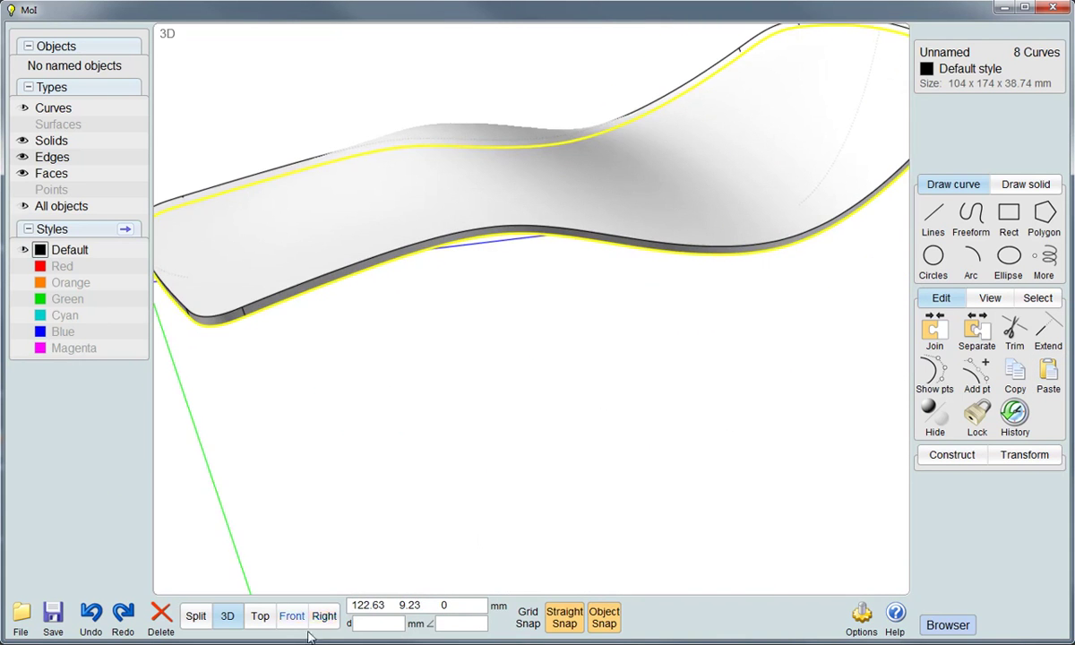
In Right view, flatten the copied curves to zero height and set them on the ground line
left_click(323, 616)
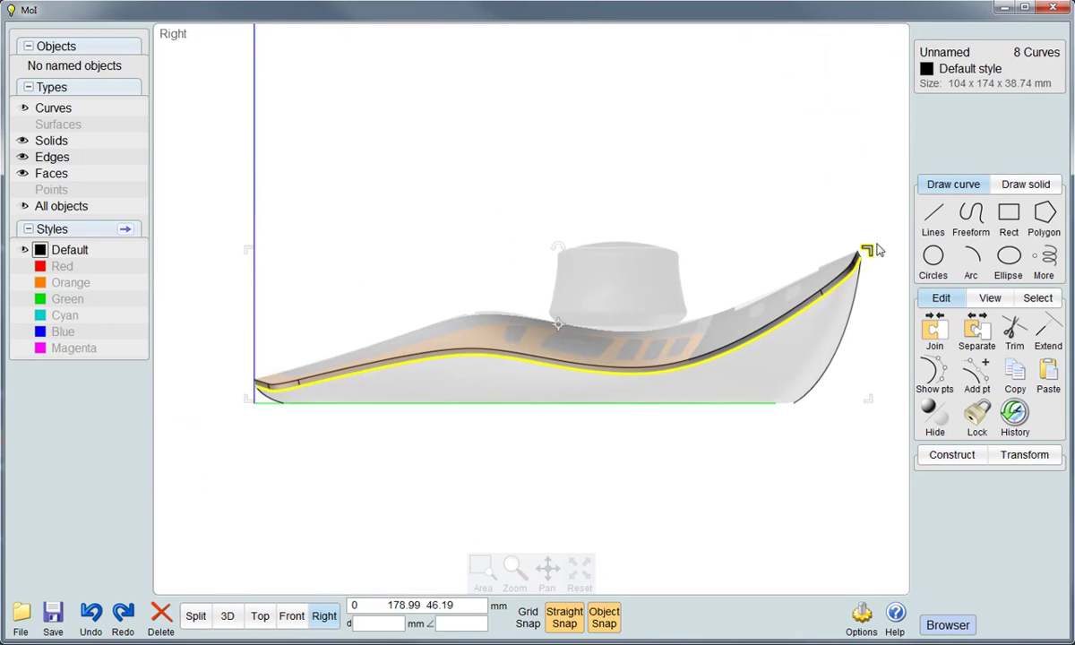
left_click_drag(868, 256, 868, 348)
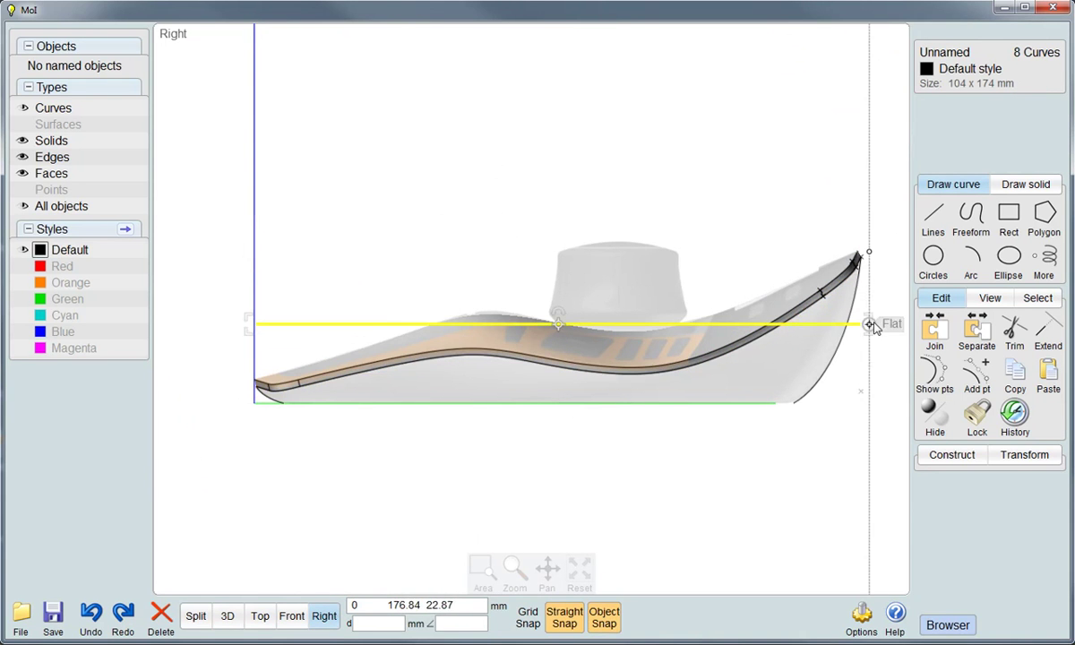
left_click_drag(866, 330, 854, 404)
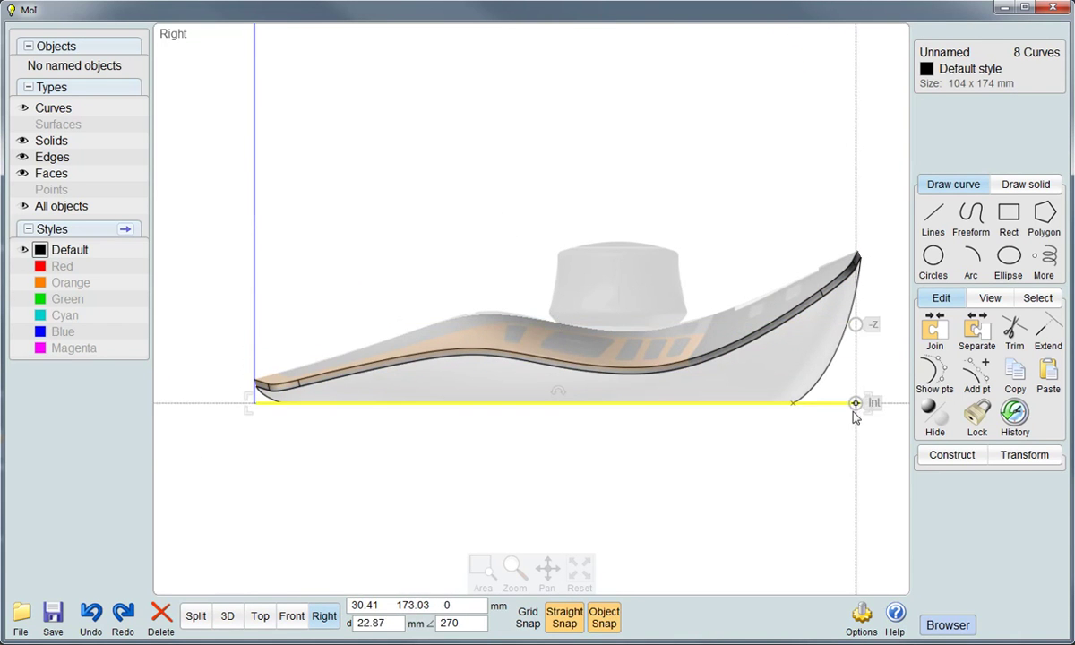
left_click(258, 616)
left_click(258, 617)
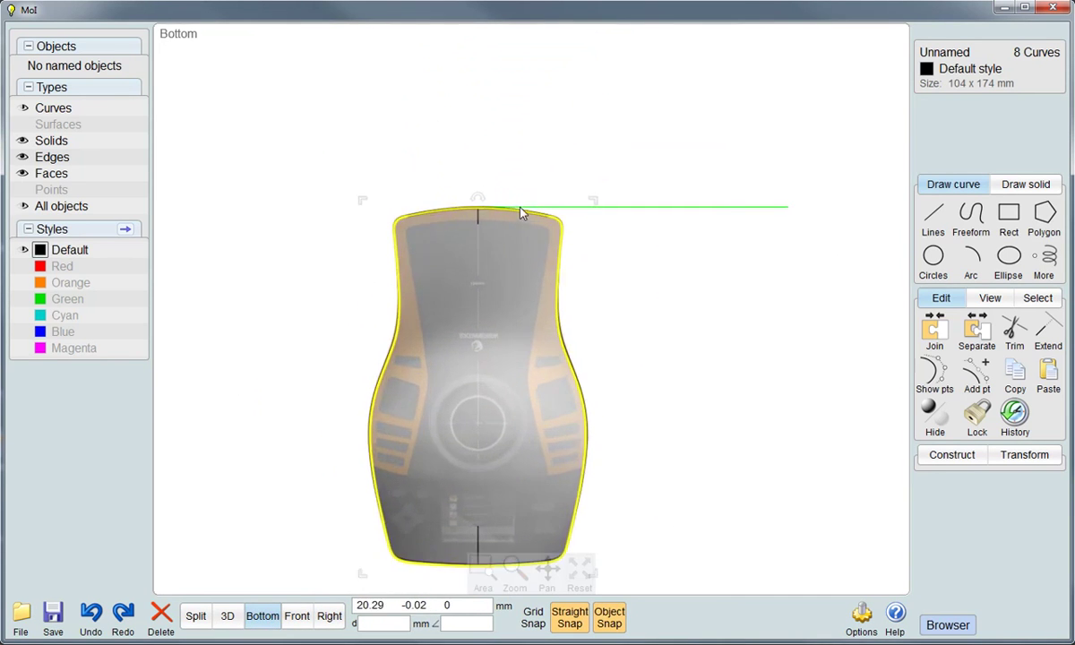
Scale the flat outline down to about 87.3 × 148 mm, inset within the body's footprint
left_click(591, 202)
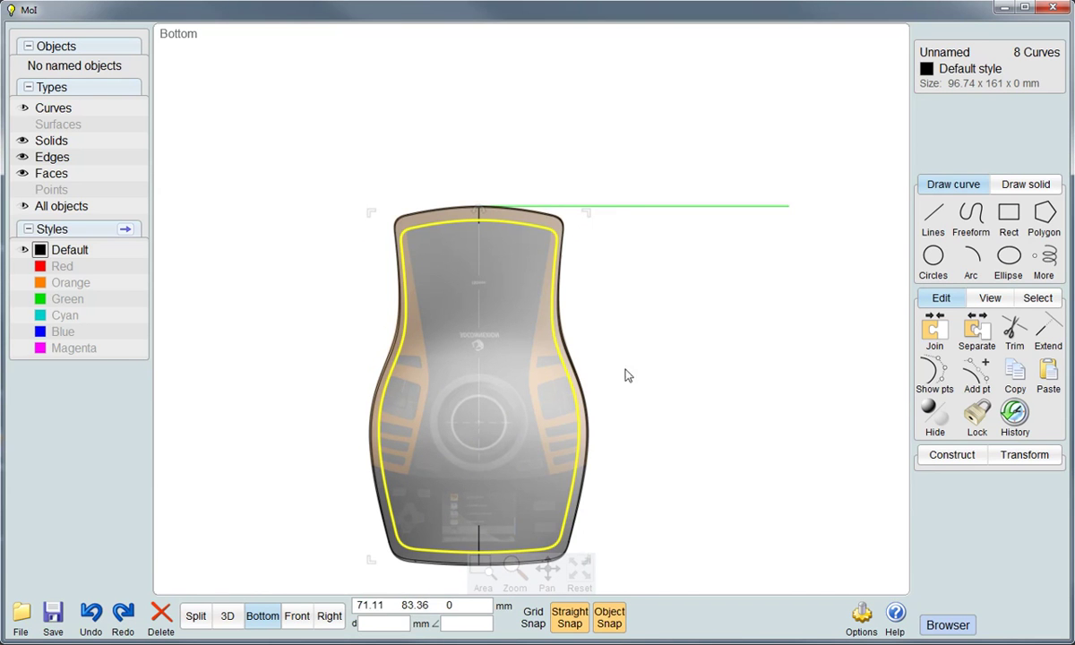
right_click_drag(627, 375, 643, 309)
left_click_drag(607, 491, 620, 454)
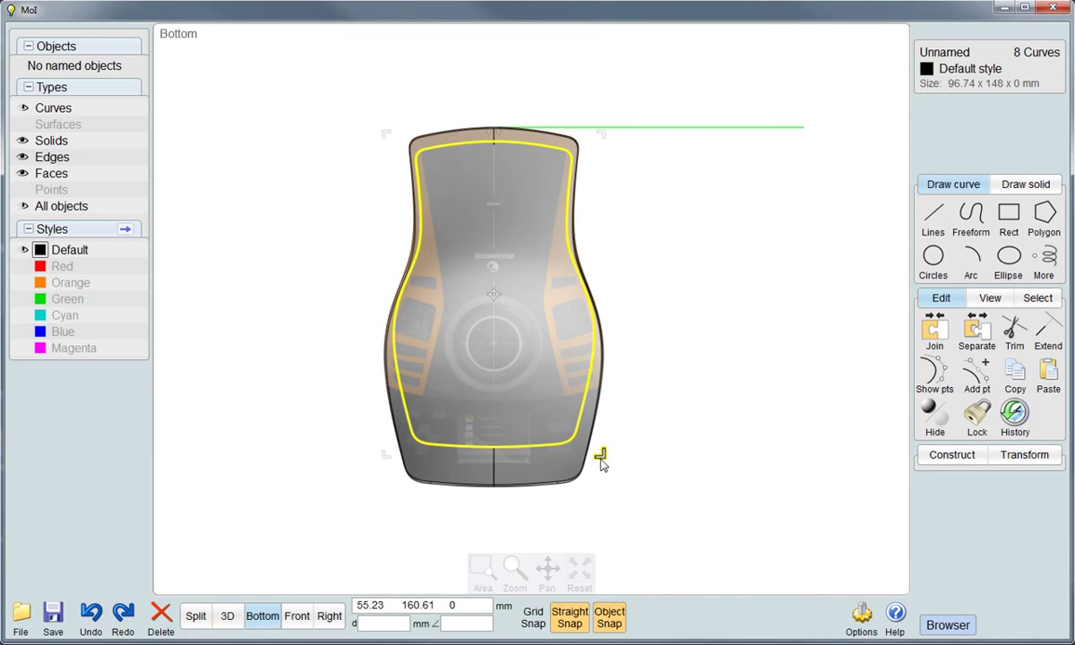
left_click_drag(600, 462, 591, 467)
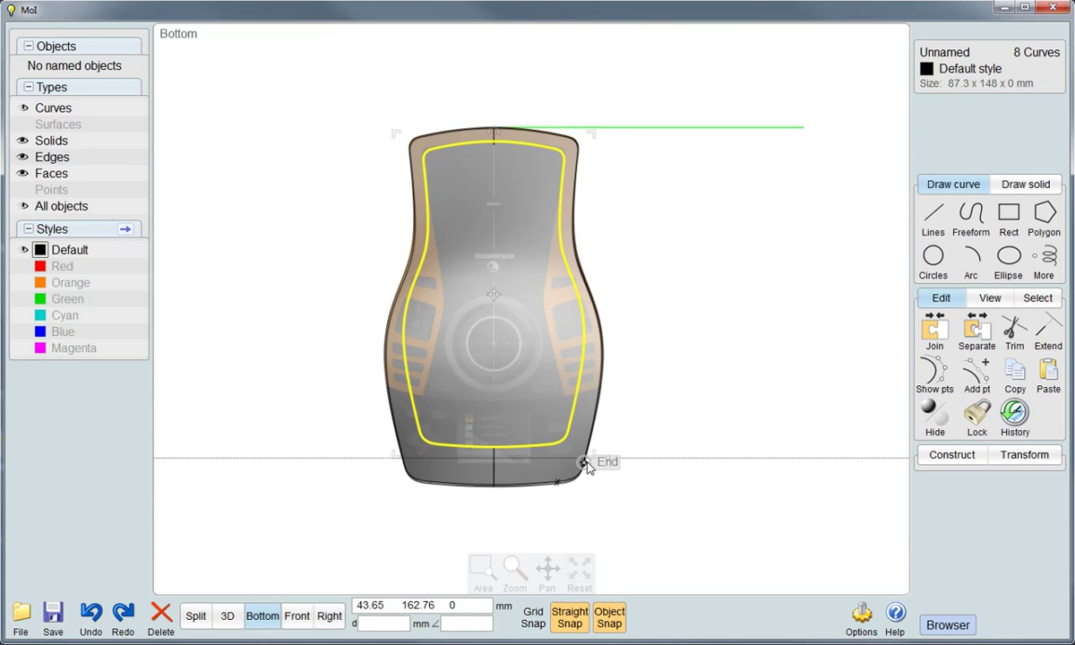
left_click(641, 463)
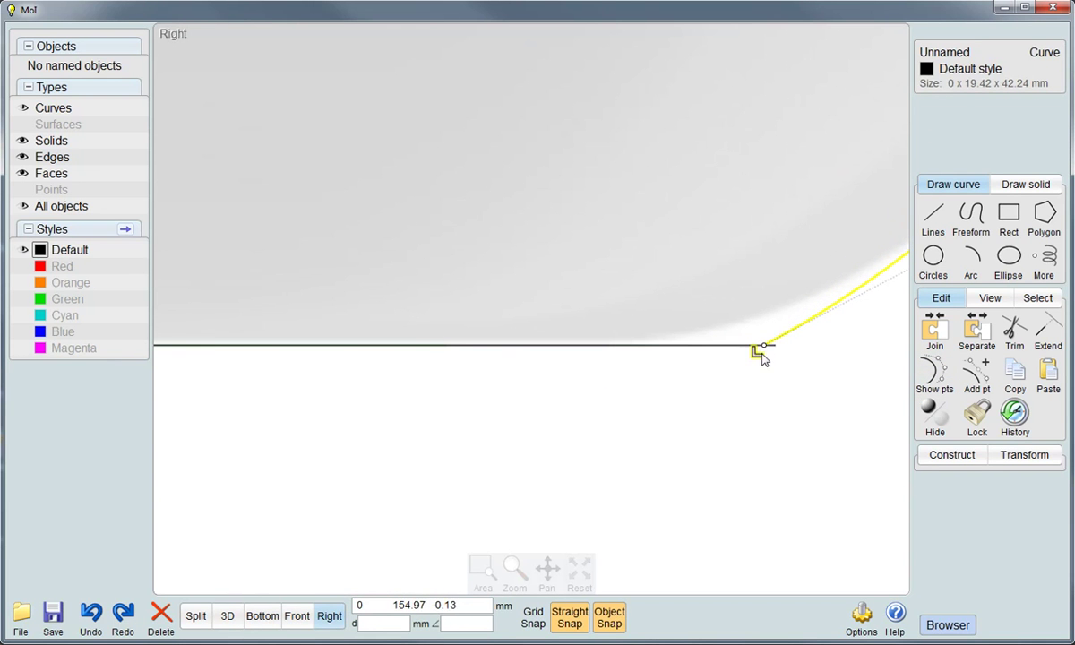
Drag the nose curve's end control point down onto the base line, then view from Front
scroll(757, 436, "down", 5)
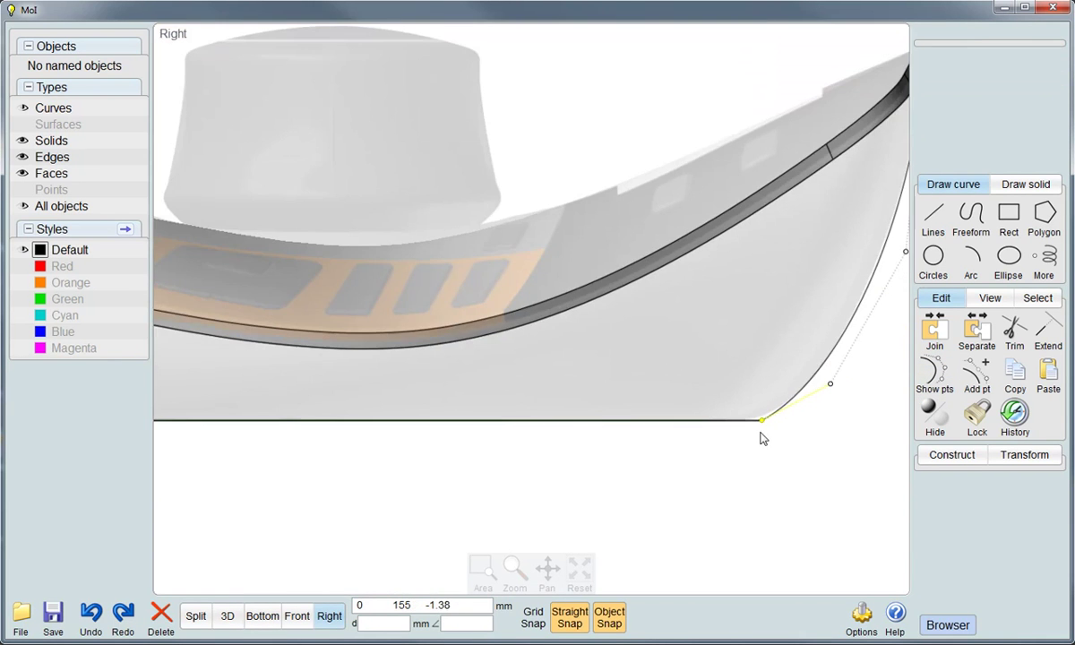
scroll(551, 488, "down", 2)
scroll(655, 430, "down", 2)
scroll(325, 382, "up", 1)
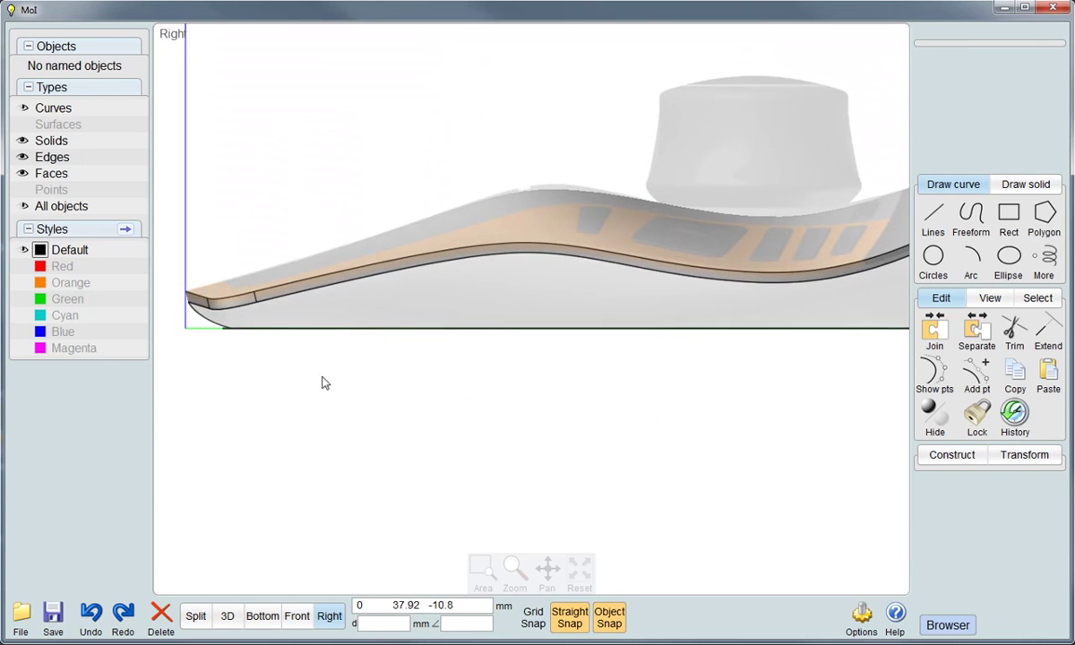
scroll(229, 338, "up", 2)
scroll(228, 339, "up", 1)
scroll(227, 340, "up", 1)
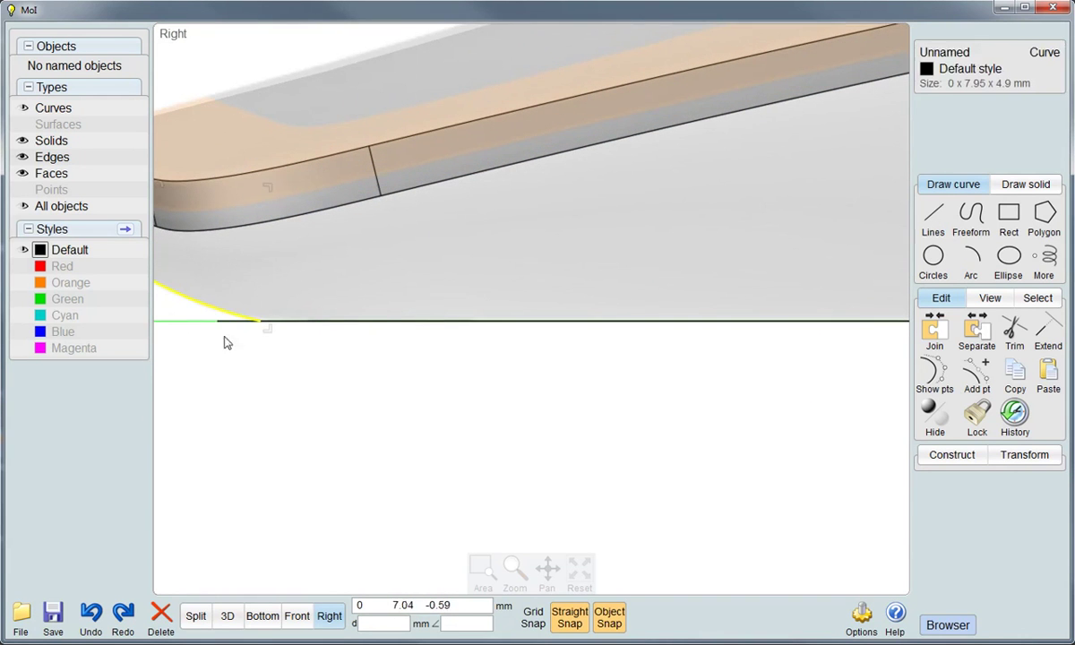
left_click(934, 372)
left_click_drag(259, 321, 217, 321)
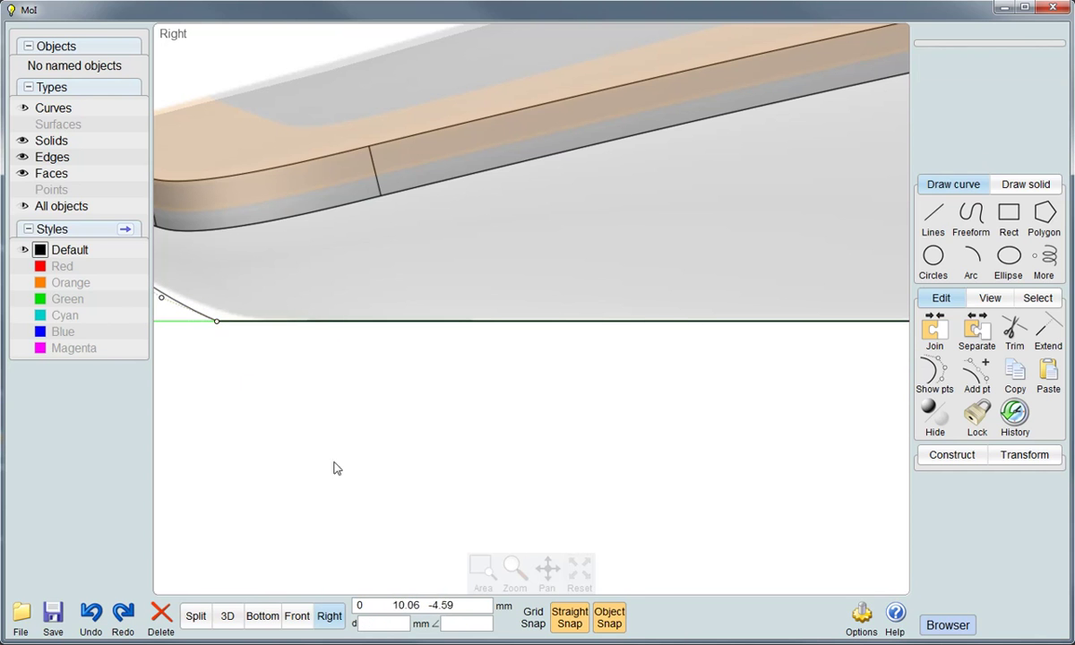
left_click(297, 624)
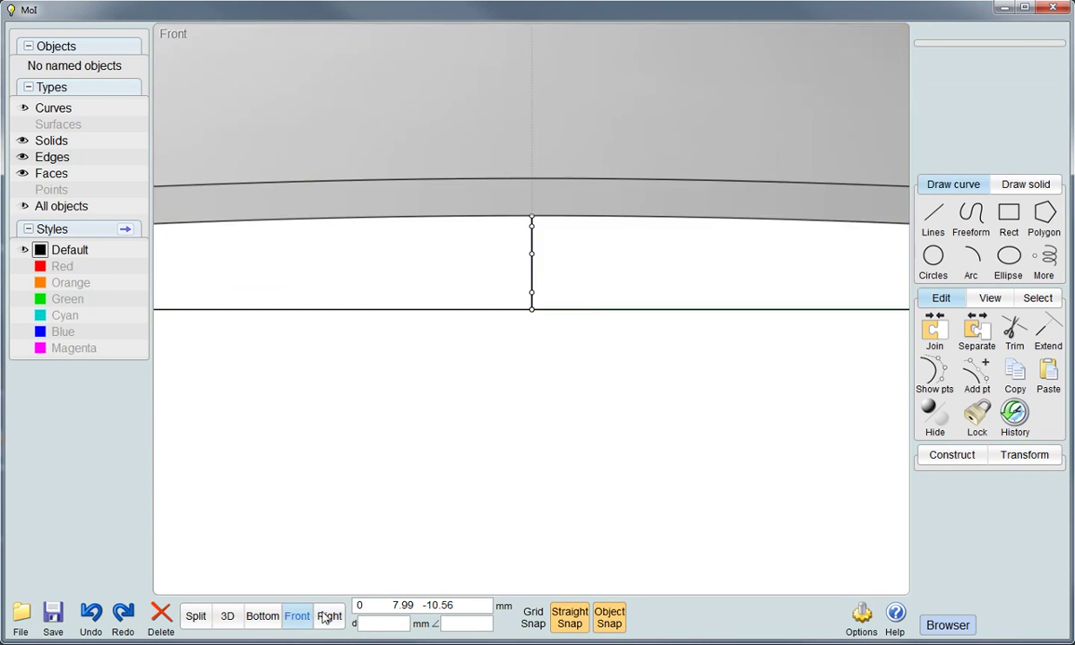
scroll(511, 389, "down", 3)
scroll(562, 405, "down", 2)
scroll(754, 417, "up", 5)
Draw a control-point curve from the side wing's tip down to the base line
left_click(970, 215)
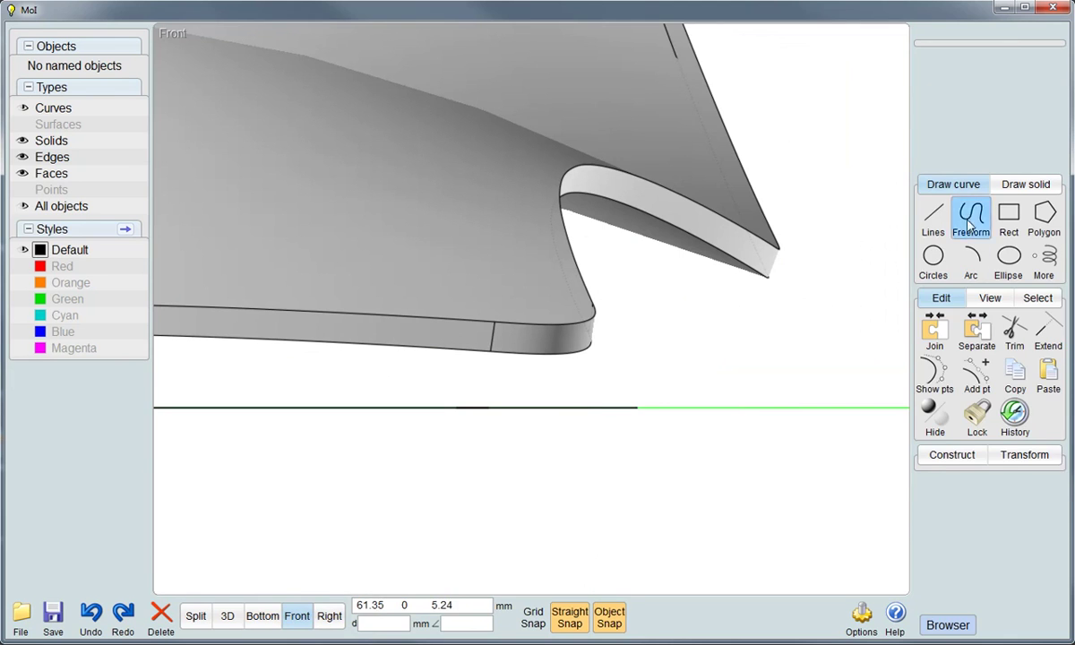
left_click(767, 277)
left_click(751, 347)
left_click(697, 385)
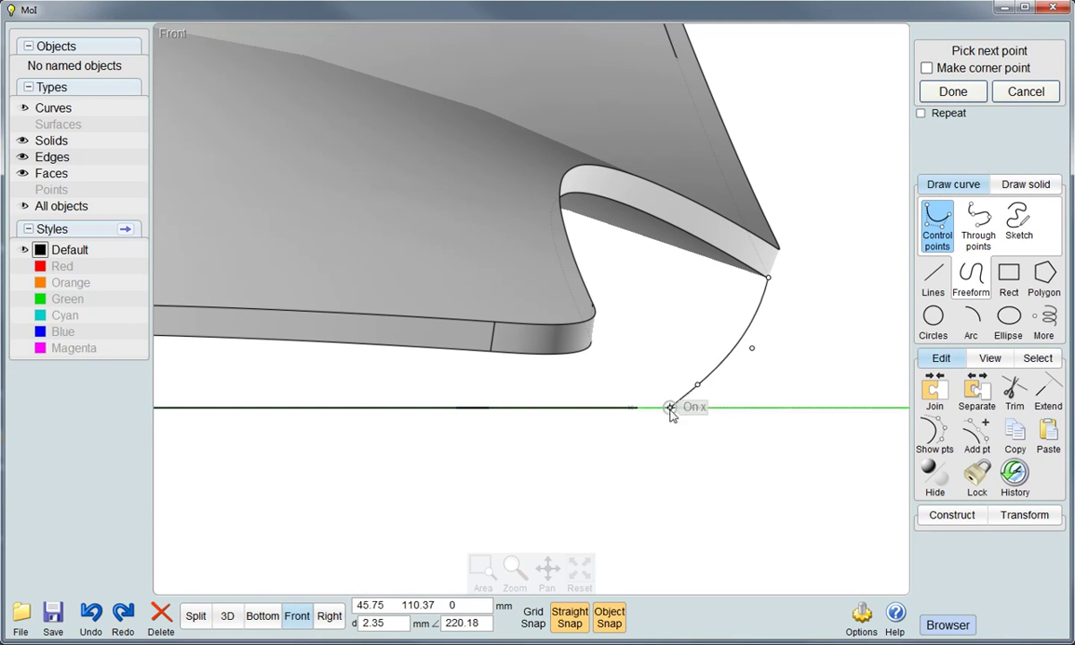
left_click(638, 407)
right_click(705, 453)
Raise one of the new curve's control points to tune its bend
left_click(708, 383)
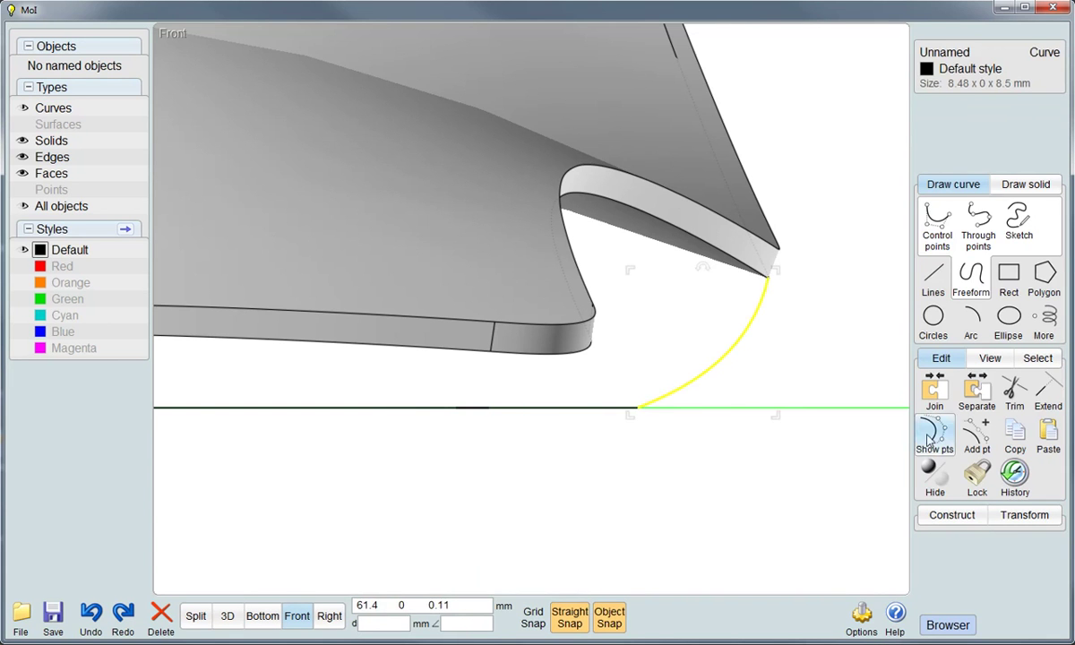
scroll(696, 389, "up", 2)
left_click_drag(805, 311, 806, 293)
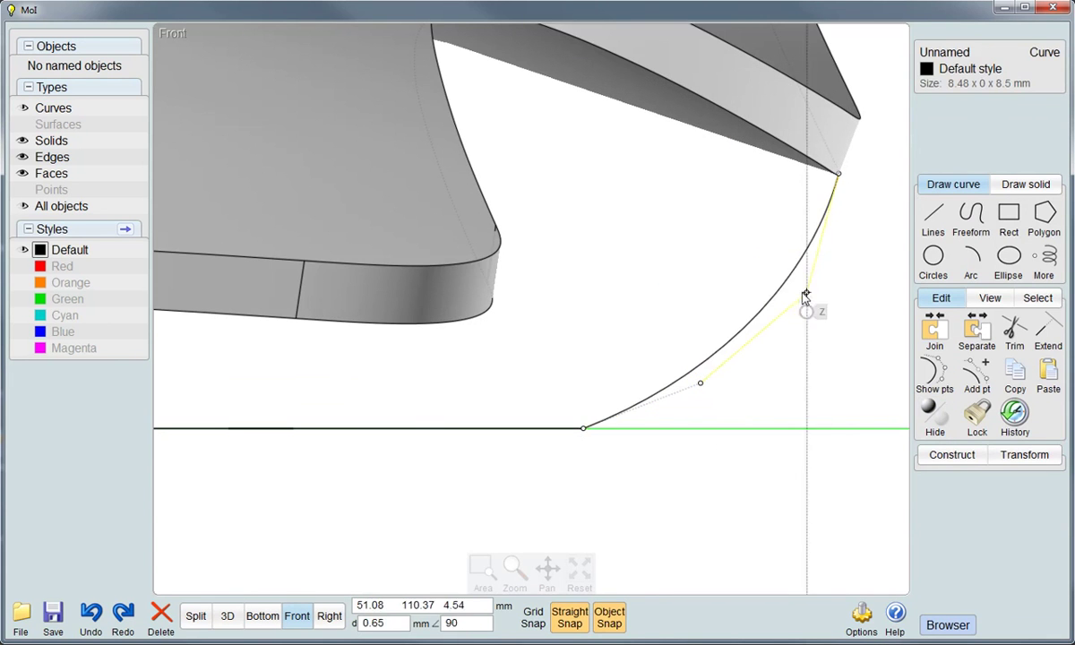
Orbit and zoom the 3D view to check the new curve side-on
left_click(227, 615)
mouse_move(622, 419)
right_mouse_down()
mouse_move(639, 514)
mouse_move(658, 329)
right_mouse_up()
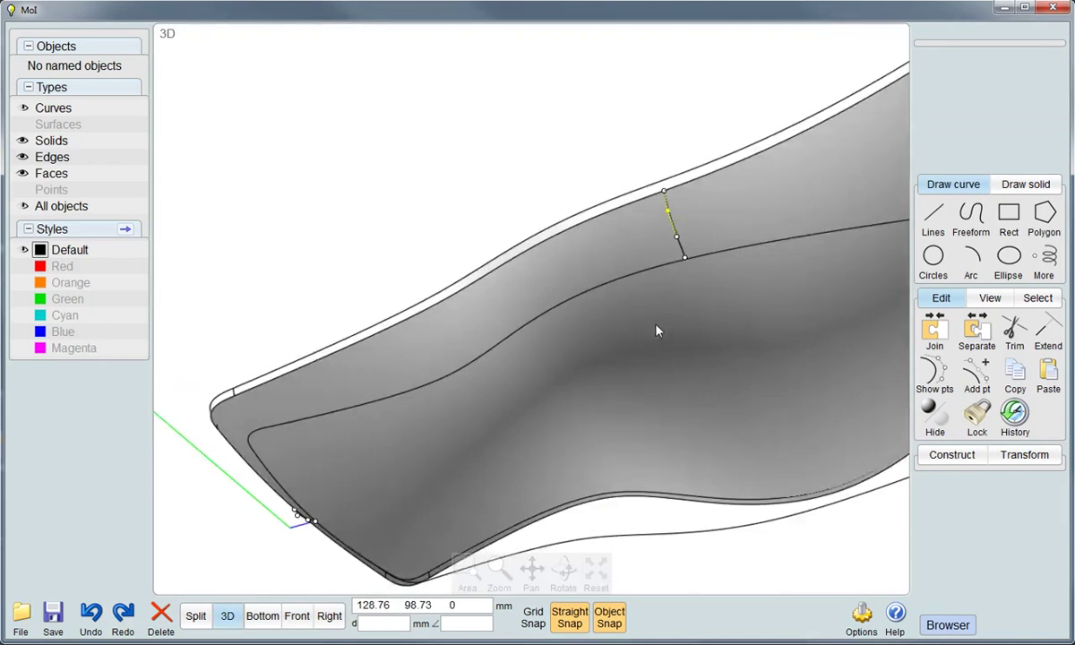
scroll(657, 329, "up", 3)
scroll(668, 208, "up", 2)
scroll(638, 228, "up", 2)
scroll(668, 291, "down", 1)
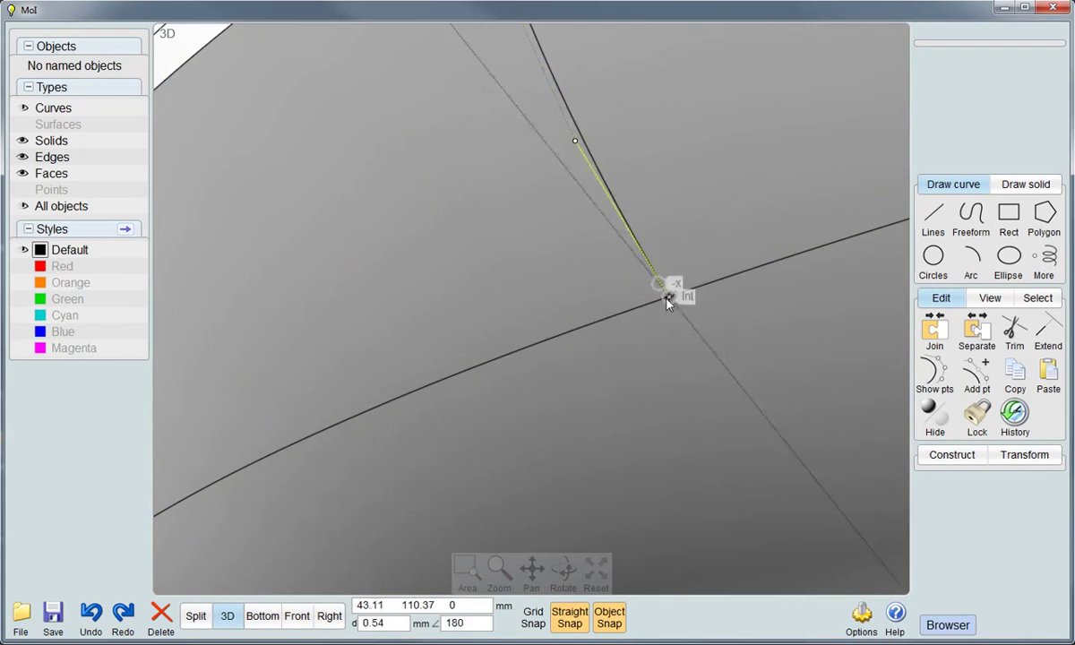
scroll(612, 244, "down", 2)
scroll(588, 283, "down", 2)
scroll(532, 343, "down", 2)
scroll(532, 343, "down", 2)
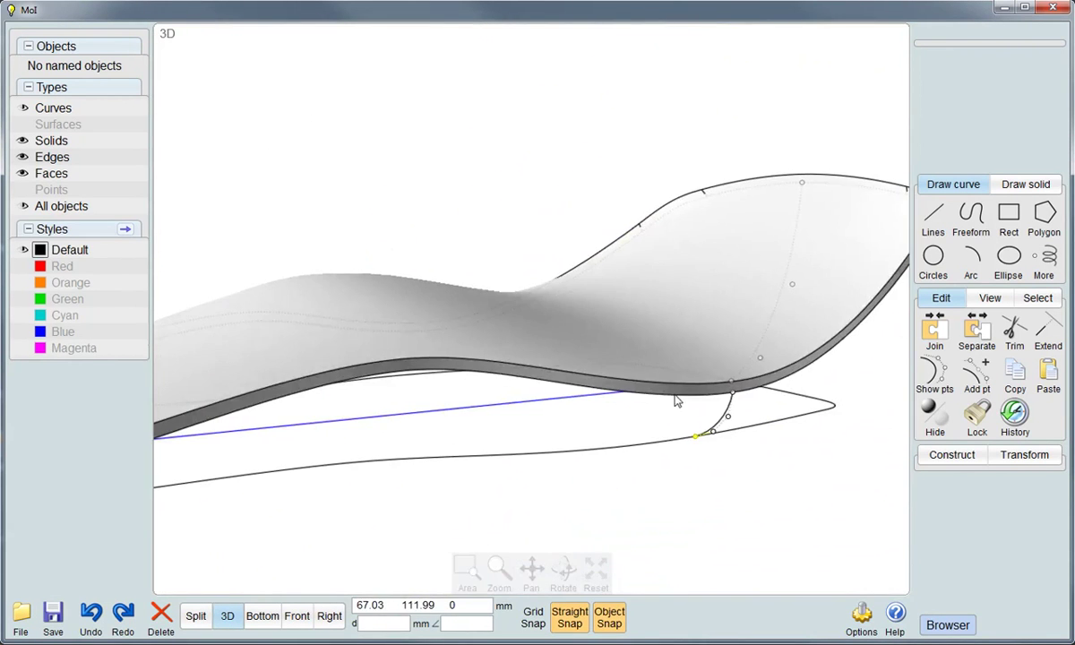
scroll(576, 479, "down", 3)
right_click_drag(576, 479, 571, 494)
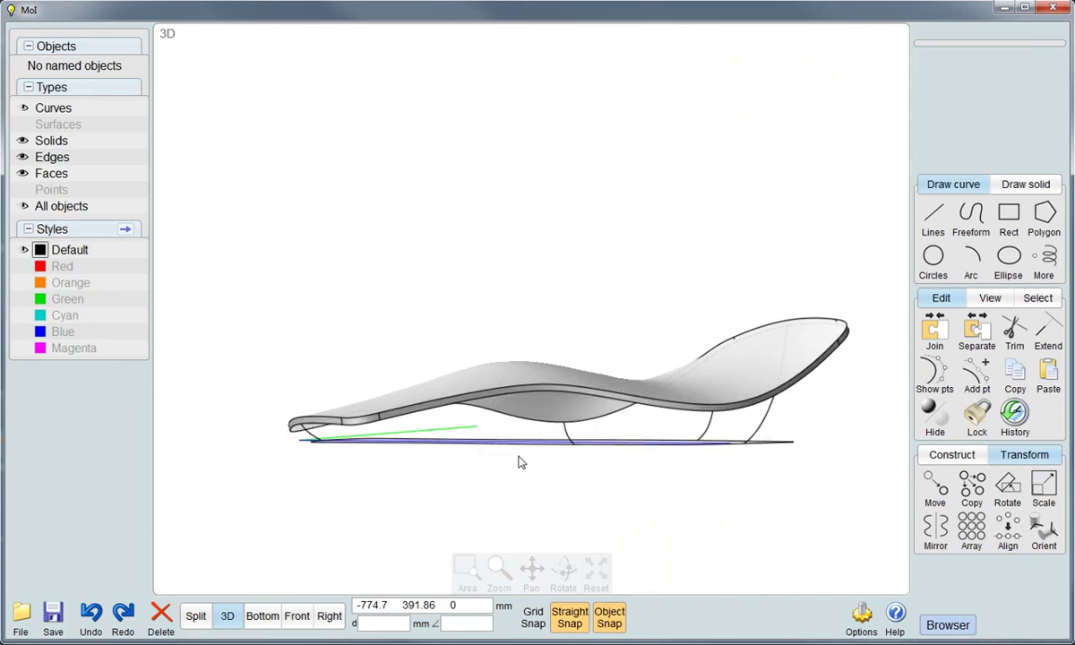
scroll(518, 460, "up", 2)
Separate the underside face from the body and rename the remaining solid TOP-BODY
left_click(549, 388)
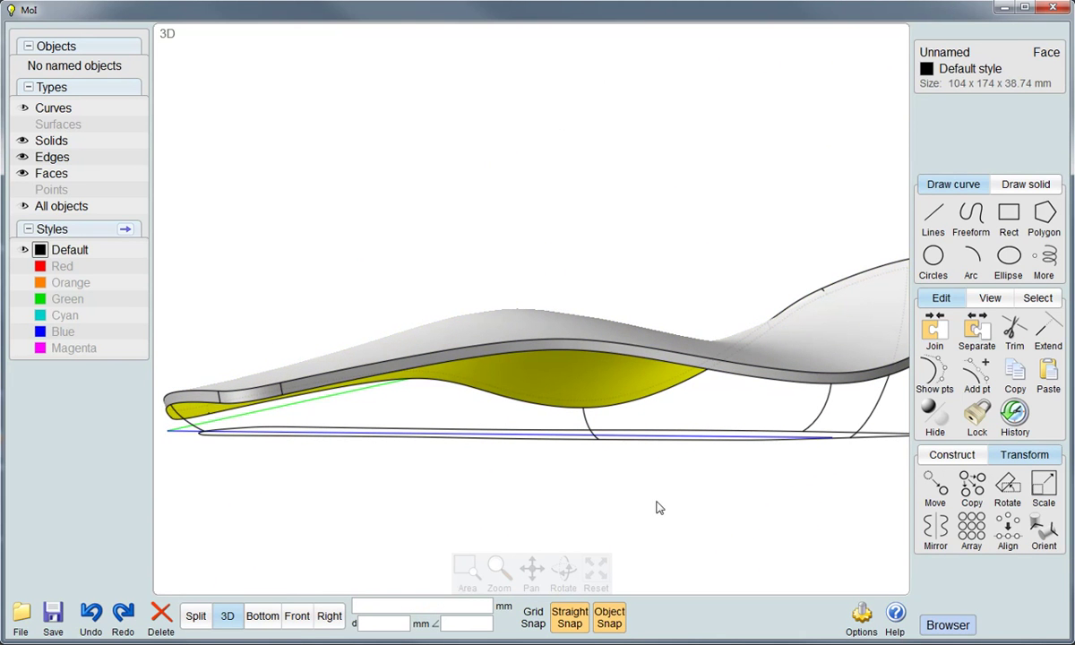
left_click(976, 333)
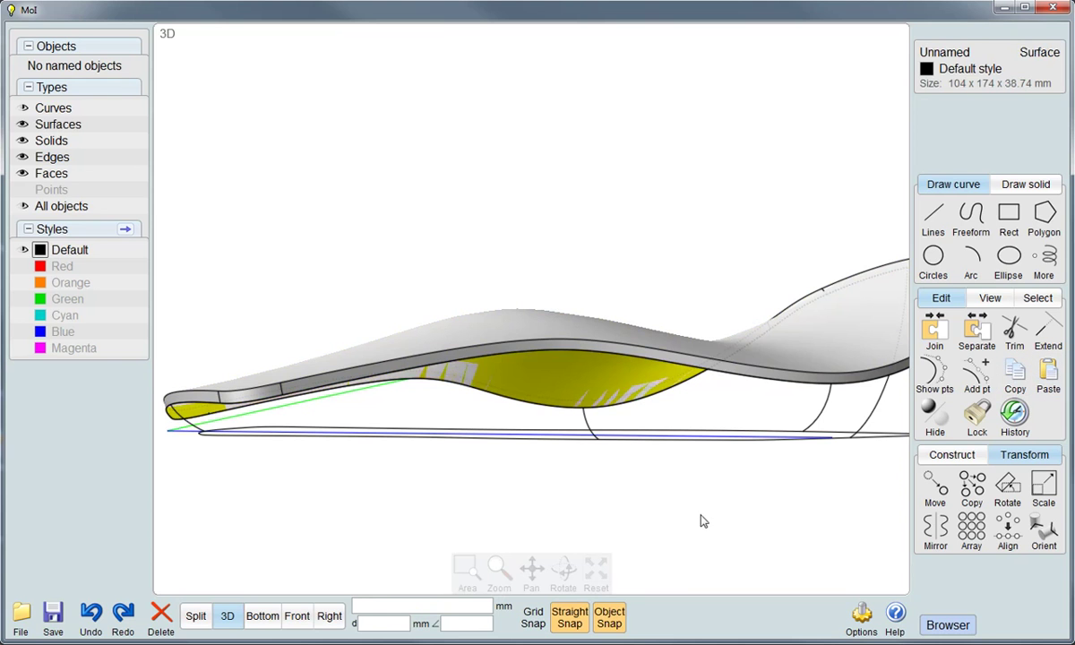
left_click(828, 349)
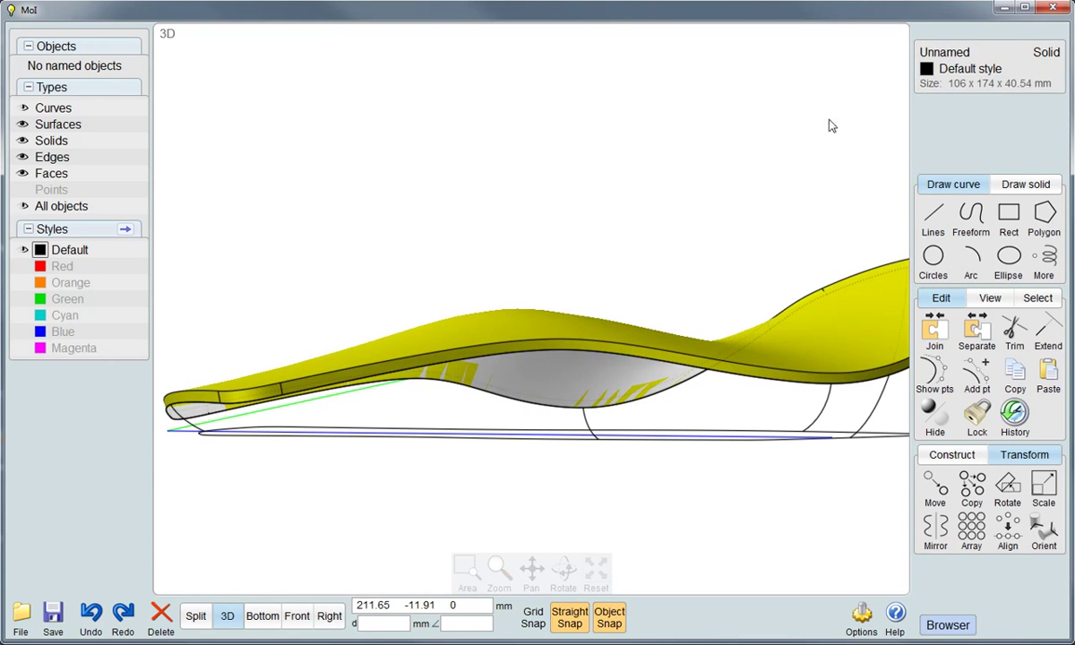
left_click(943, 52)
type("TOP-BODY")
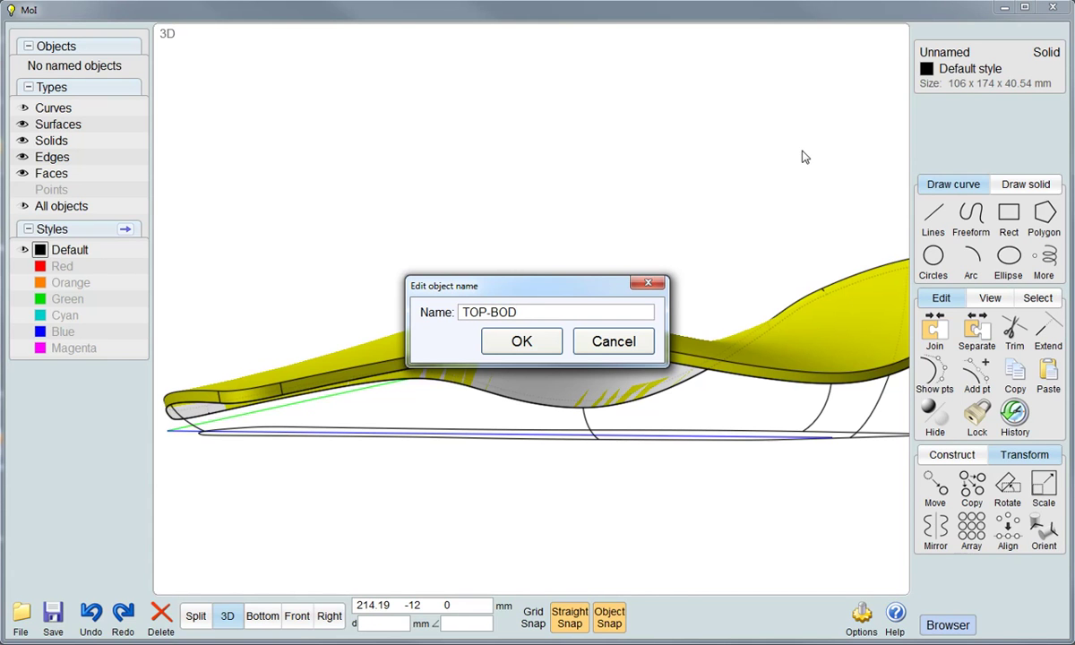
left_click(521, 348)
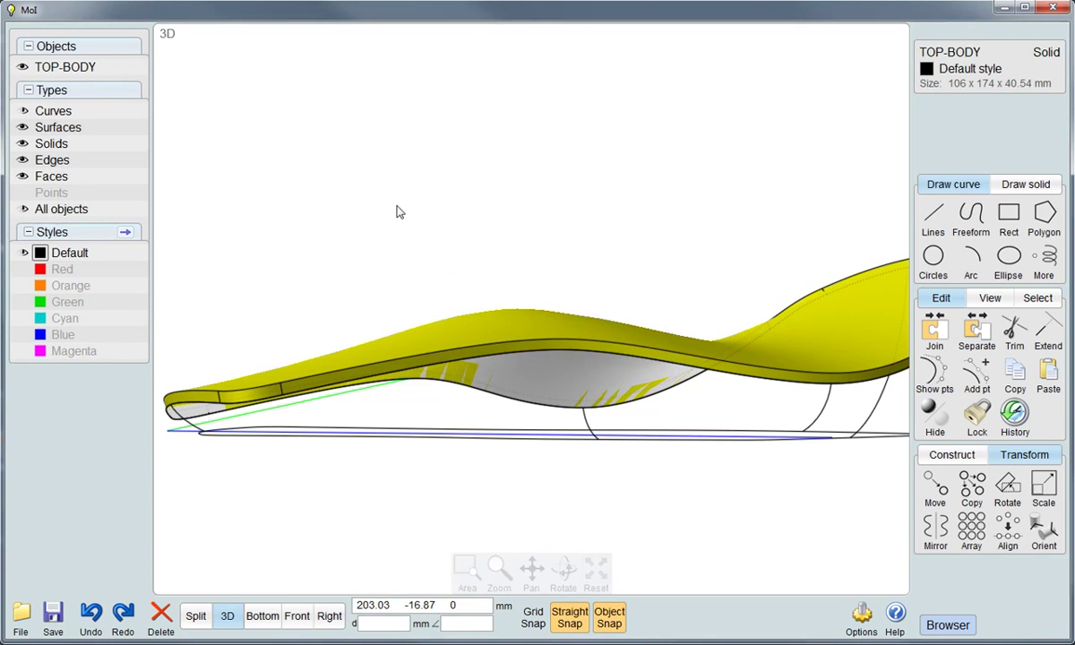
left_click(27, 74)
Merge the surface's long edge loop into a single edge, then switch to the Front view
right_click_drag(264, 230, 288, 239)
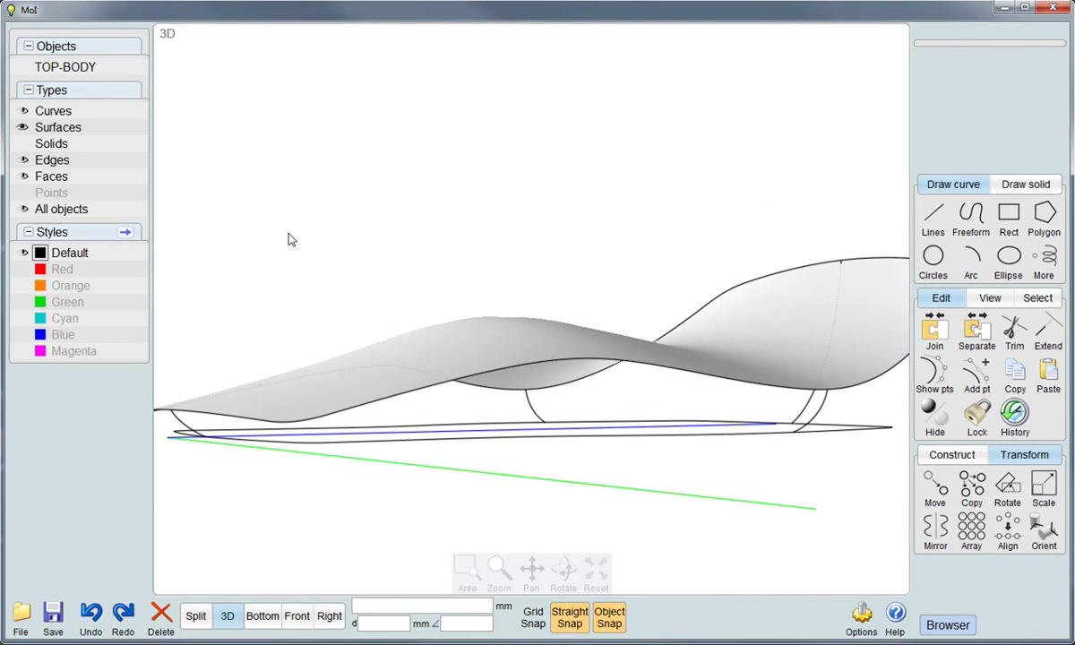
left_click(373, 400)
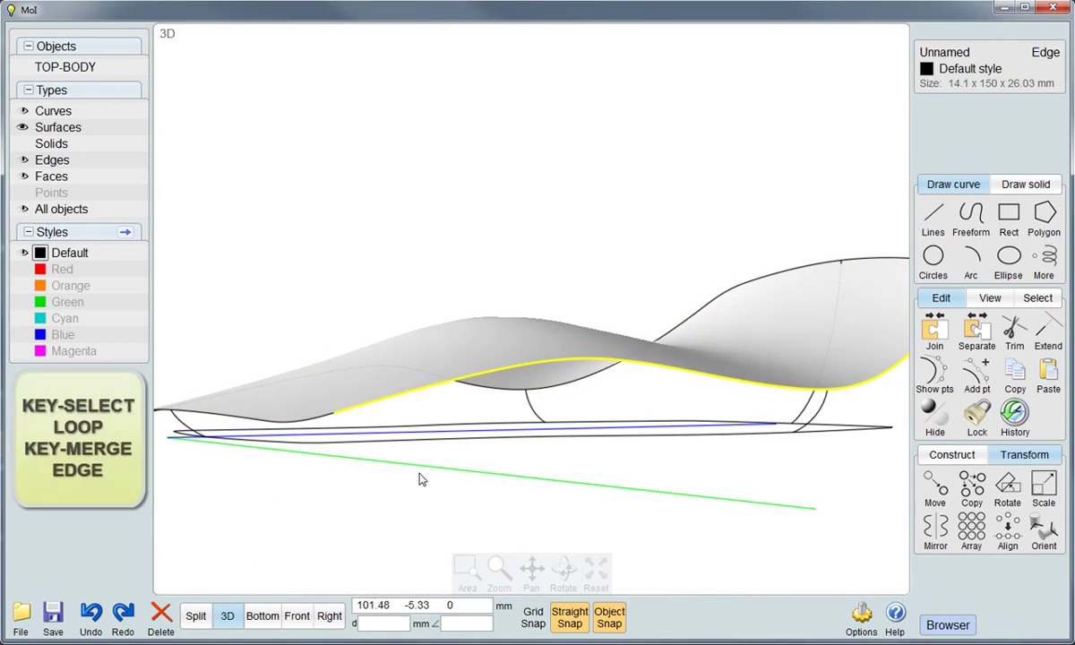
key("l")
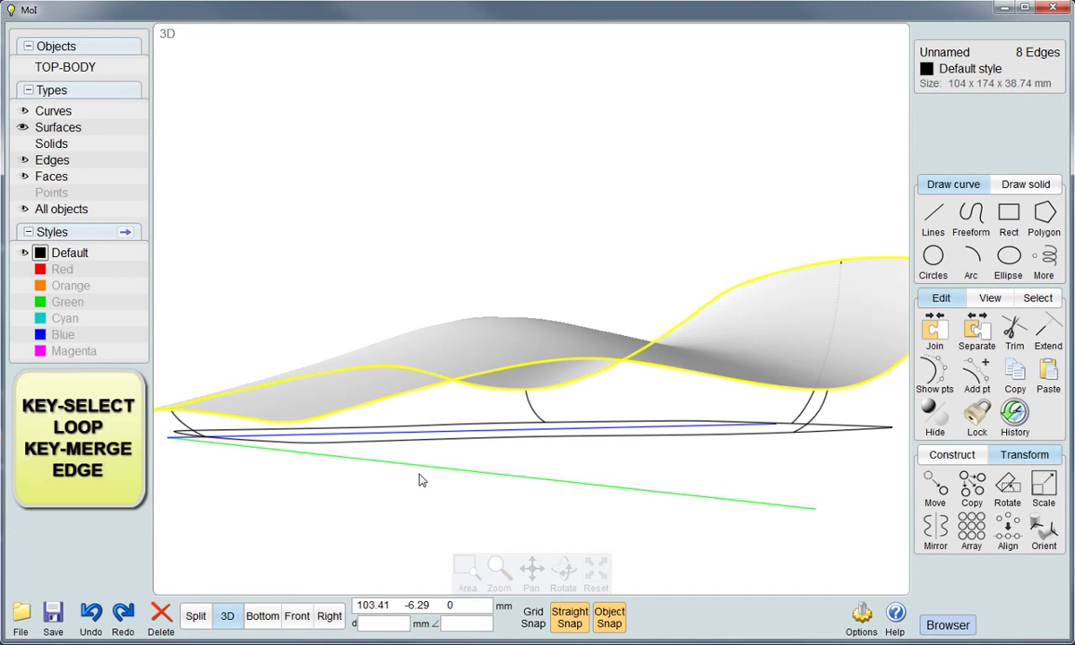
key("m")
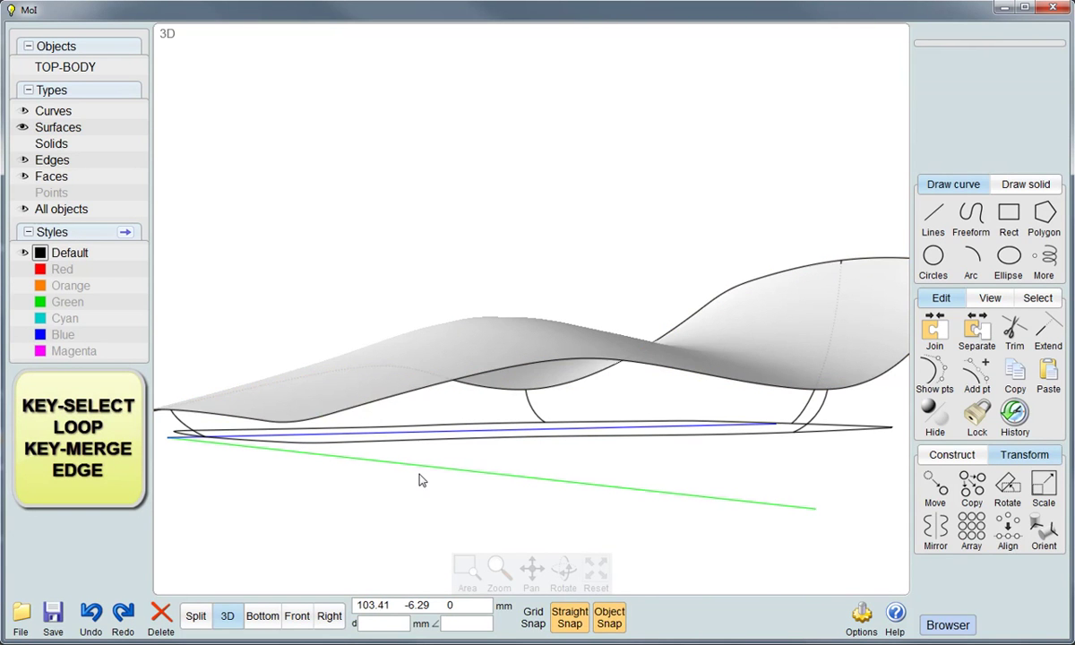
left_click(367, 398)
left_click(379, 430)
mouse_move(378, 431)
right_mouse_down()
mouse_move(408, 451)
mouse_move(404, 501)
mouse_move(428, 460)
mouse_move(408, 499)
right_mouse_up()
key("Escape")
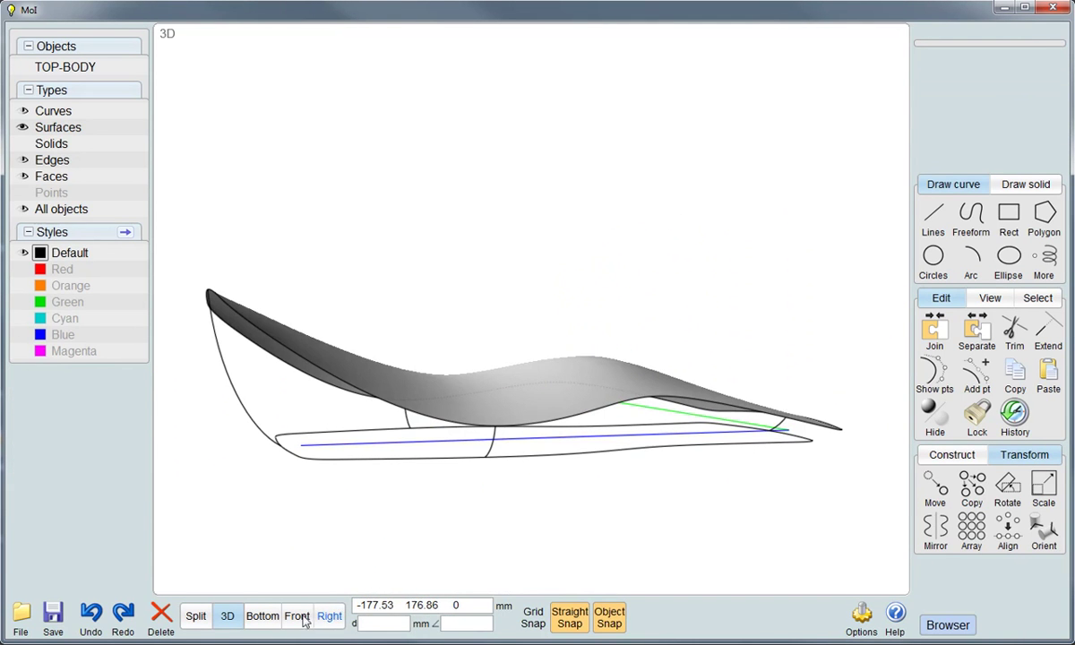
left_click(303, 618)
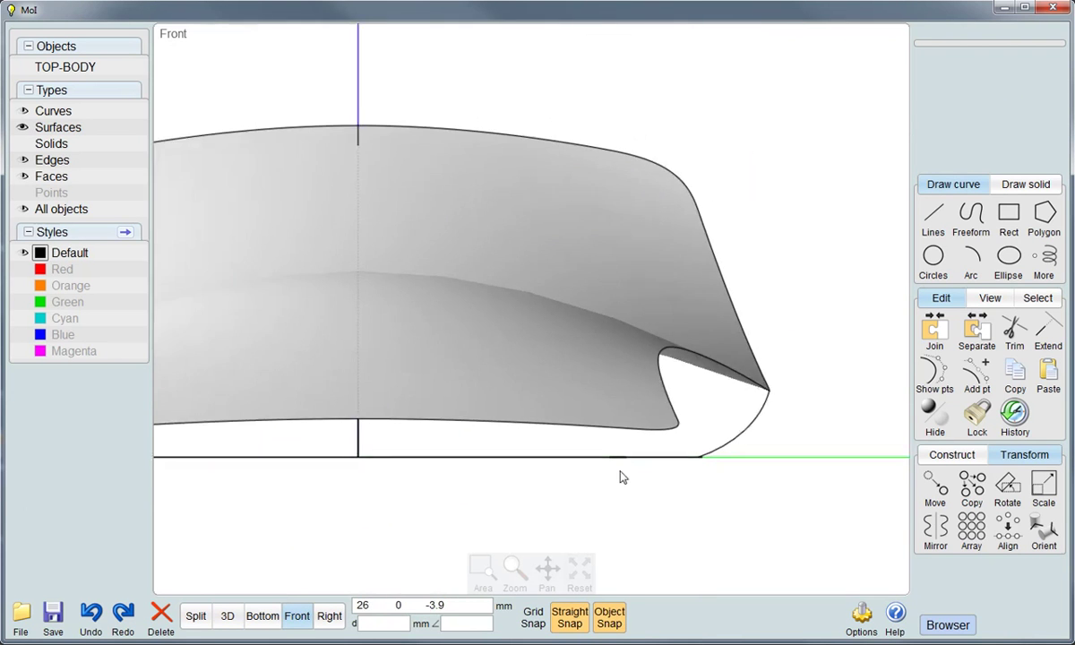
Join the eight bottom curves into one closed curve and trim the top surface with it
left_click_drag(263, 401, 780, 481)
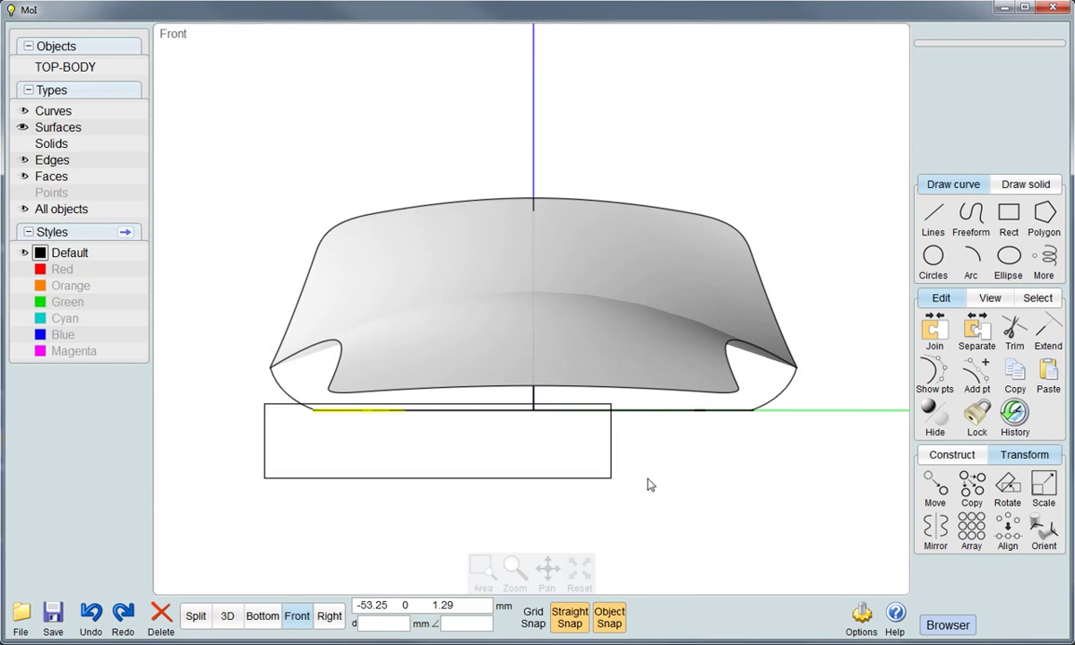
left_click(935, 331)
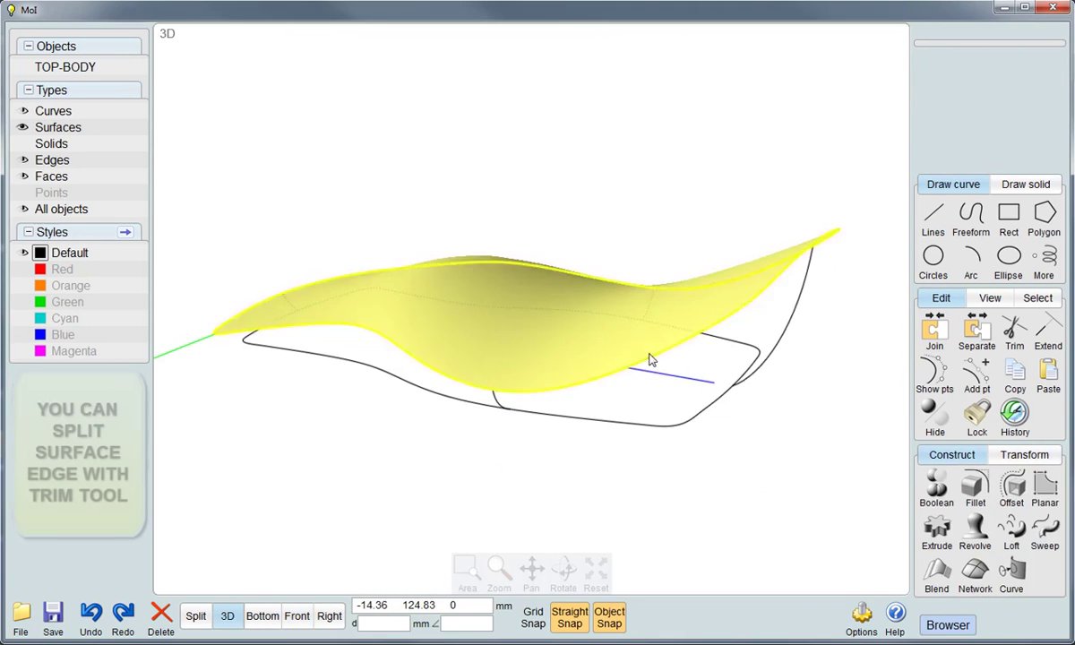
left_click(685, 472)
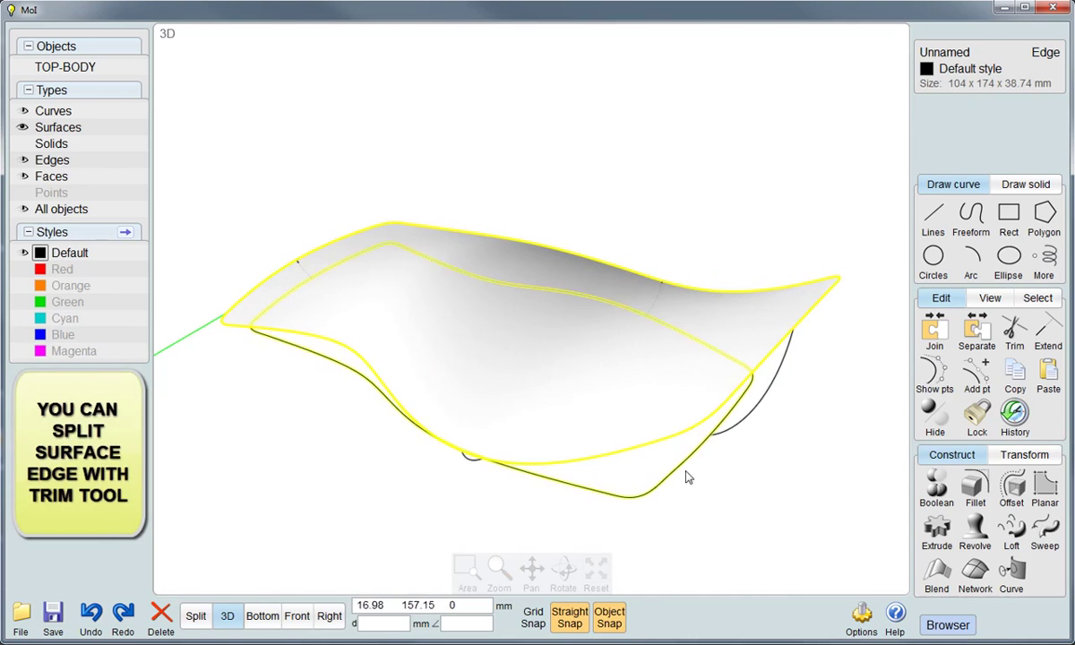
left_click(1014, 332)
mouse_move(755, 436)
right_mouse_down()
mouse_move(696, 496)
mouse_move(523, 446)
mouse_move(668, 427)
mouse_move(459, 433)
right_mouse_up()
scroll(462, 408, "up", 3)
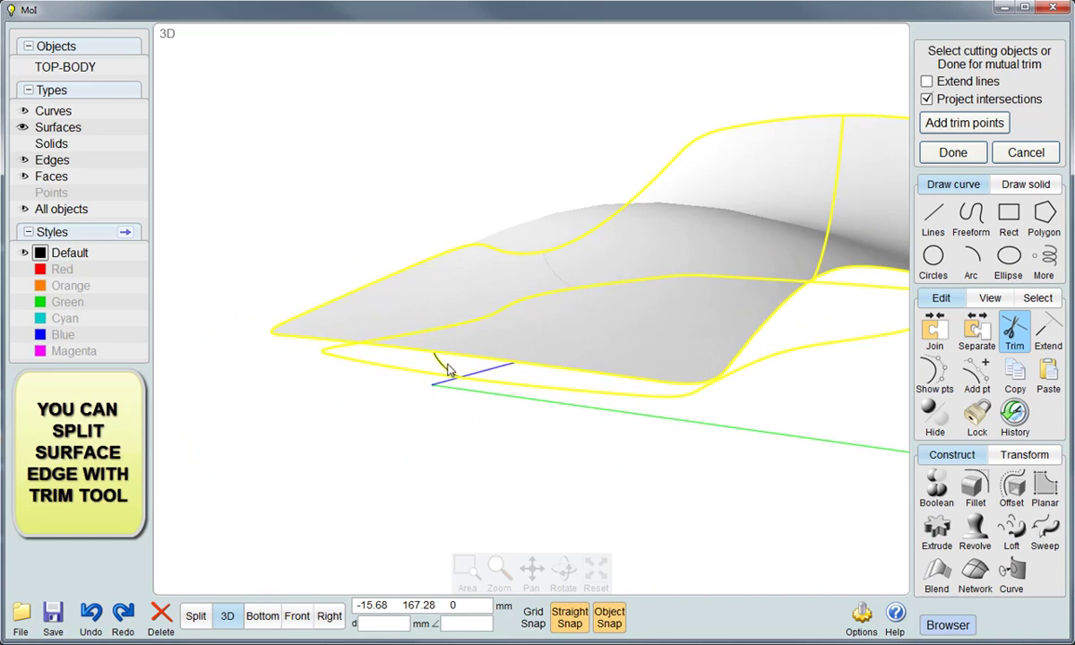
right_click(468, 458)
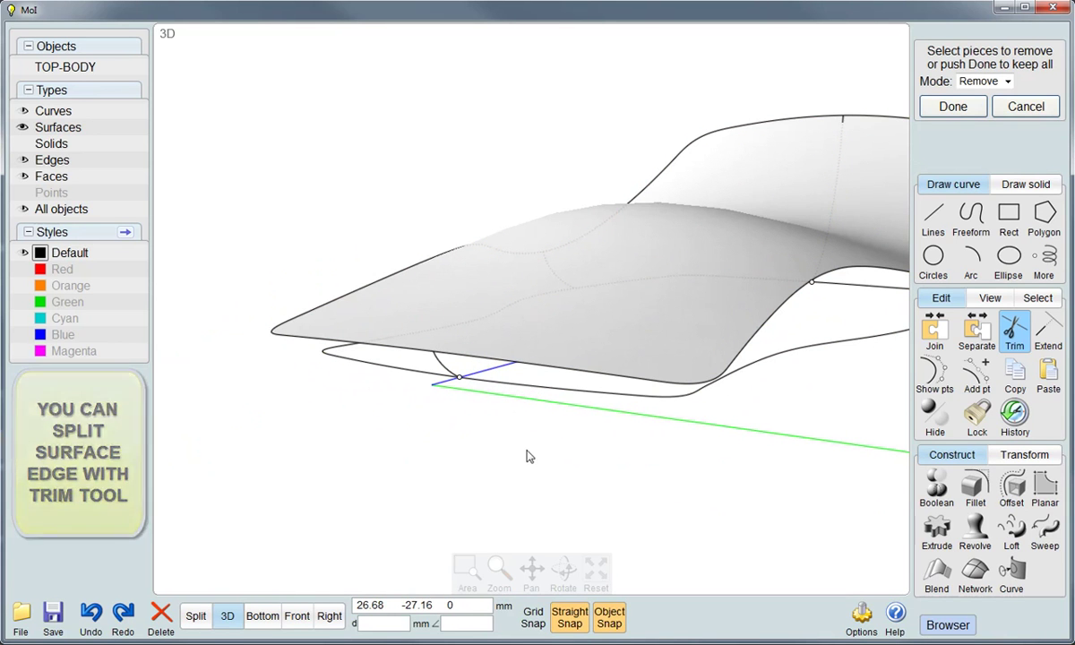
right_click(564, 417)
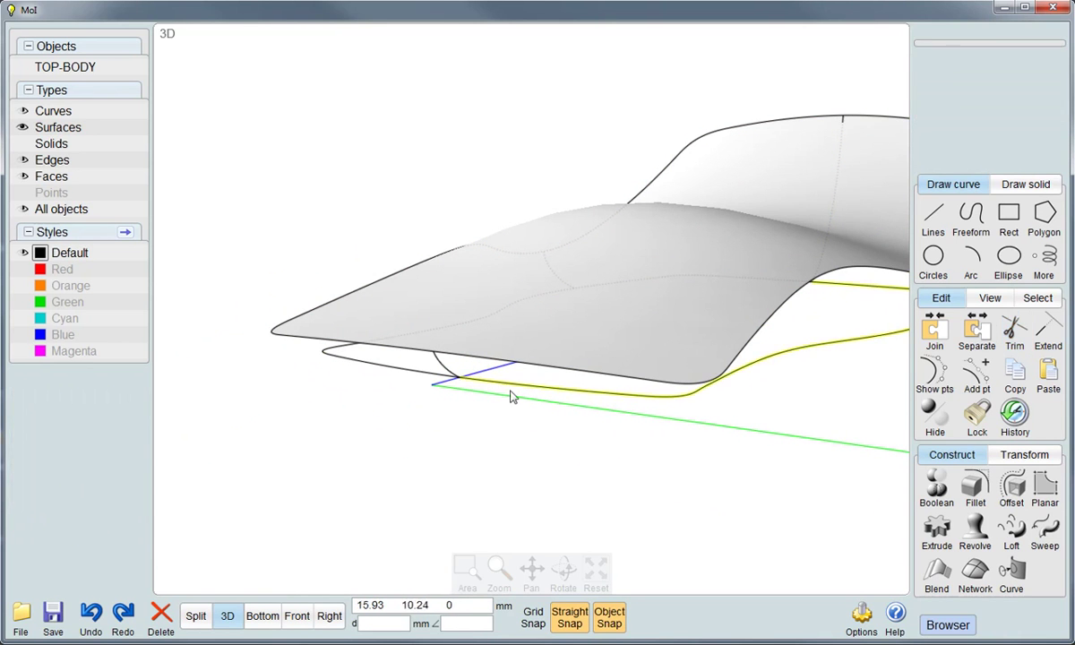
left_click(558, 365)
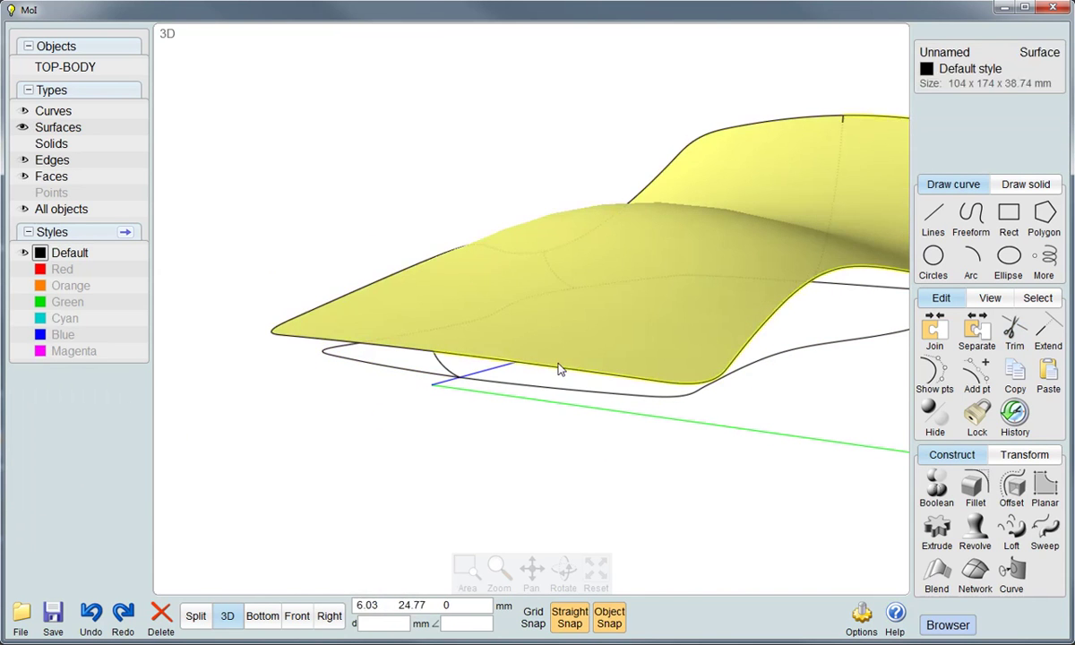
left_click(557, 379)
mouse_move(552, 431)
right_mouse_down()
mouse_move(633, 437)
mouse_move(583, 381)
mouse_move(456, 446)
mouse_move(527, 400)
mouse_move(619, 420)
mouse_move(513, 482)
mouse_move(502, 502)
right_mouse_up()
Select the three cross-section profile curves
left_click(478, 467)
left_click(793, 430)
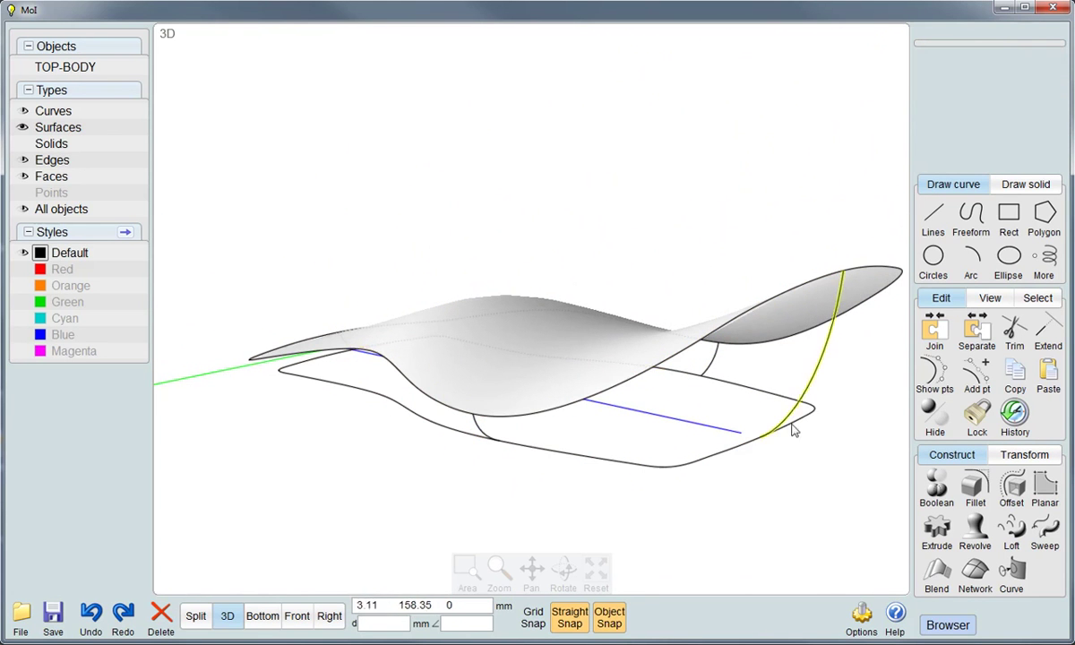
left_click(806, 397)
left_click(480, 432)
mouse_move(342, 389)
right_mouse_down()
mouse_move(413, 439)
mouse_move(371, 436)
right_mouse_up()
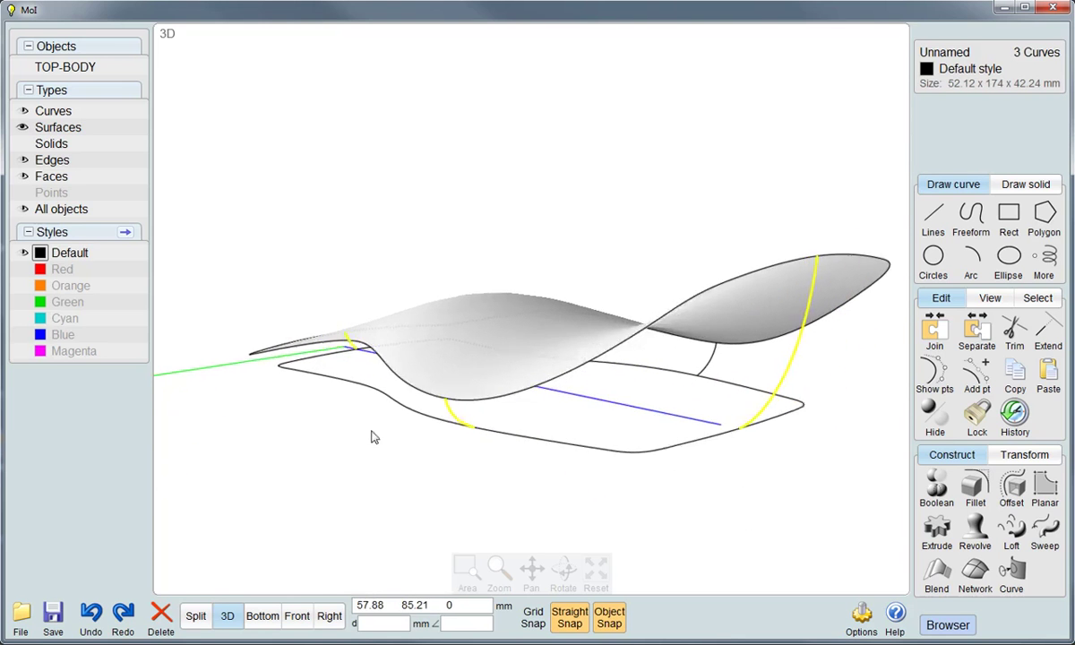
Sweep the profiles along the base outline and top-surface edge rails into a 52.12 × 174 × 42.24 mm wall
left_click(1045, 533)
left_click(631, 460)
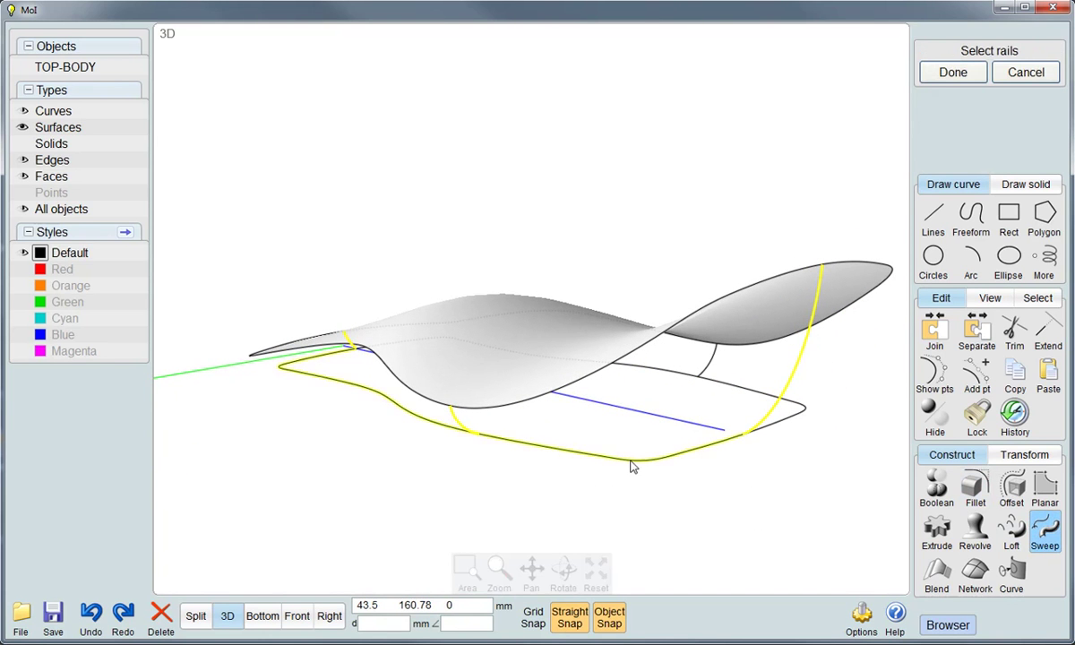
left_click(517, 410)
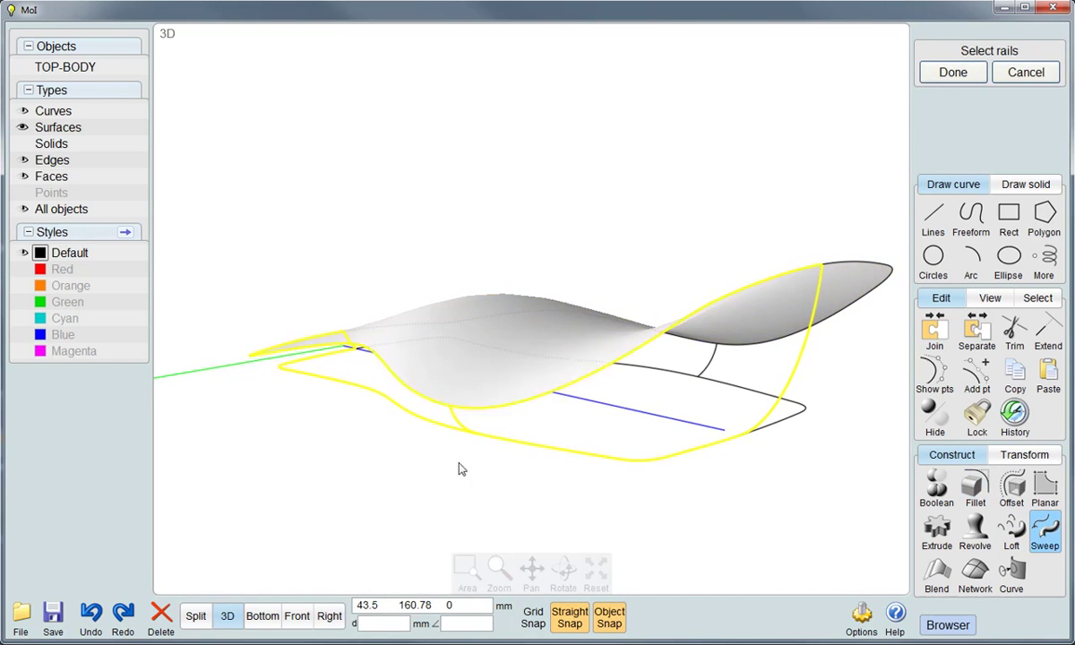
right_click(439, 476)
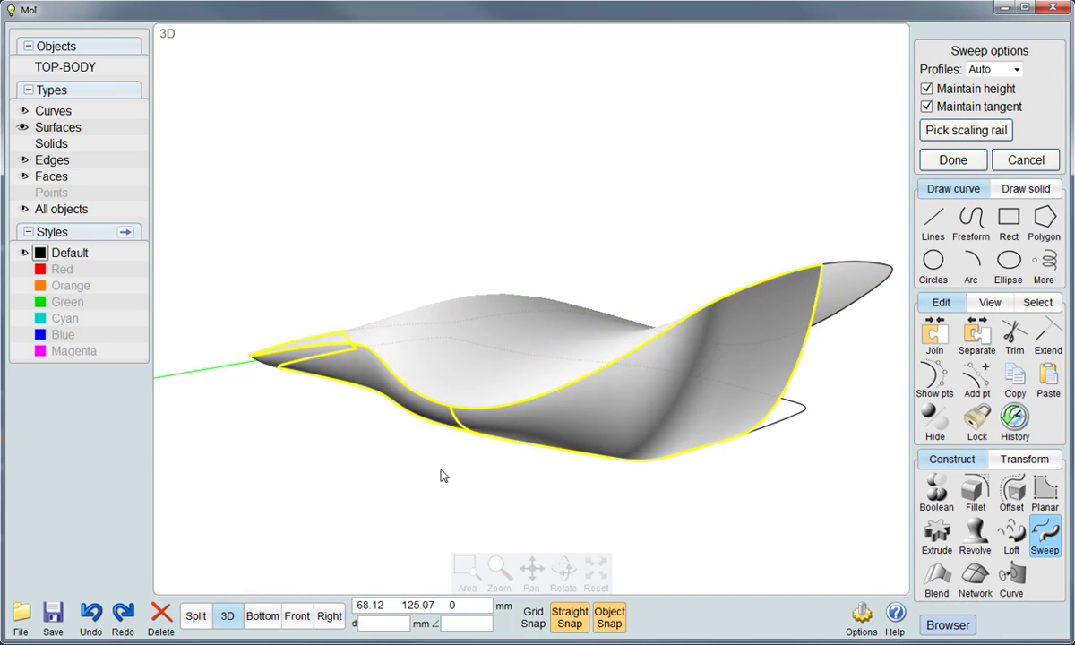
right_click(658, 192)
left_click(592, 219)
mouse_move(592, 219)
right_mouse_down()
mouse_move(547, 300)
mouse_move(566, 244)
mouse_move(595, 227)
mouse_move(623, 367)
mouse_move(653, 305)
mouse_move(619, 360)
mouse_move(704, 475)
right_mouse_up()
left_click(614, 240)
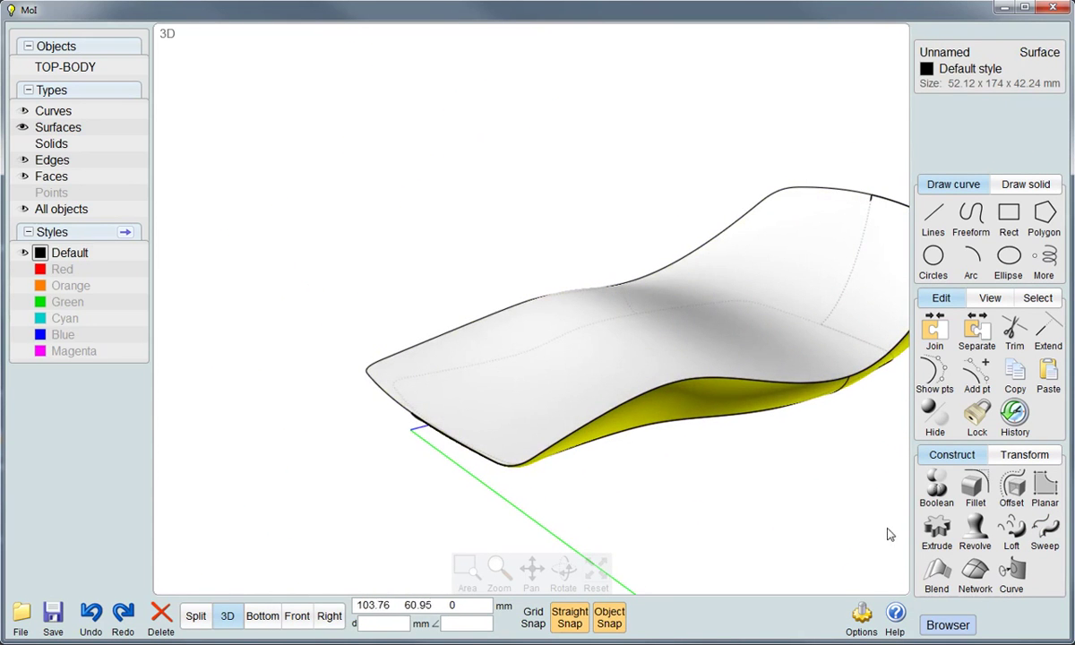
Mirror the side wall across the centre axis and join both walls with the top surface
left_click(1023, 454)
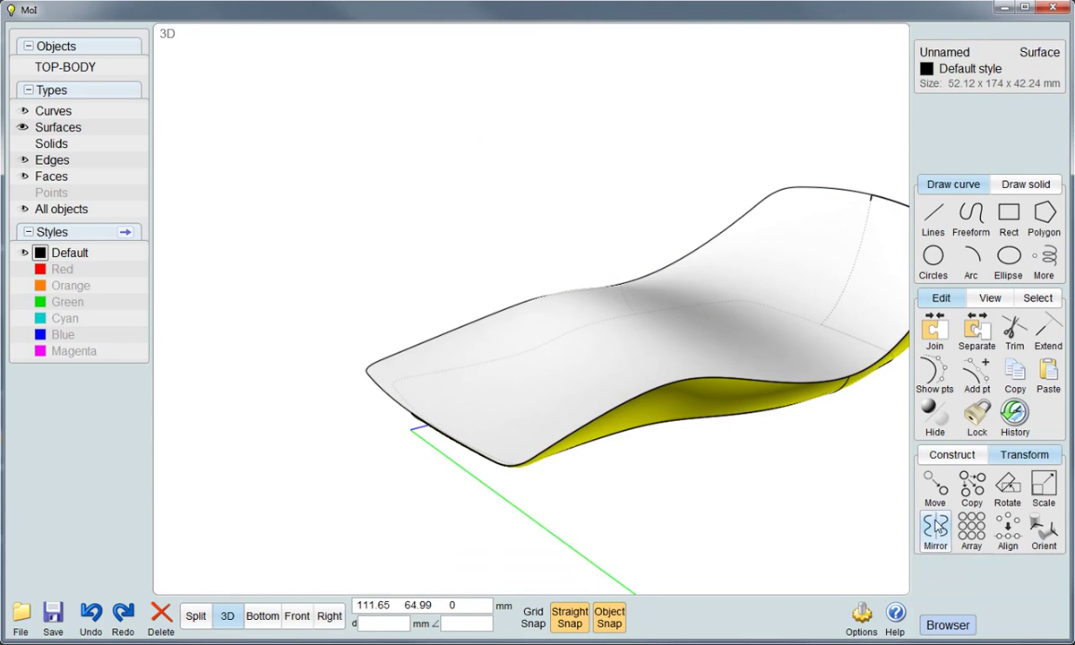
left_click(935, 528)
left_click(409, 429)
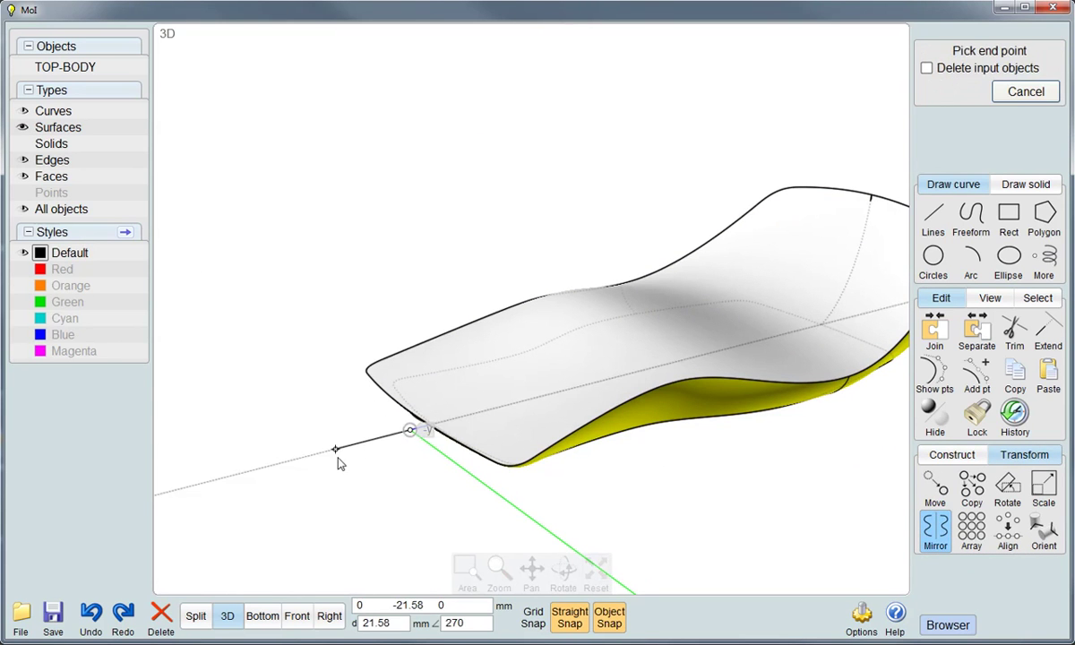
left_click(338, 463)
mouse_move(413, 487)
right_mouse_down()
mouse_move(548, 384)
mouse_move(493, 343)
right_mouse_up()
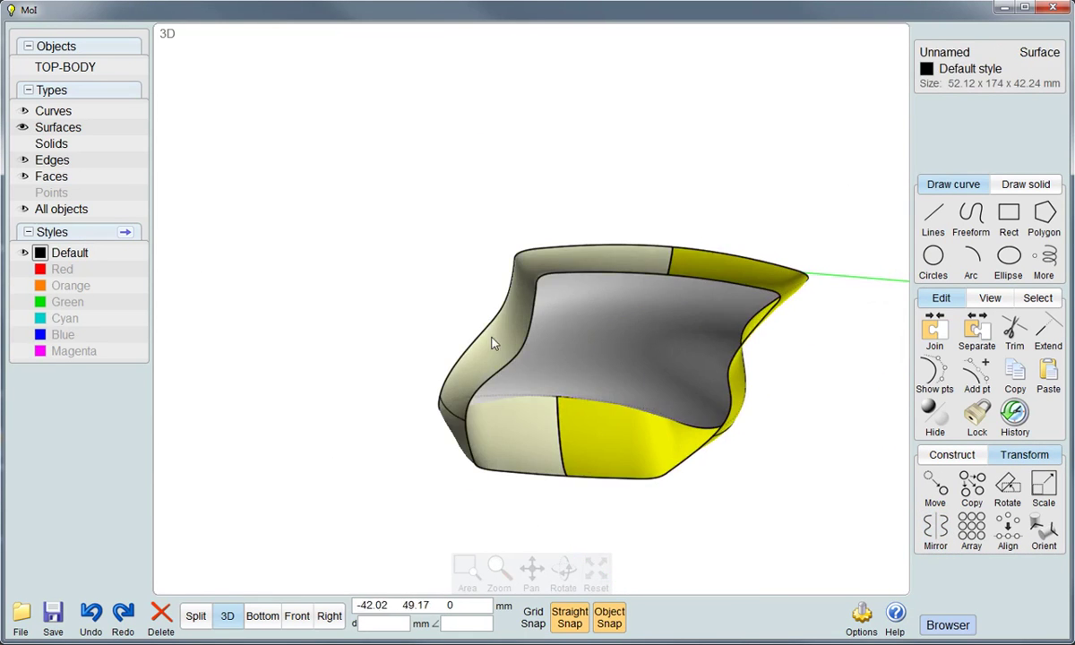
left_click(472, 318)
left_click(544, 318)
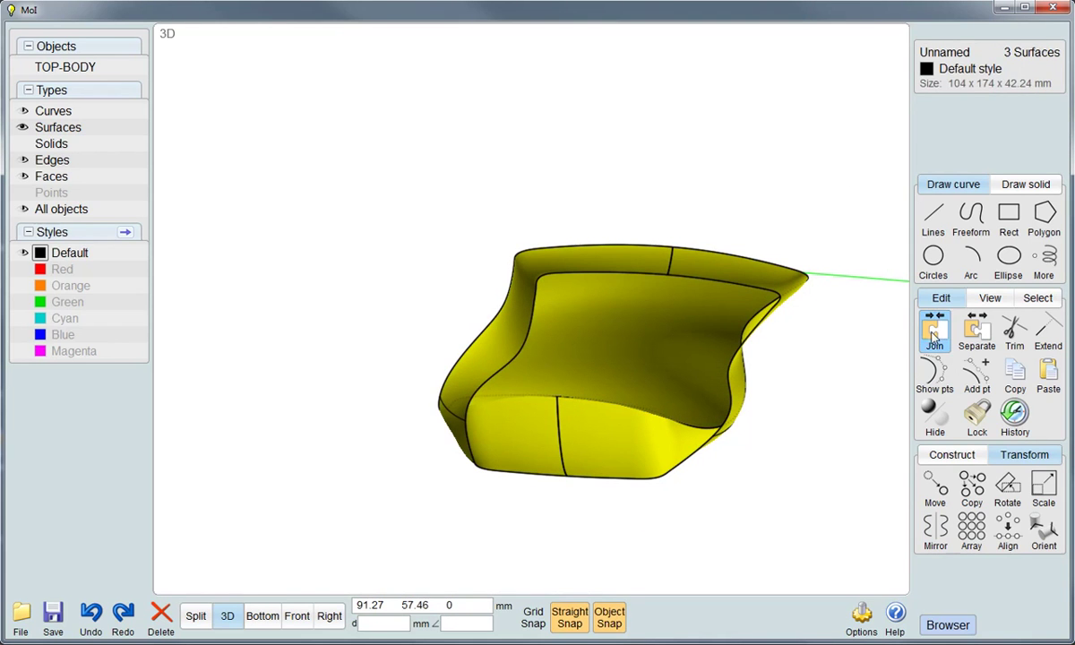
left_click(935, 334)
Cap the open bottom edges with a Planar surface
left_click(774, 360)
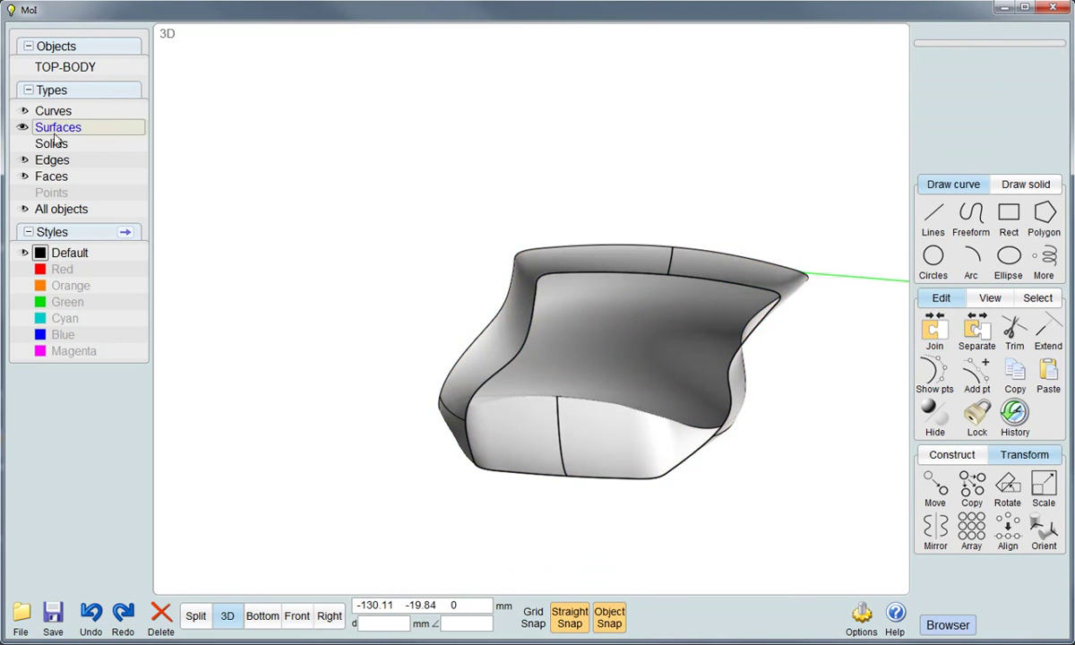
left_click(25, 111)
mouse_move(399, 242)
right_mouse_down()
mouse_move(461, 284)
mouse_move(465, 275)
right_mouse_up()
left_click(519, 265)
left_click(557, 259)
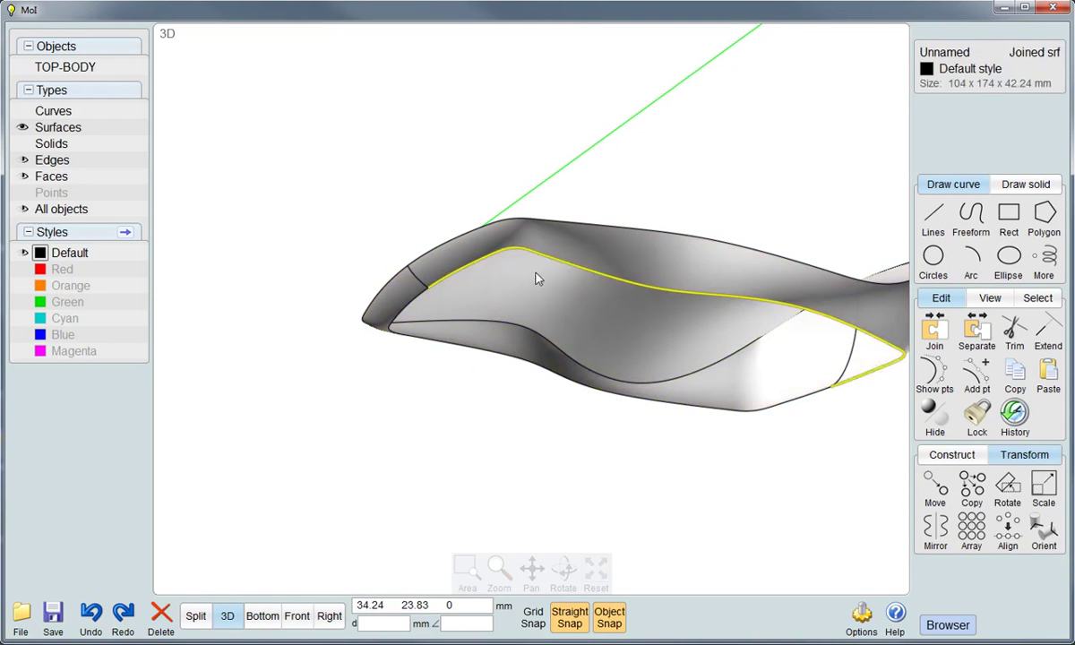
left_click(488, 354)
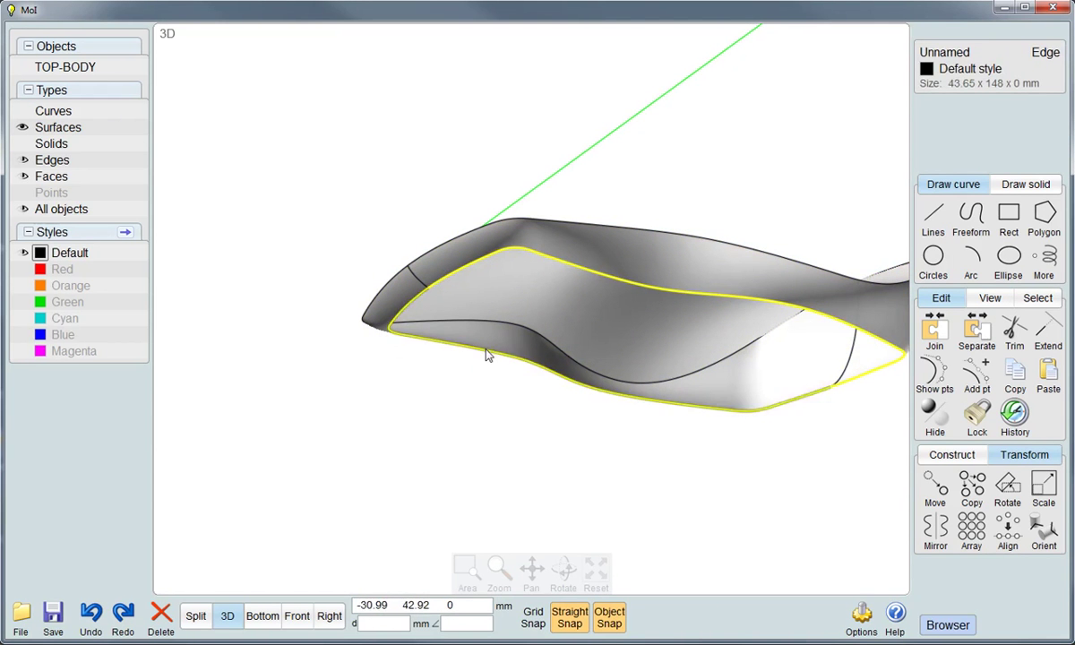
left_click(951, 454)
left_click(1043, 484)
Join the bottom cap and body into one closed 104 × 174 × 42.24 mm solid
left_click(671, 489)
left_click(643, 323)
left_click(652, 248)
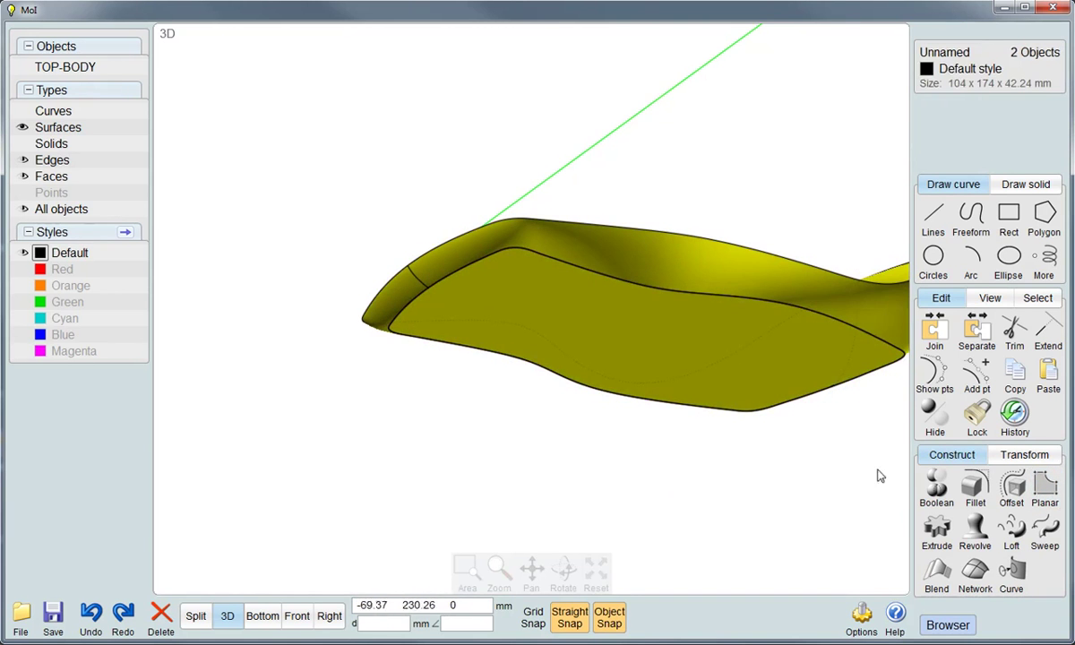
left_click(934, 332)
mouse_move(539, 438)
right_mouse_down()
mouse_move(528, 436)
mouse_move(605, 331)
mouse_move(519, 334)
mouse_move(538, 400)
mouse_move(669, 377)
mouse_move(540, 396)
mouse_move(550, 377)
right_mouse_up()
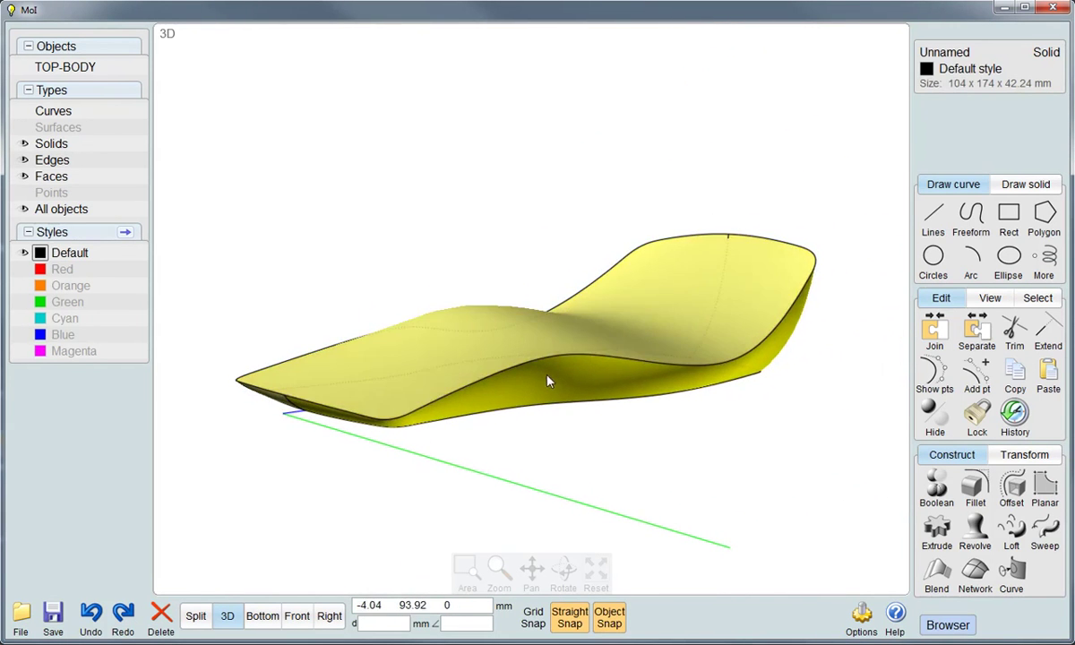
Rename the solid to BOTOM-BODY
left_click(945, 52)
type("BOTOM-BODY")
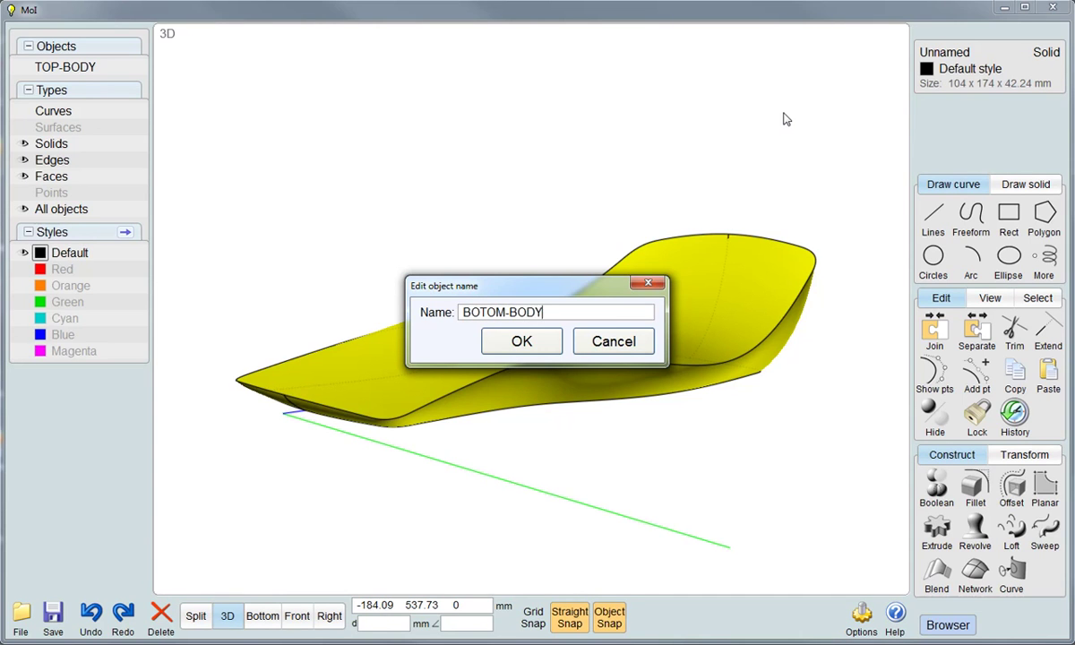
left_click(522, 341)
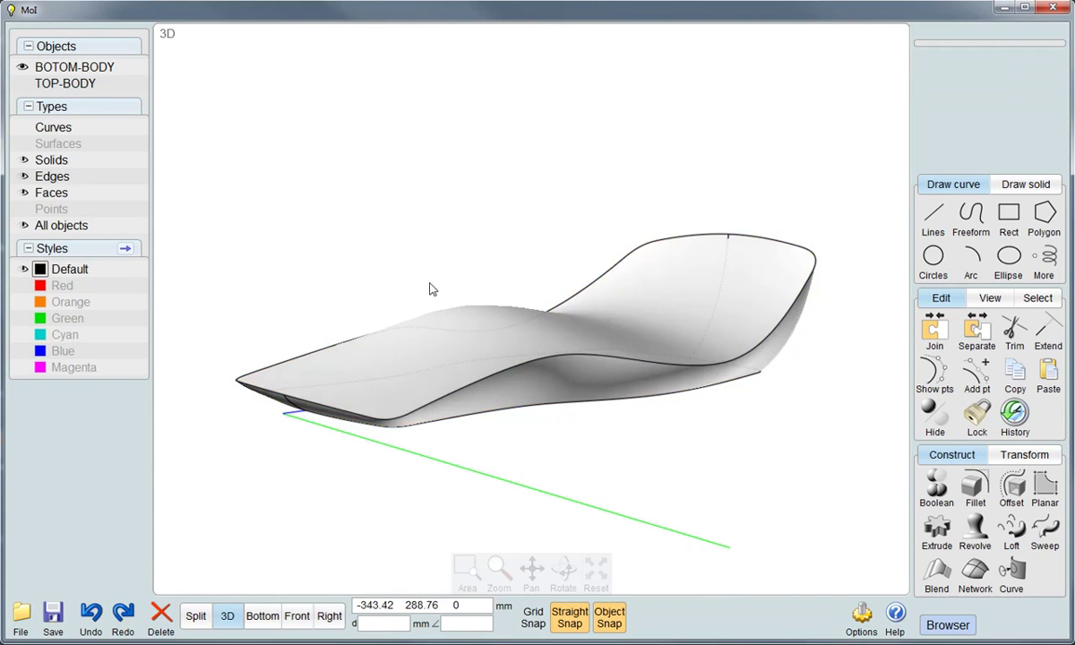
right_click_drag(430, 288, 439, 322)
scroll(456, 427, "up", 2)
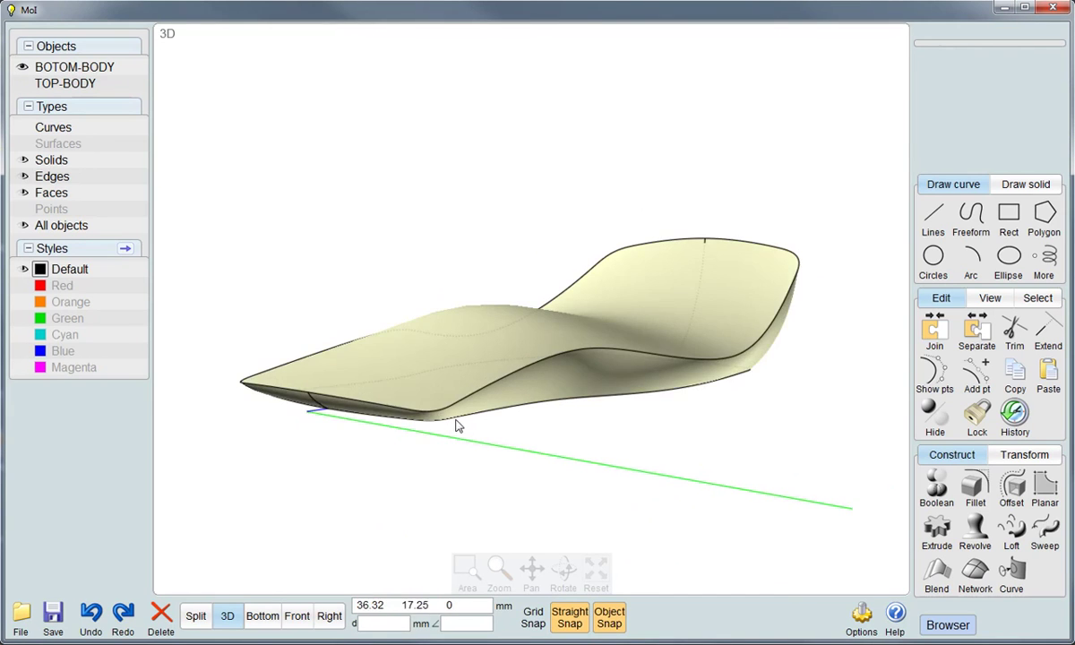
scroll(459, 385, "up", 3)
Chamfer the edge of BOTOM-BODY's top face with a 0.1 mm distance
left_click(458, 358, "ctrl+shift")
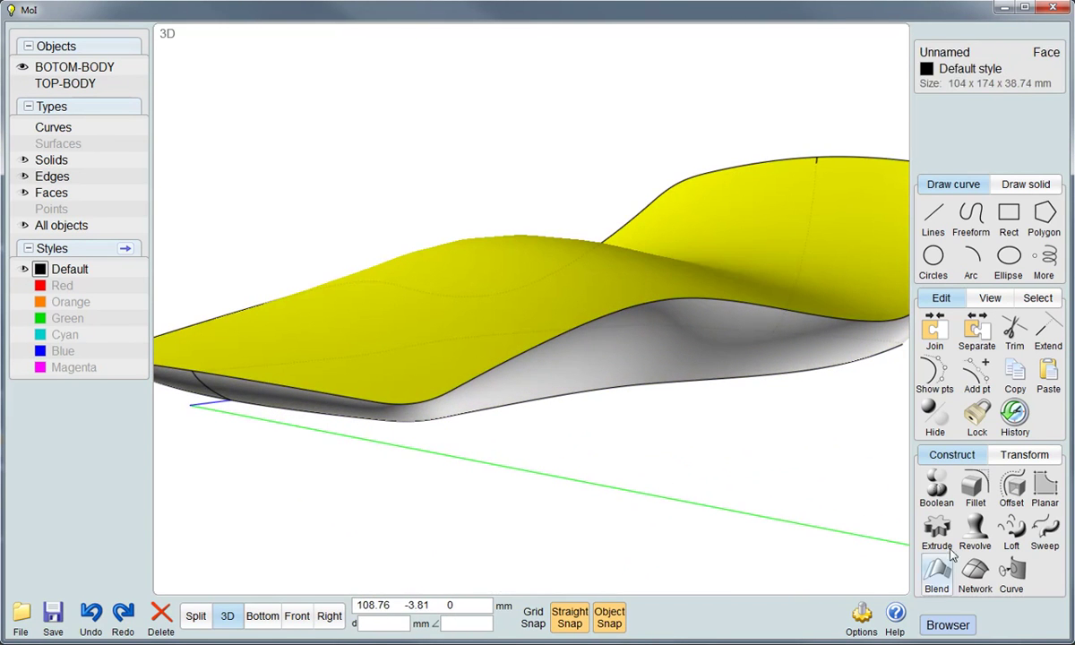
left_click(975, 488)
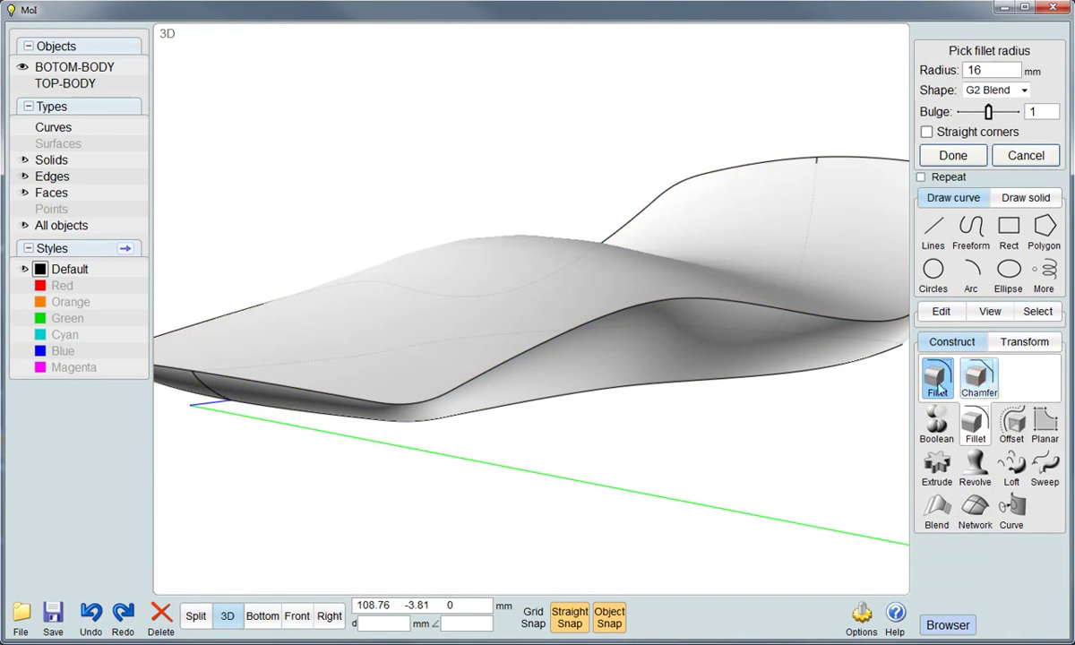
left_click(978, 377)
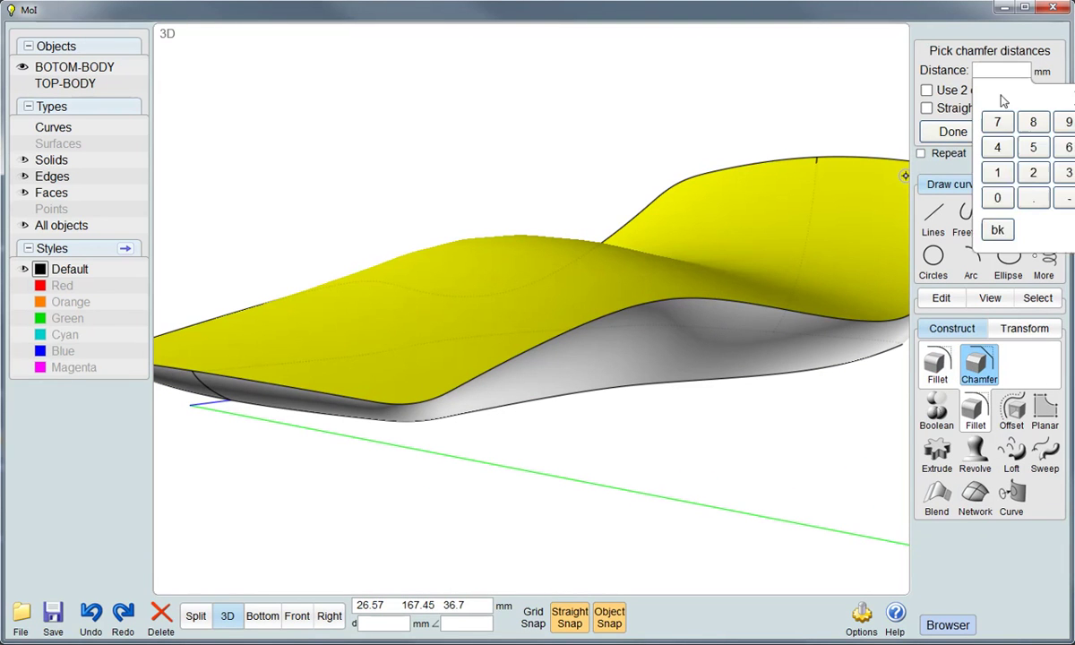
type("1")
left_click(1053, 230)
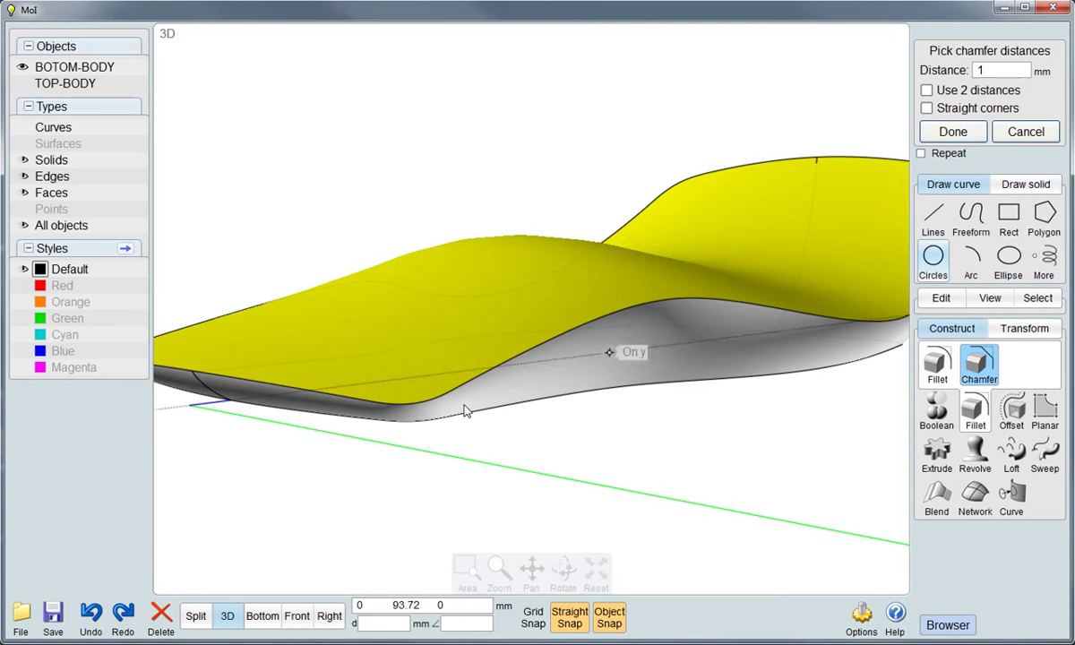
scroll(420, 425, "up", 2)
scroll(420, 417, "up", 3)
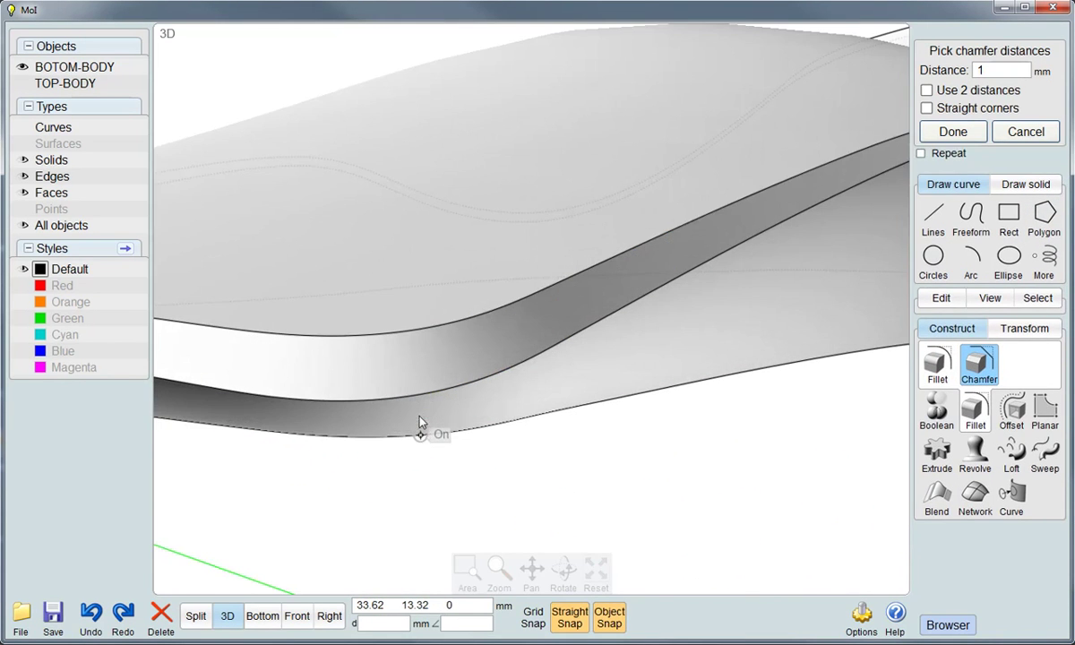
scroll(688, 316, "down", 3)
left_click(1013, 71)
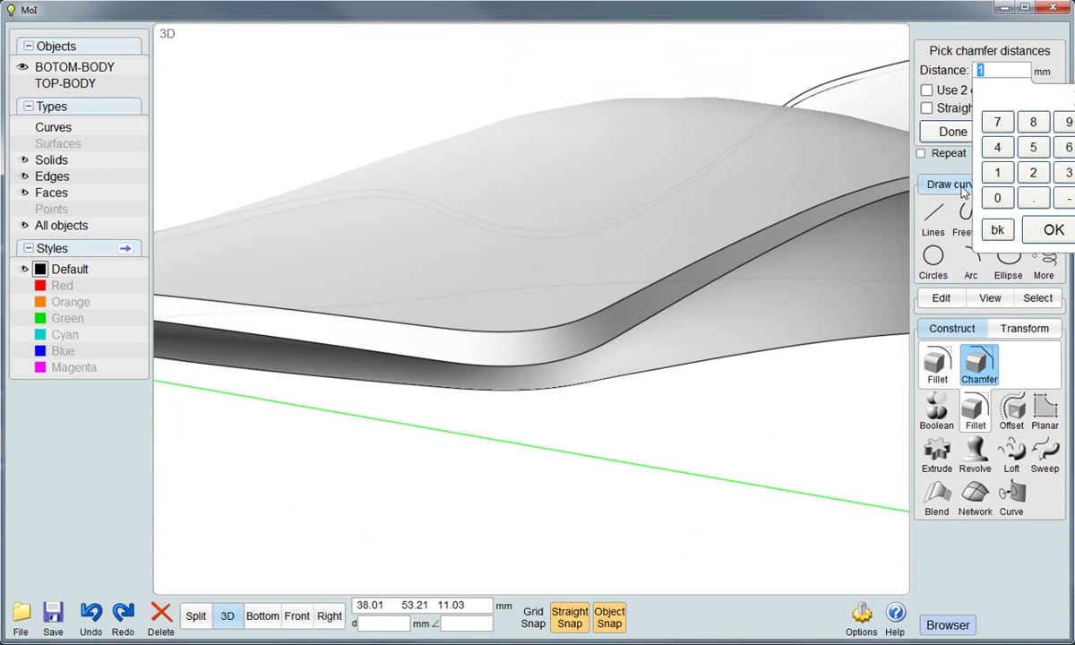
left_click(996, 198)
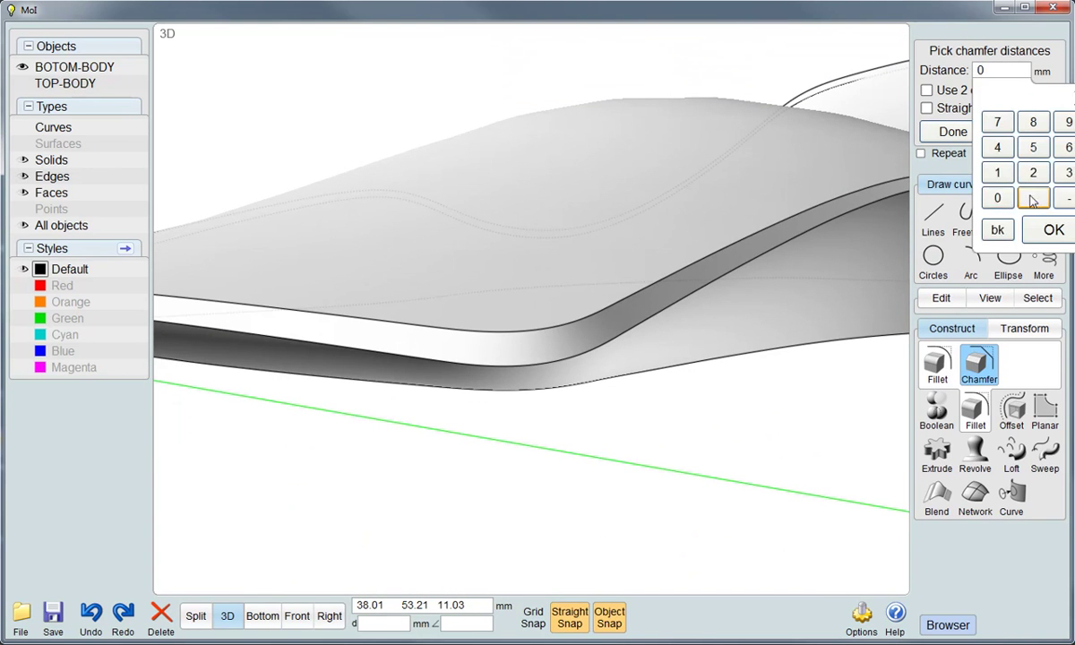
left_click(1054, 232)
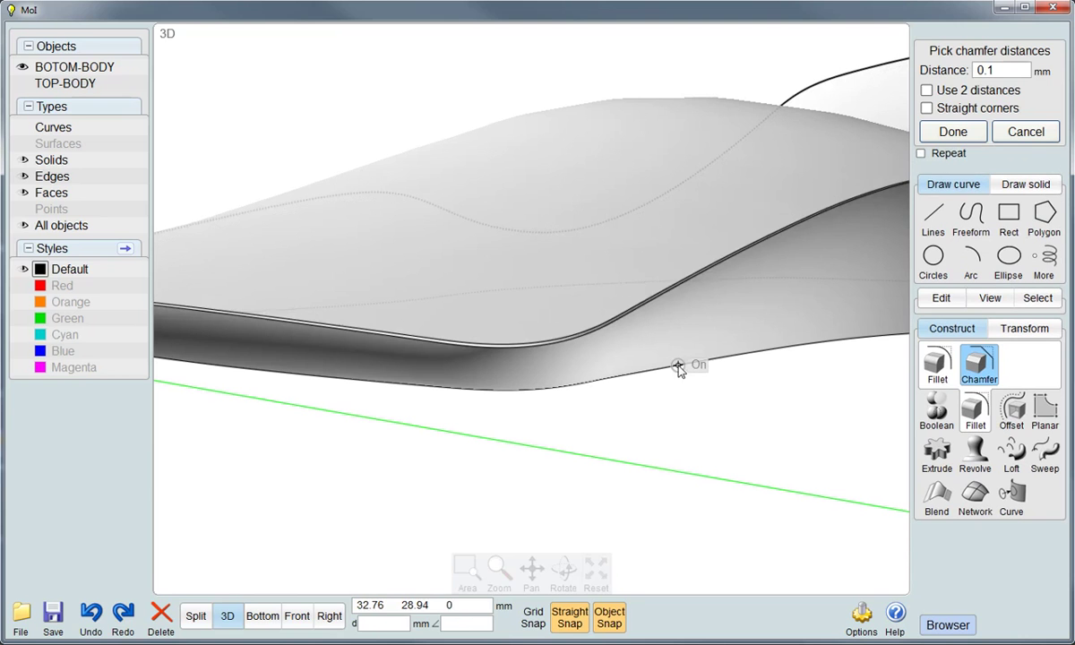
left_click(949, 133)
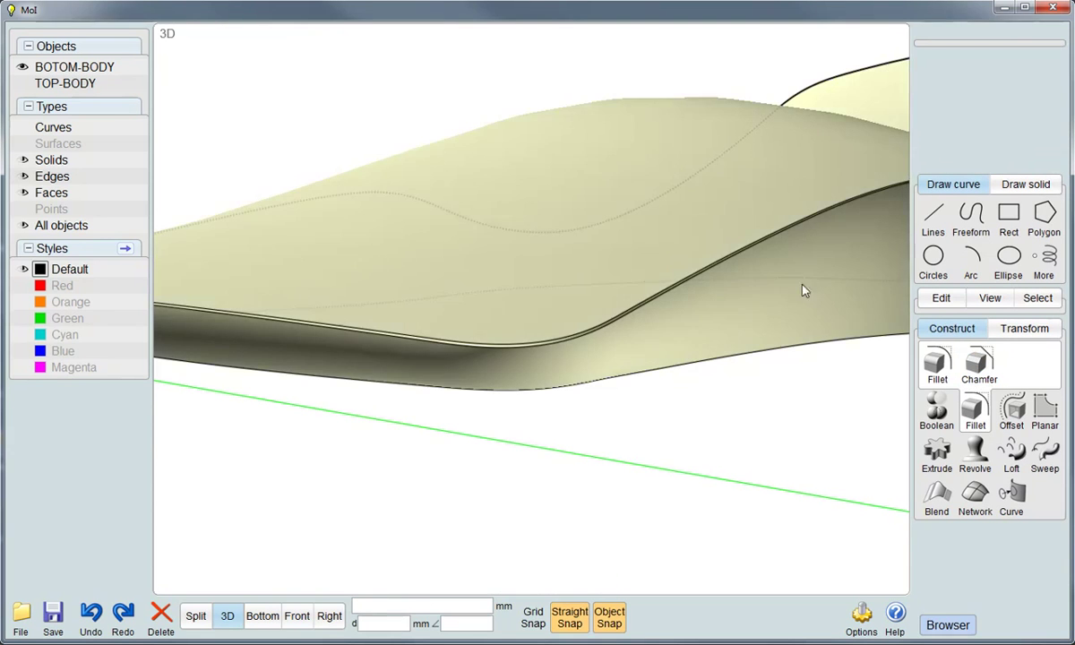
left_click(675, 418)
scroll(674, 418, "down", 3)
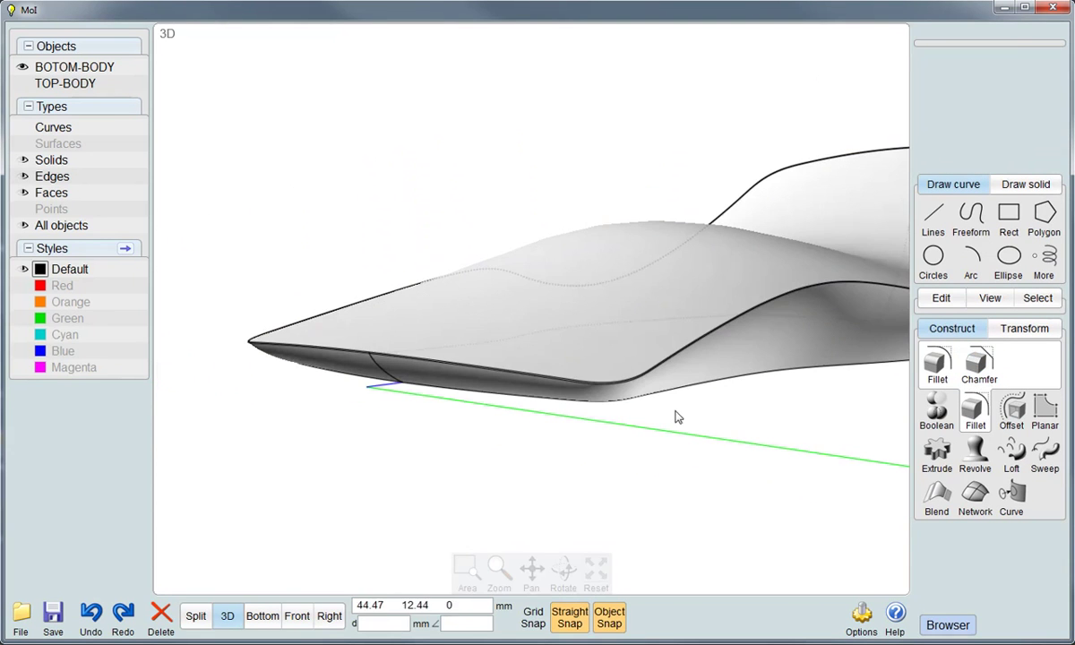
Show TOP-BODY again and chamfer its upper face edge by 0.4 mm
left_click(22, 83)
scroll(587, 389, "up", 2)
scroll(611, 391, "up", 3)
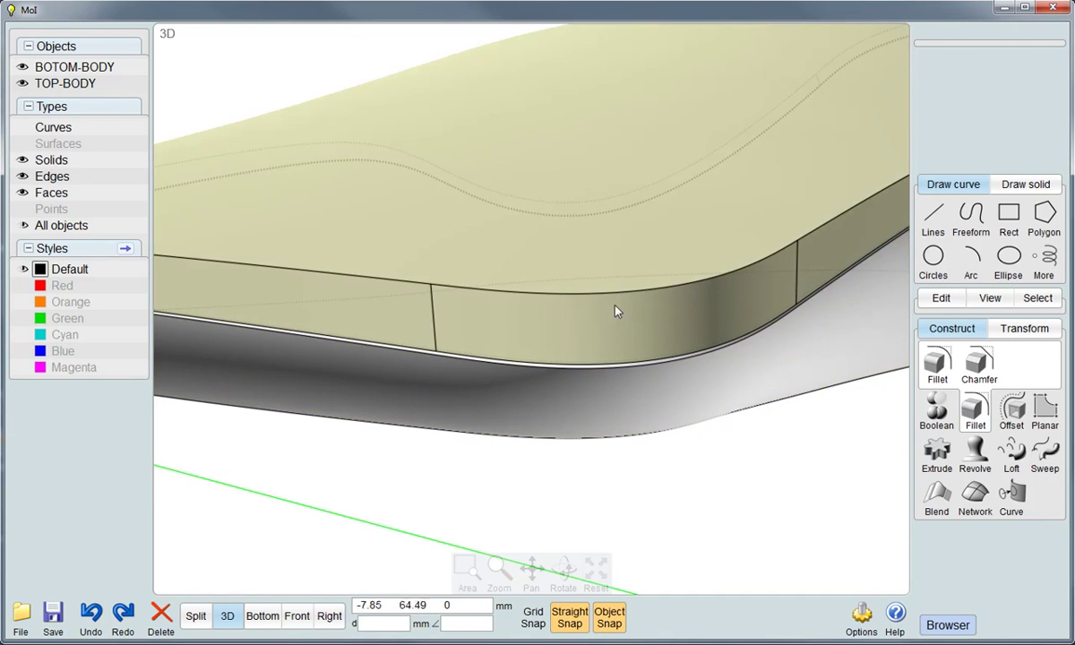
left_click(653, 264)
left_click(653, 265)
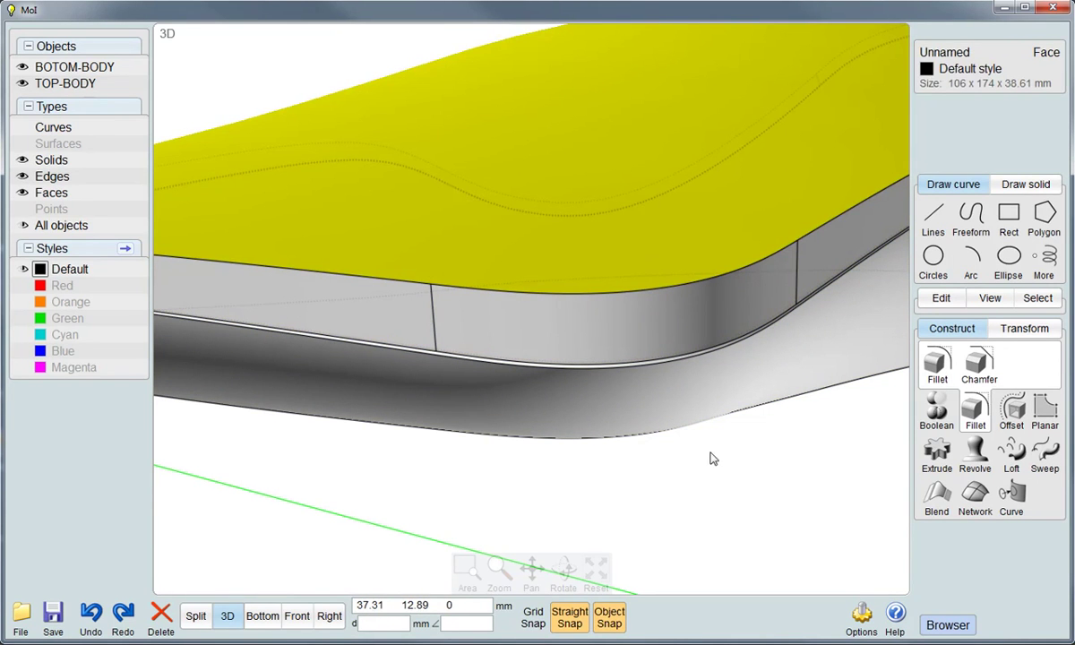
left_click(979, 383)
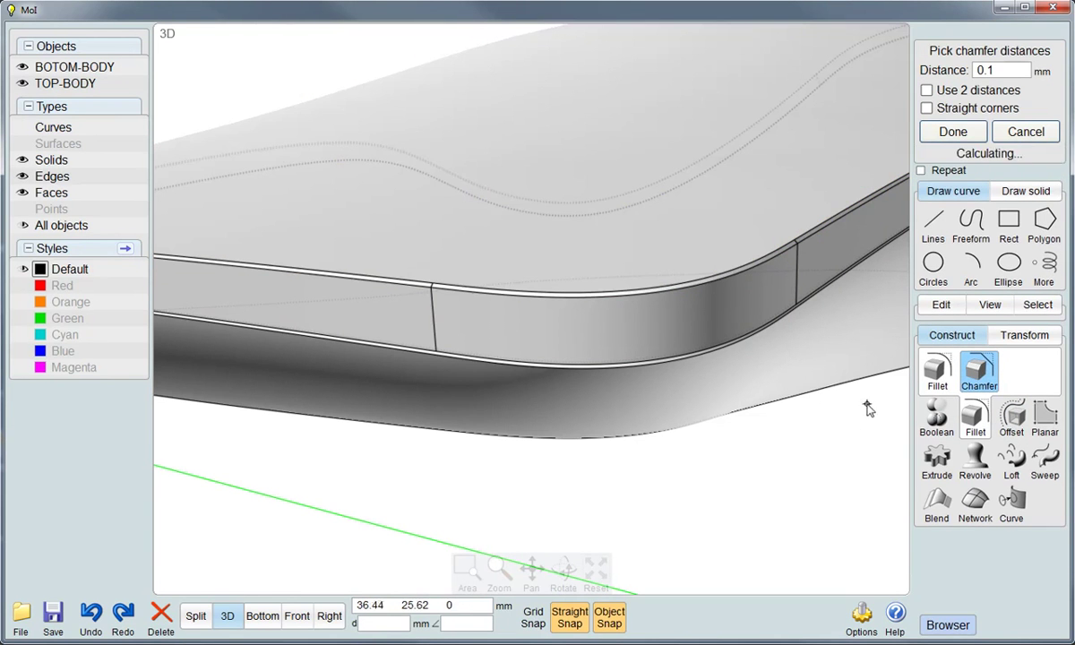
left_click(1008, 71)
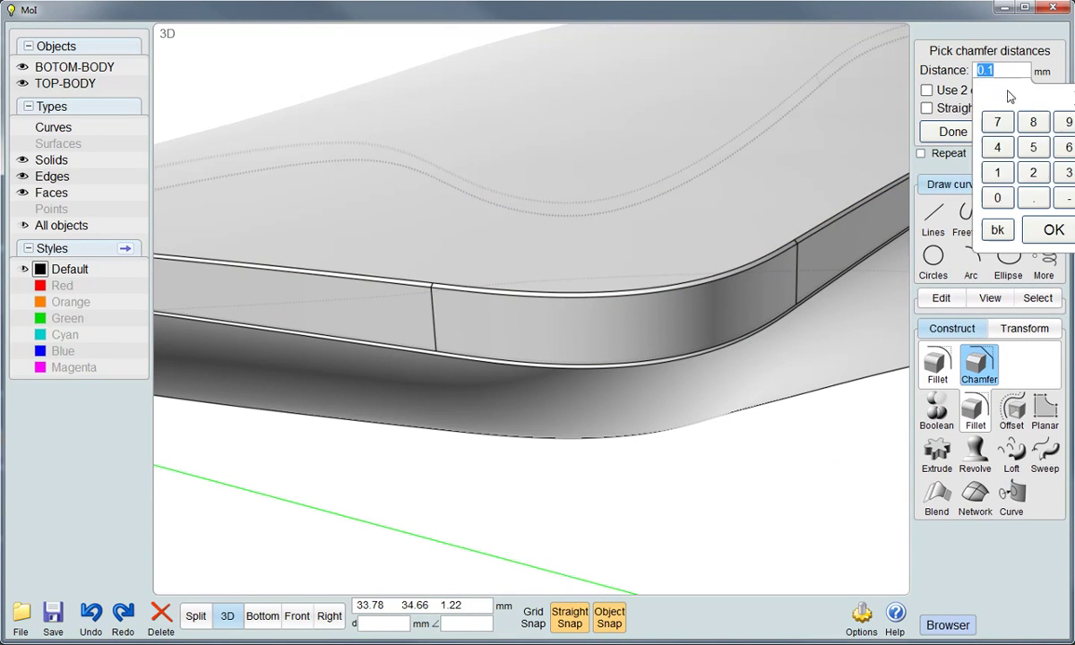
left_click(997, 197)
left_click(1032, 198)
left_click(996, 147)
left_click(1050, 229)
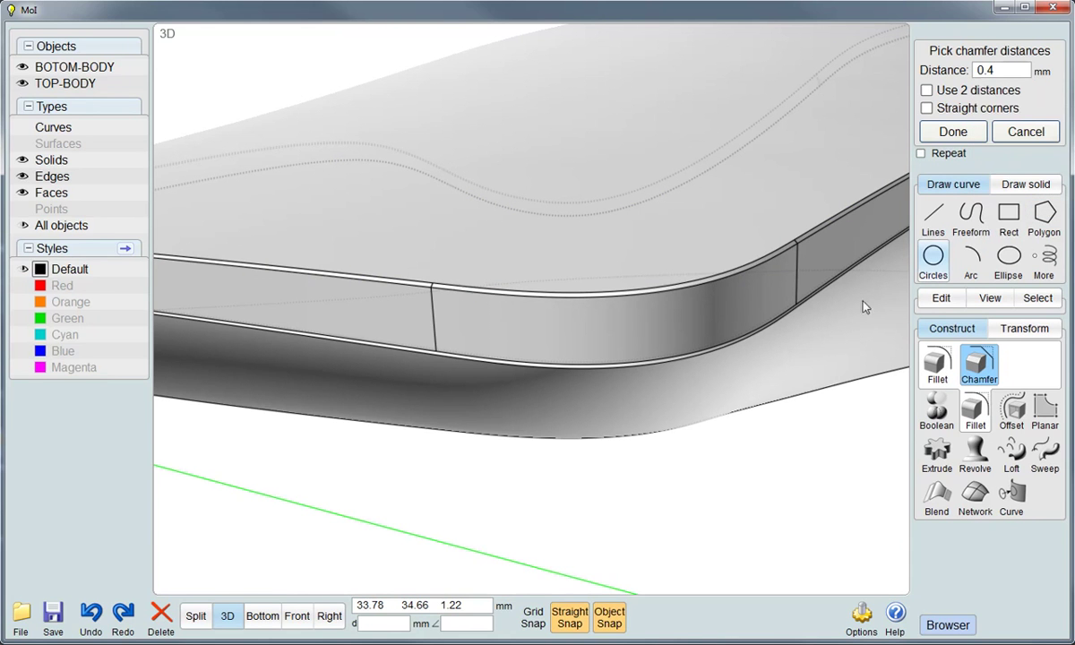
right_click(759, 436)
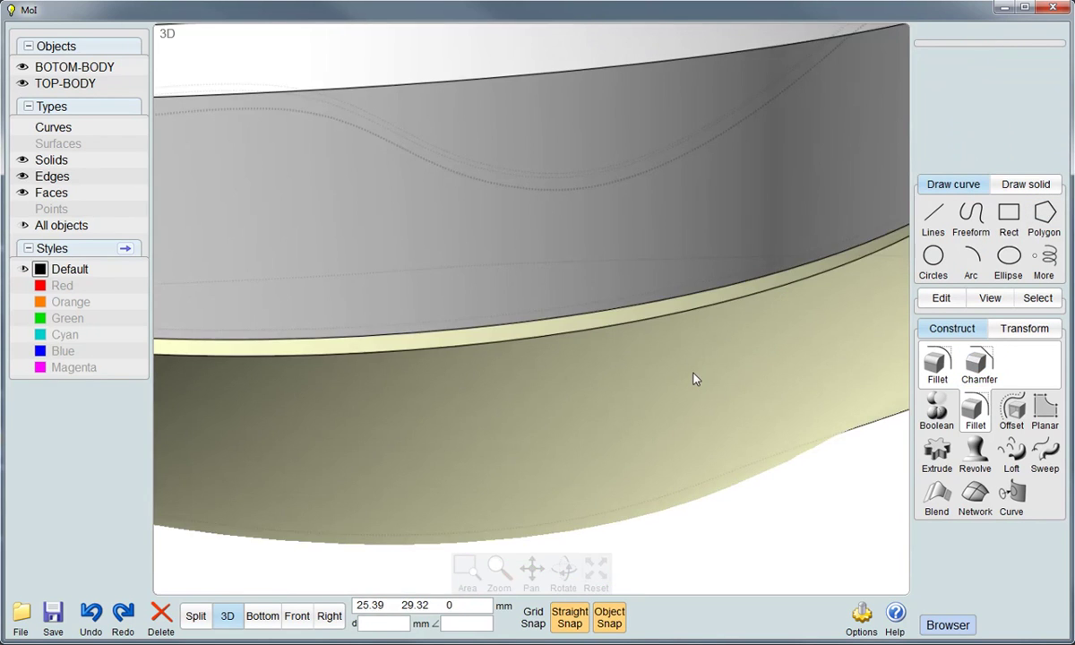
Select the top body's entire lower edge loop
left_click(686, 291)
left_click(673, 307)
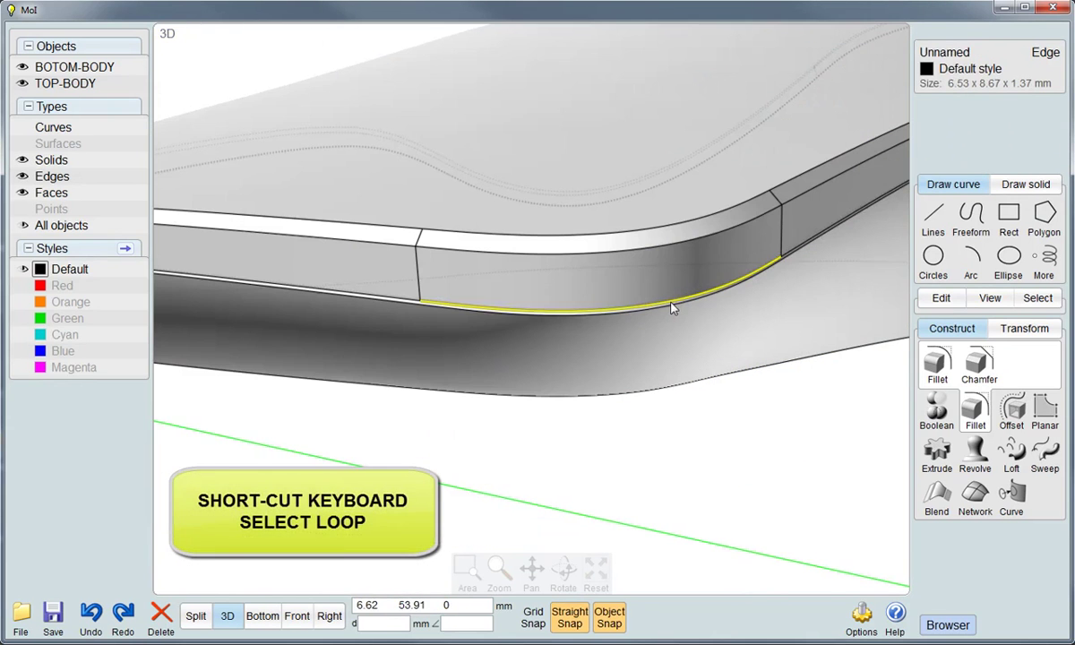
left_click(793, 244)
key("l")
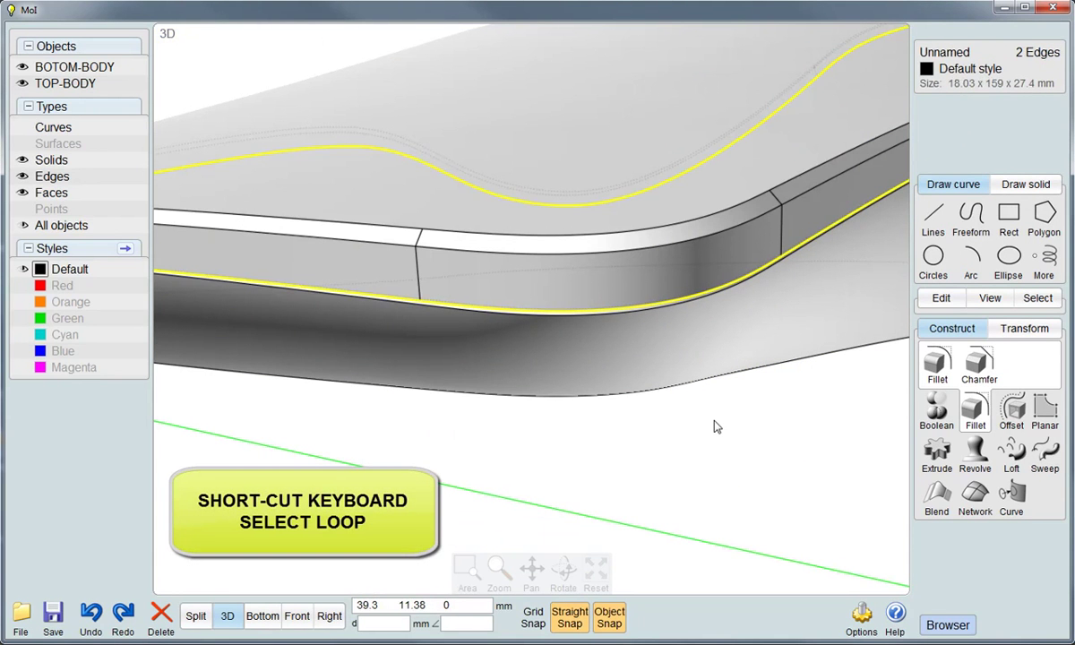
Chamfer the lower edge loop by 0.1 mm and zoom out to the whole model
left_click(979, 362)
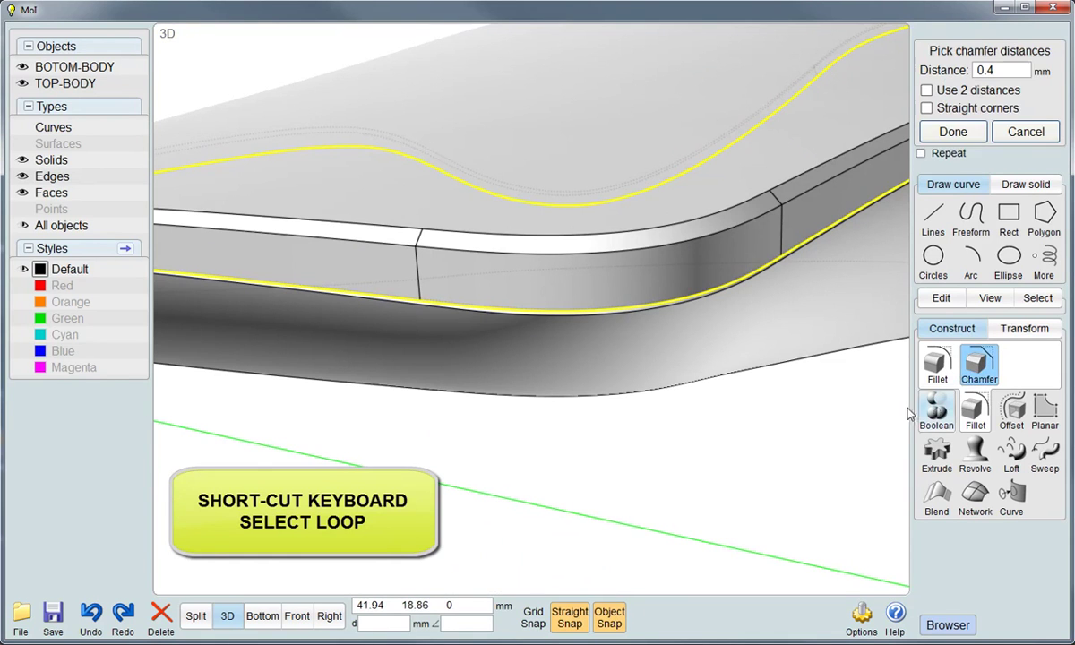
left_click(1004, 71)
left_click(998, 199)
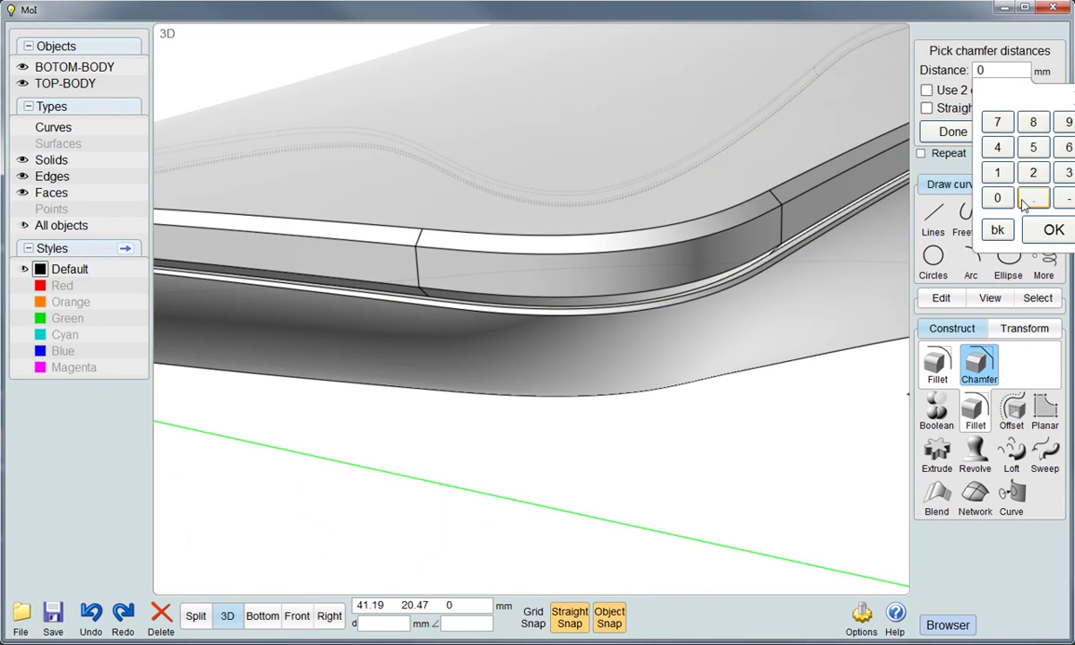
left_click(998, 173)
left_click(1044, 230)
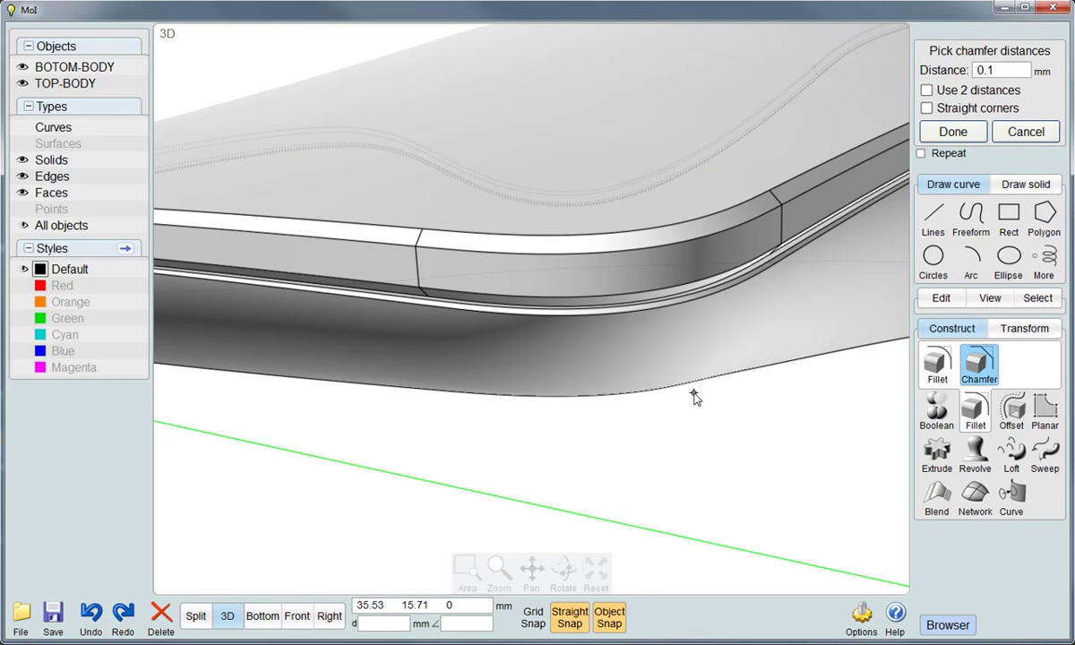
right_click(694, 397)
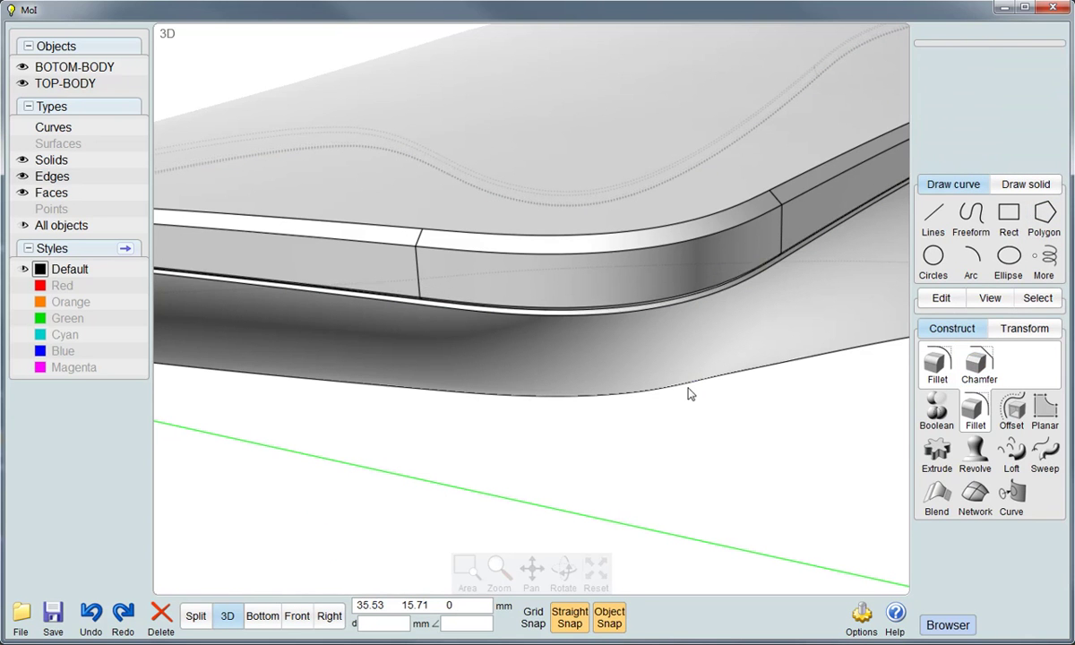
scroll(691, 391, "down", 5)
mouse_move(706, 385)
right_mouse_down()
mouse_move(492, 431)
mouse_move(578, 400)
right_mouse_up()
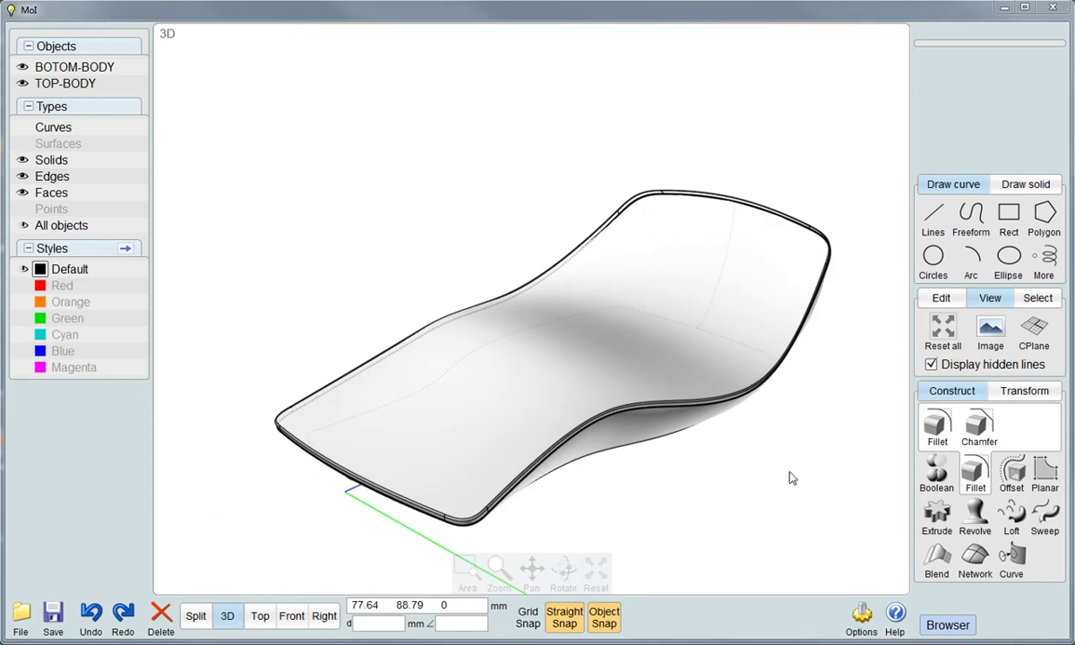
Turn off hidden-line display, hide BOTOM-BODY, and switch to the Top view
left_click(930, 366)
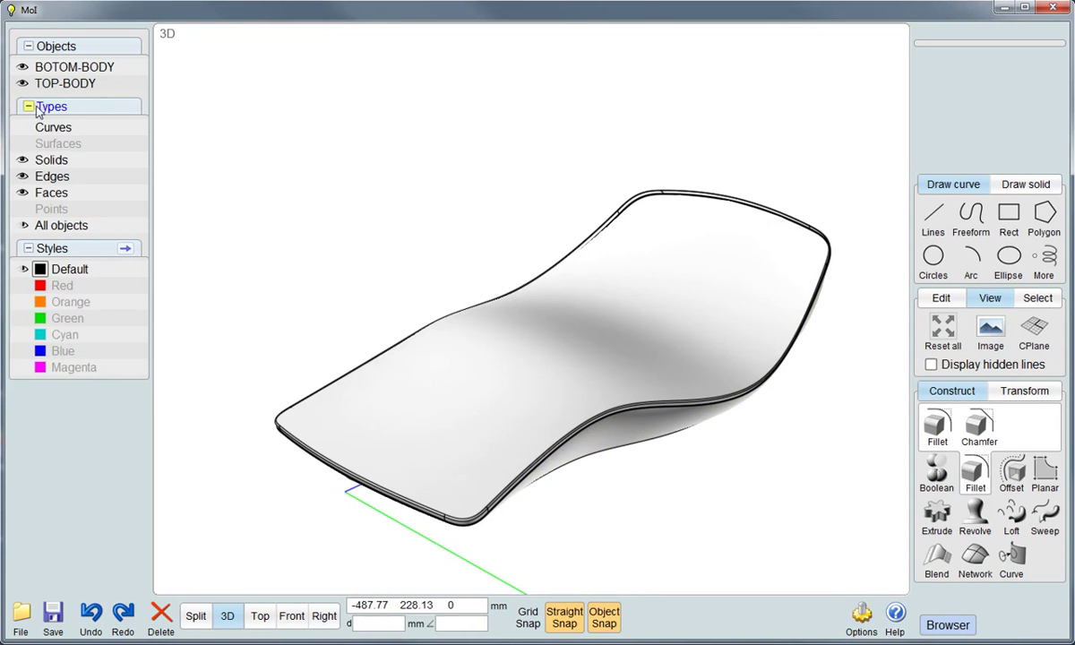
left_click(22, 66)
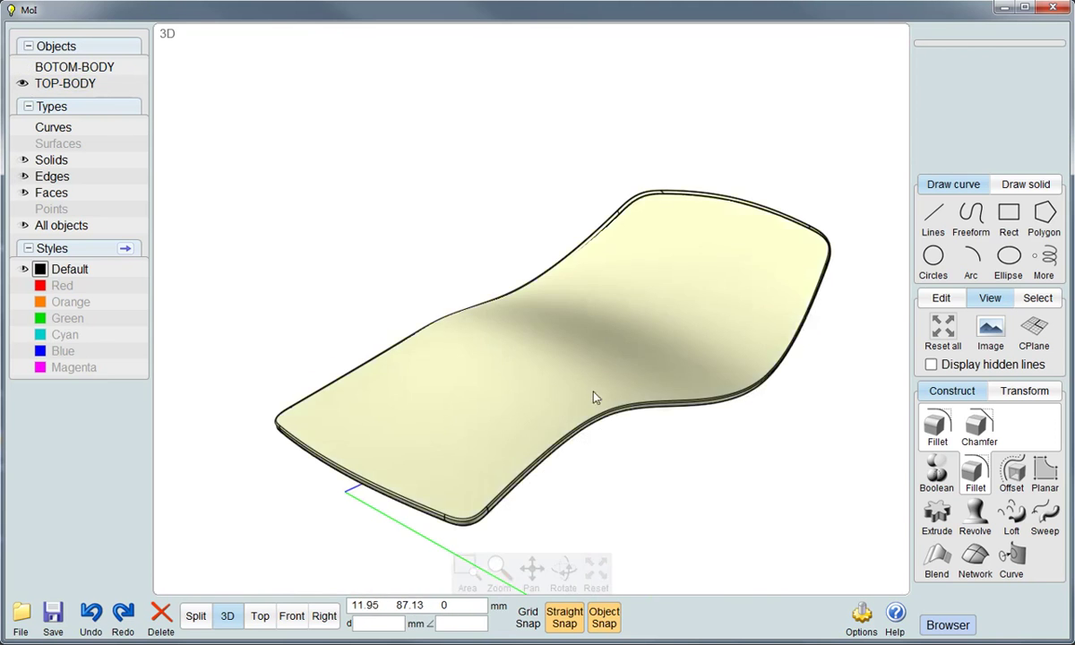
right_click_drag(595, 397, 602, 417)
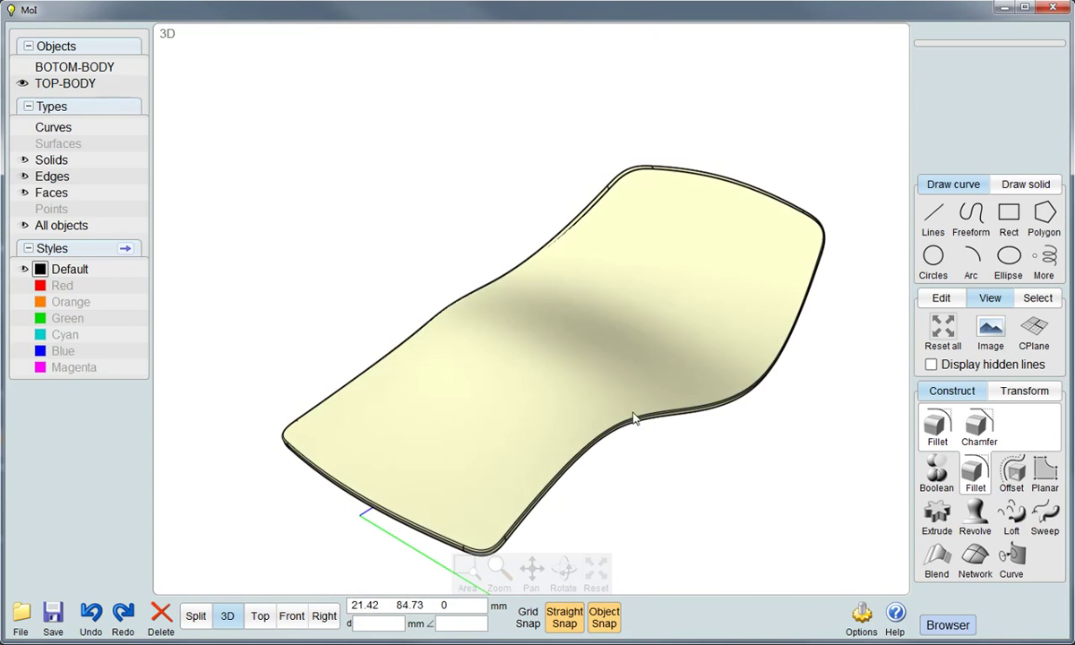
left_click(264, 614)
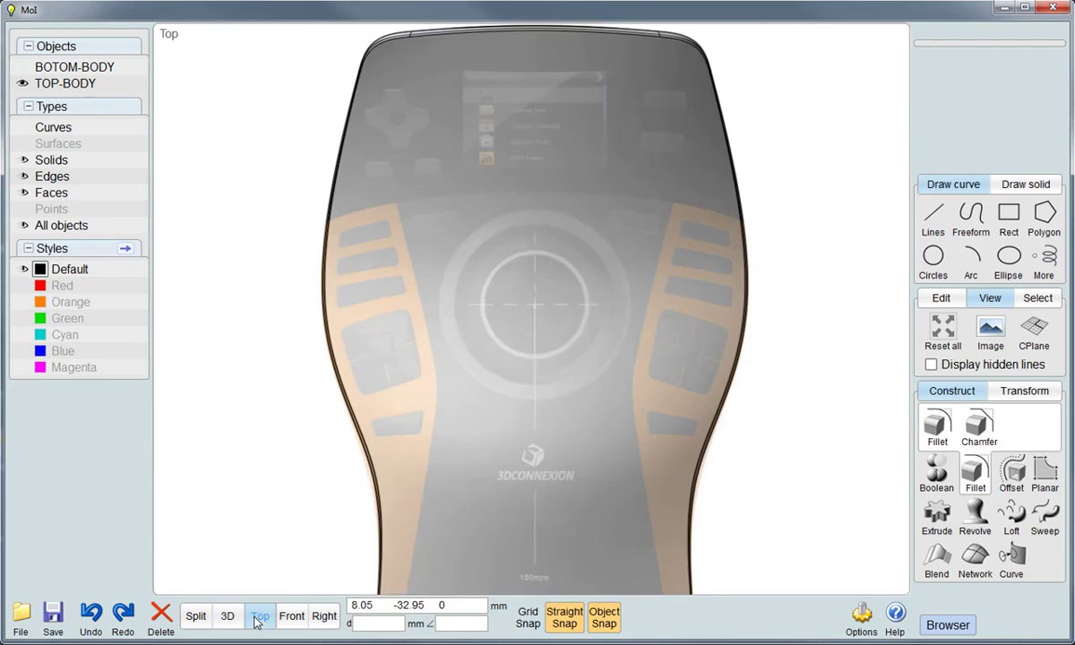
Draw two concentric circles at the puck centre, the larger 47.49 mm across
left_click(947, 271)
scroll(551, 322, "up", 1)
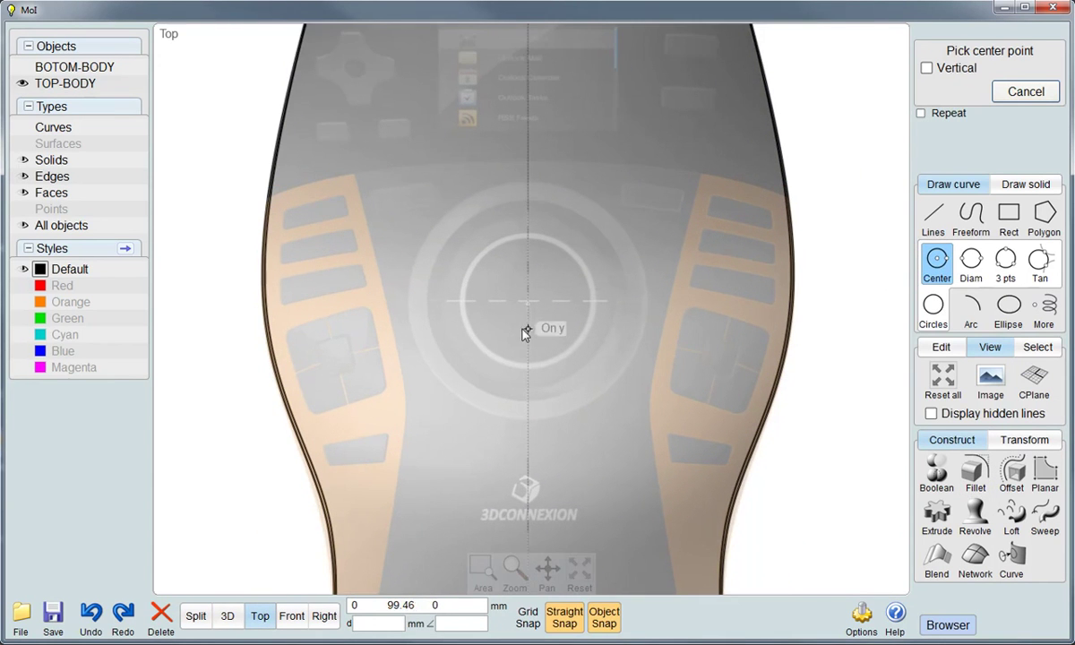
scroll(528, 322, "up", 2)
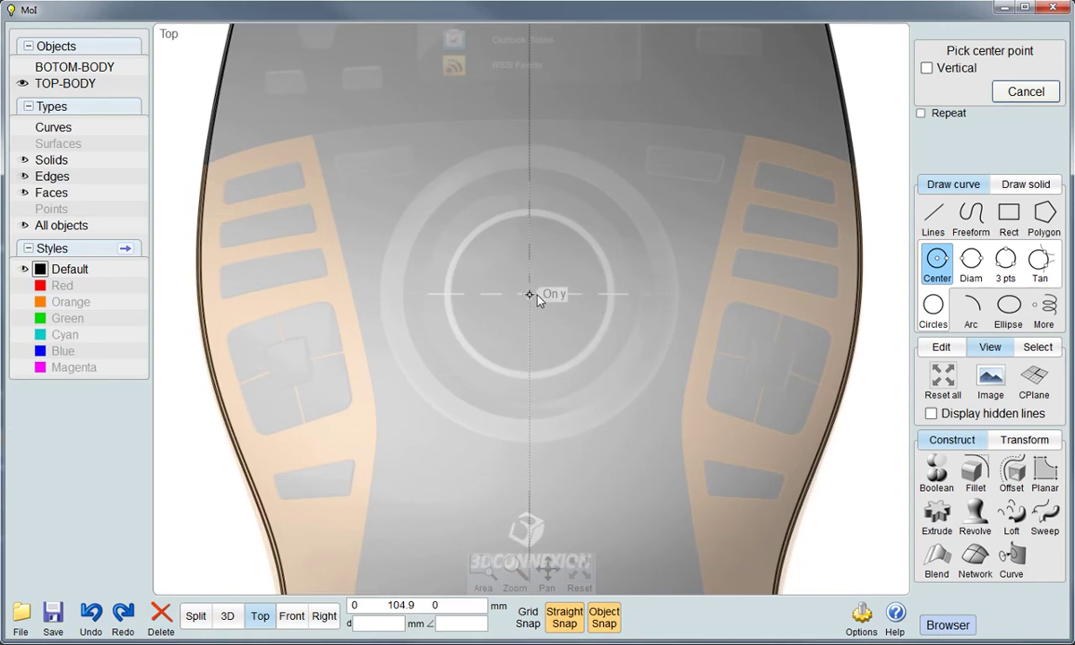
left_click(529, 294)
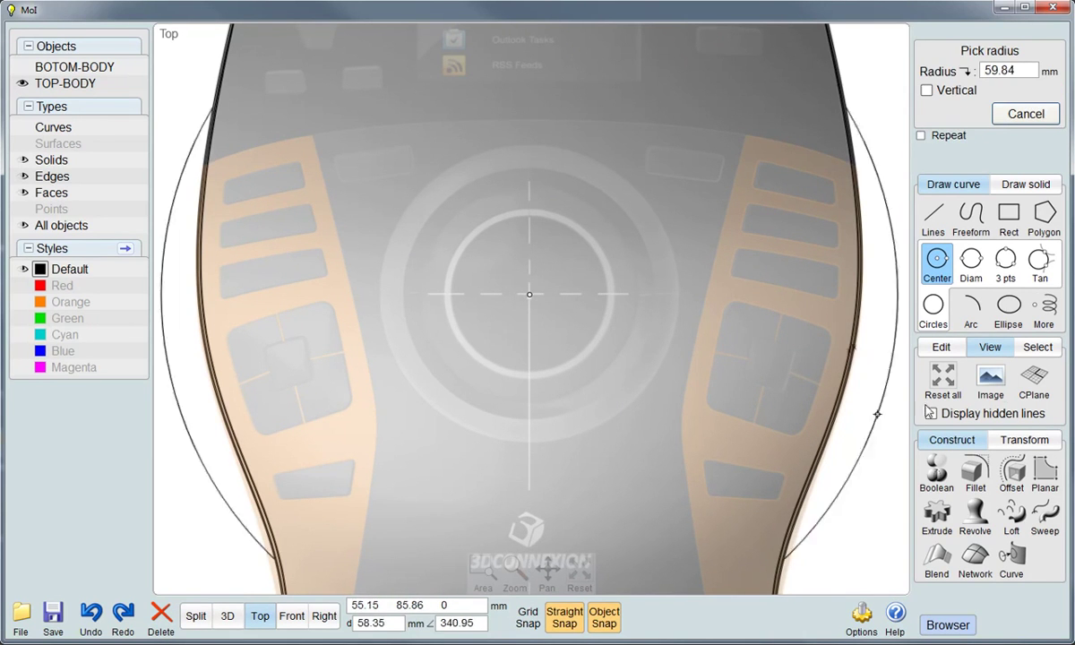
left_click(930, 414)
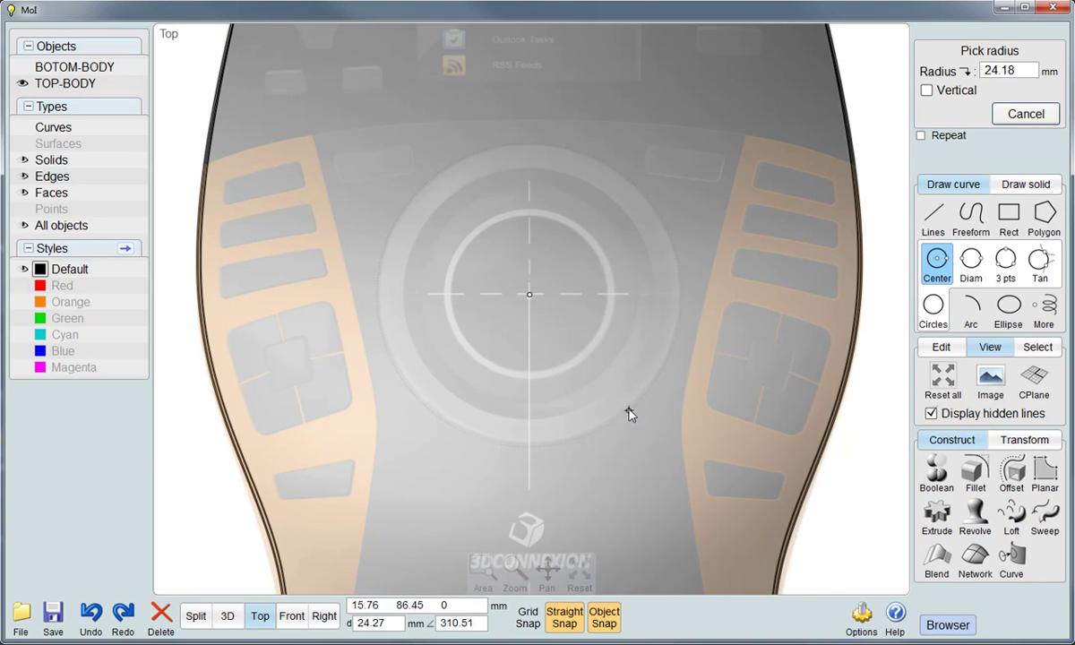
left_click(629, 410)
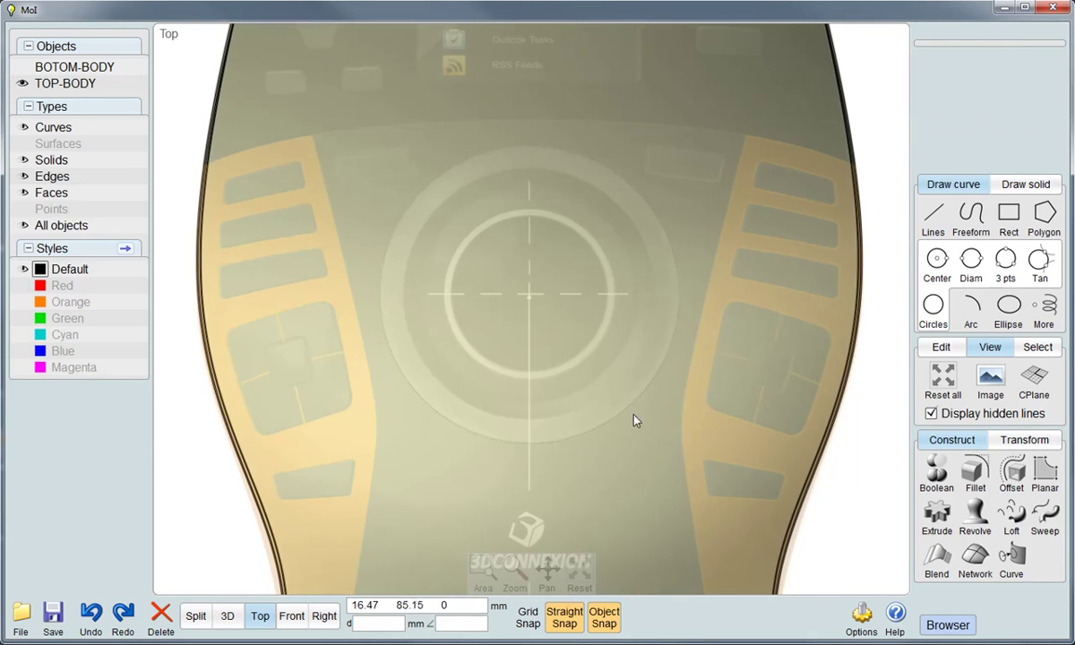
key("Return")
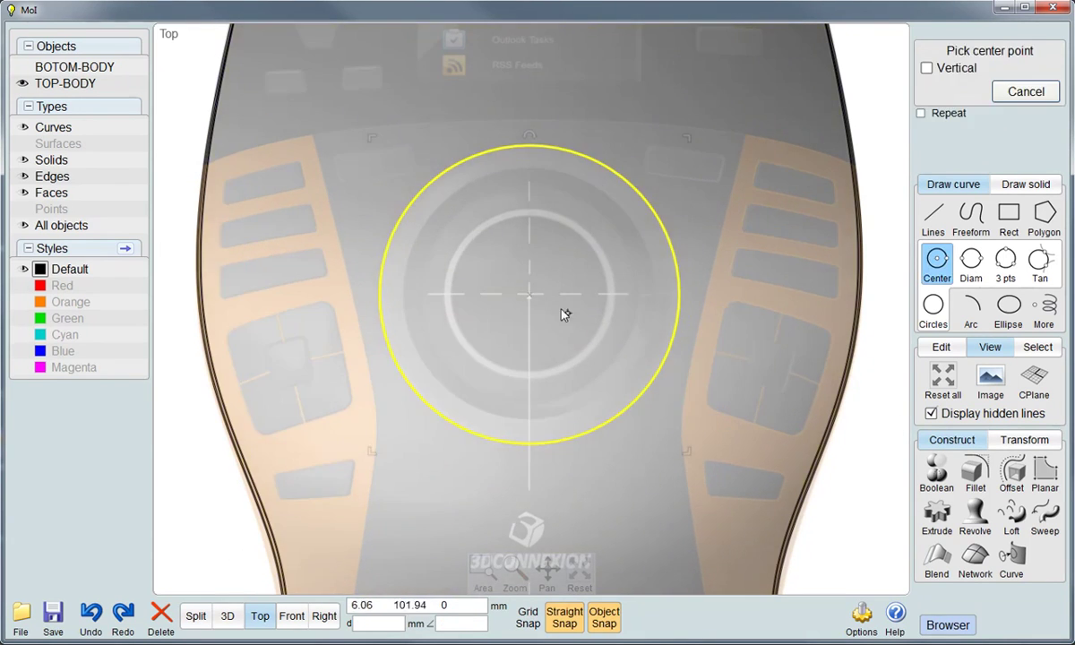
left_click(538, 303)
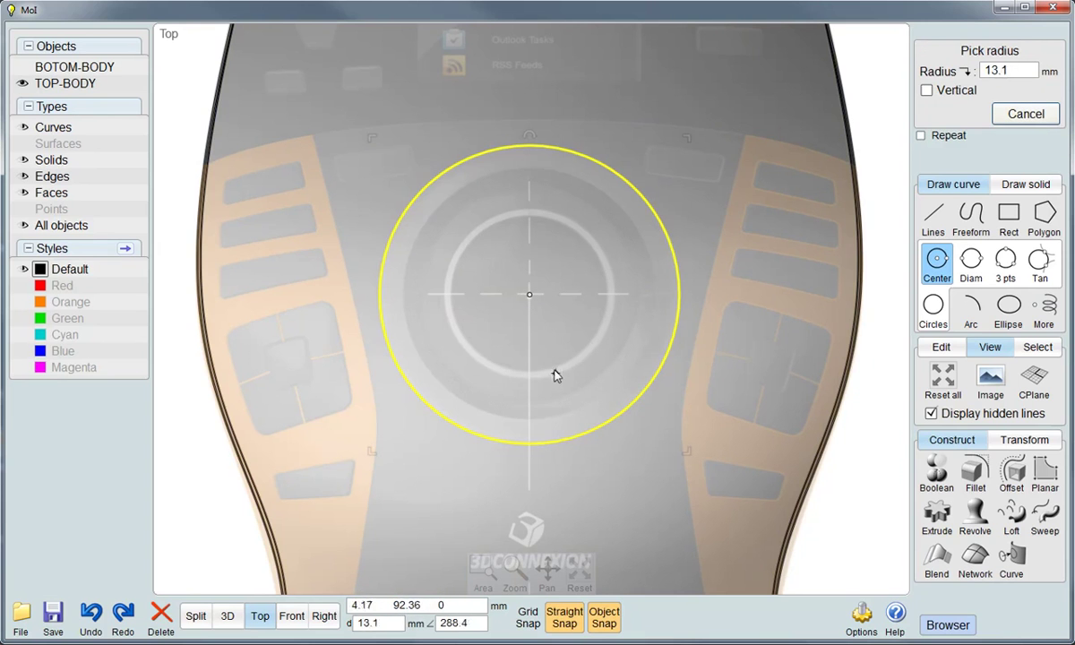
left_click(643, 342)
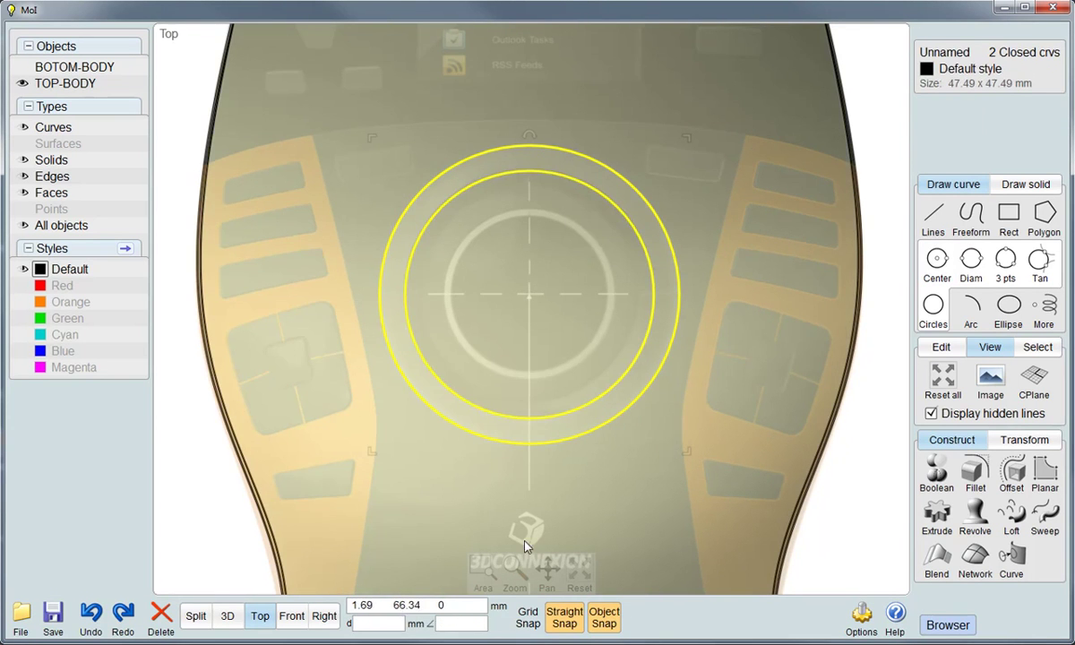
Return to the 3D view and select the TOP-BODY solid
left_click(227, 615)
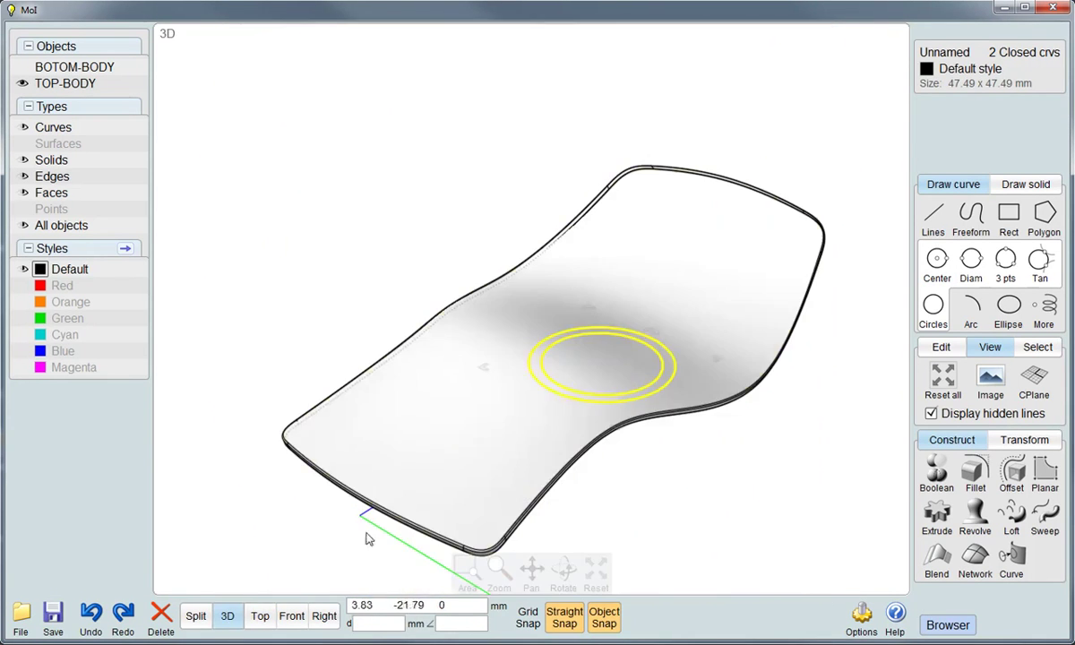
left_click(659, 484)
right_click_drag(665, 492, 619, 492)
left_click(730, 406)
left_click(730, 406)
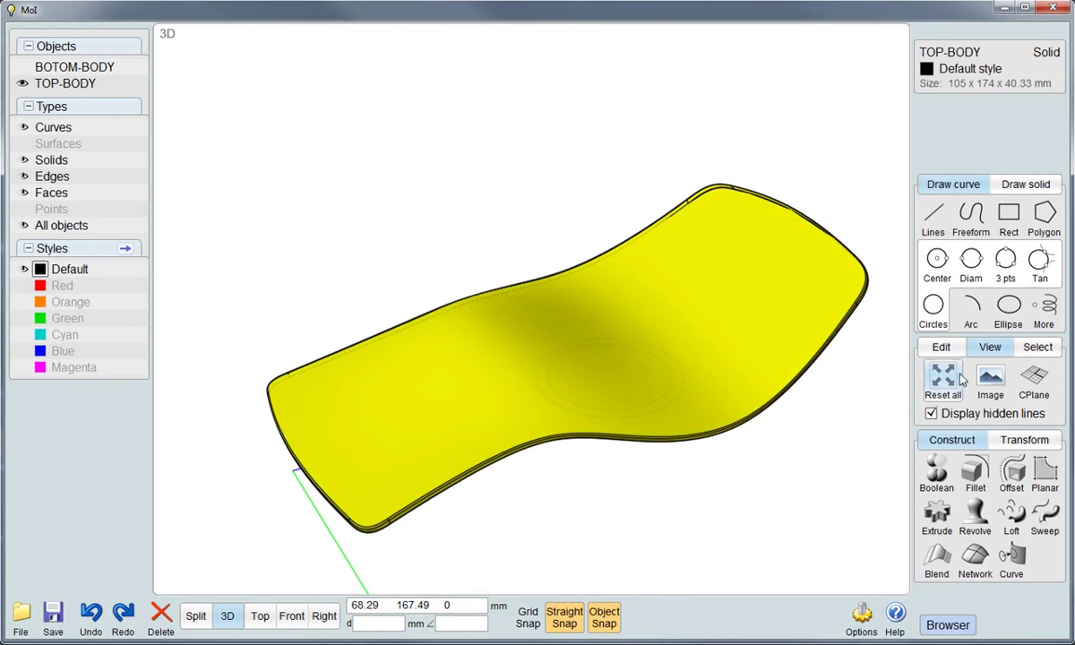
Trim TOP-BODY with the circle and delete the inner cut-out piece
left_click(941, 347)
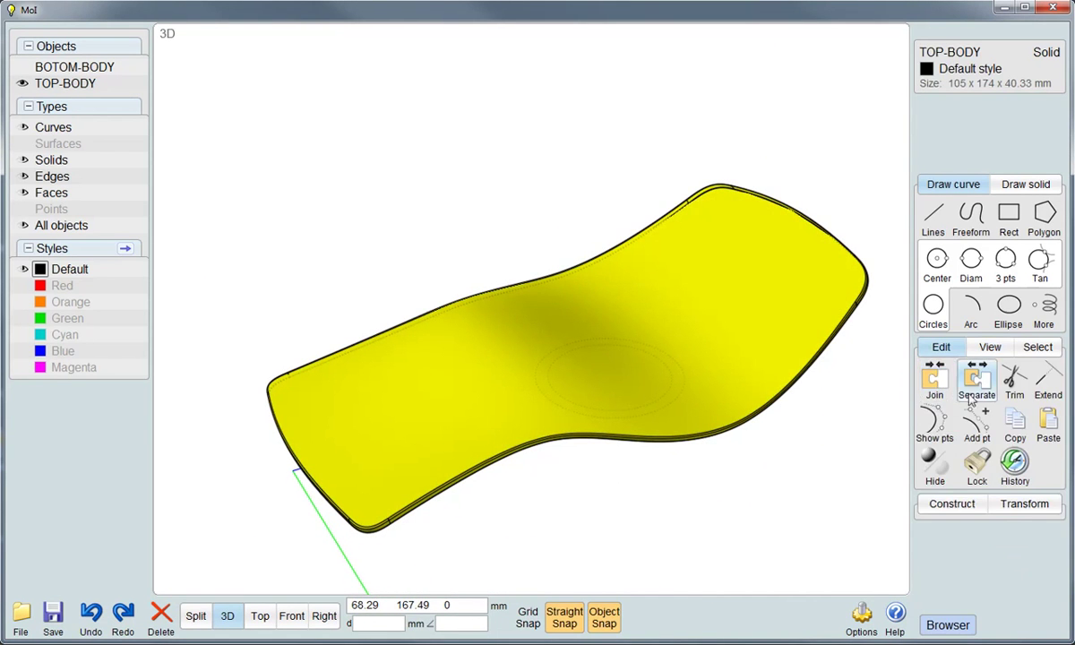
left_click(1013, 383)
left_click(674, 409)
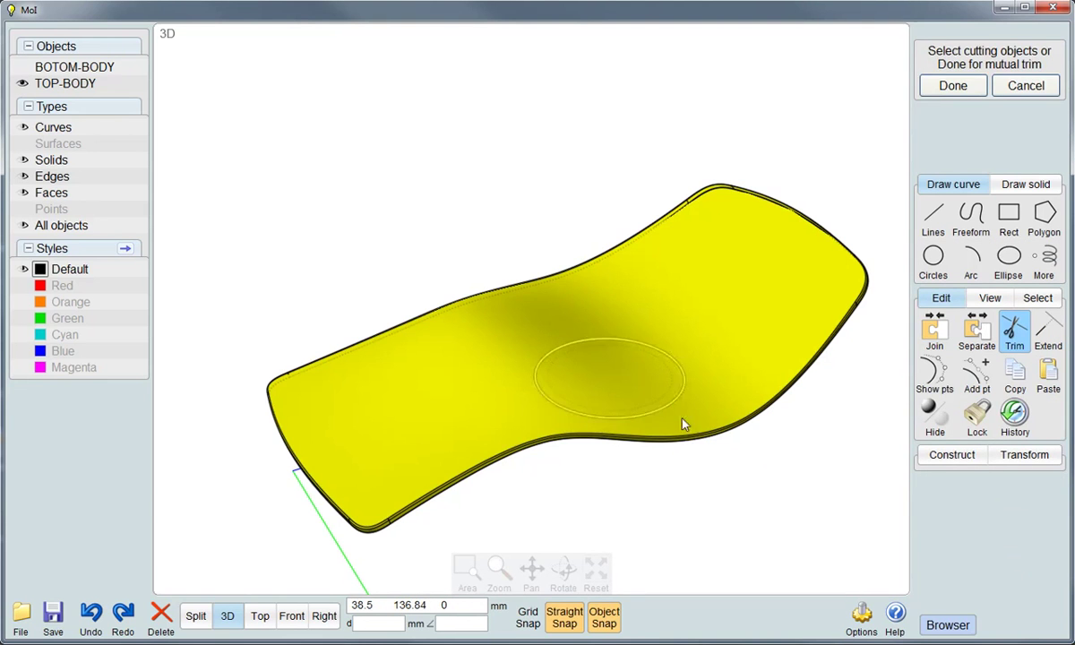
right_click(684, 474)
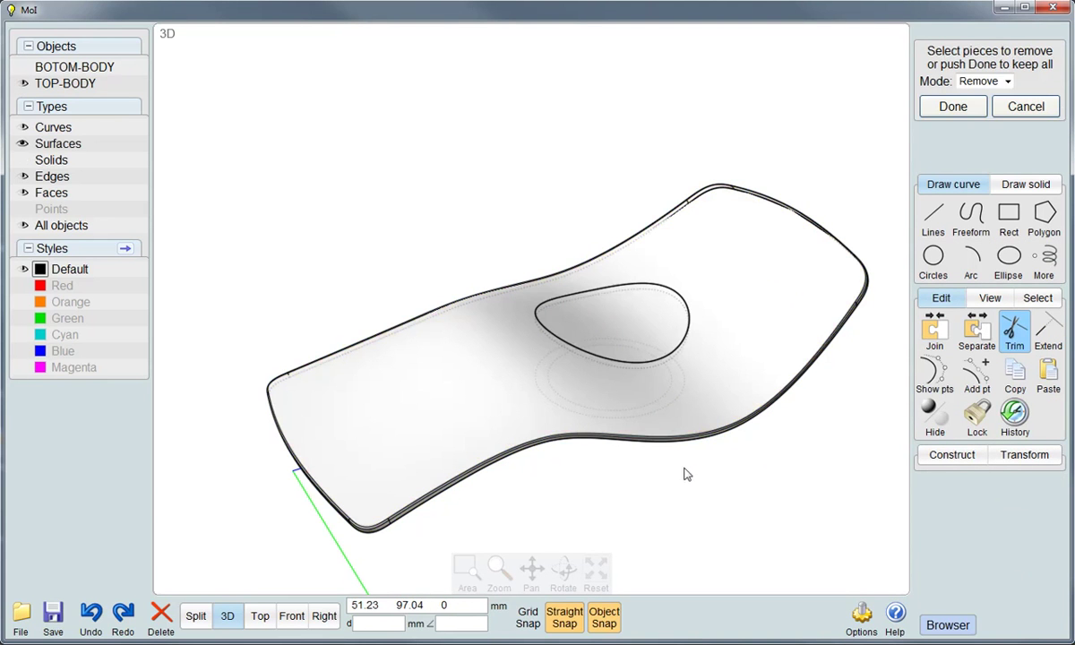
left_click(660, 333)
right_click(653, 480)
mouse_move(653, 480)
right_mouse_down()
mouse_move(654, 325)
mouse_move(600, 310)
right_mouse_up()
left_click(600, 310)
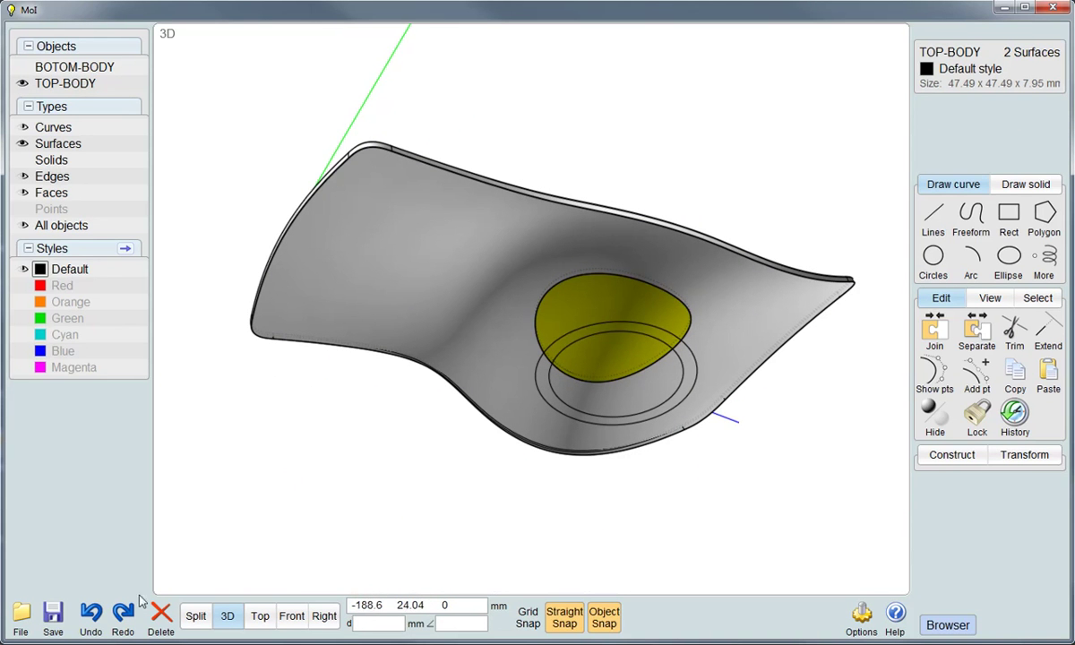
left_click(162, 617)
mouse_move(613, 408)
right_mouse_down()
mouse_move(578, 403)
mouse_move(588, 444)
mouse_move(555, 406)
mouse_move(549, 492)
mouse_move(612, 400)
right_mouse_up()
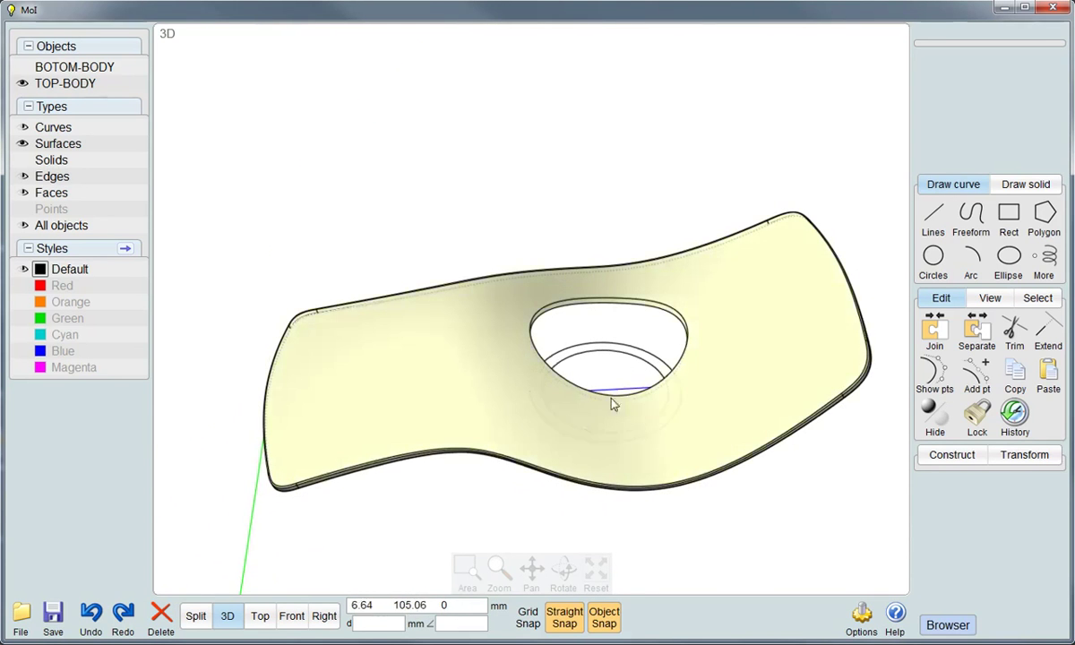
Raise the 19.71 mm hole circle about 7.8 mm in the Right view
left_click(593, 340)
left_click(325, 615)
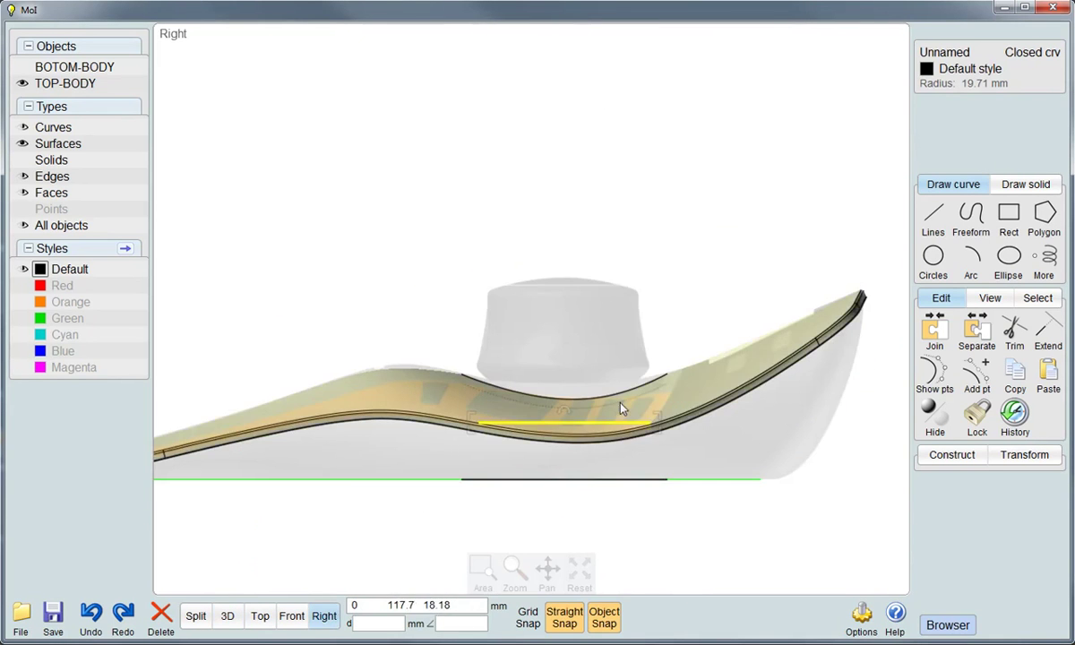
scroll(549, 455, "up", 2)
scroll(549, 455, "up", 3)
mouse_move(590, 383)
left_mouse_down()
mouse_move(583, 287)
mouse_move(583, 297)
left_mouse_up()
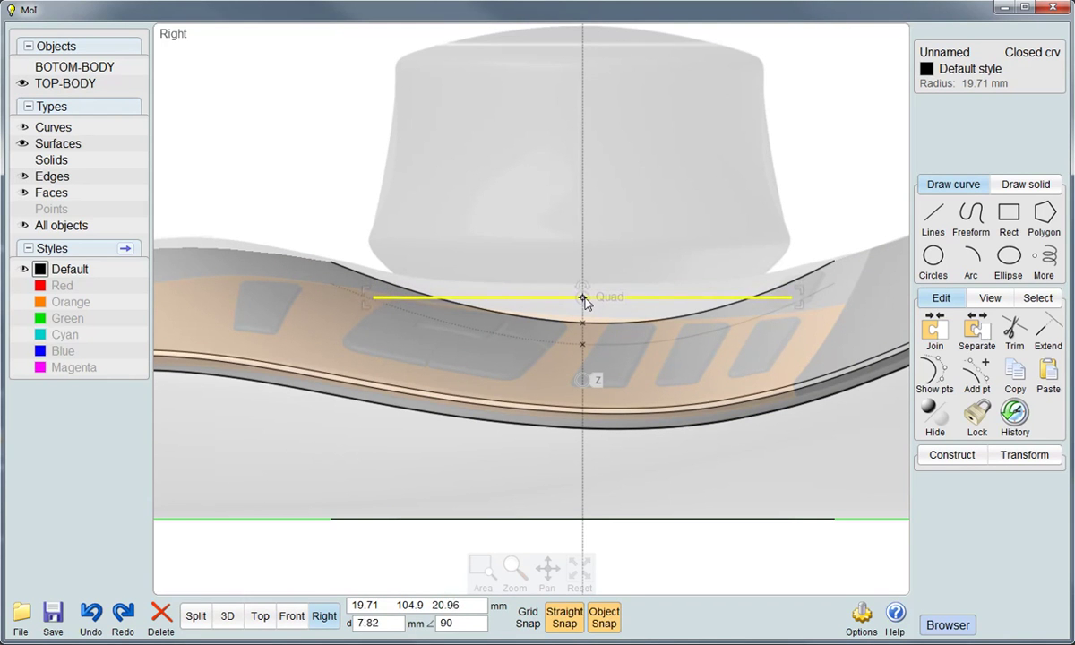
left_click_drag(583, 299, 583, 299)
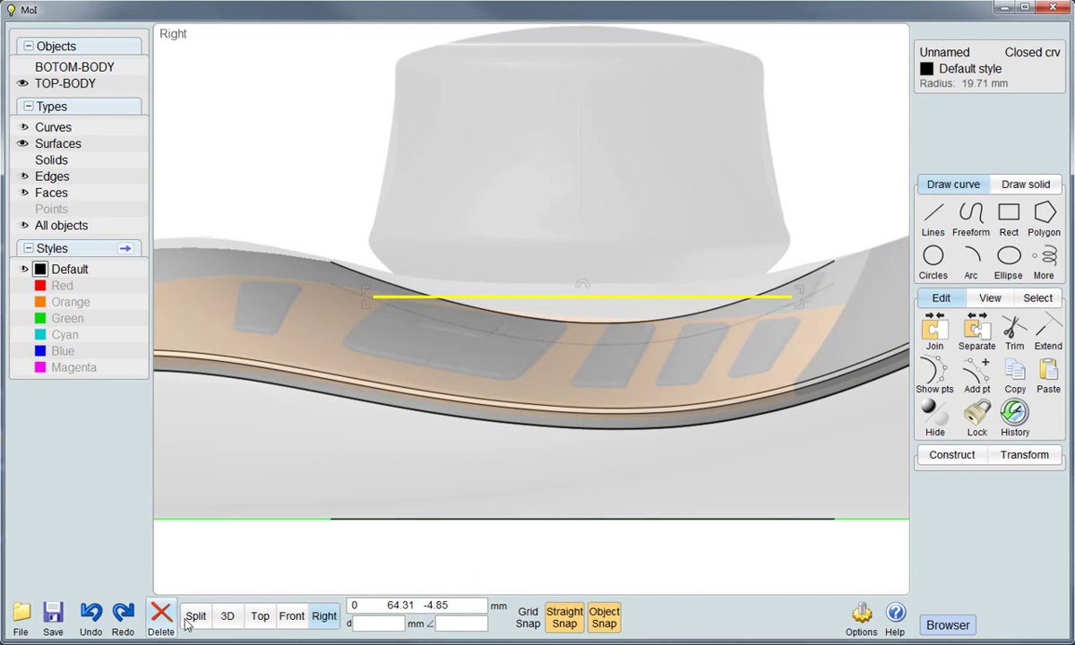
Return to the 3D view and select the larger circle below the hole
left_click(227, 615)
mouse_move(616, 427)
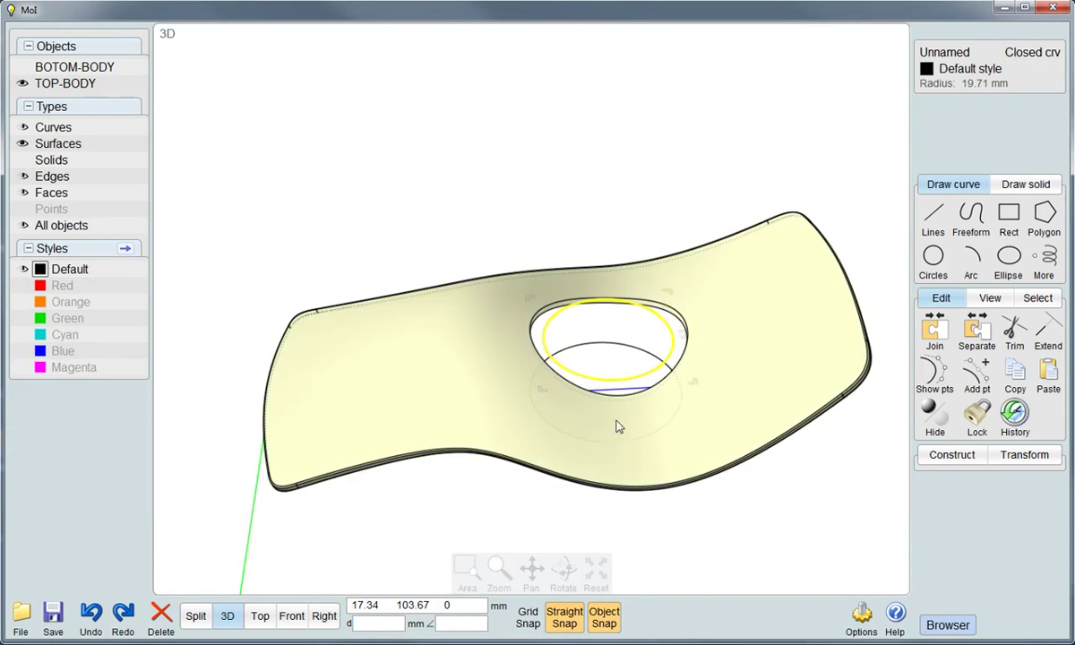
scroll(618, 425, "up", 2)
scroll(624, 417, "up", 2)
left_click(777, 531)
left_click(640, 329)
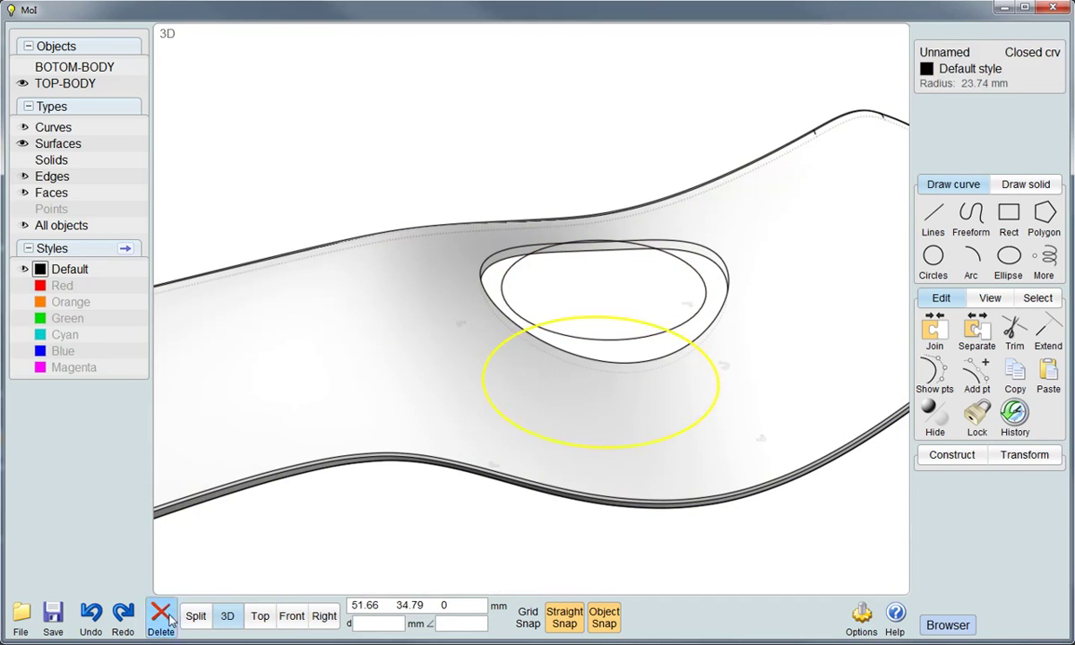
Delete the lower circle and extrude the raised circle about 20 mm down as an uncapped wall
left_click(154, 623)
left_click(676, 333)
left_click(943, 457)
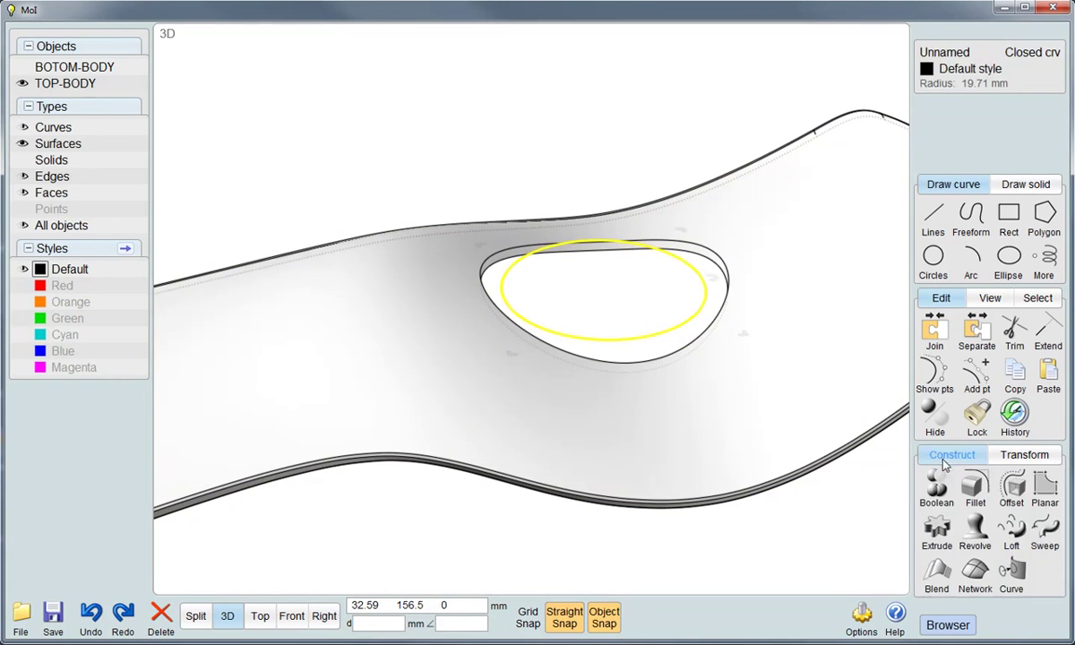
left_click(936, 530)
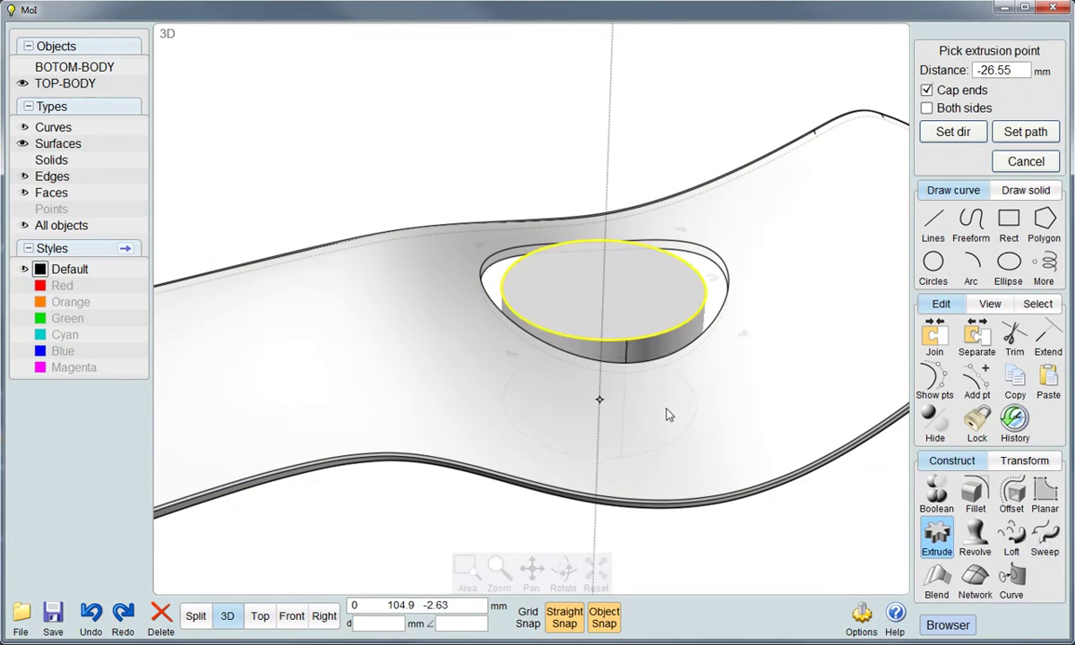
left_click(927, 90)
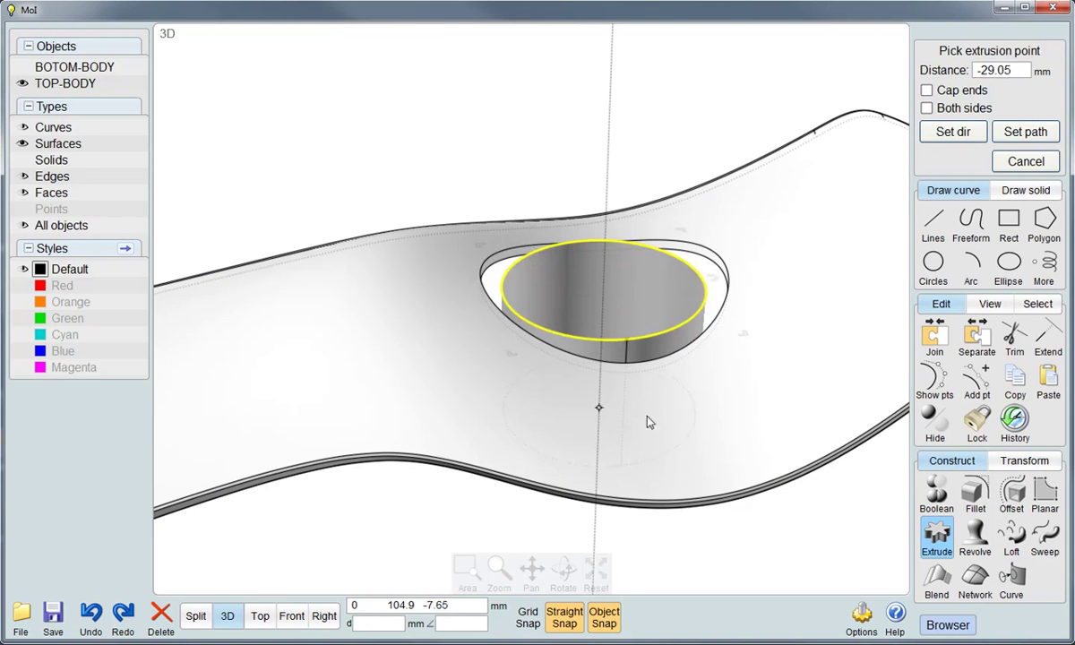
left_click(698, 378)
left_click(618, 339)
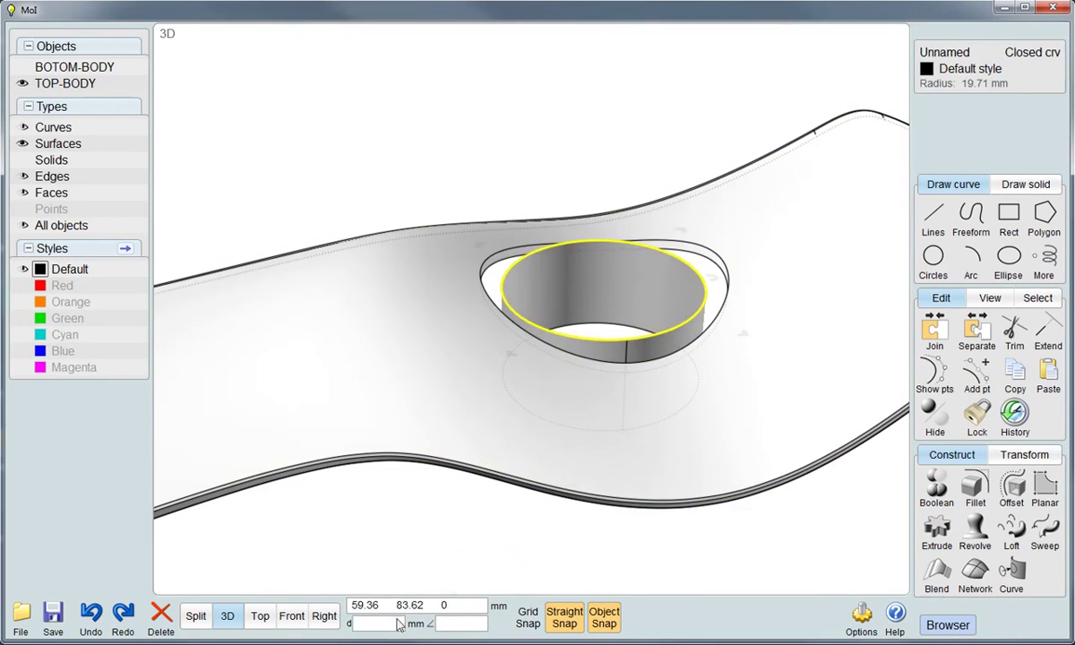
left_click(160, 624)
Blend the wall's top rim to the opening's outer edge with Curvature (G2) continuity
left_click(679, 344)
left_click(679, 343)
left_click(743, 262)
left_click(728, 298)
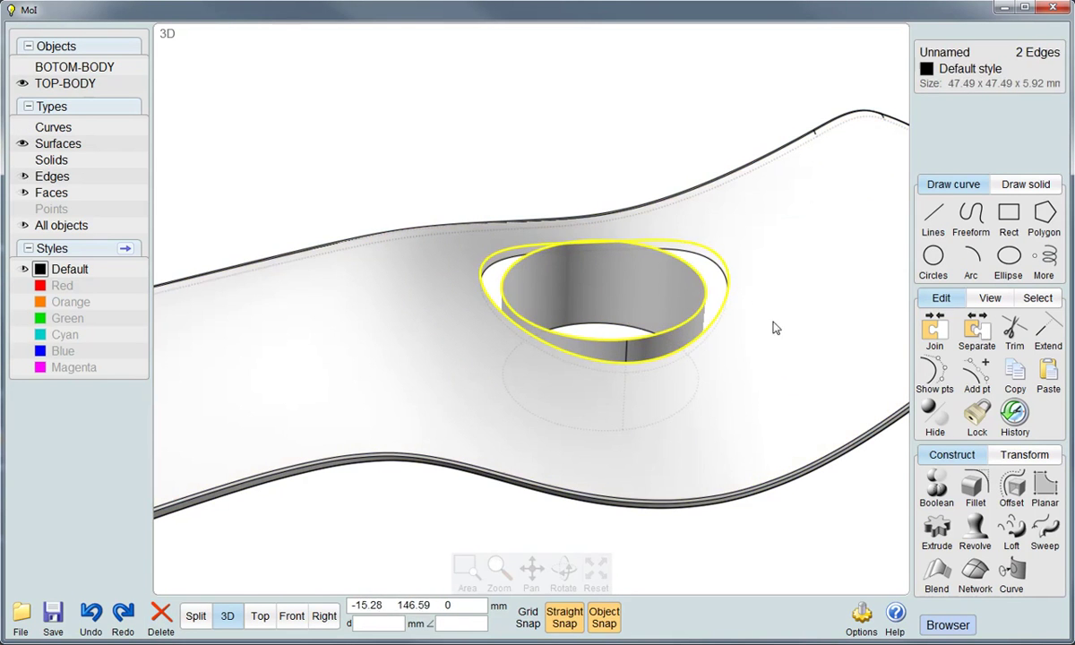
left_click(936, 573)
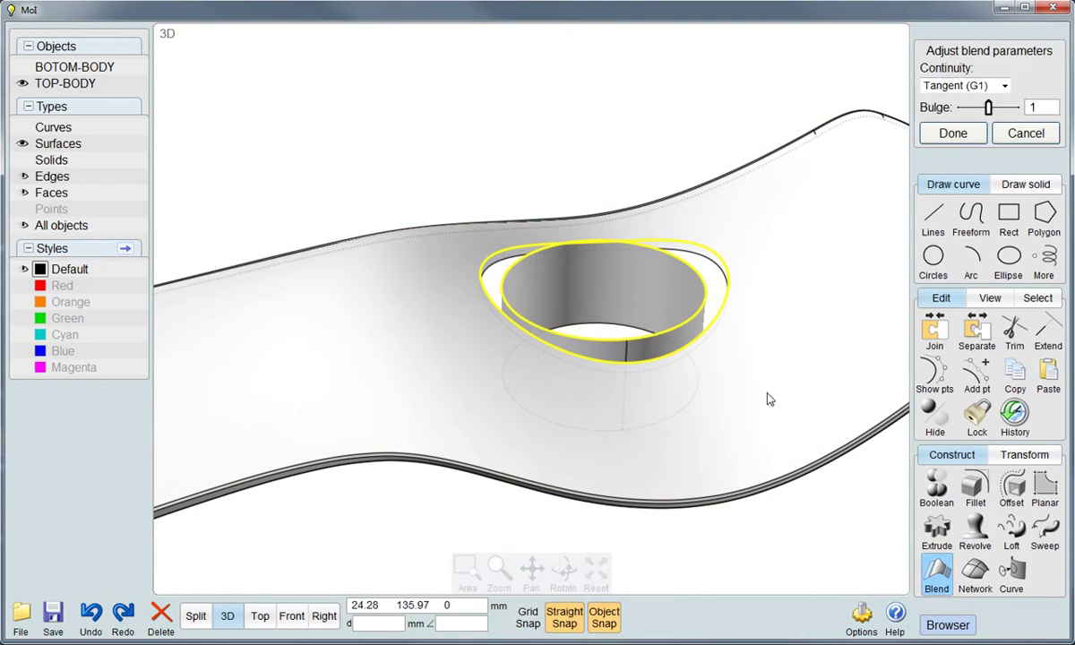
left_click(936, 86)
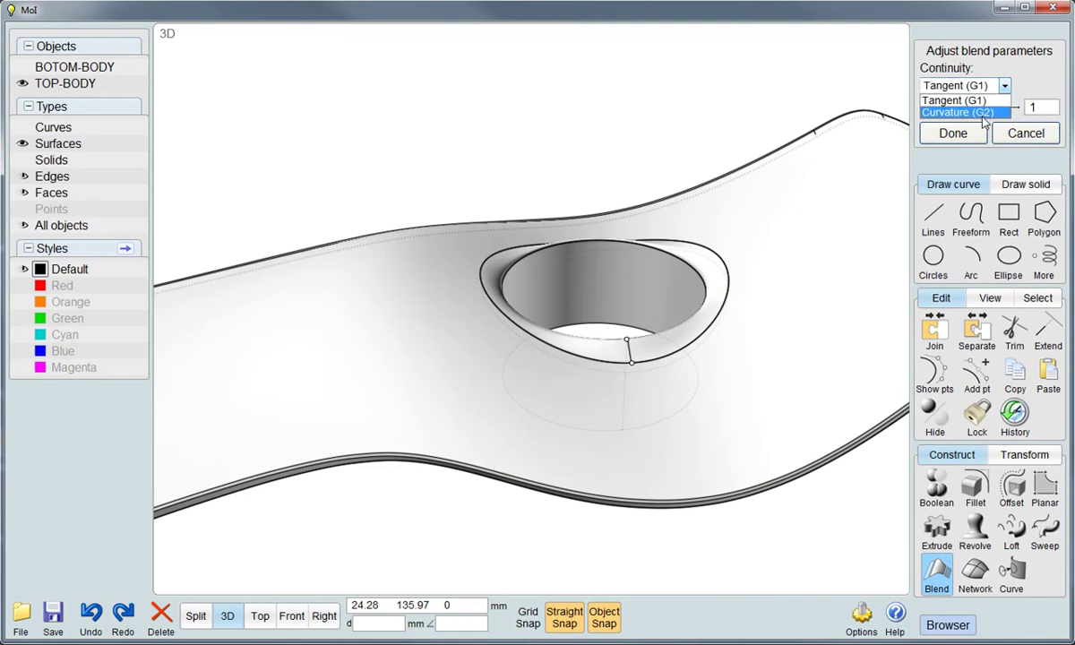
left_click(983, 112)
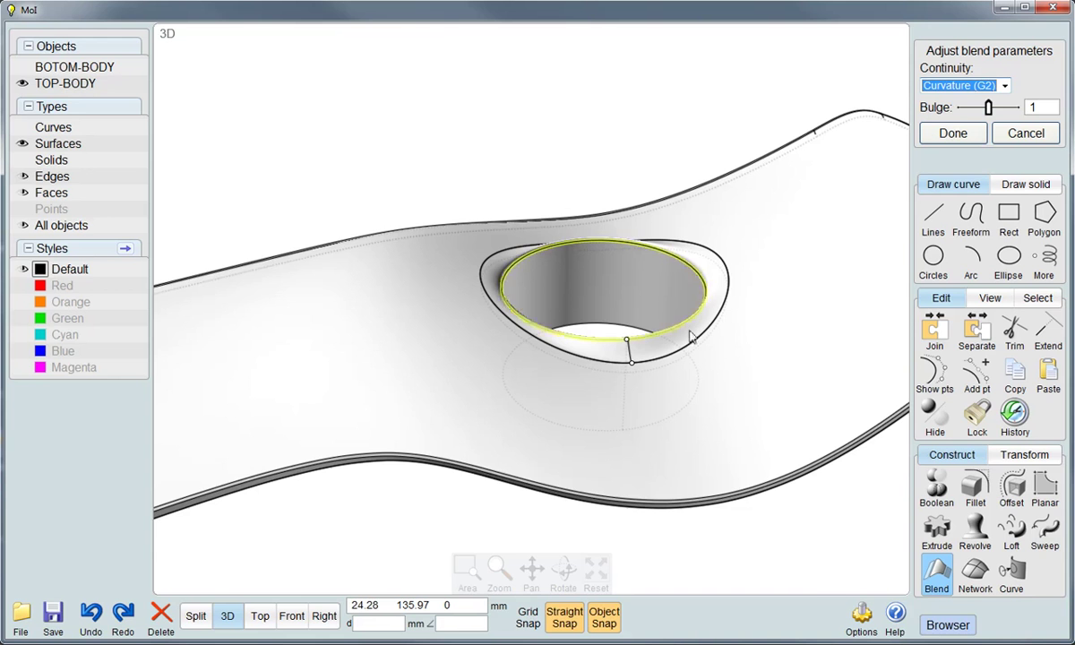
scroll(631, 353, "up", 3)
scroll(753, 381, "up", 3)
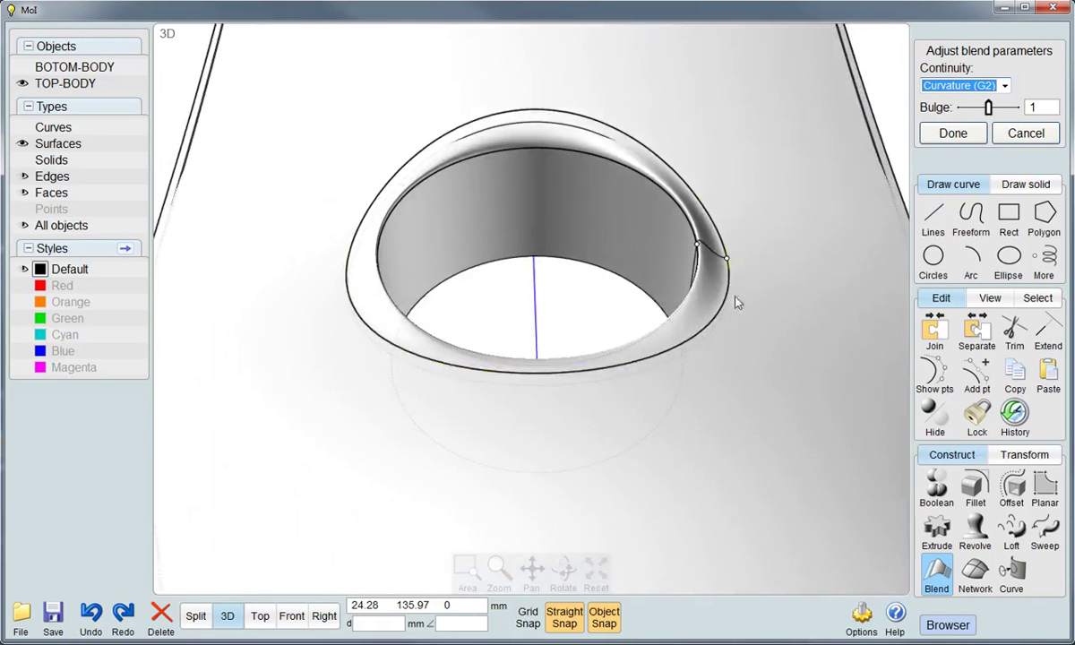
scroll(688, 276, "up", 2)
right_click_drag(706, 316, 695, 295)
right_click_drag(759, 286, 719, 293)
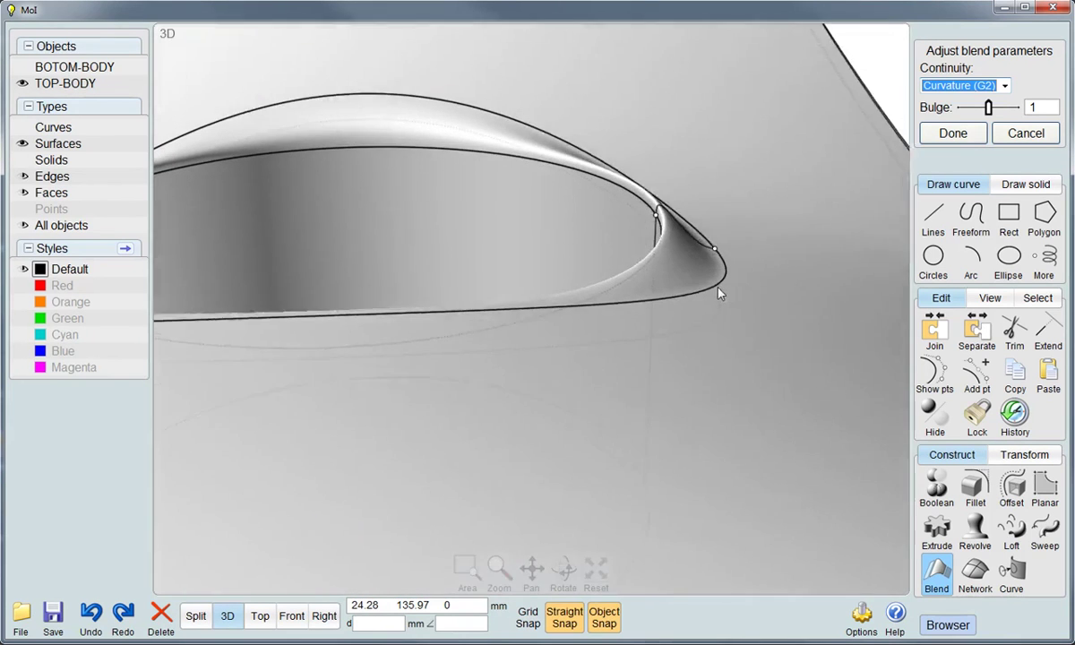
left_click(952, 133)
In the Top view, shrink the opening's cylinder wall to radius 18.6 mm
scroll(580, 326, "down", 3)
mouse_move(731, 343)
right_mouse_down()
mouse_move(609, 352)
mouse_move(483, 339)
mouse_move(403, 391)
mouse_move(367, 383)
mouse_move(360, 353)
mouse_move(334, 350)
mouse_move(364, 399)
right_mouse_up()
left_click(477, 363)
left_click(460, 271)
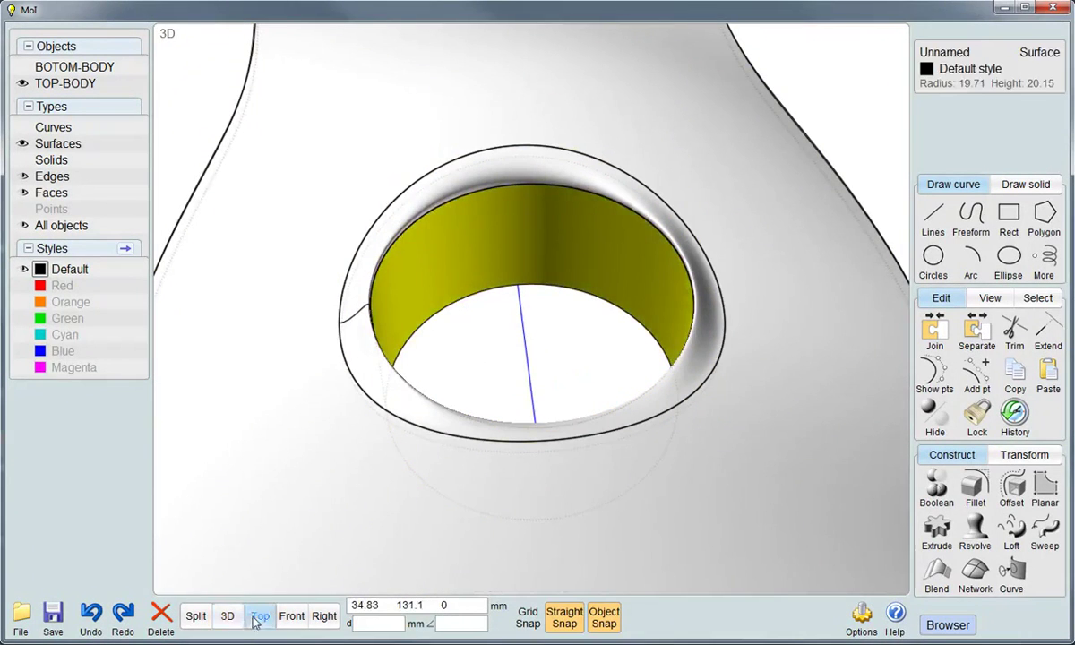
left_click(258, 617)
key("Escape")
left_click_drag(660, 165, 647, 184)
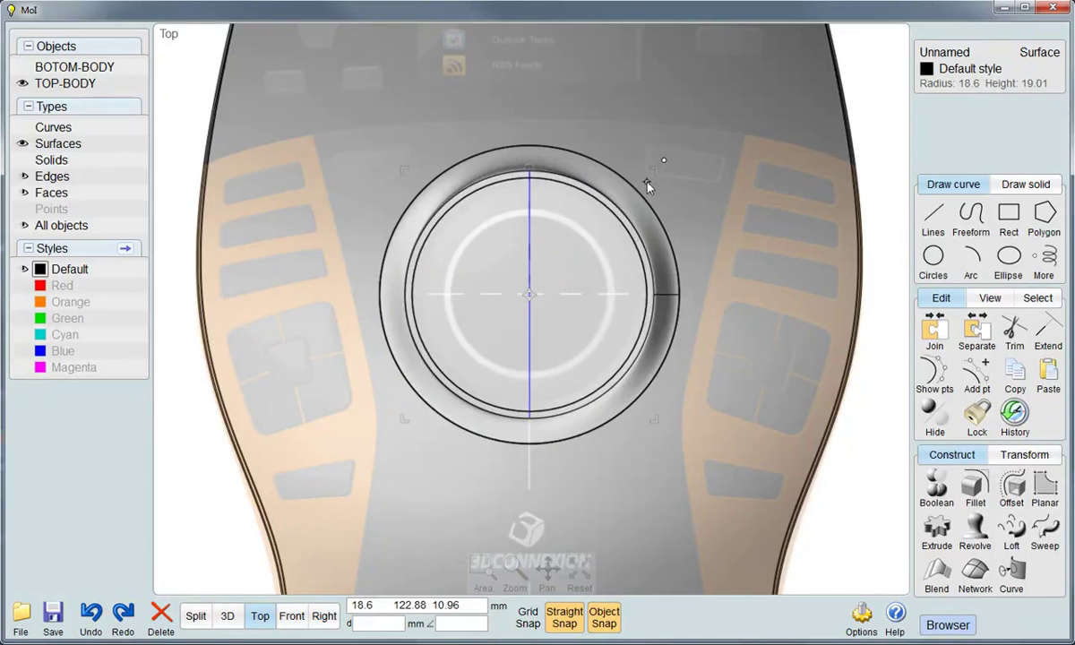
left_click(227, 616)
mouse_move(588, 387)
right_mouse_down()
mouse_move(813, 262)
mouse_move(635, 296)
mouse_move(657, 299)
mouse_move(573, 283)
right_mouse_up()
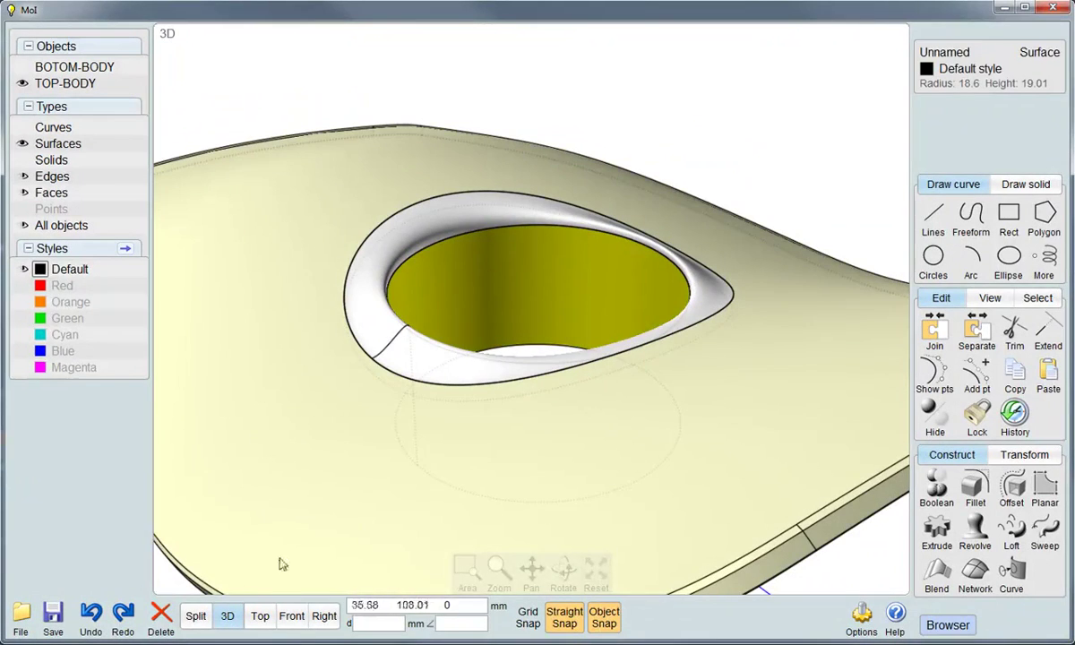
Blend between the opening's inner and outer edge loops
key("Escape")
left_click(549, 232)
left_click(542, 231)
right_click_drag(540, 234, 567, 126)
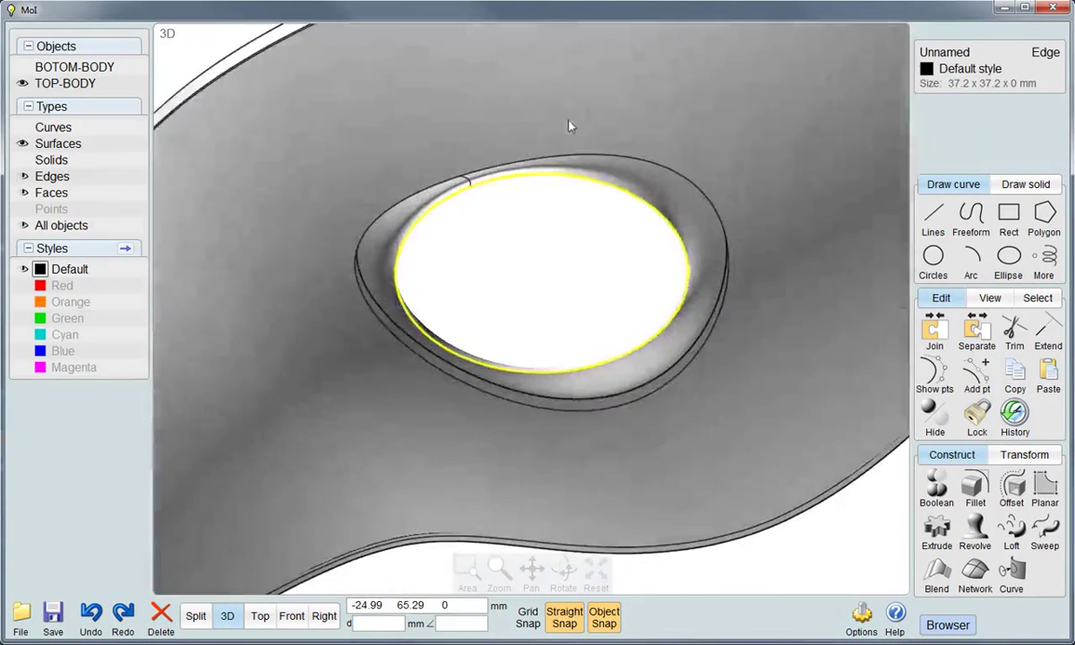
left_click(618, 411)
mouse_move(636, 343)
right_mouse_down()
mouse_move(654, 401)
mouse_move(739, 469)
right_mouse_up()
left_click(937, 578)
mouse_move(667, 421)
right_mouse_down()
mouse_move(662, 283)
mouse_move(653, 351)
mouse_move(681, 323)
right_mouse_up()
scroll(653, 351, "up", 2)
left_click(967, 135)
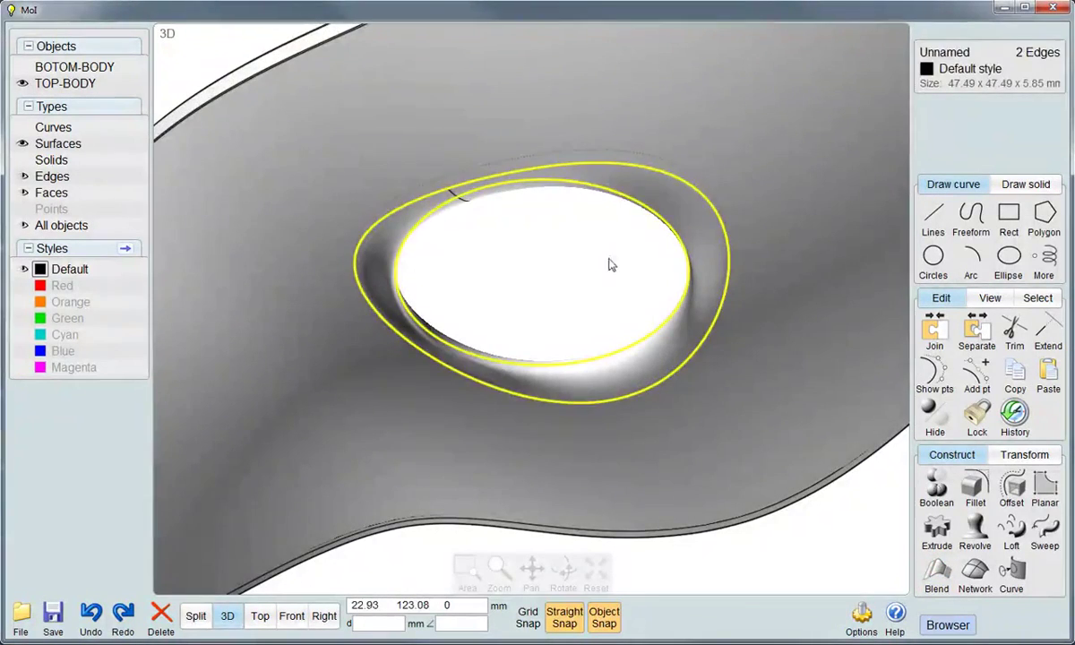
Join the body and both blend surfaces into one solid
left_click(647, 204)
left_click(683, 232)
left_click(737, 247)
mouse_move(737, 247)
right_mouse_down()
mouse_move(647, 195)
mouse_move(674, 366)
right_mouse_up()
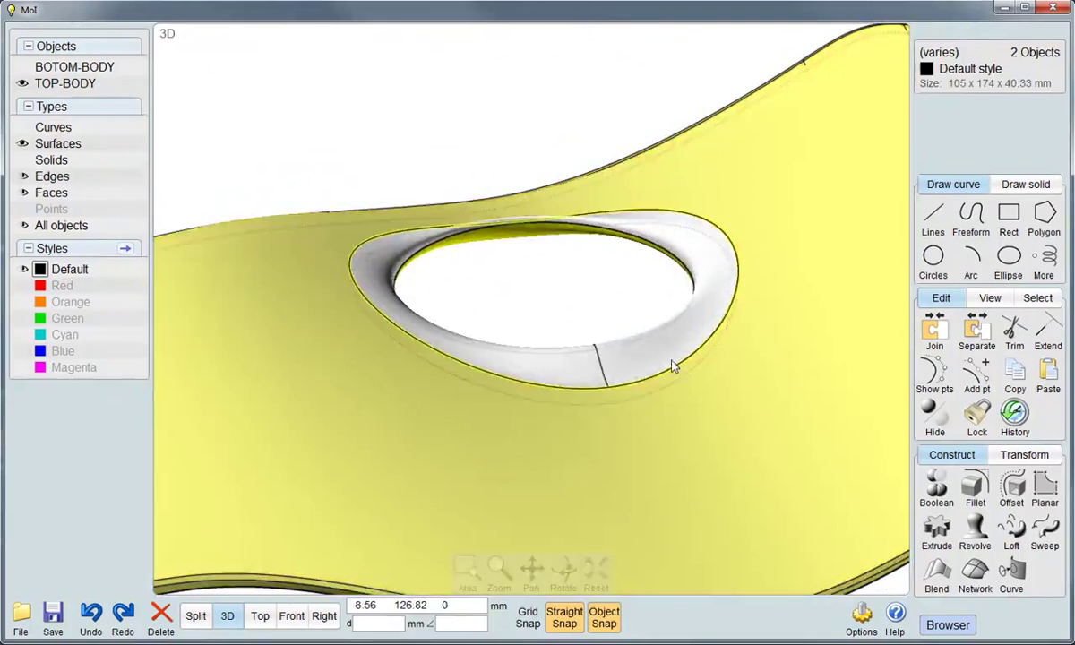
left_click(673, 366)
left_click(942, 336)
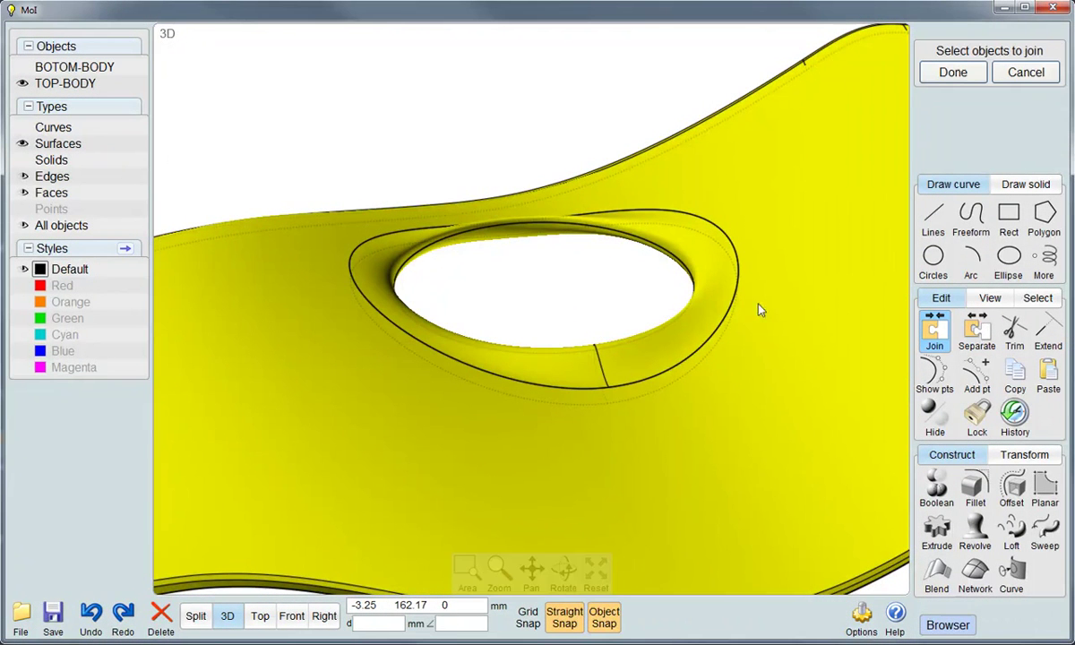
right_click(758, 305)
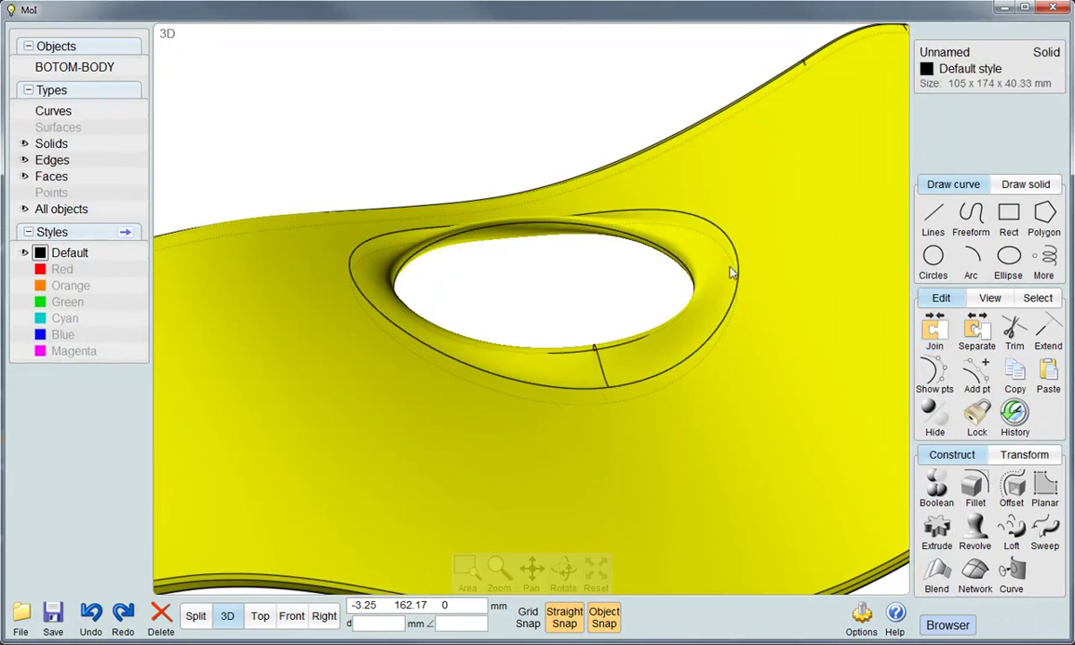
Rename the joined solid to 'TOP-BODY'
left_click(540, 120)
mouse_move(626, 298)
right_mouse_down()
mouse_move(694, 311)
mouse_move(708, 269)
right_mouse_up()
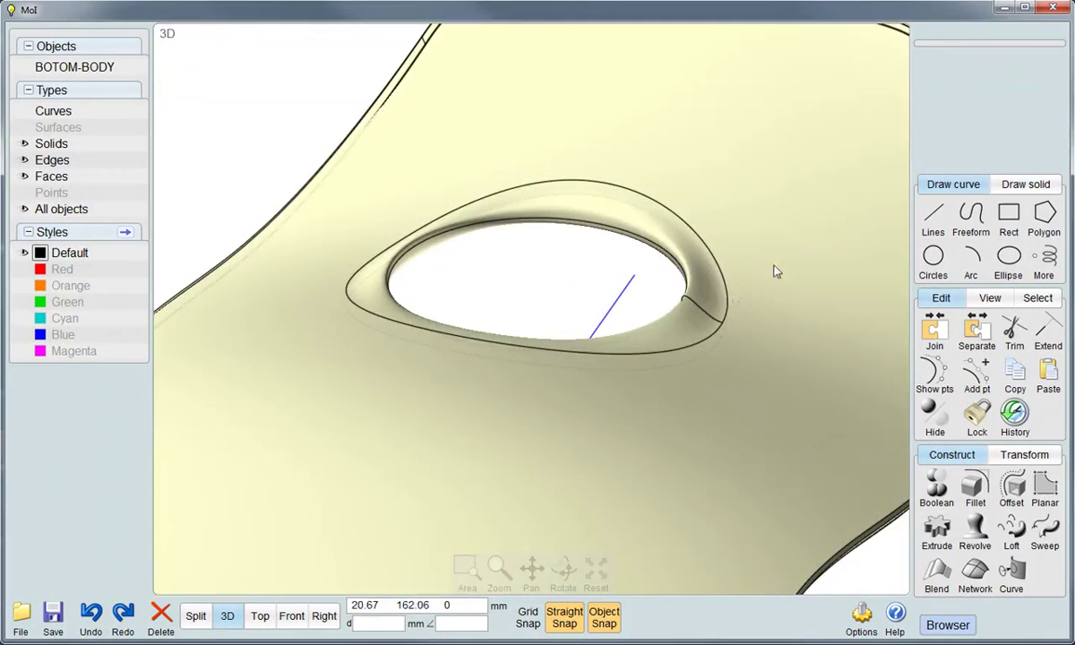
left_click(727, 255)
left_click(944, 52)
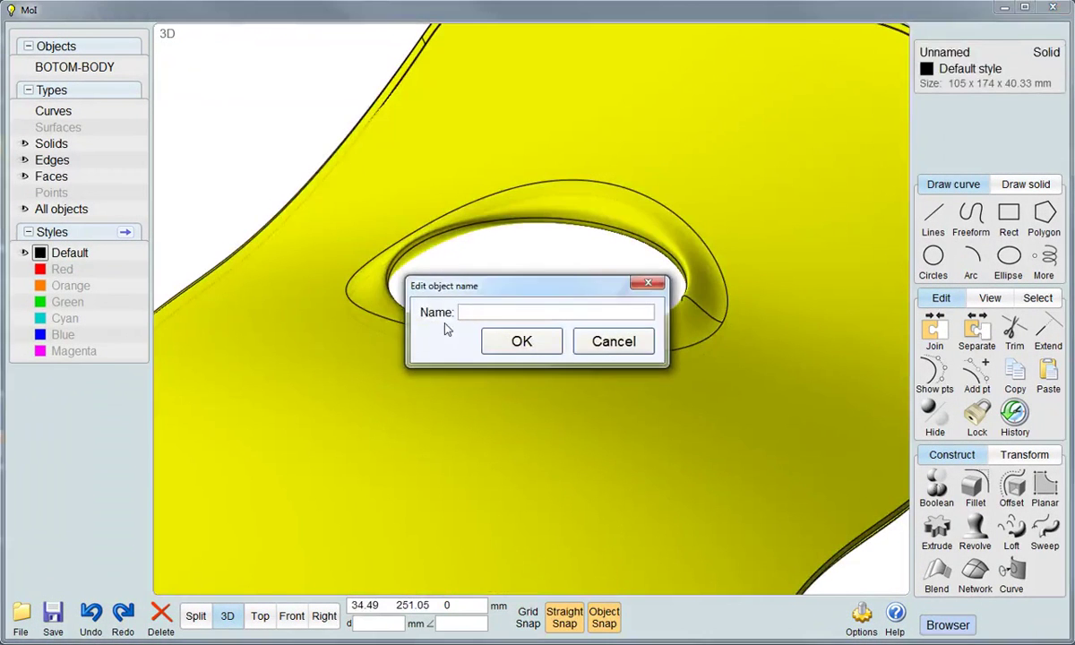
type("TOP-BODY")
left_click(521, 348)
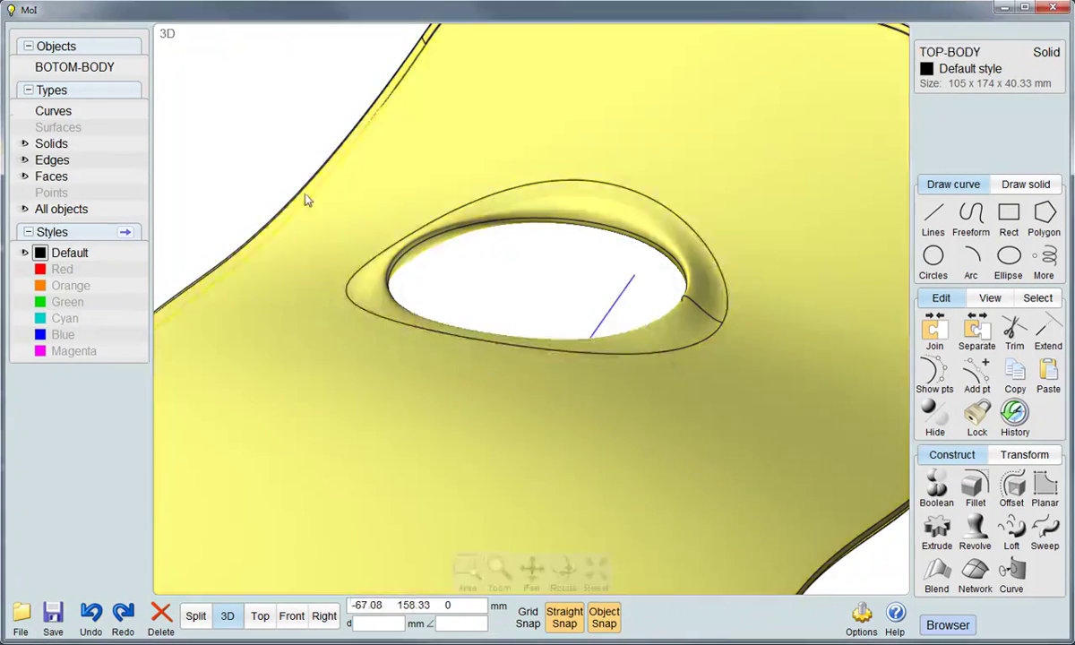
mouse_move(397, 328)
right_mouse_down()
mouse_move(413, 346)
mouse_move(392, 427)
mouse_move(397, 386)
right_mouse_up()
In the Right view, start a control-point curve at the puck's top centre, running across its top edge
key("Escape")
scroll(729, 515, "down", 5)
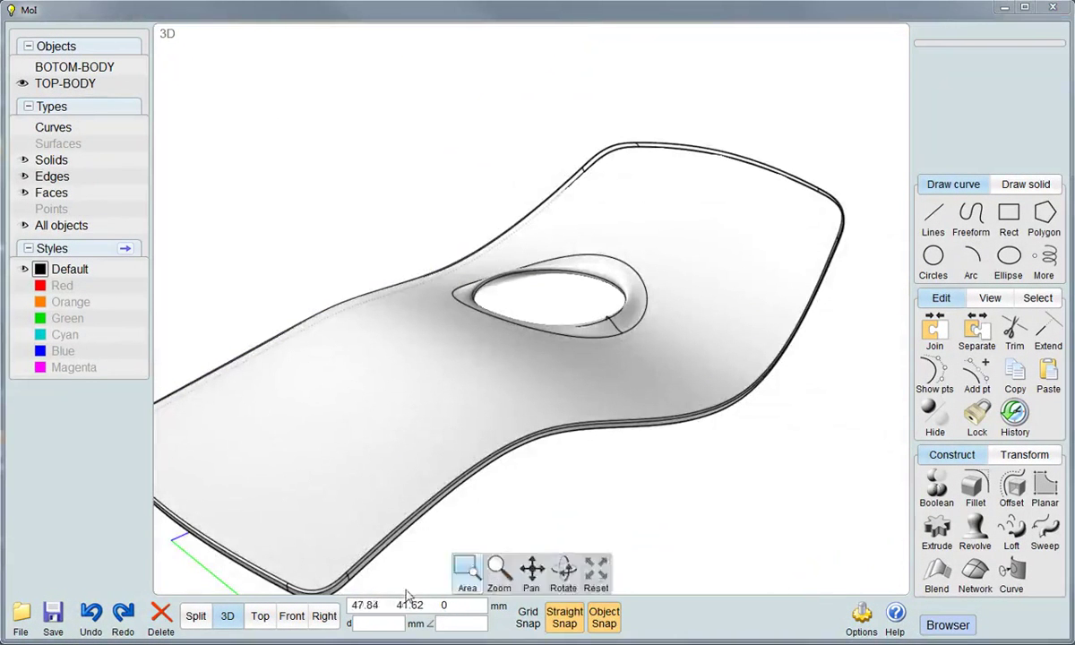
left_click(324, 616)
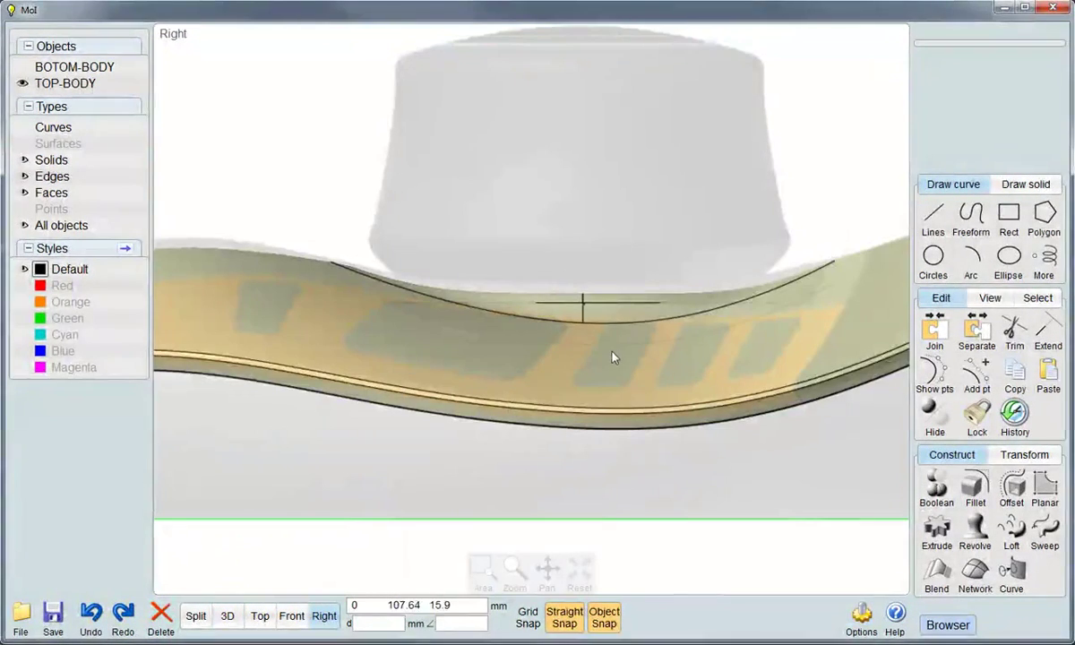
left_click(970, 218)
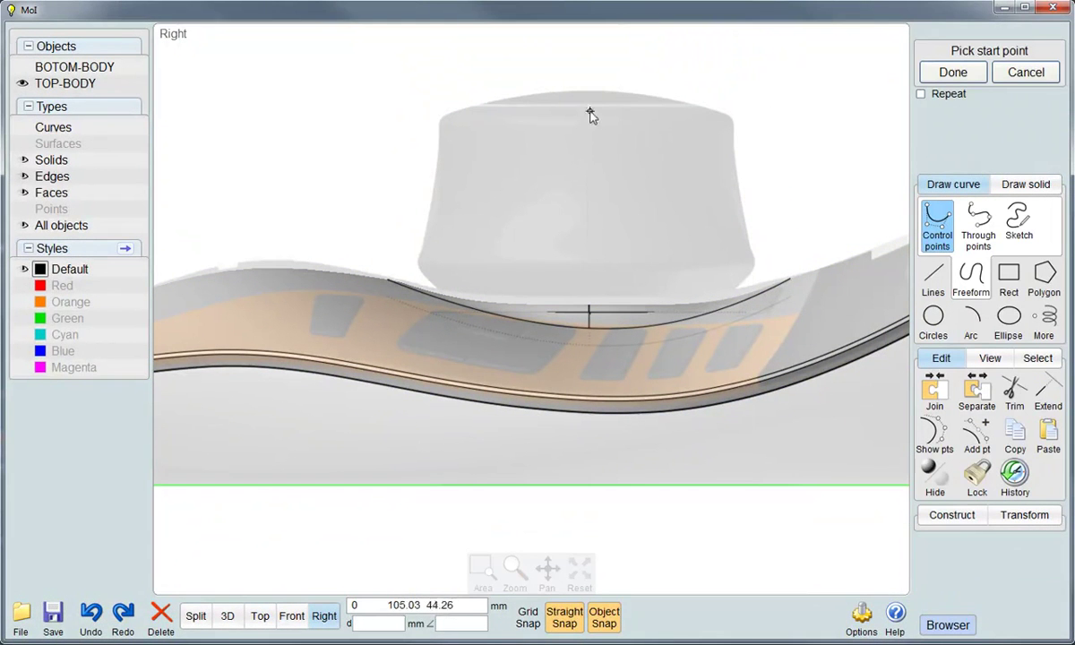
scroll(591, 114, "up", 2)
scroll(600, 112, "up", 2)
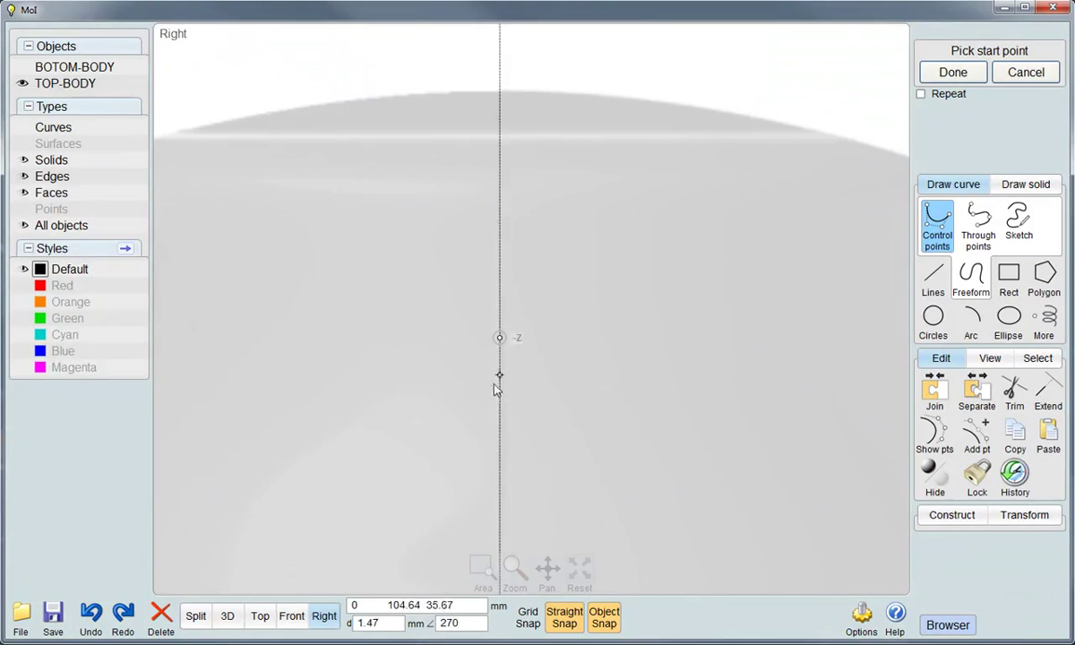
left_click(500, 92)
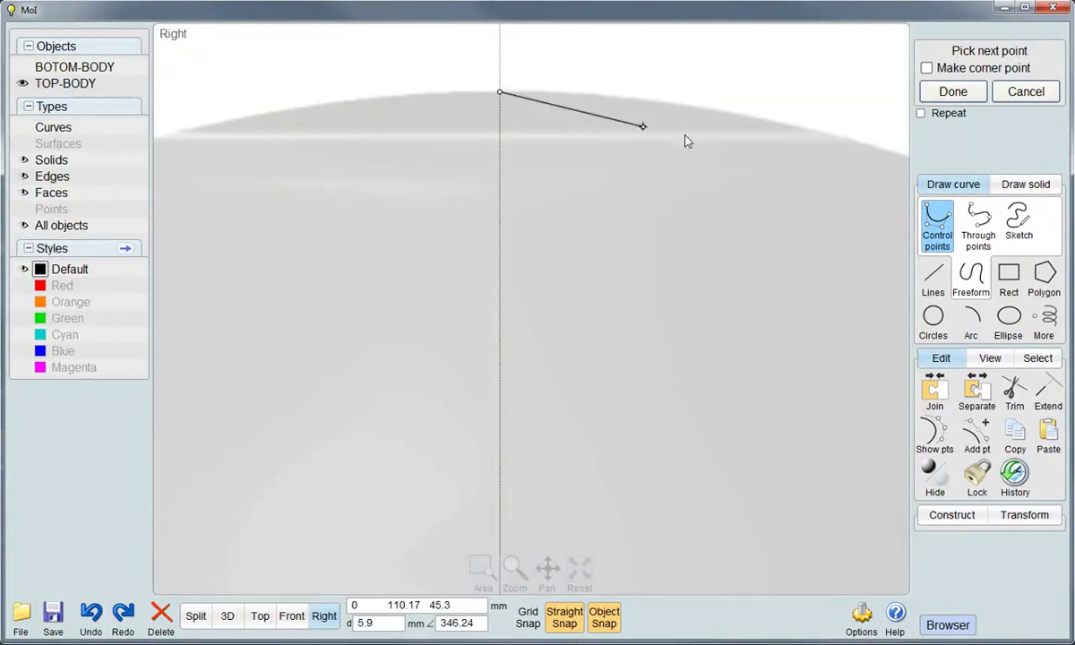
left_click(710, 93)
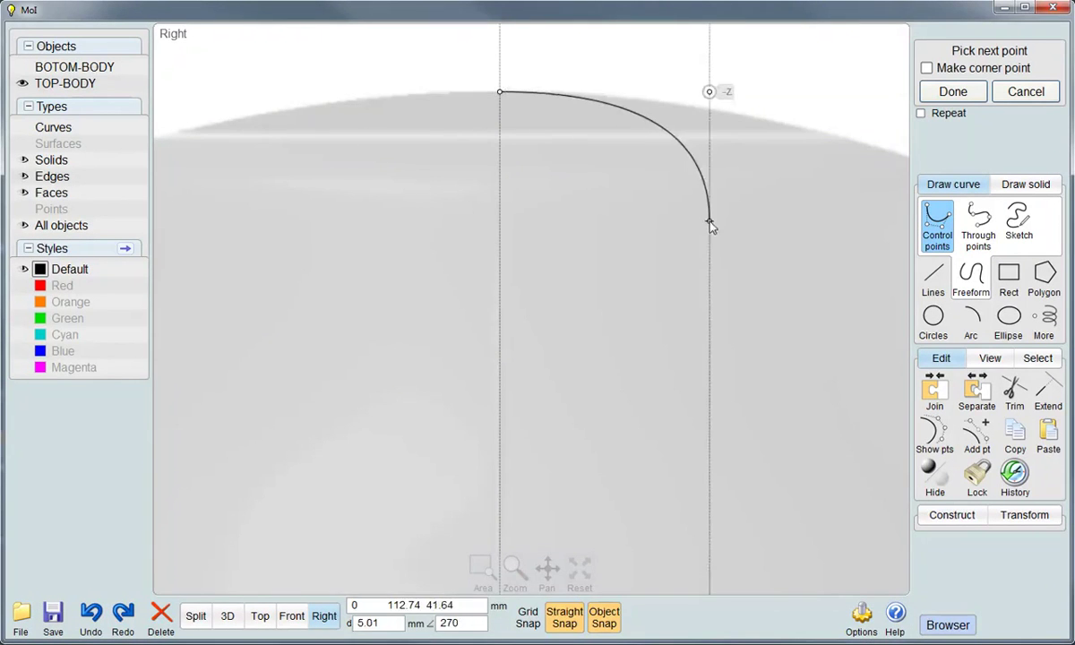
scroll(744, 259, "down", 2)
scroll(627, 224, "up", 1)
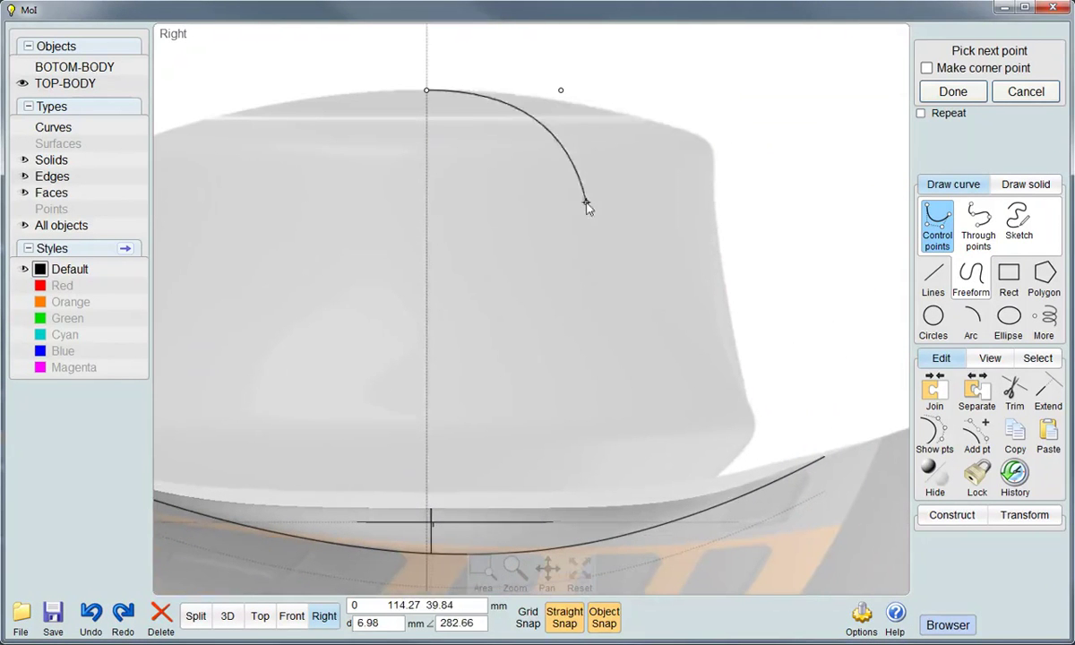
left_click(703, 136)
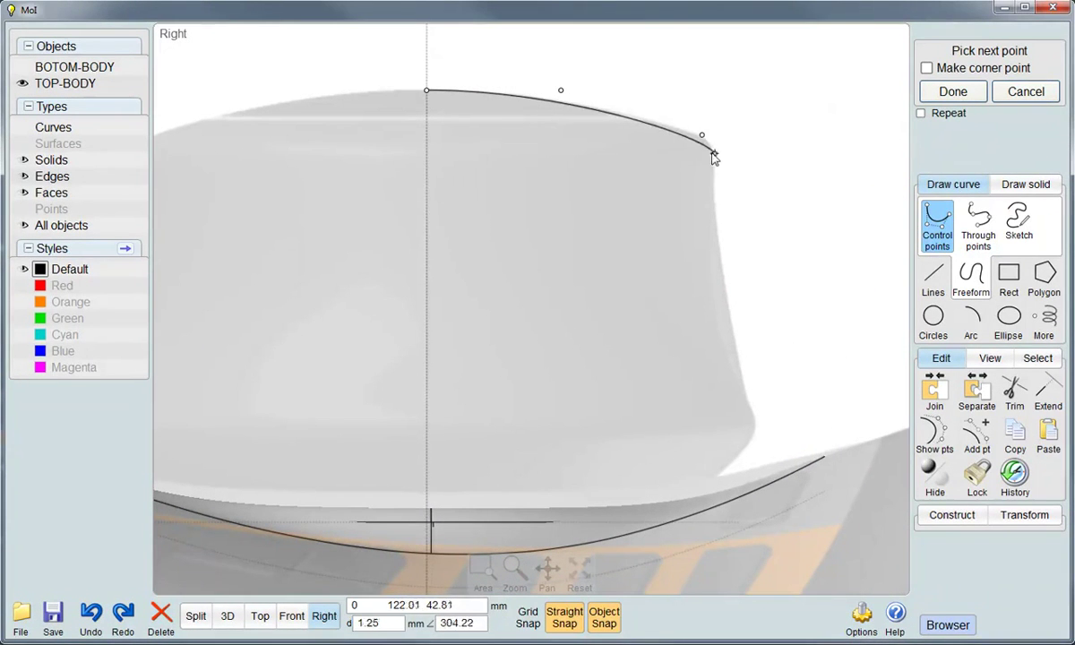
left_click(713, 154)
Continue the profile down the flared side to the body surface and finish the curve
left_click(714, 301)
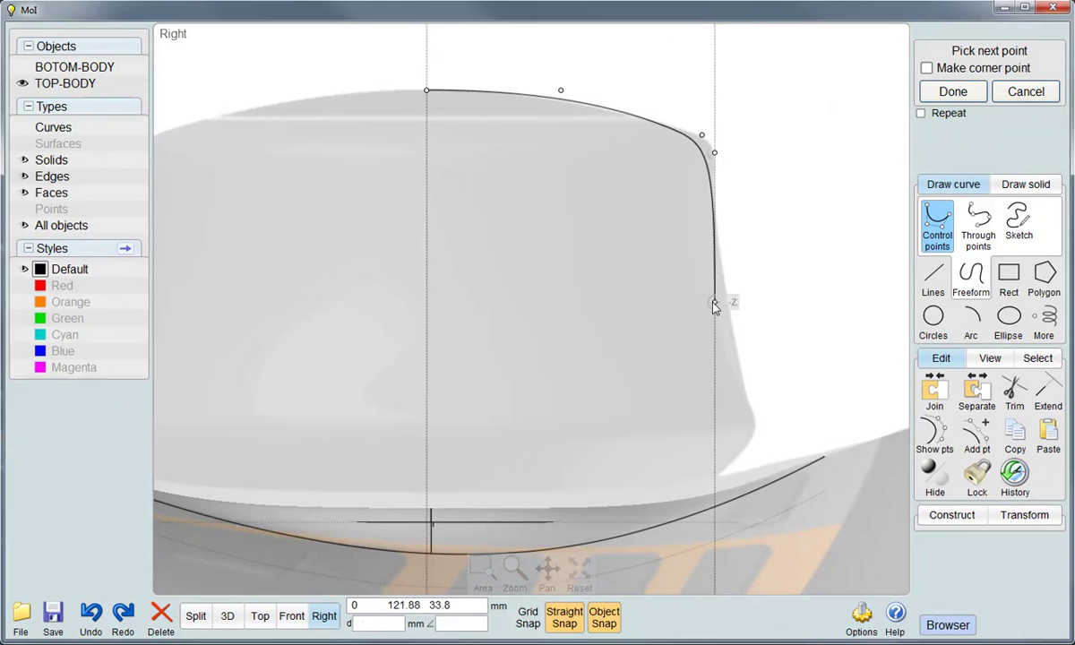
right_click_drag(726, 364, 665, 328)
scroll(664, 328, "up", 1)
scroll(676, 340, "up", 3)
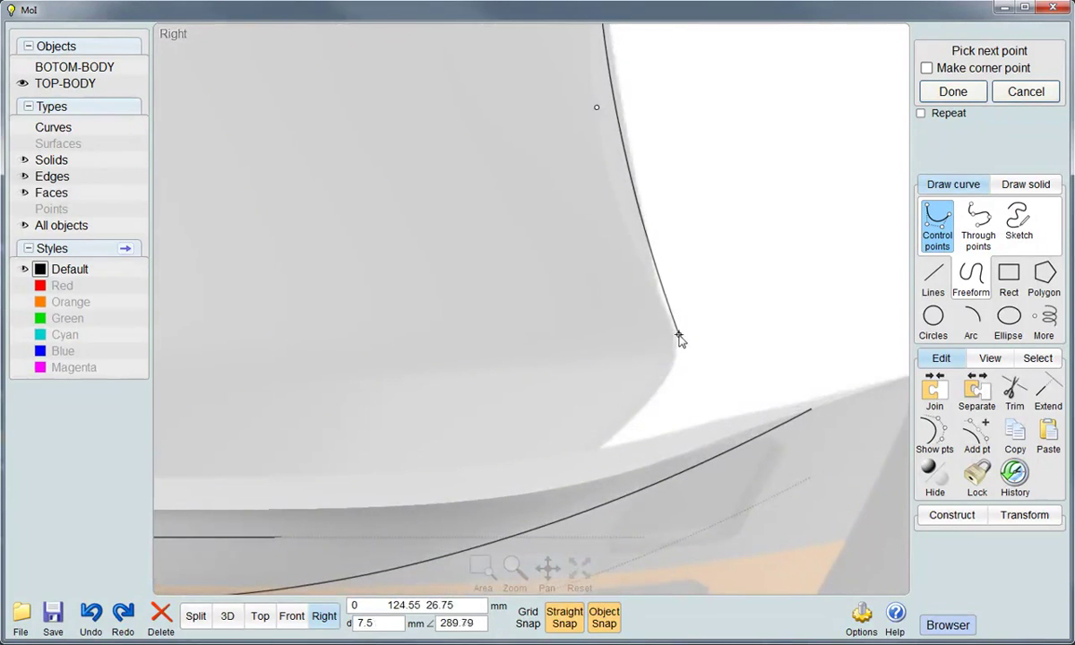
left_click(678, 337)
left_click(678, 377)
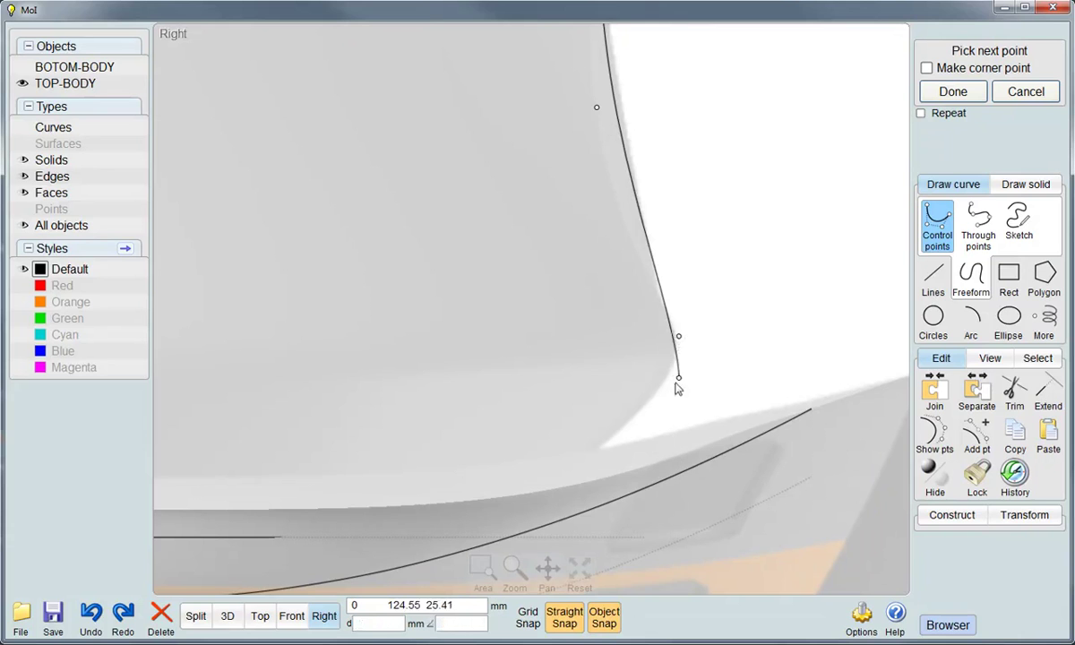
right_click_drag(574, 475, 722, 320)
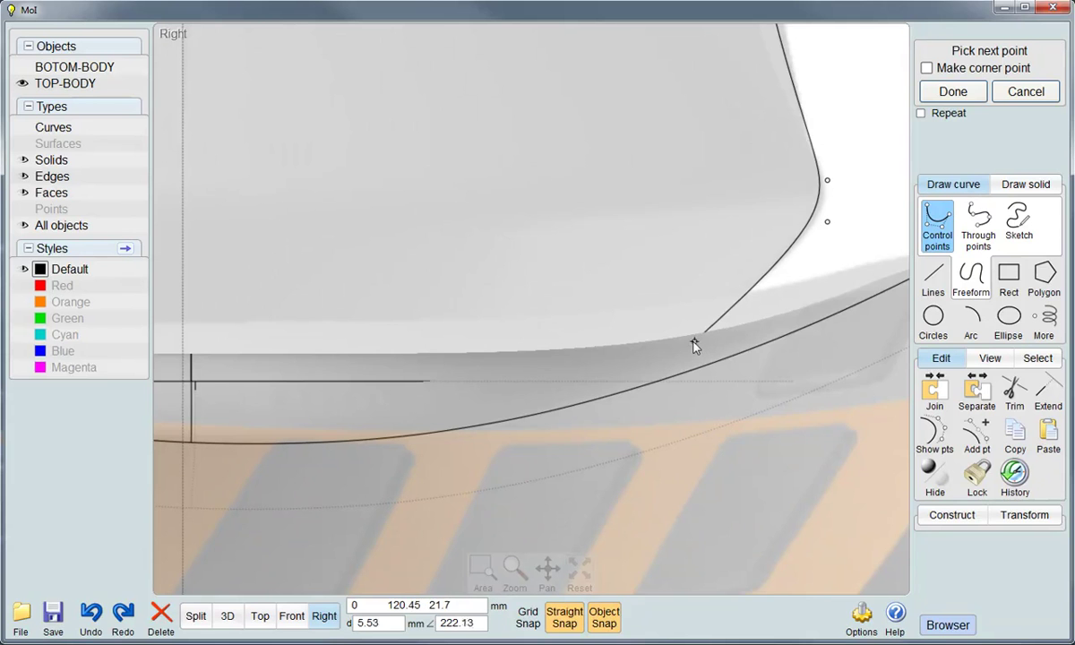
left_click(694, 343)
right_click(635, 344)
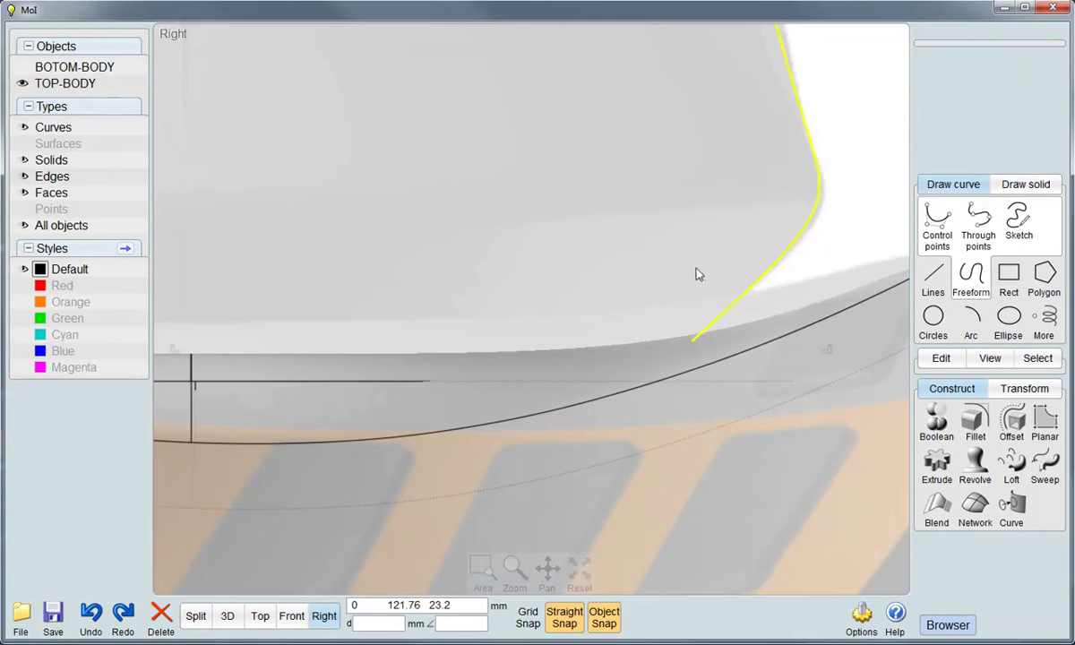
scroll(697, 276, "down", 3)
scroll(645, 206, "up", 2)
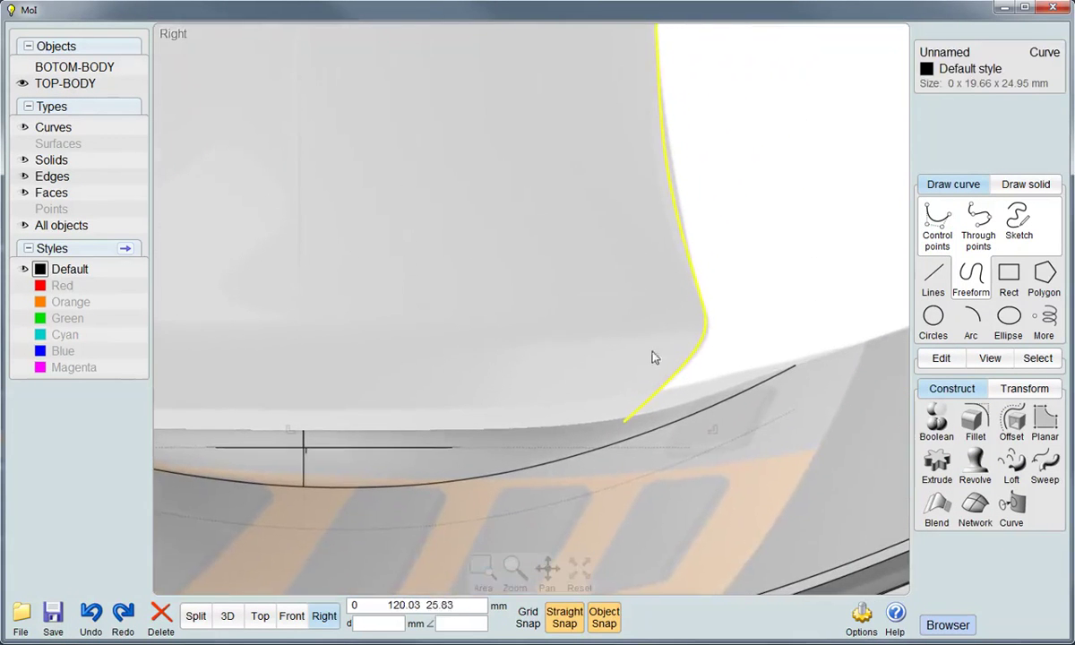
Show the curve's control points and move the flare-corner point slightly left
left_click(941, 359)
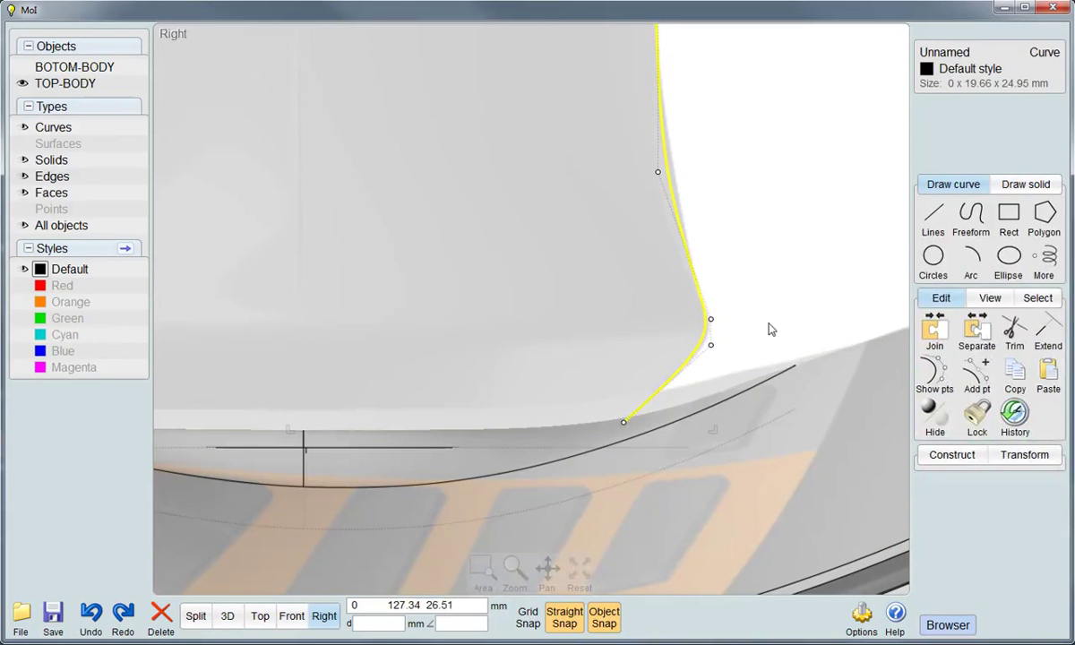
scroll(734, 354, "up", 2)
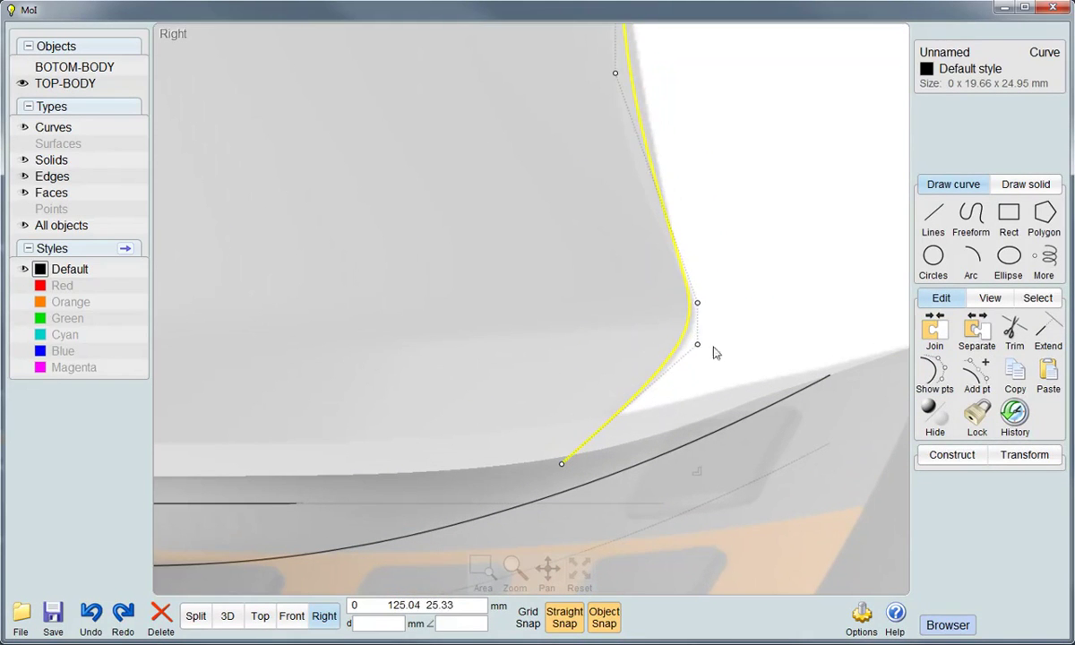
left_click(697, 345)
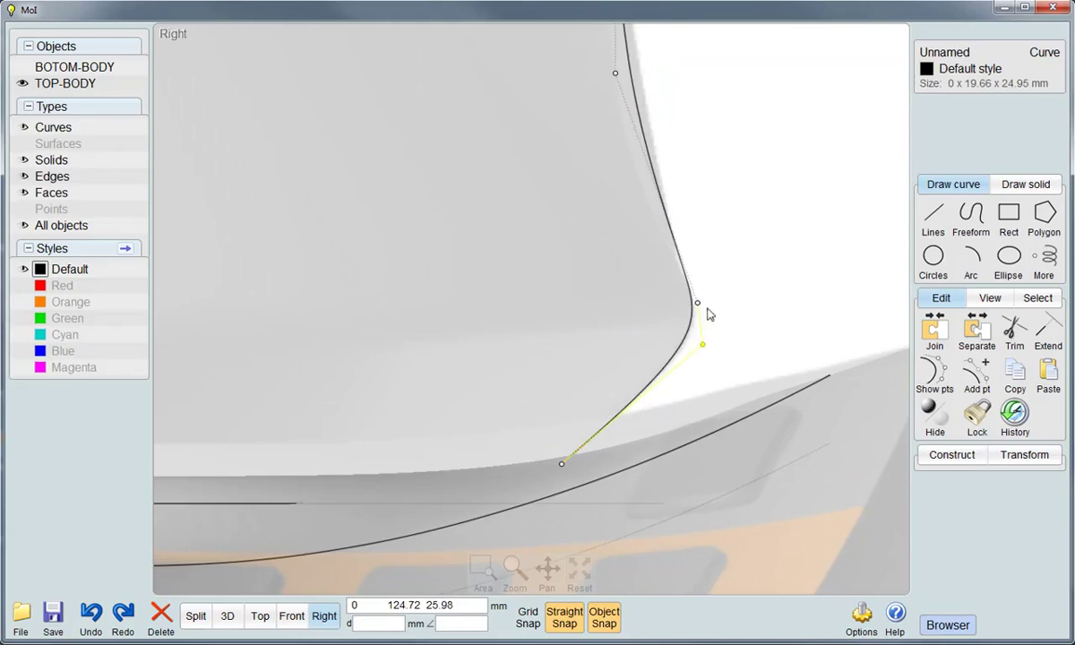
scroll(732, 220, "down", 2)
right_click_drag(707, 164, 684, 343)
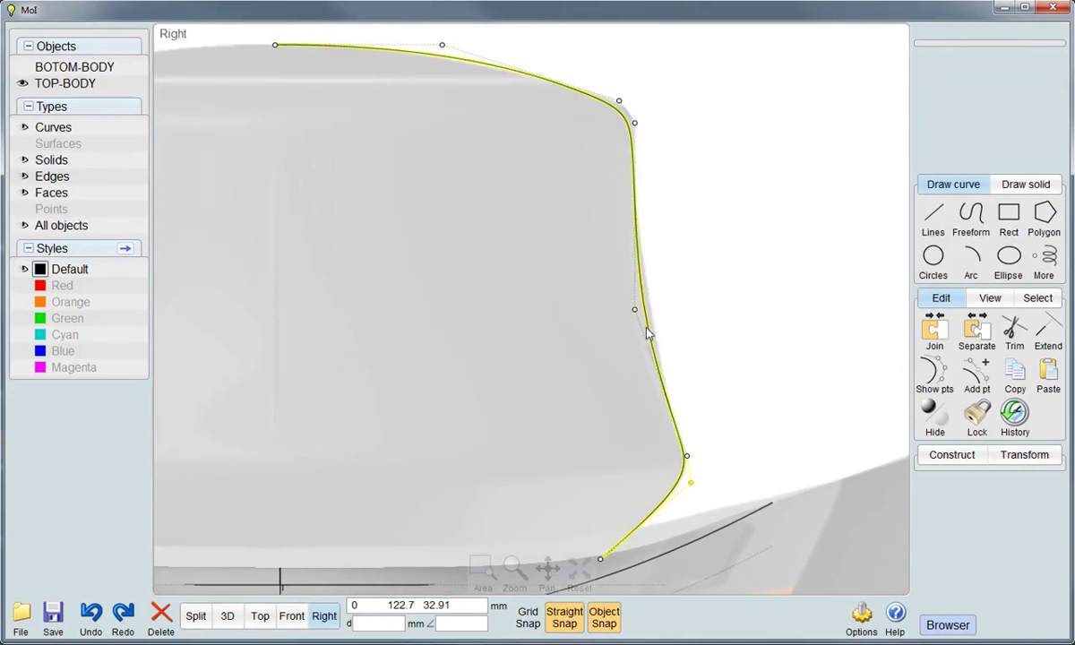
left_click_drag(635, 310, 627, 316)
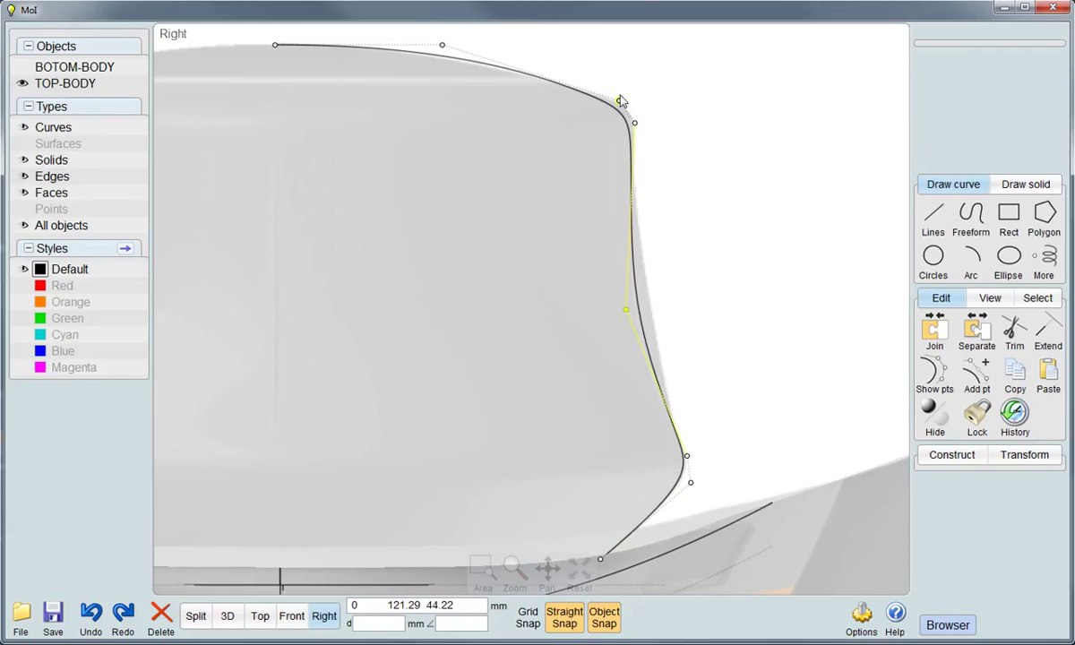
Adjust the top points to round the puck's edge and flatten its top
scroll(621, 101, "up", 1)
left_click_drag(627, 104, 643, 104)
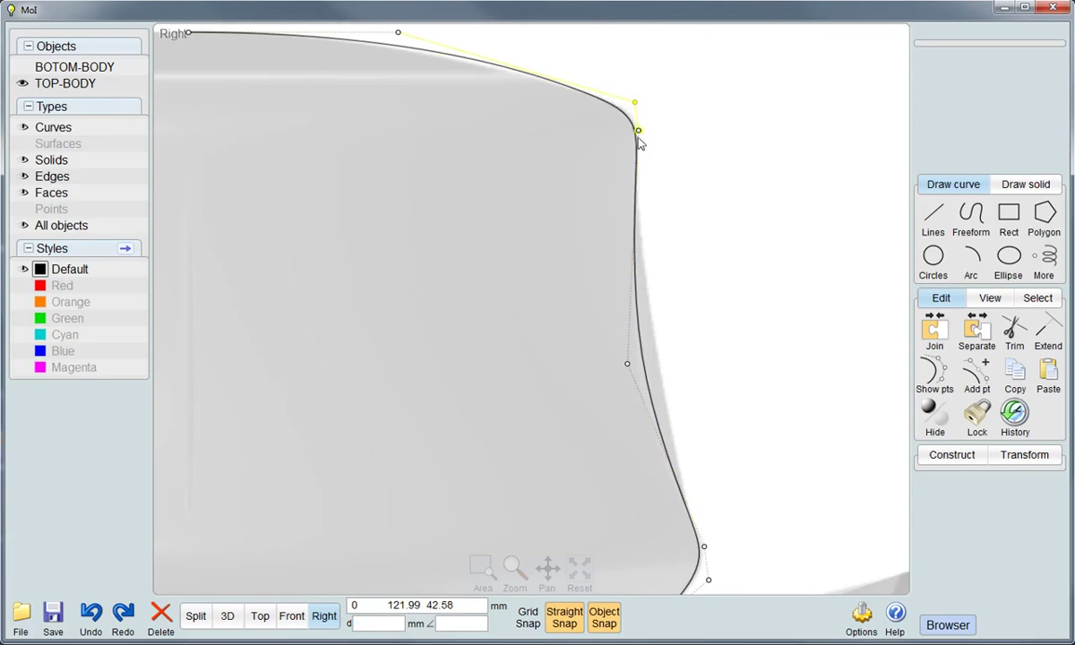
scroll(712, 146, "down", 1)
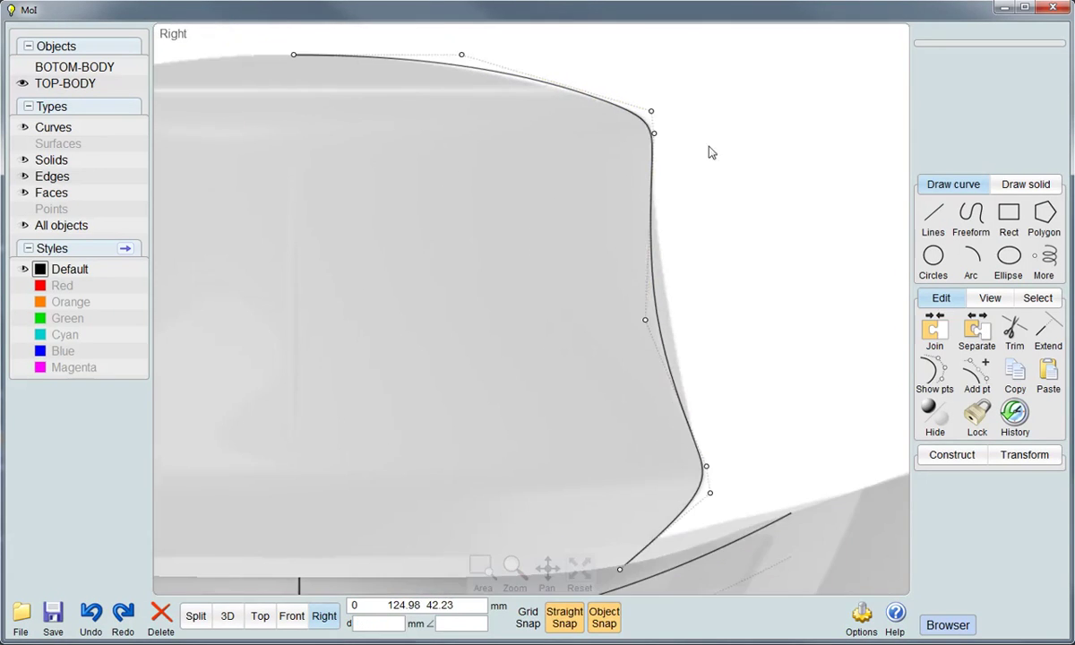
left_click_drag(453, 57, 441, 58)
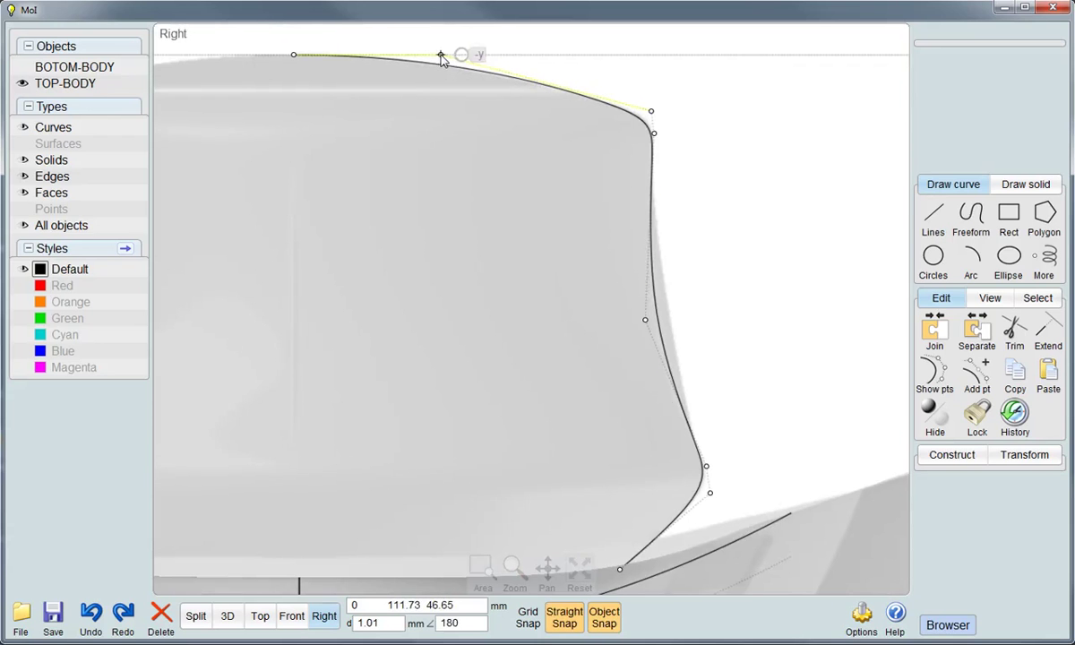
scroll(770, 202, "down", 1)
scroll(770, 201, "down", 1)
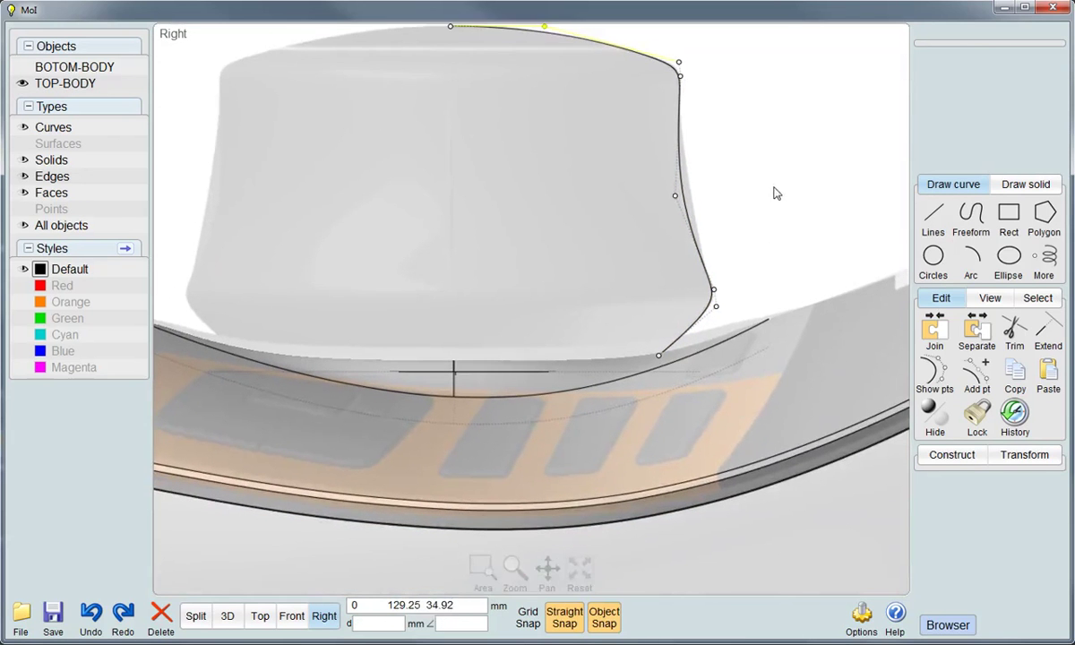
scroll(770, 197, "down", 1)
left_click(730, 185)
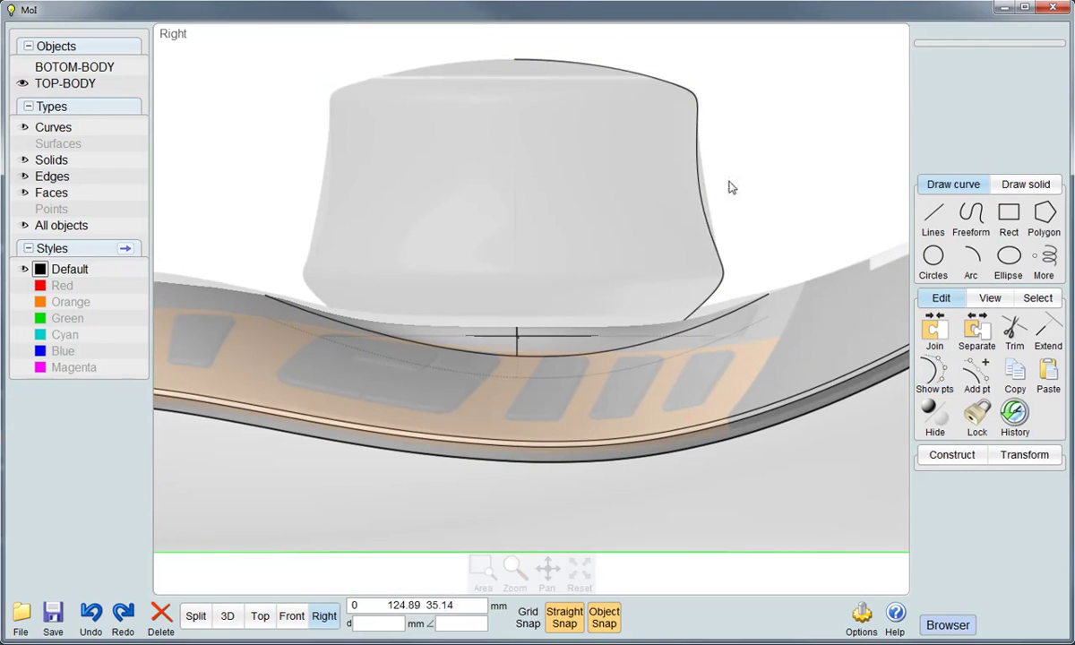
Revolve the profile curve around the vertical axis into the puck, then delete the curve
left_click(697, 215)
left_click(226, 615)
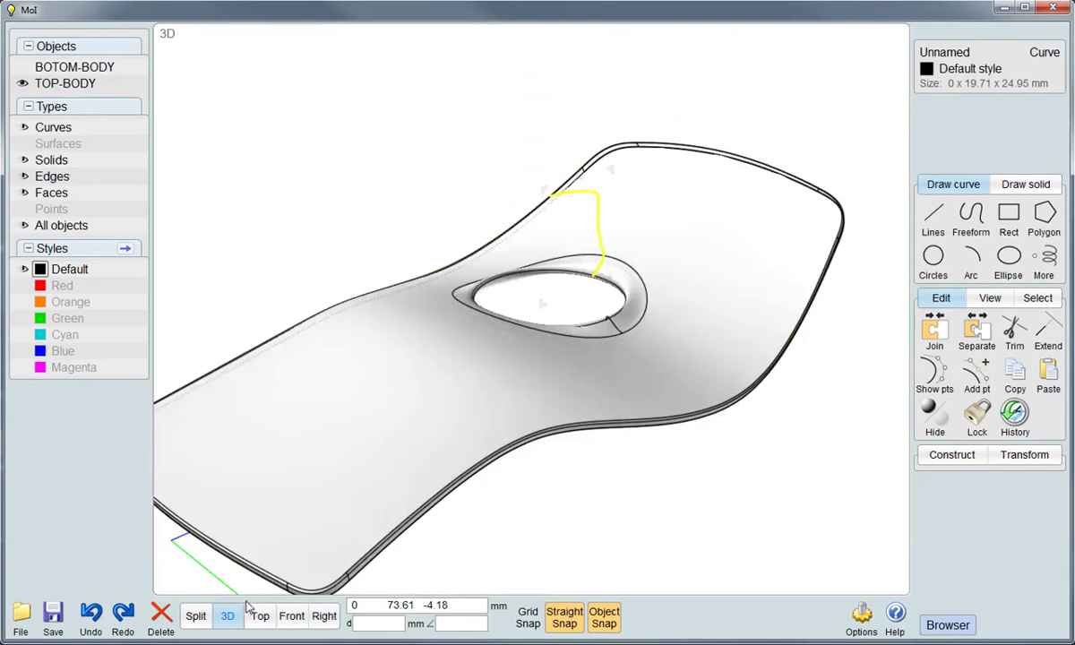
right_click_drag(582, 349, 522, 365)
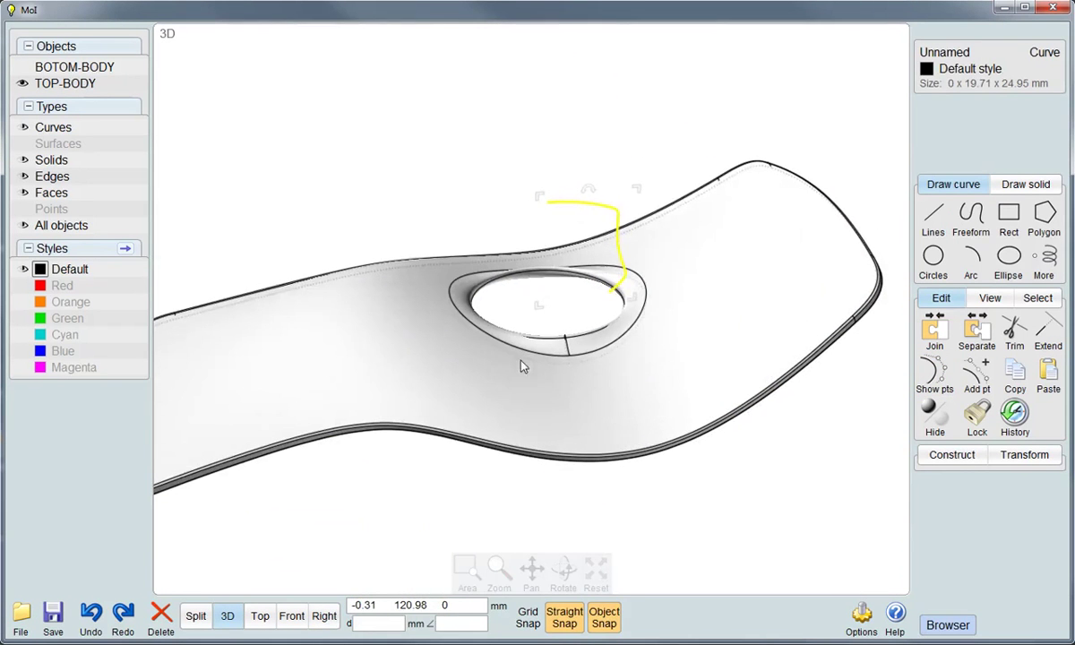
left_click(952, 454)
left_click(975, 532)
left_click(549, 204)
left_click(551, 137)
mouse_move(449, 160)
right_mouse_down()
mouse_move(466, 173)
mouse_move(414, 184)
mouse_move(467, 199)
right_mouse_up()
left_click(616, 223)
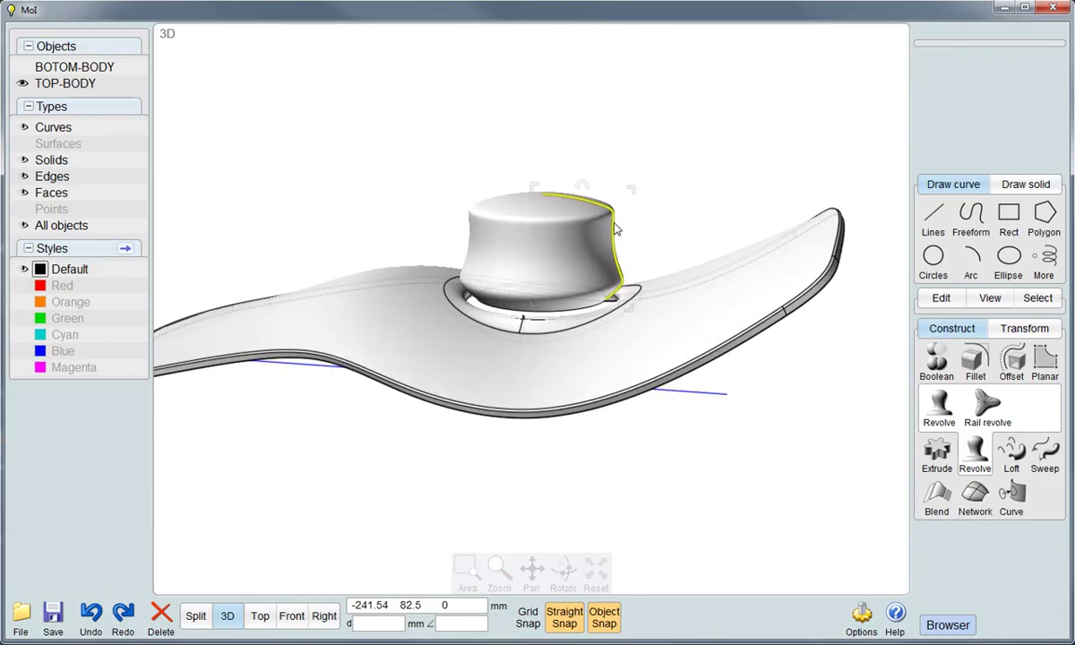
left_click(173, 627)
mouse_move(435, 376)
right_mouse_down()
mouse_move(495, 293)
mouse_move(548, 266)
mouse_move(537, 279)
right_mouse_up()
Extrude the puck's base face into a 3.47 mm capped disc
left_click(539, 278)
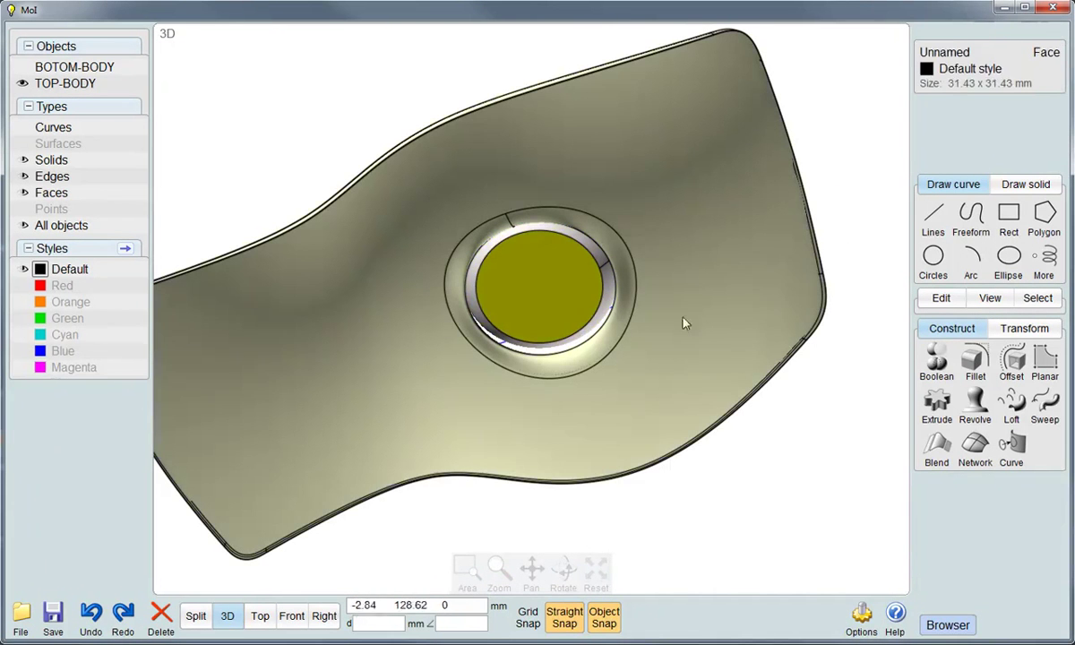
left_click(937, 408)
right_click_drag(488, 292, 494, 333)
left_click(926, 90)
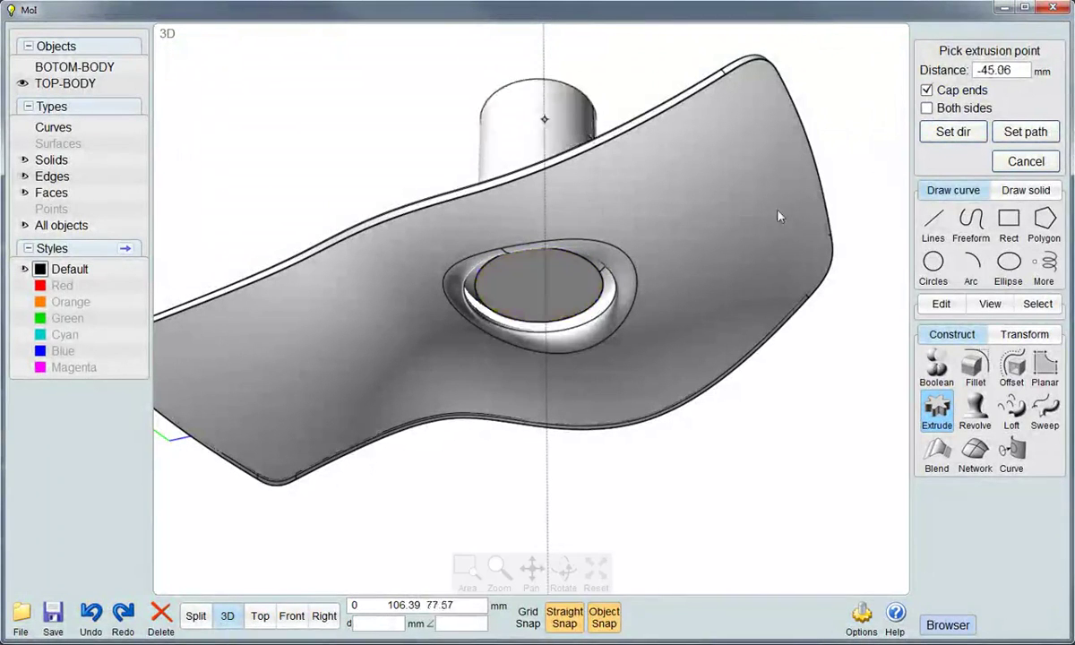
left_click(576, 297)
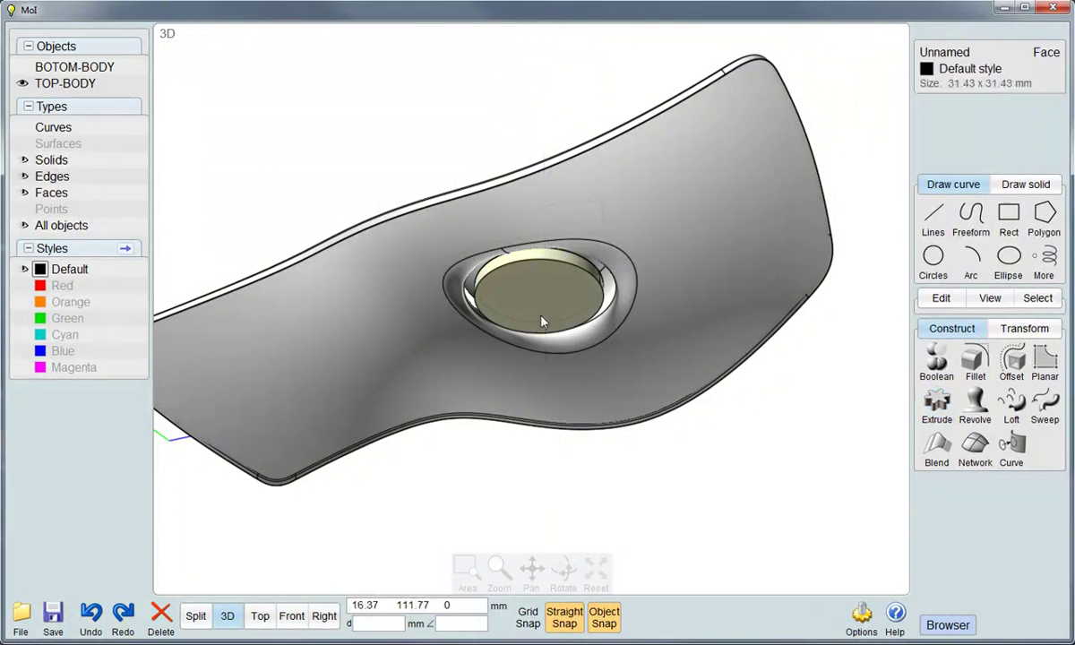
Switch to the Bottom view and start scaling the disc around its centre
left_click(259, 616)
left_click(260, 616)
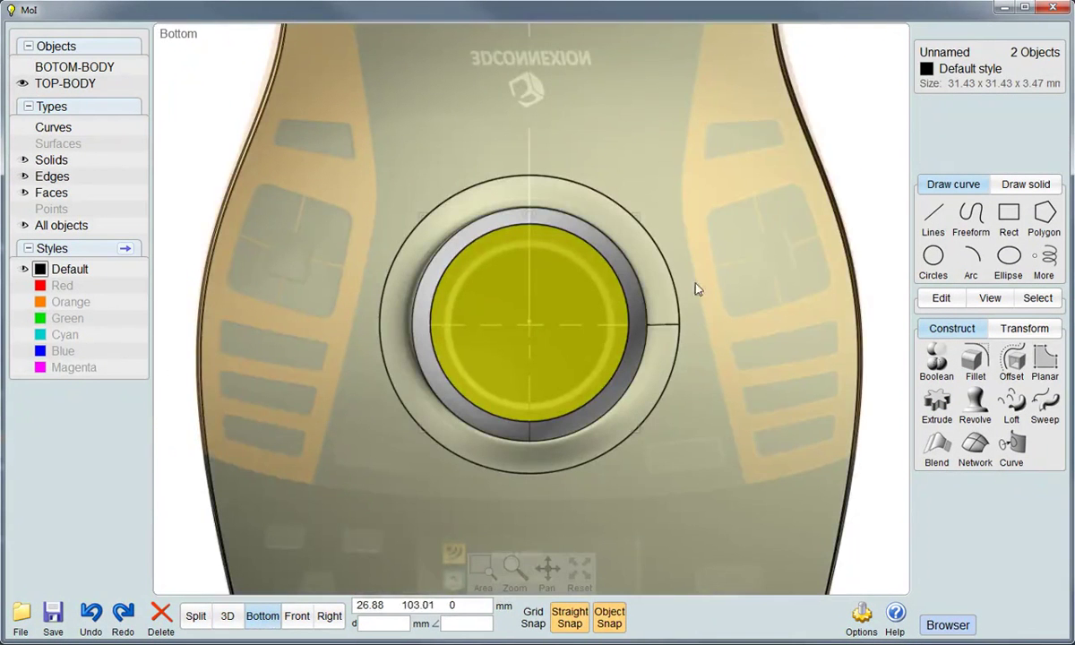
left_click(648, 207)
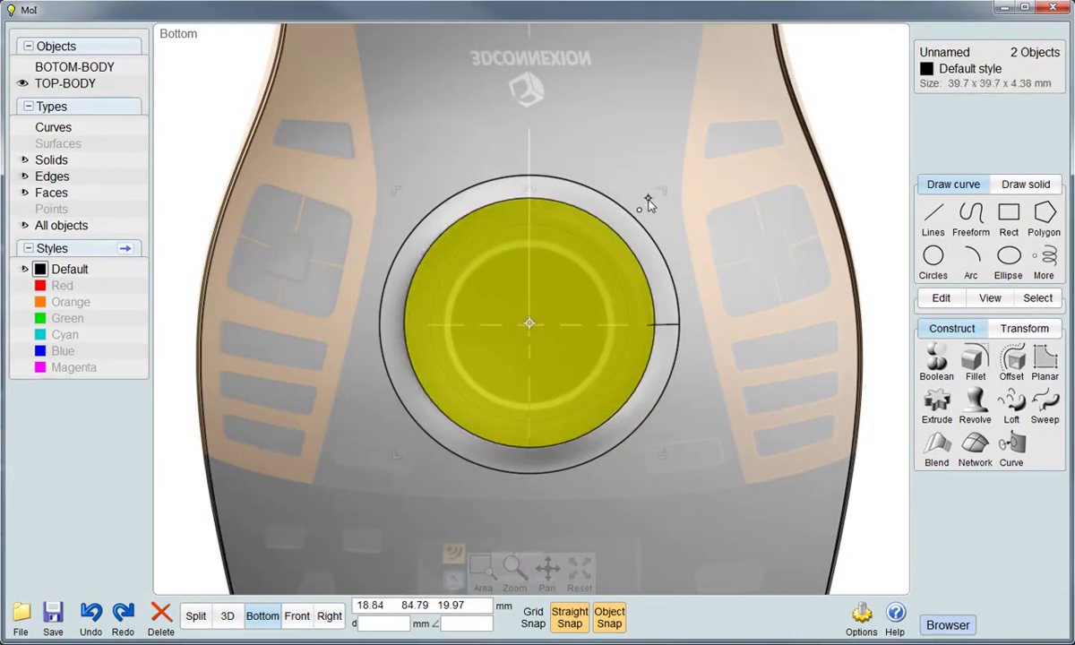
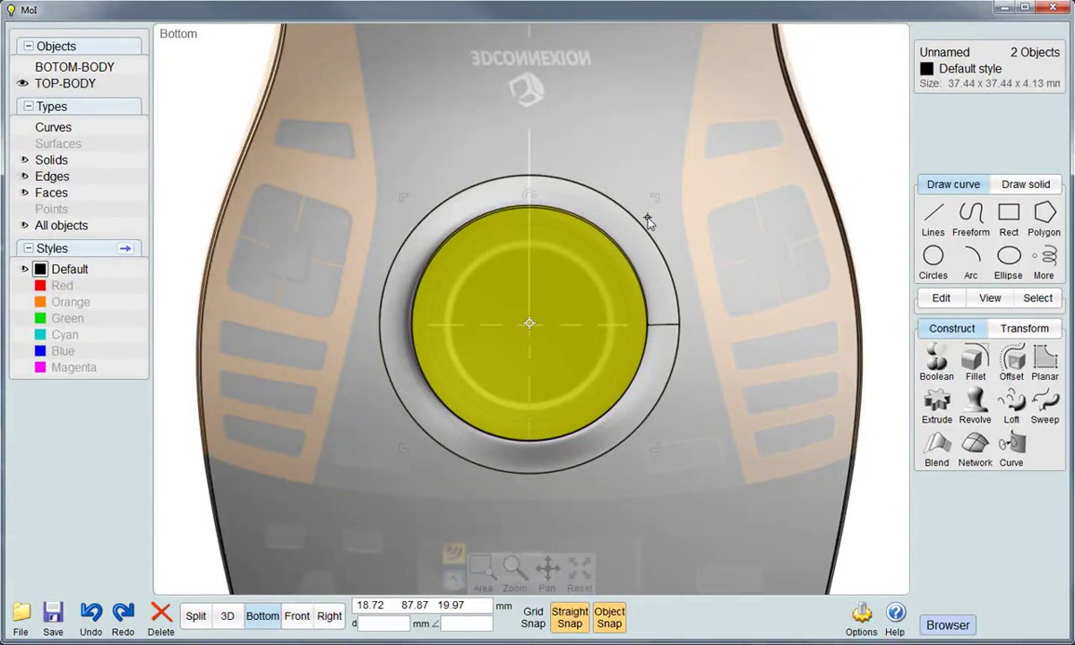
Chamfer the edge around the knob's base ring with a 2 mm distance
left_click(227, 615)
mouse_move(482, 355)
right_mouse_down()
mouse_move(368, 365)
mouse_move(428, 372)
right_mouse_up()
scroll(495, 360, "up", 2)
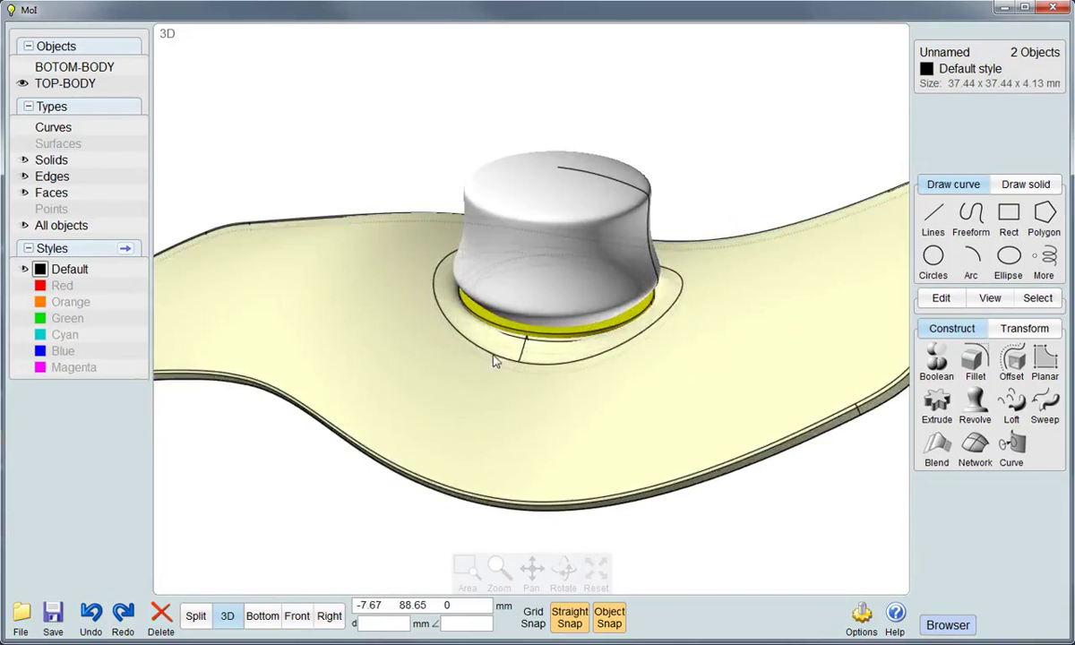
scroll(501, 351, "up", 2)
scroll(510, 342, "up", 2)
left_click(516, 311)
left_click(974, 361)
left_click(978, 363)
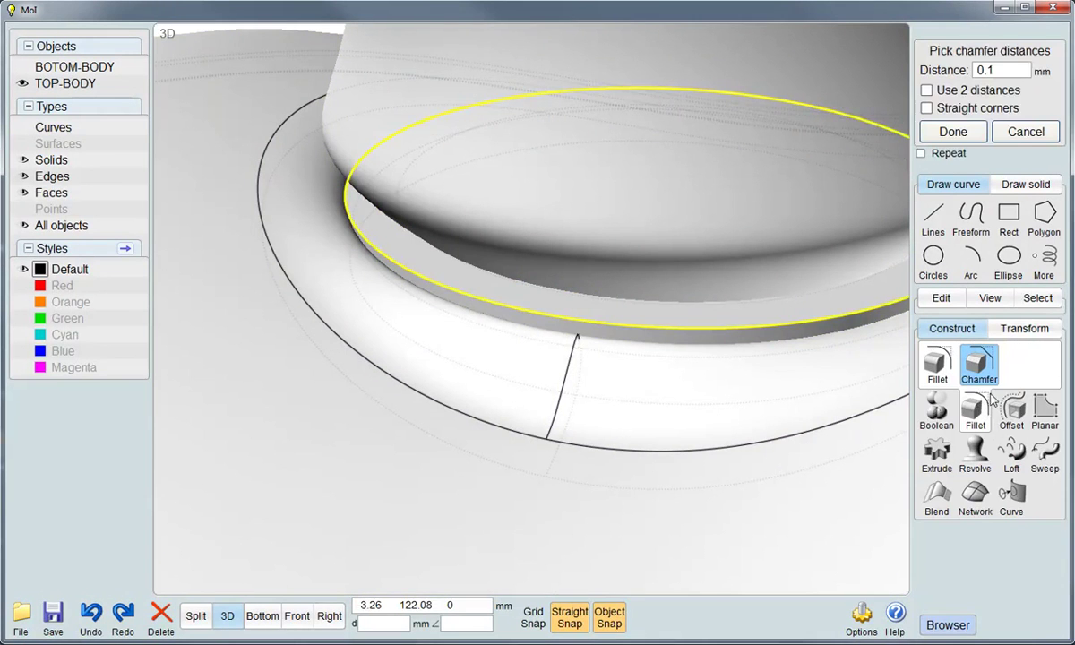
left_click(997, 71)
left_click(1036, 175)
left_click(1050, 229)
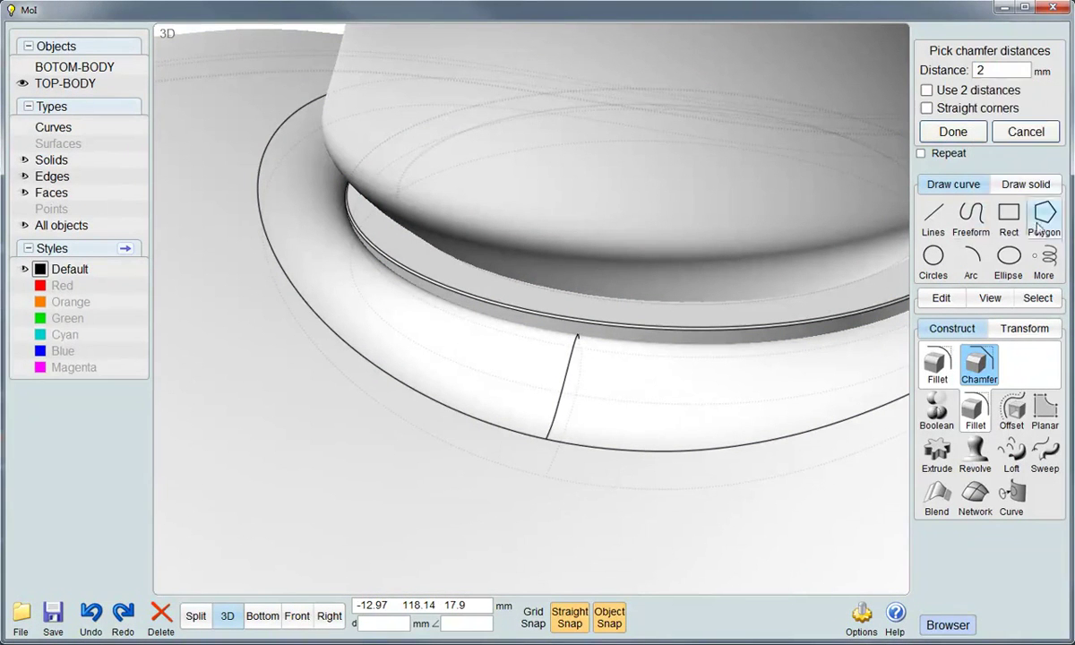
left_click(953, 132)
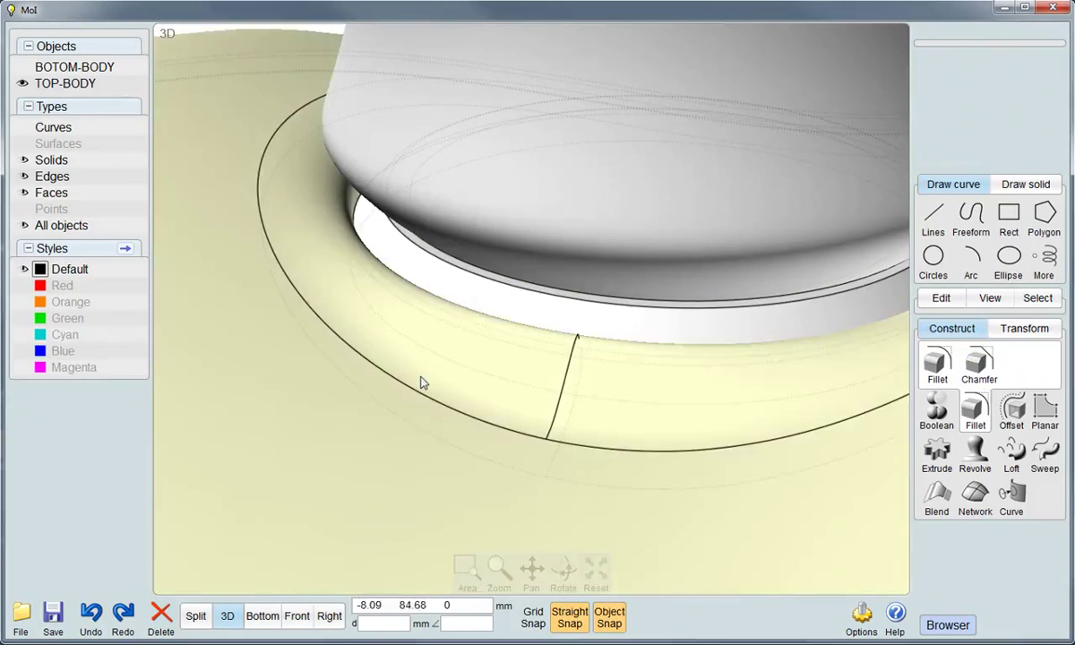
Give the ring solid in the recess the Cyan style
right_click_drag(420, 379, 515, 324)
left_click(515, 327)
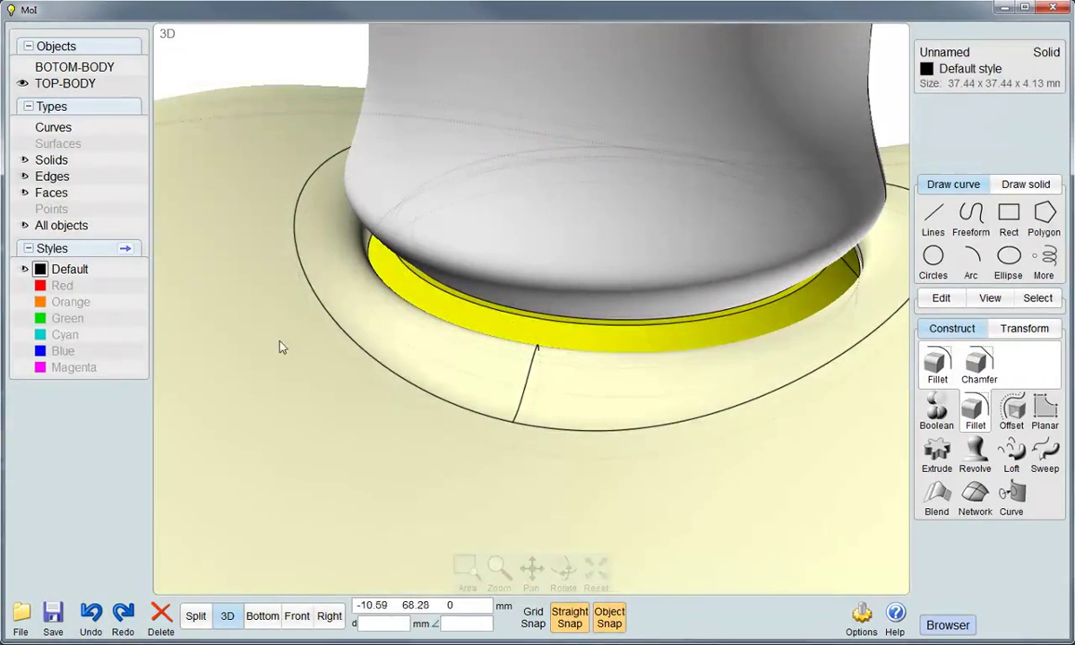
left_click(39, 335)
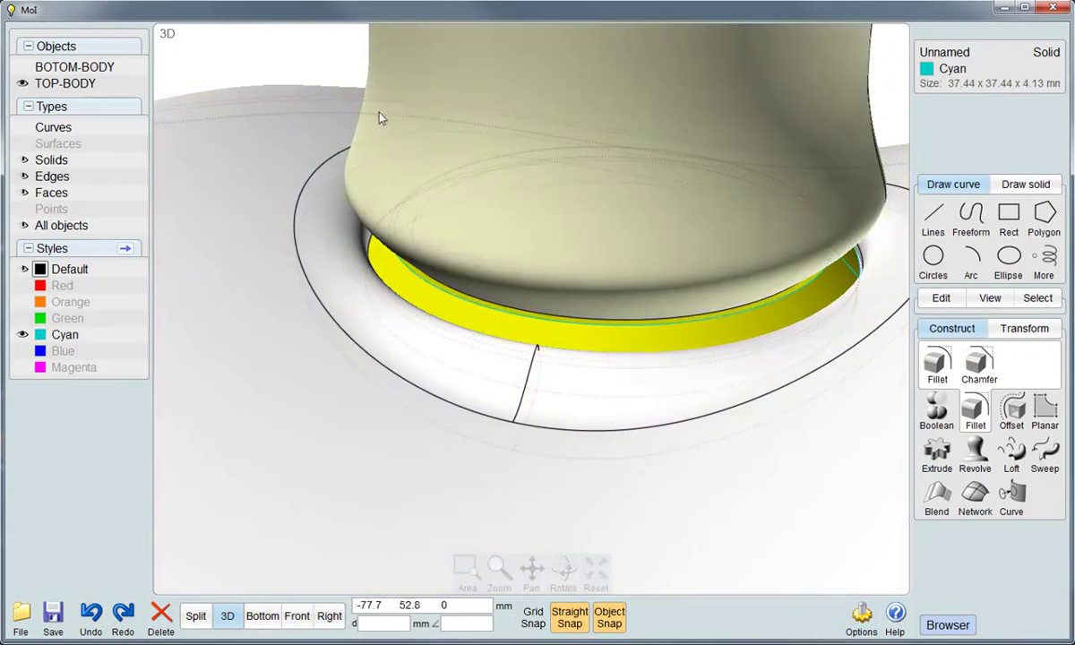
key("Escape")
mouse_move(360, 163)
right_mouse_down()
mouse_move(492, 368)
mouse_move(449, 329)
mouse_move(638, 364)
mouse_move(595, 365)
mouse_move(502, 268)
right_mouse_up()
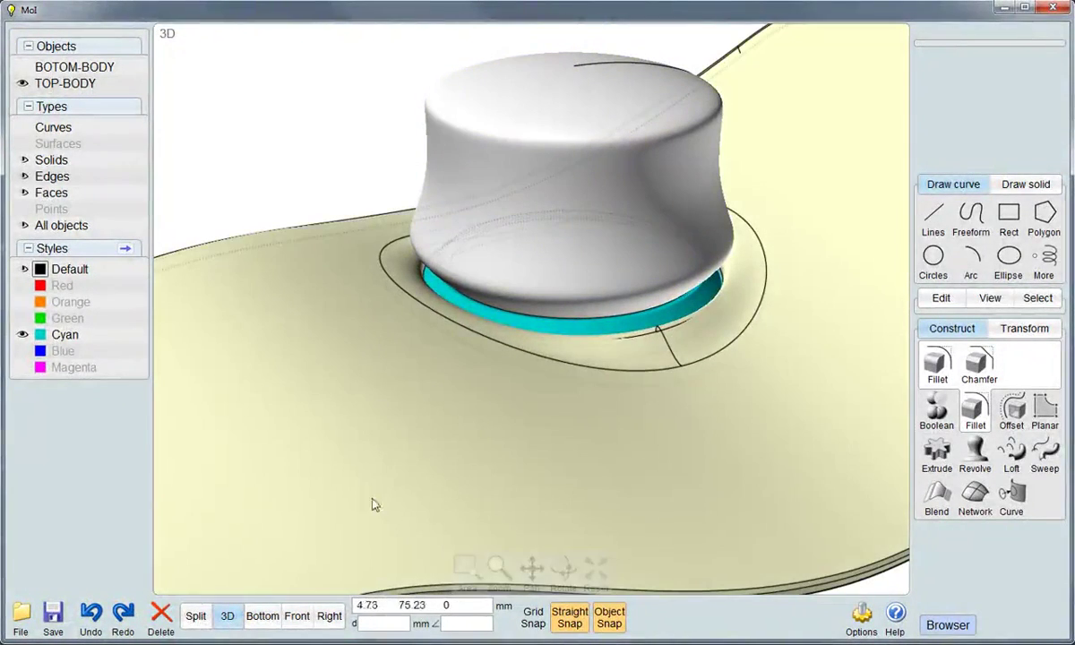
In Top view, draw a circle of radius 13.91 centred on the knob
left_click(262, 616)
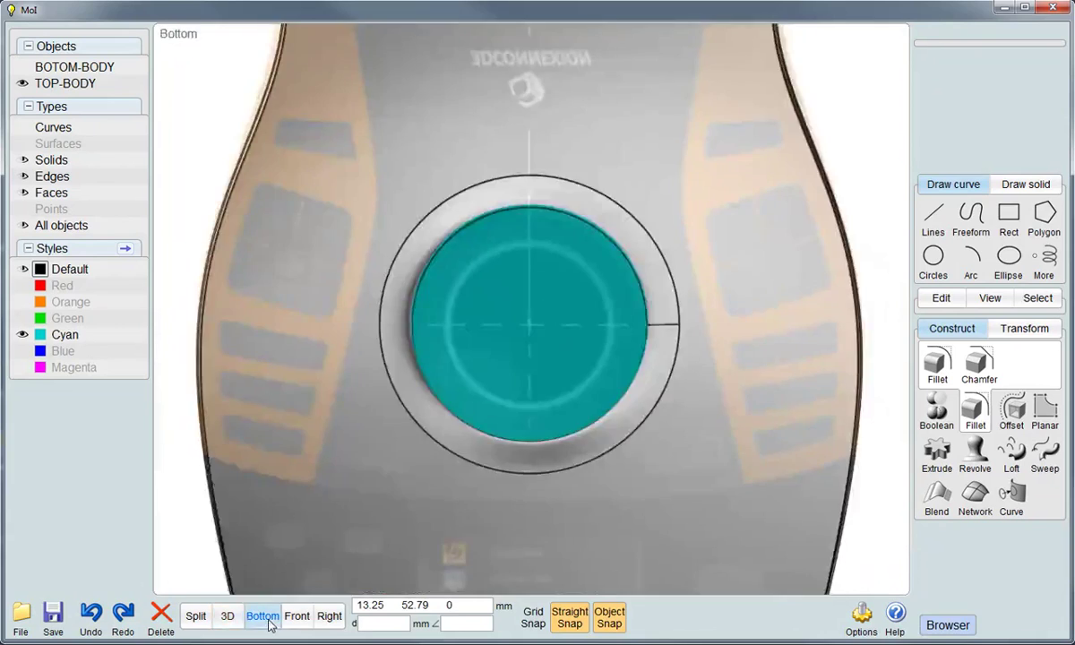
left_click(262, 615)
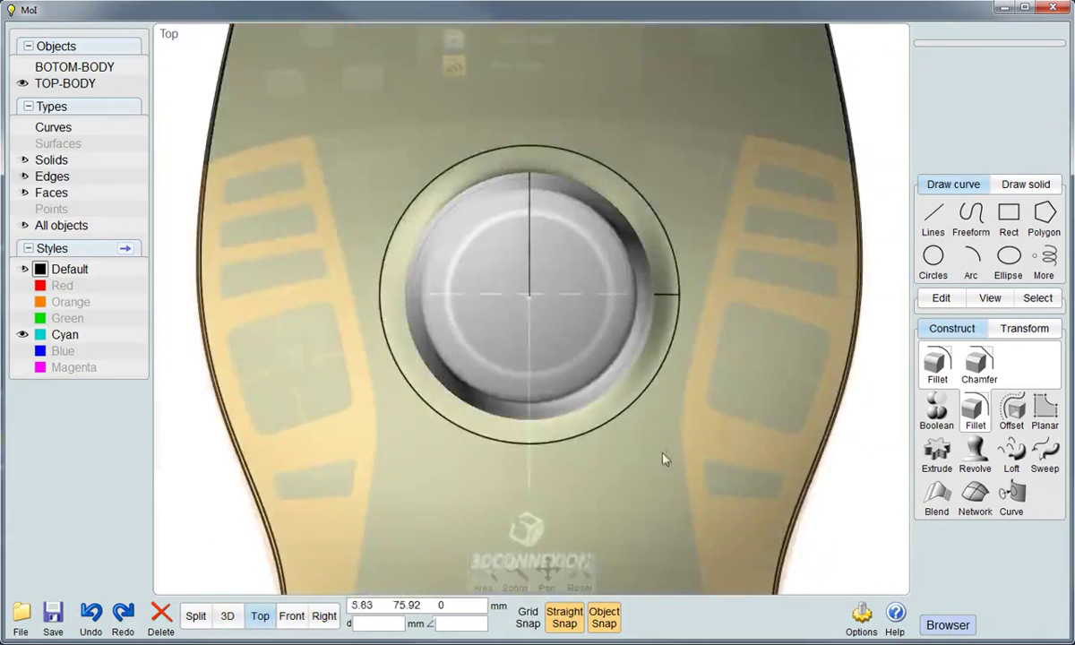
left_click(933, 258)
scroll(530, 316, "up", 2)
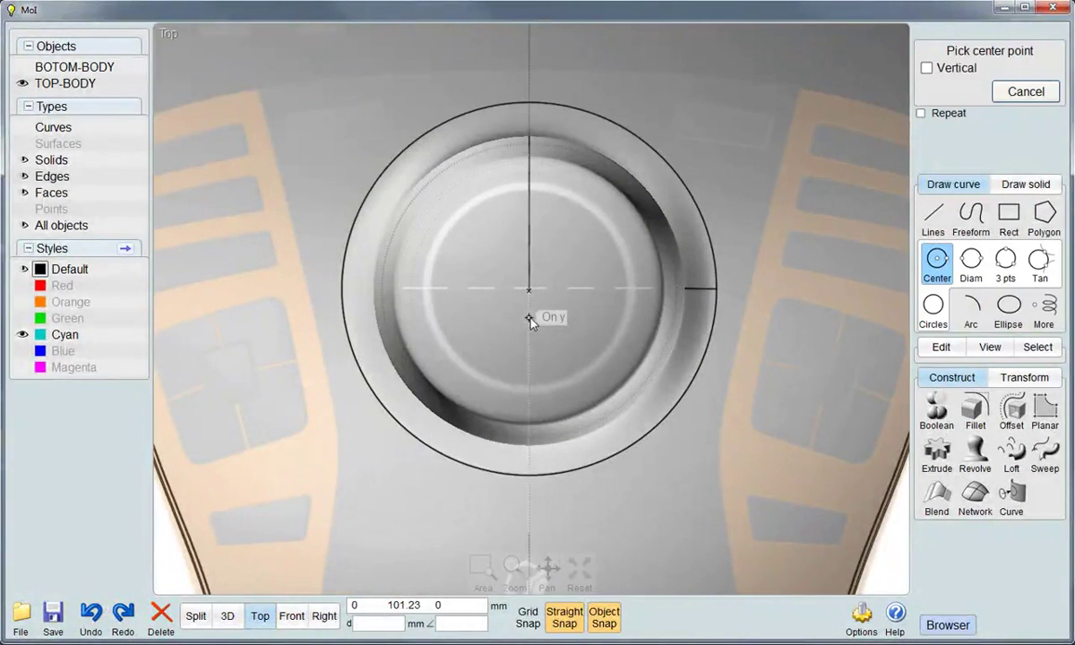
left_click(529, 291)
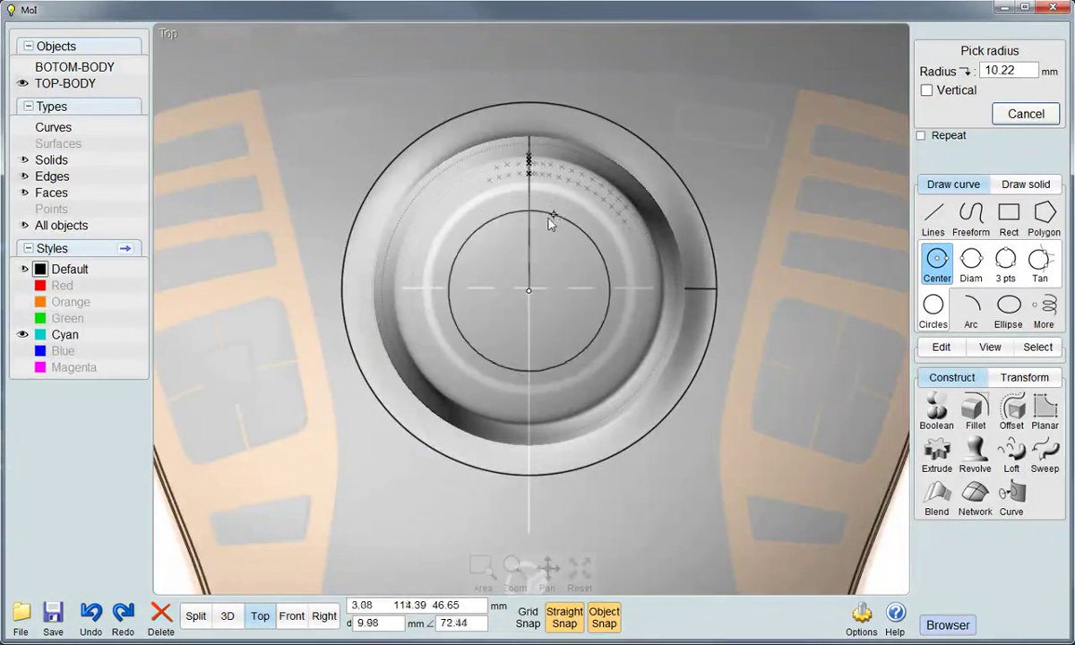
scroll(550, 207, "up", 1)
scroll(555, 200, "up", 1)
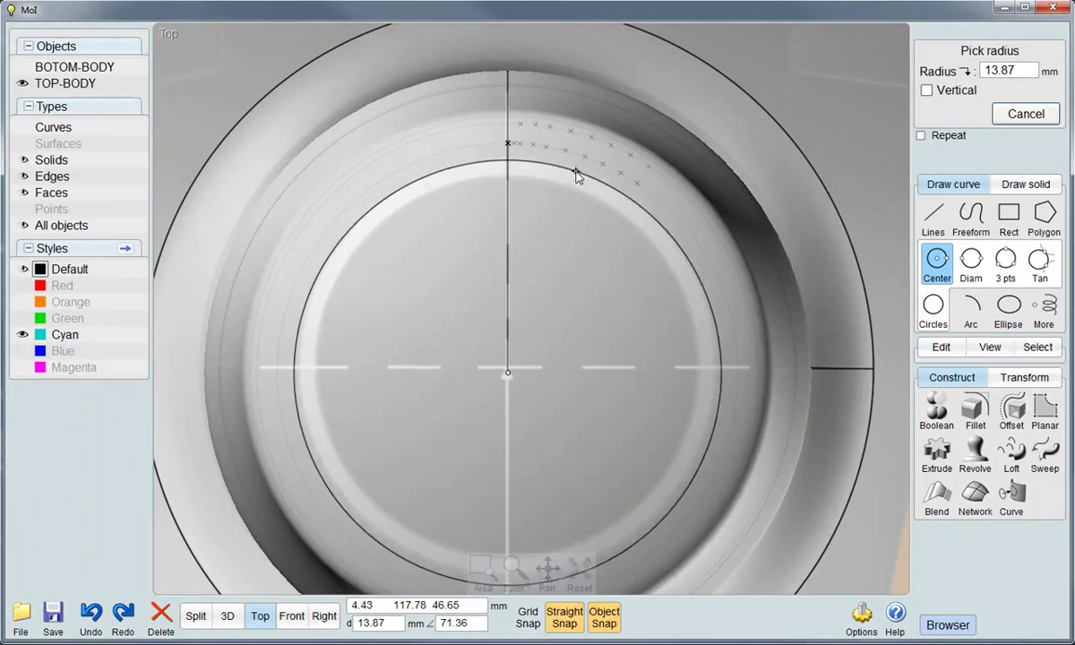
left_click(576, 175)
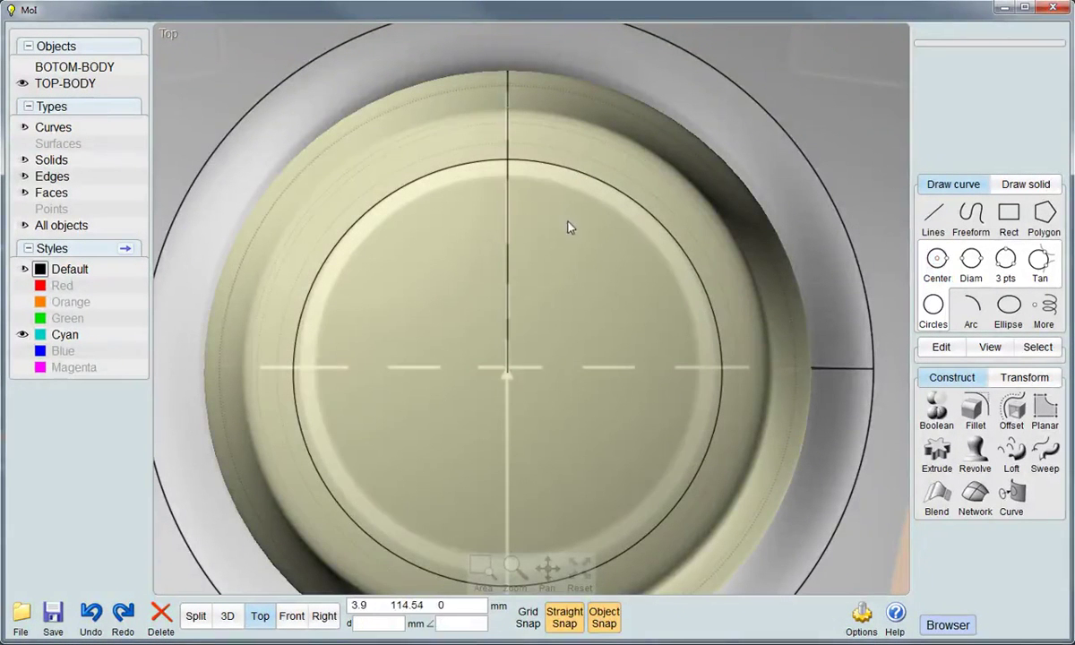
Draw a second concentric circle of radius 12.82 at the origin, back in 3D view
key("Return")
left_click(507, 371)
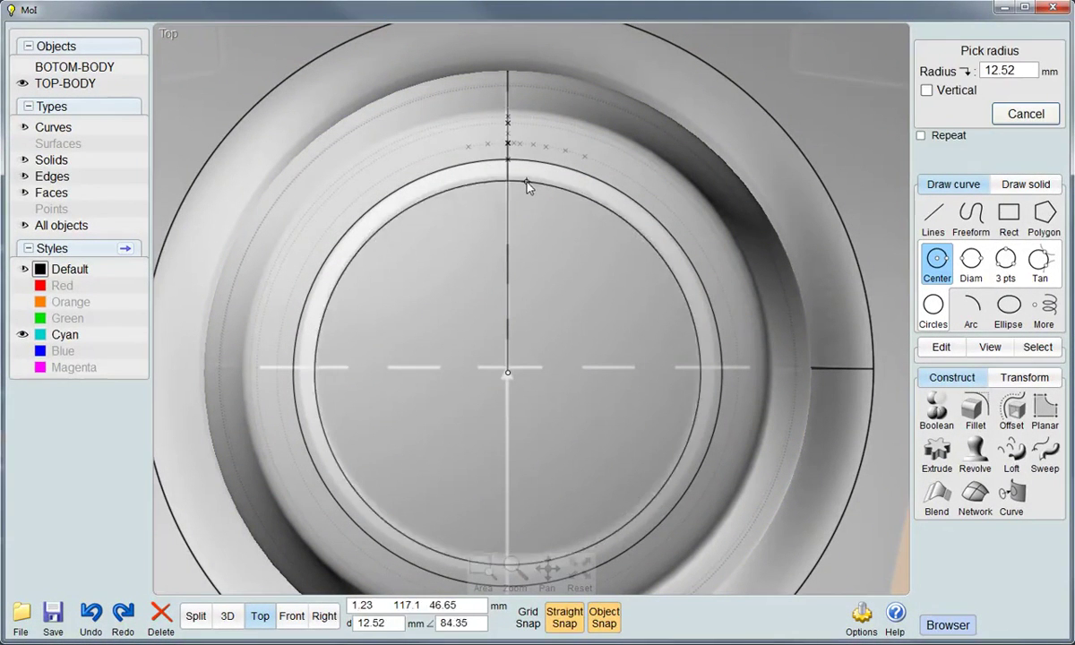
left_click(527, 183)
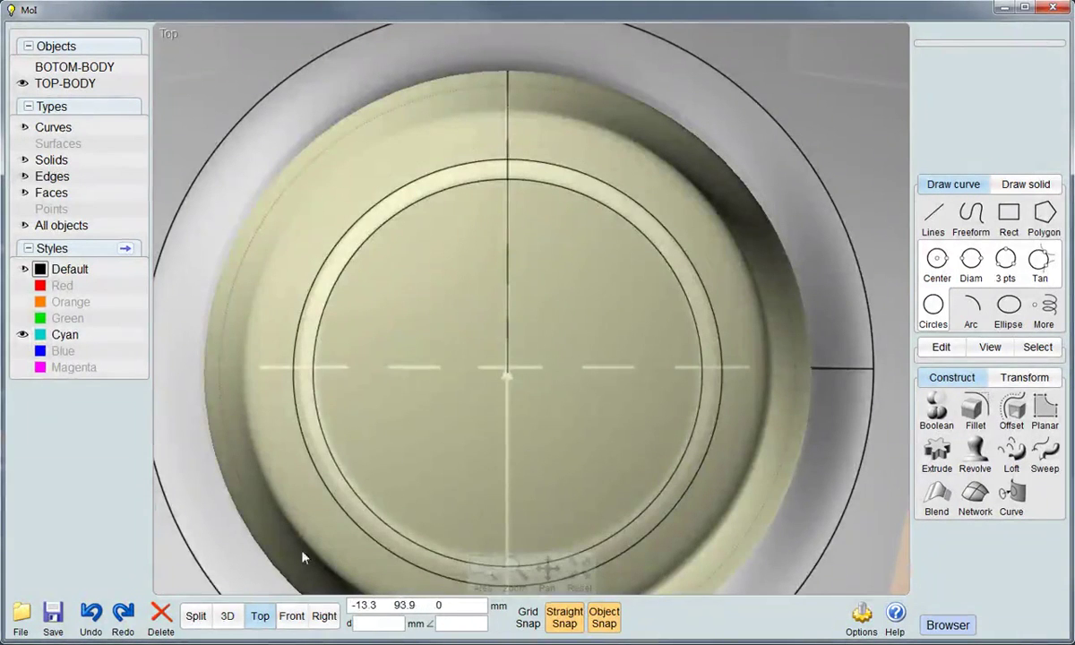
left_click(228, 616)
mouse_move(511, 434)
right_mouse_down()
mouse_move(532, 397)
mouse_move(521, 312)
right_mouse_up()
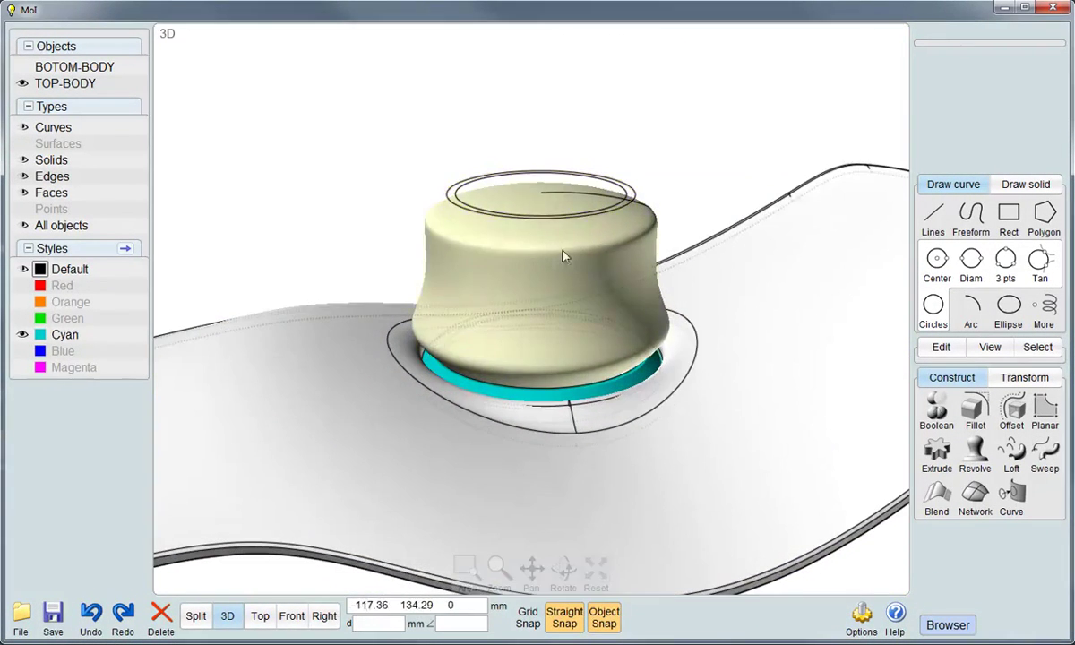
Trim the knob's outer face with the top circles, keep all pieces, and select the new top disc
scroll(569, 257, "up", 2)
right_click_drag(576, 264, 538, 286)
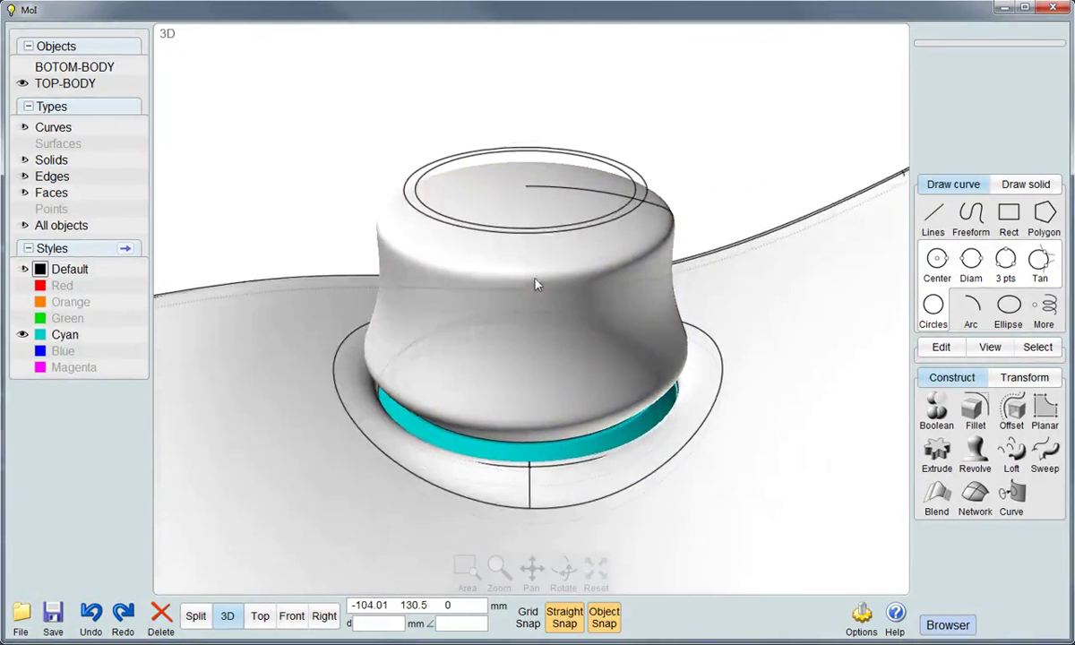
left_click(621, 249)
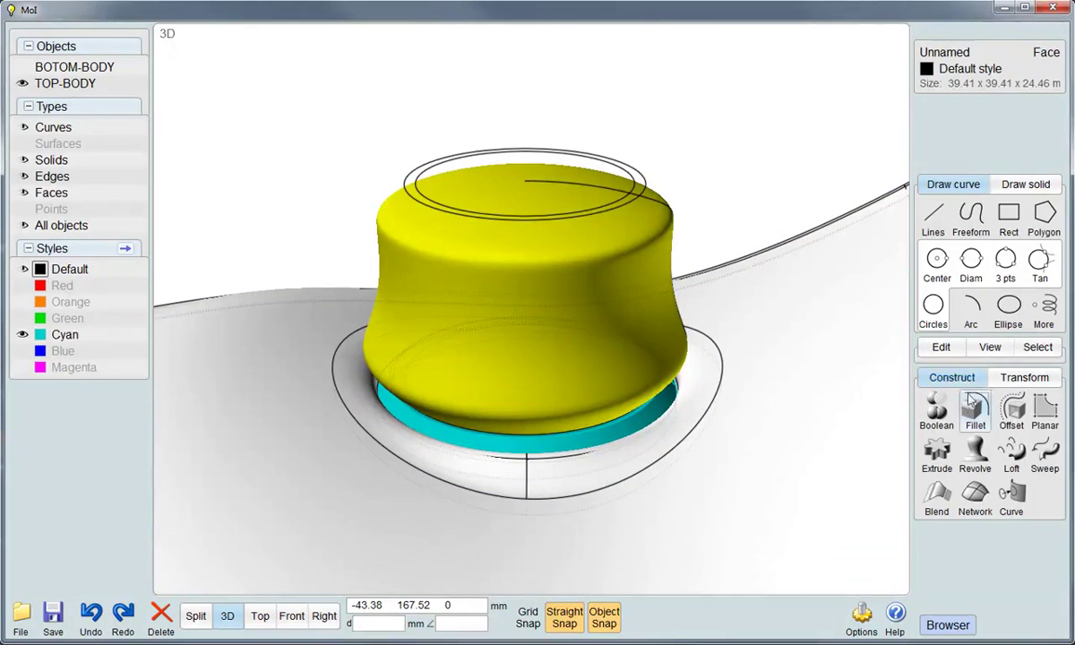
left_click(940, 348)
left_click(1012, 380)
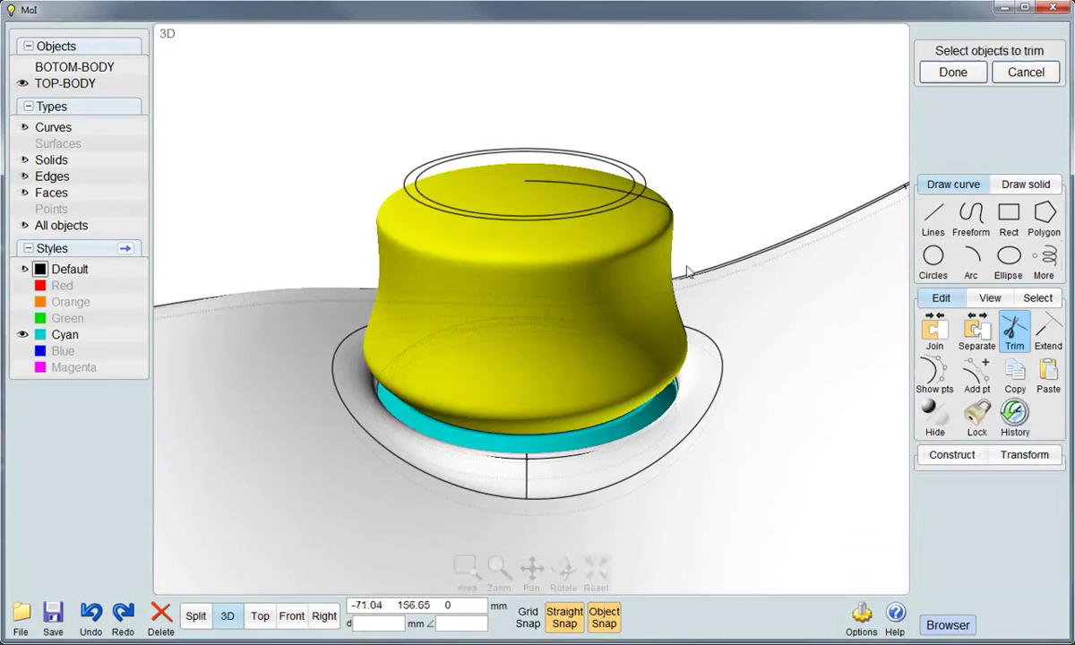
left_click(619, 212)
right_click(704, 231)
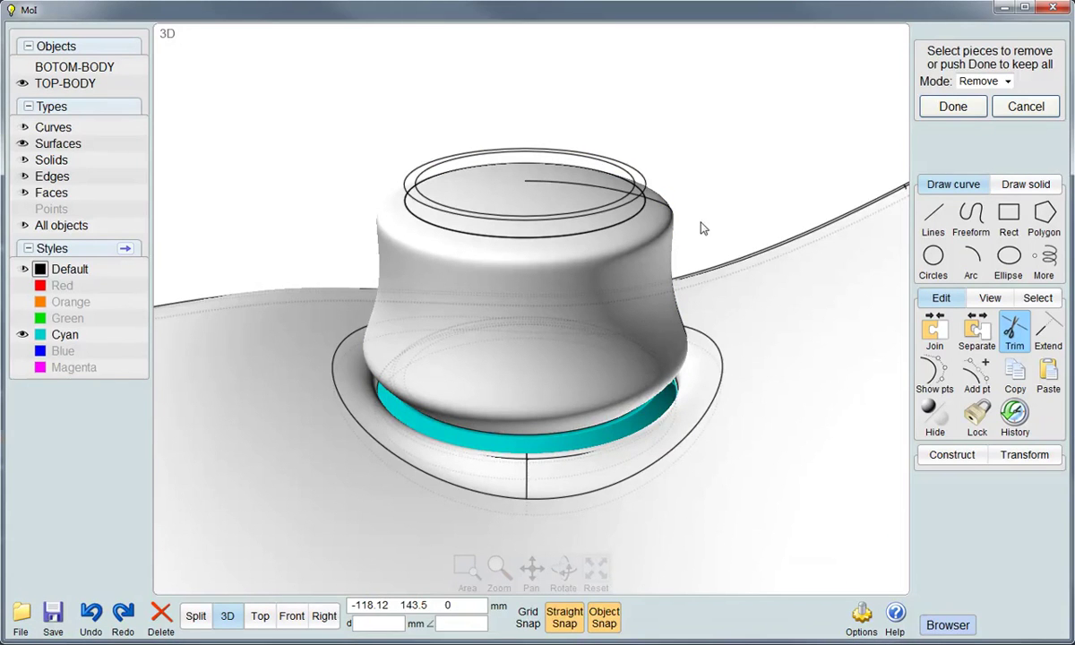
right_click(716, 202)
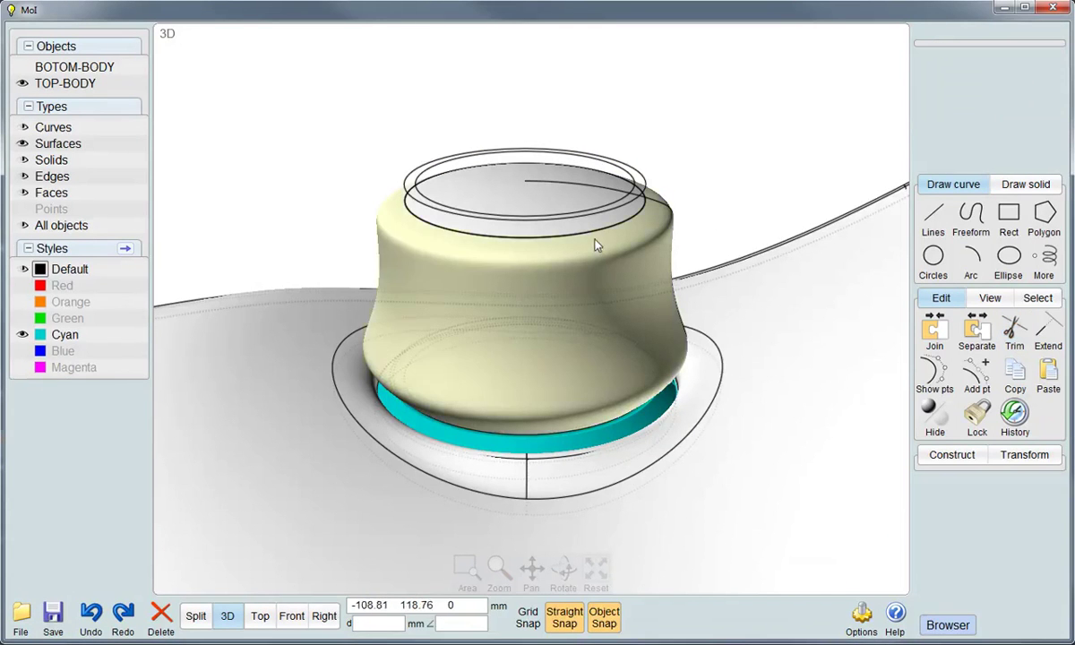
scroll(596, 244, "up", 3)
left_click(611, 204)
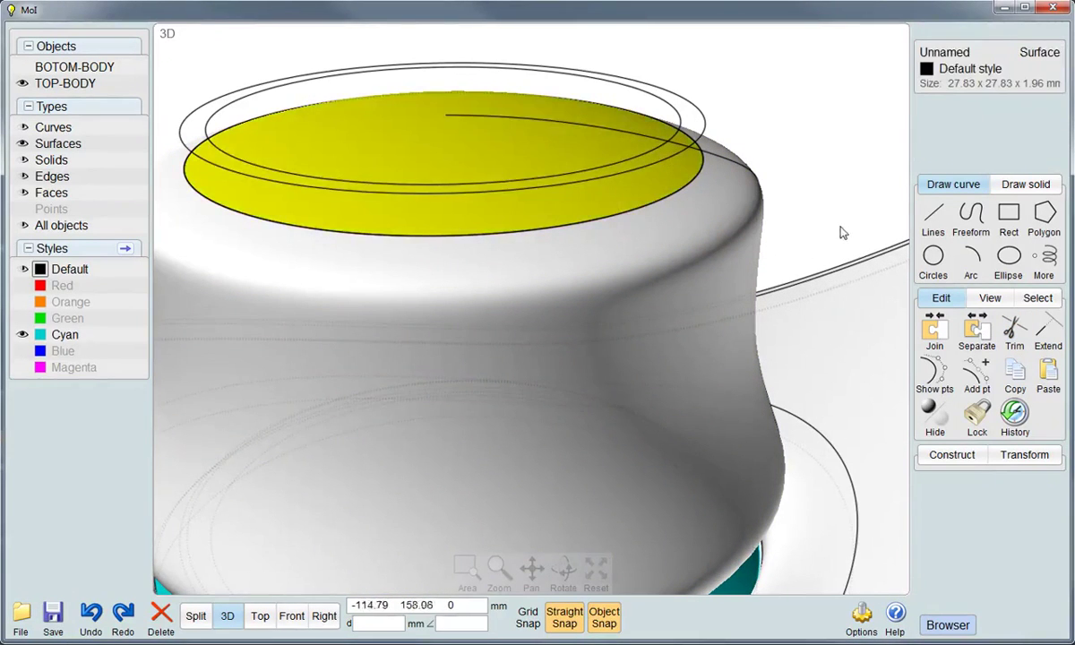
left_click(979, 466)
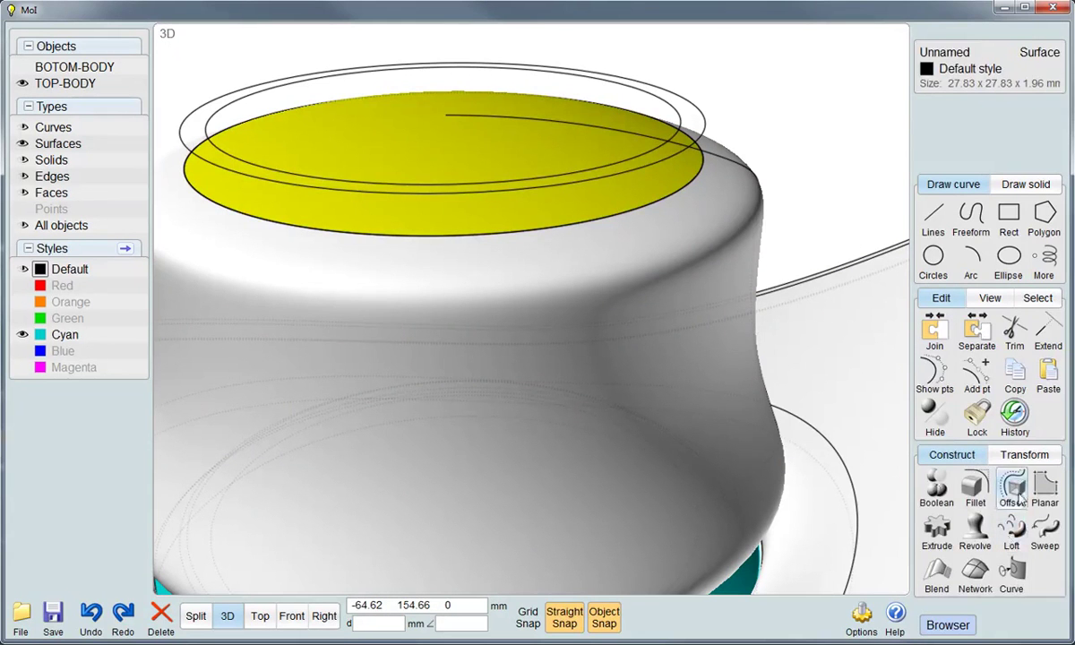
Start an inset on the top disc with 0.1 mm thickness
left_click(1012, 491)
left_click(1014, 376)
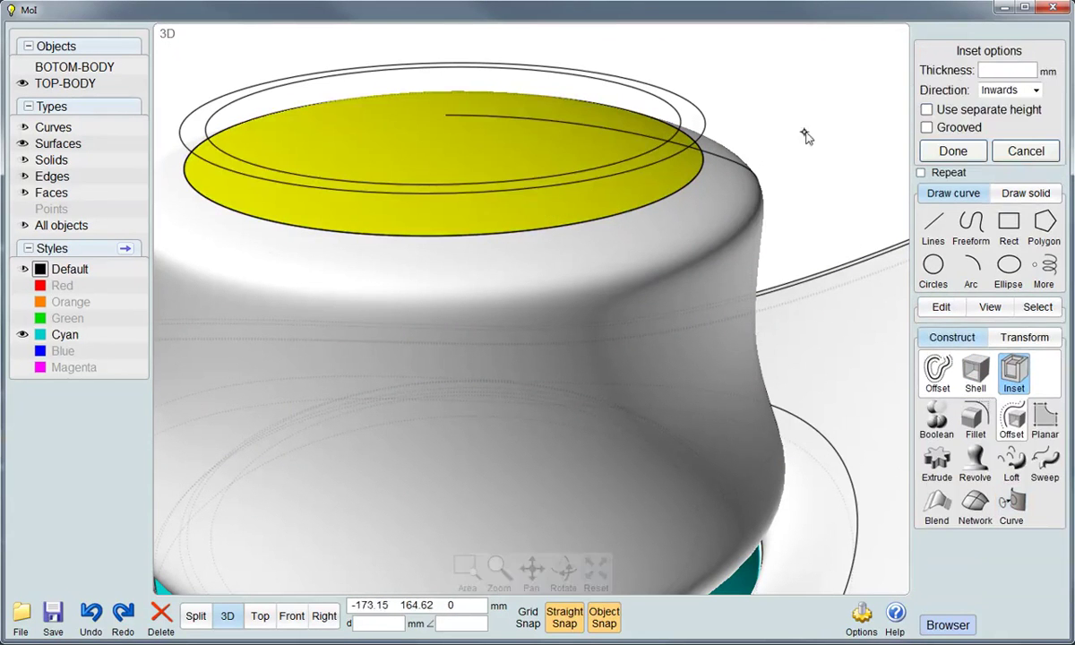
left_click(1008, 70)
left_click(1003, 197)
left_click(1039, 197)
type("0.1")
left_click(1003, 172)
left_click(1057, 231)
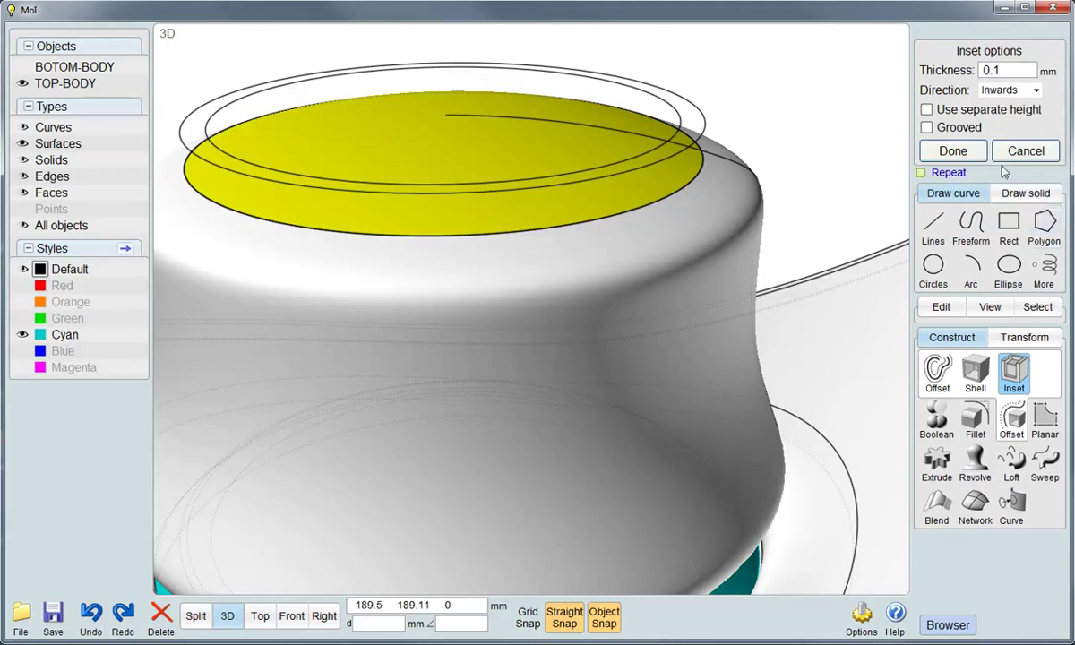
Add a 0.1 mm groove width, apply the inset, and select the inset top face
left_click(927, 127)
left_click(1003, 153)
left_click(1006, 279)
left_click(1043, 279)
left_click(1006, 254)
left_click(1059, 310)
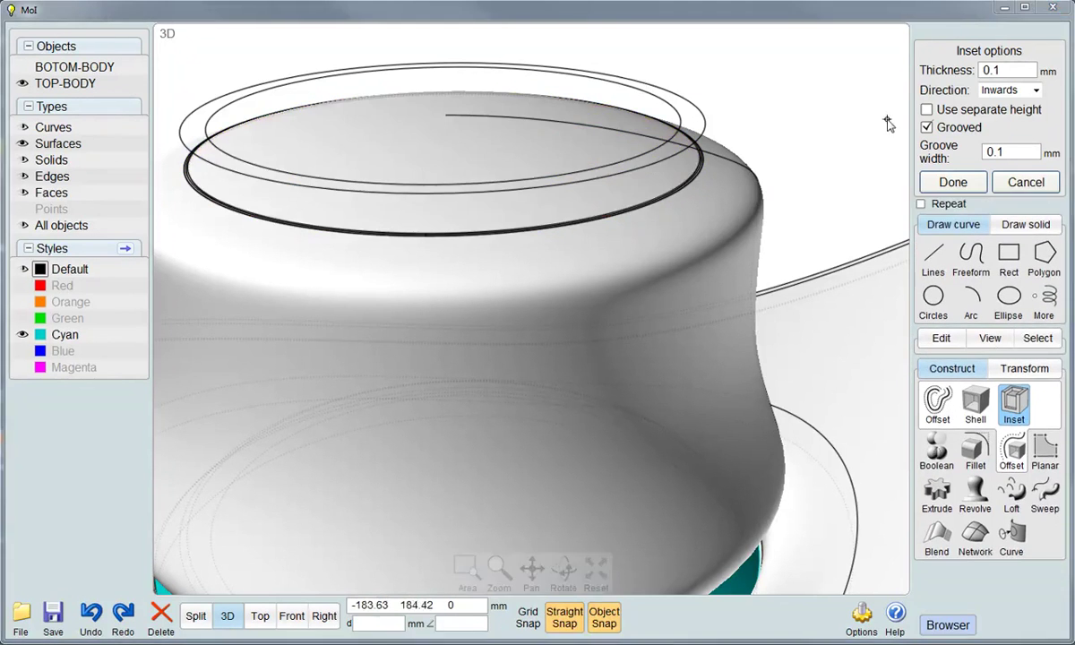
left_click(953, 184)
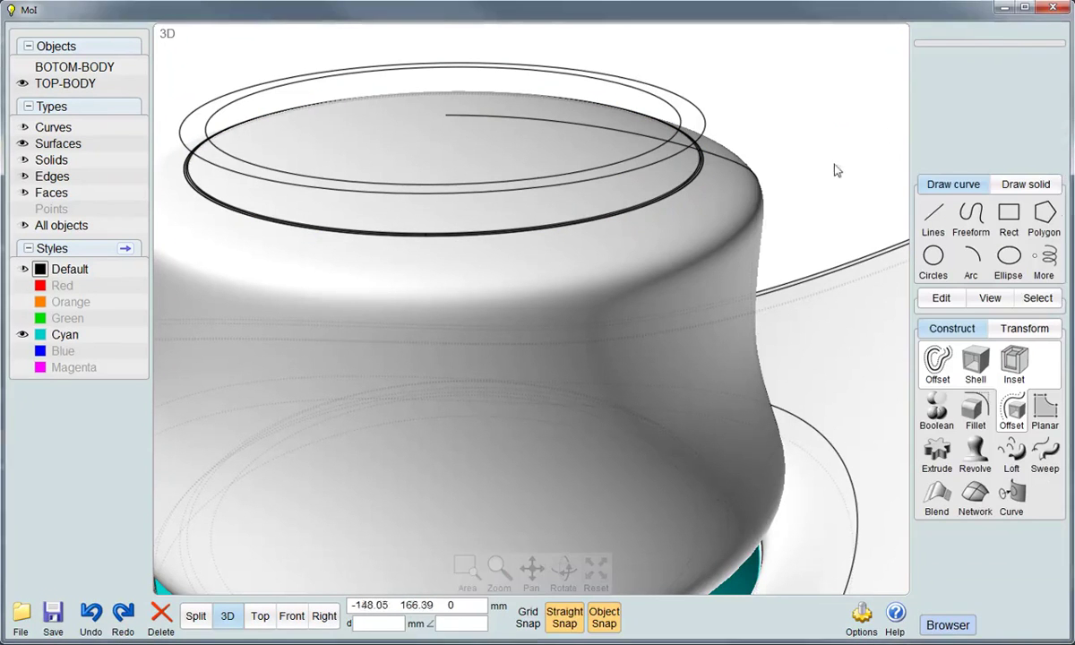
left_click(651, 192)
left_click(652, 192)
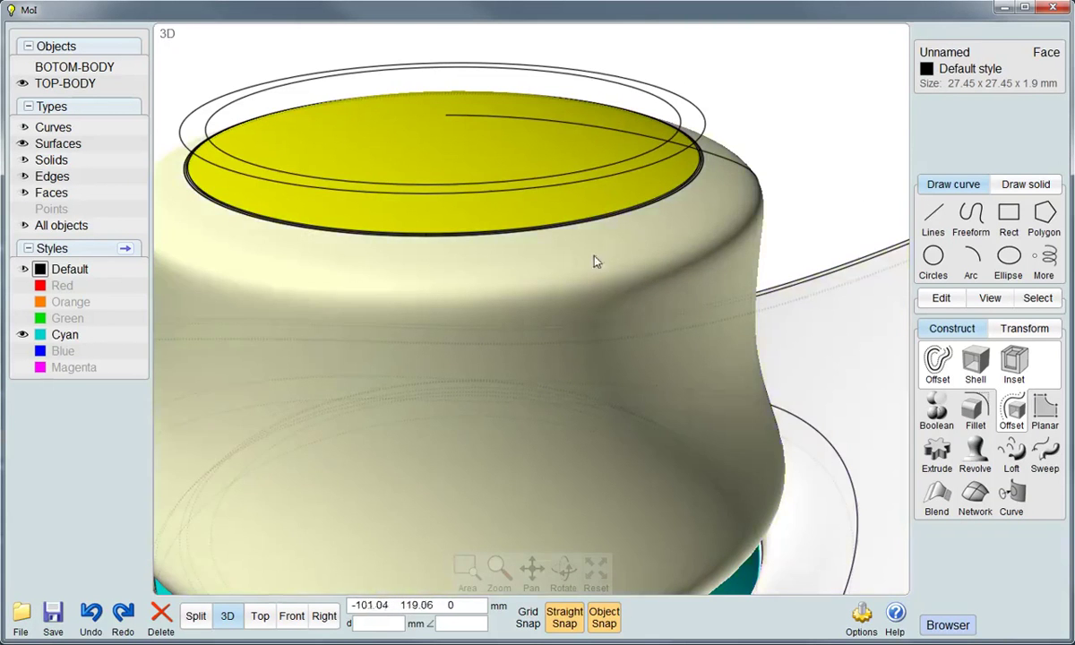
Trim the top cap using the circles as cutting curves
right_click_drag(594, 259, 571, 269)
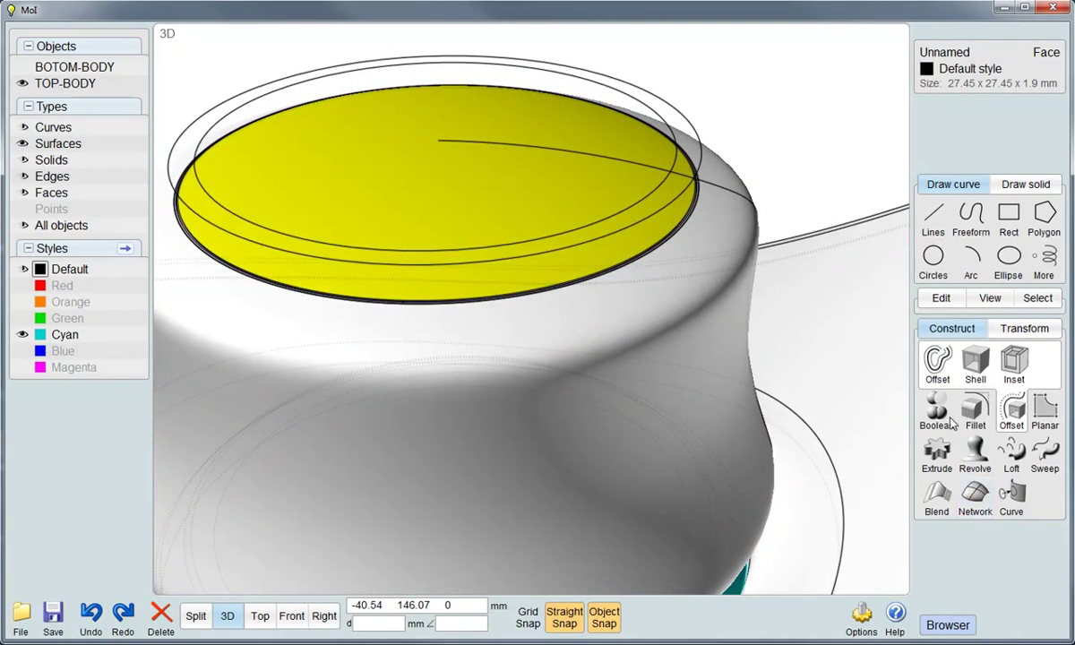
left_click(938, 298)
left_click(1010, 334)
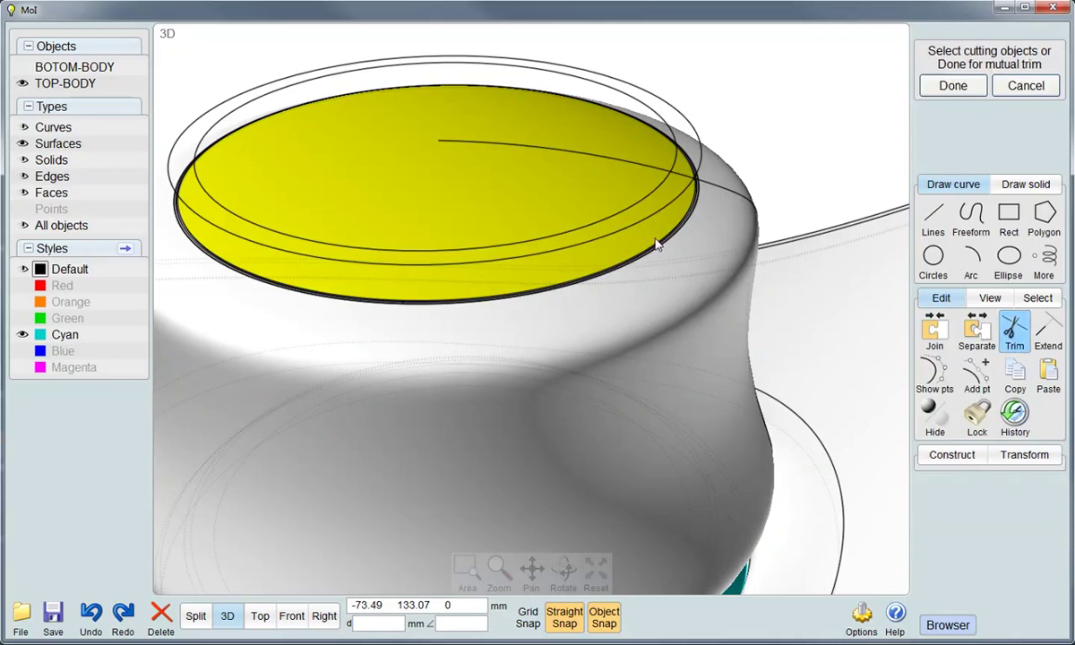
left_click(609, 230)
right_click(633, 285)
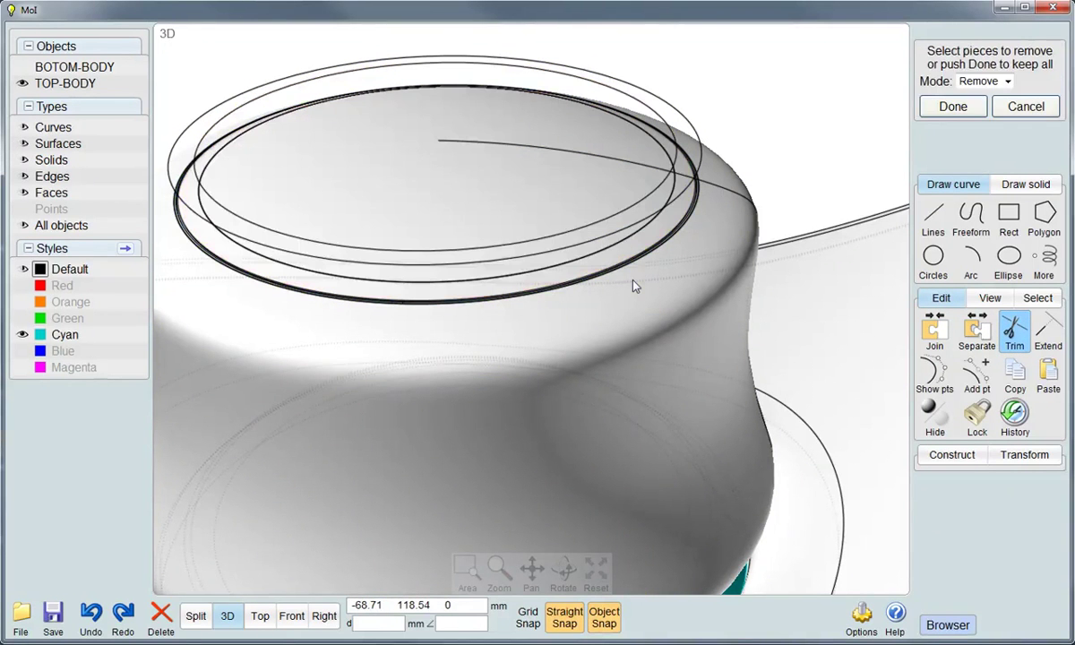
left_click(561, 194)
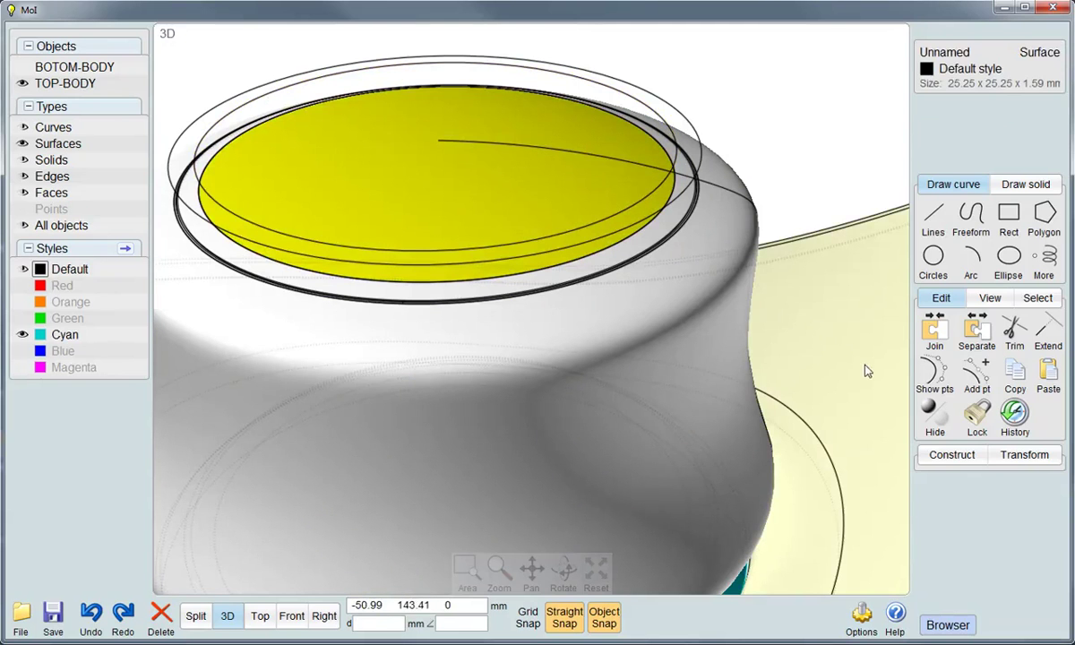
Apply a grooved inset to the top face and delete the two leftover inset curves
left_click(951, 455)
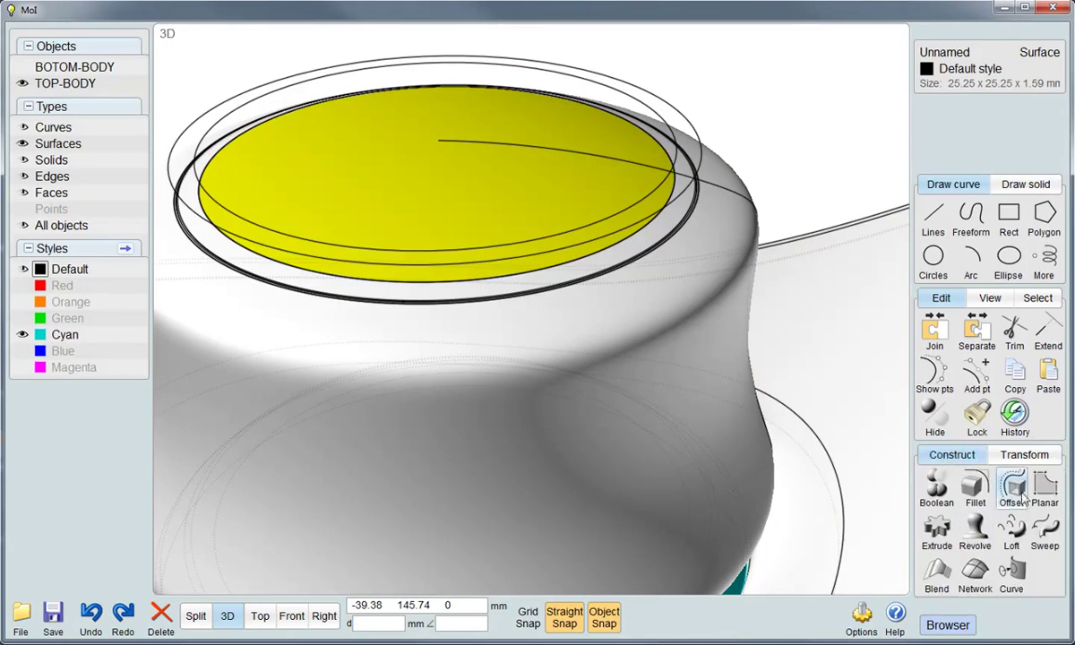
left_click(1012, 488)
left_click(1013, 403)
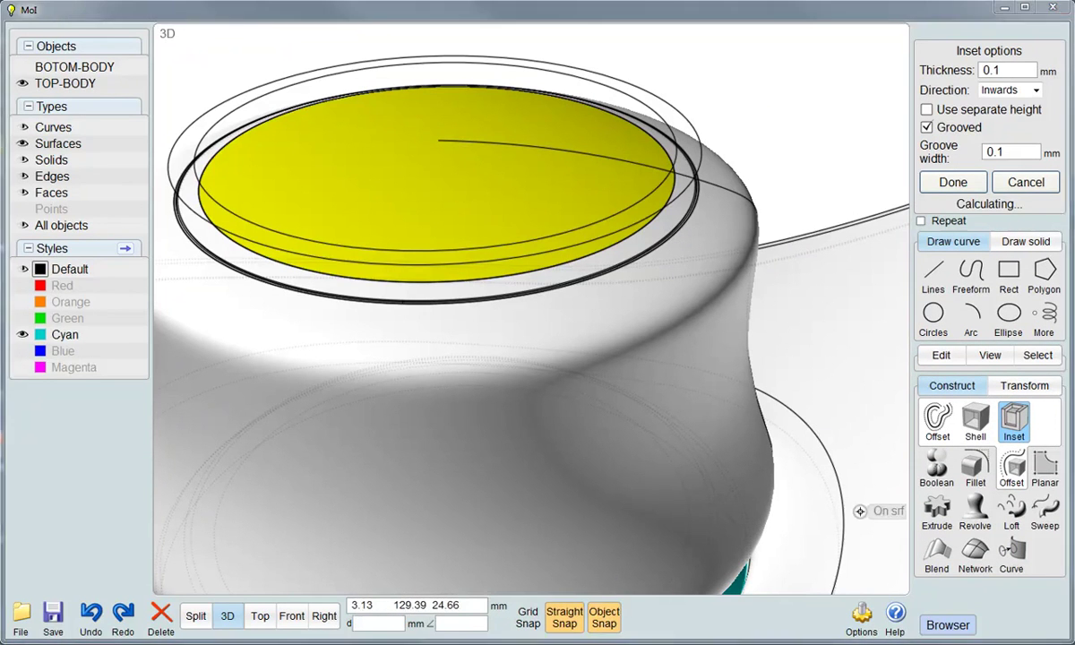
left_click(953, 183)
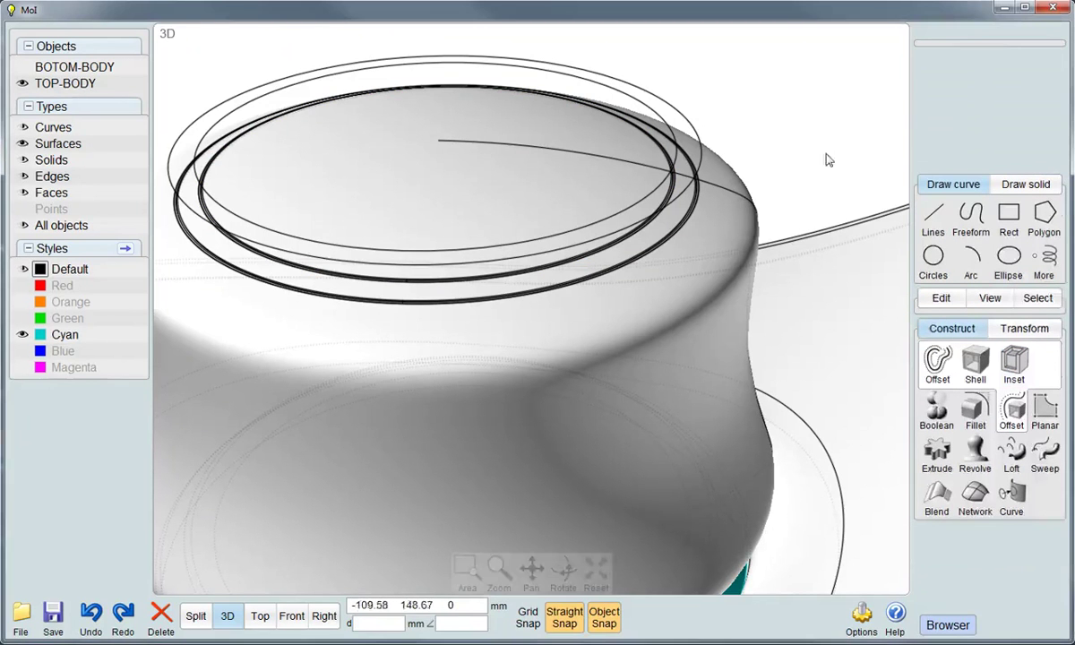
left_click(638, 93)
left_click(638, 111)
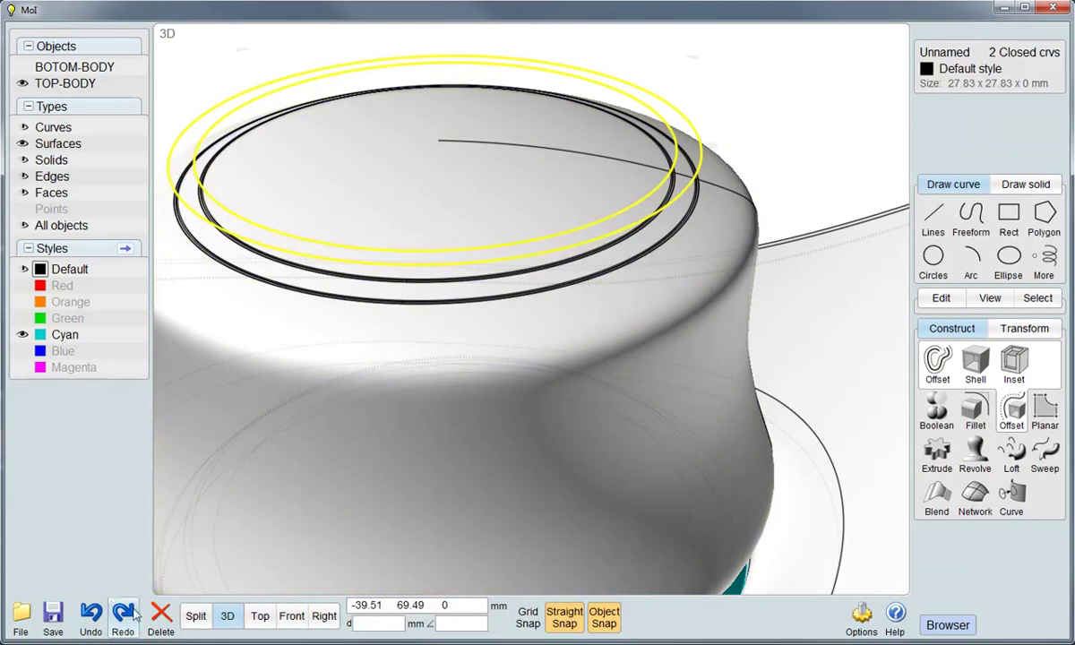
left_click(162, 616)
Join the top face, rim and body surfaces into one solid
left_click(609, 206)
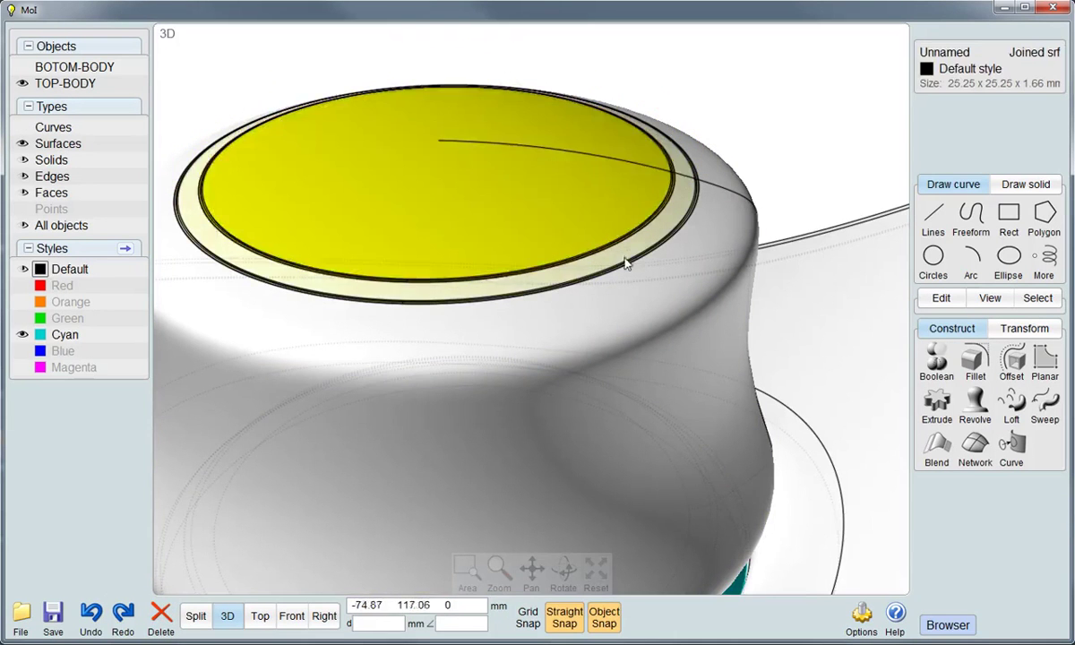
scroll(632, 253, "up", 2)
scroll(649, 237, "up", 2)
scroll(655, 230, "up", 2)
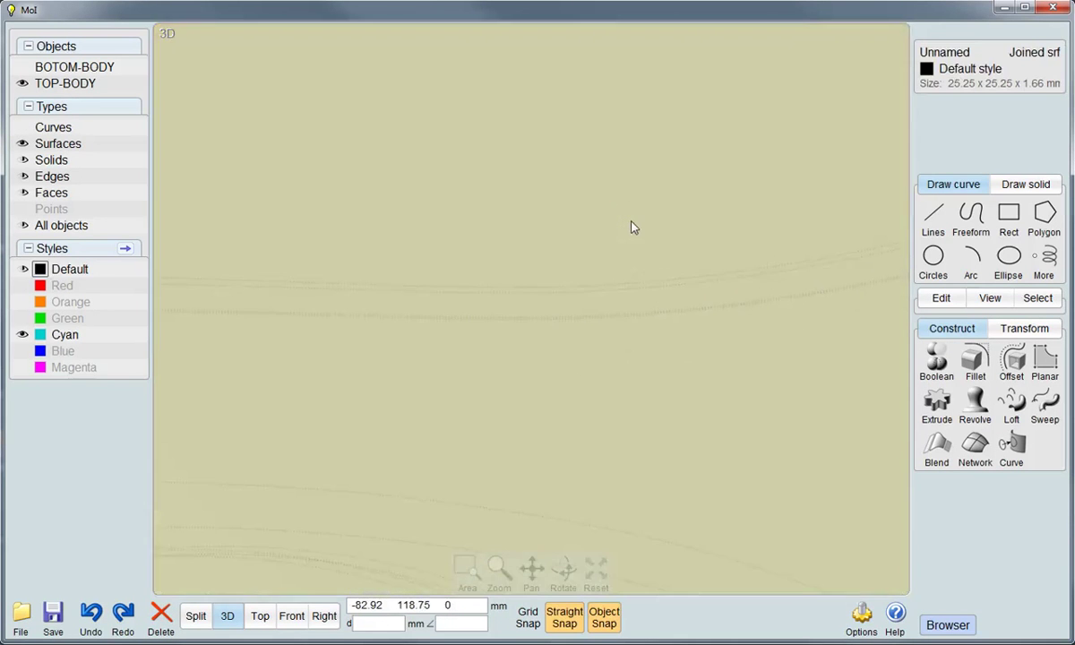
scroll(642, 273, "up", 2)
scroll(642, 273, "down", 4)
left_click(631, 285)
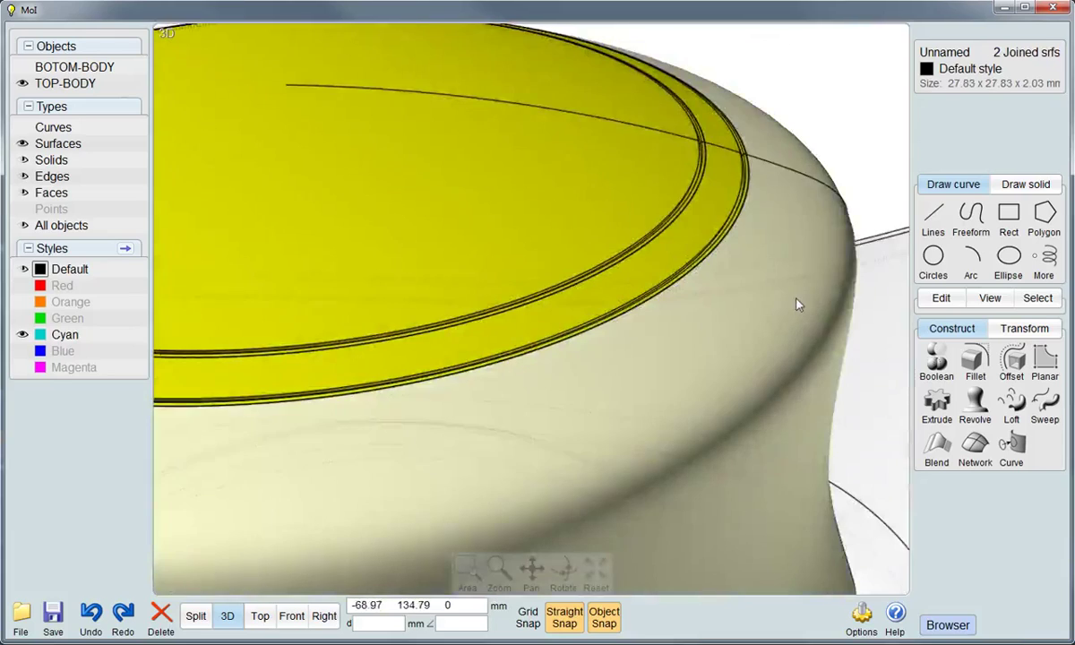
left_click(796, 300)
scroll(659, 271, "down", 1)
scroll(717, 403, "up", 1)
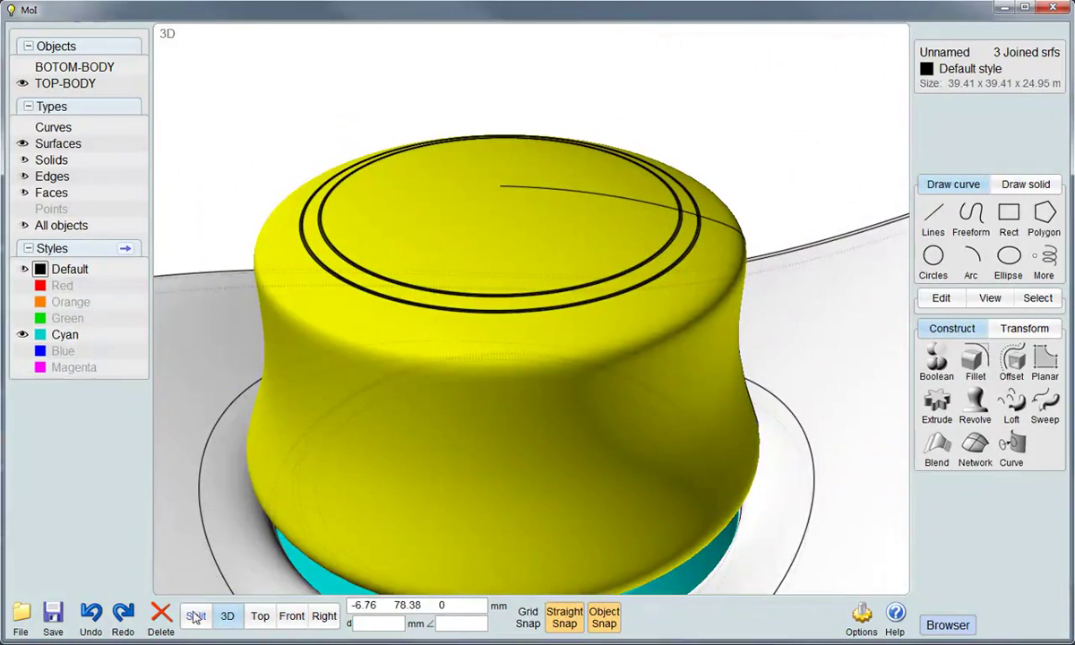
left_click(942, 298)
left_click(934, 331)
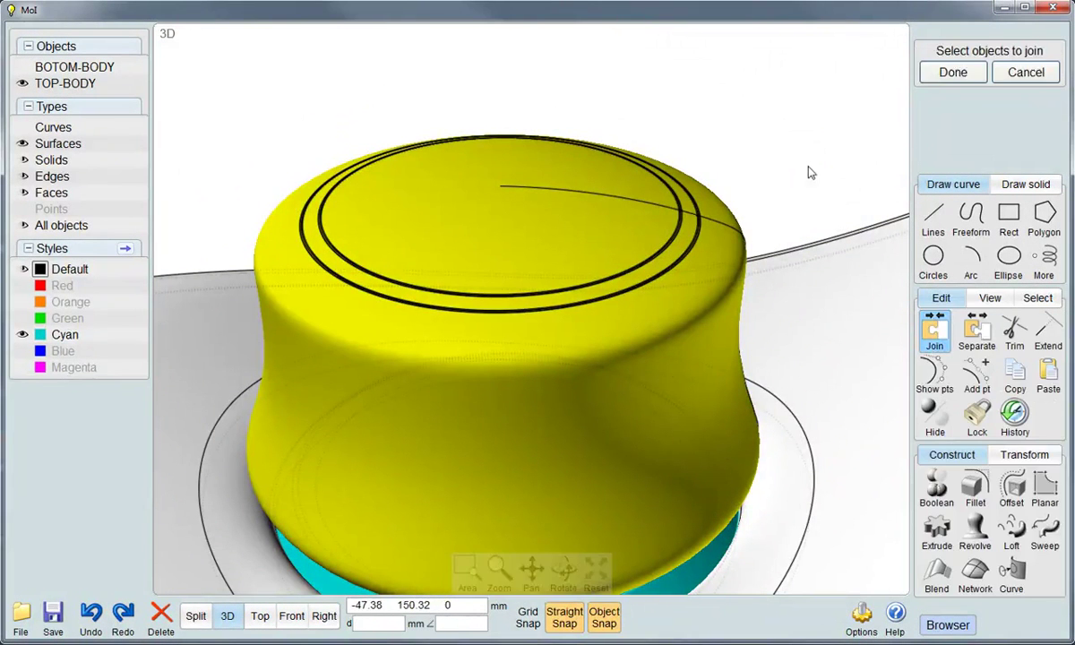
right_click(793, 164)
left_click(793, 164)
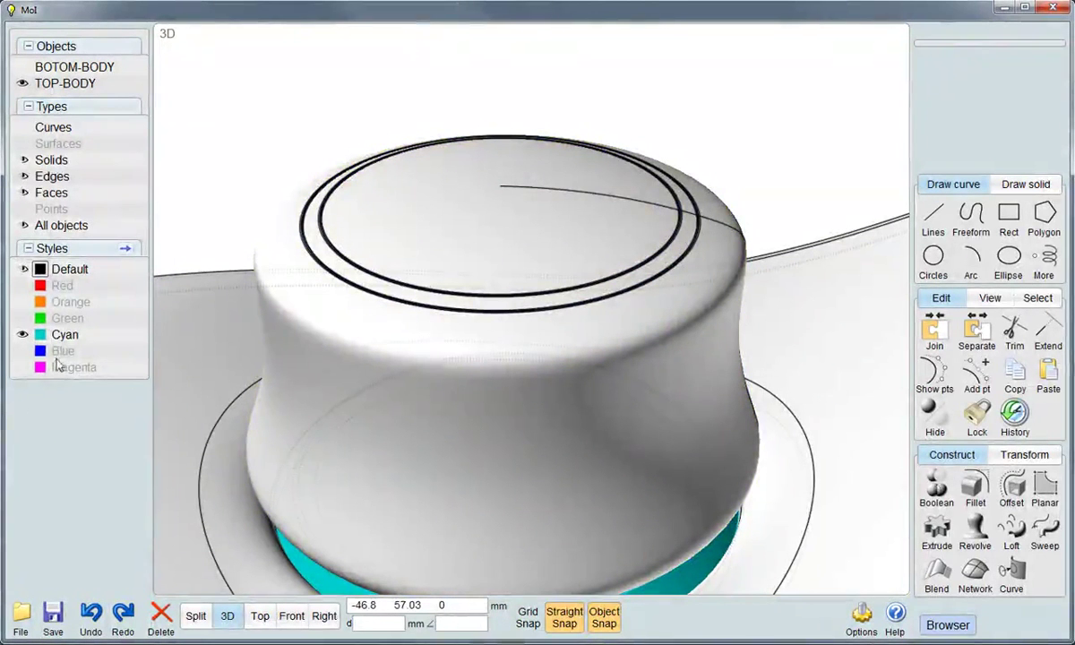
Create a new near-black style and assign it to the top body's top face
left_click(125, 252)
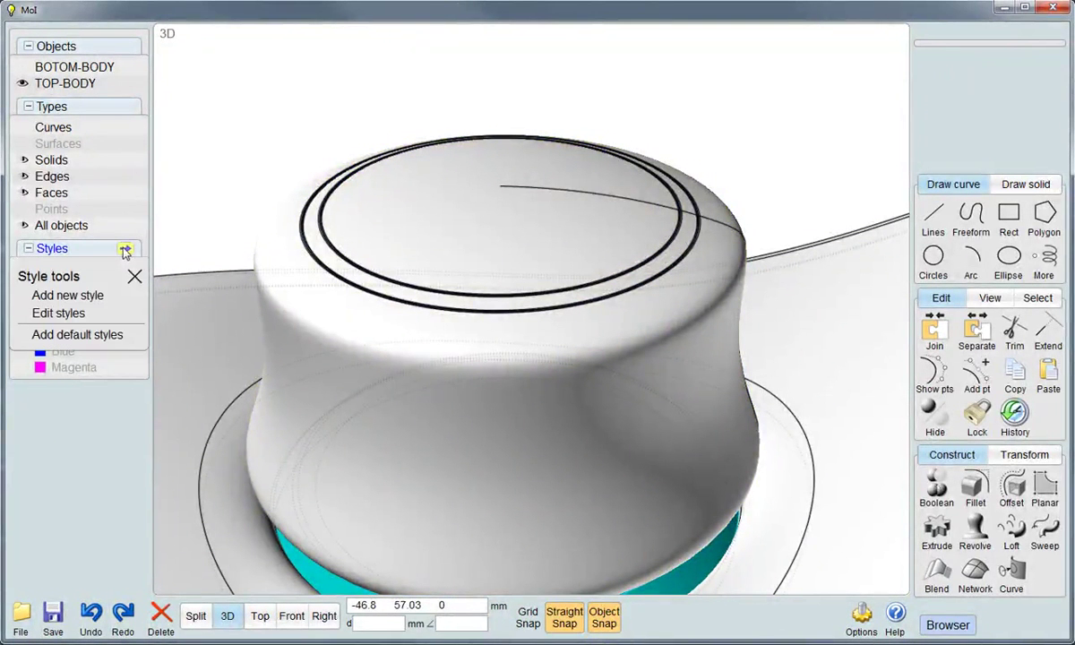
left_click(109, 300)
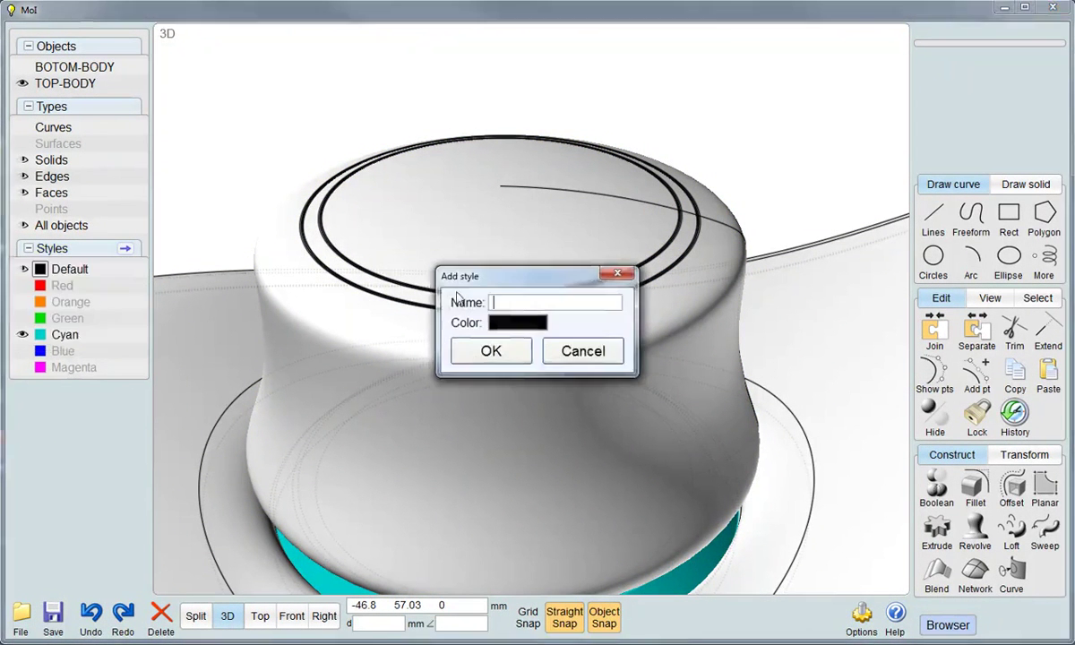
left_click(511, 321)
left_click(658, 441)
left_click(541, 462)
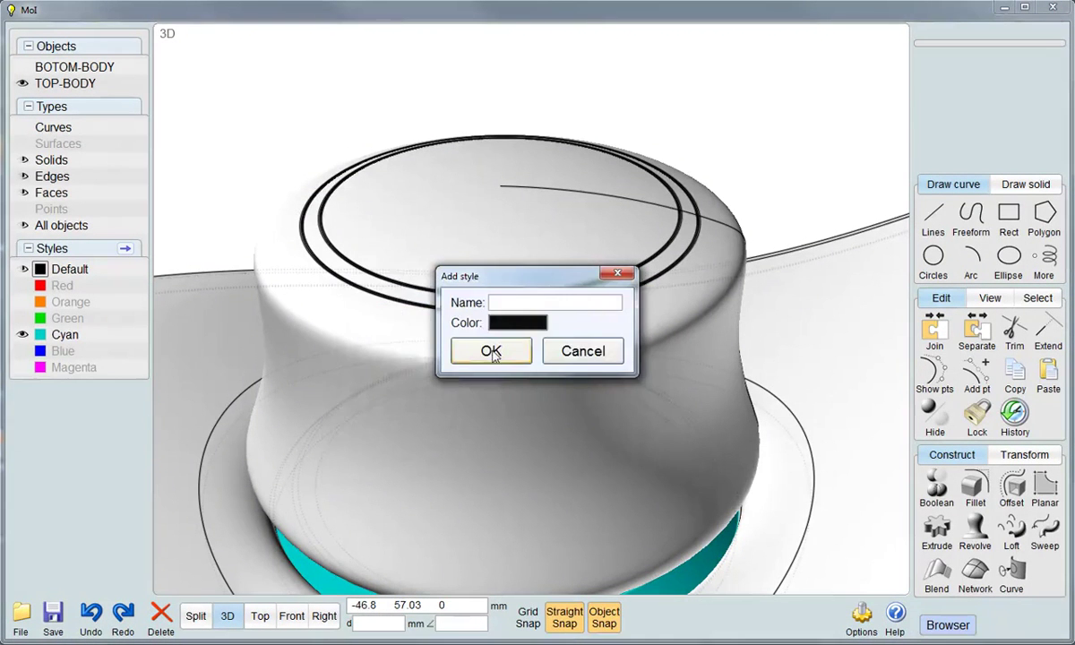
left_click(490, 350)
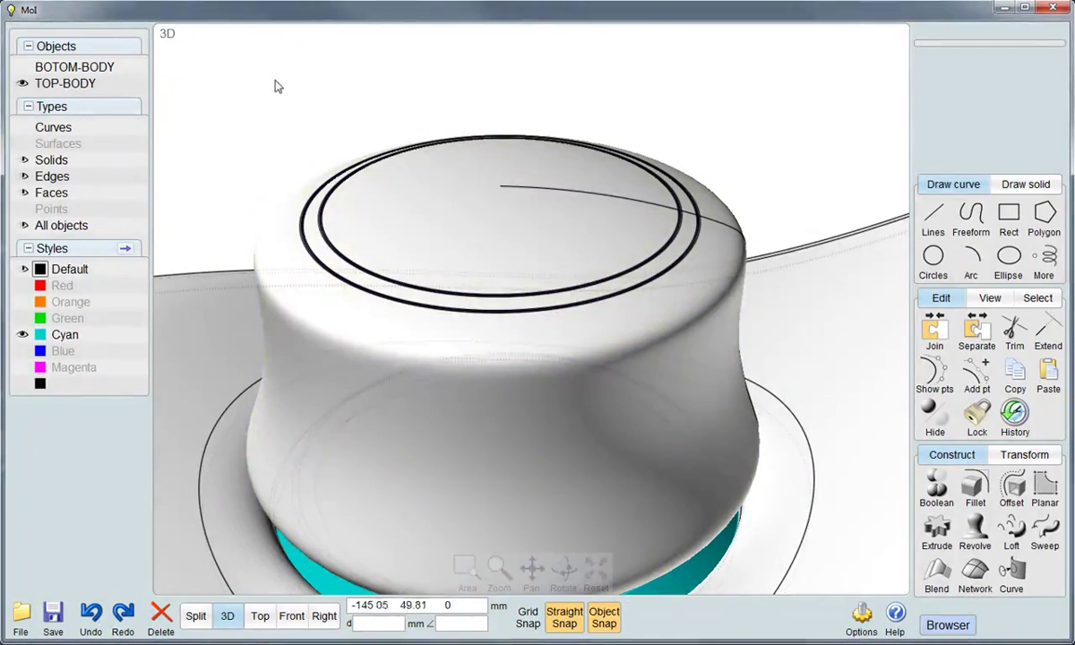
left_click(403, 211)
left_click(403, 211)
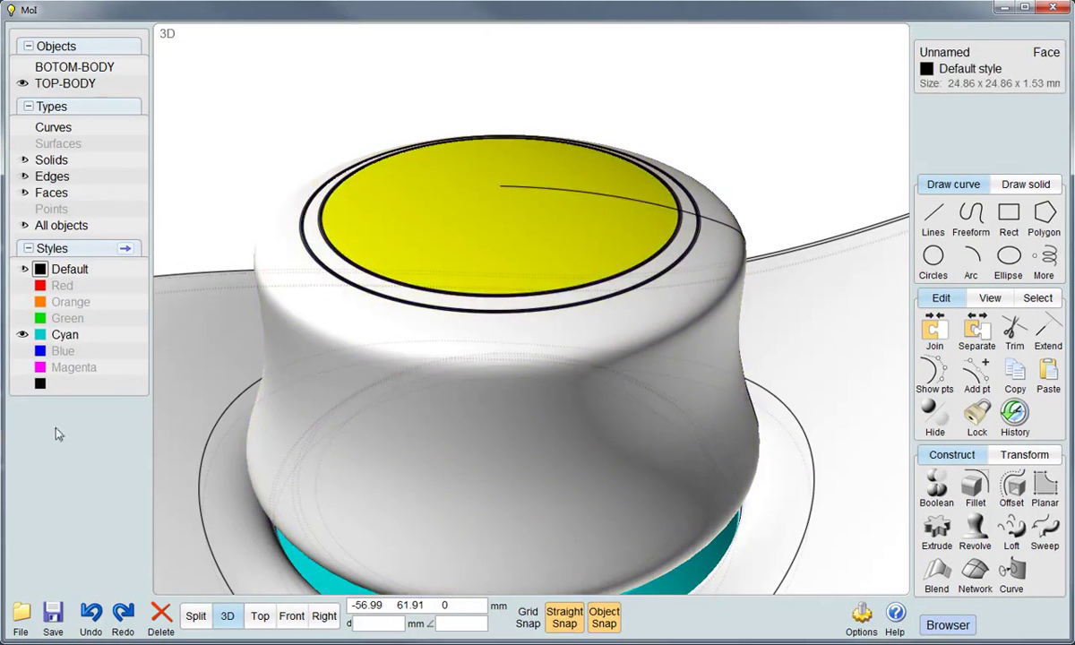
left_click(41, 383)
left_click(226, 133)
Create a grey 79/79/79 style and apply it to the body's side face
left_click(278, 273)
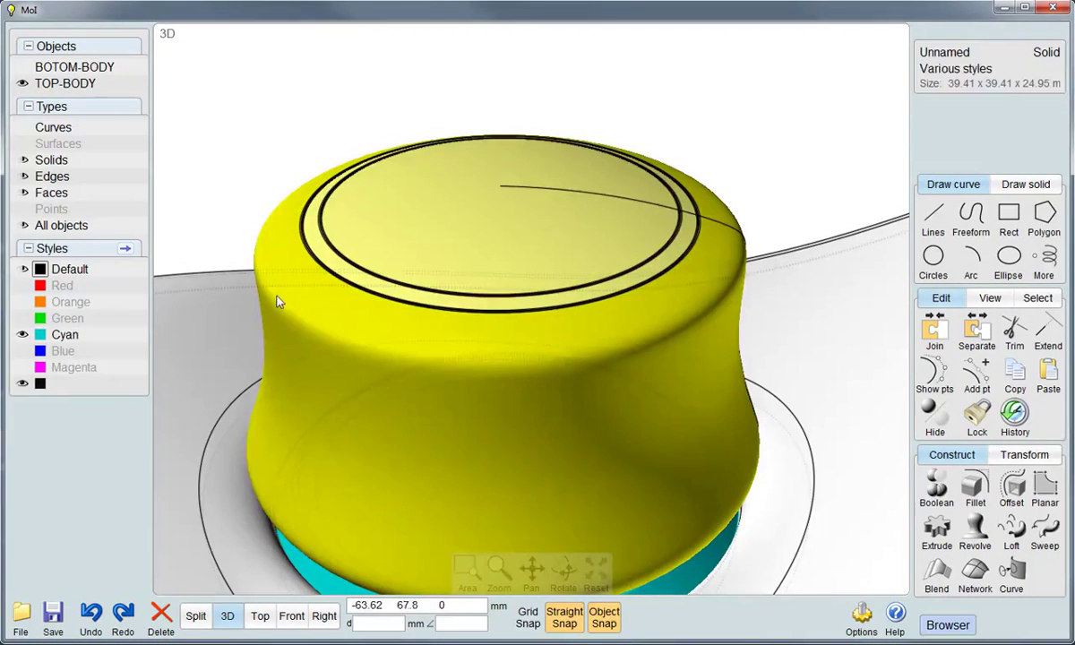
left_click(277, 299)
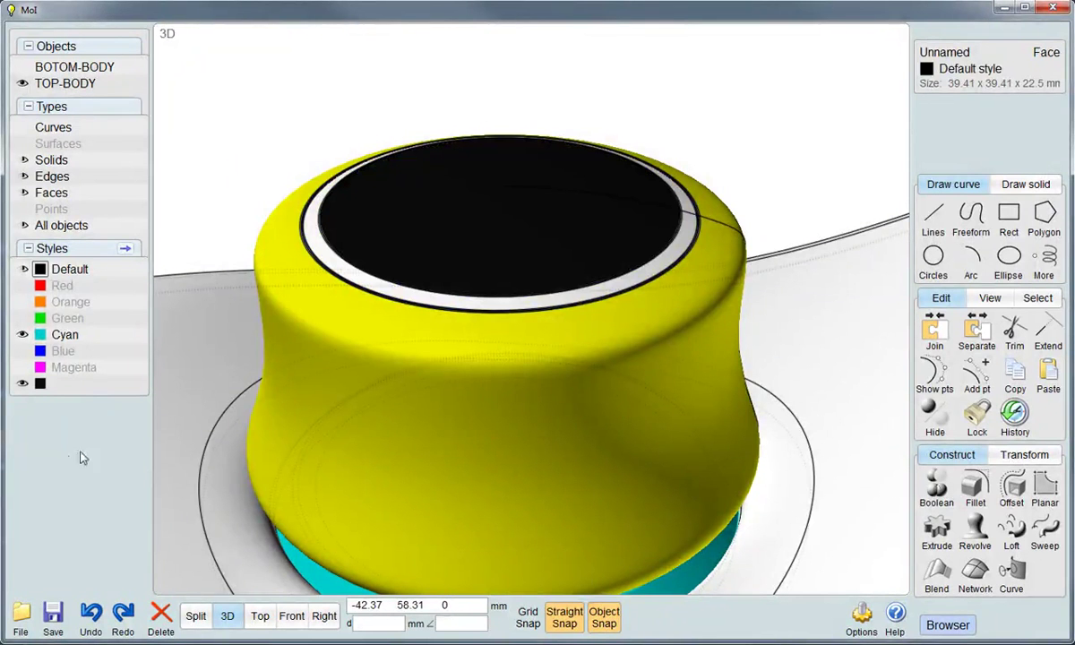
left_click(125, 249)
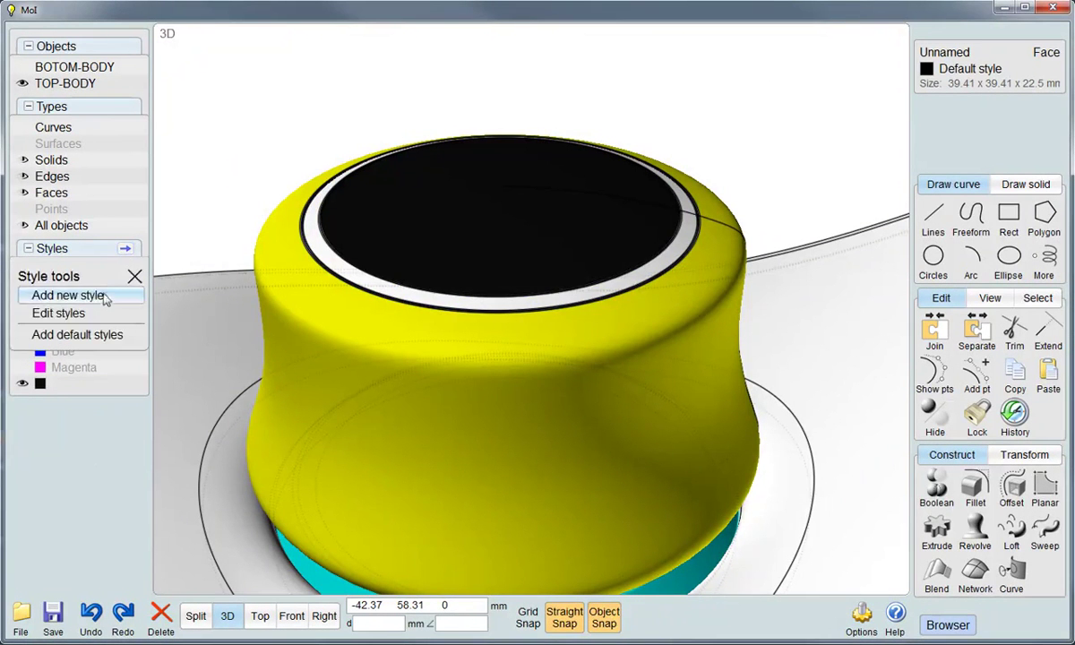
left_click(69, 290)
left_click(518, 318)
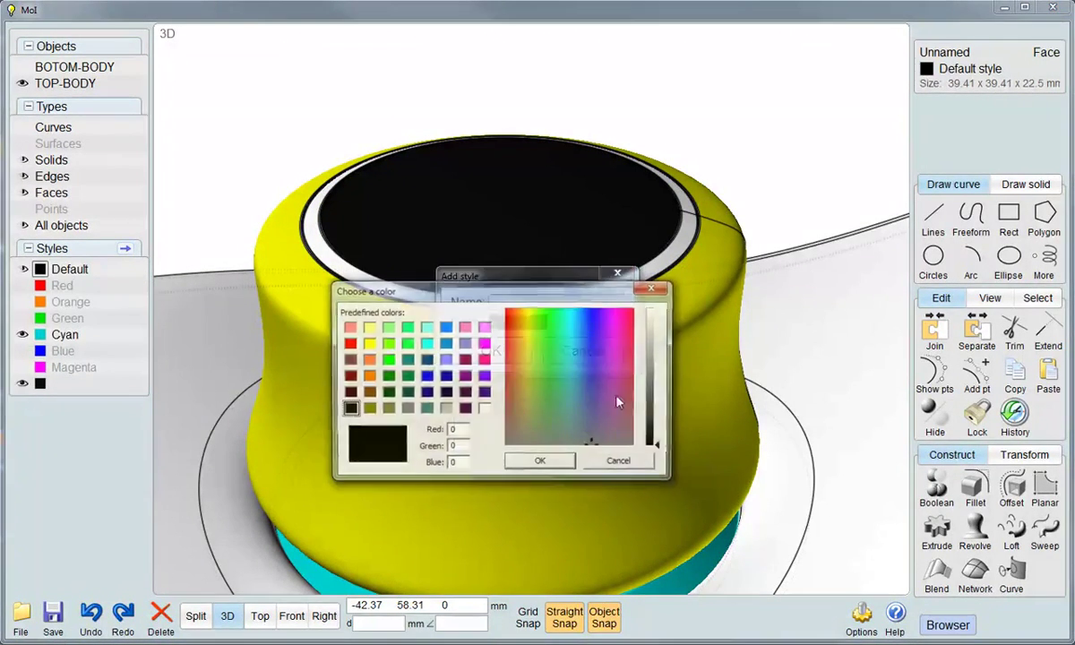
left_click(657, 406)
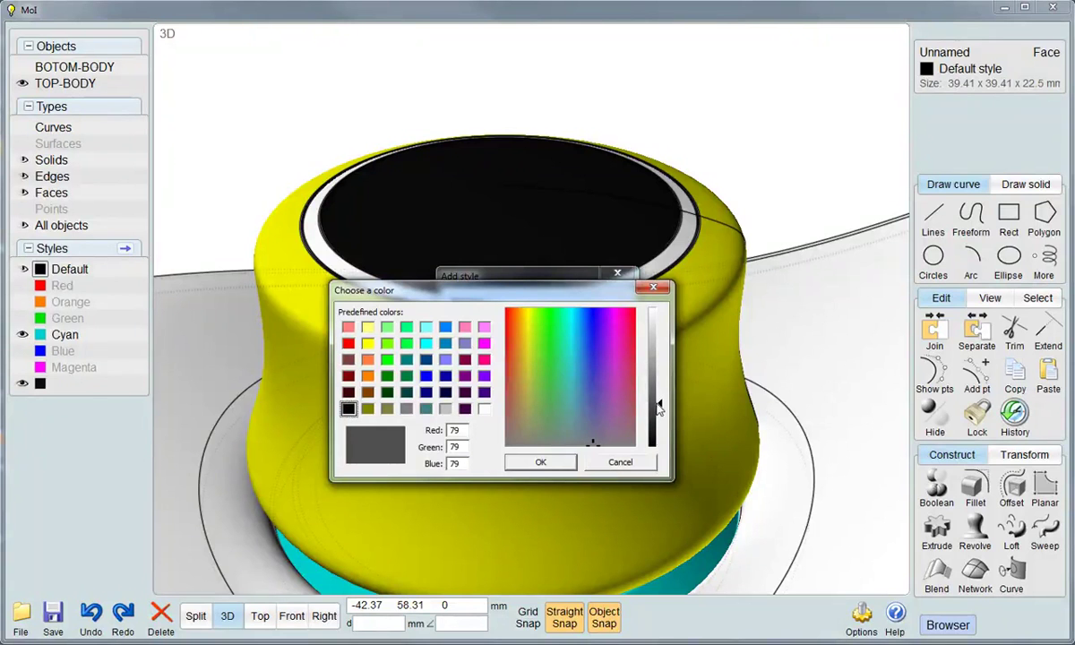
left_click(556, 462)
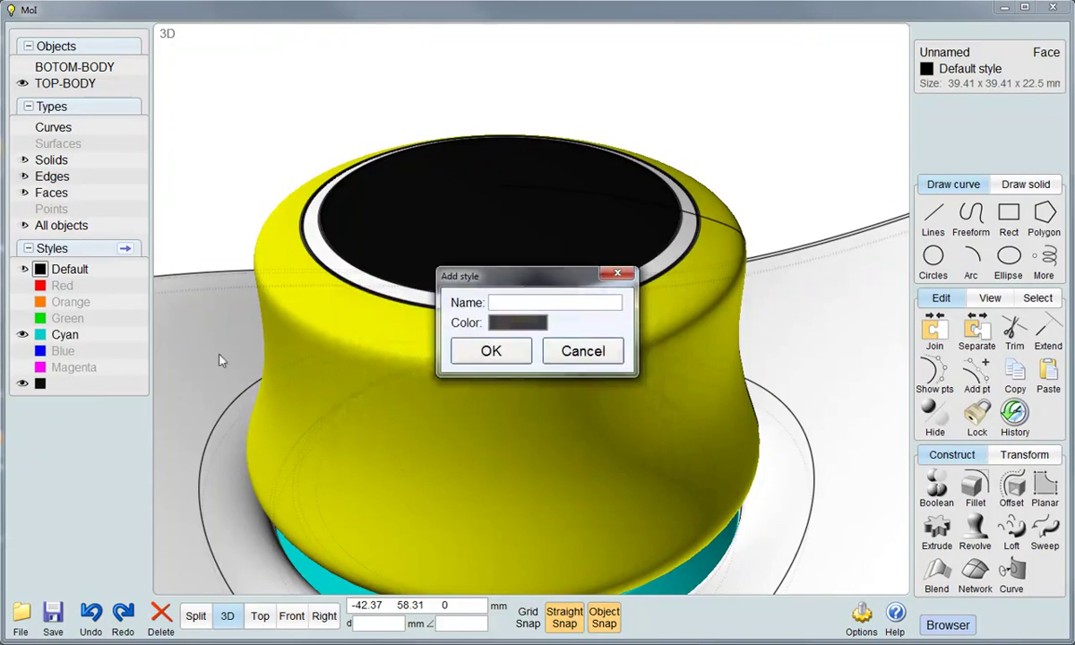
left_click(491, 350)
left_click(271, 163)
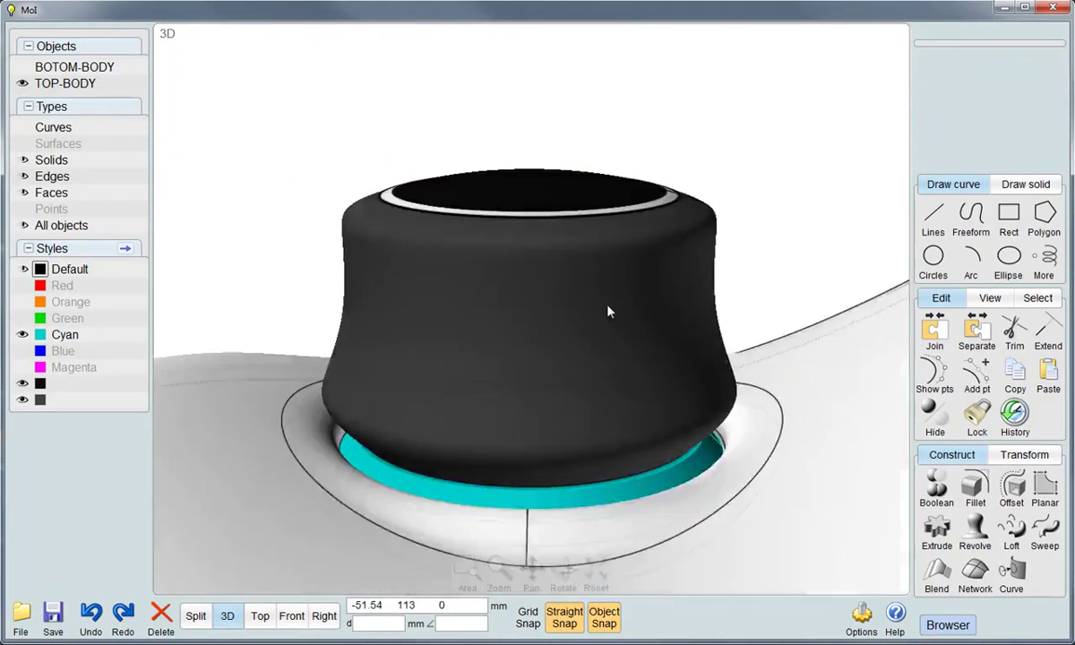
Orbit around the knob on its base down to a low side-on angle
mouse_move(620, 285)
right_mouse_down()
mouse_move(582, 354)
mouse_move(605, 364)
mouse_move(533, 287)
mouse_move(552, 276)
mouse_move(320, 285)
mouse_move(372, 288)
right_mouse_up()
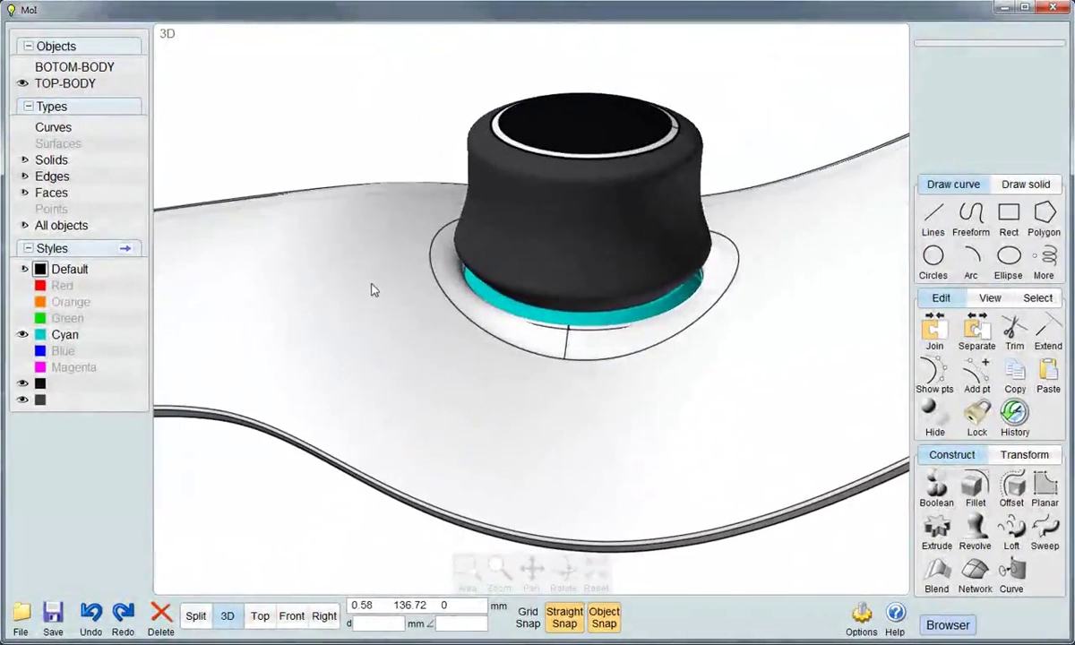
left_click(596, 231)
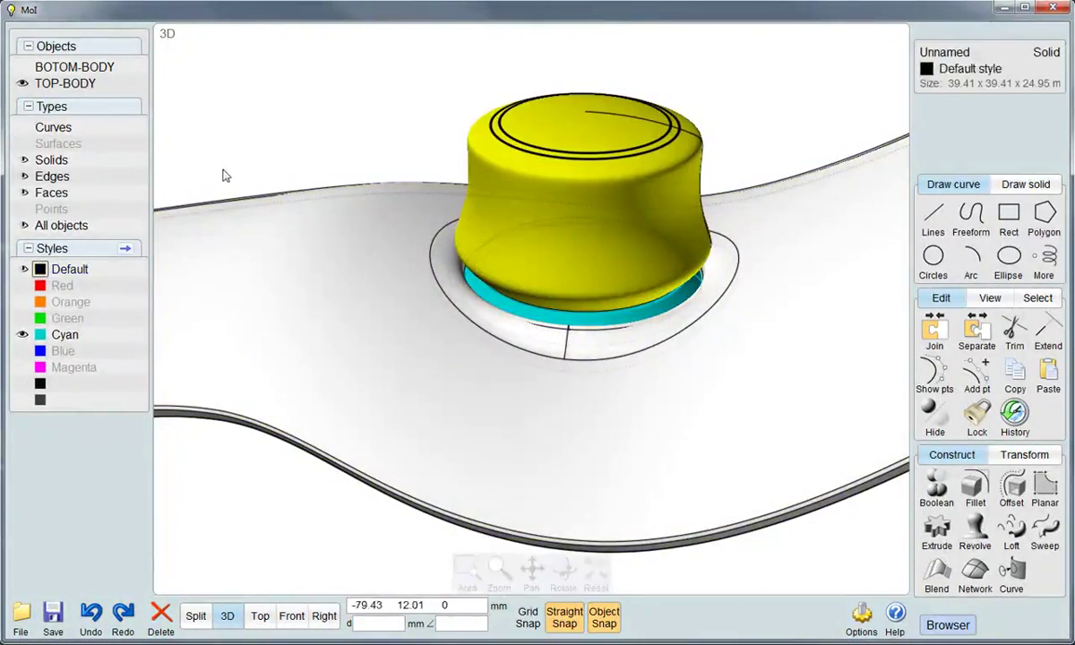
key("Escape")
mouse_move(475, 234)
right_mouse_down()
mouse_move(498, 202)
mouse_move(499, 235)
right_mouse_up()
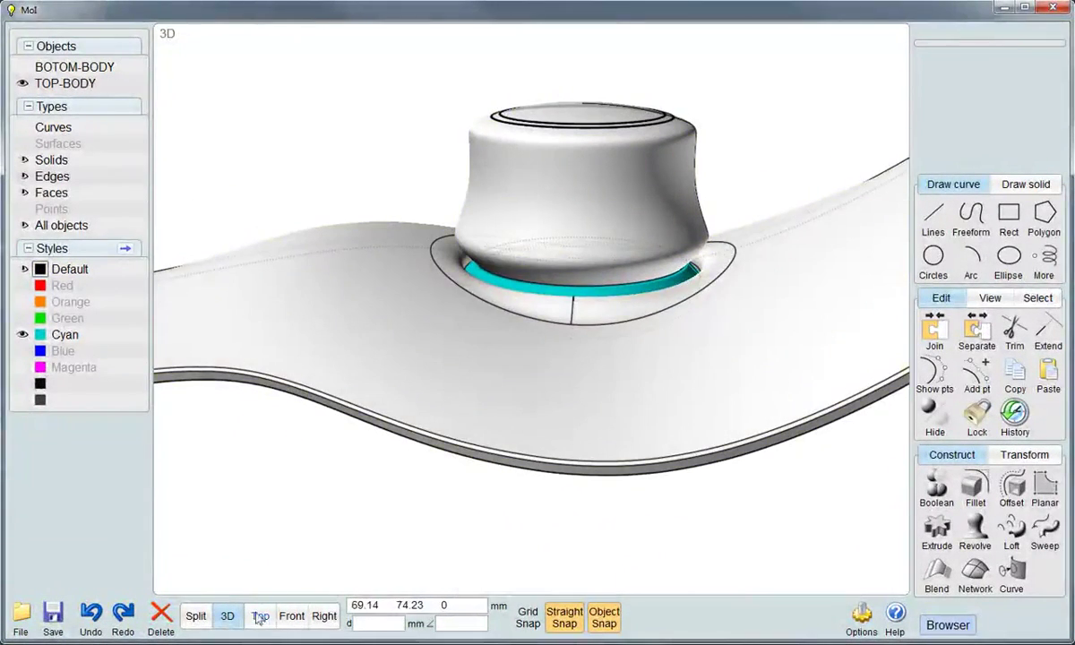
In Right view, draw a vertical line from the knob's top centre down to its base
left_click(323, 616)
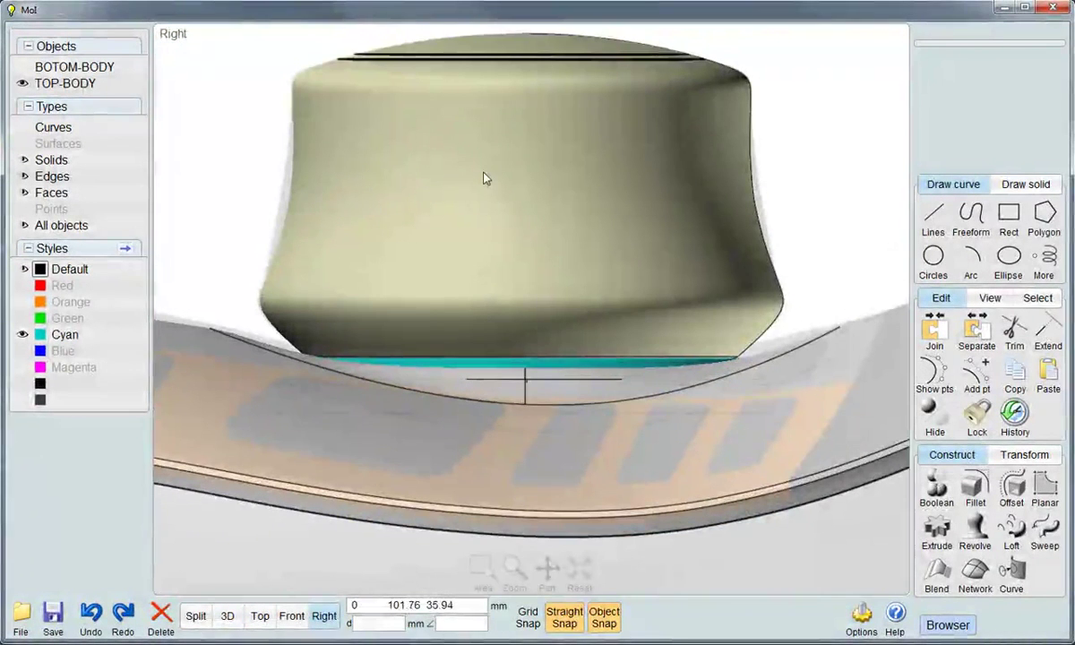
scroll(537, 267, "up", 2)
scroll(537, 267, "up", 1)
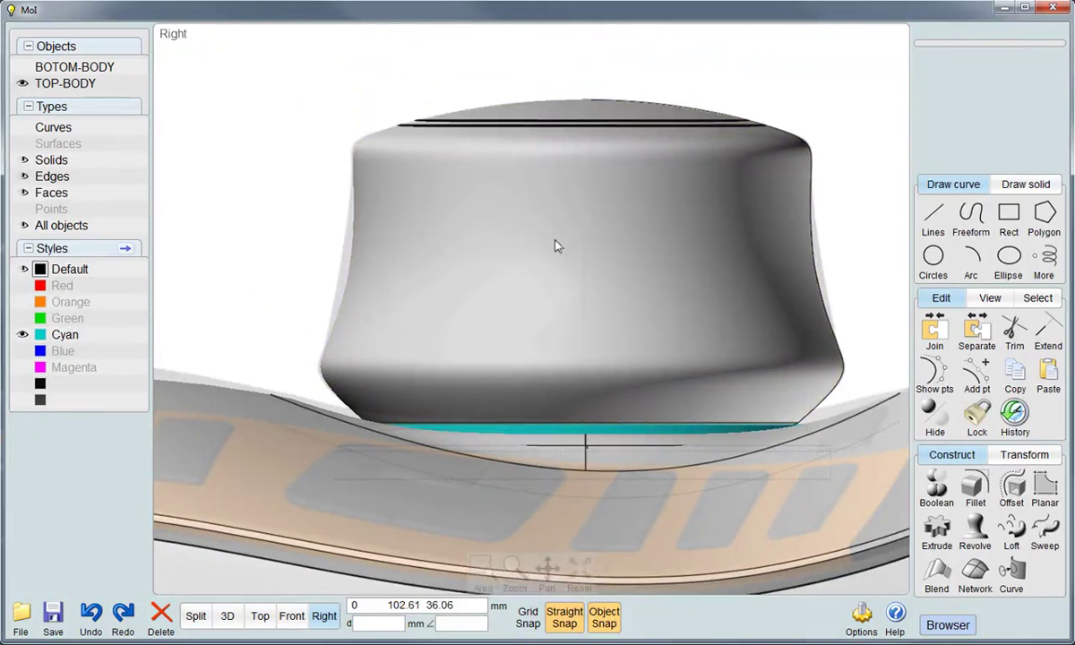
left_click(931, 216)
left_click(581, 100)
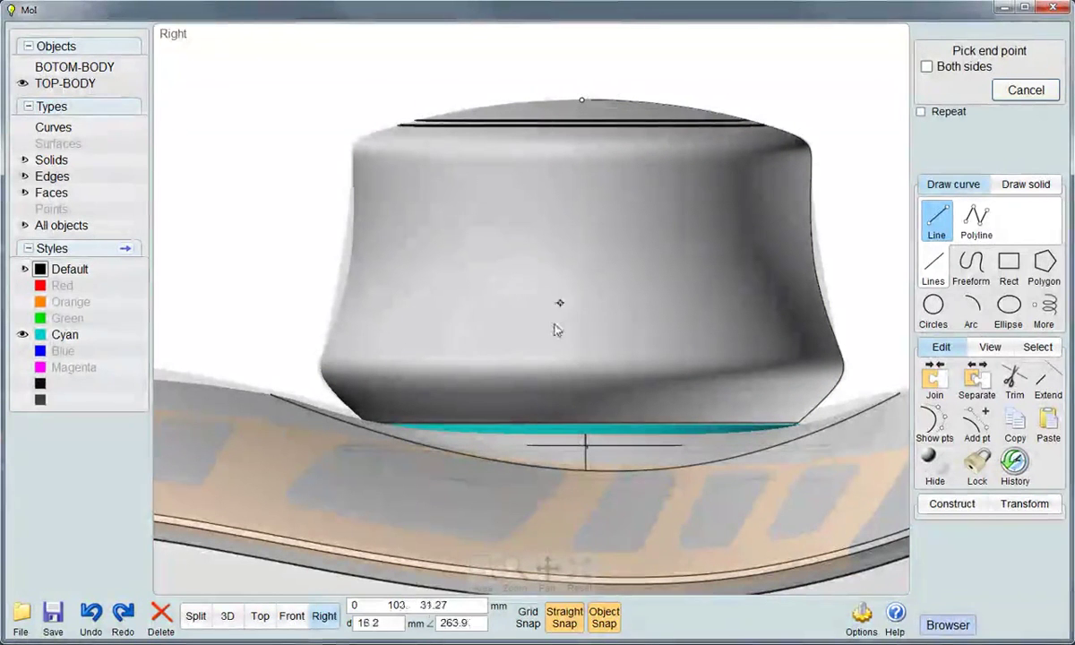
left_click(582, 379)
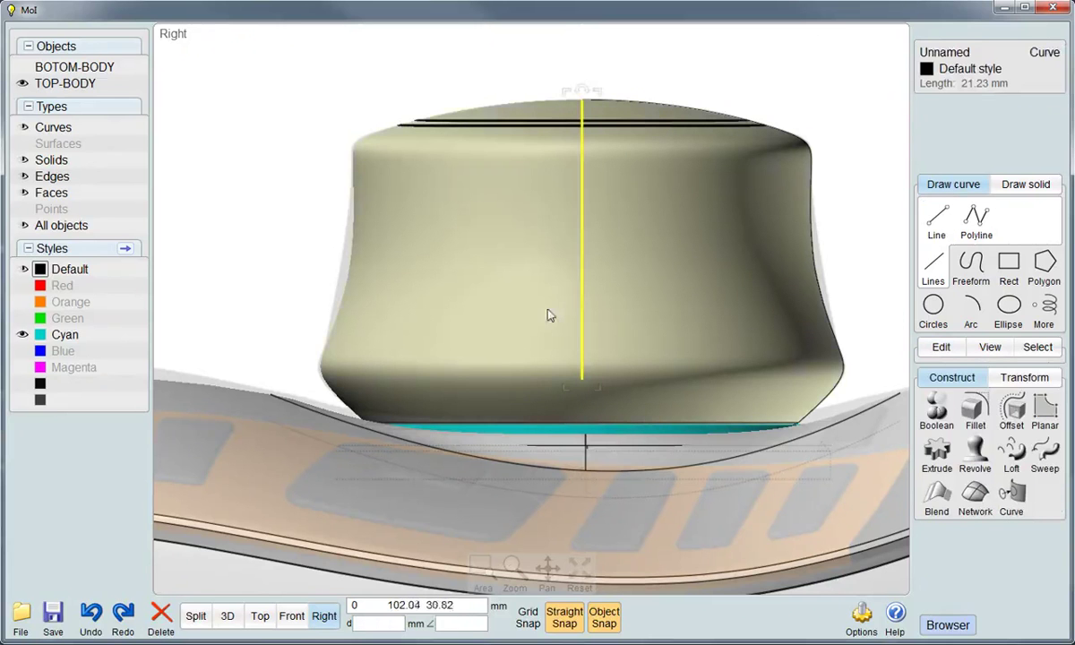
scroll(557, 294, "up", 2)
scroll(583, 329, "up", 3)
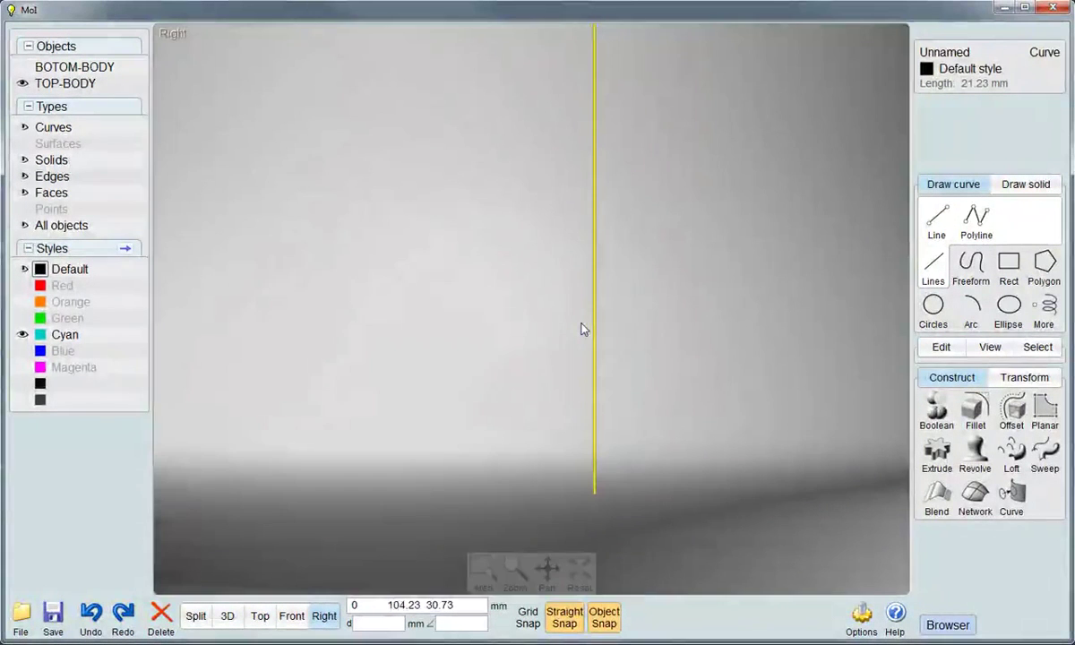
scroll(583, 329, "down", 3)
left_click(782, 209)
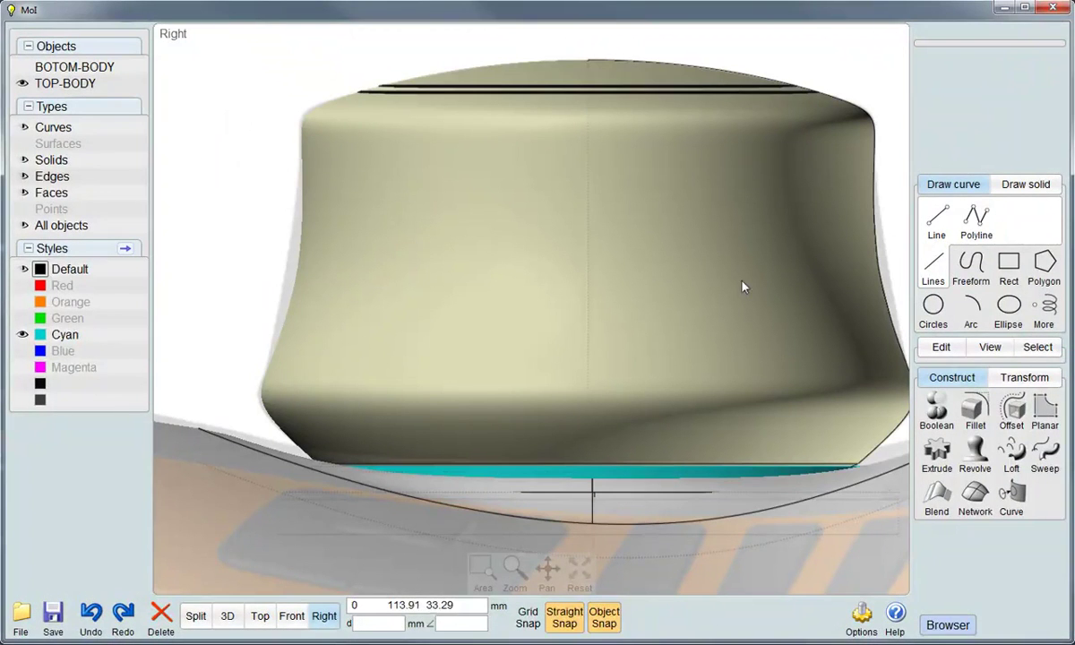
key("Escape")
Set the reference image transparency to 50%
left_click(989, 348)
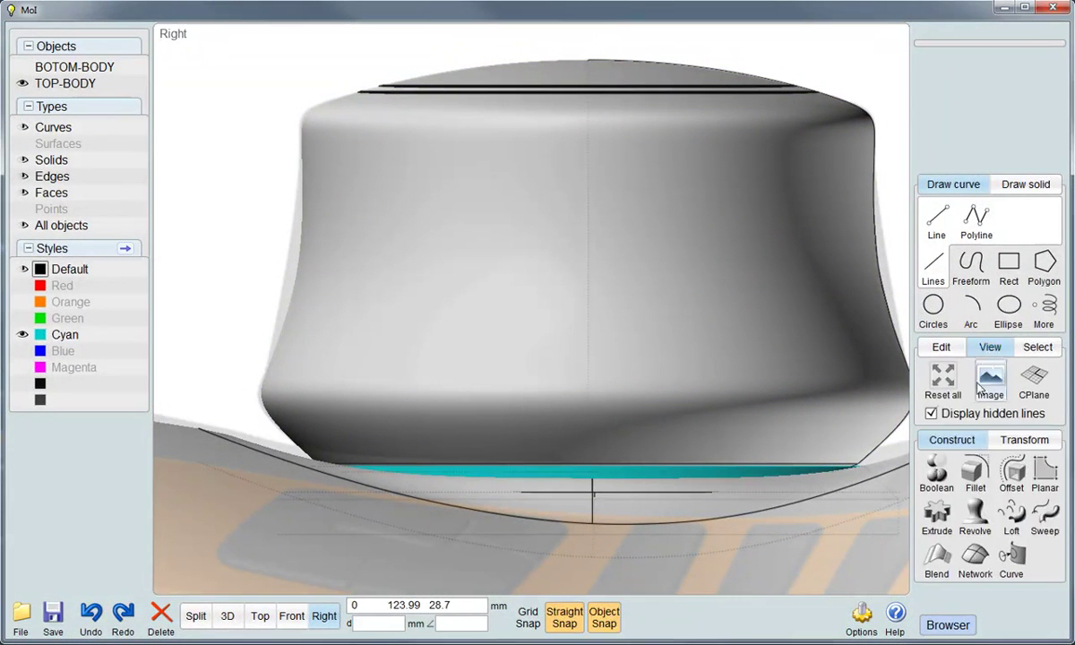
left_click(990, 376)
left_click(1000, 226)
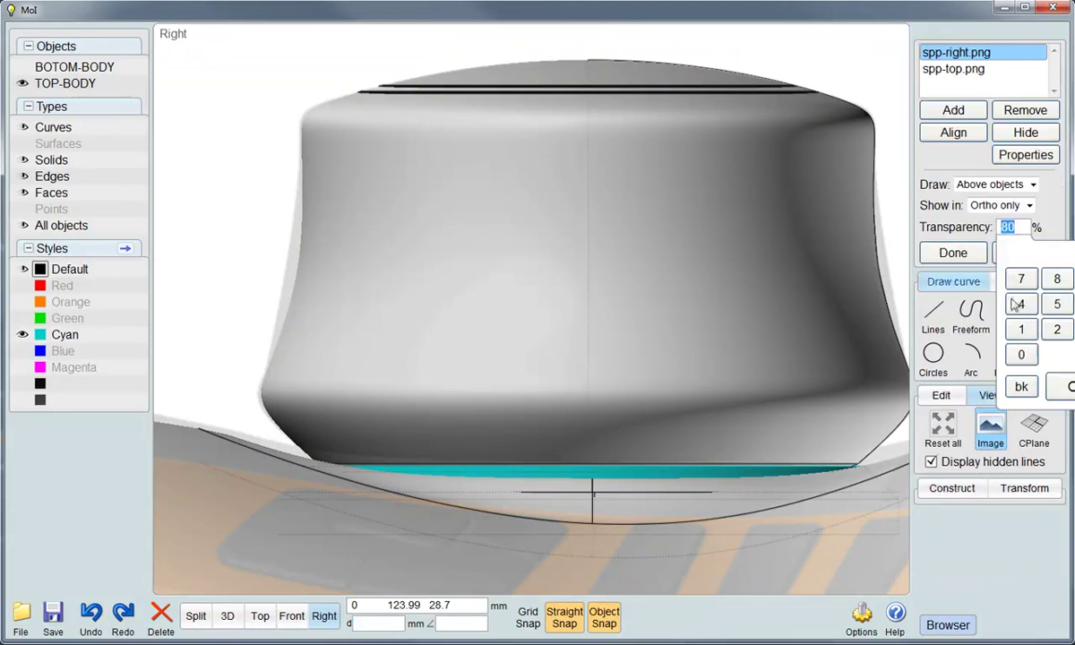
left_click(1019, 355)
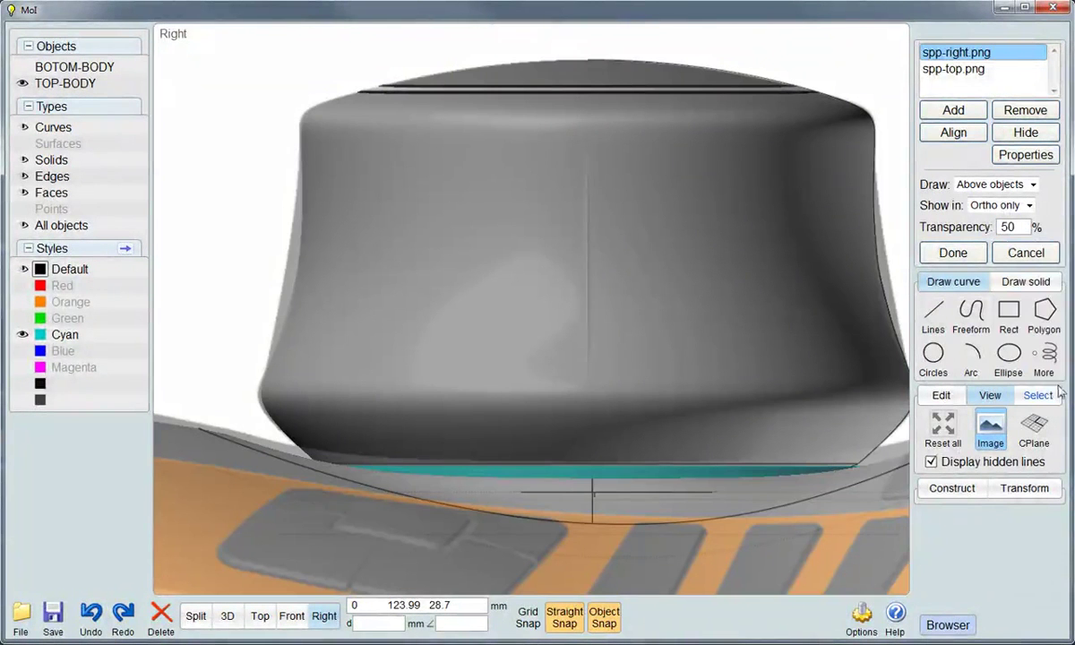
left_click(955, 253)
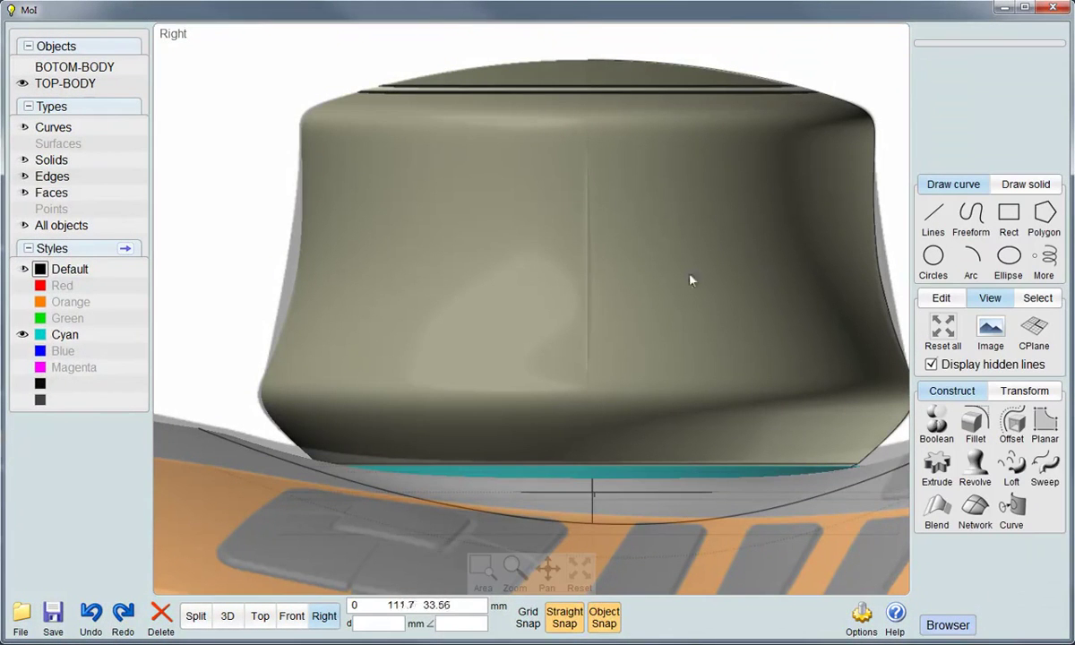
Draw a three-point control-point curve on the body's side as half of the lens outline
left_click(958, 222)
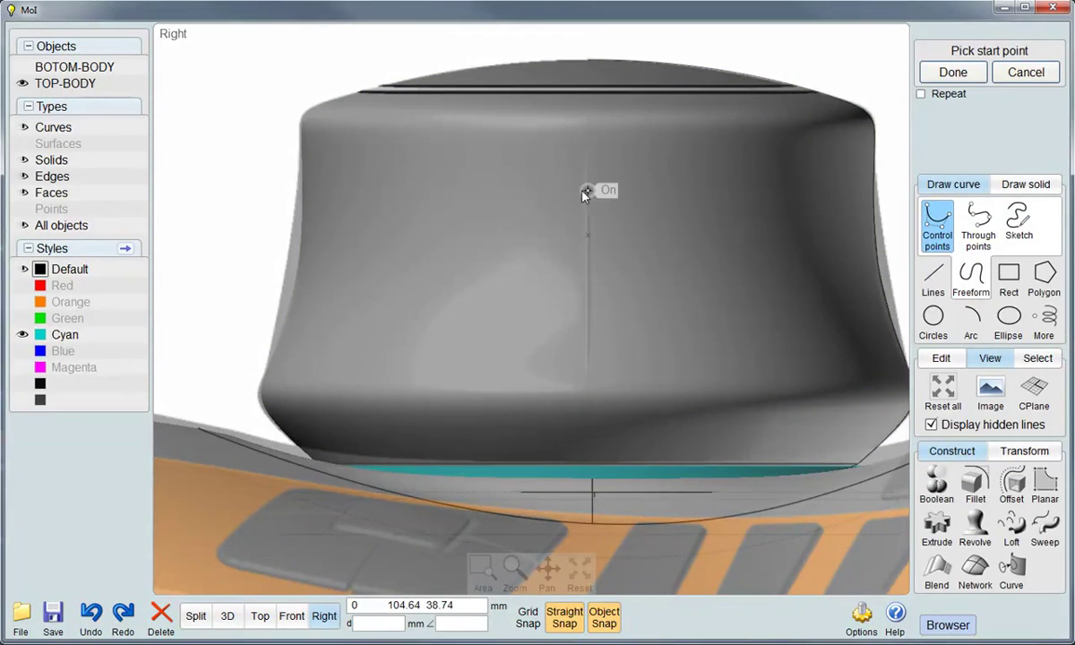
scroll(582, 190, "up", 2)
left_click(589, 143)
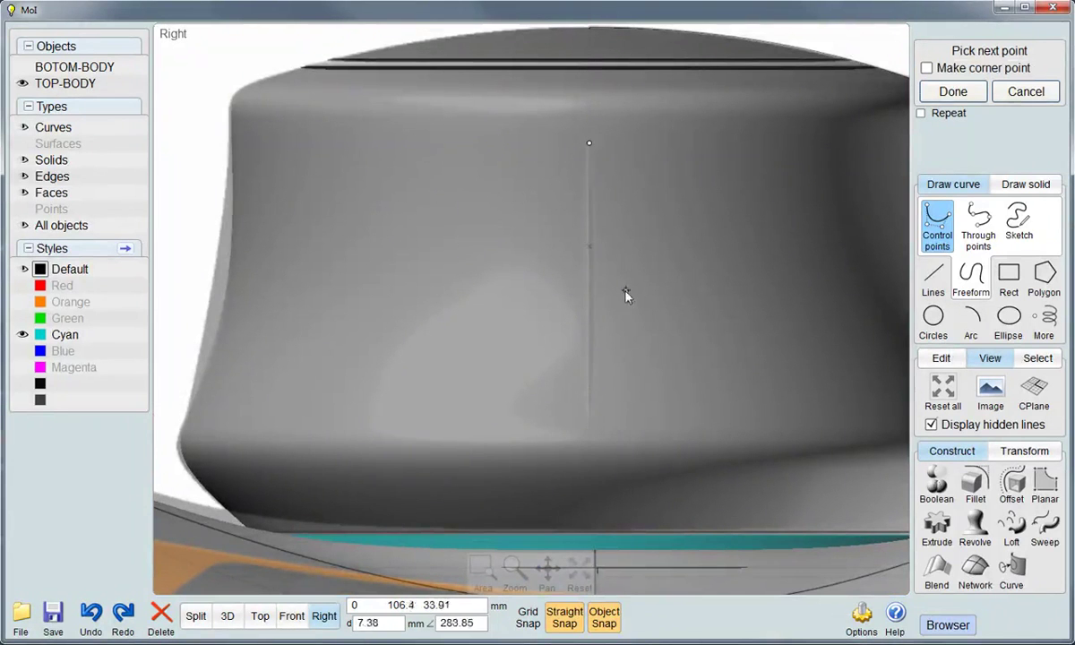
left_click(608, 308)
left_click(591, 420)
right_click(602, 367)
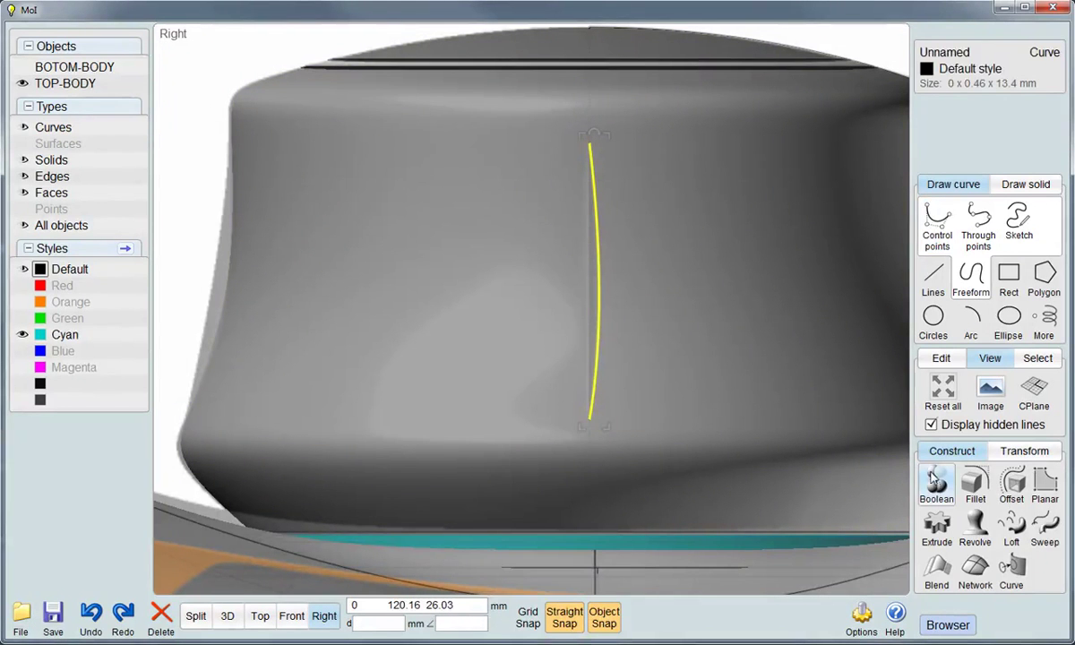
Mirror the curve across a vertical line and join both halves into a closed lens outline
left_click(1023, 451)
left_click(935, 528)
left_click(588, 330)
left_click(588, 294)
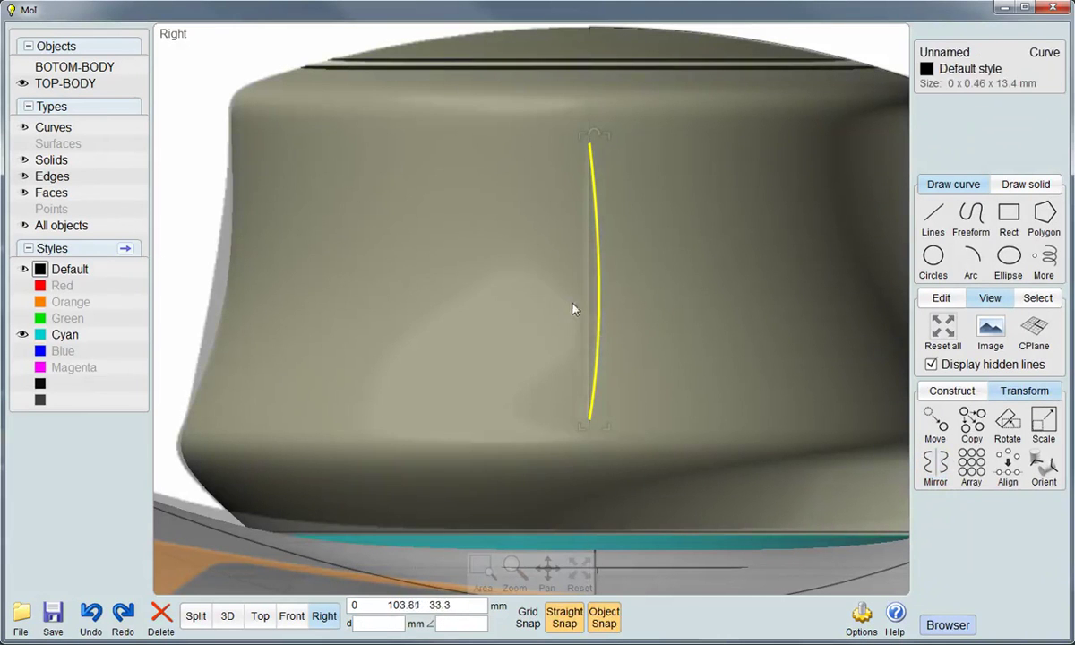
left_click(940, 297)
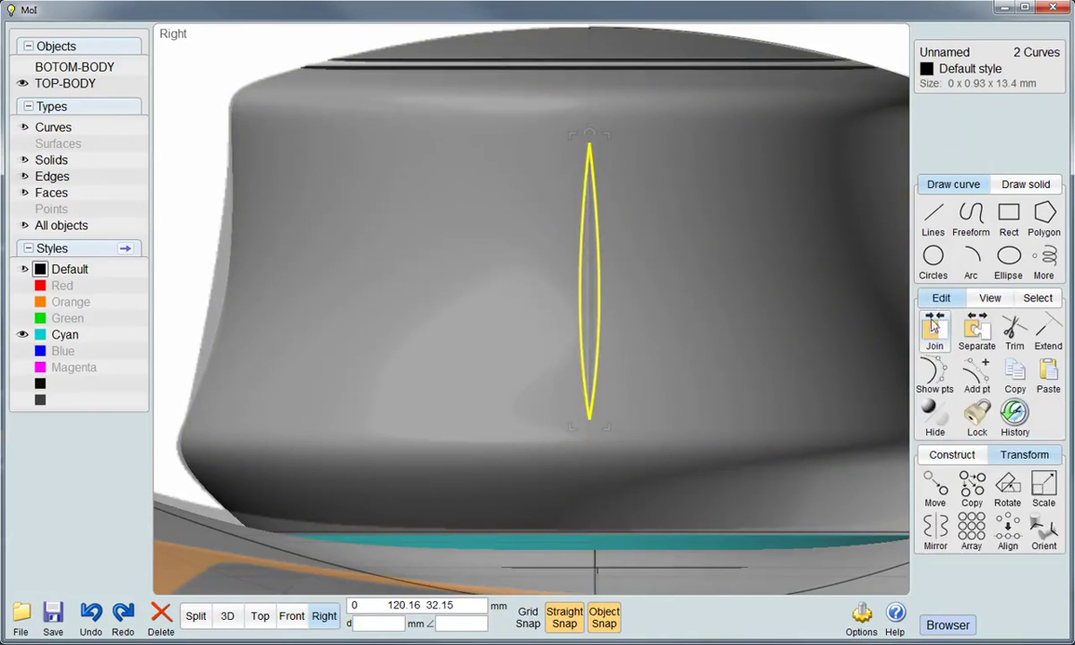
left_click(936, 349)
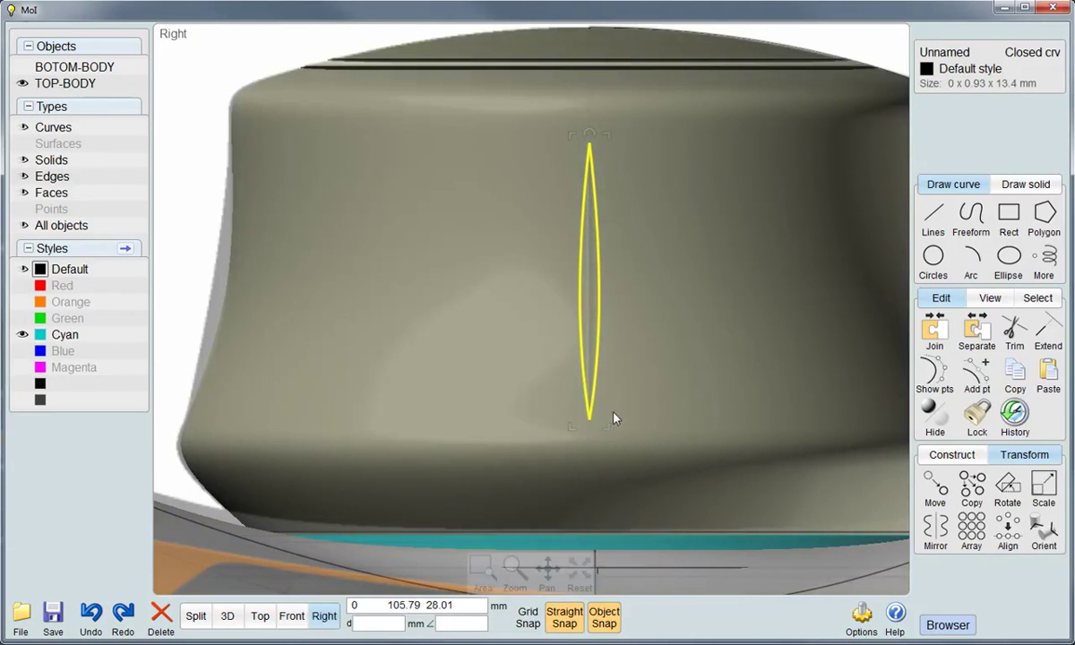
Project the lens outline onto TOP-BODY using the default projection direction
scroll(627, 420, "down", 1)
right_click_drag(664, 380, 635, 311)
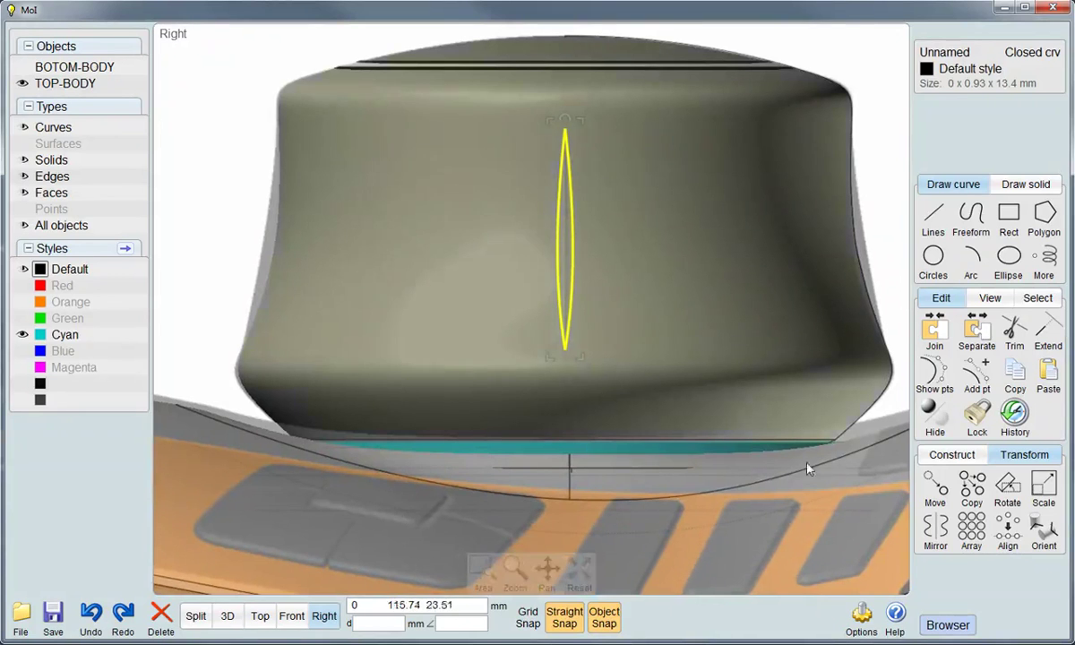
left_click(952, 454)
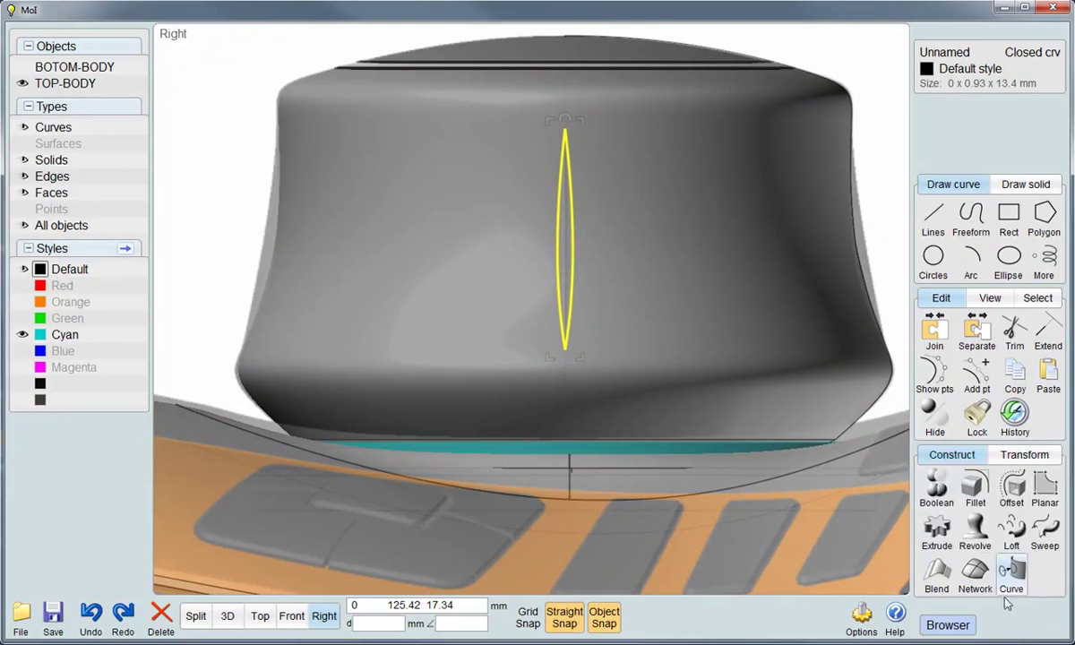
left_click(937, 574)
left_click(952, 454)
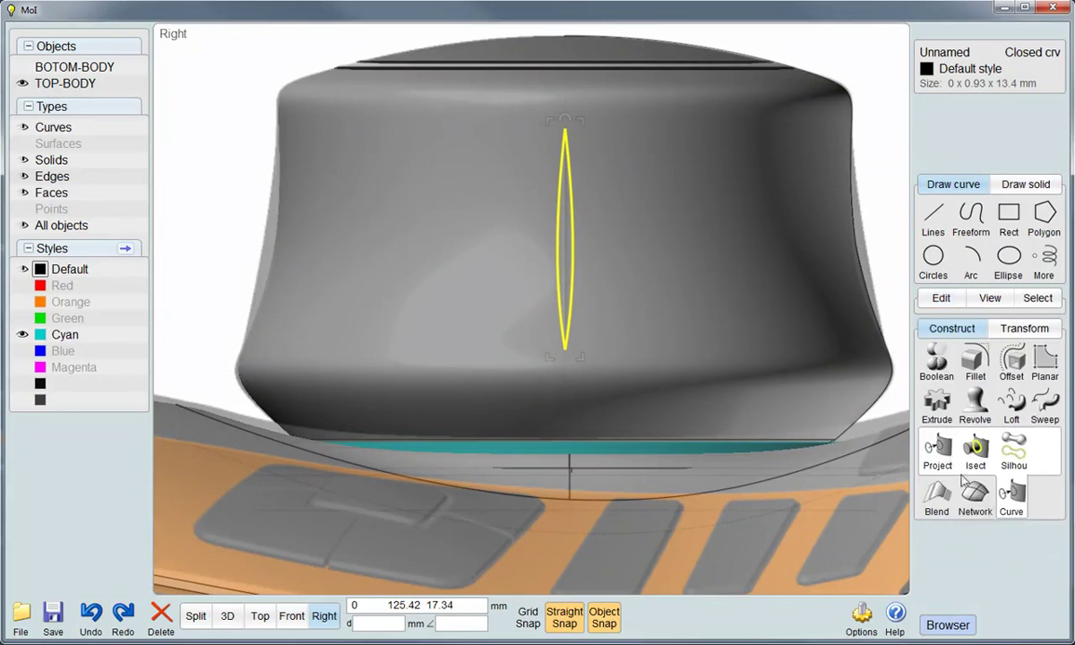
left_click(937, 448)
left_click(706, 324)
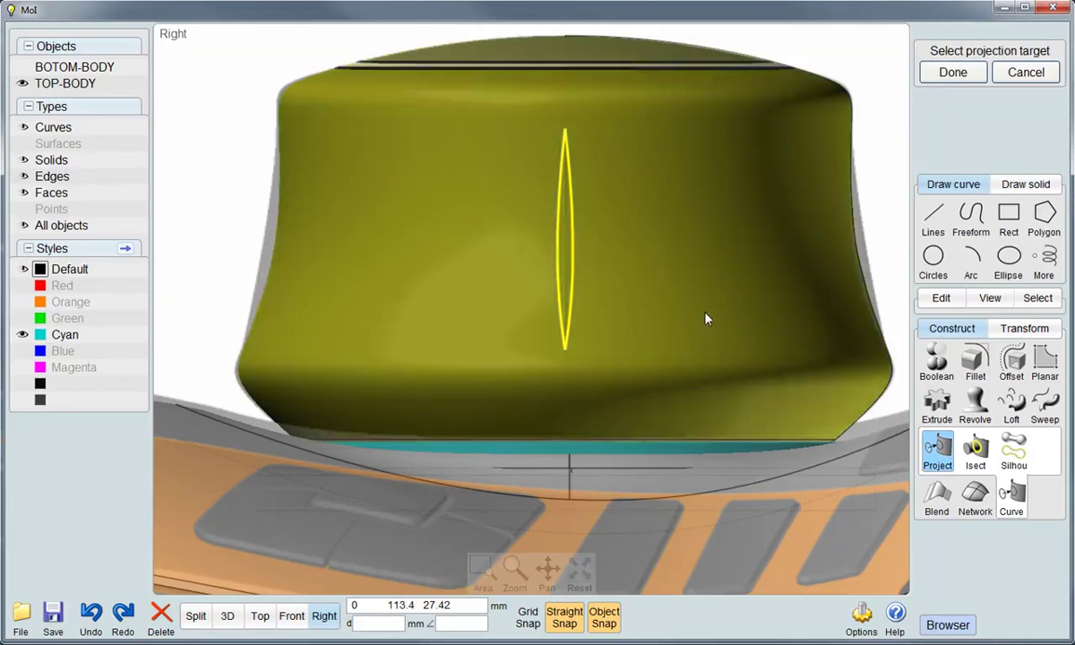
right_click(893, 198)
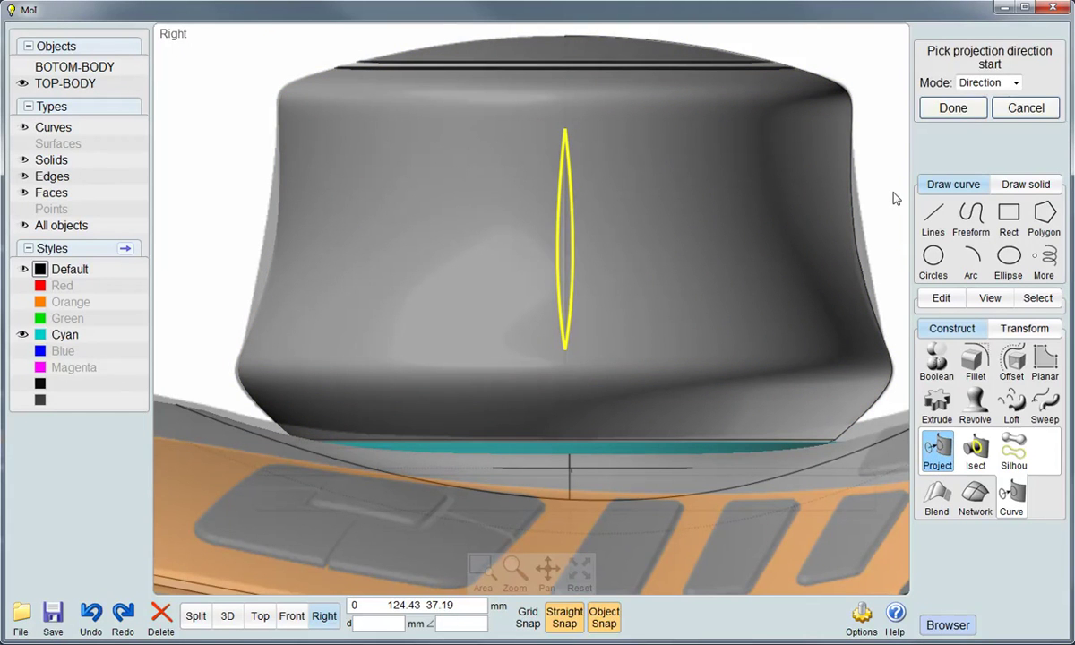
right_click(893, 198)
left_click(260, 159)
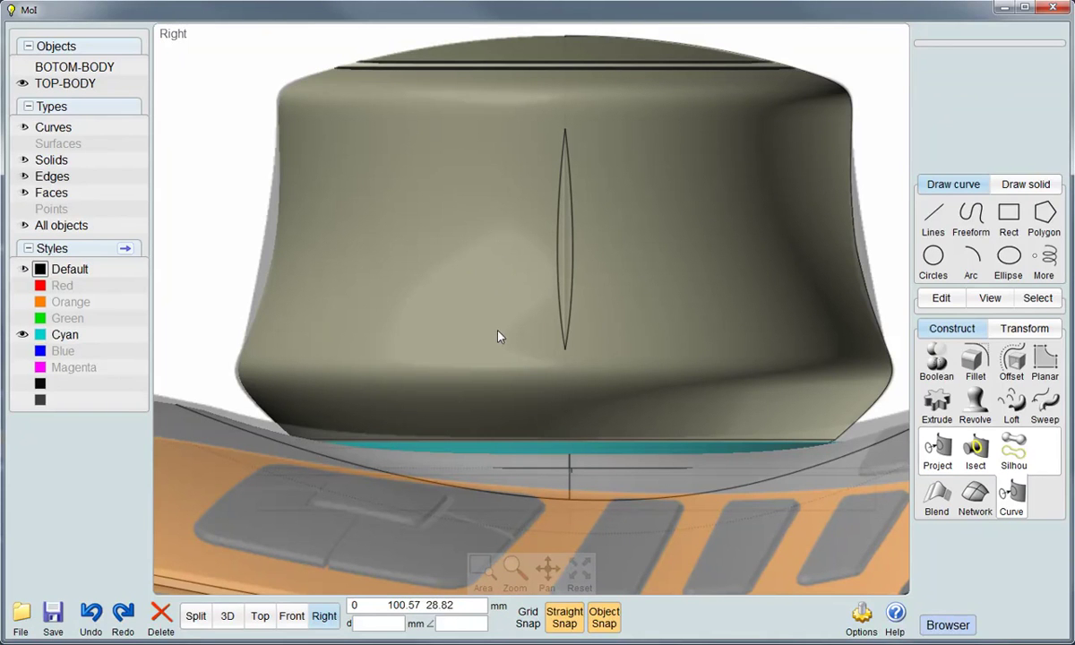
Switch to the Front view and zoom in on the knob
left_click(23, 83)
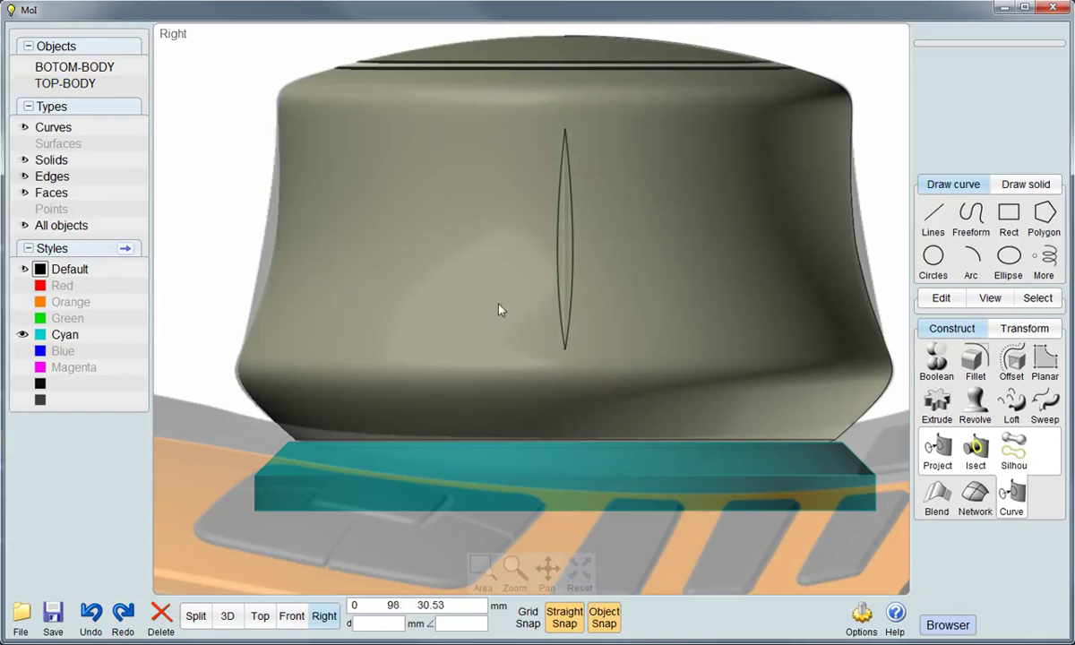
left_click(293, 618)
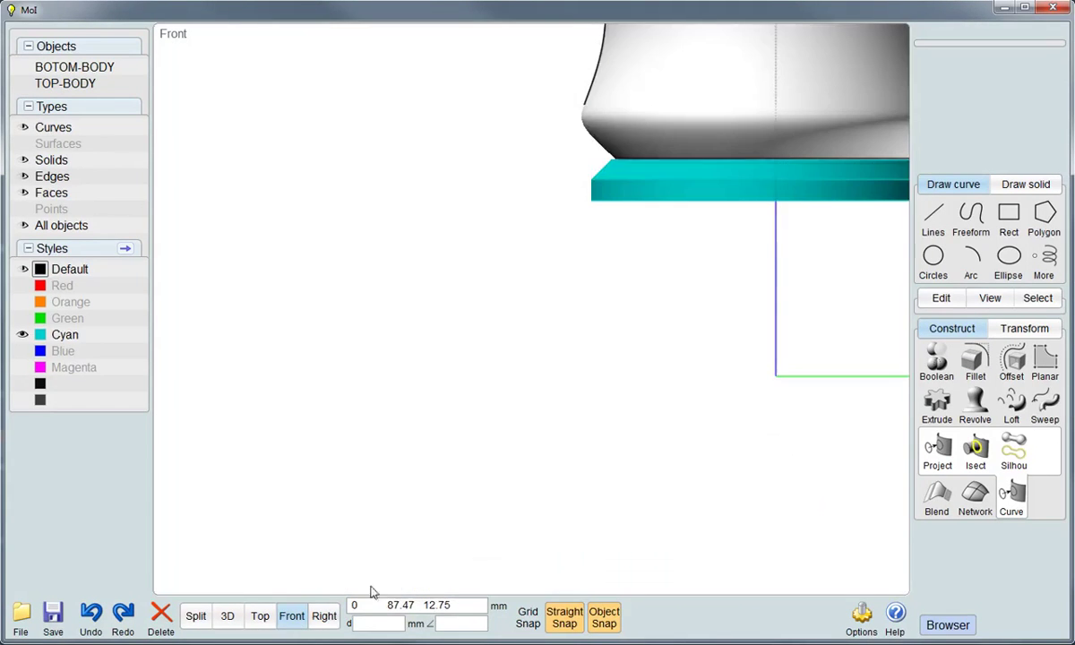
scroll(757, 223, "up", 1)
scroll(757, 224, "up", 1)
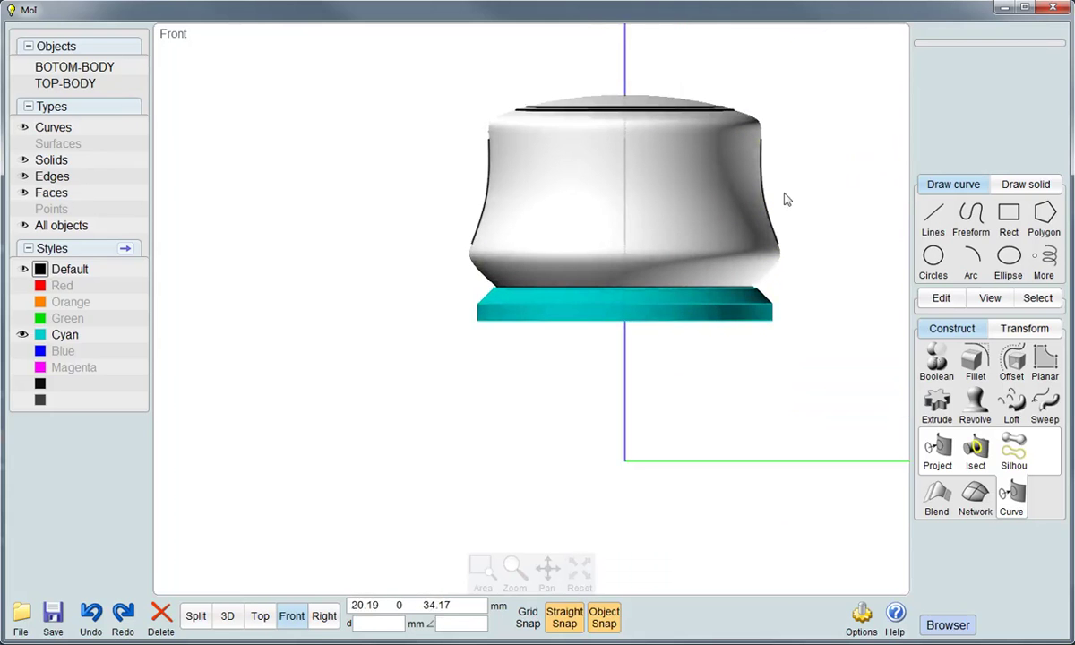
scroll(758, 229, "up", 1)
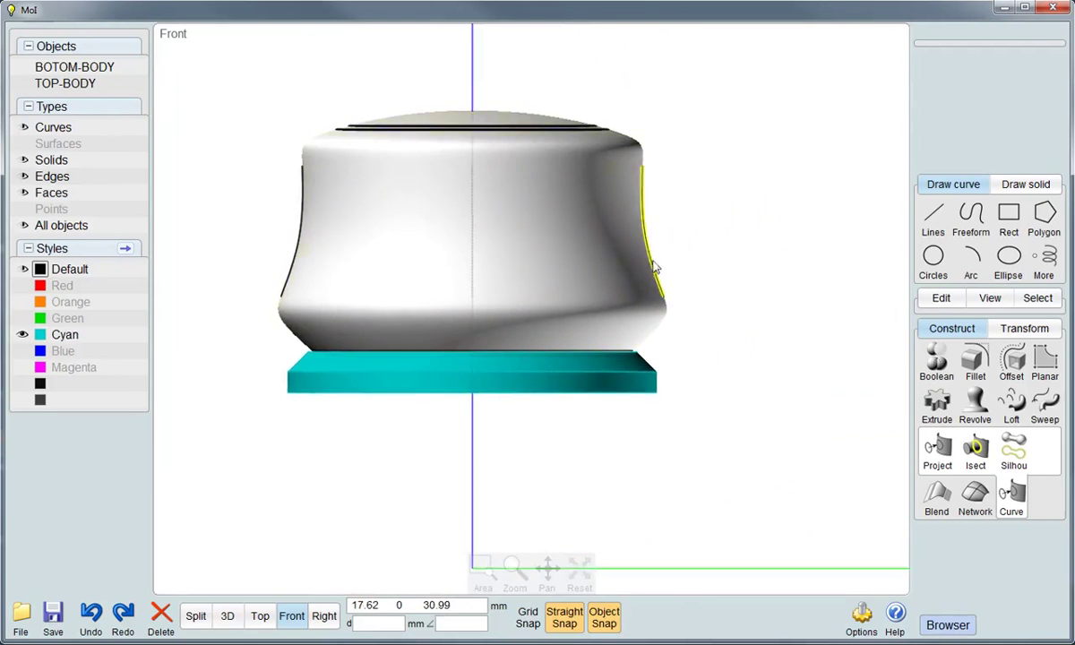
scroll(655, 268, "up", 3)
scroll(609, 314, "up", 1)
Draw a control-point curve from the outline's top end to its bottom end along the right side
right_click_drag(578, 338, 570, 359)
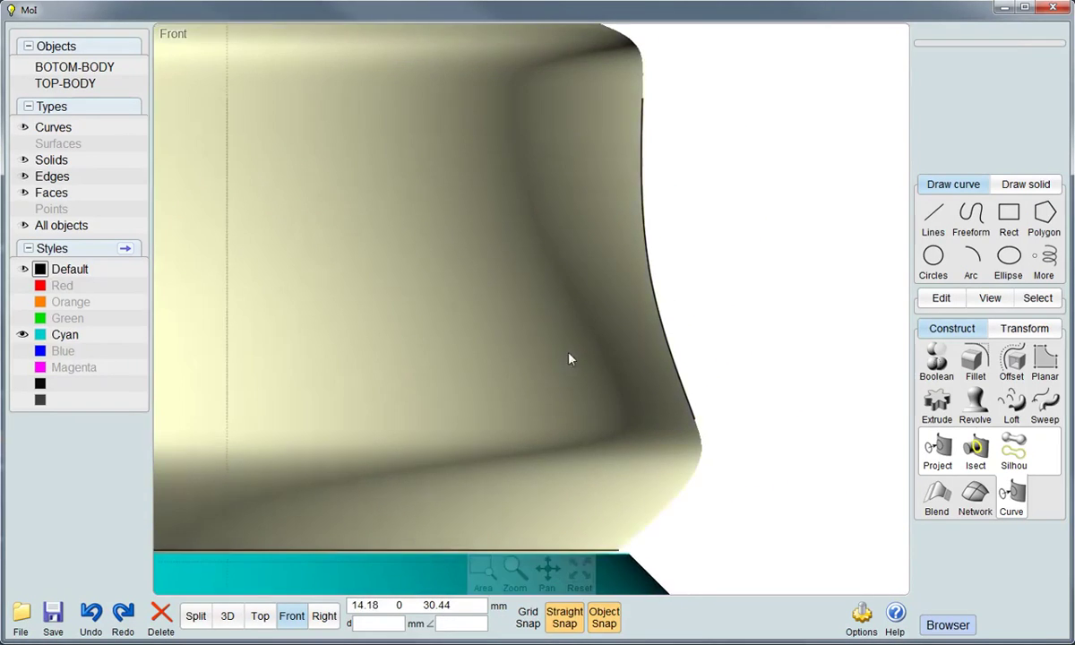
left_click(971, 215)
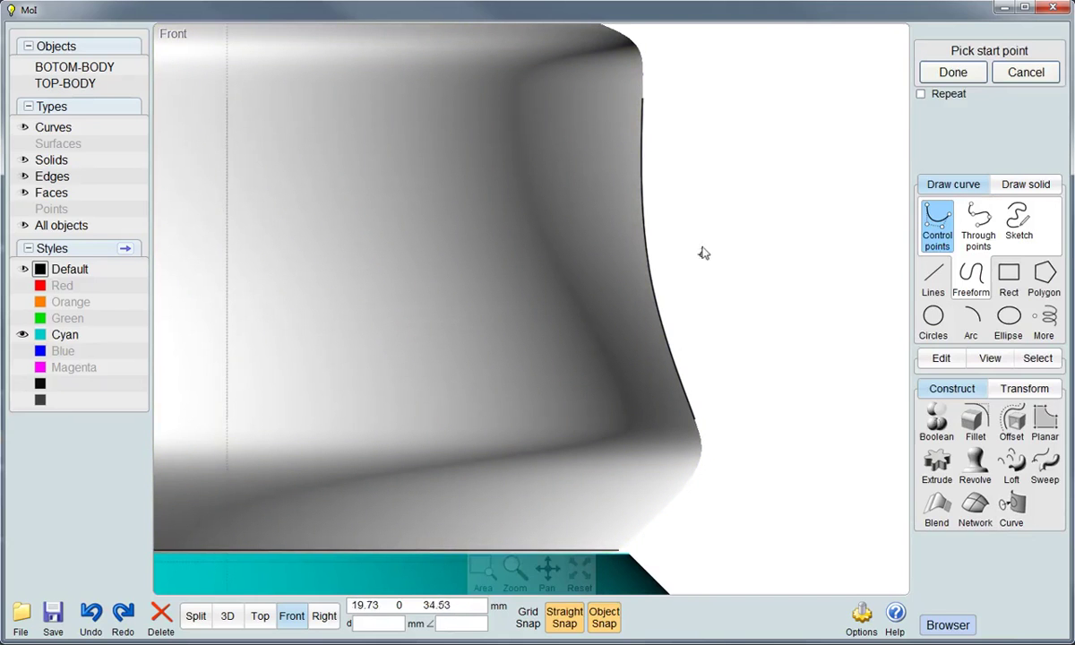
left_click(650, 100)
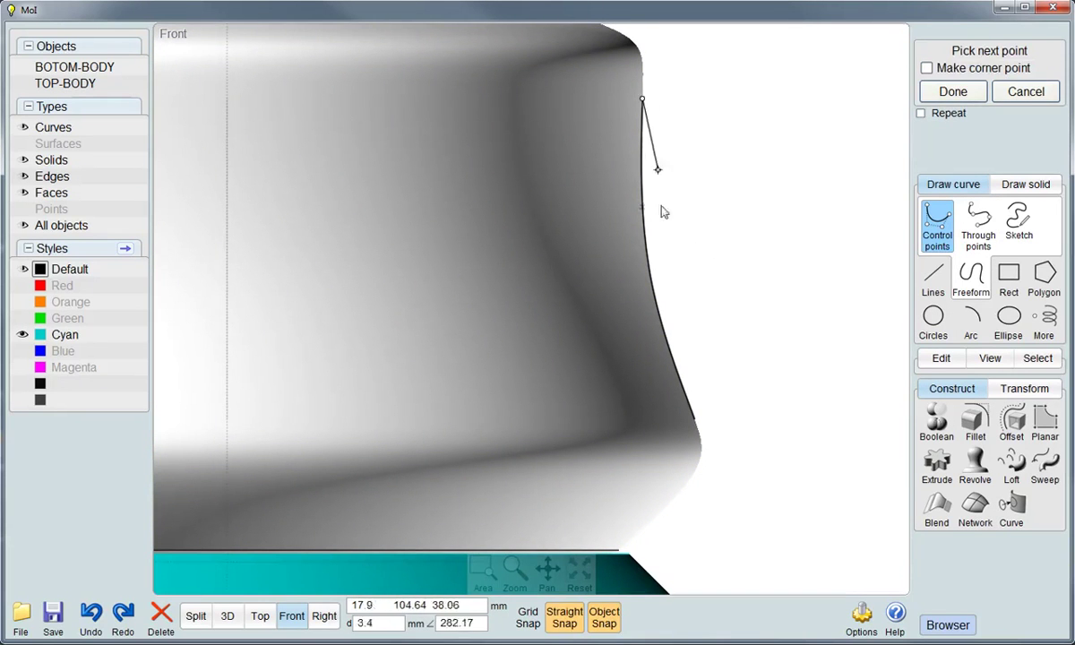
left_click(671, 269)
left_click(696, 418)
right_click(720, 332)
Drag the curve's middle control point onto the body's edge, then return to the 3D view
left_click(682, 331)
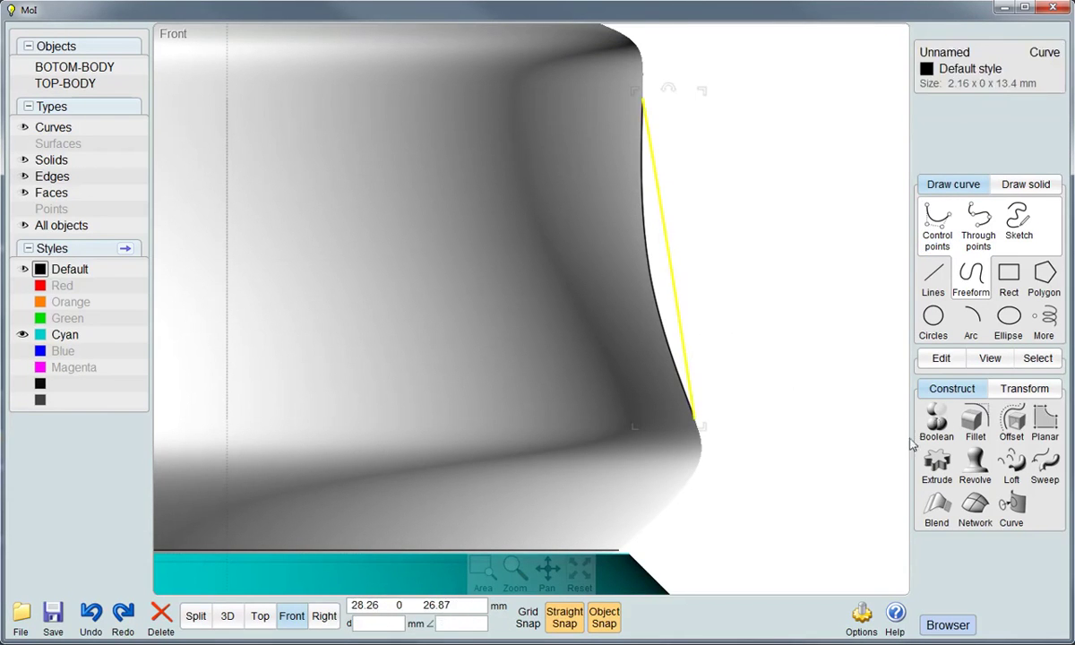
left_click(940, 358)
left_click(934, 377)
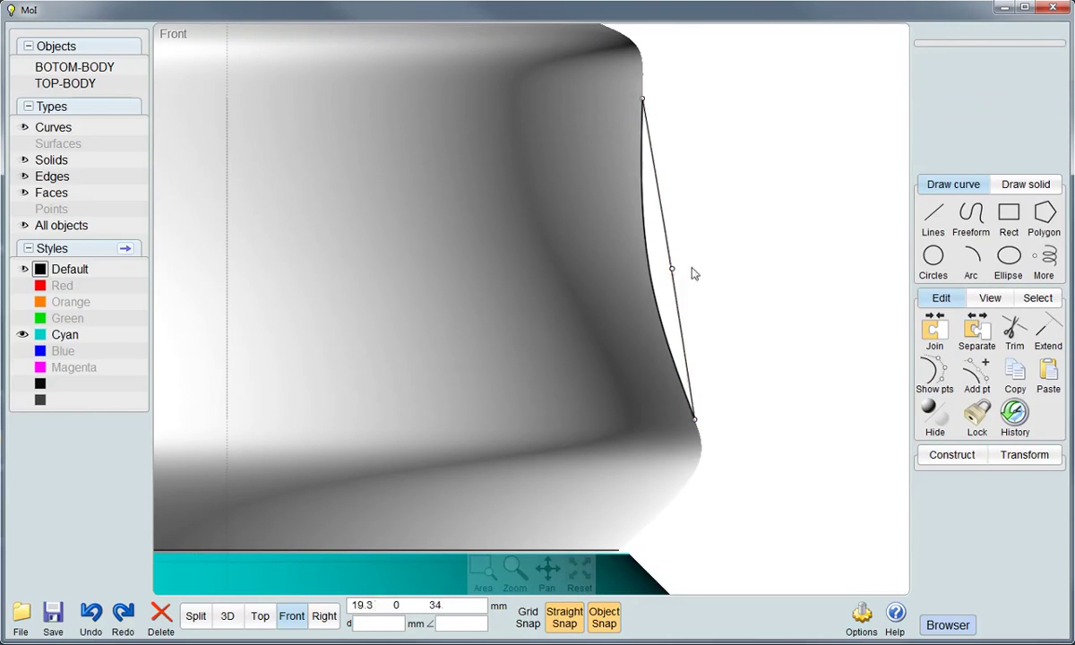
mouse_move(672, 268)
left_mouse_down()
mouse_move(647, 268)
mouse_move(663, 269)
left_mouse_up()
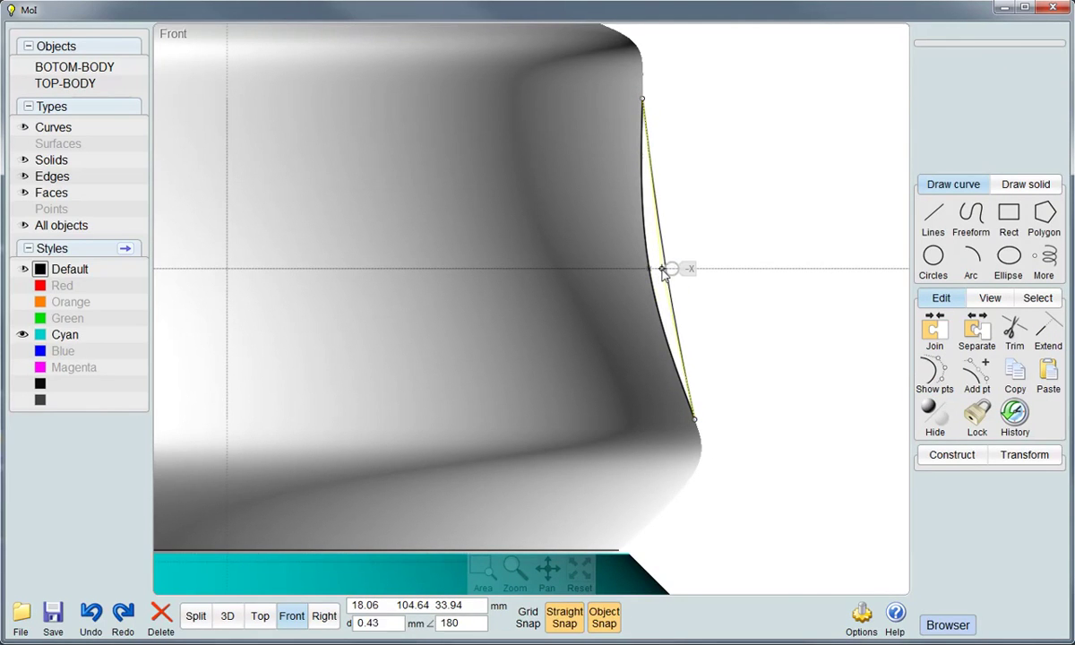
left_click_drag(663, 270, 645, 266)
scroll(657, 276, "up", 2)
scroll(675, 290, "down", 2)
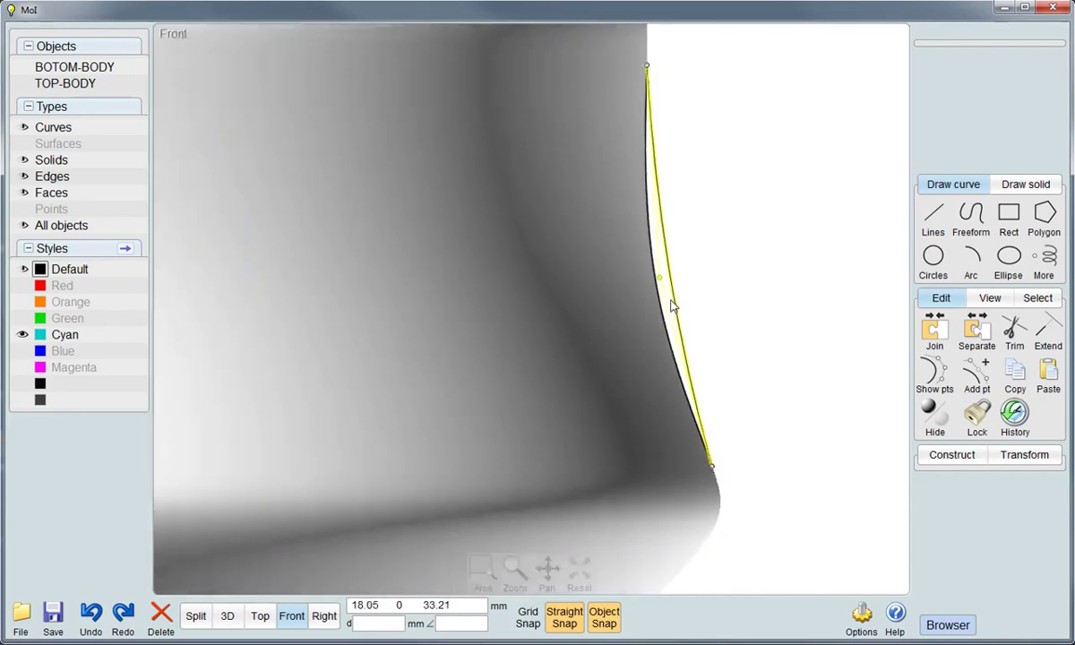
scroll(674, 306, "down", 3)
left_click(227, 615)
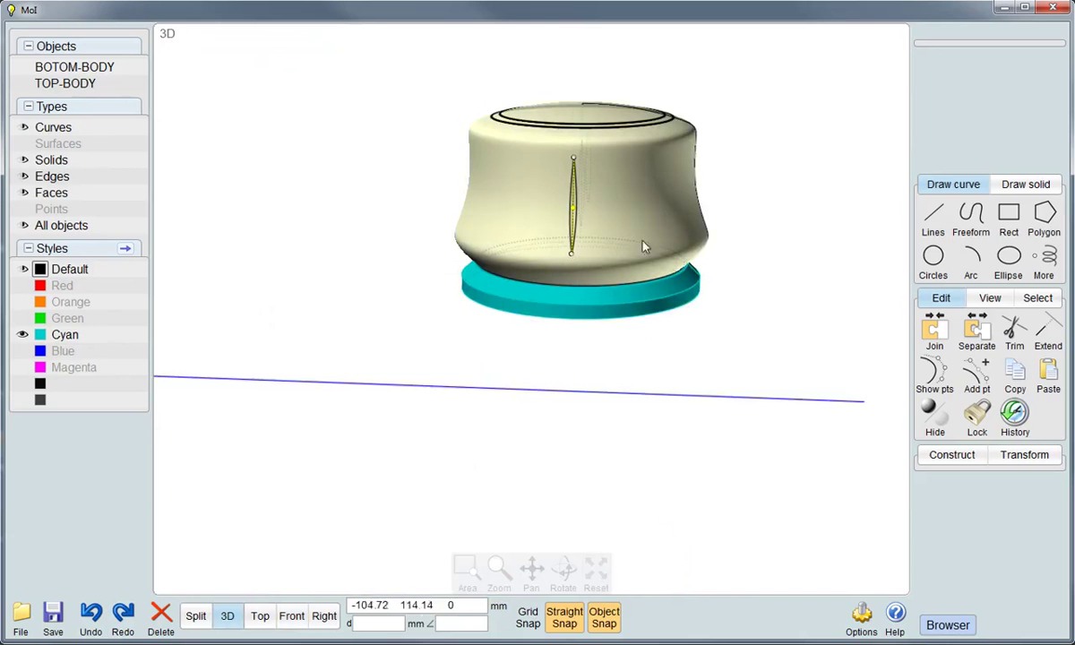
Orbit in close on the slot outline and select the side curves
right_click_drag(643, 247, 545, 197)
right_click_drag(547, 237, 580, 245)
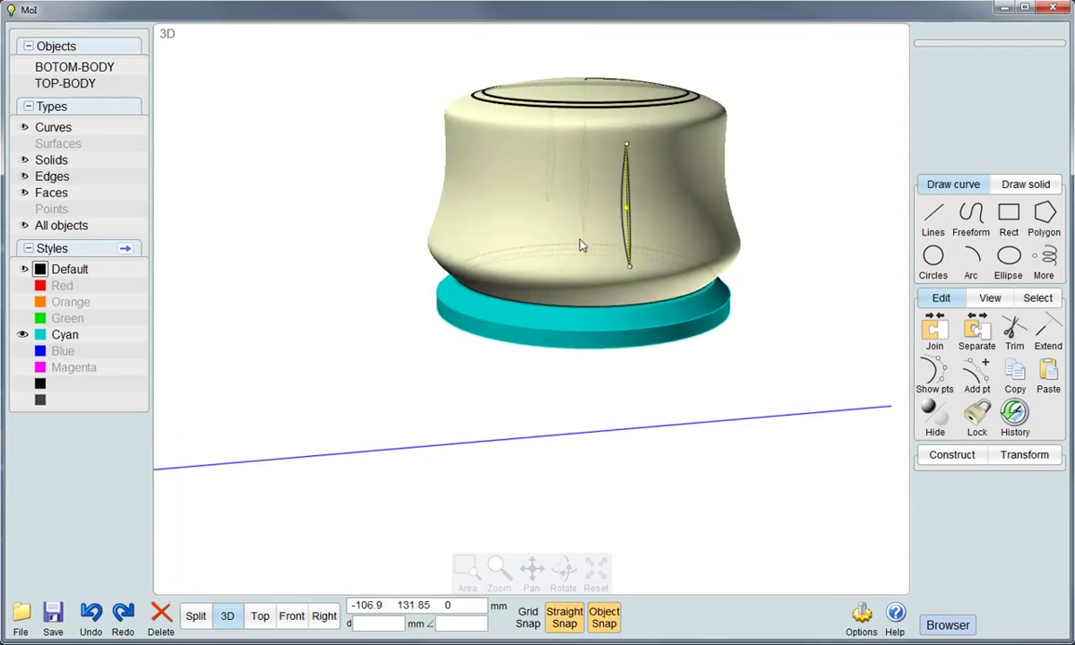
scroll(609, 210, "up", 3)
right_click_drag(530, 279, 728, 378)
scroll(687, 267, "up", 3)
mouse_move(687, 267)
right_mouse_down()
mouse_move(648, 332)
mouse_move(654, 347)
right_mouse_up()
left_click(457, 360)
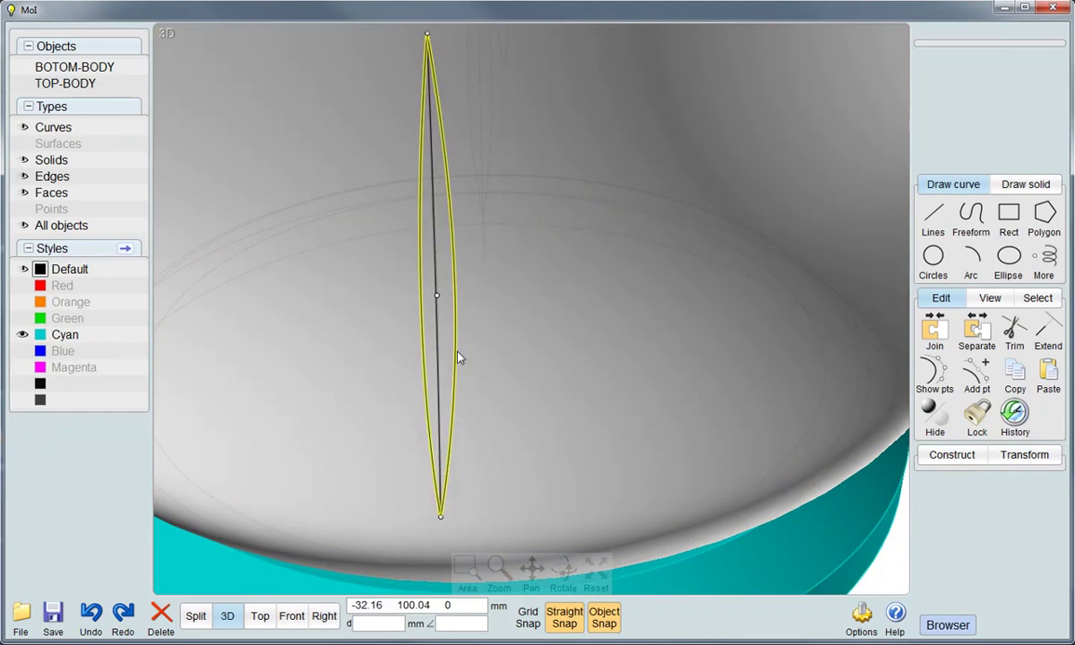
left_click(440, 365)
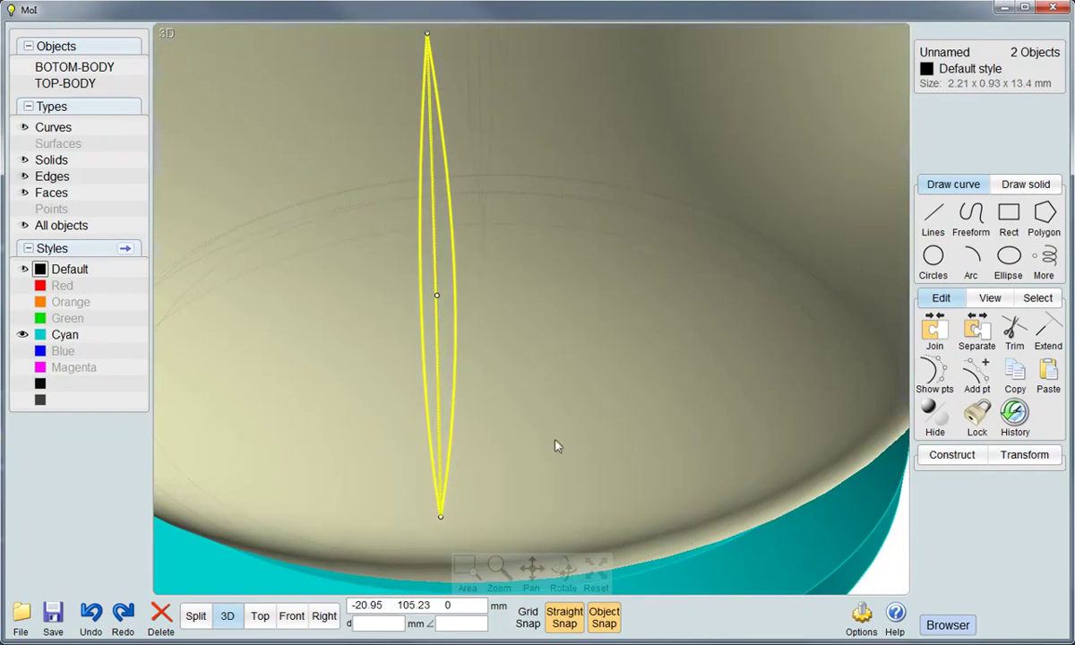
left_click(935, 329)
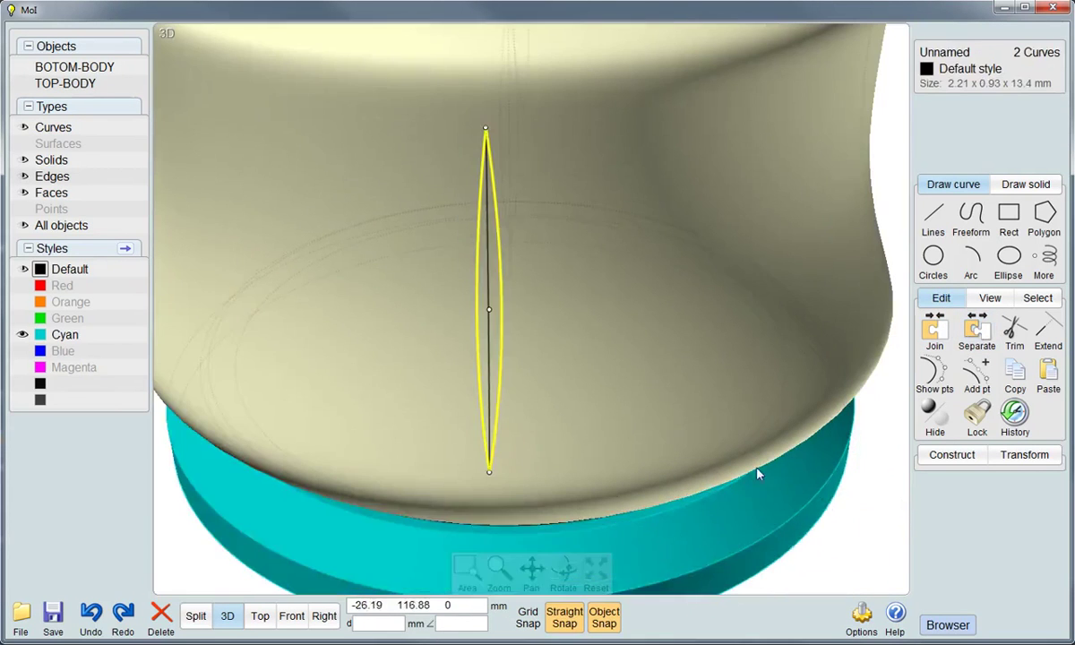
left_click(878, 537)
left_click(490, 372)
left_click(482, 367)
Loft a surface through the slot outline curves and the centre profile curve
left_click(951, 454)
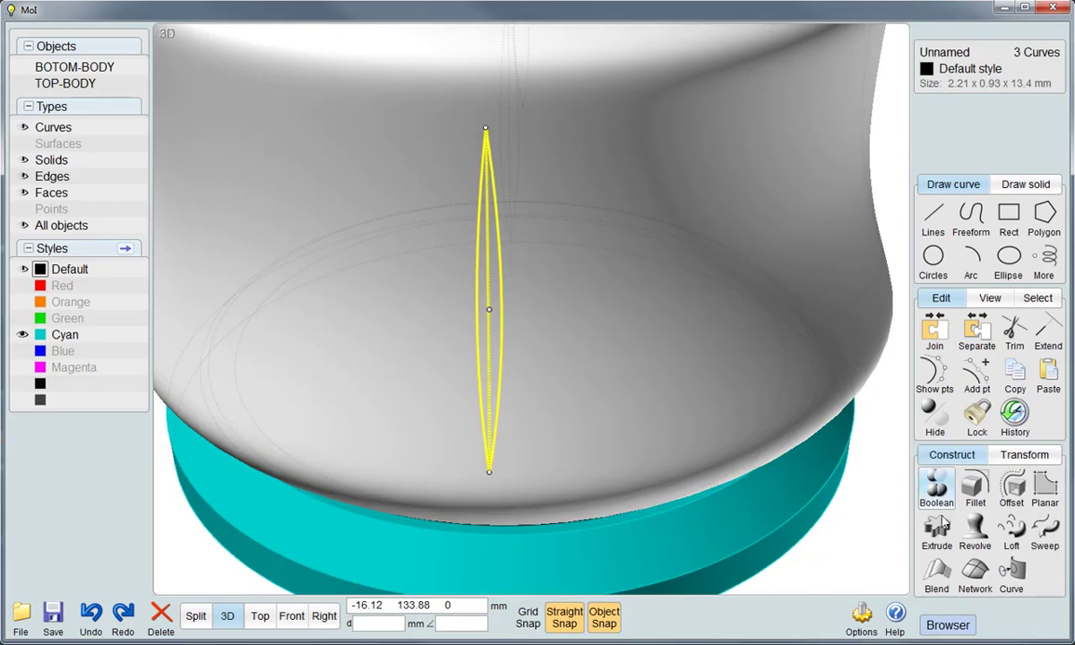
left_click(1011, 531)
mouse_move(559, 364)
right_mouse_down()
mouse_move(506, 348)
mouse_move(516, 360)
mouse_move(632, 356)
right_mouse_up()
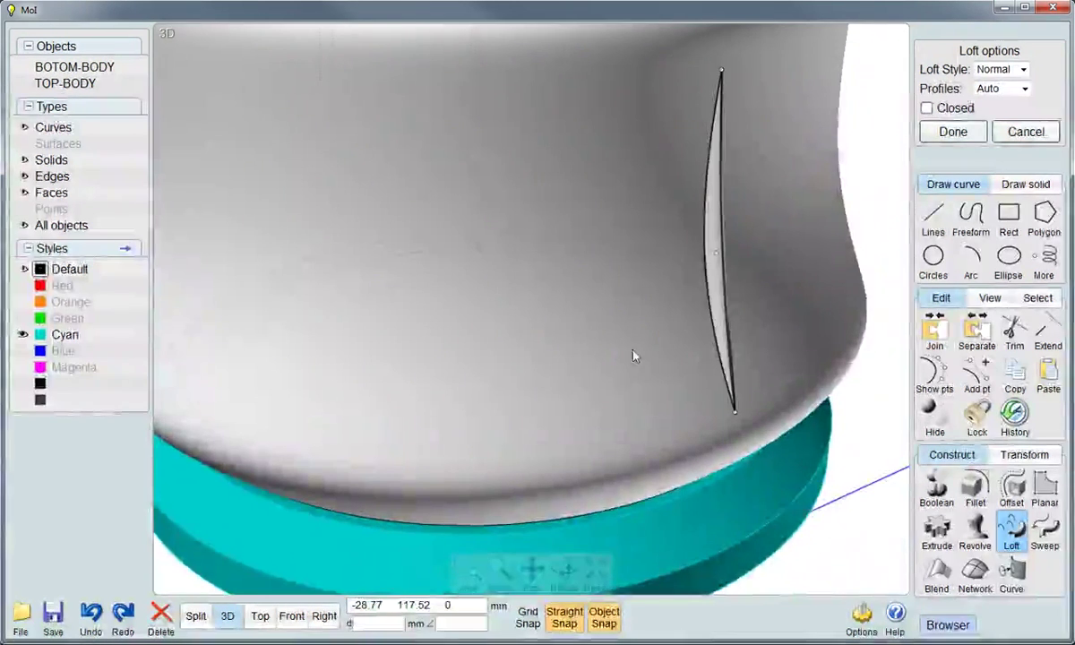
left_click(953, 132)
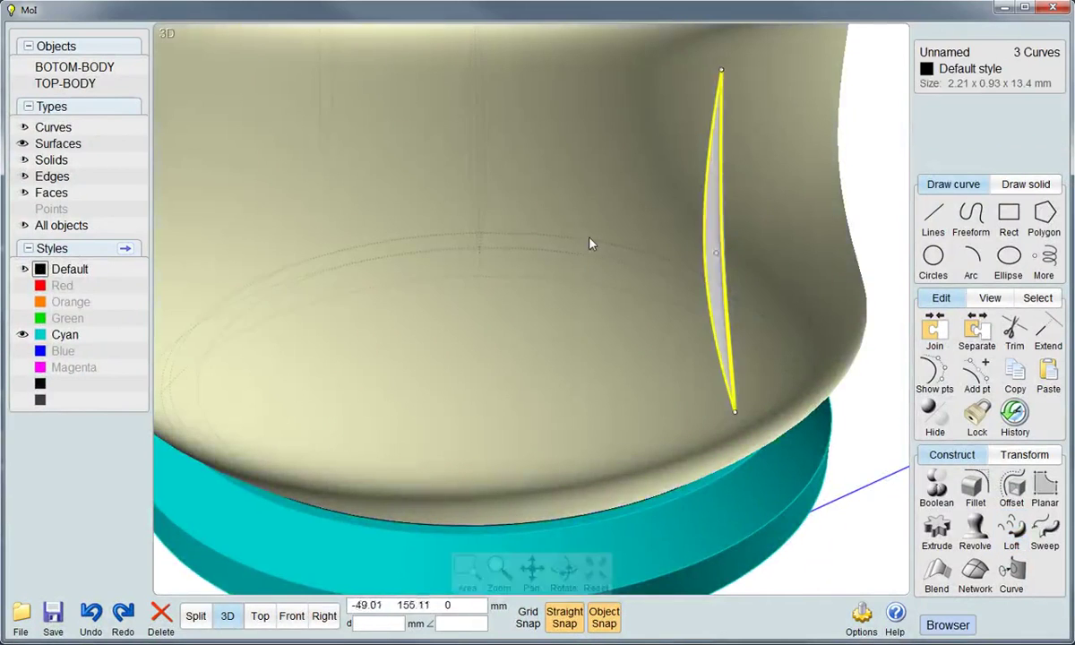
scroll(573, 233, "down", 3)
left_click(766, 228)
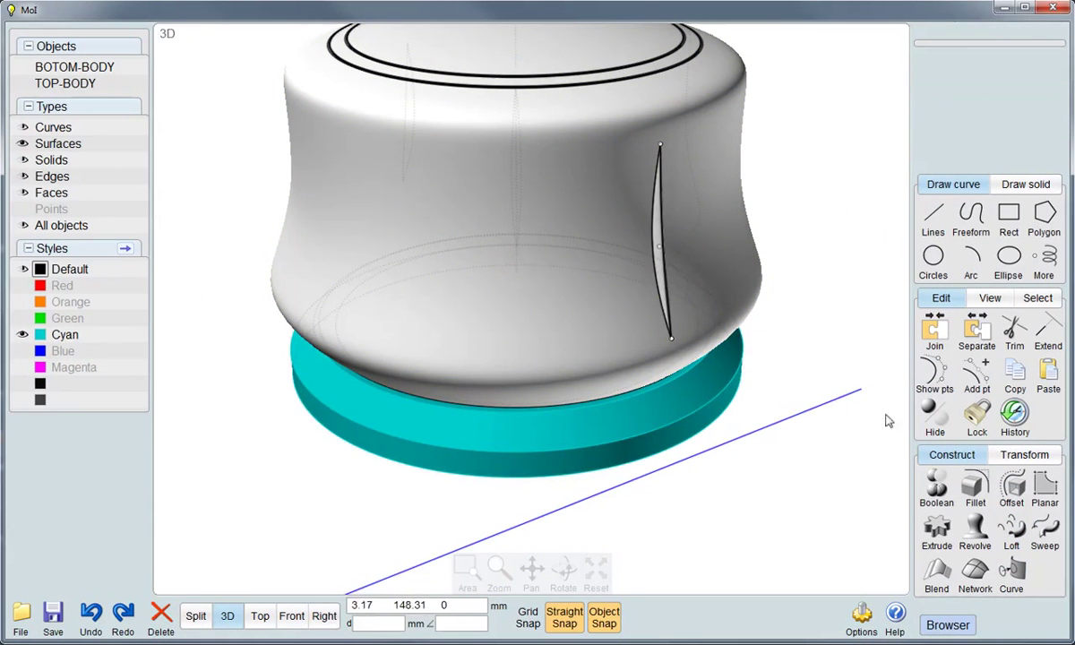
right_click_drag(841, 502, 787, 386)
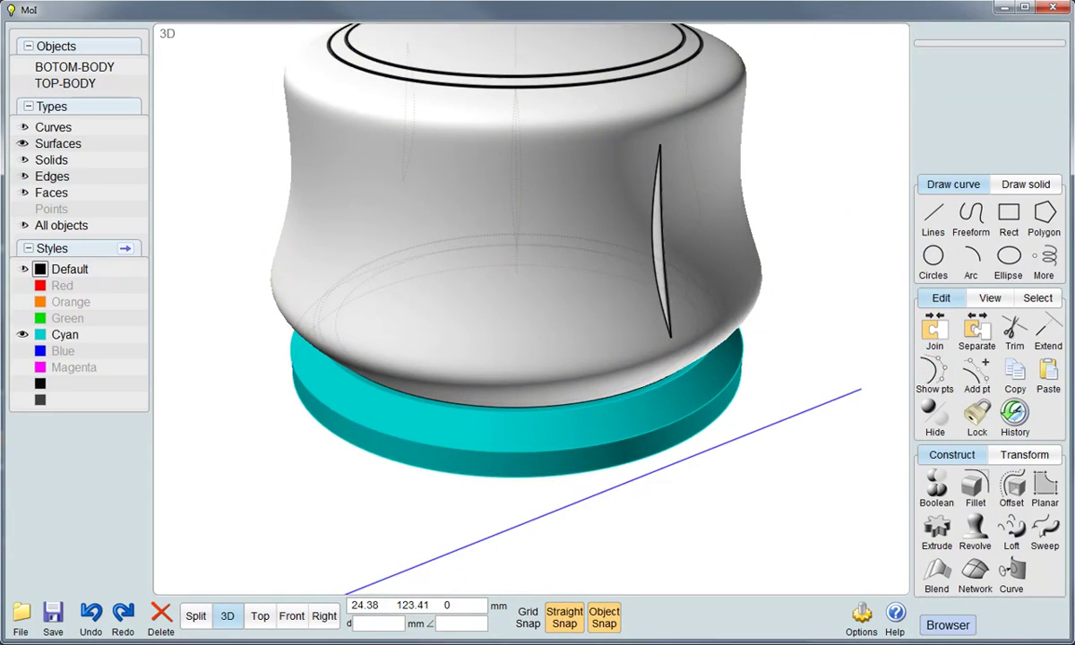
Rename the cyan base BLUE-LIGHT and hide it
left_click(732, 394)
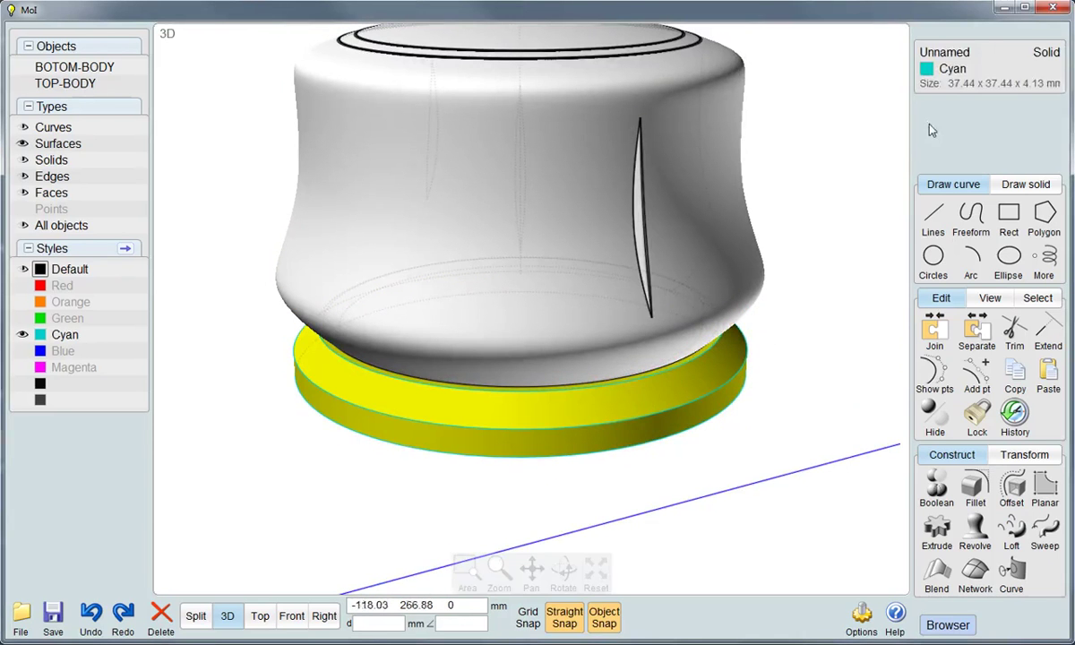
left_click(941, 52)
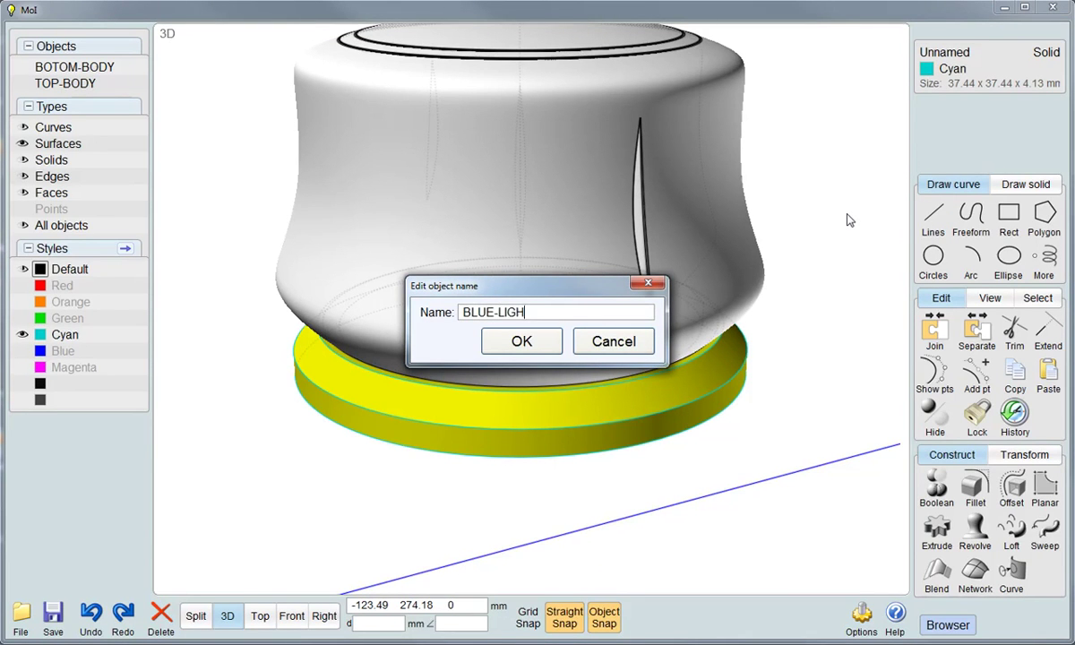
left_click(496, 338)
left_click(22, 67)
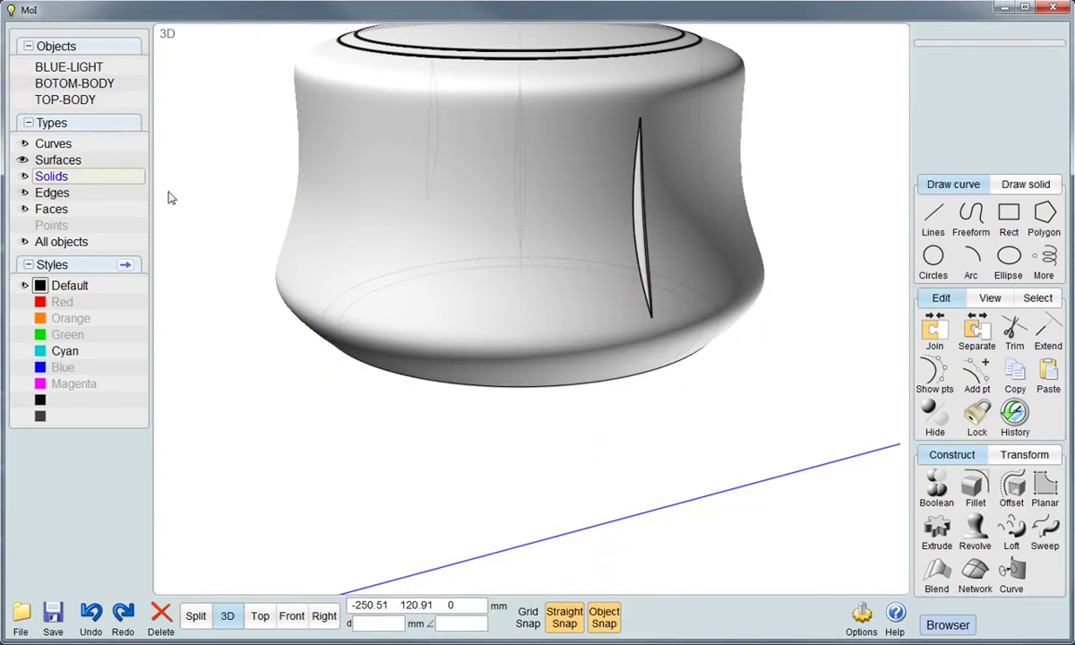
Select the grey body solid and rename it NOB
left_click(500, 368)
left_click(533, 332)
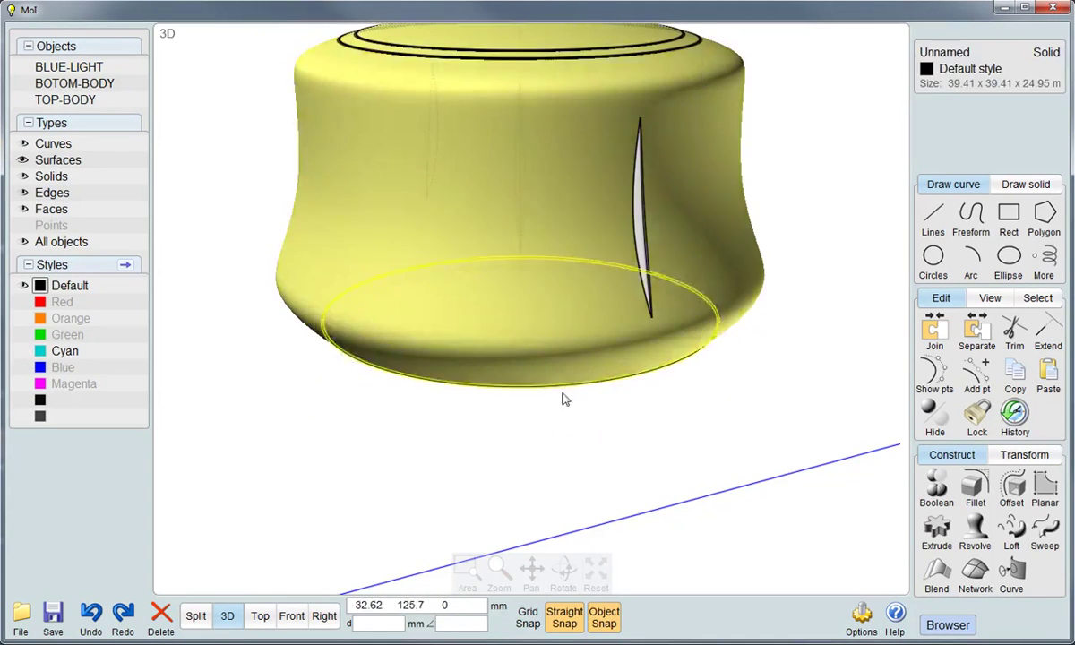
right_click_drag(564, 399, 593, 380)
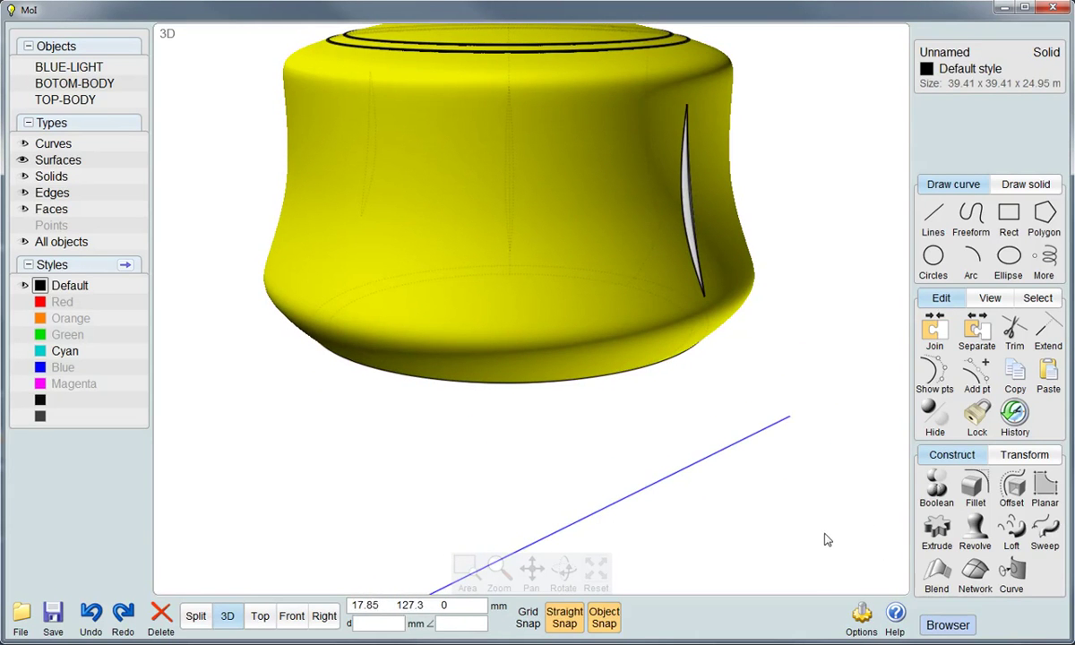
left_click(944, 52)
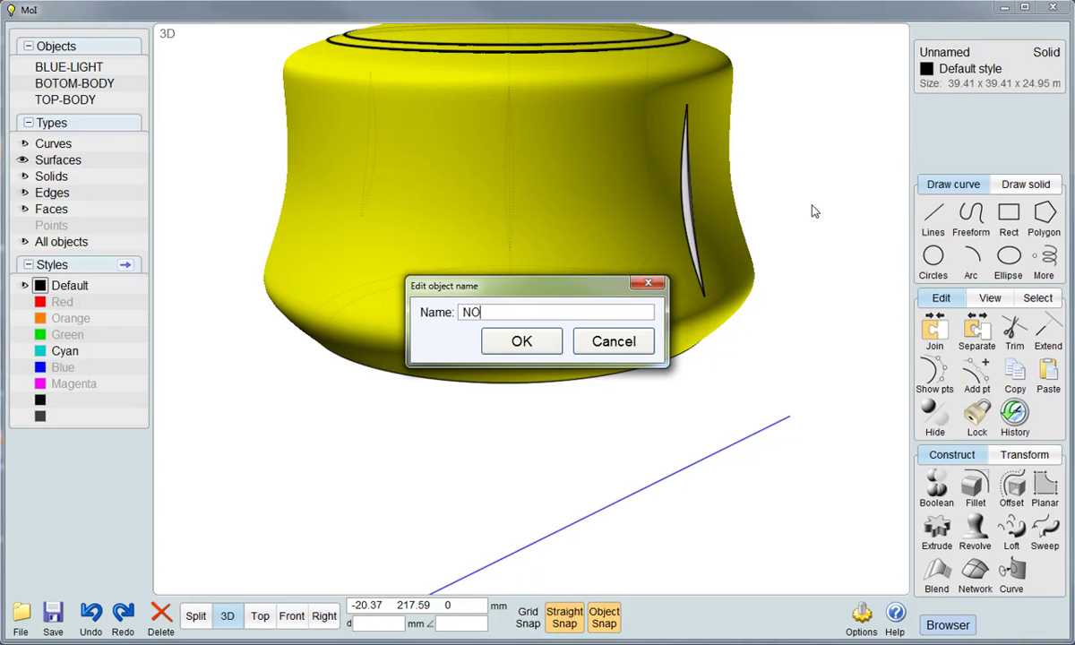
left_click(522, 342)
Hide NOB, then window-select and delete the two left curves
left_click(23, 99)
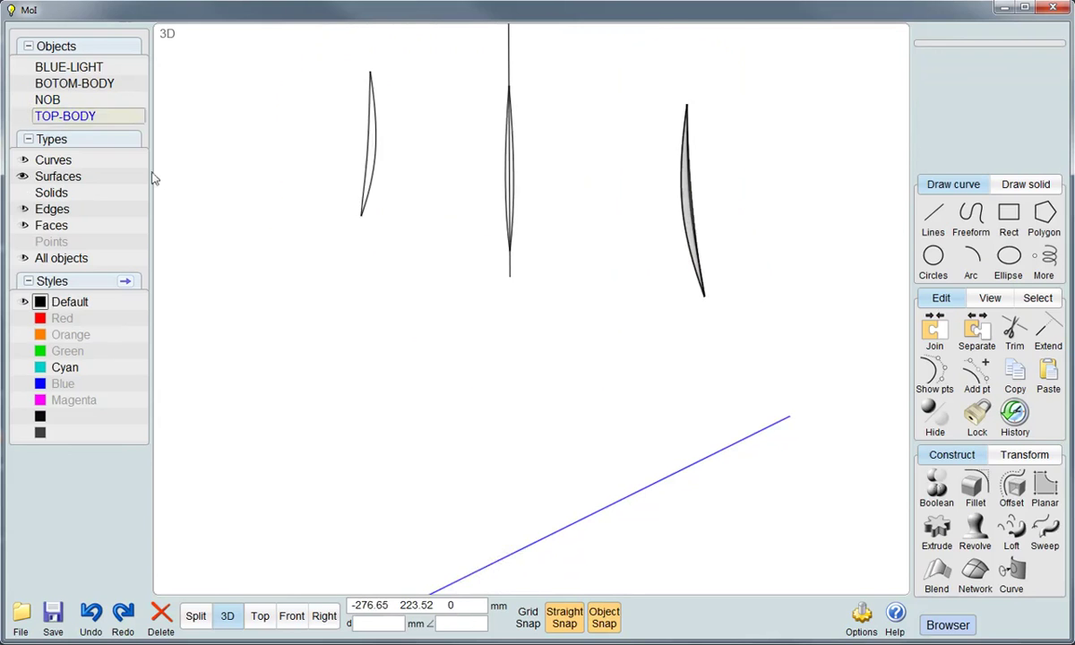
scroll(598, 243, "up", 1)
scroll(583, 235, "down", 1)
scroll(591, 265, "down", 2)
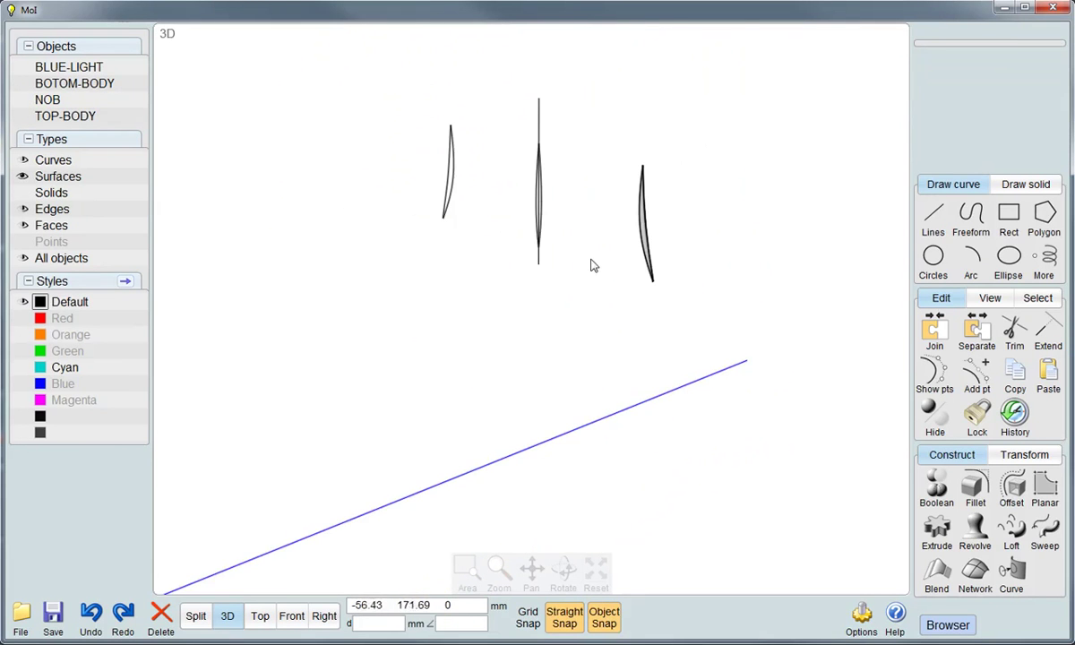
left_click_drag(354, 63, 545, 276)
key("Delete")
Zoom in on the lofted surface and select one of its edges
scroll(636, 254, "up", 1)
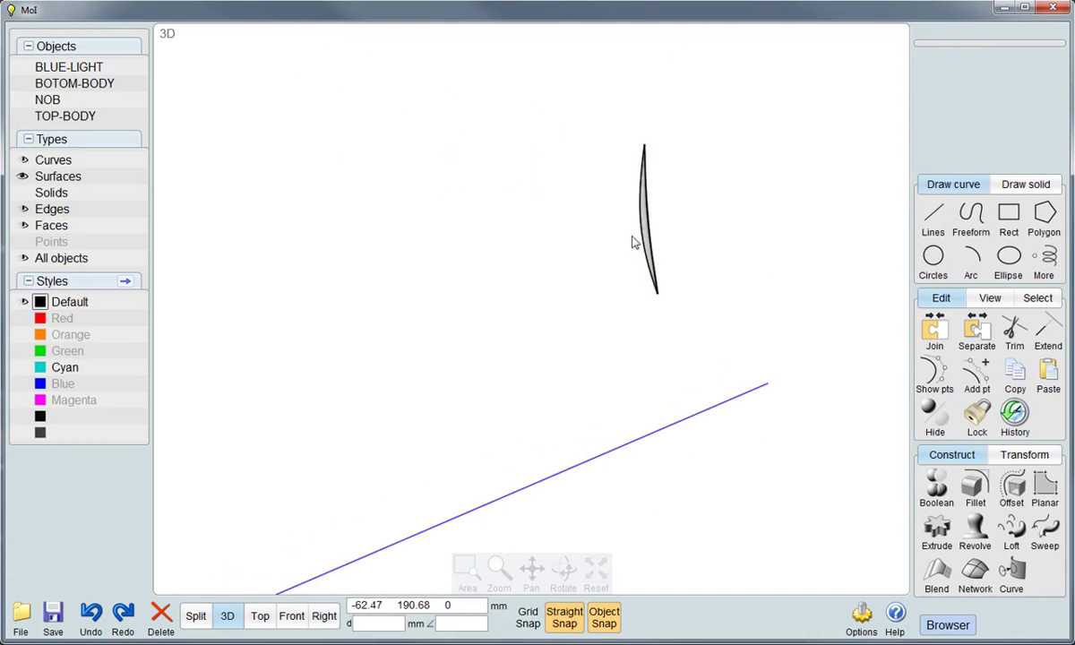
scroll(657, 229, "up", 1)
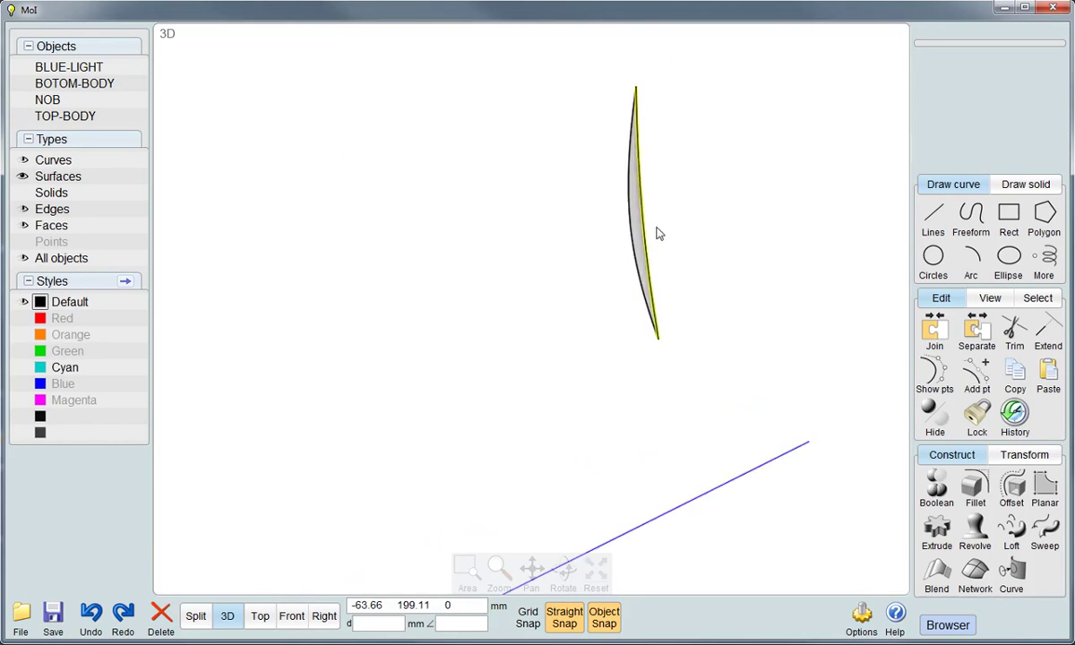
scroll(662, 228, "up", 2)
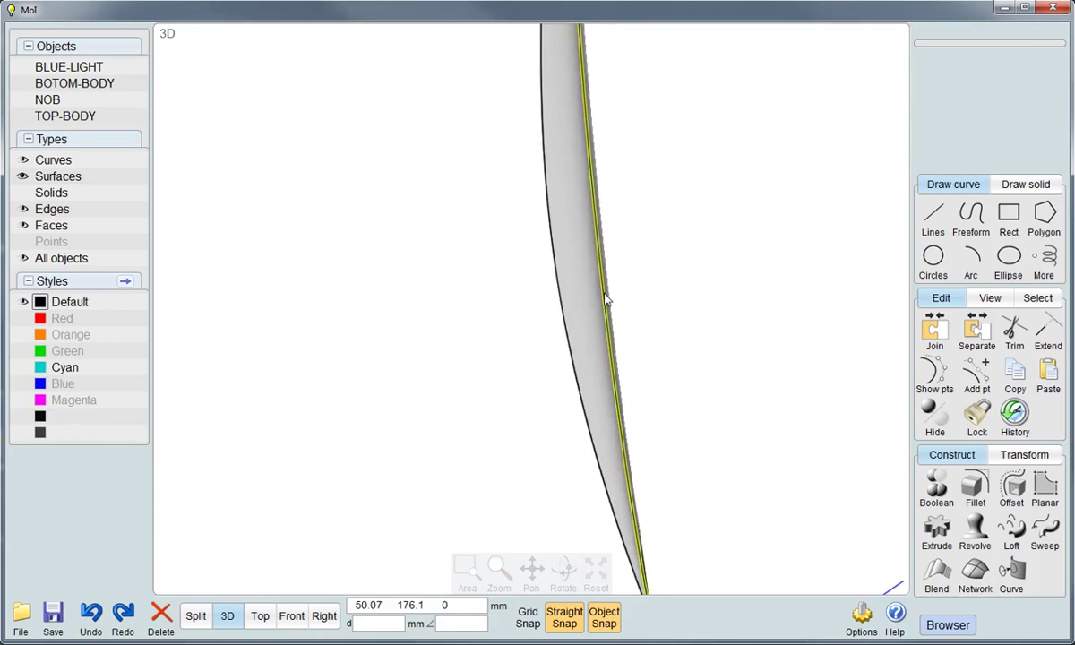
left_click(604, 298)
left_click(623, 291)
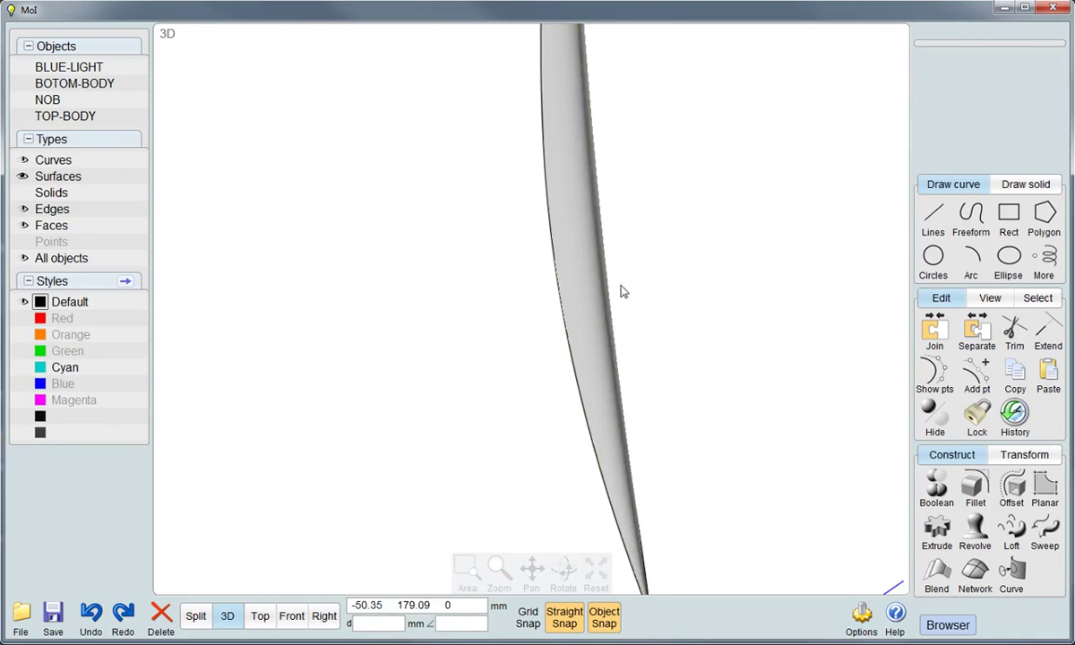
left_click(605, 290)
left_click(631, 295)
left_click(582, 305)
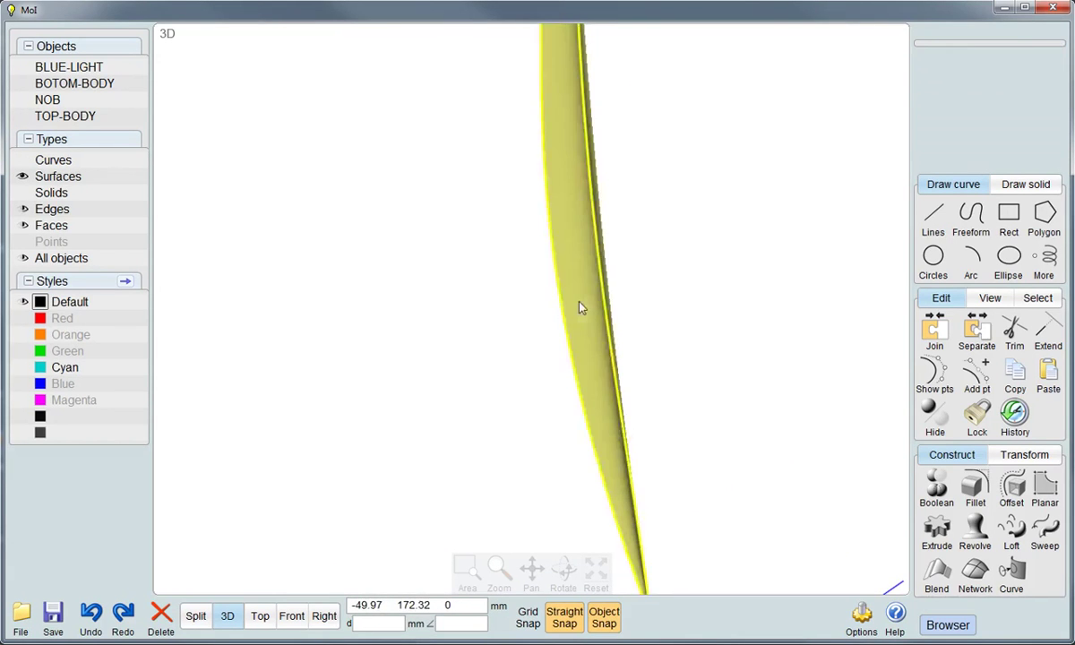
left_click(550, 351)
right_click_drag(549, 354, 618, 370)
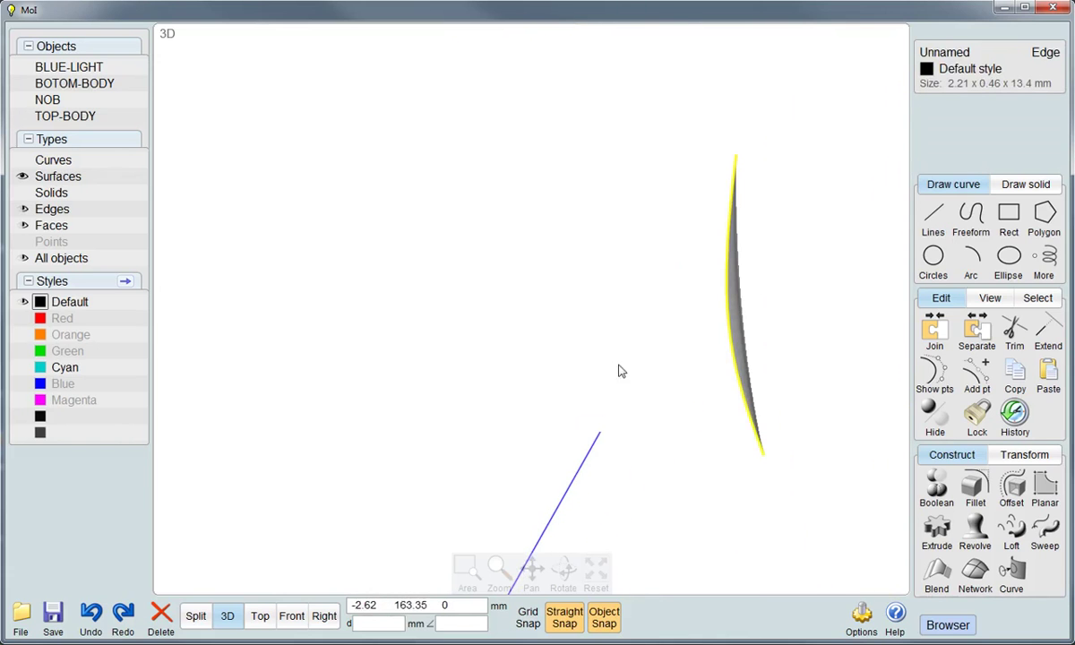
left_click(588, 577)
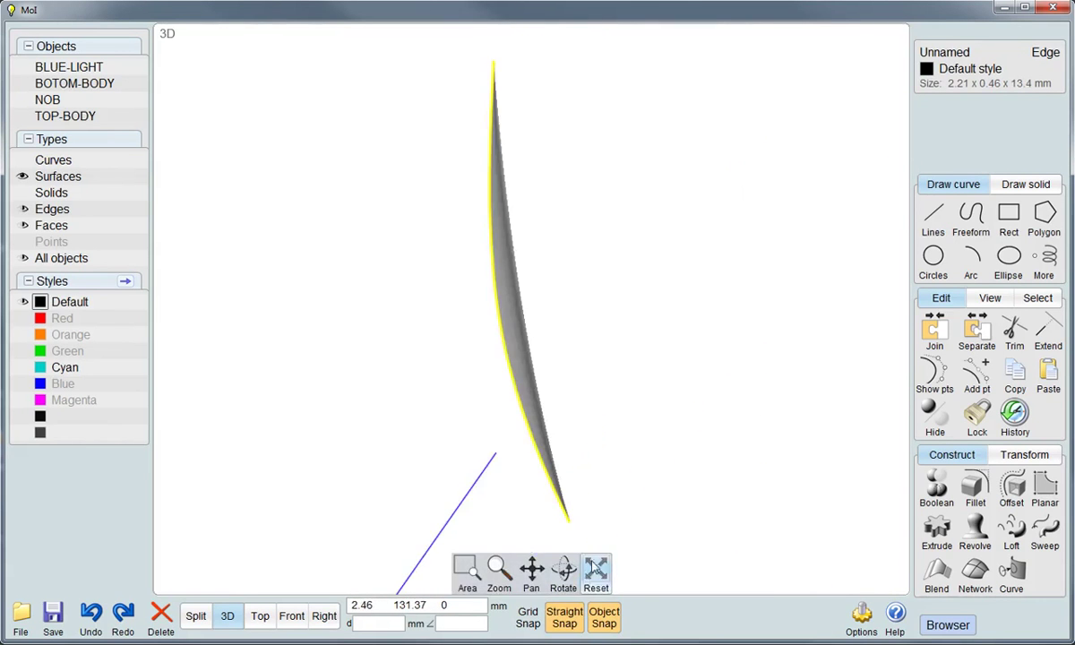
mouse_move(562, 420)
right_mouse_down()
mouse_move(700, 412)
mouse_move(526, 371)
right_mouse_up()
Blend the two surface edges with Tangent (G1) continuity and bulge 1.62
left_click(506, 365)
left_click(936, 573)
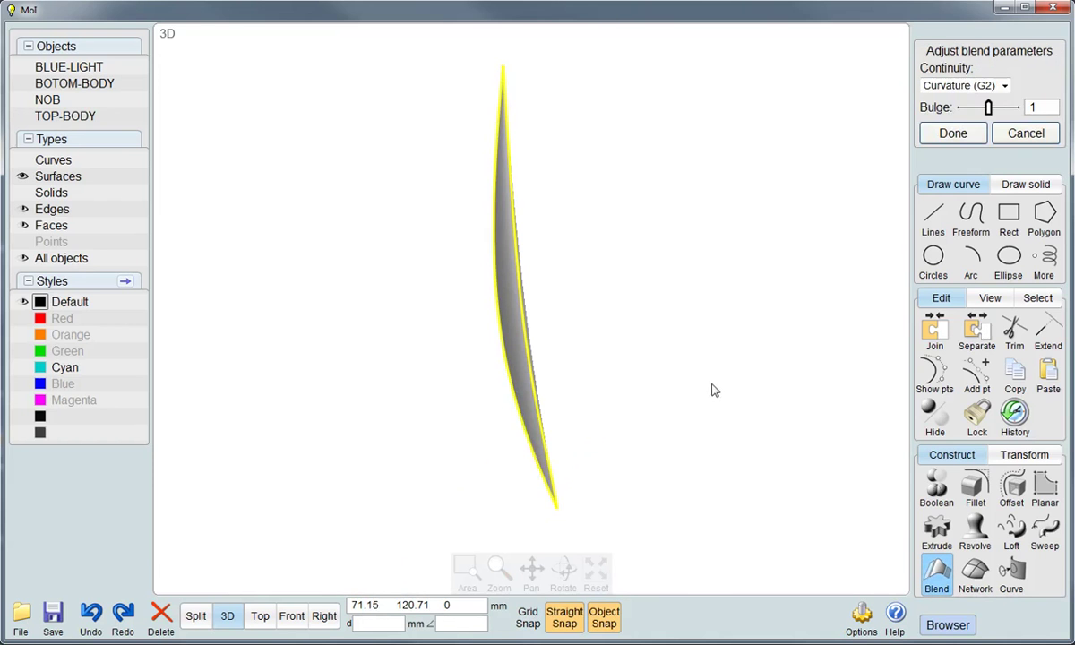
right_click_drag(718, 383, 691, 385)
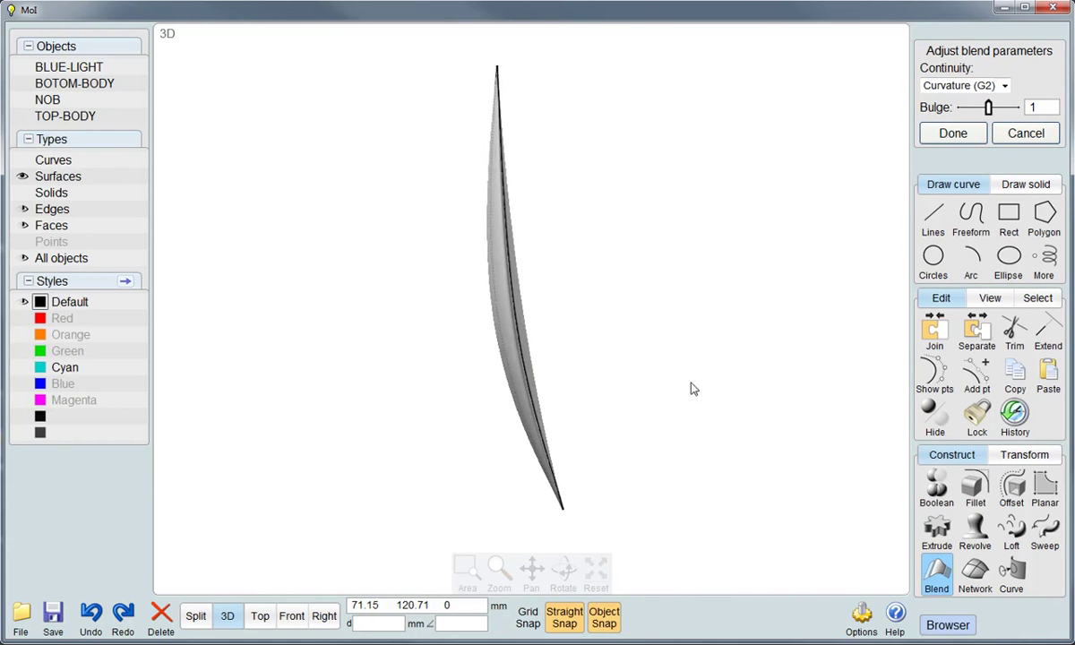
left_click(965, 85)
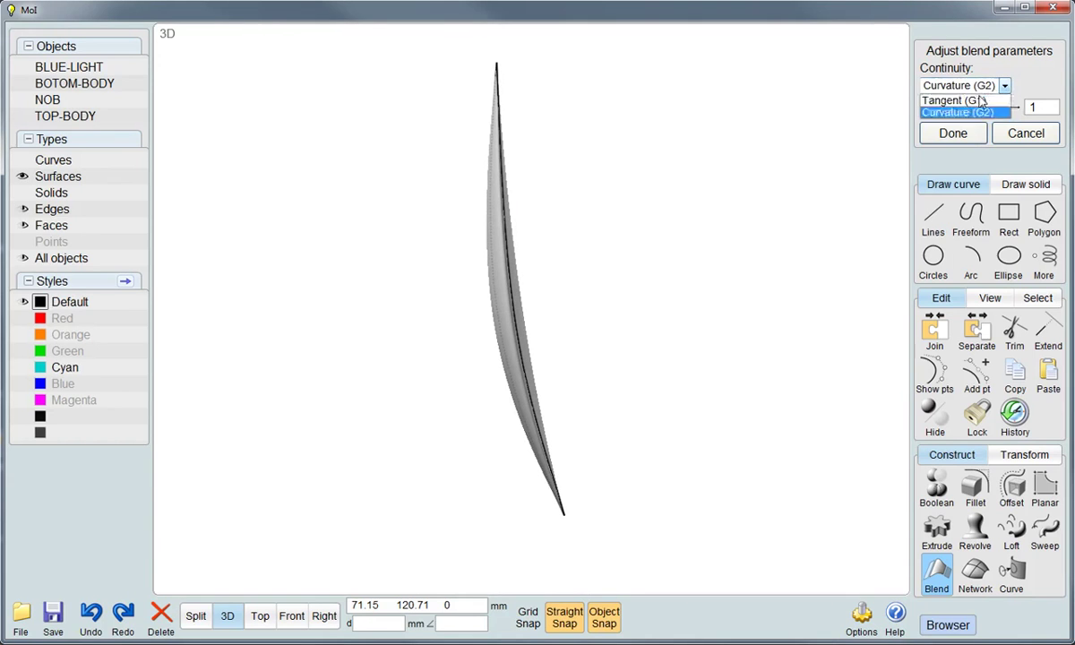
left_click(950, 98)
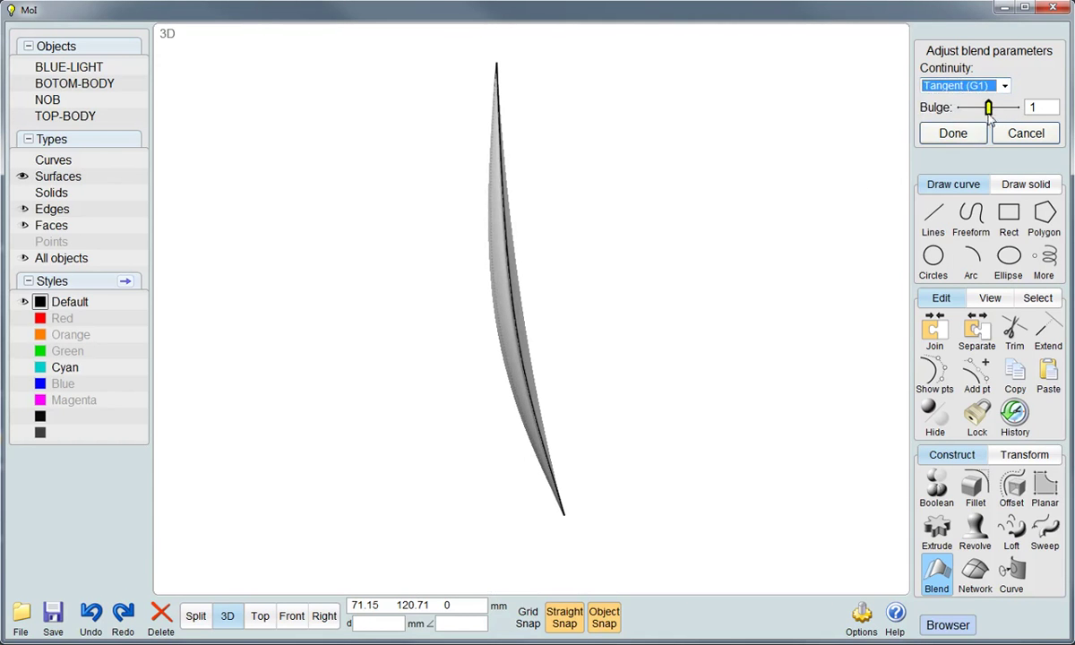
left_click_drag(989, 108, 998, 109)
left_click(953, 133)
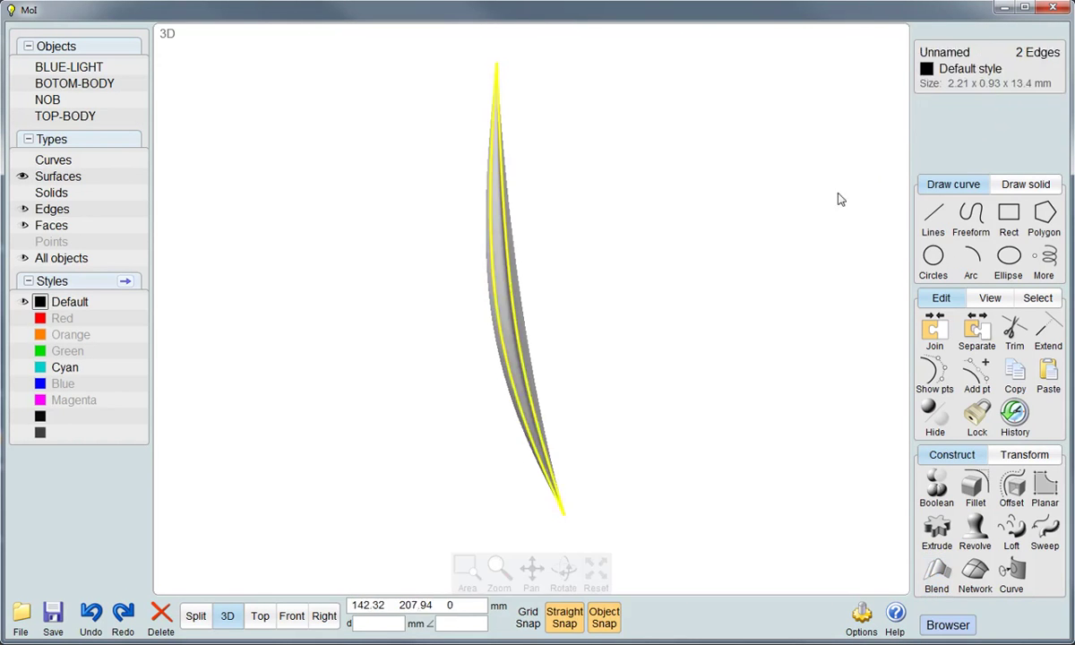
Join the lens surface and blend into a single closed solid
mouse_move(661, 302)
left_mouse_down()
mouse_move(485, 280)
mouse_move(537, 349)
left_mouse_up()
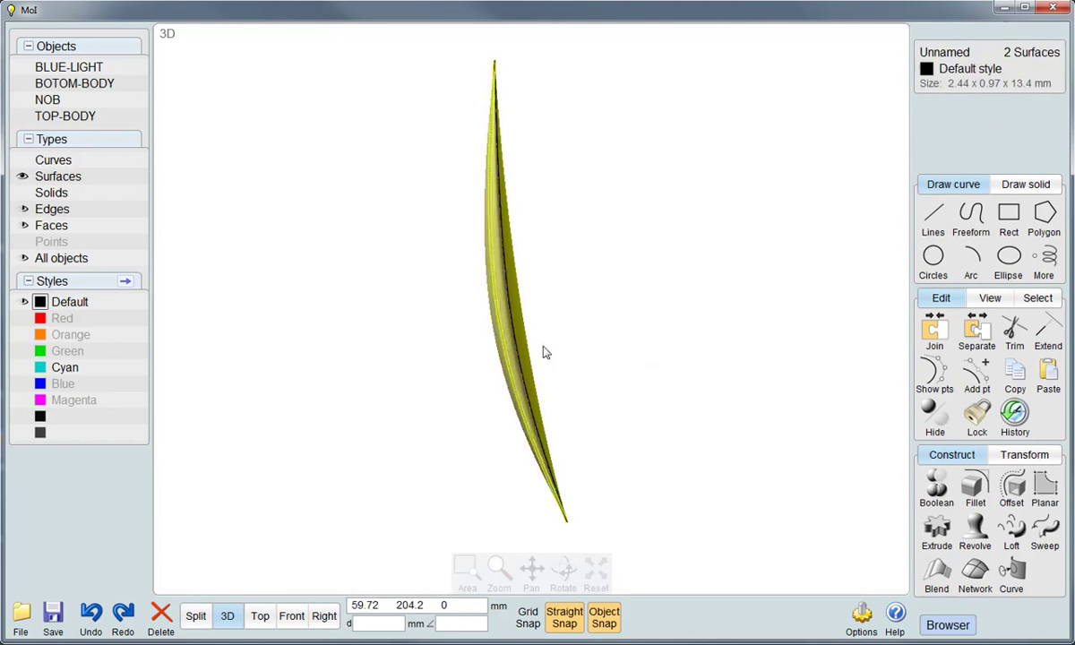
left_click(935, 332)
right_click(757, 289)
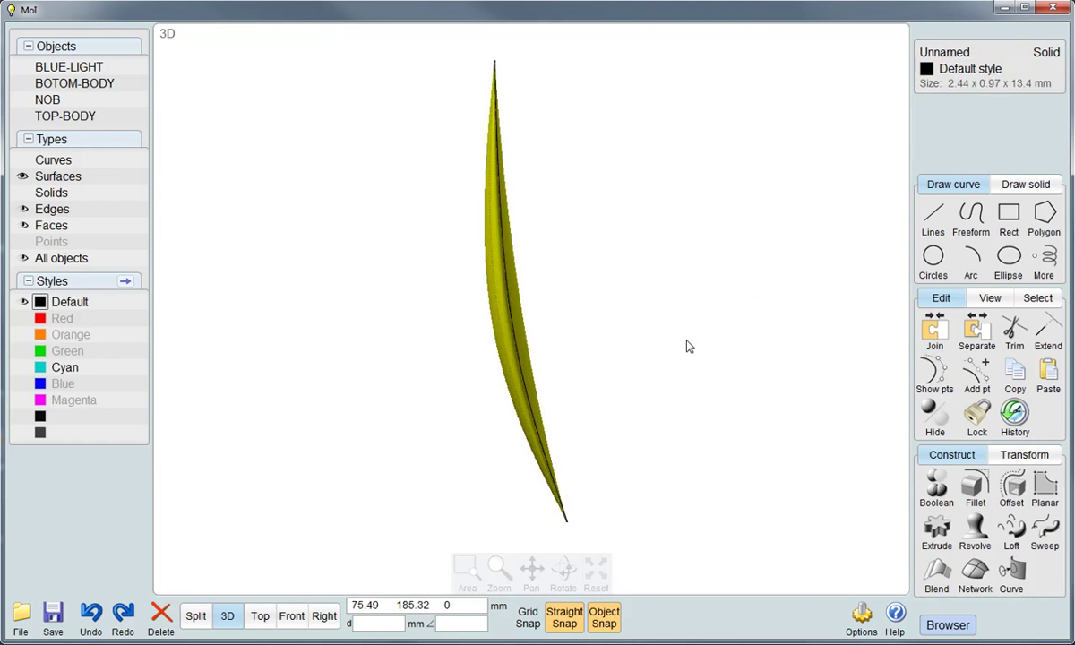
left_click(693, 342)
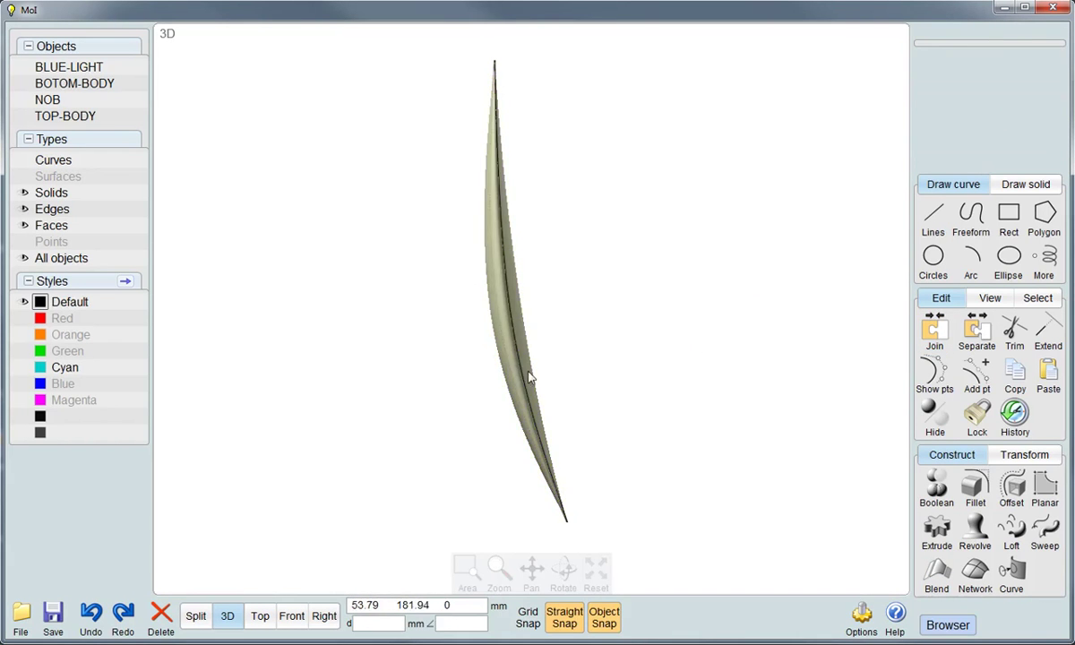
Show the NOB solid again and switch to the Top view
left_click(25, 102)
scroll(736, 351, "down", 2)
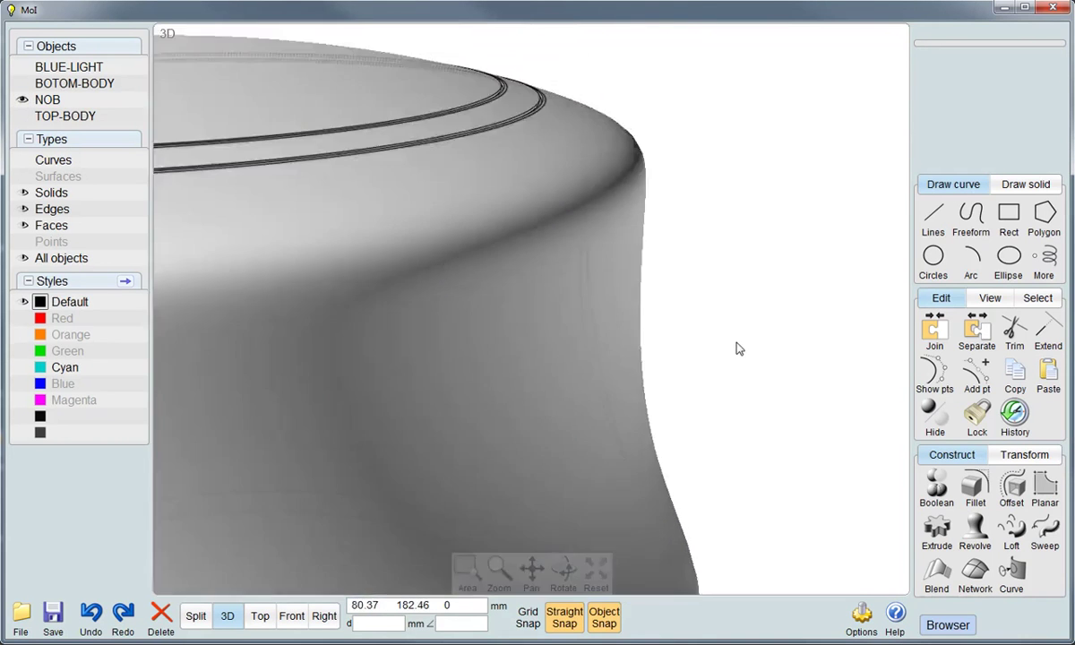
scroll(676, 394, "down", 2)
left_click(259, 617)
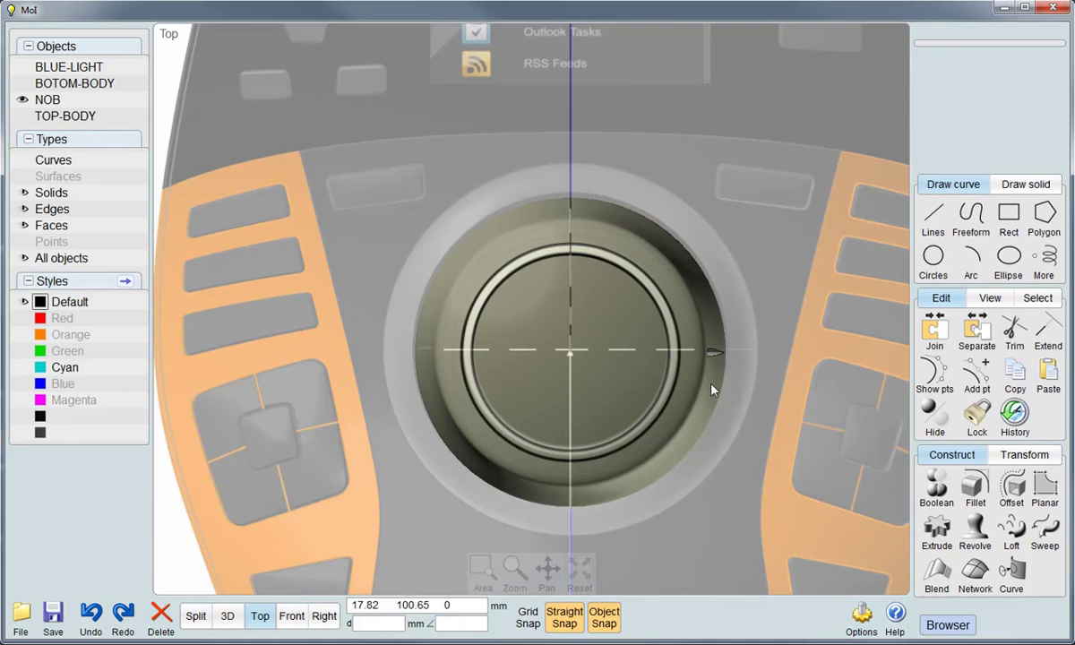
scroll(712, 386, "up", 1)
scroll(713, 385, "up", 3)
Circular-array the pointed lens solid into 4 copies around the knob's centre, then view in 3D
scroll(719, 343, "up", 3)
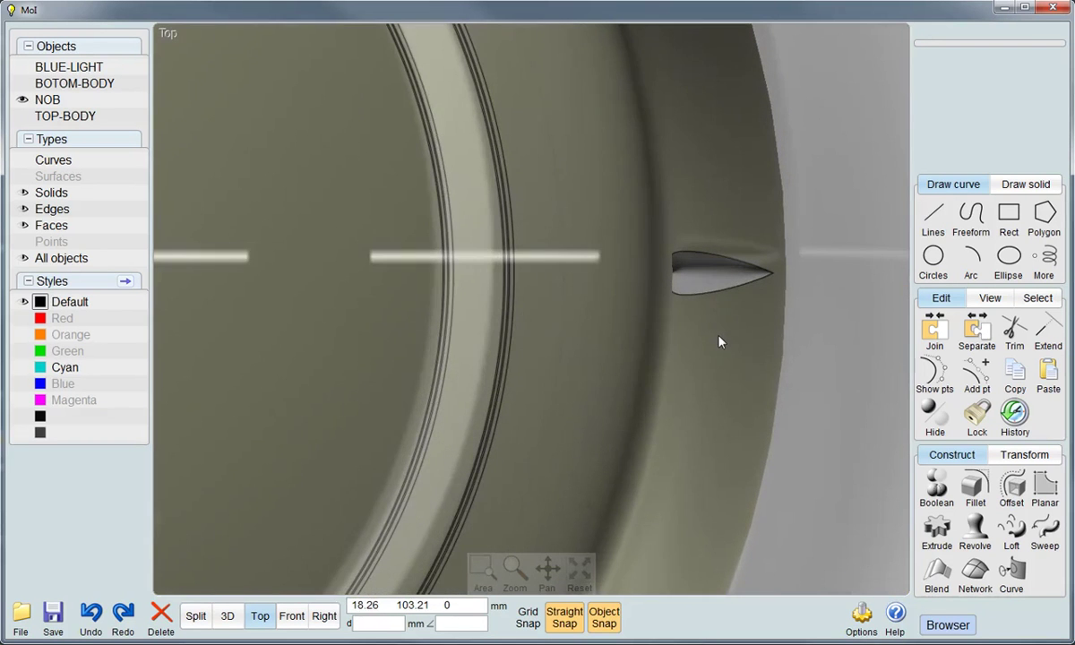
left_click(706, 280)
scroll(714, 329, "down", 2)
scroll(715, 329, "down", 2)
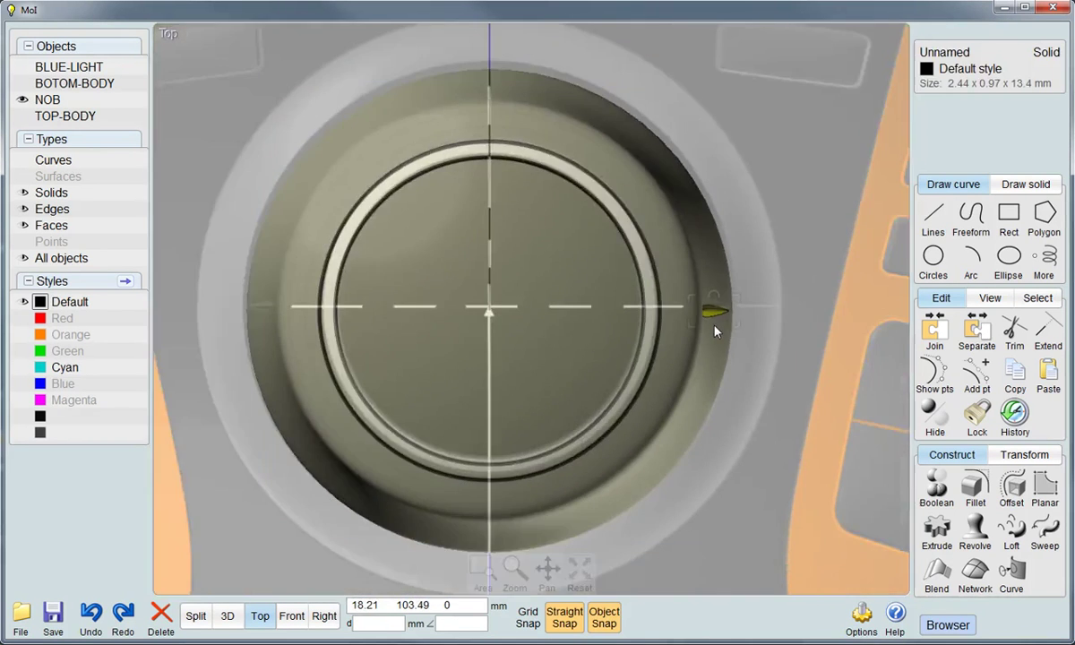
scroll(717, 341, "down", 2)
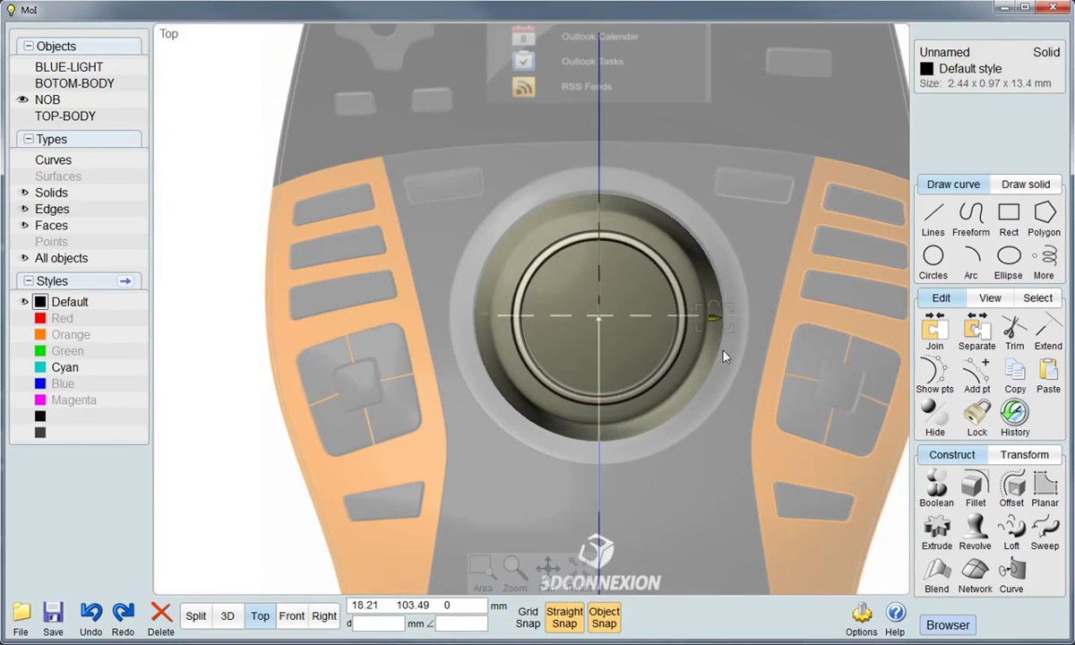
left_click(1012, 459)
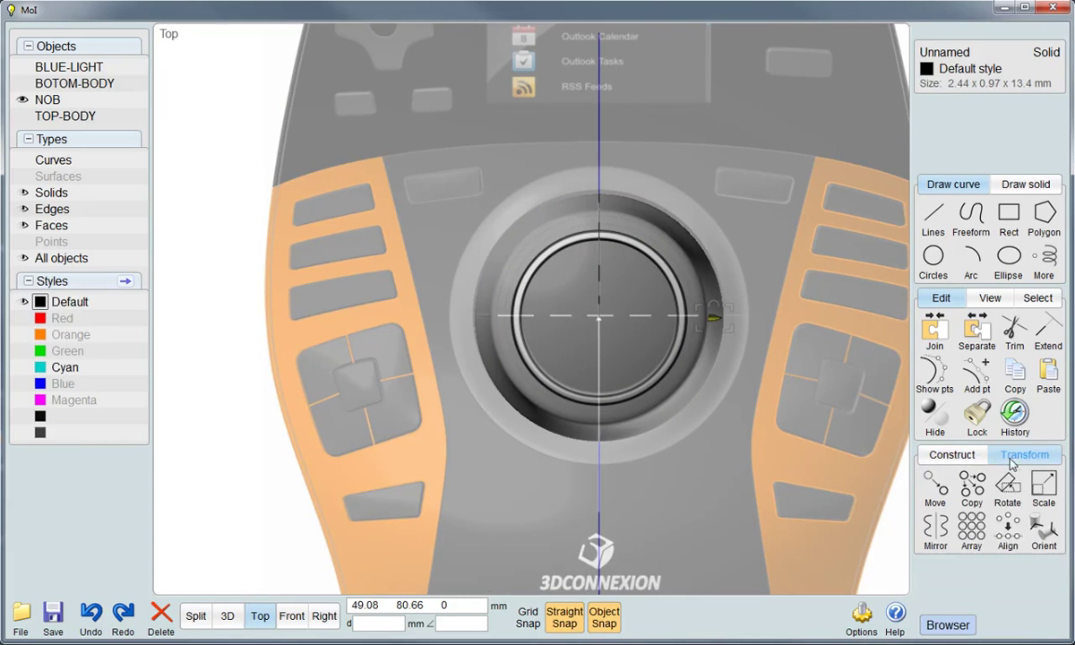
left_click(971, 527)
left_click(1008, 408)
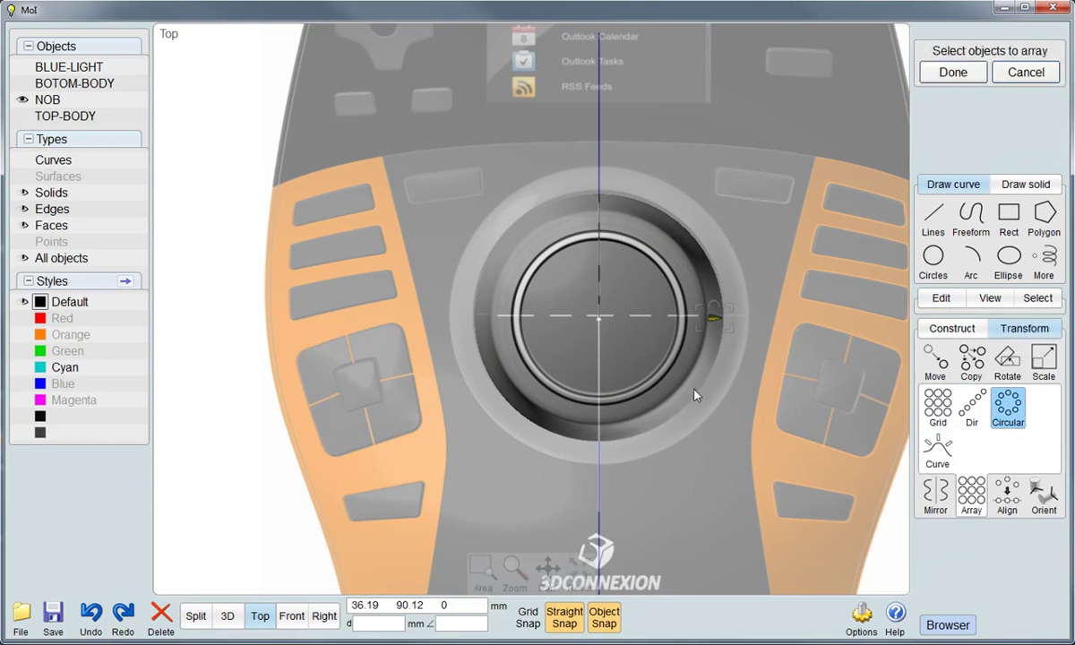
left_click(598, 317)
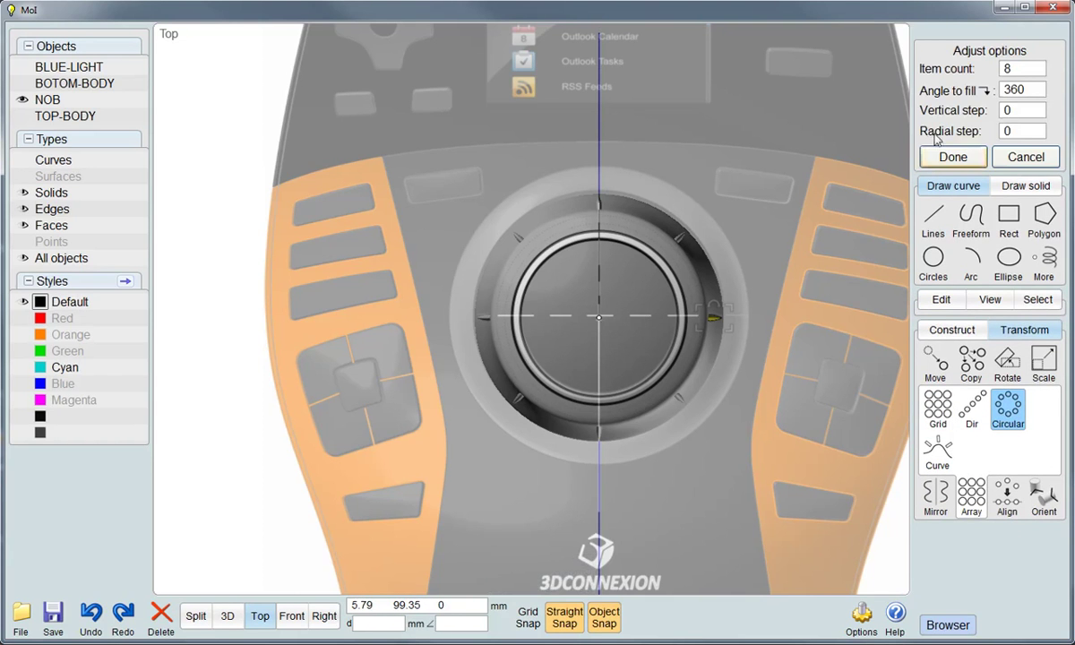
left_click(1015, 70)
type("4")
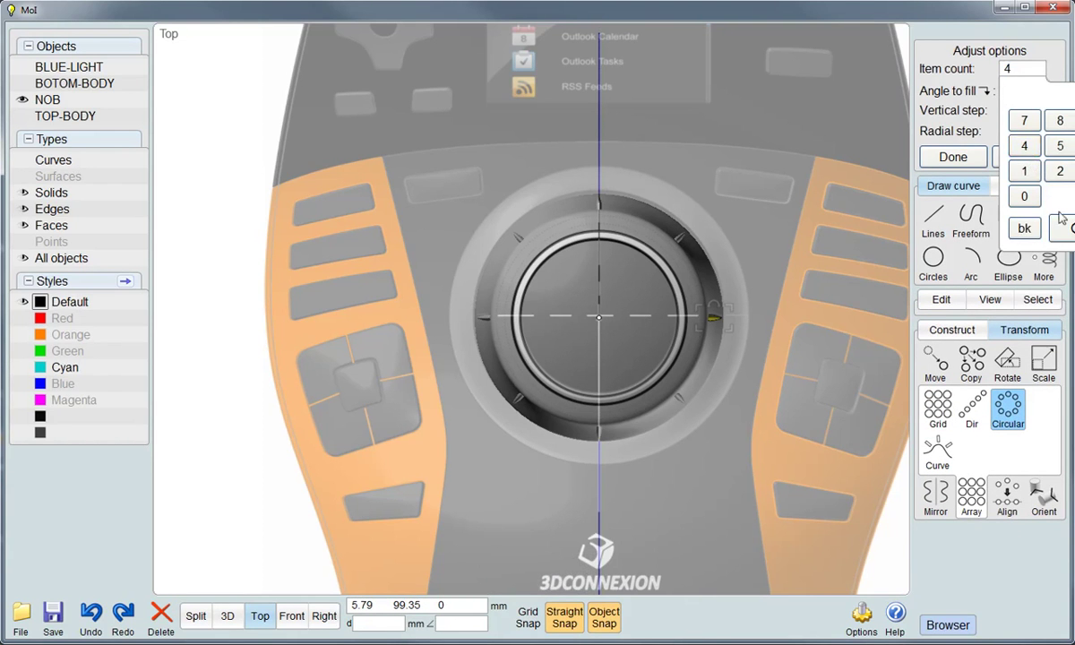
left_click(1068, 229)
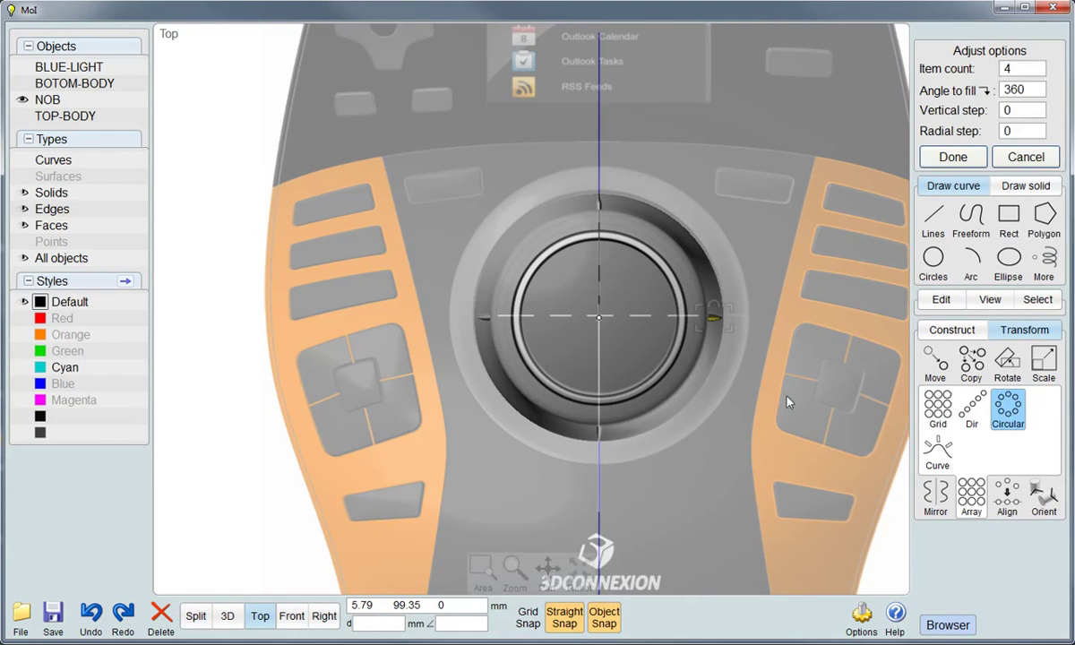
left_click(951, 157)
left_click(226, 615)
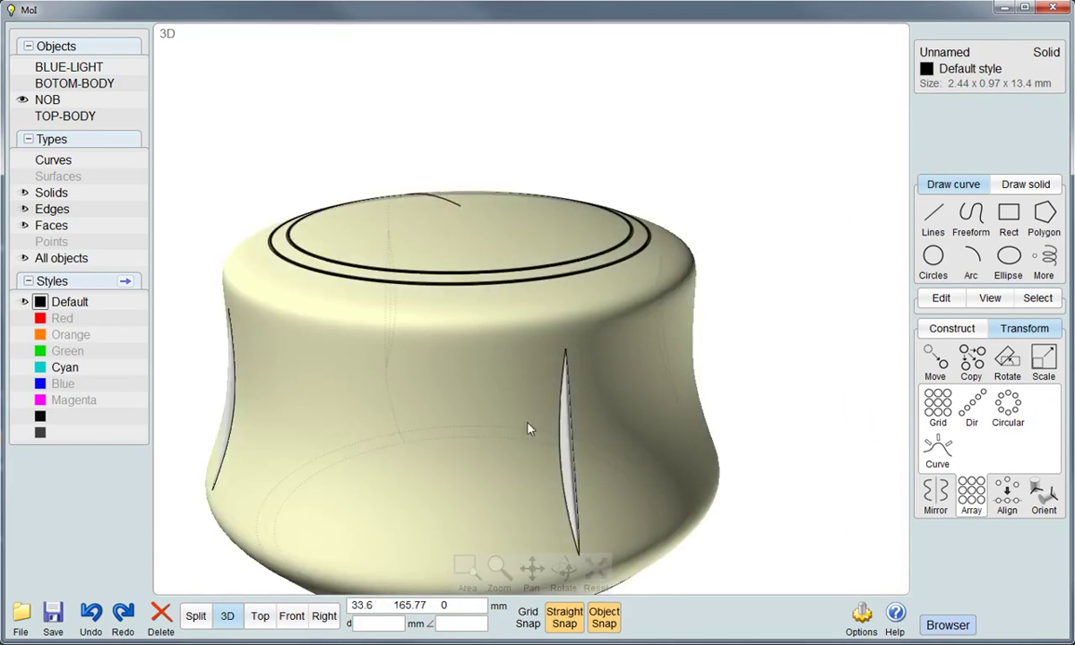
Boolean-union the knob body and the four lens solids into one solid
scroll(571, 372, "down", 2)
left_click_drag(273, 212, 741, 511)
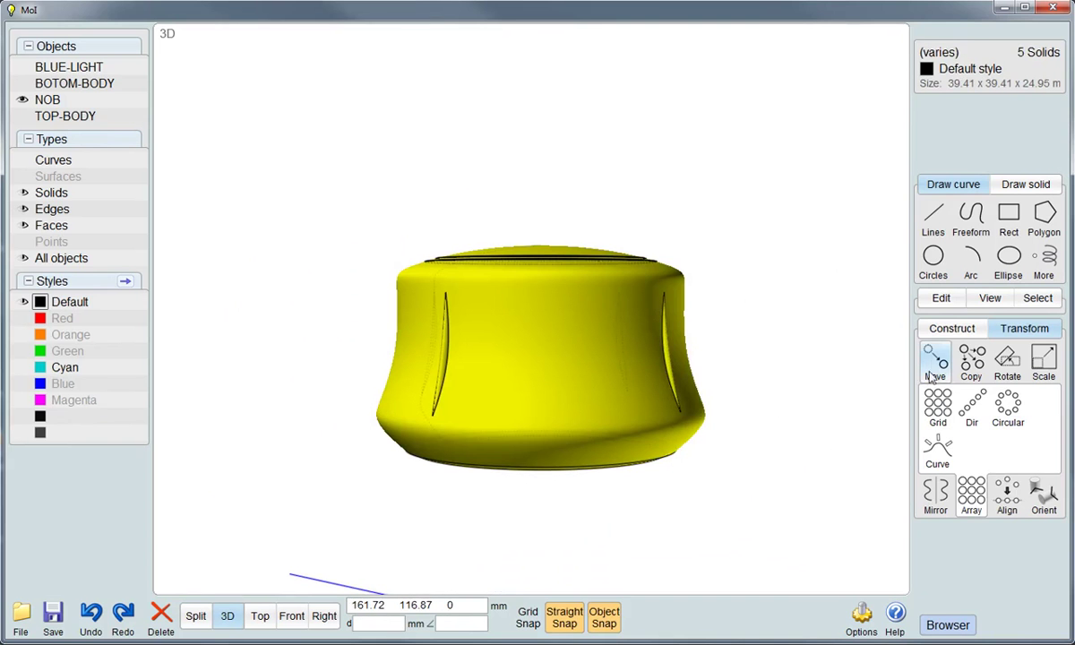
left_click(950, 329)
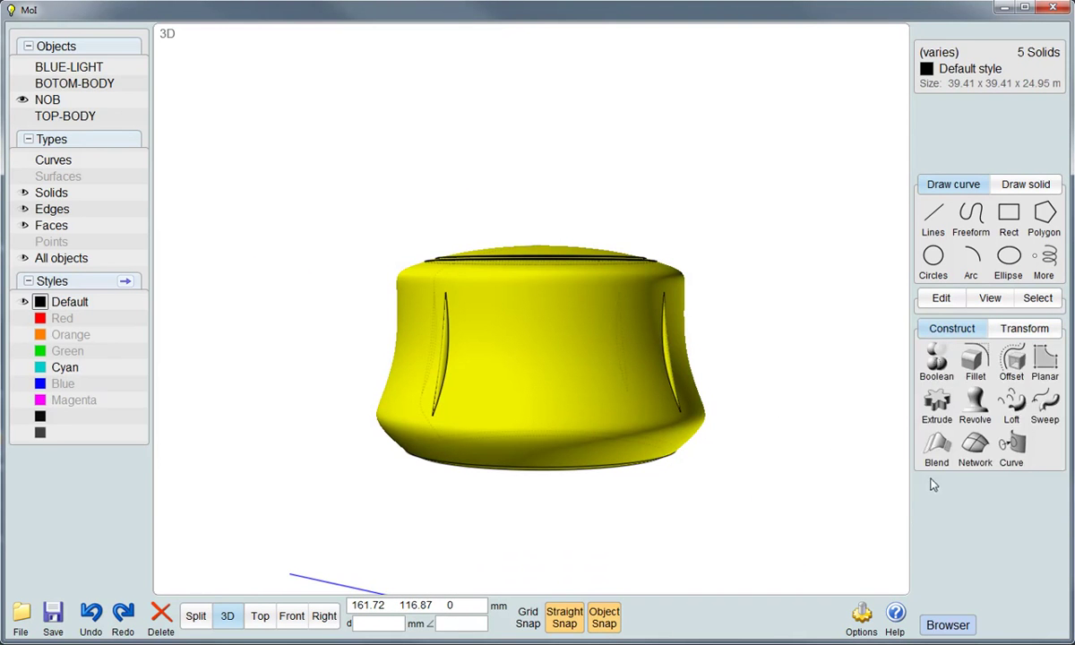
left_click(936, 369)
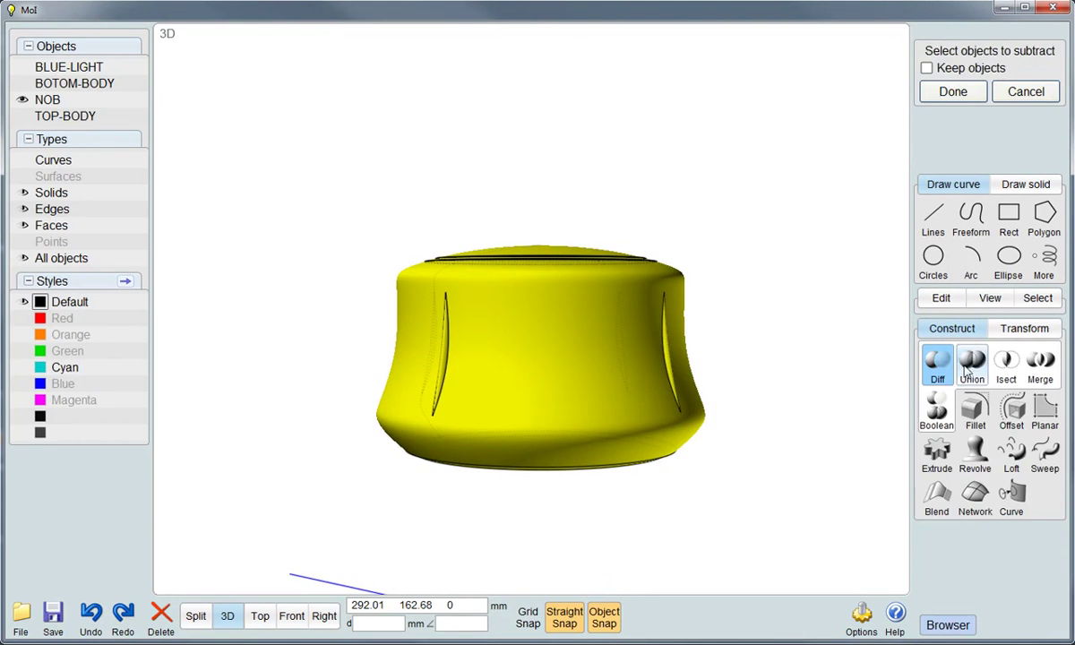
left_click(972, 363)
right_click(841, 347)
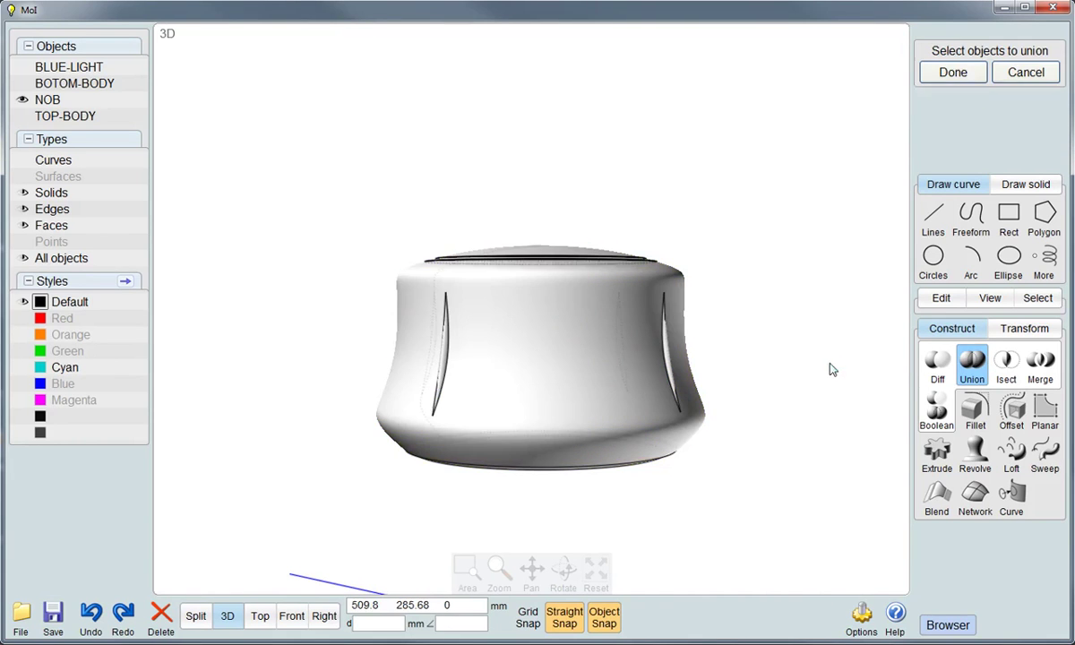
Rename the merged solid NOB
left_click(649, 388)
mouse_move(774, 293)
left_mouse_down()
mouse_move(765, 319)
mouse_move(806, 250)
left_mouse_up()
left_click(941, 57)
type("NOB")
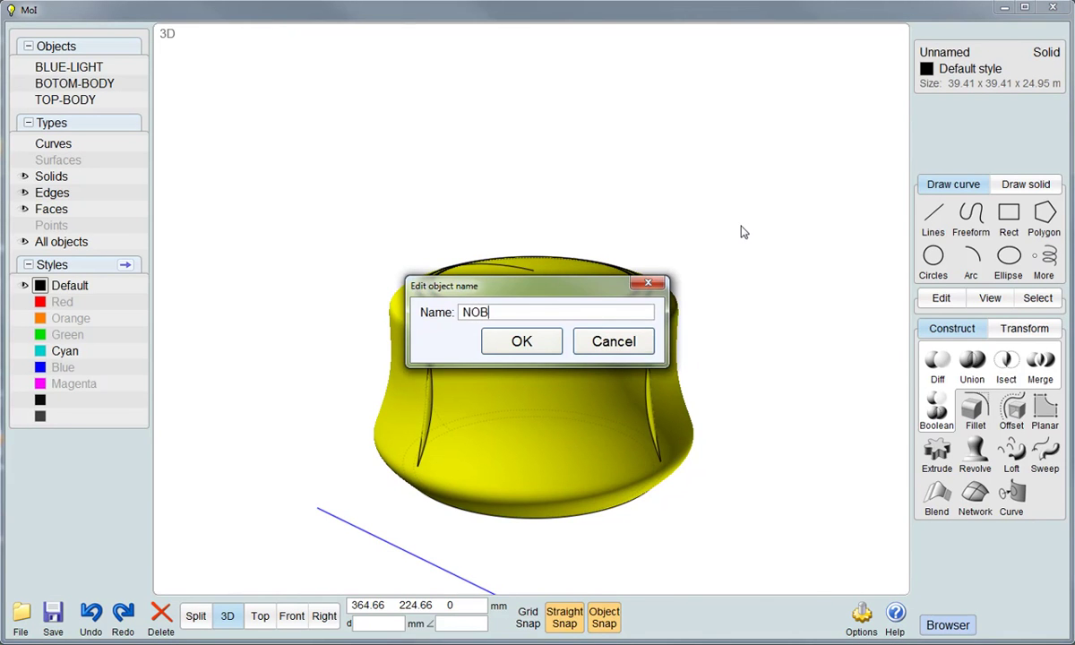
key("Return")
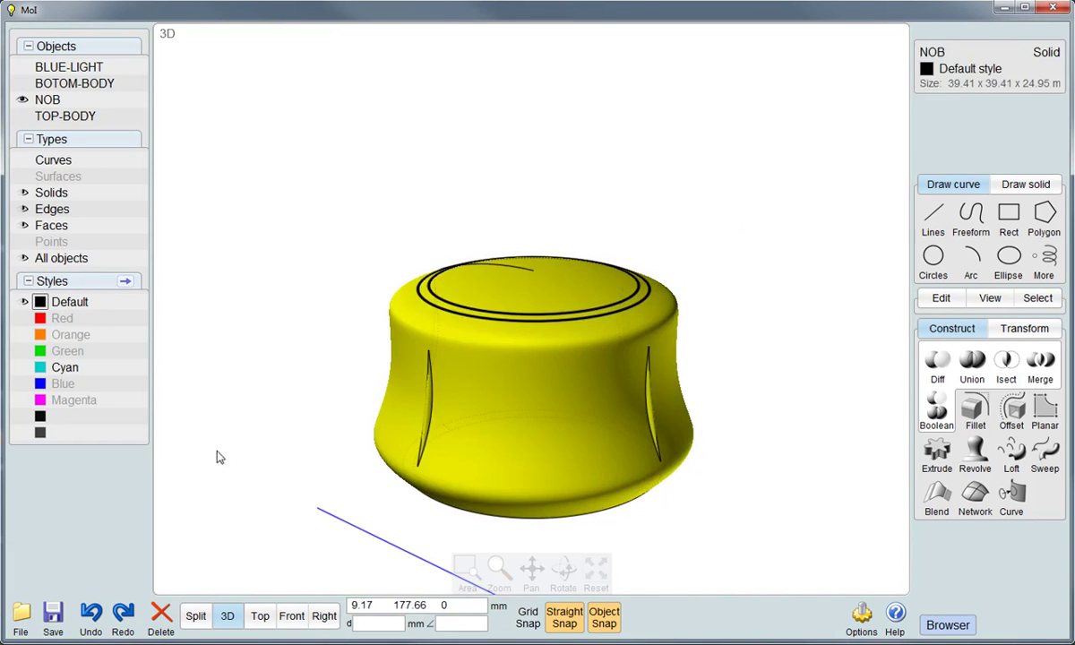
Apply the dark grey style to NOB and the black style to its top face
left_click(40, 434)
left_click(300, 331)
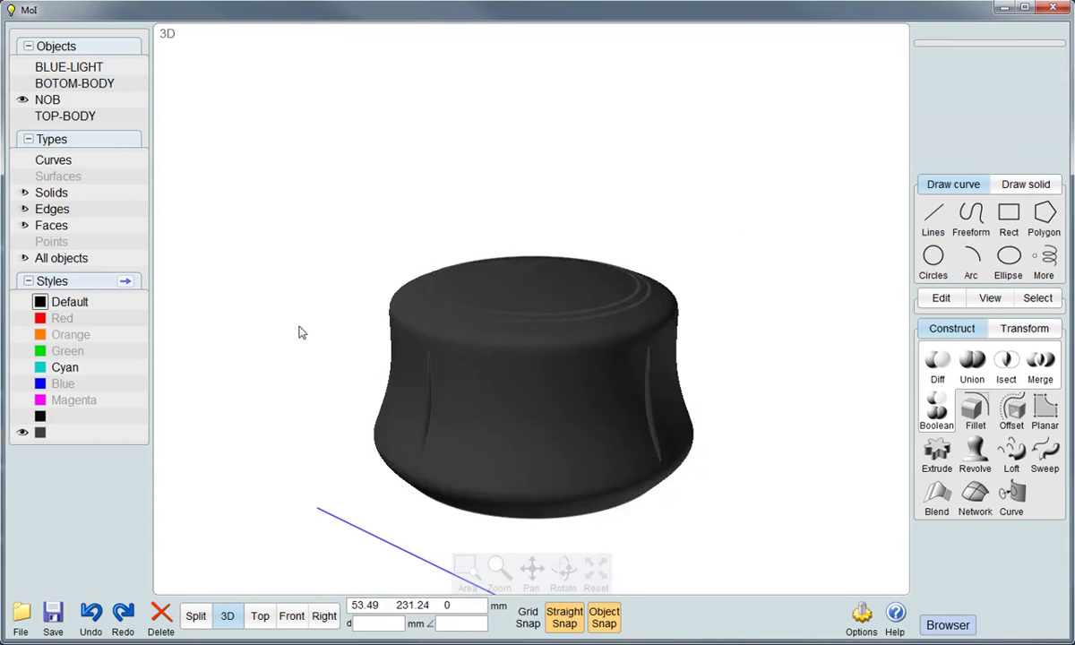
left_click(536, 343)
left_click(533, 338)
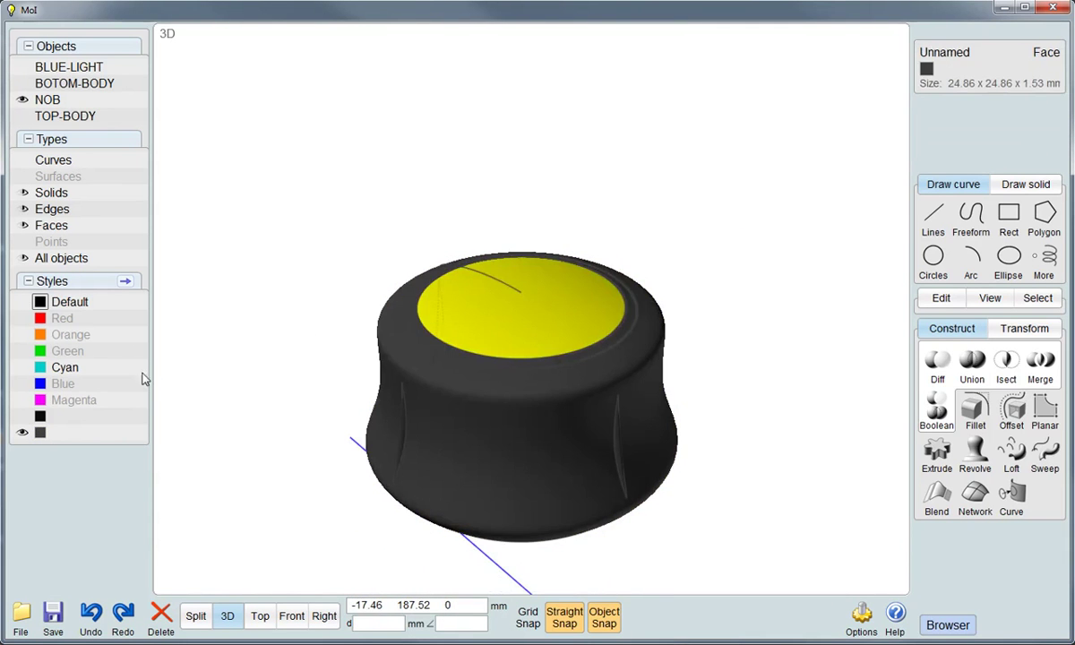
left_click(40, 416)
left_click(296, 394)
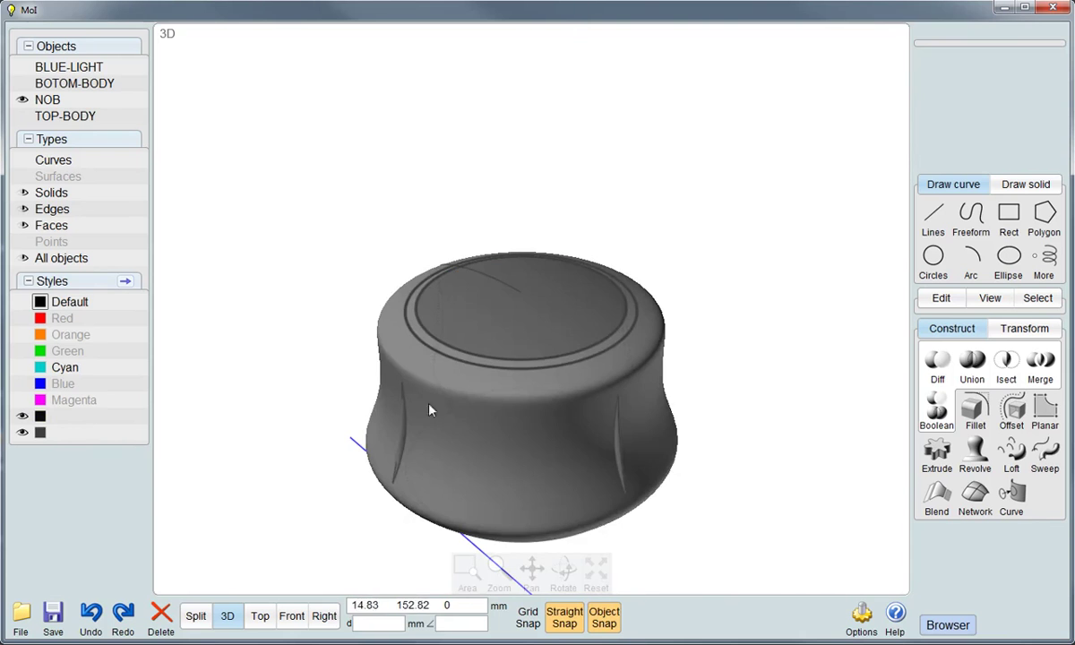
Create a new light grey 235,235,235 style and assign it to the ring face around the knob top
scroll(490, 383, "up", 1)
scroll(511, 379, "up", 1)
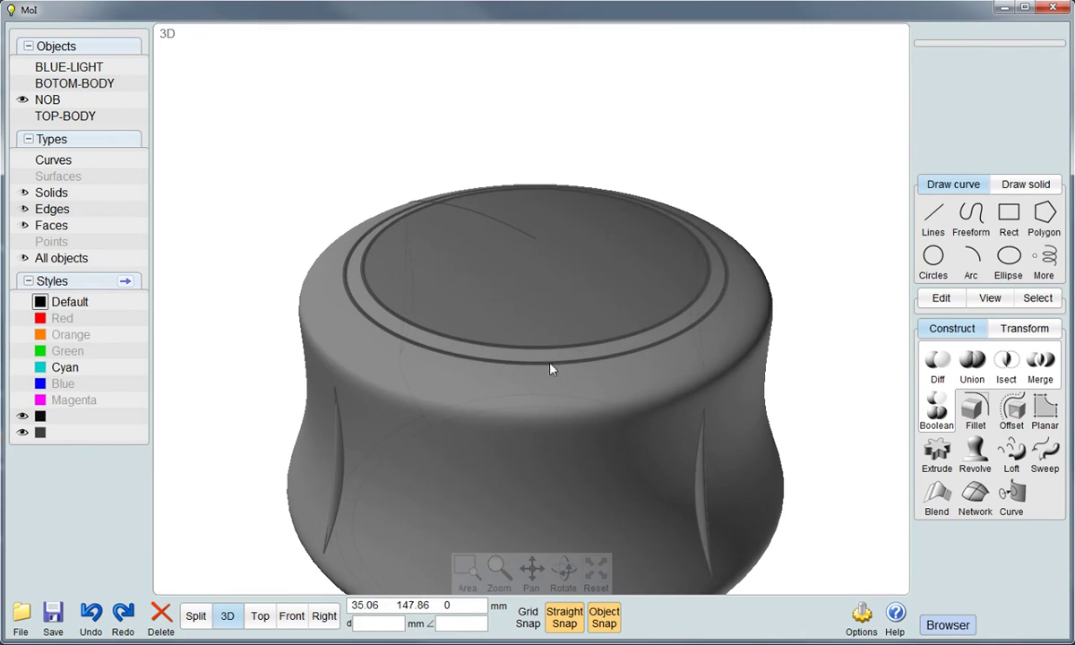
left_click(667, 338)
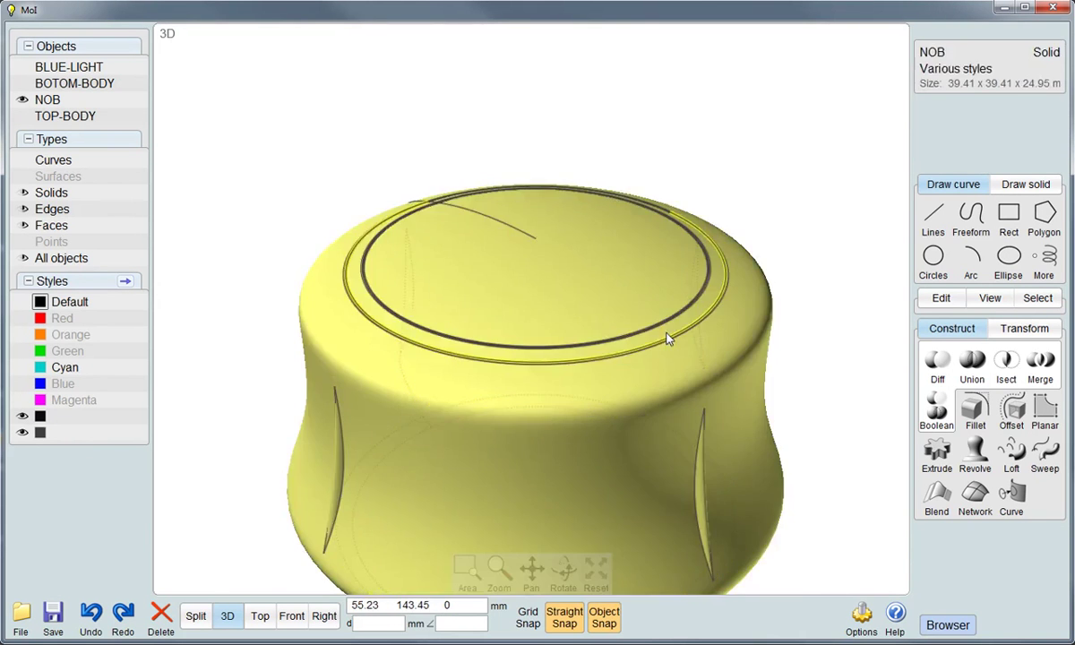
left_click(668, 337)
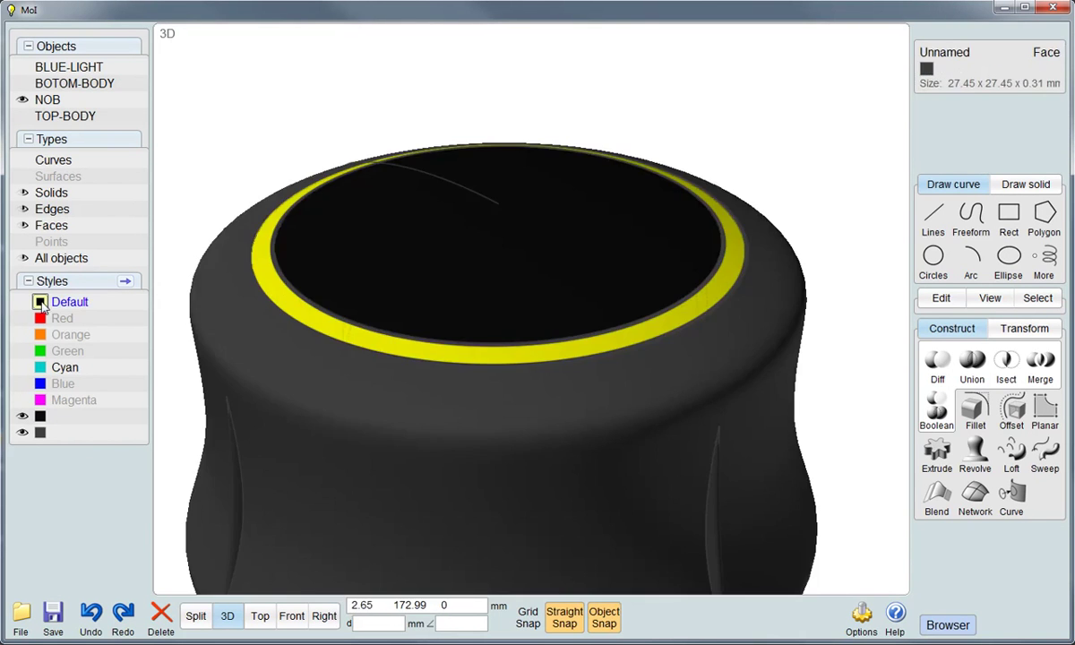
left_click(124, 282)
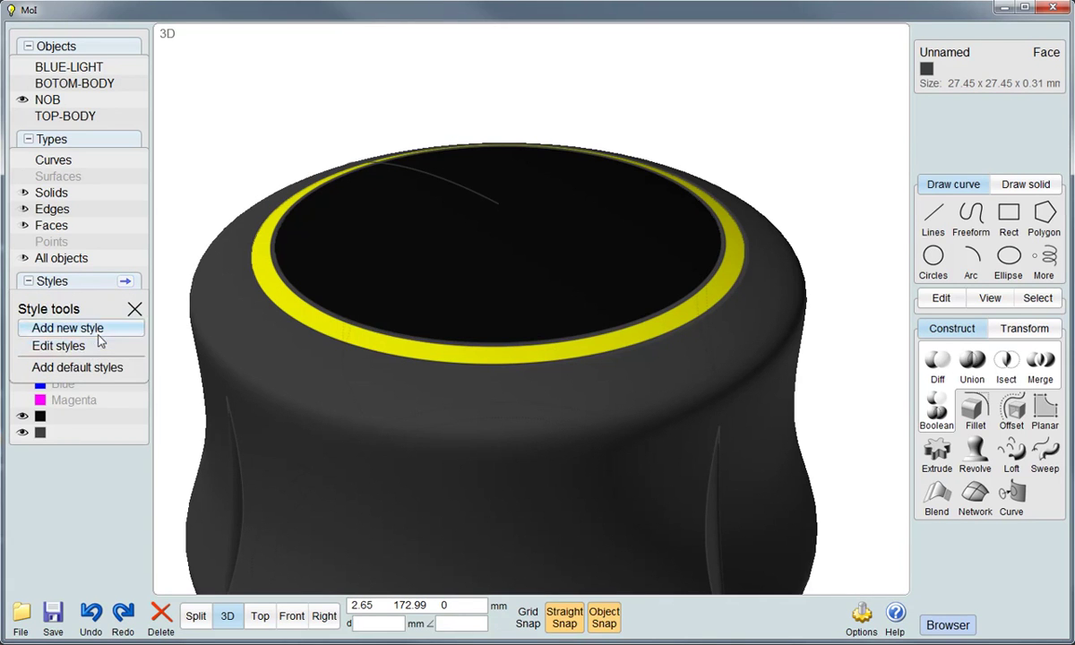
left_click(94, 327)
left_click(517, 321)
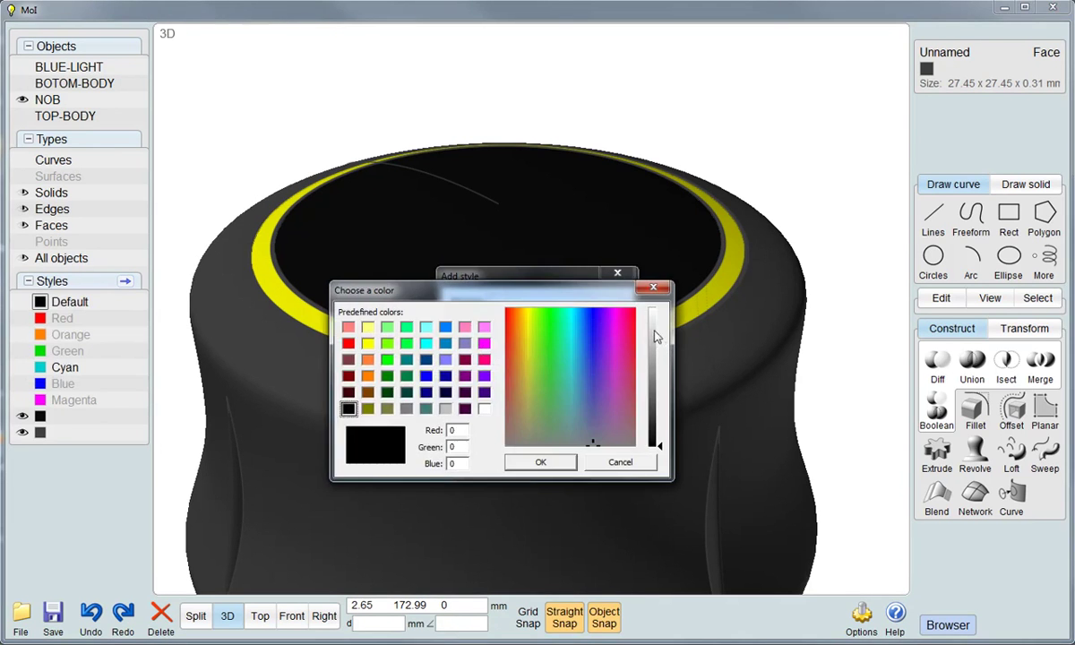
left_click(653, 317)
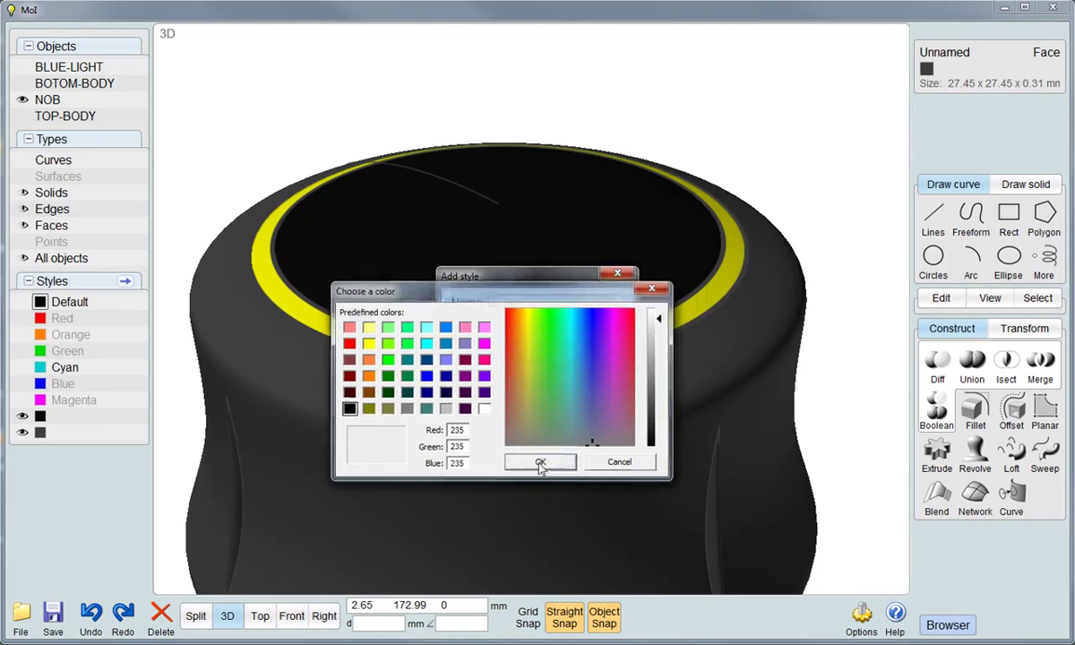
left_click(542, 463)
left_click(495, 355)
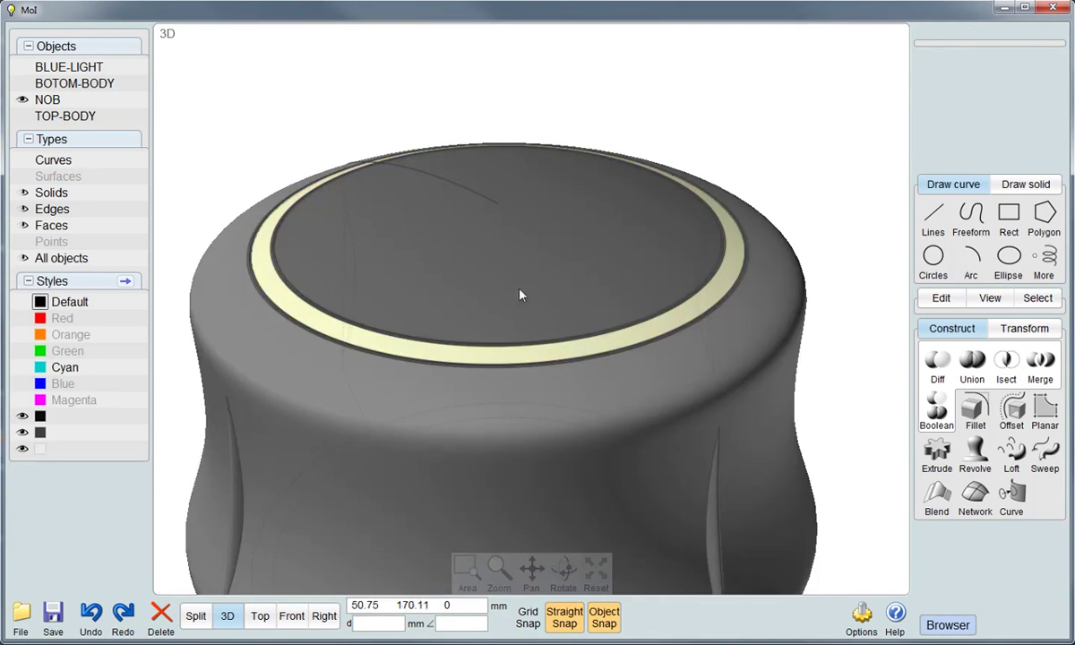
scroll(623, 359, "down", 3)
mouse_move(621, 360)
right_mouse_down()
mouse_move(504, 388)
mouse_move(473, 421)
mouse_move(148, 467)
right_mouse_up()
left_click(124, 281)
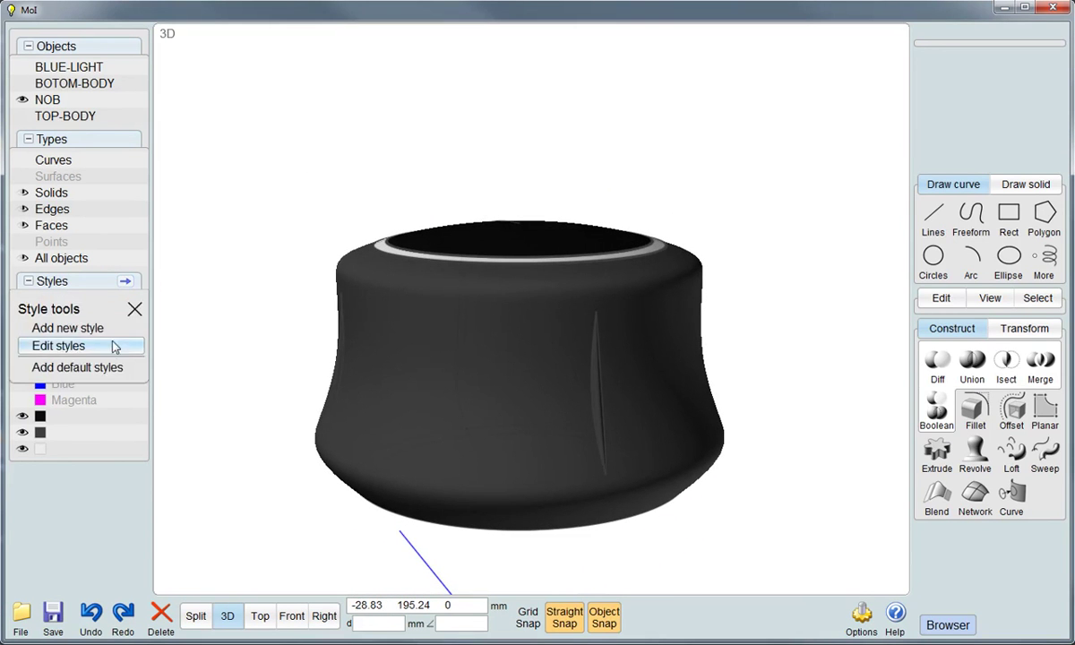
Edit the dark grey style so its colour becomes 91,91,91
left_click(112, 348)
left_click(454, 314)
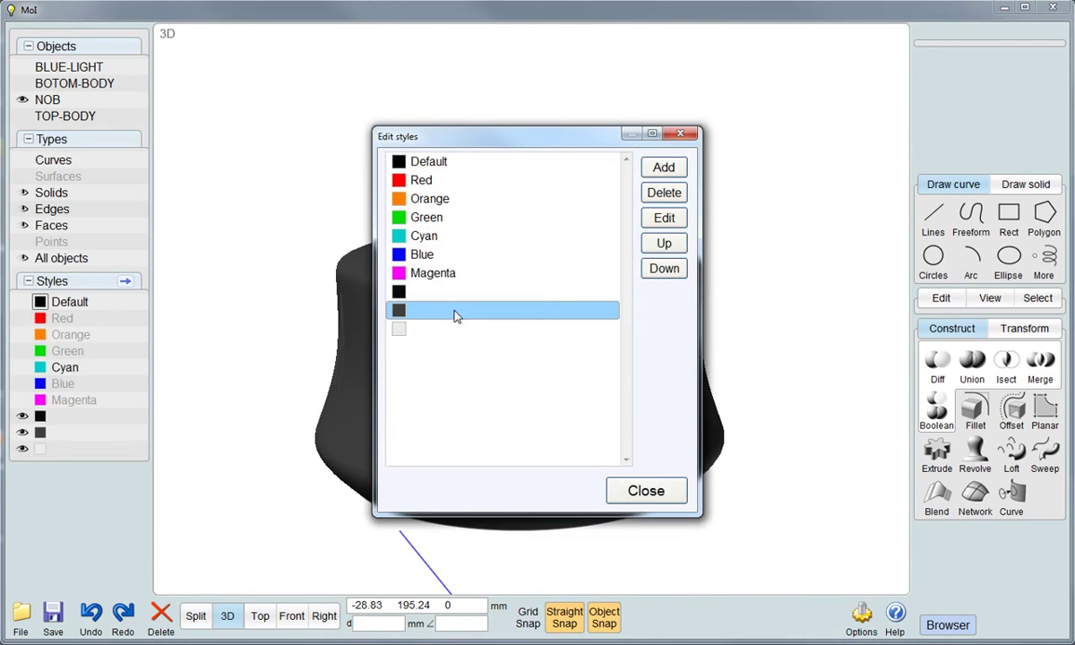
left_click(663, 219)
left_click(522, 316)
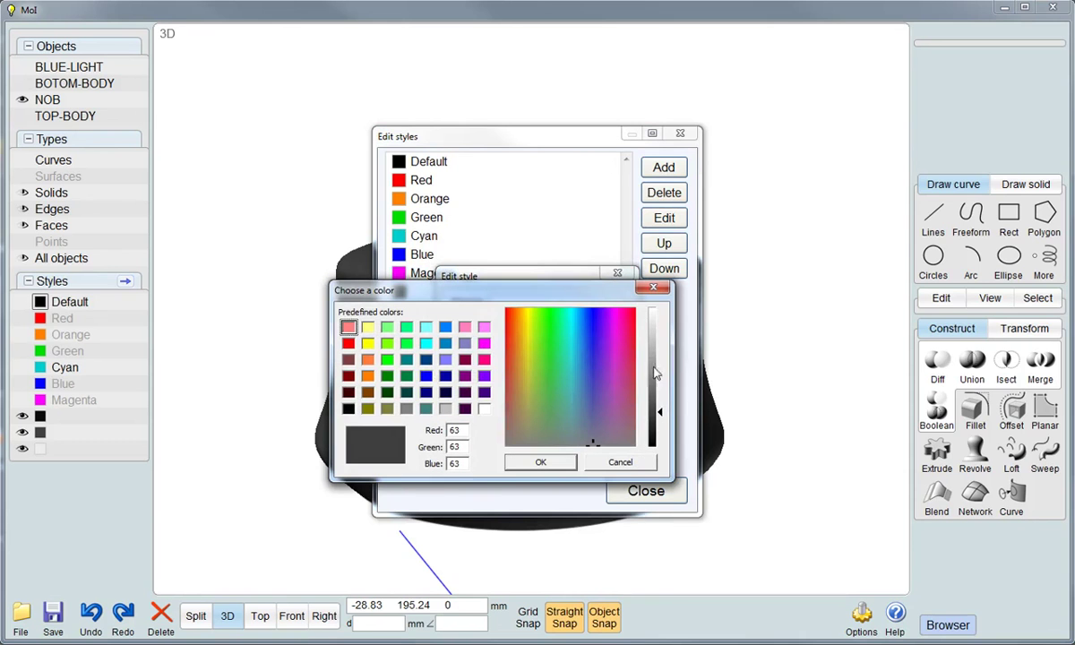
left_click_drag(655, 405, 659, 405)
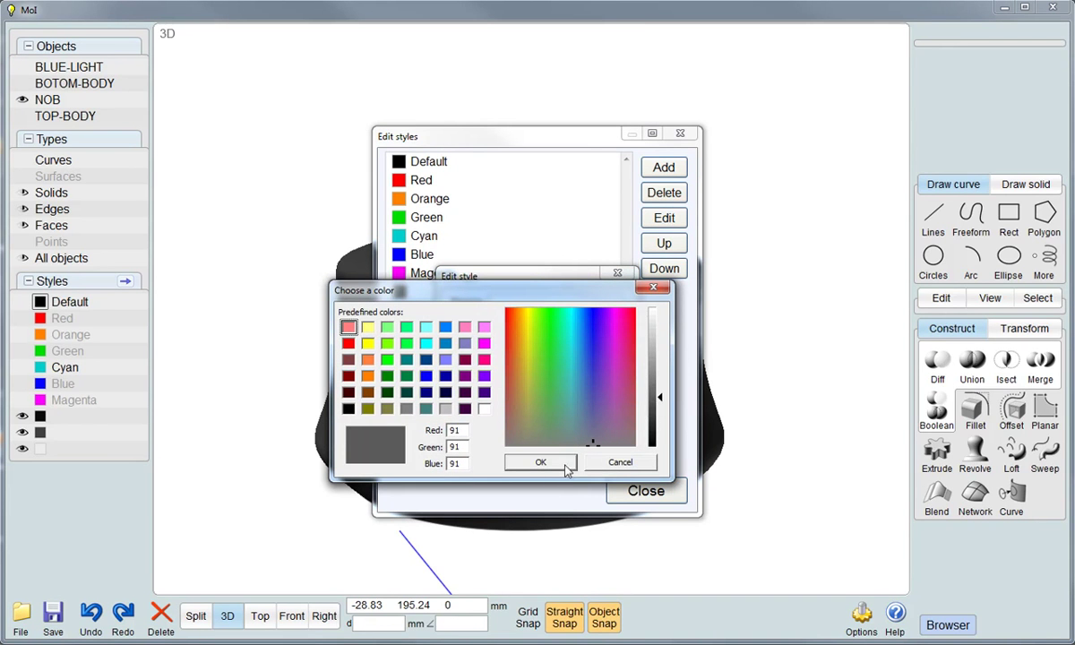
left_click(566, 466)
left_click(493, 351)
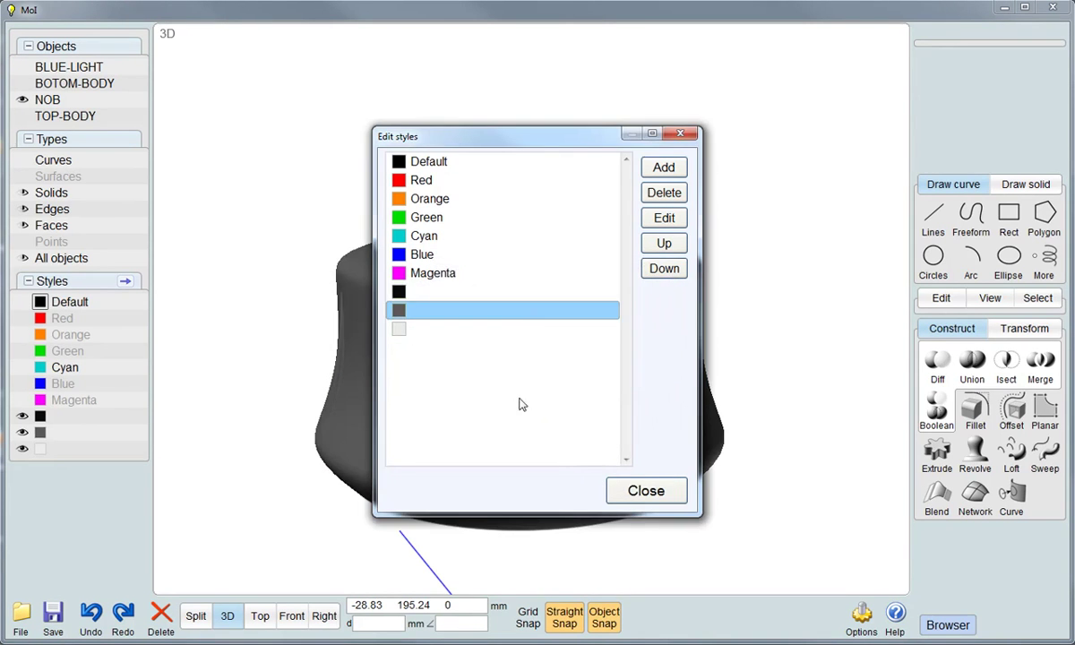
left_click(646, 491)
mouse_move(589, 396)
right_mouse_down()
mouse_move(495, 410)
mouse_move(638, 290)
mouse_move(605, 336)
right_mouse_up()
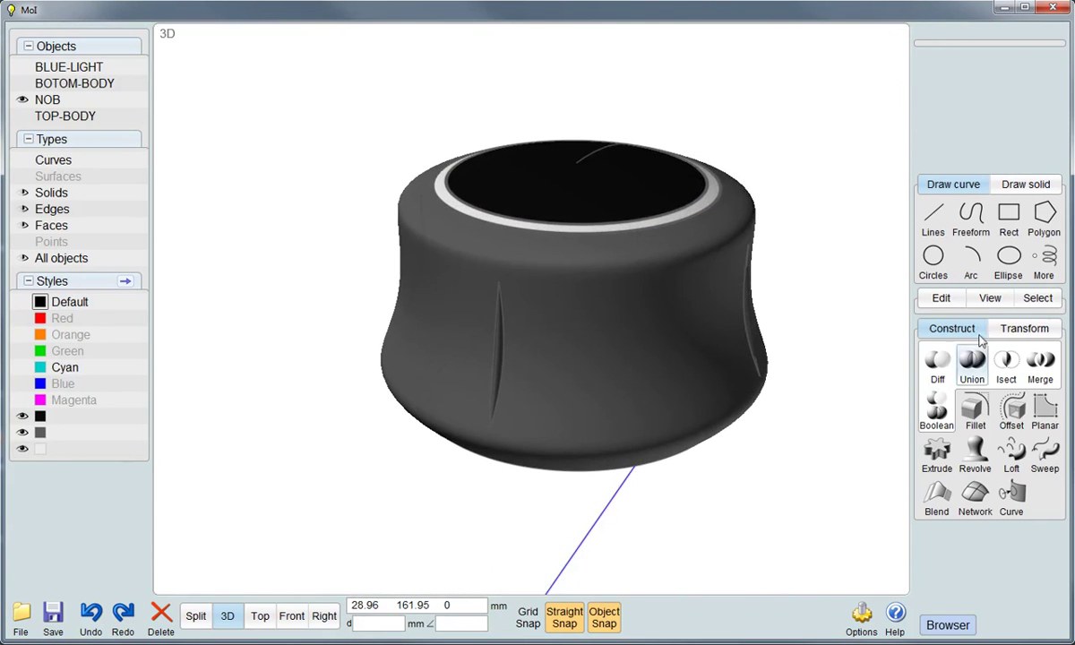
Show TOP-BODY and the BLUE-LIGHT ring, orbiting to inspect the knob area
left_click(990, 298)
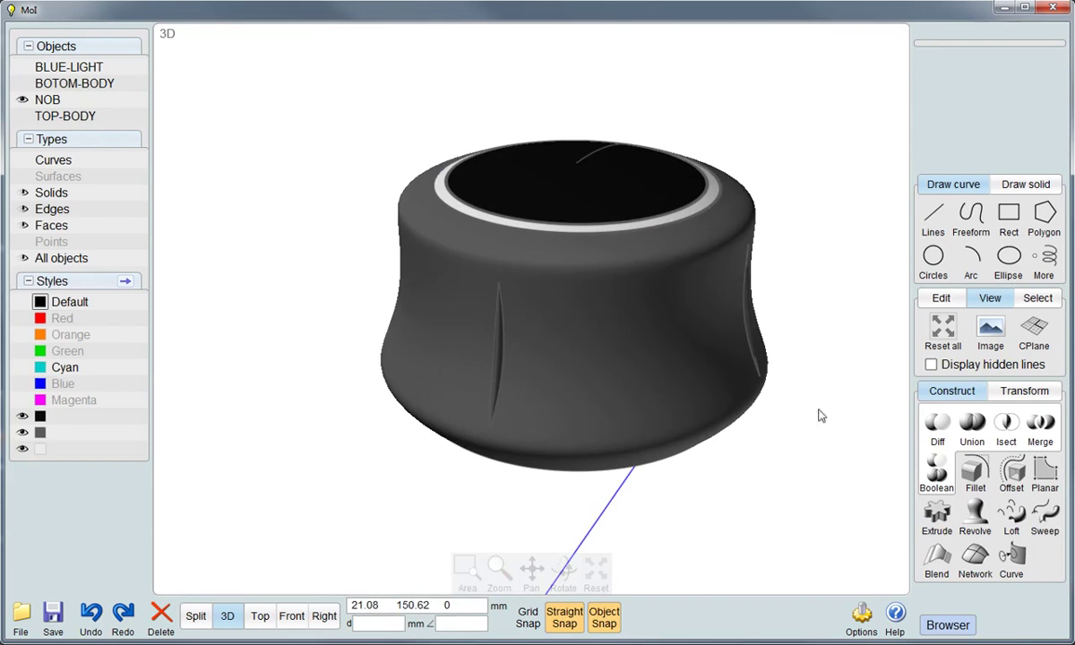
right_click_drag(818, 412, 768, 404)
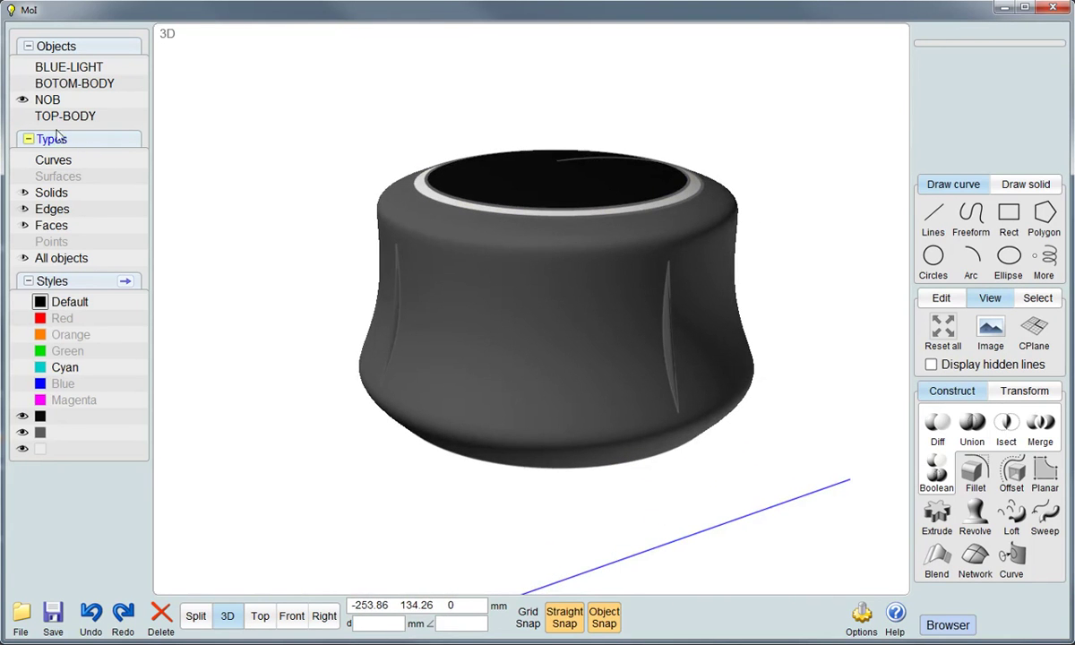
left_click(35, 115)
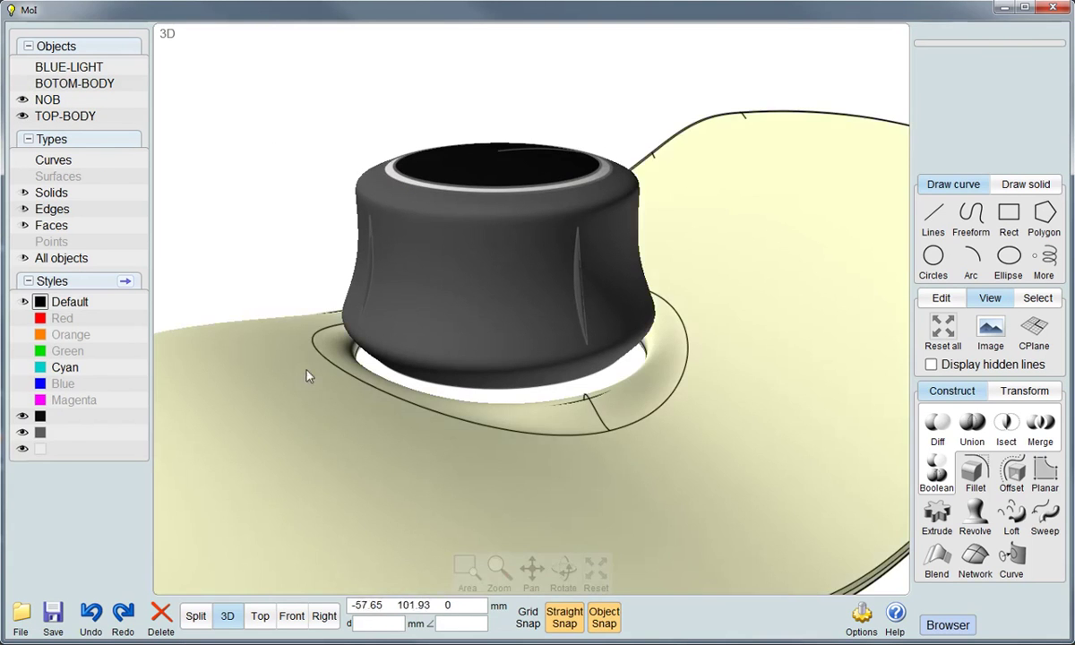
left_click(240, 418)
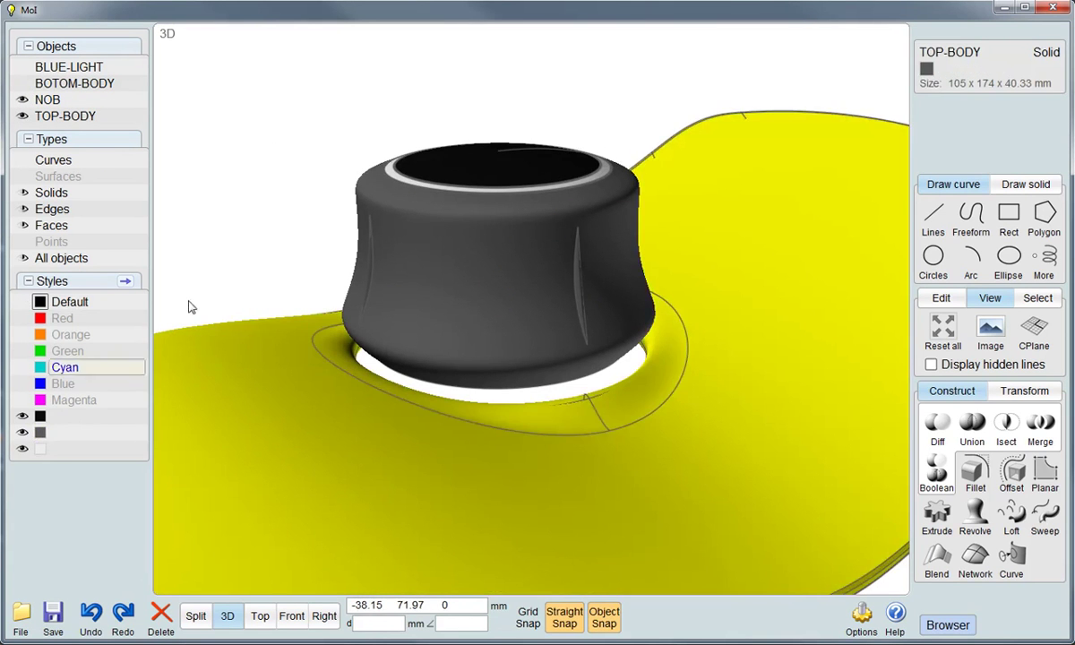
left_click_drag(187, 305, 348, 265)
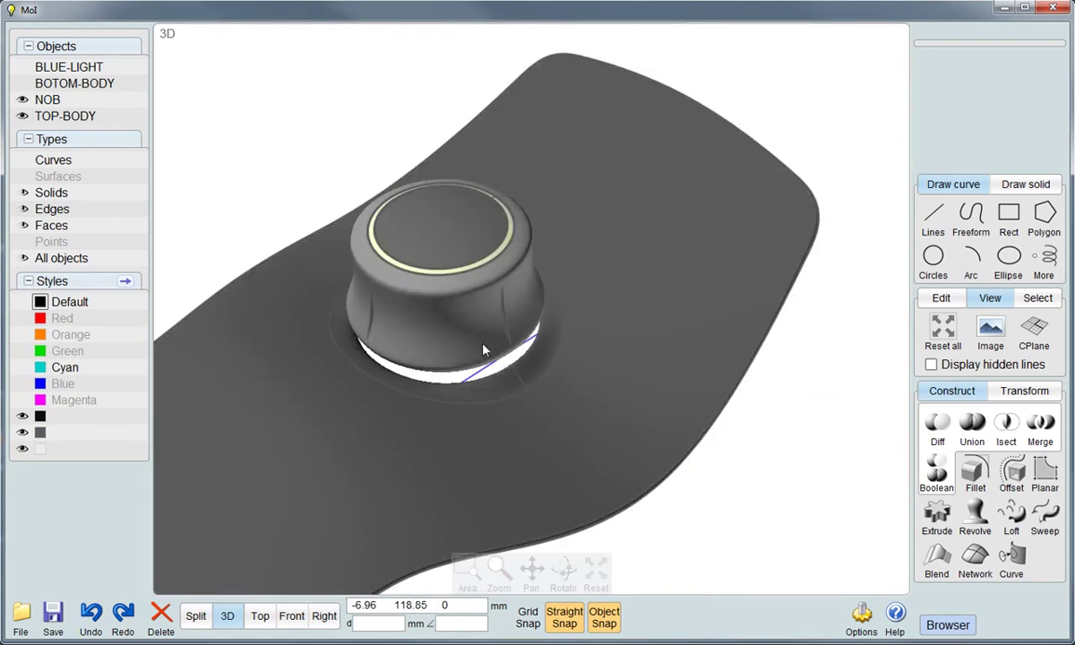
right_click_drag(347, 265, 435, 308)
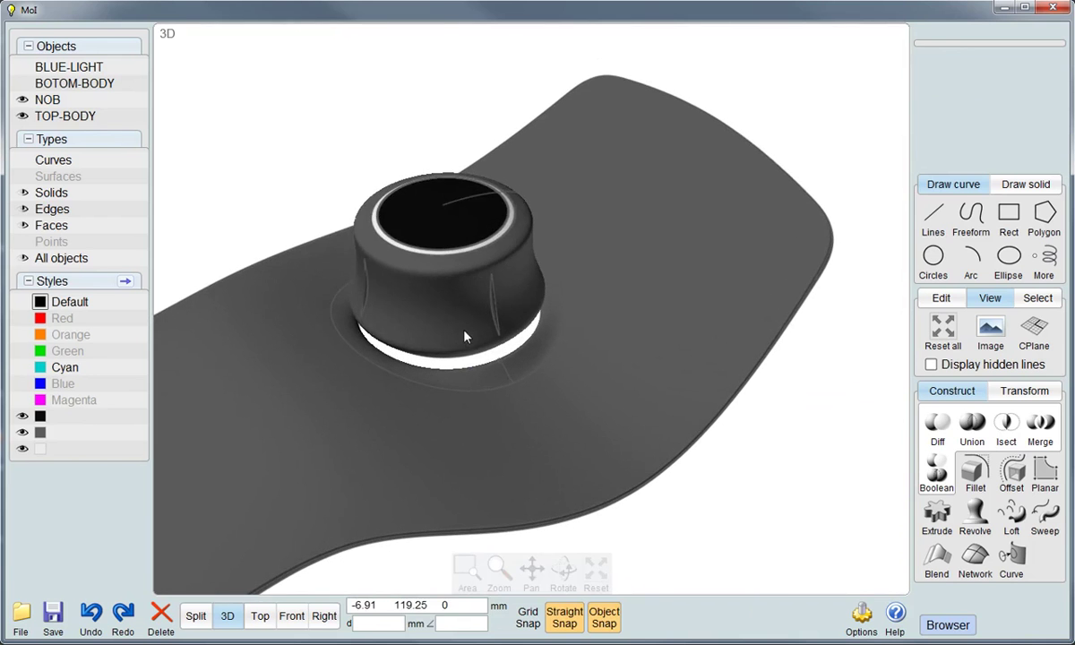
left_click(22, 69)
mouse_move(162, 117)
right_mouse_down()
mouse_move(287, 124)
mouse_move(446, 189)
right_mouse_up()
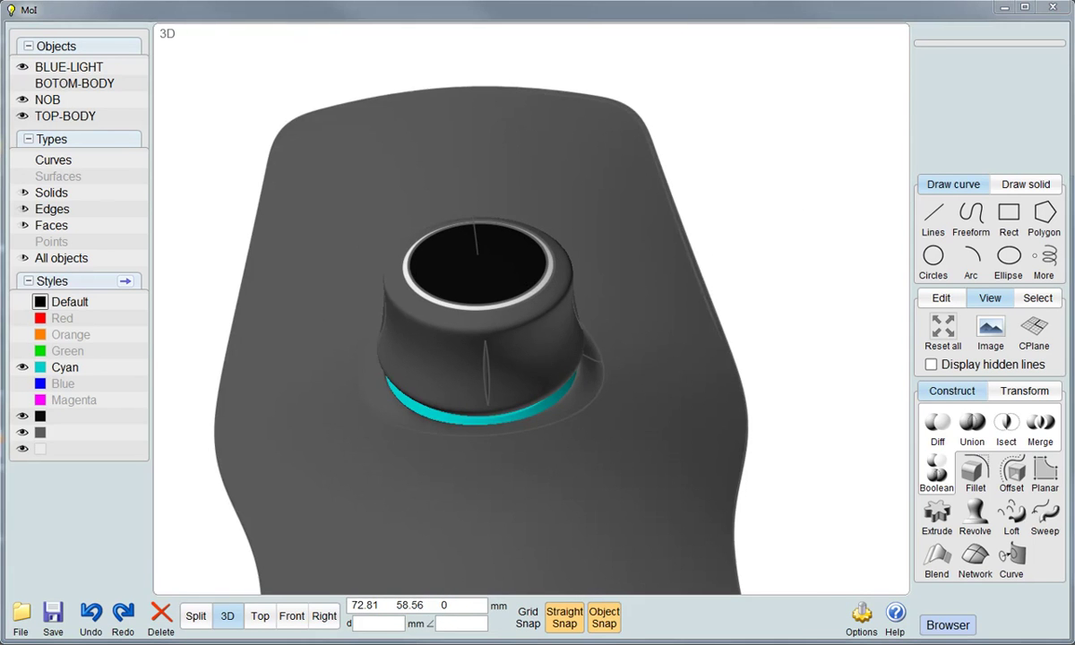
right_click_drag(538, 502, 704, 529)
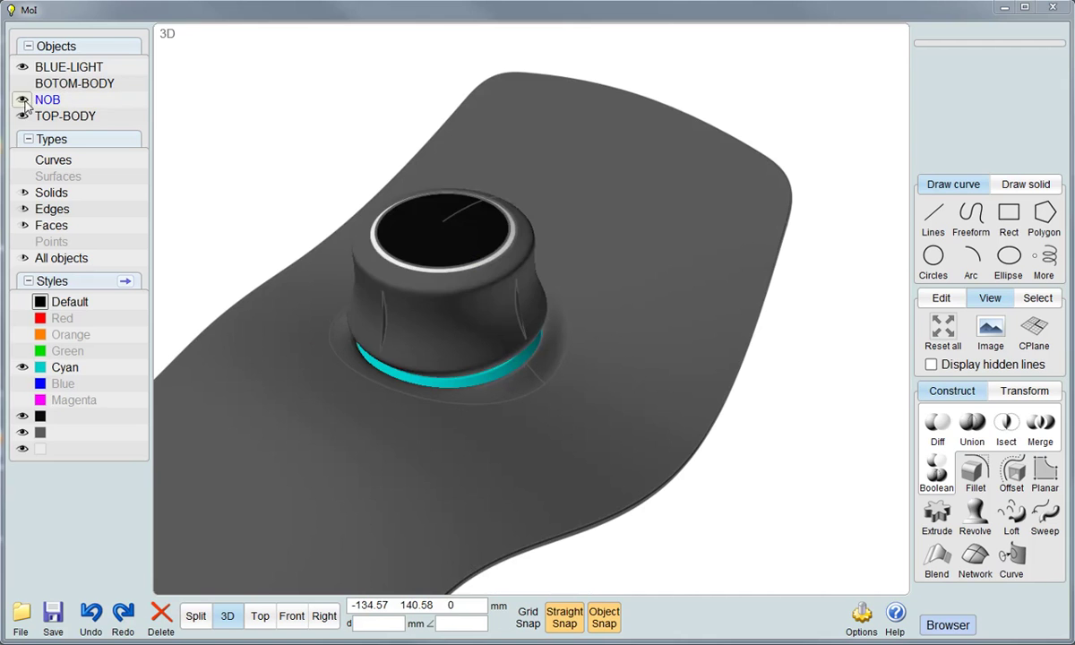
Hide NOB, BLUE-LIGHT, BOTOM-BODY and all curves, leaving only TOP-BODY visible
left_click(23, 100)
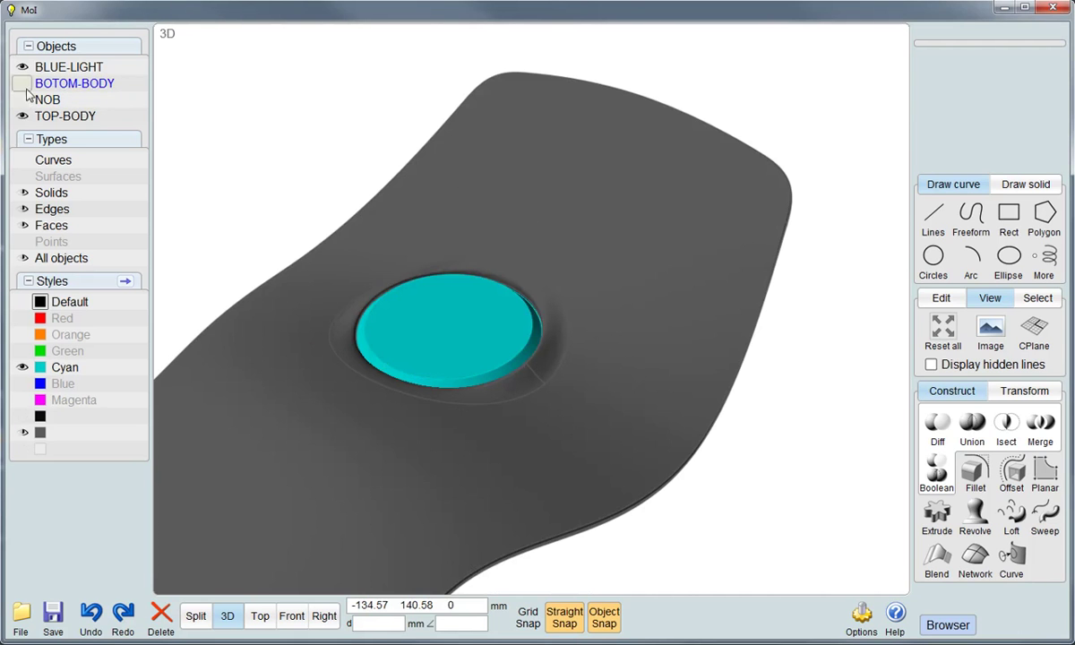
left_click(22, 66)
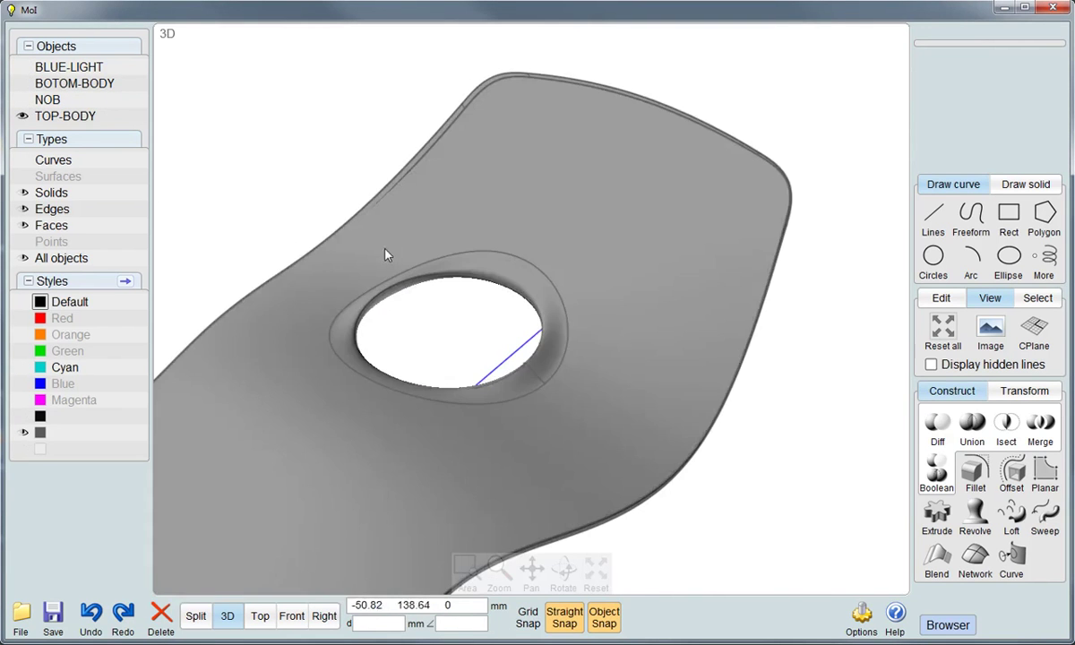
left_click(386, 249)
key("ctrl+h")
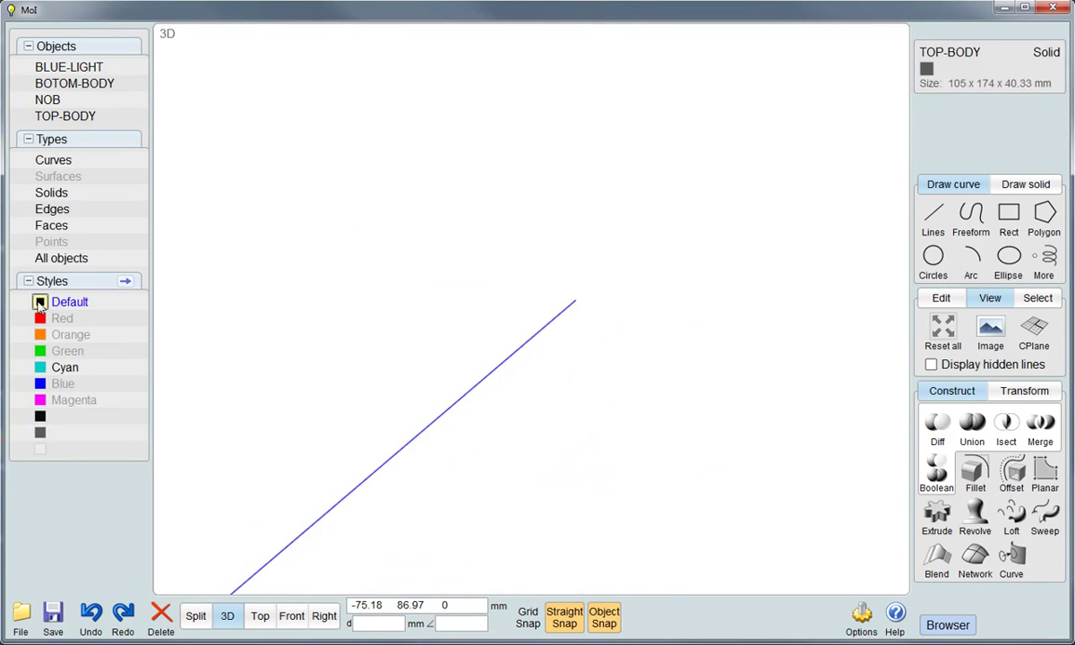
left_click(23, 305)
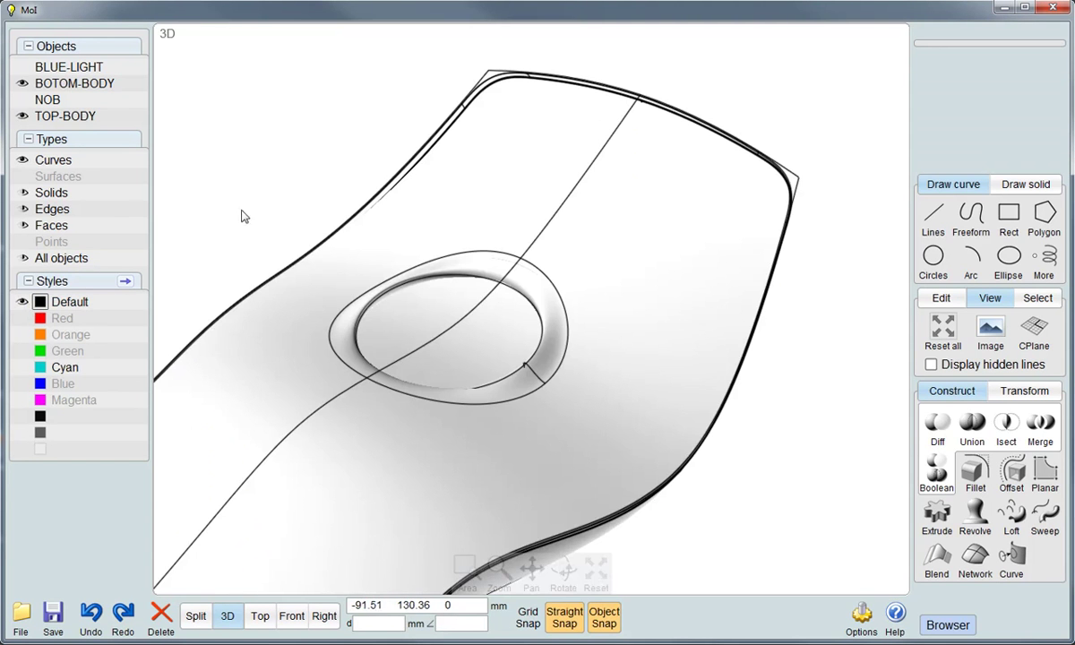
left_click(22, 161)
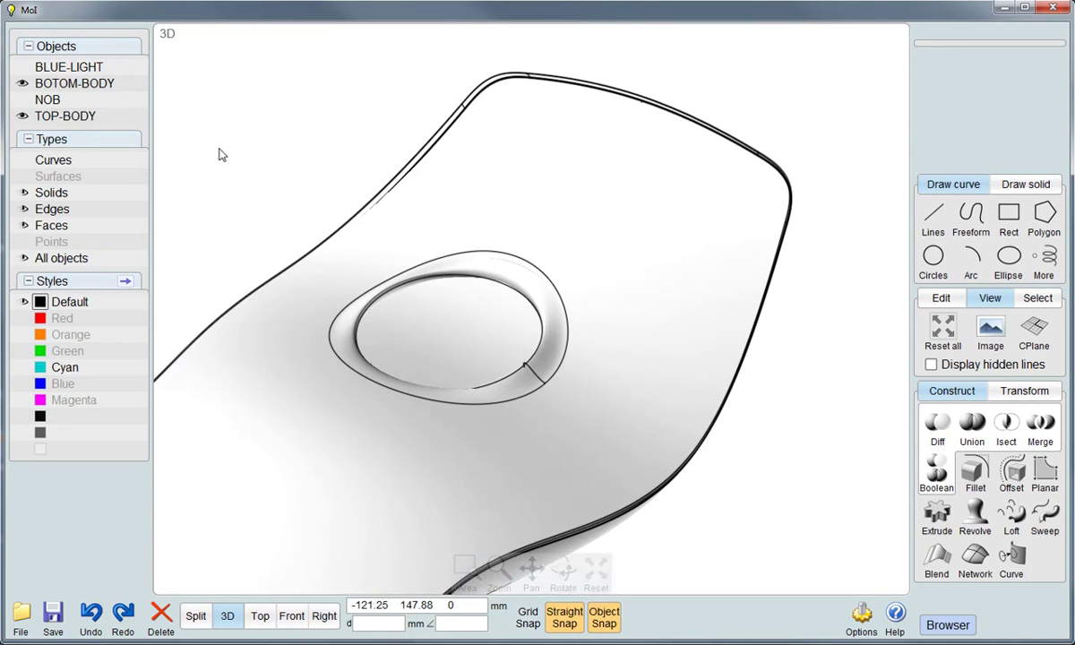
left_click(21, 83)
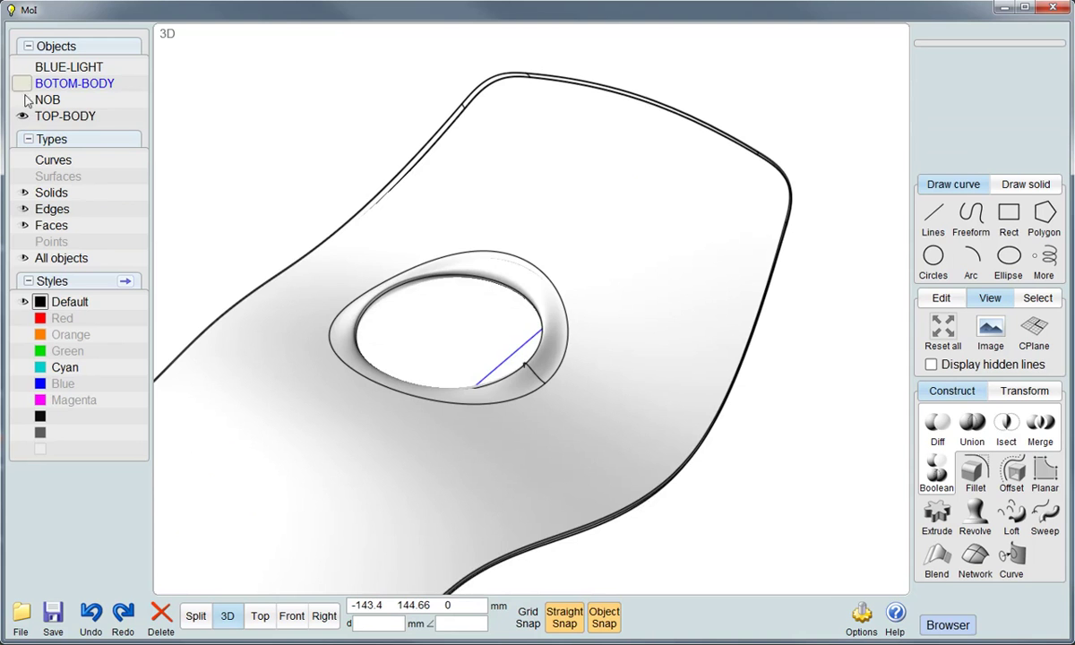
right_click_drag(385, 240, 395, 296)
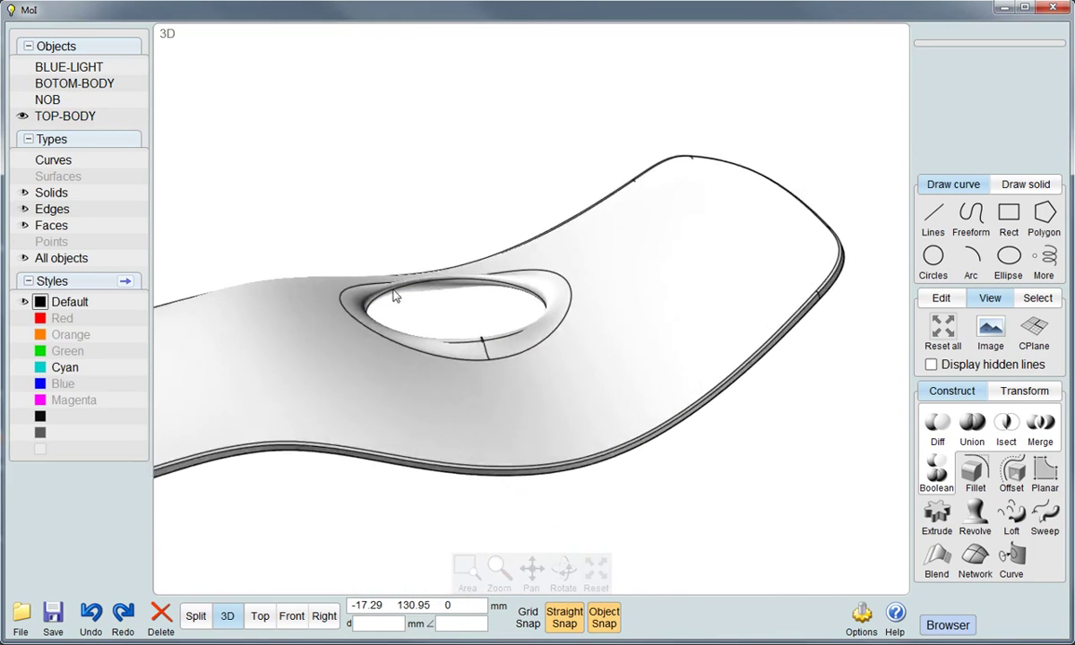
Switch to Top view and zoom in on the side button in the reference image
left_click(258, 616)
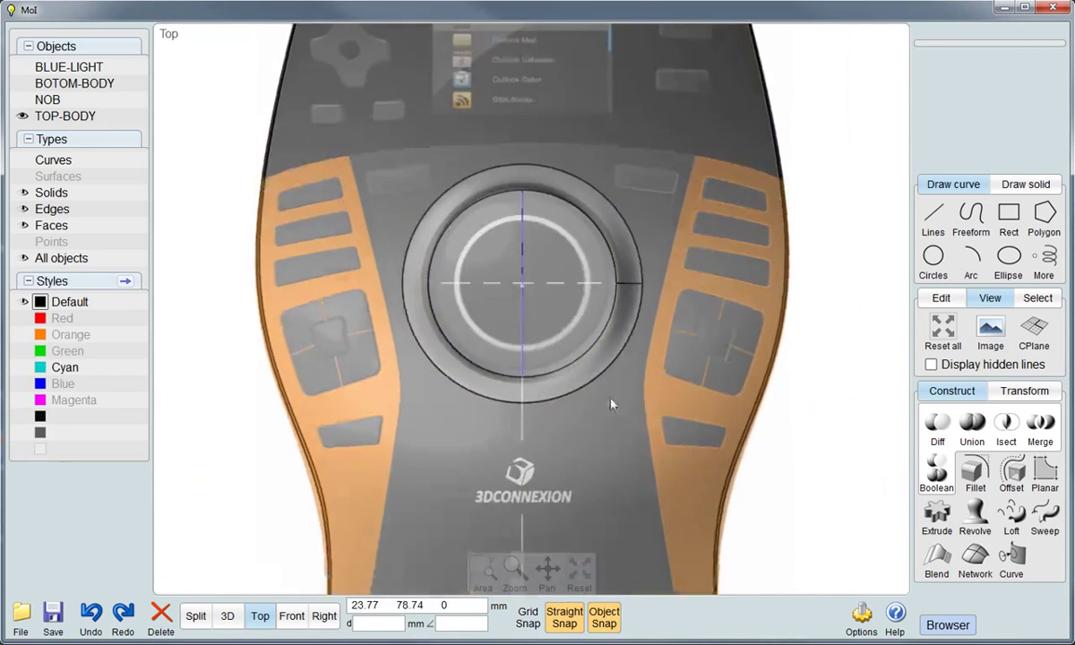
scroll(651, 401, "up", 1)
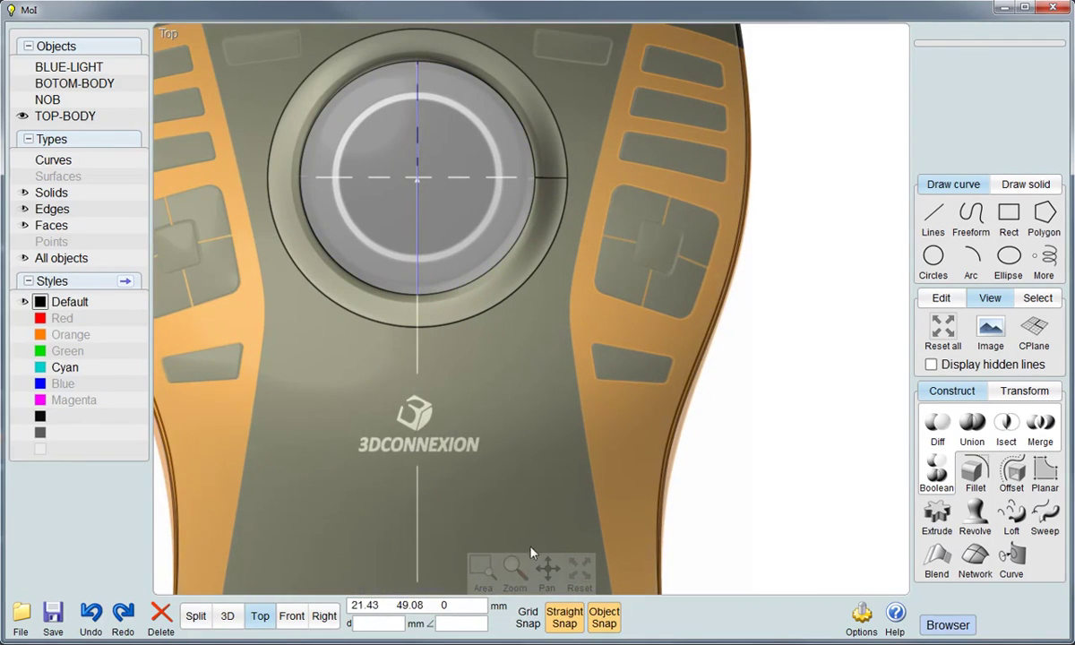
left_click(475, 582)
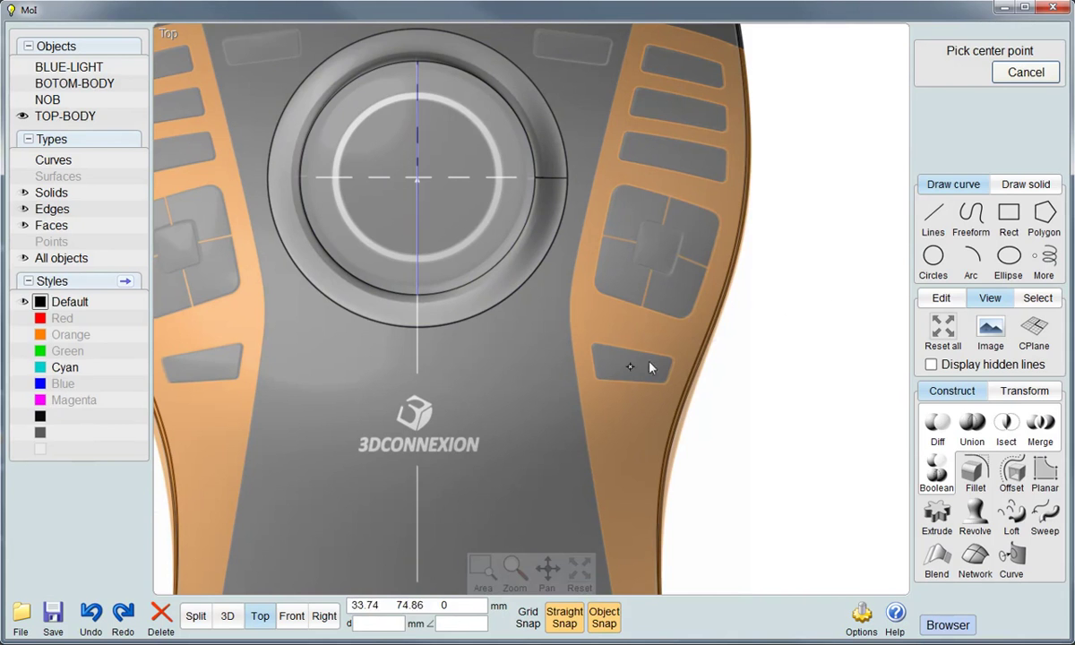
left_click(564, 314)
left_click(703, 428)
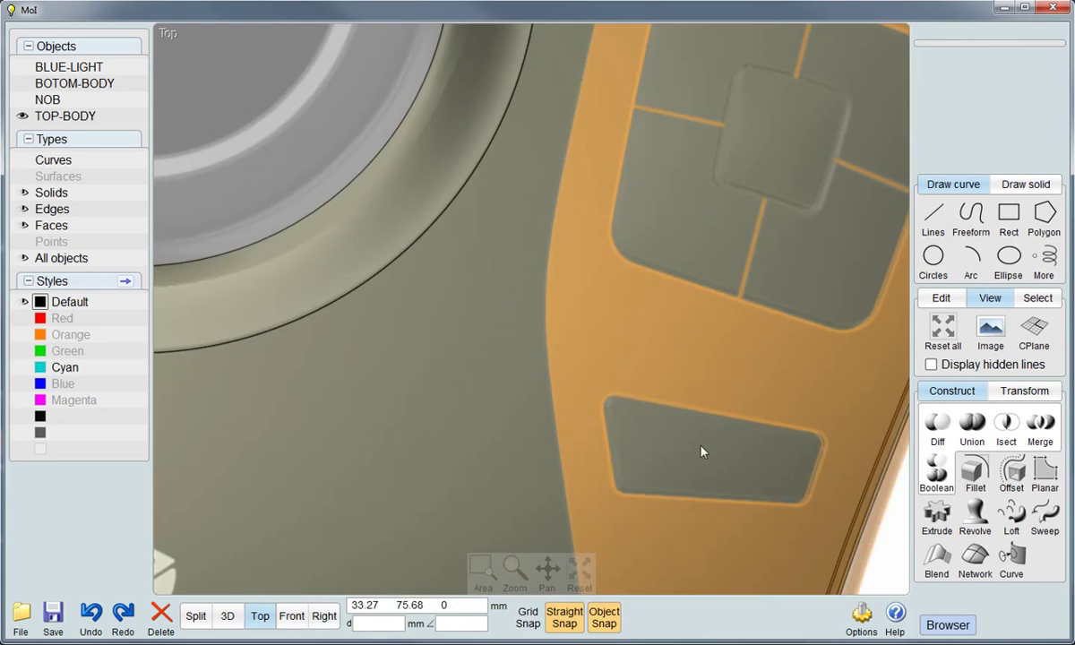
right_click_drag(701, 448, 543, 291)
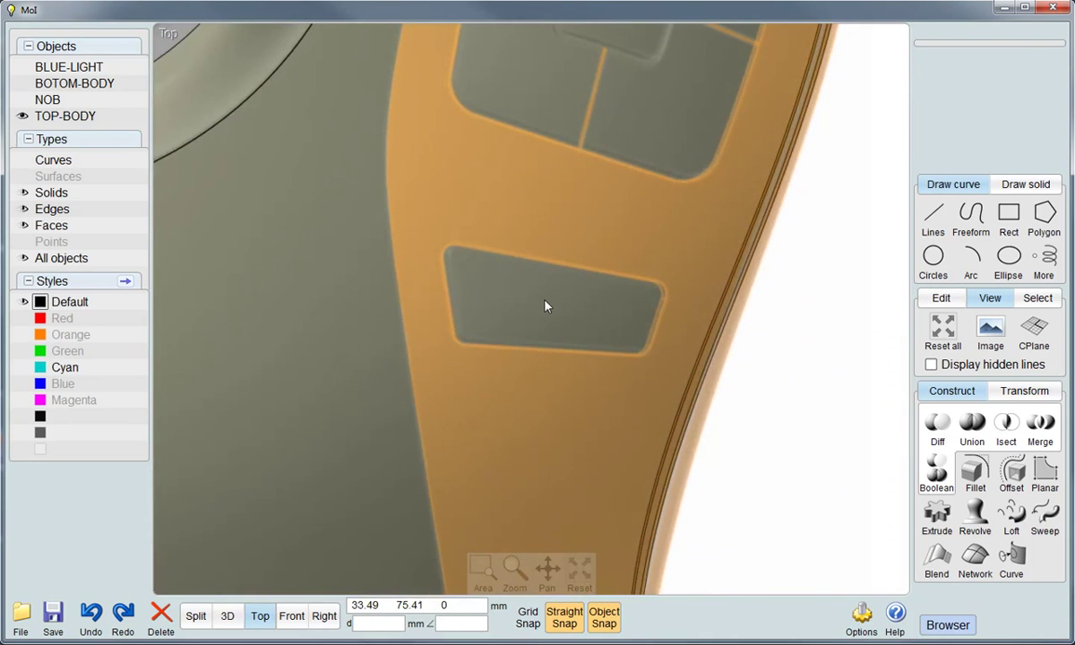
scroll(548, 331, "up", 2)
scroll(550, 343, "up", 1)
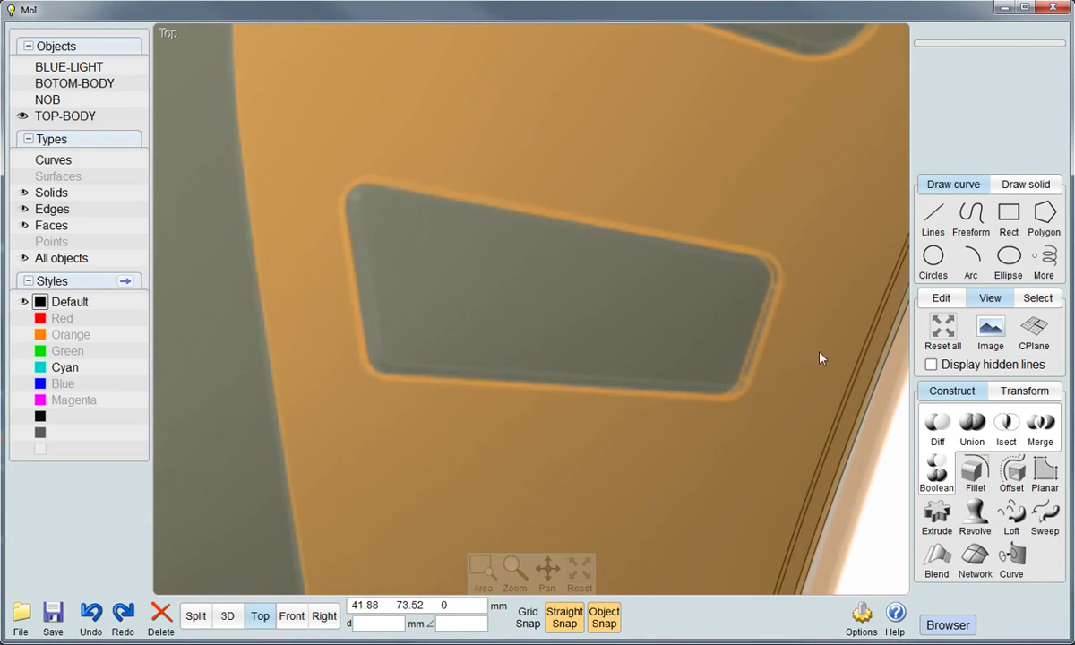
Trace the trapezoid button as a closed four-point polyline, about 13.09 x 6.48 mm
left_click(933, 217)
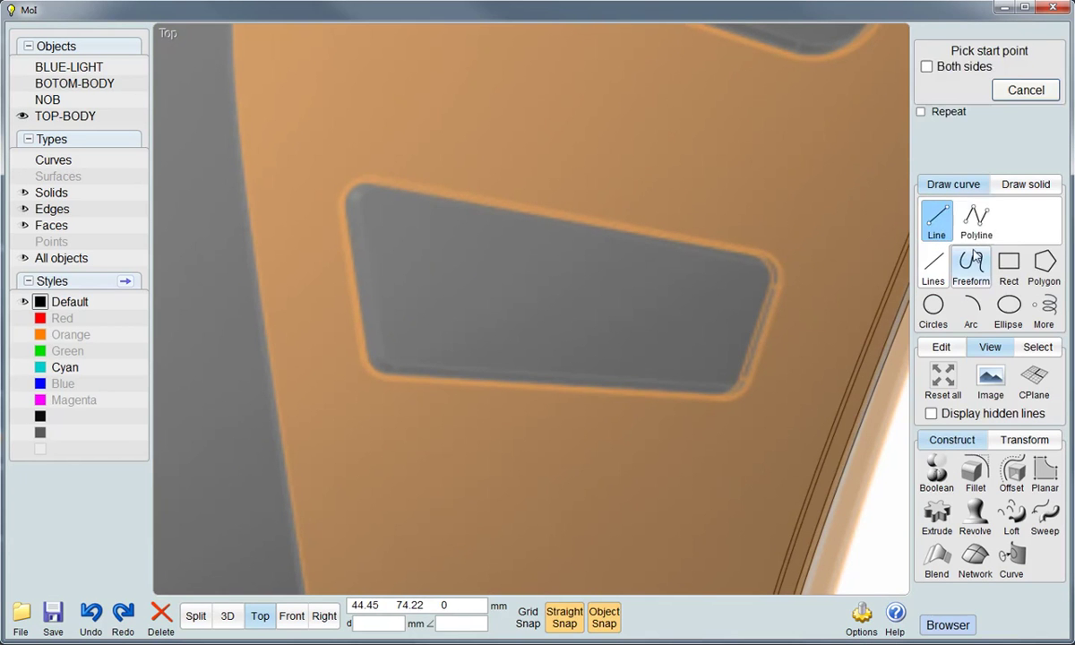
left_click(975, 218)
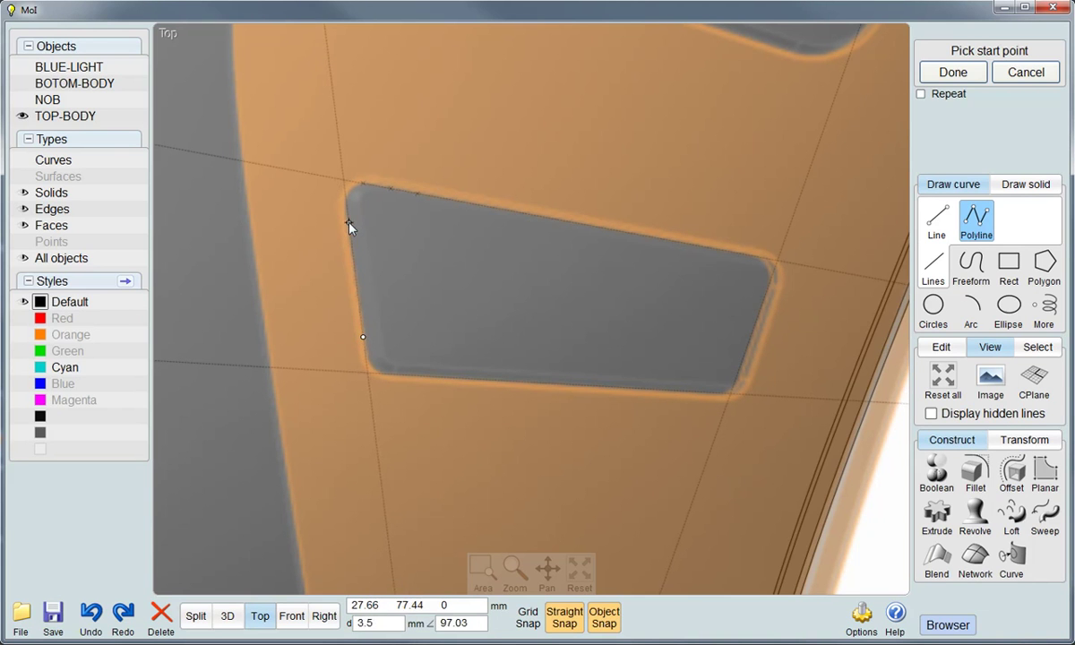
left_click(343, 179)
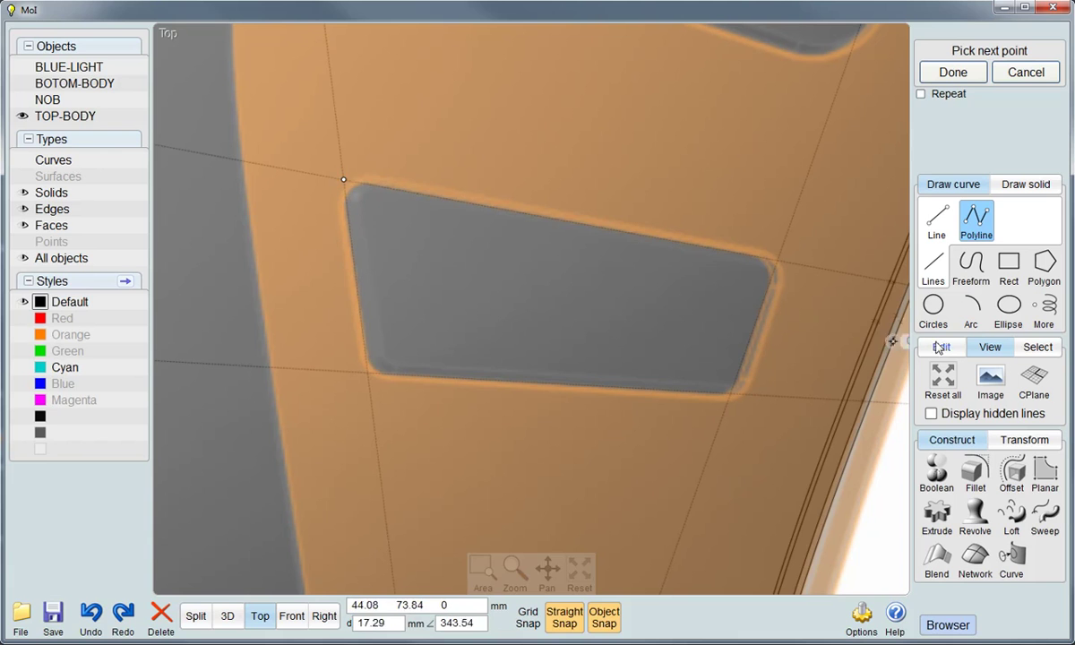
left_click(777, 260)
left_click(730, 392)
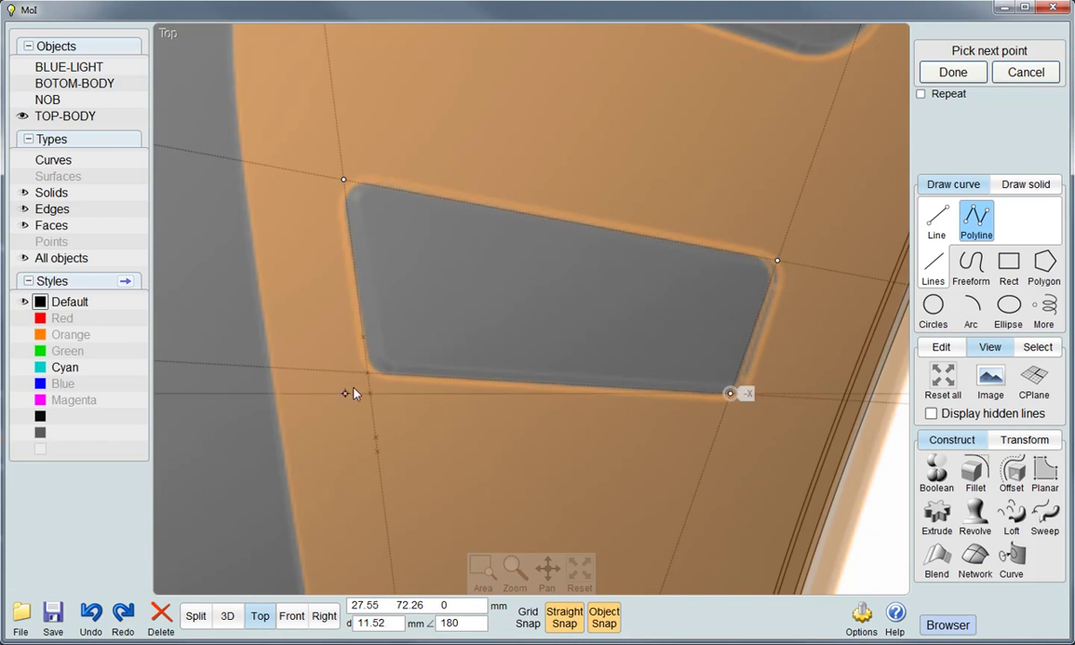
left_click(367, 372)
left_click(343, 181)
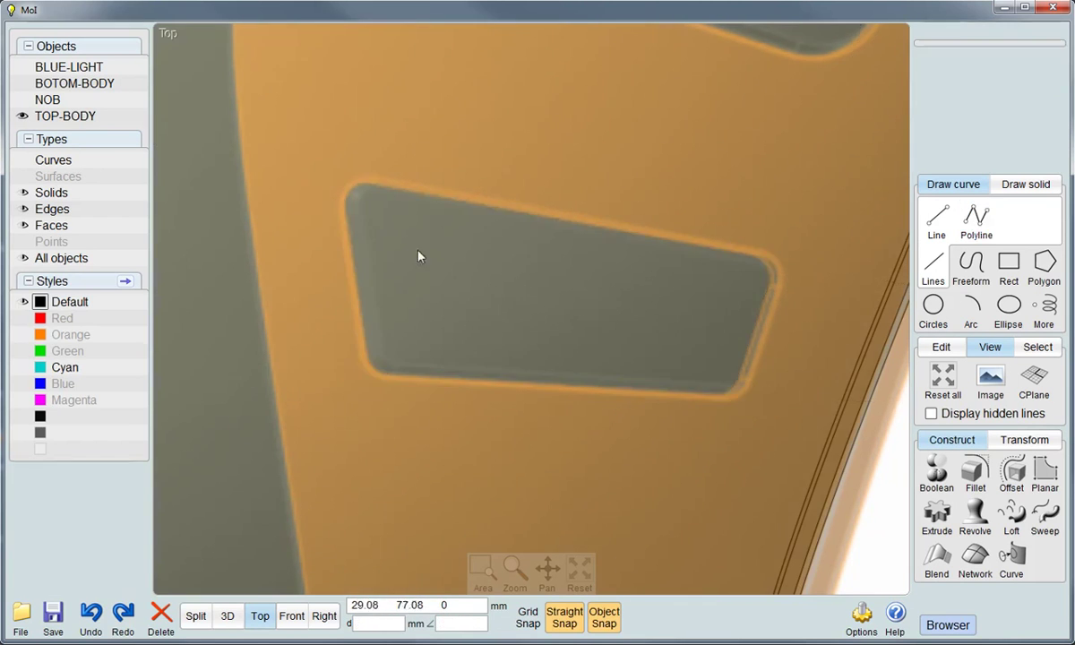
left_click(947, 417)
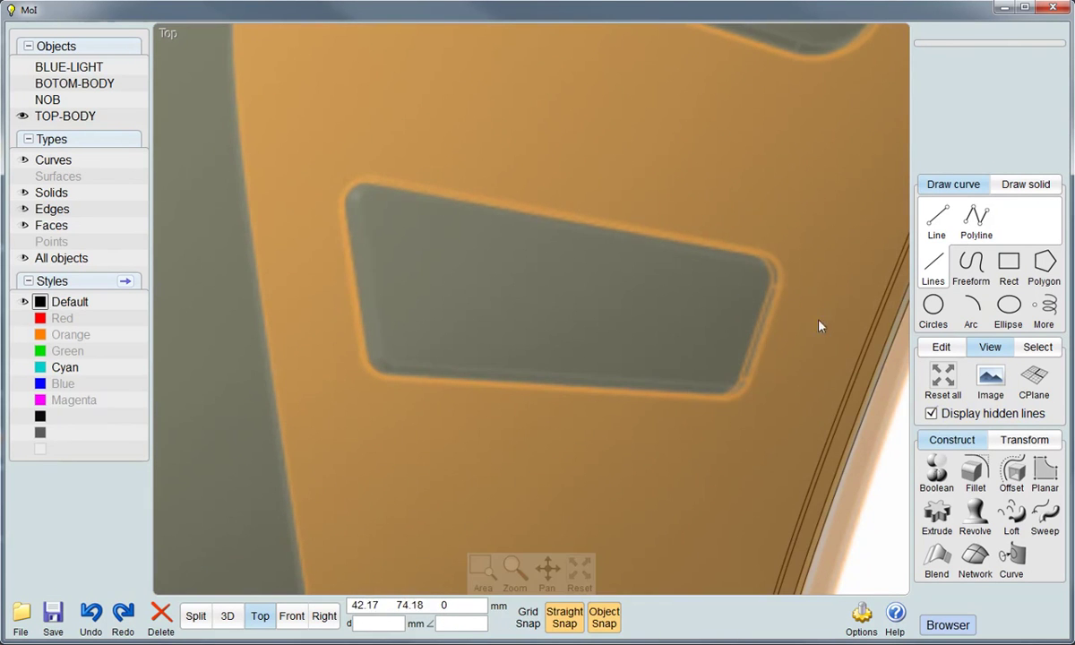
left_click(768, 264)
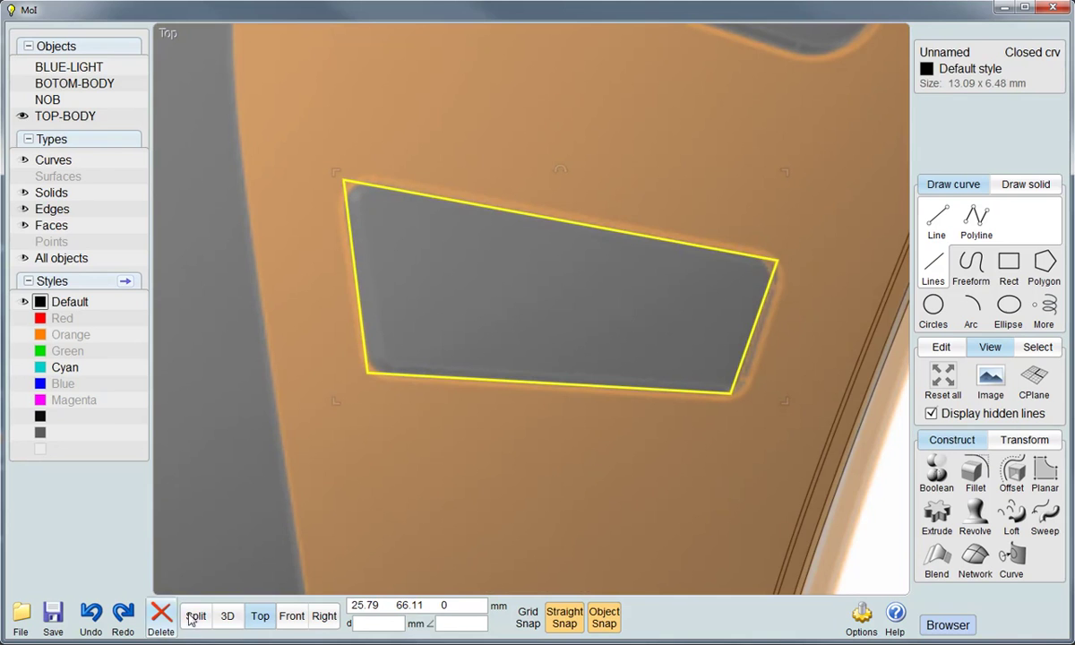
In Right view, drag the traced outline up above the body
left_click(323, 616)
scroll(629, 342, "down", 3)
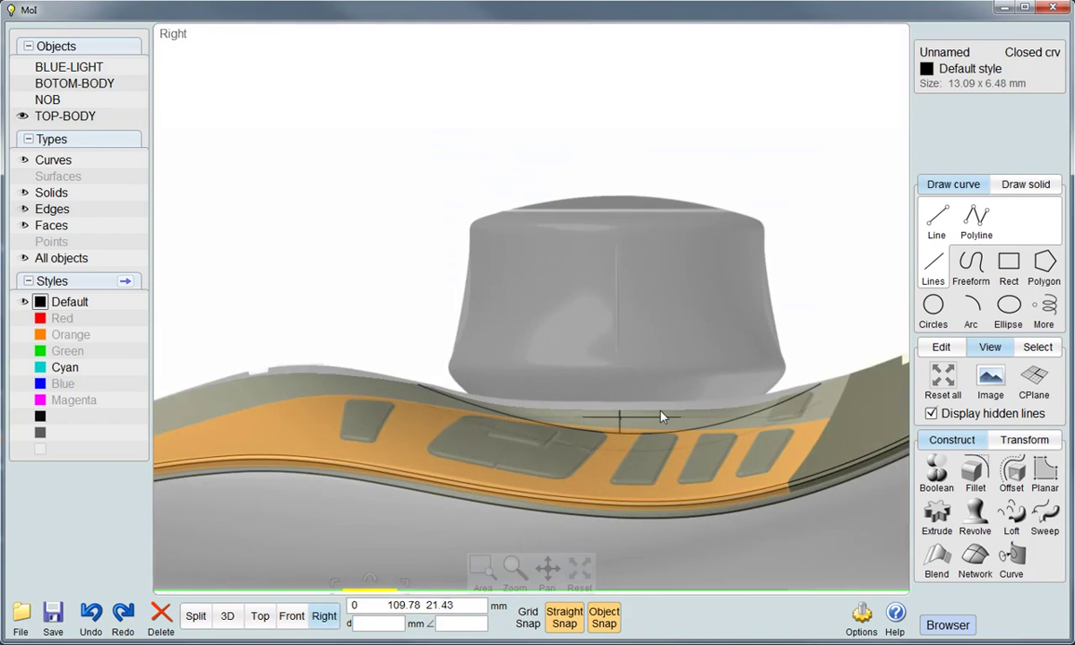
left_click_drag(443, 503, 448, 232)
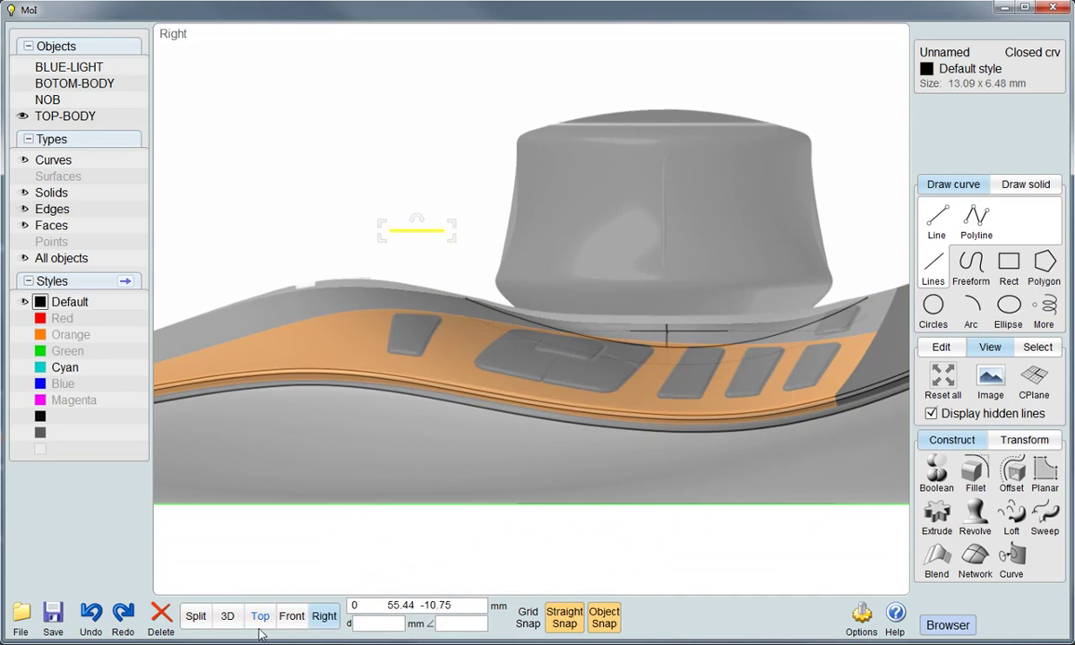
left_click(259, 616)
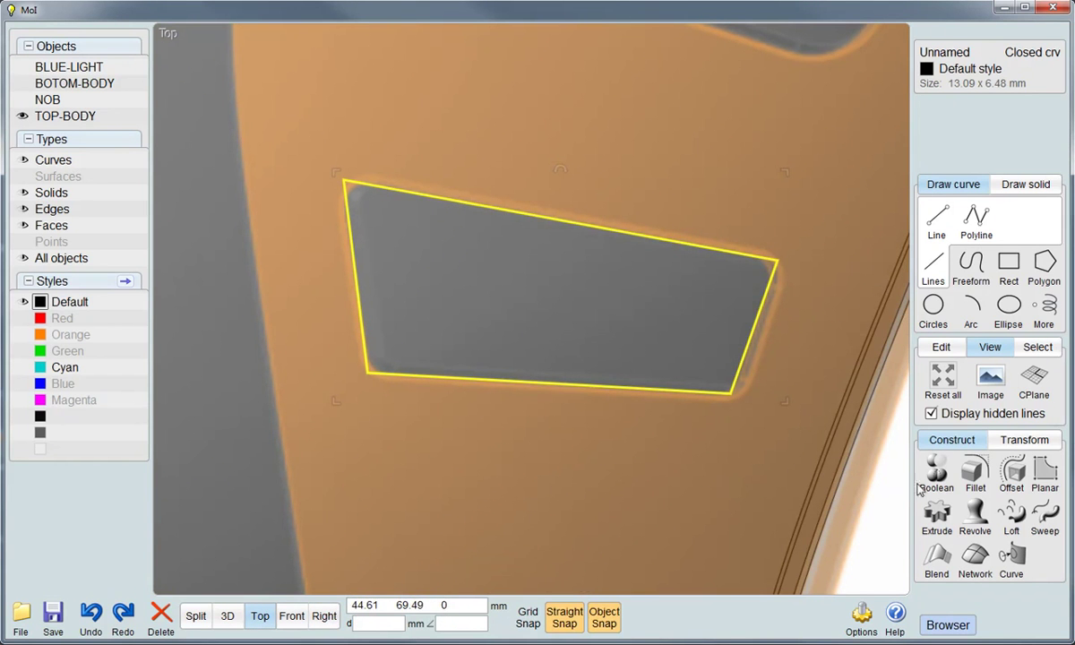
Fillet all four outline corners with a 1 mm radius
left_click(963, 478)
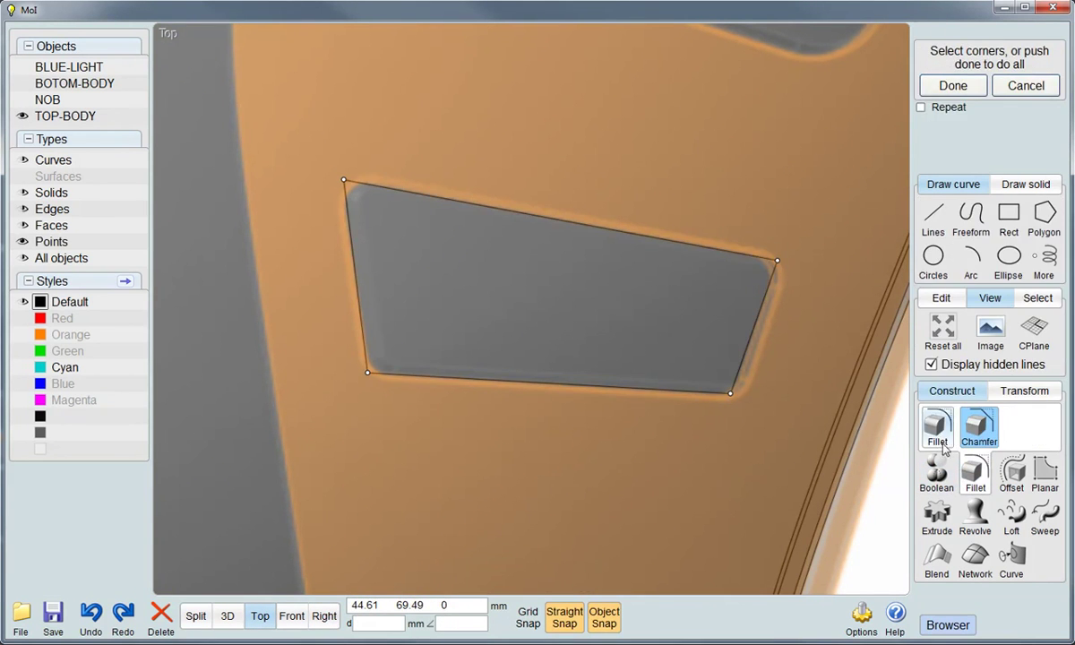
right_click(808, 266)
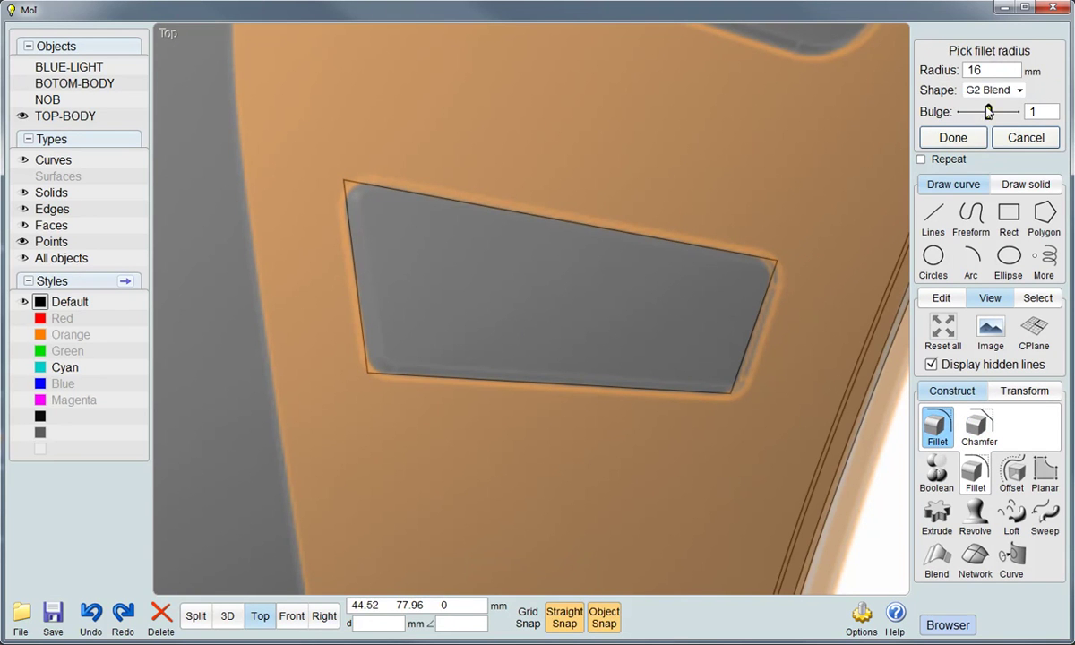
left_click(972, 70)
left_click(996, 174)
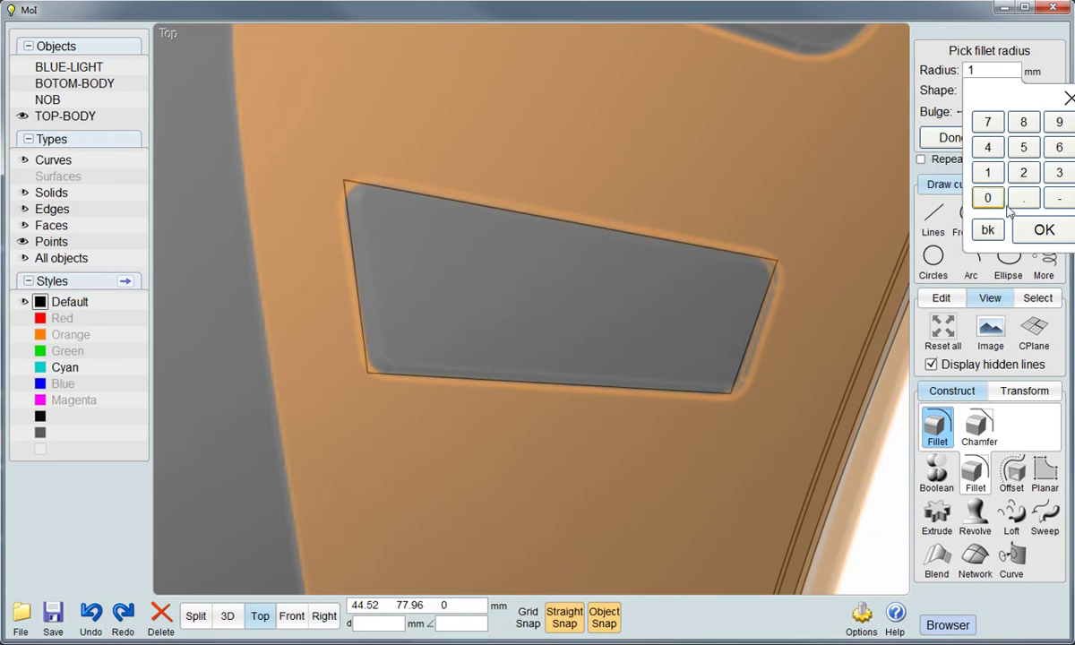
left_click(1043, 229)
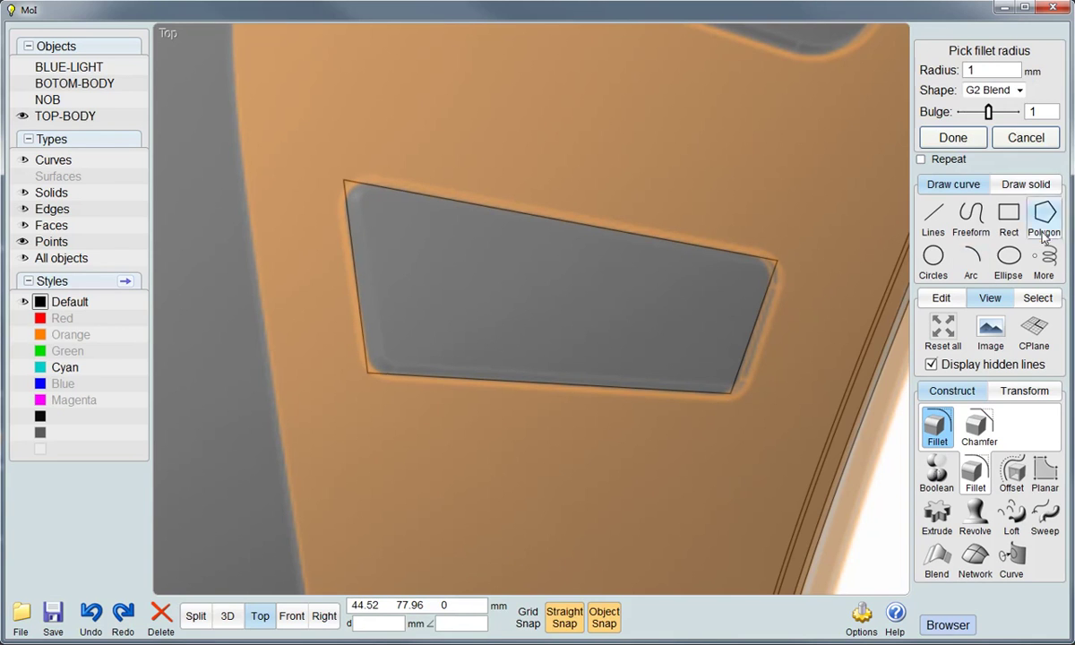
left_click(953, 138)
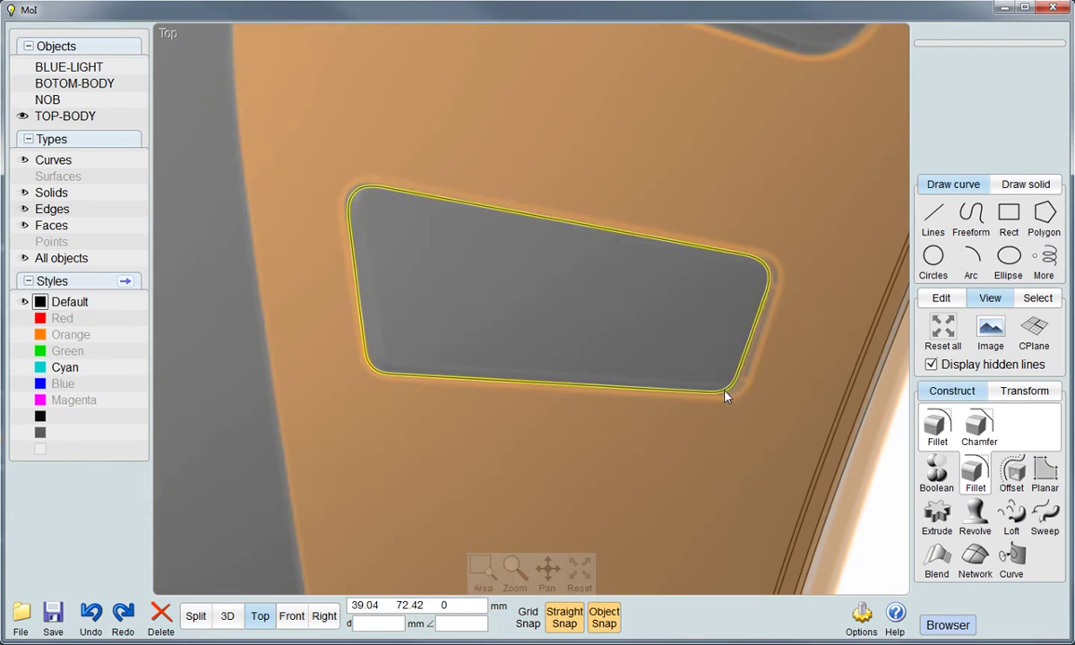
In the 3D view, select the top body's upper face
left_click(227, 616)
mouse_move(564, 430)
right_mouse_down()
mouse_move(595, 403)
mouse_move(665, 374)
right_mouse_up()
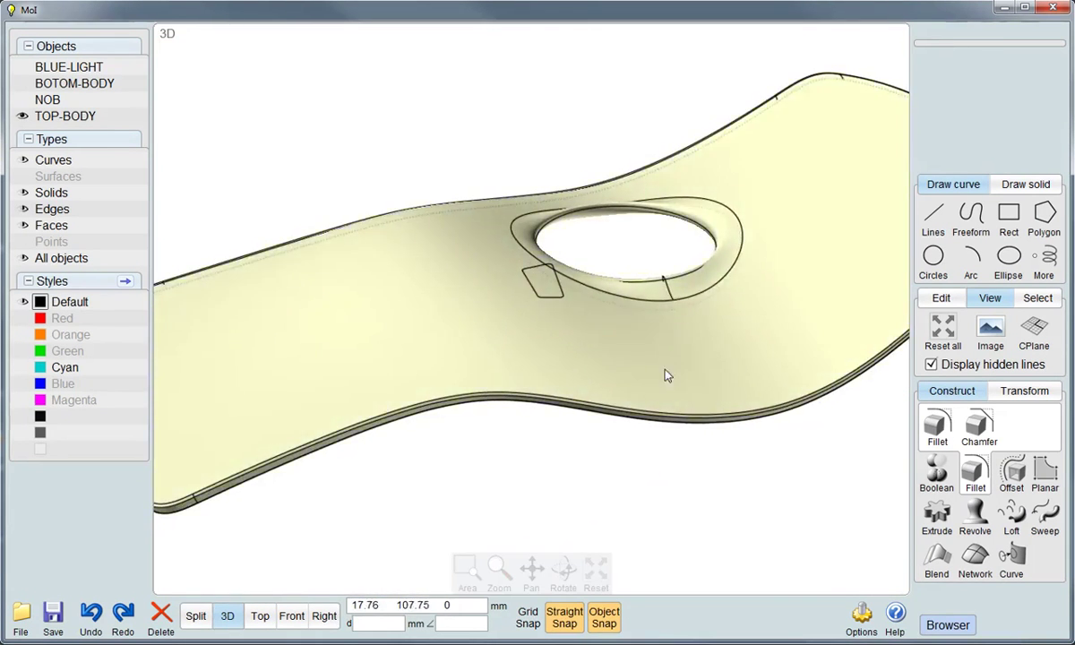
left_click(588, 377)
left_click(588, 377)
mouse_move(588, 377)
right_mouse_down()
mouse_move(549, 392)
mouse_move(583, 456)
right_mouse_up()
right_click_drag(587, 411, 597, 432)
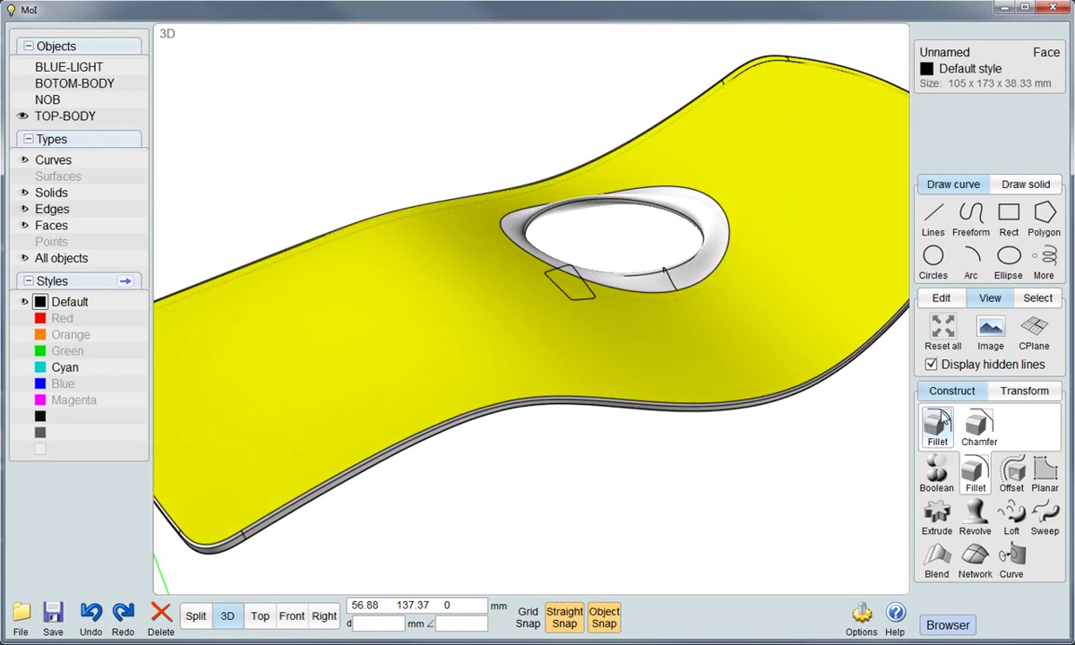
Trim the upper face with the button outline as cutter, keeping all pieces
left_click(940, 297)
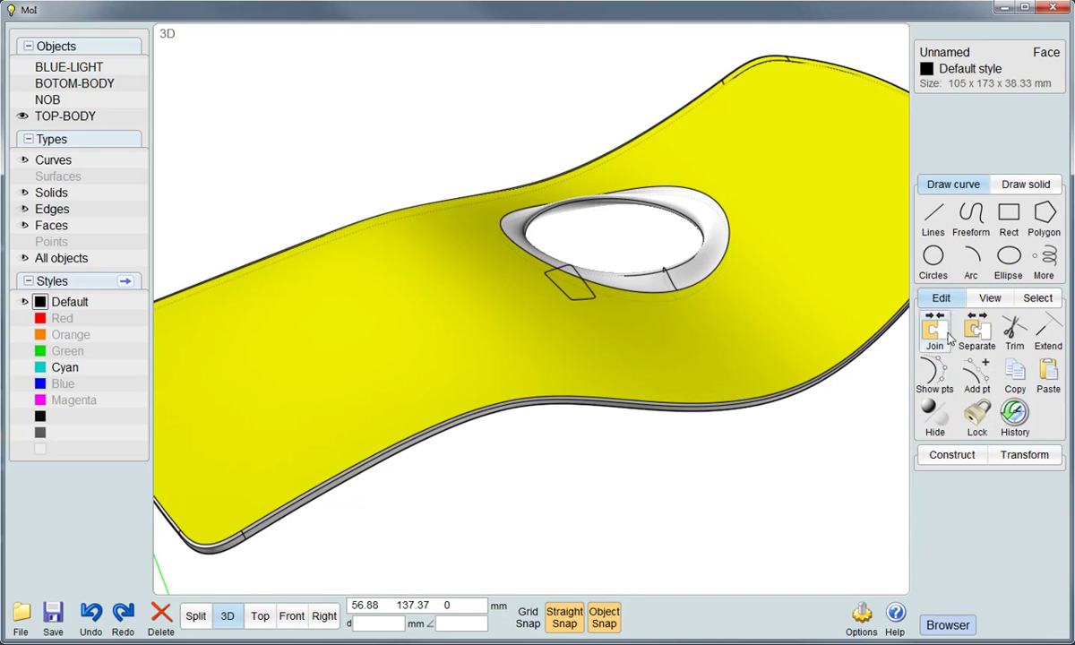
left_click(1014, 329)
left_click(554, 283)
right_click(606, 338)
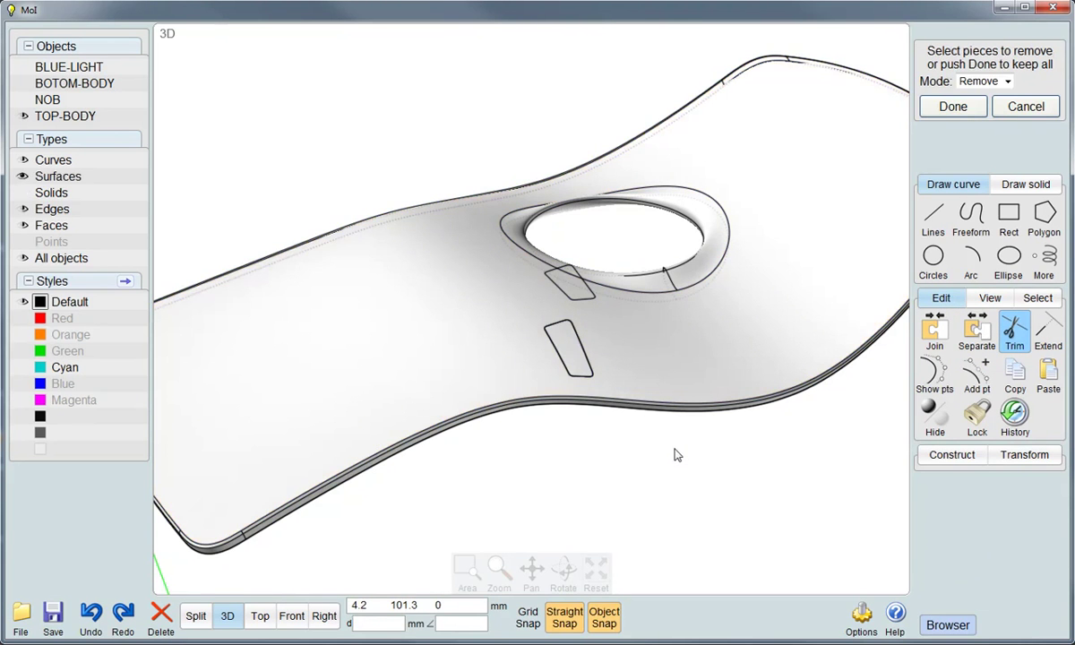
right_click(677, 455)
Delete the outline curve and select the new button-shaped face
left_click(578, 287)
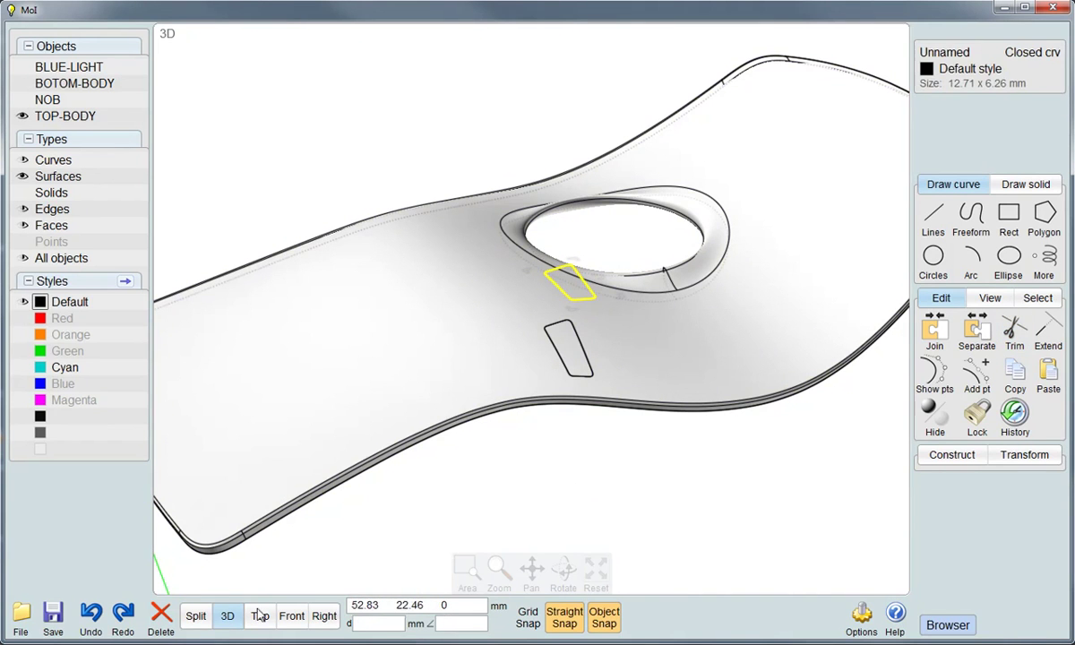
left_click(162, 613)
mouse_move(547, 336)
right_mouse_down()
mouse_move(582, 358)
mouse_move(498, 445)
mouse_move(527, 418)
right_mouse_up()
left_click(576, 371)
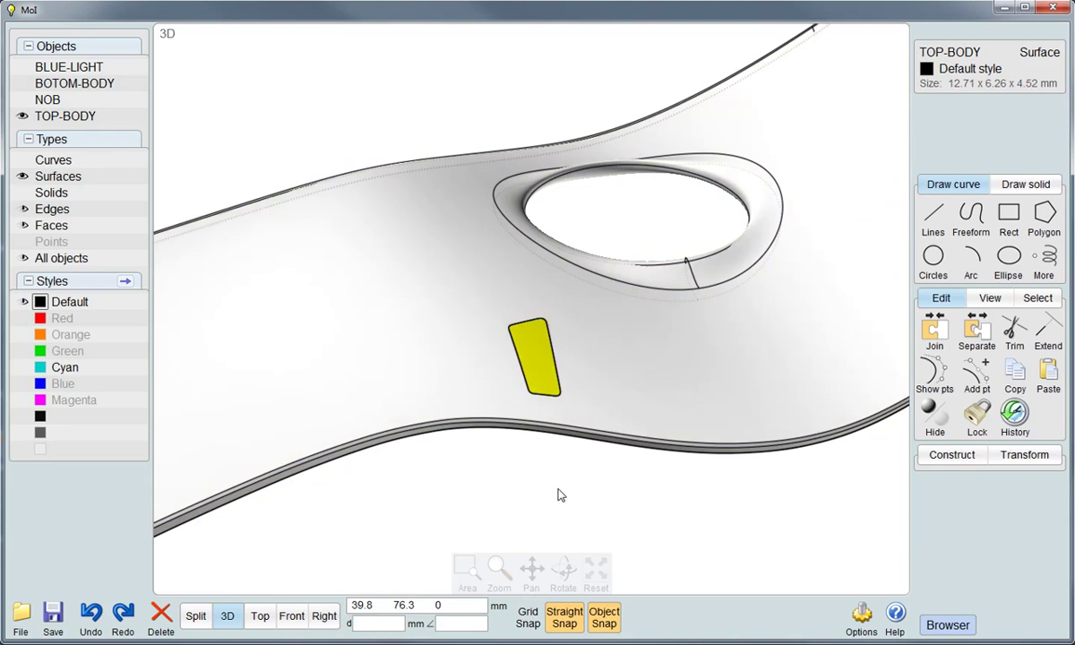
scroll(557, 494, "down", 3)
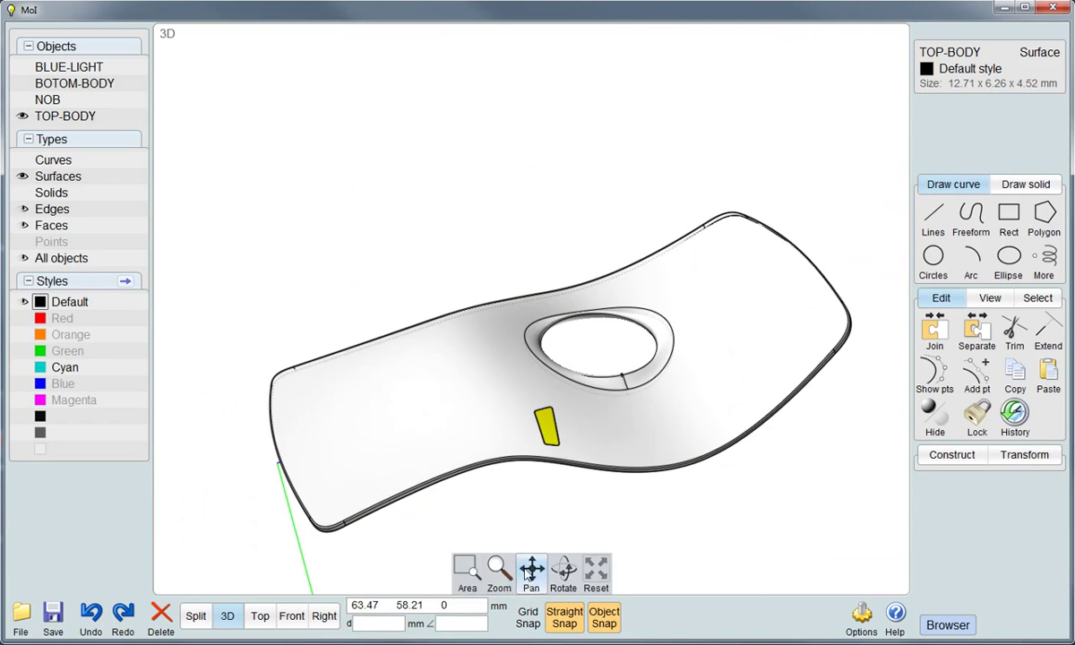
Area-zoom onto the button face and select it
left_click(466, 567)
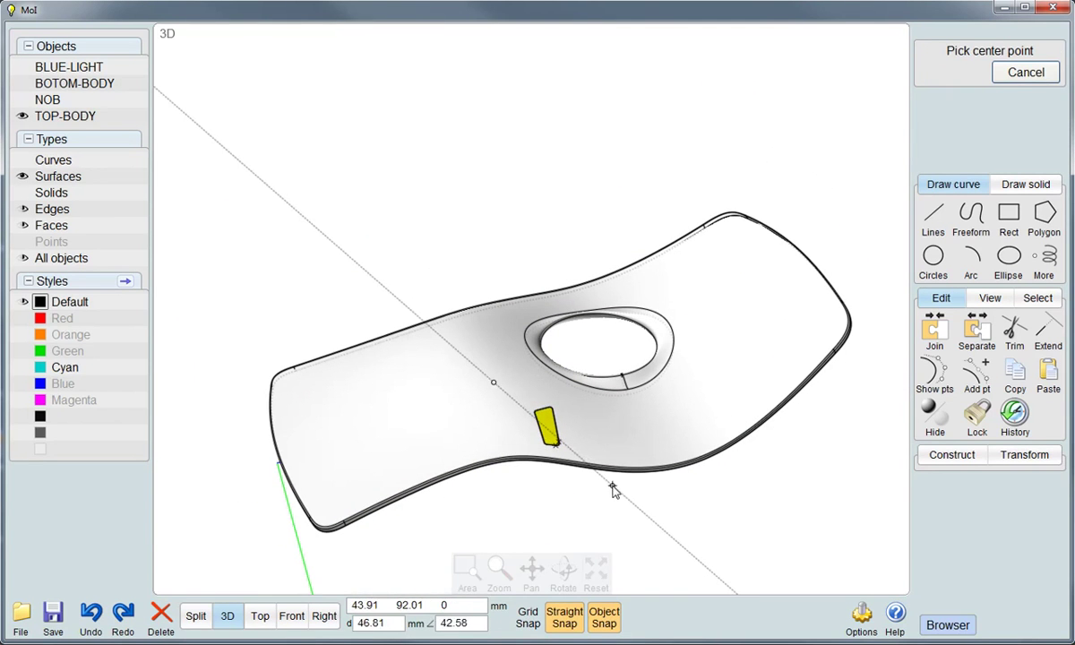
left_click(543, 432)
left_click(640, 501)
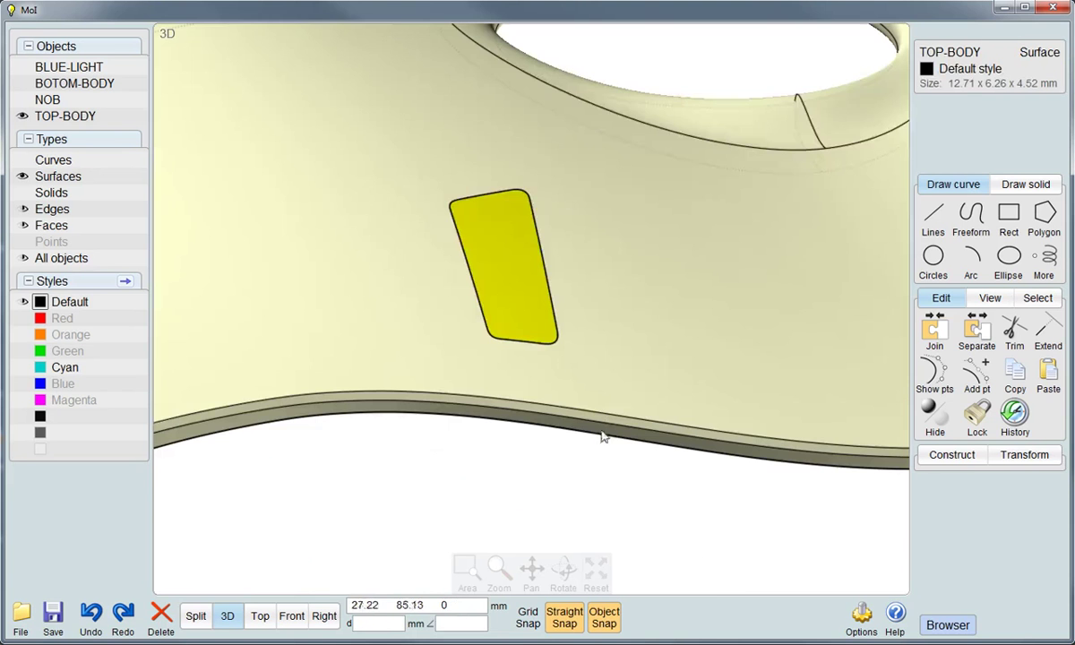
mouse_move(512, 295)
right_mouse_down()
mouse_move(537, 259)
mouse_move(536, 275)
right_mouse_up()
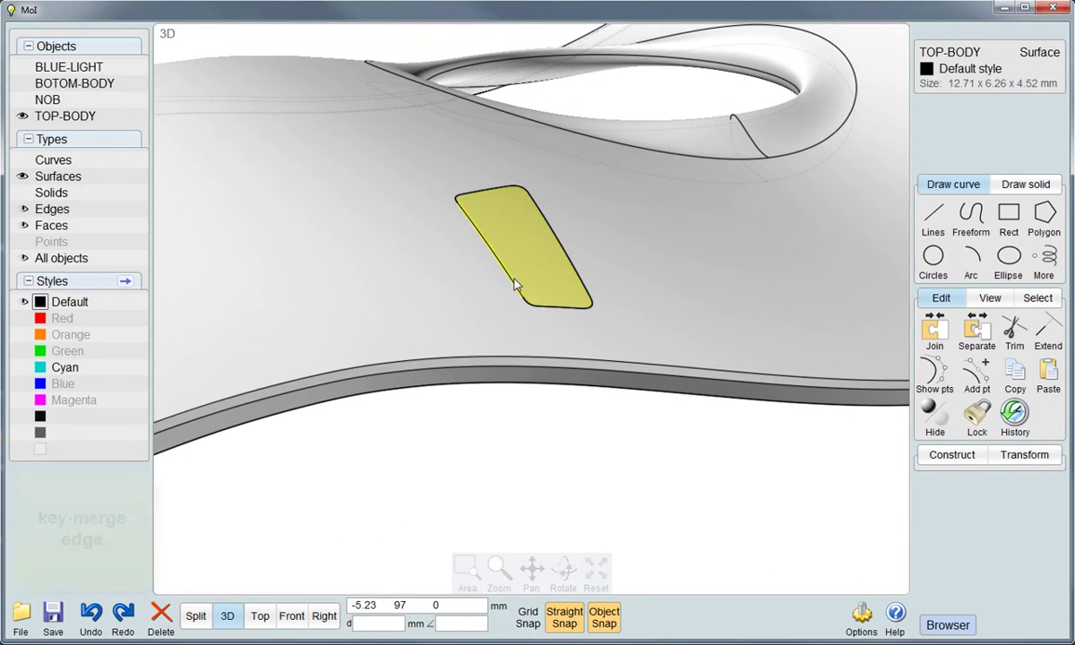
left_click(515, 284)
left_click(515, 280)
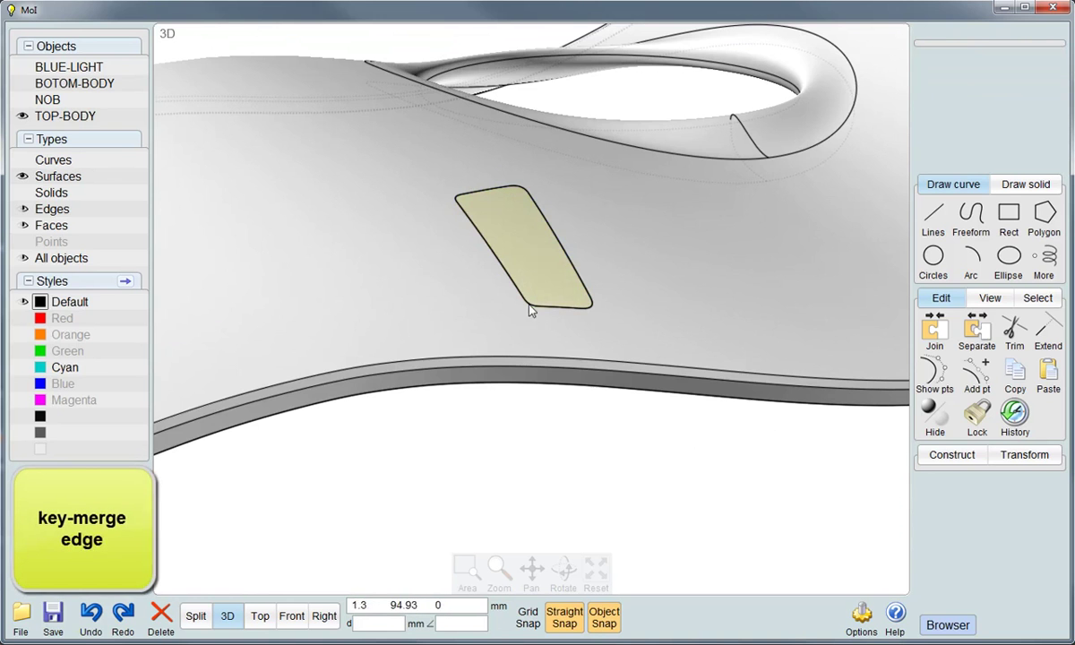
left_click(537, 302)
Select the button face's bottom edge, corner arcs and top edge
left_click(561, 309)
left_click(586, 308)
left_click(528, 301)
left_click(466, 203)
left_click(501, 188)
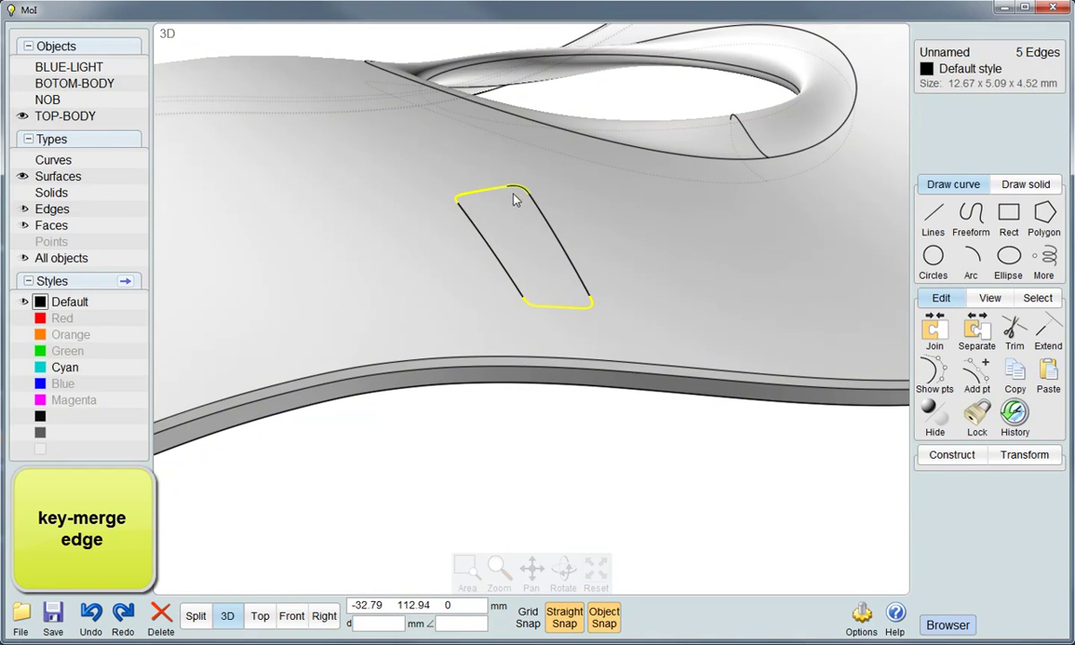
Reselect the button face and start an Inset on it
left_click(532, 238)
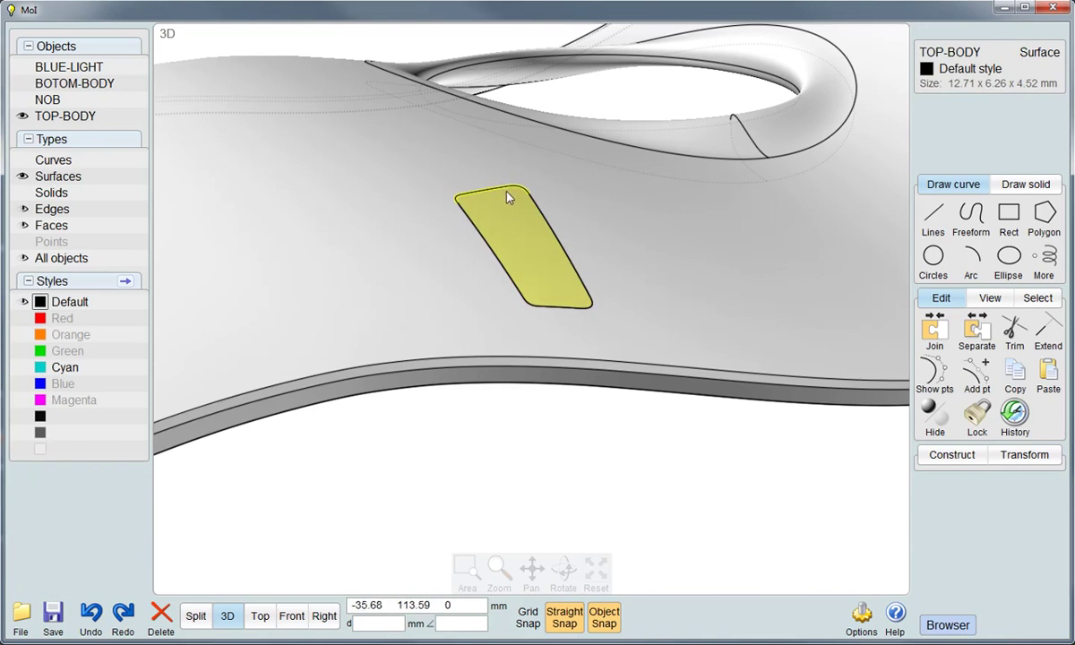
left_click(583, 313)
left_click(584, 315)
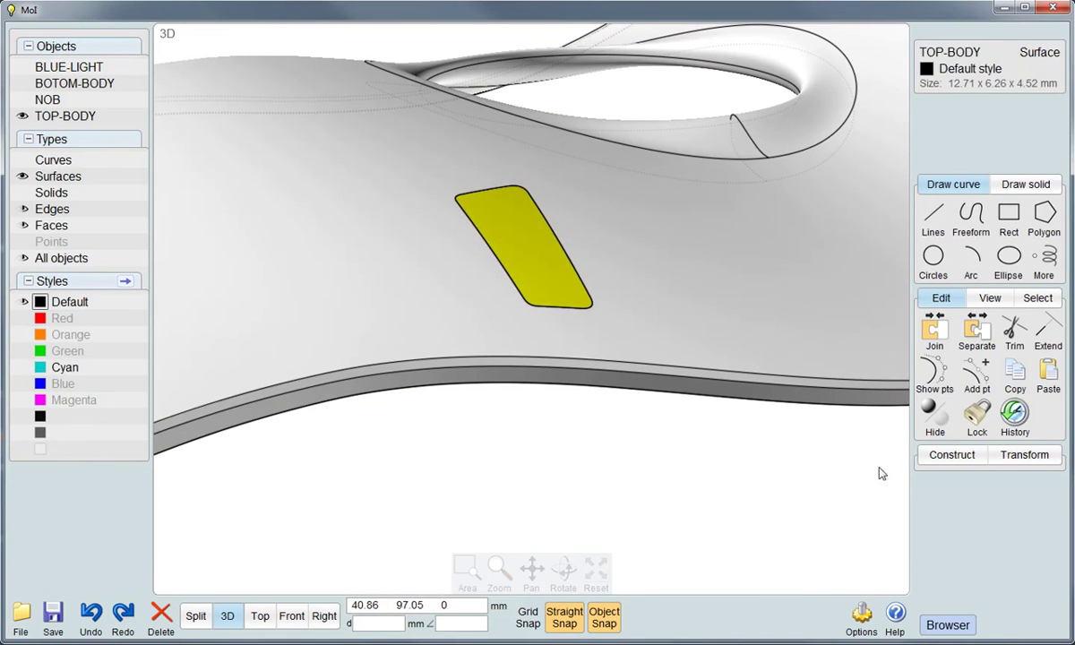
left_click(938, 457)
left_click(1012, 488)
left_click(1010, 401)
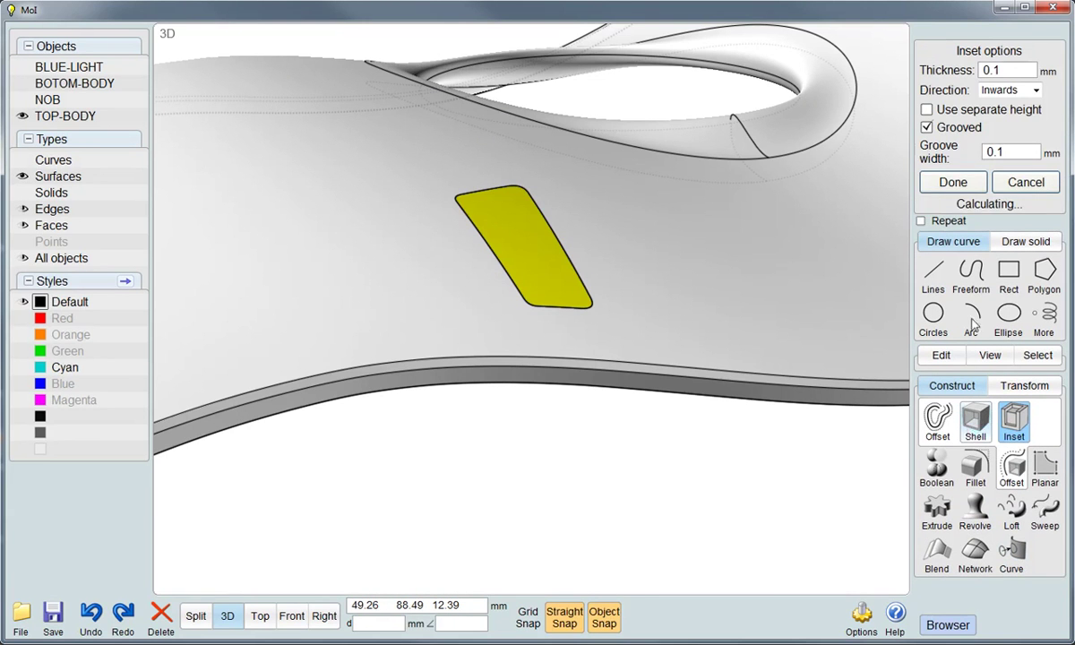
Shell the button face to 1.4 mm thickness with Centerline direction
left_click(1013, 70)
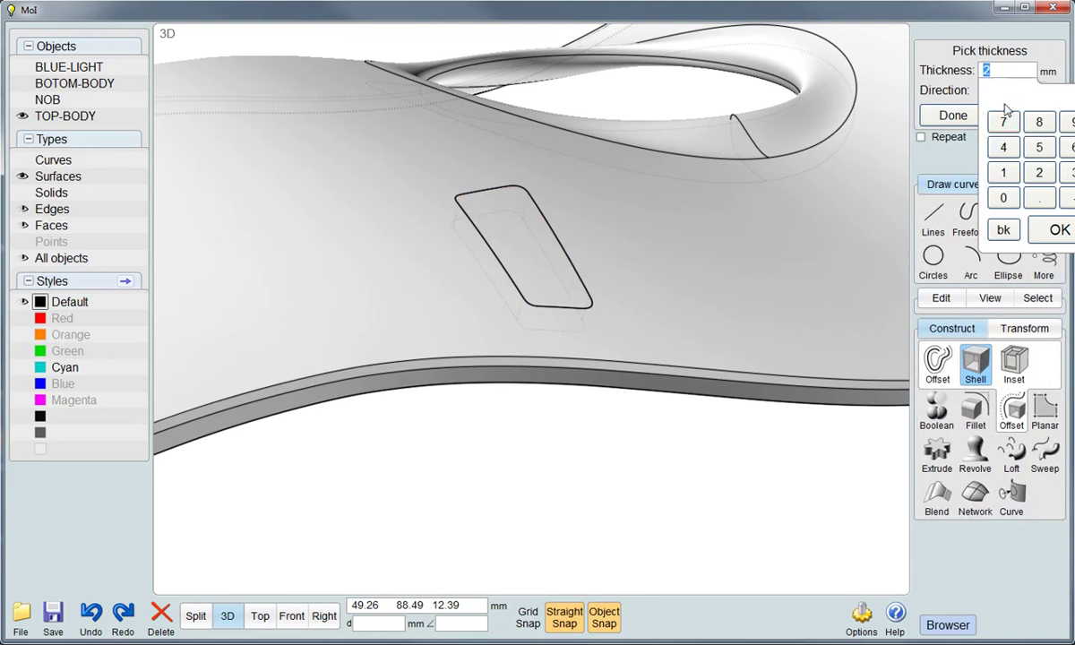
left_click(1006, 176)
left_click(1041, 198)
left_click(1047, 231)
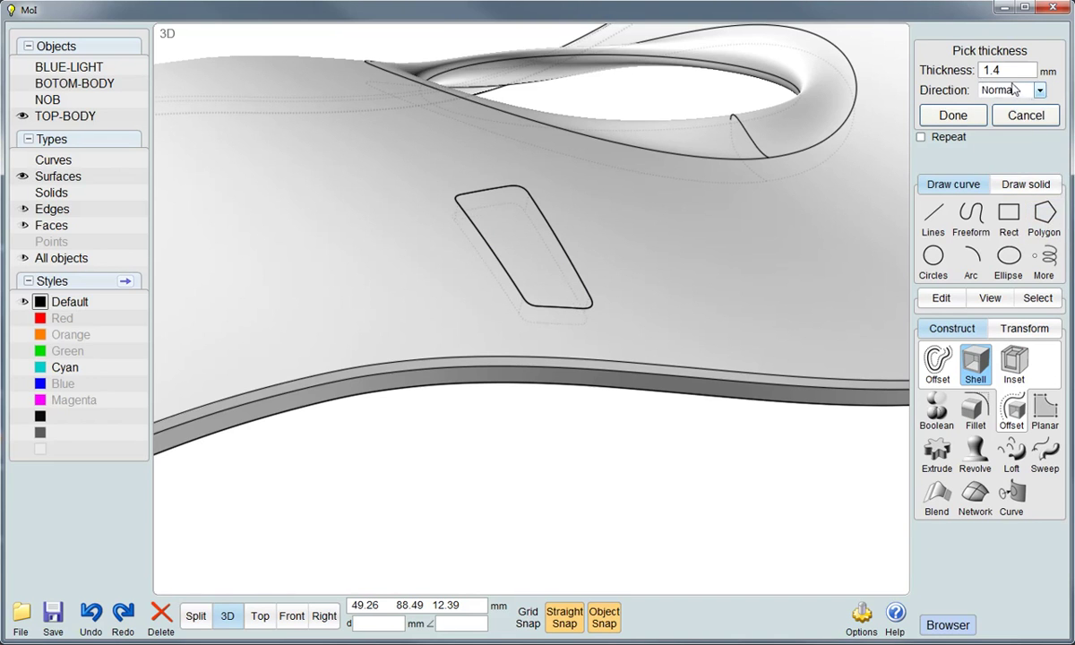
left_click(1009, 89)
left_click(1008, 129)
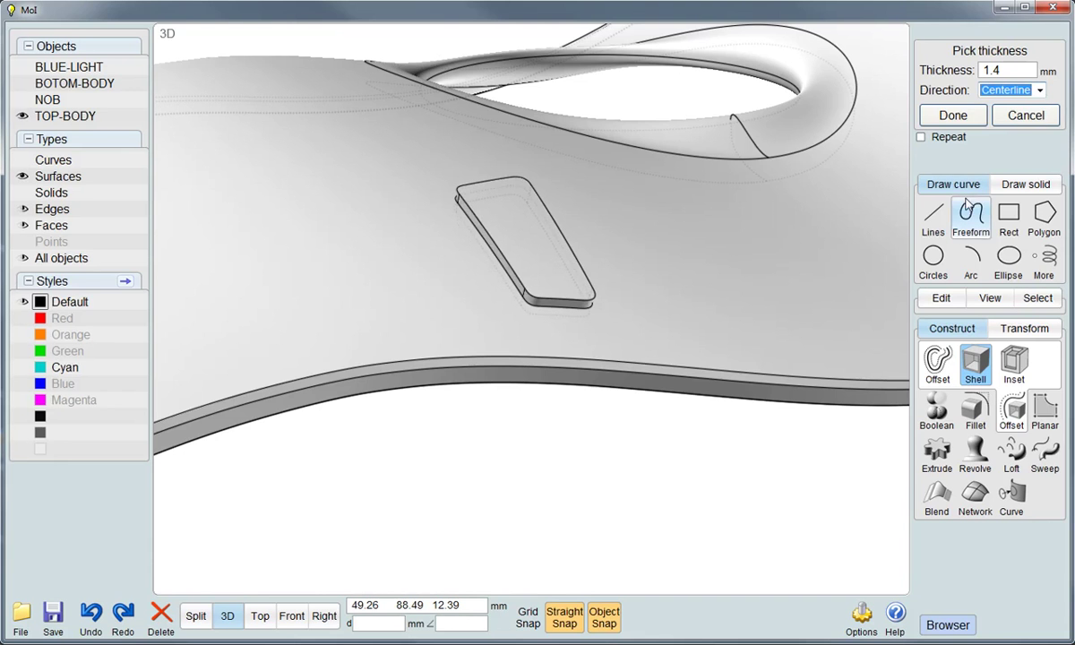
left_click(977, 121)
mouse_move(630, 391)
right_mouse_down()
mouse_move(640, 237)
mouse_move(572, 384)
right_mouse_up()
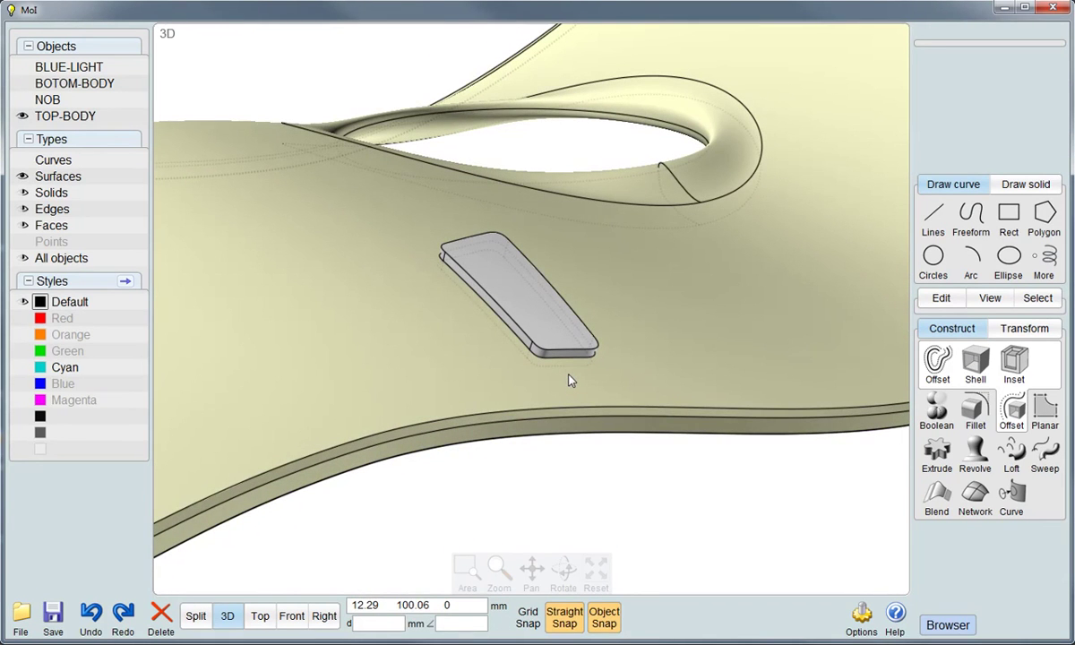
key("Escape")
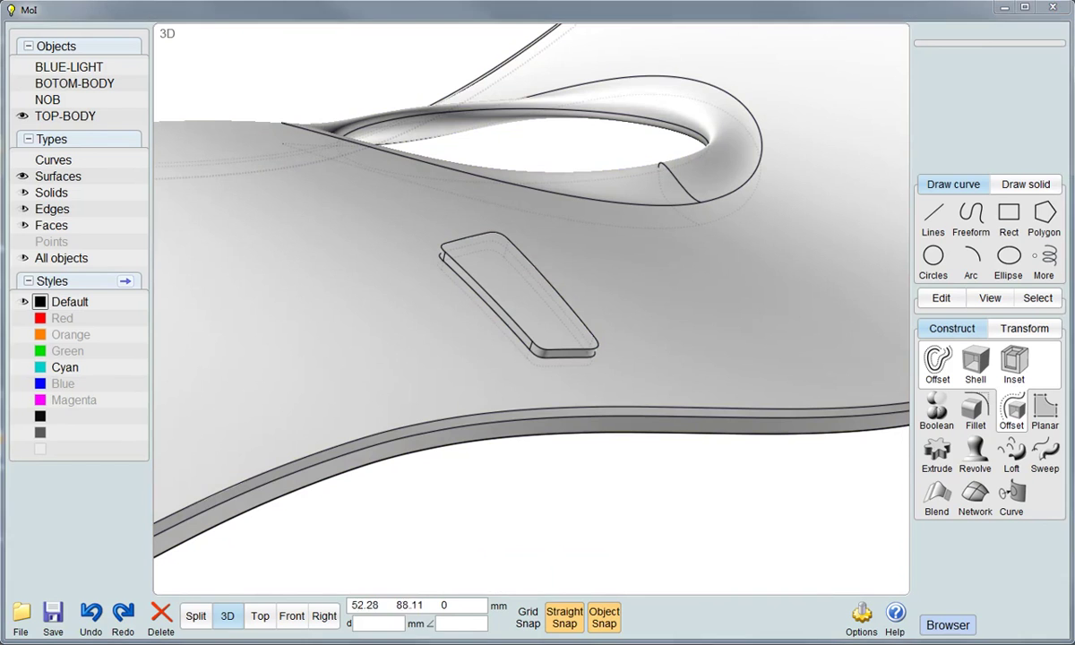
Select the pad's lower edges and upper edge loop and delete them
left_click(488, 340)
left_click(507, 331)
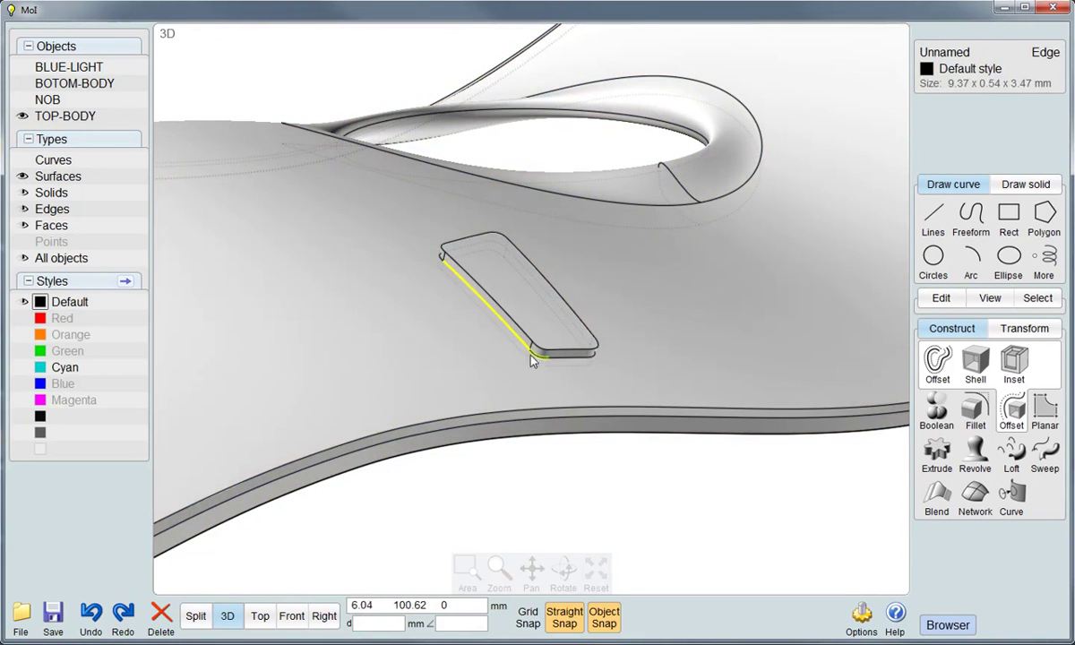
left_click(567, 366)
left_click(573, 363)
key("ctrl+l")
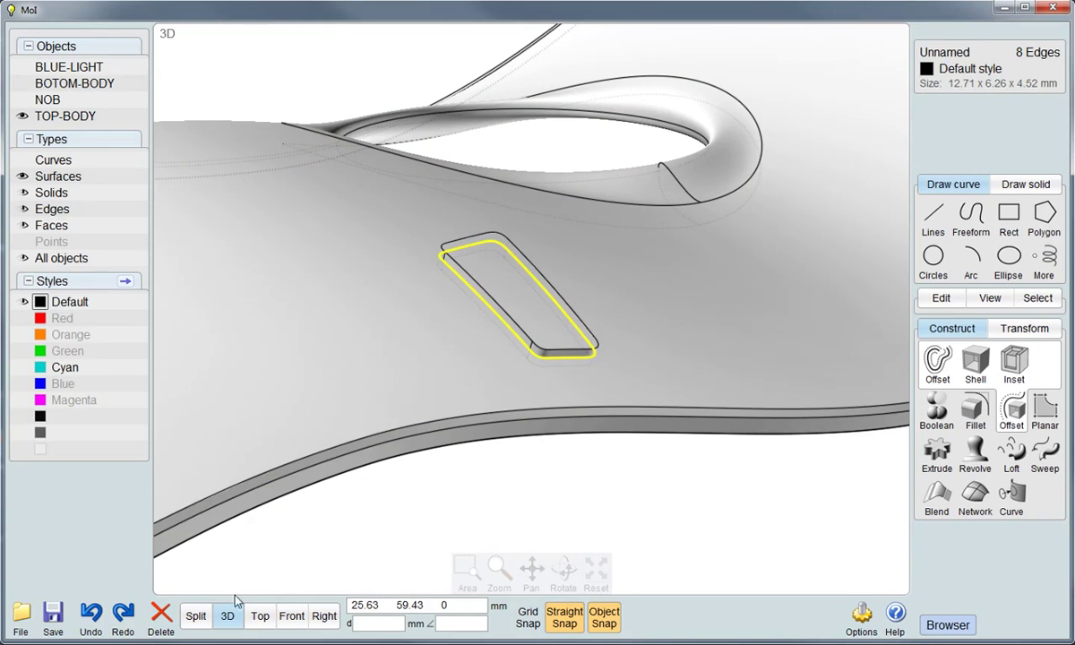
left_click(161, 614)
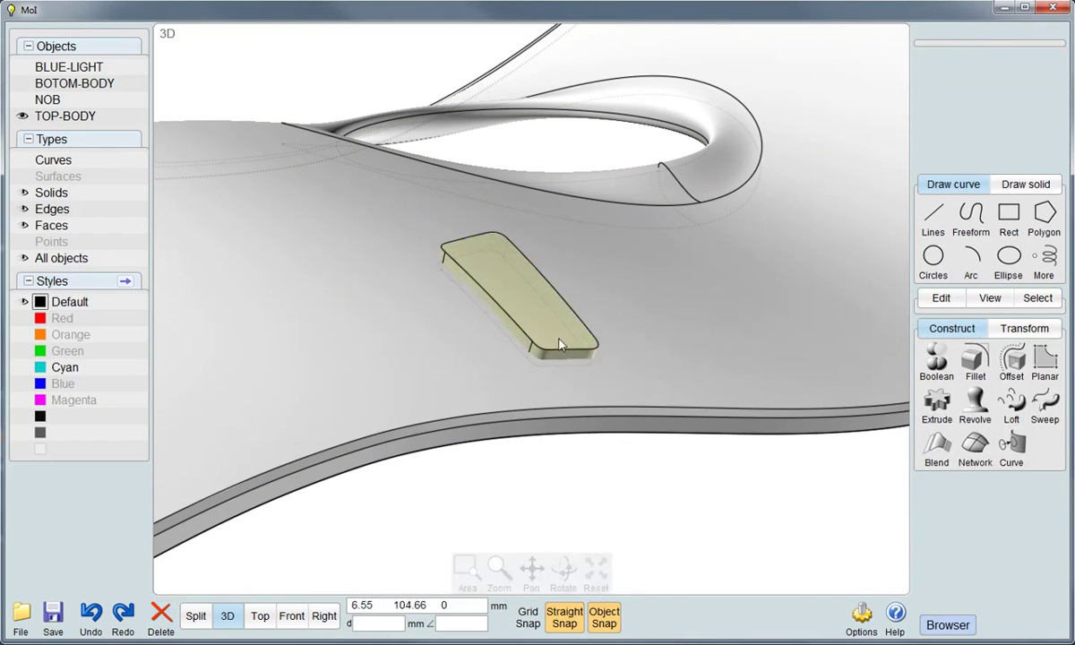
Offset the pad solid outward by 0.1 mm
left_click(524, 317)
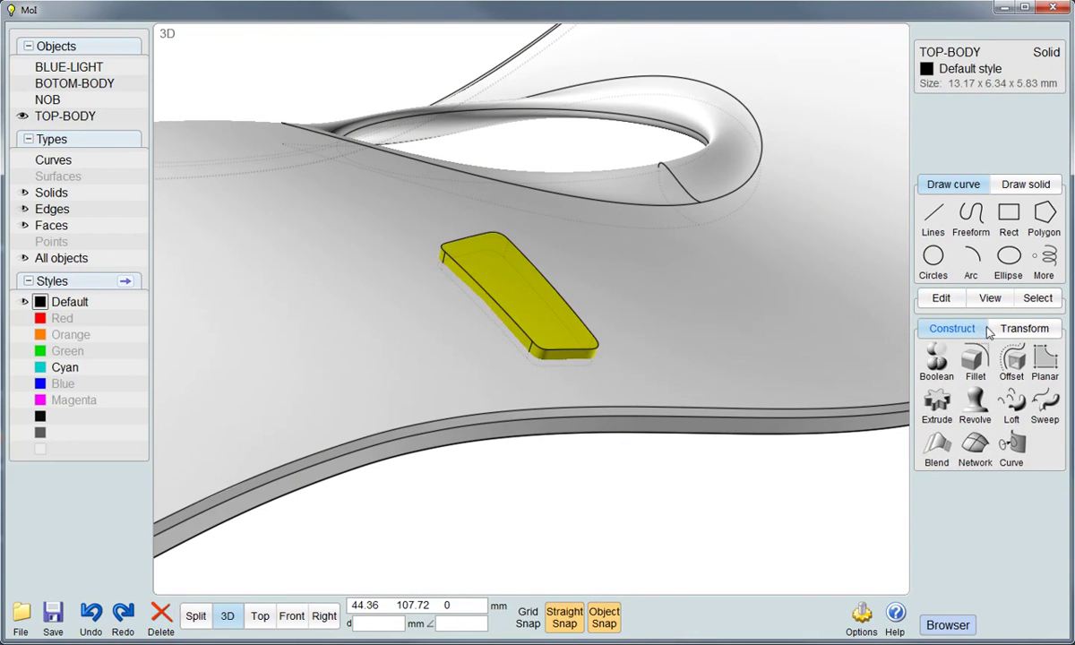
left_click(1013, 360)
left_click(937, 360)
right_click(833, 456)
left_click(995, 70)
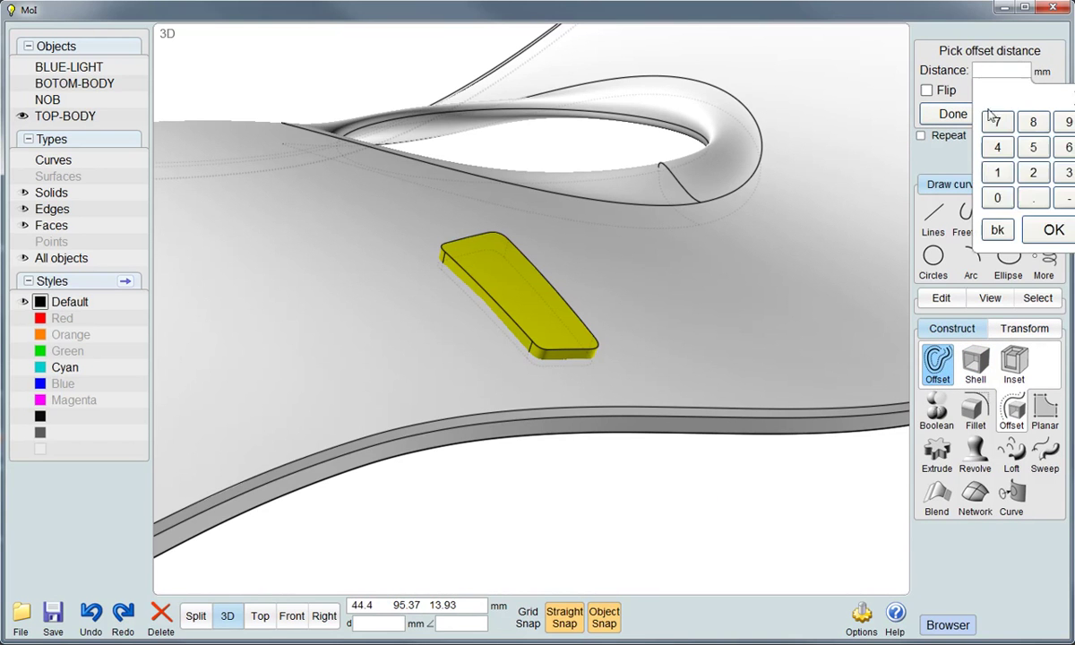
left_click(997, 198)
type(".1")
left_click(1048, 230)
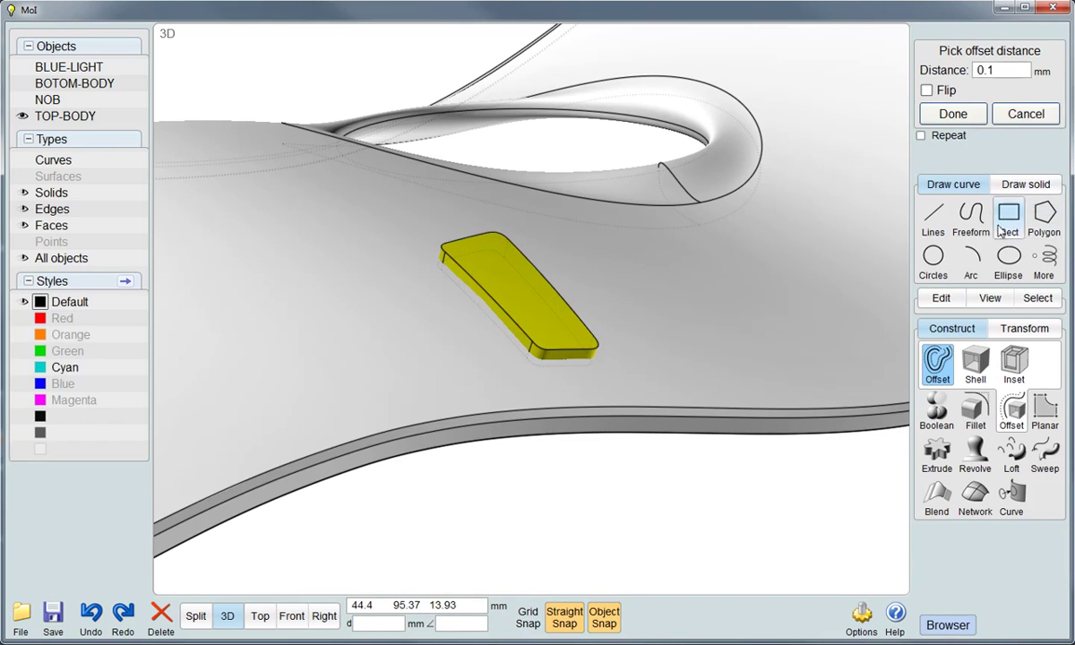
left_click(953, 114)
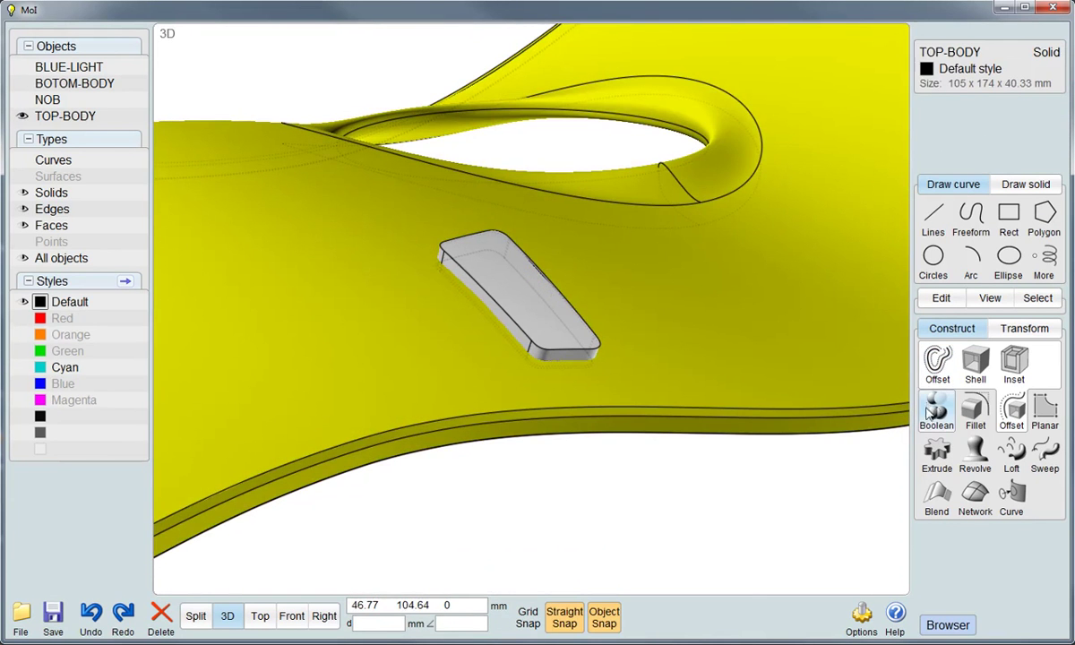
Boolean-subtract the enlarged pad from TOP-BODY to cut the button pocket
left_click(936, 407)
left_click(937, 363)
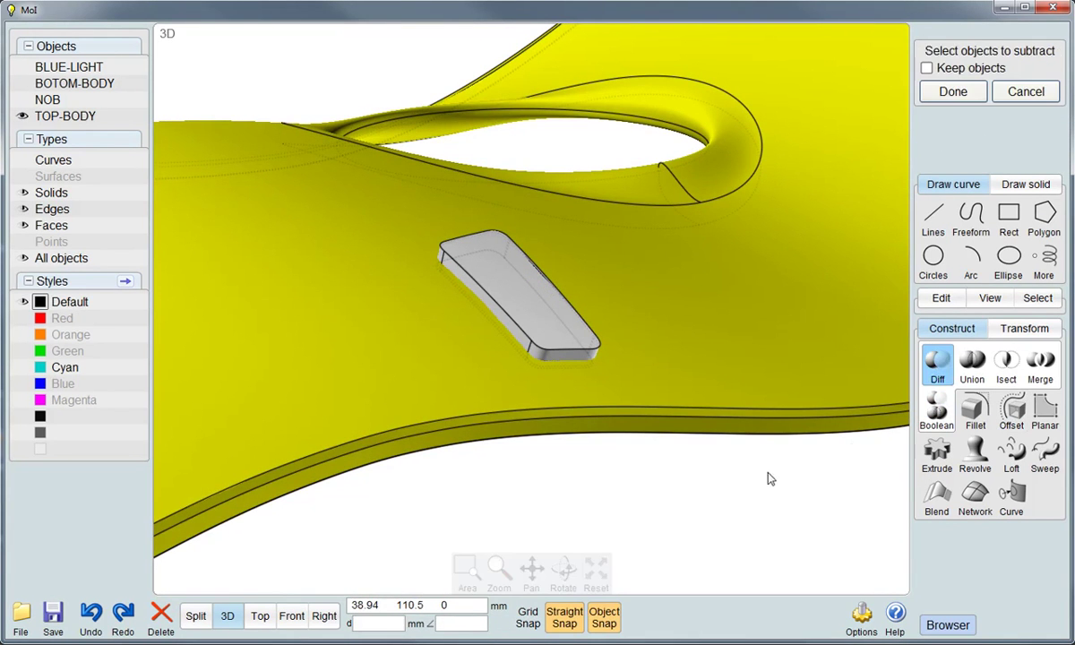
left_click(576, 351)
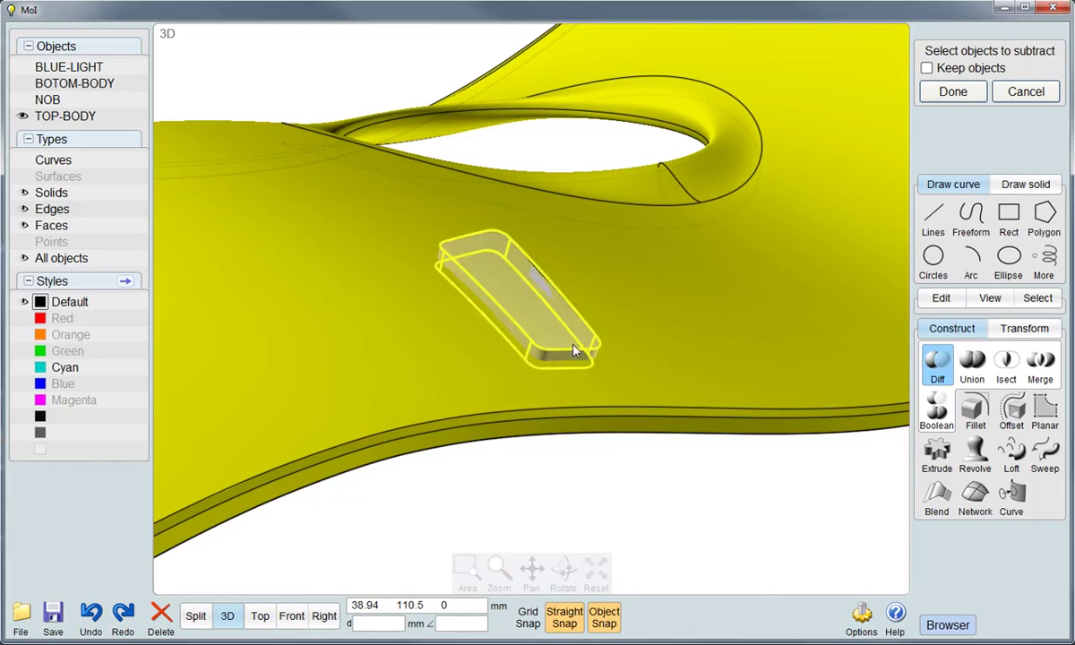
right_click(602, 476)
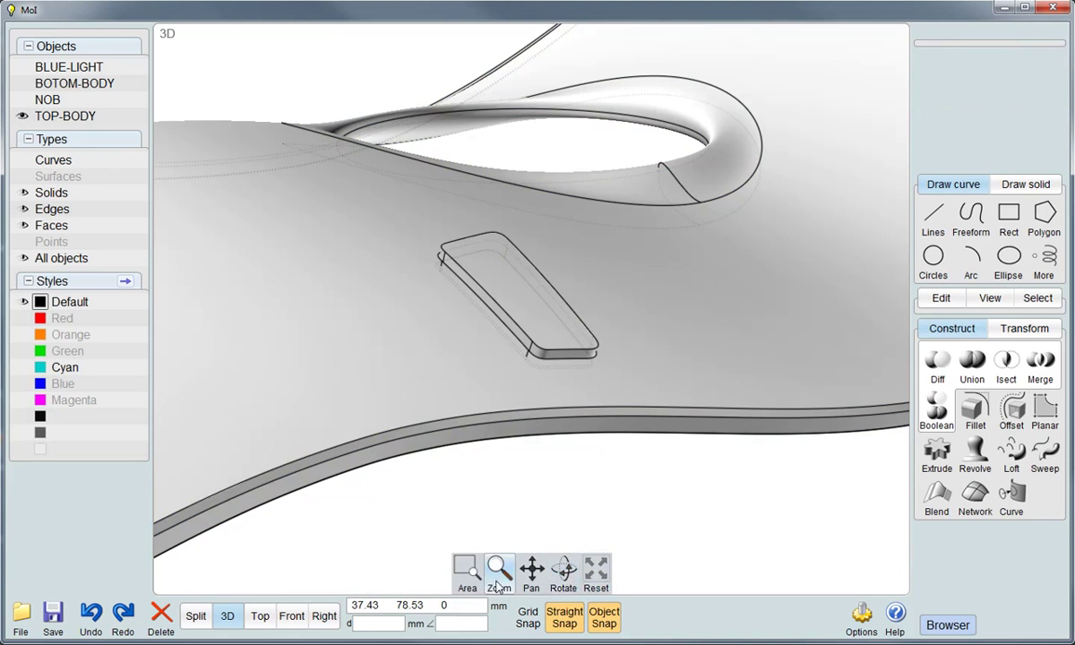
Select the side button pad's edges and bevel its top edges with a 0.4 mm chamfer
key("c")
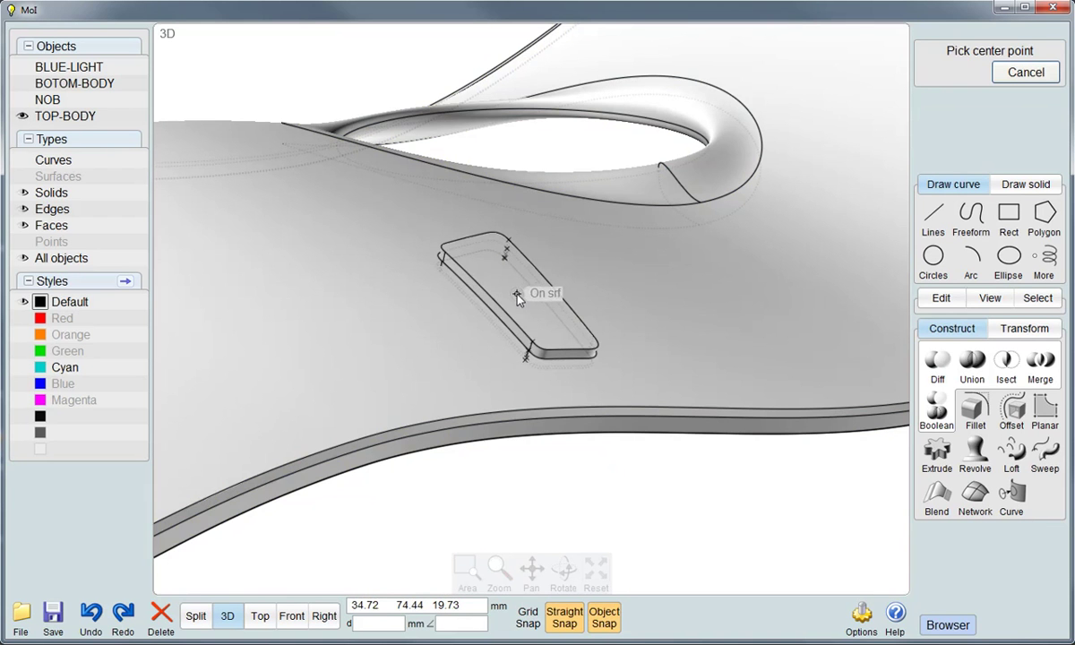
left_click(517, 297)
left_click(655, 173)
mouse_move(618, 410)
right_mouse_down()
mouse_move(492, 377)
mouse_move(480, 417)
mouse_move(403, 422)
mouse_move(542, 443)
mouse_move(574, 432)
mouse_move(495, 385)
right_mouse_up()
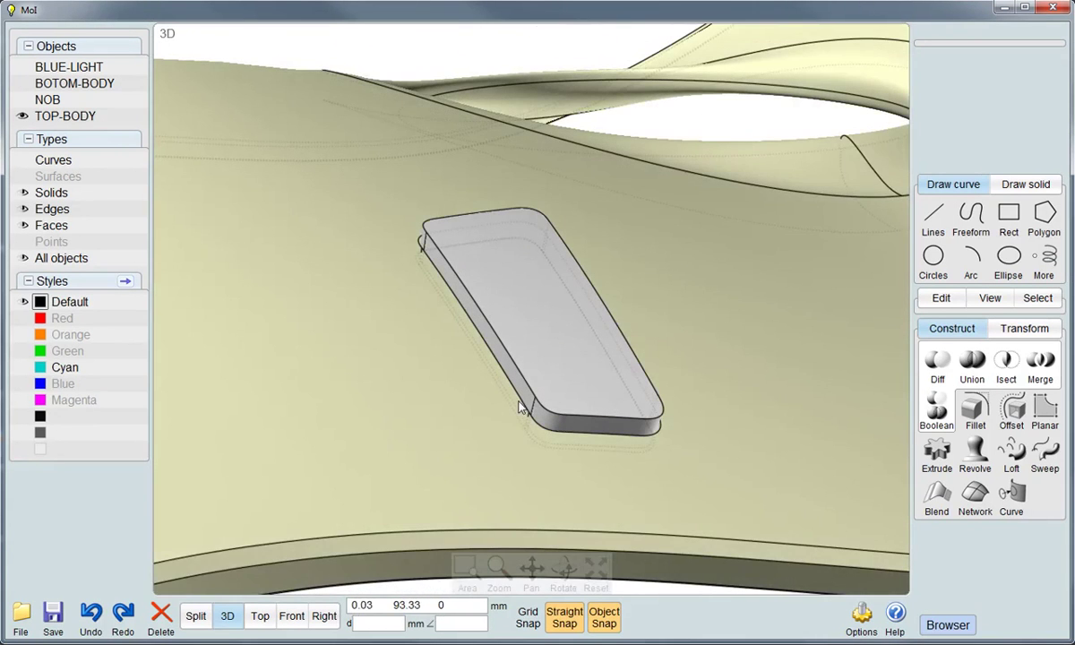
left_click(522, 408)
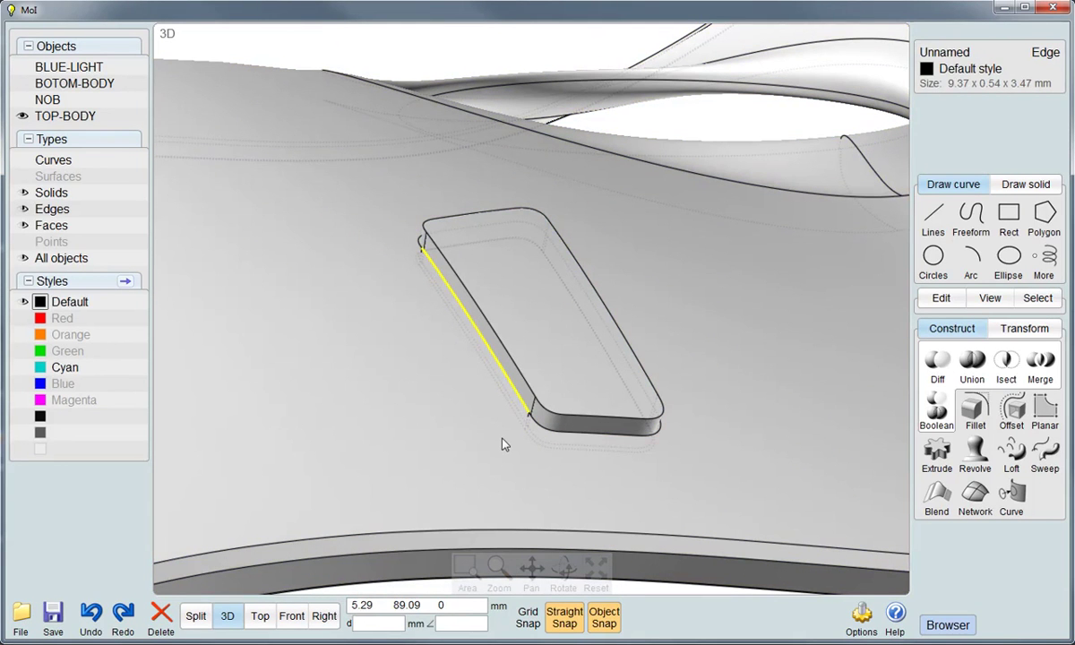
left_click(564, 432)
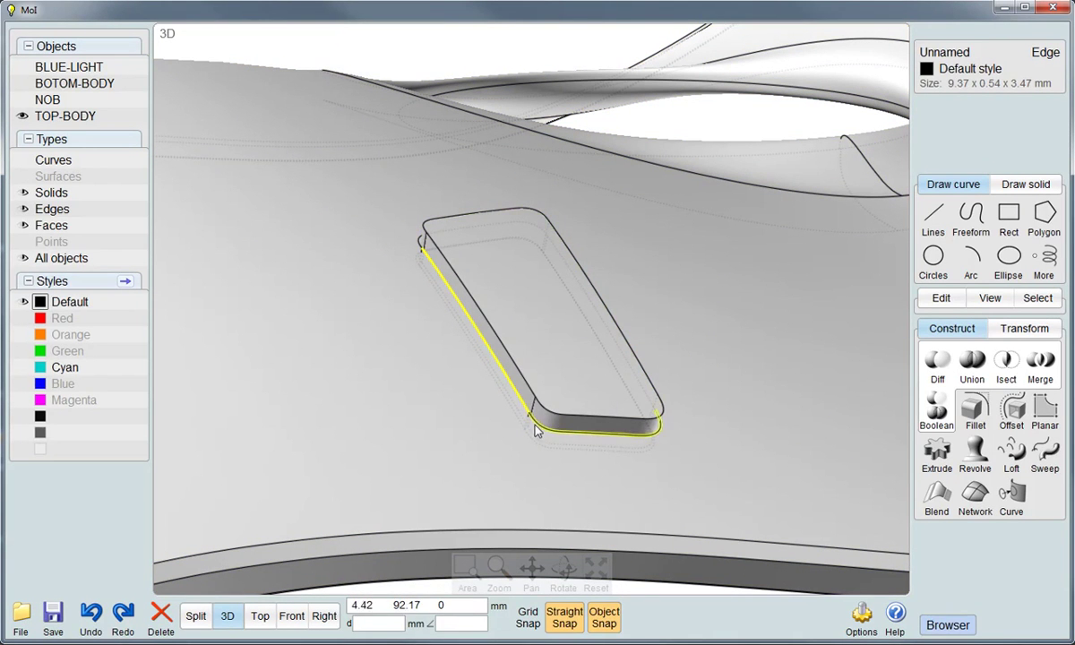
left_click(532, 491)
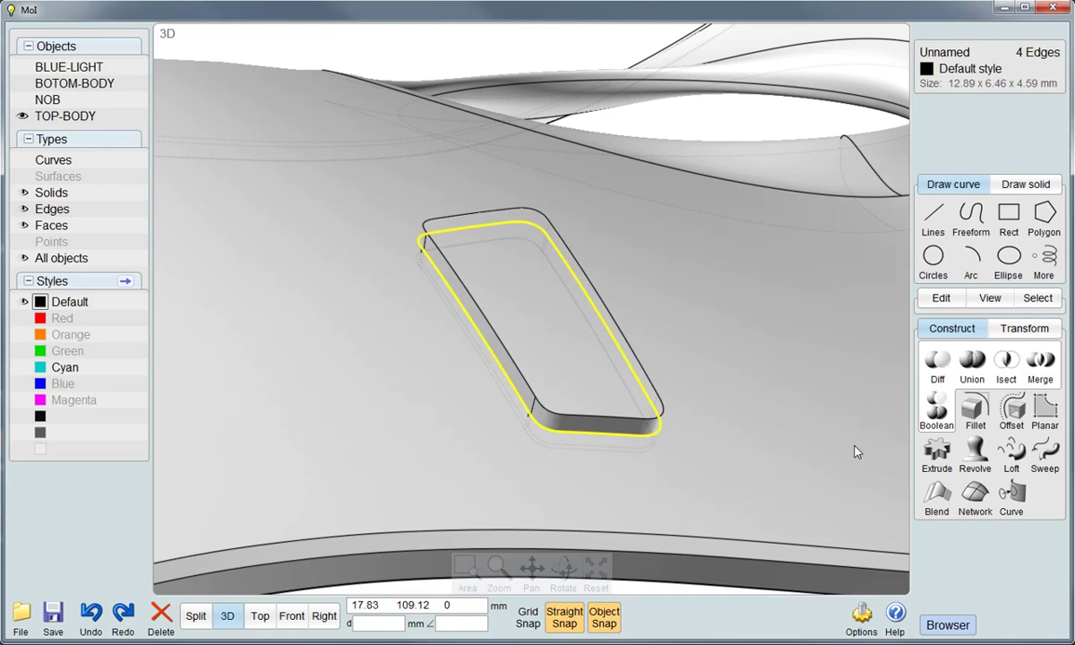
left_click(989, 417)
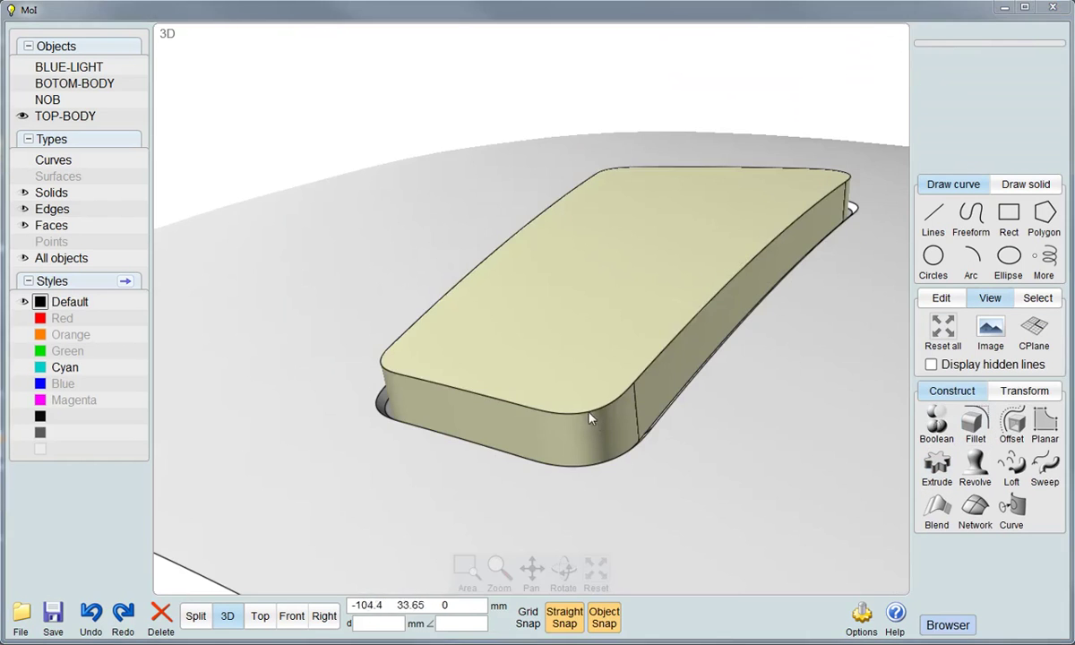
left_click(587, 403)
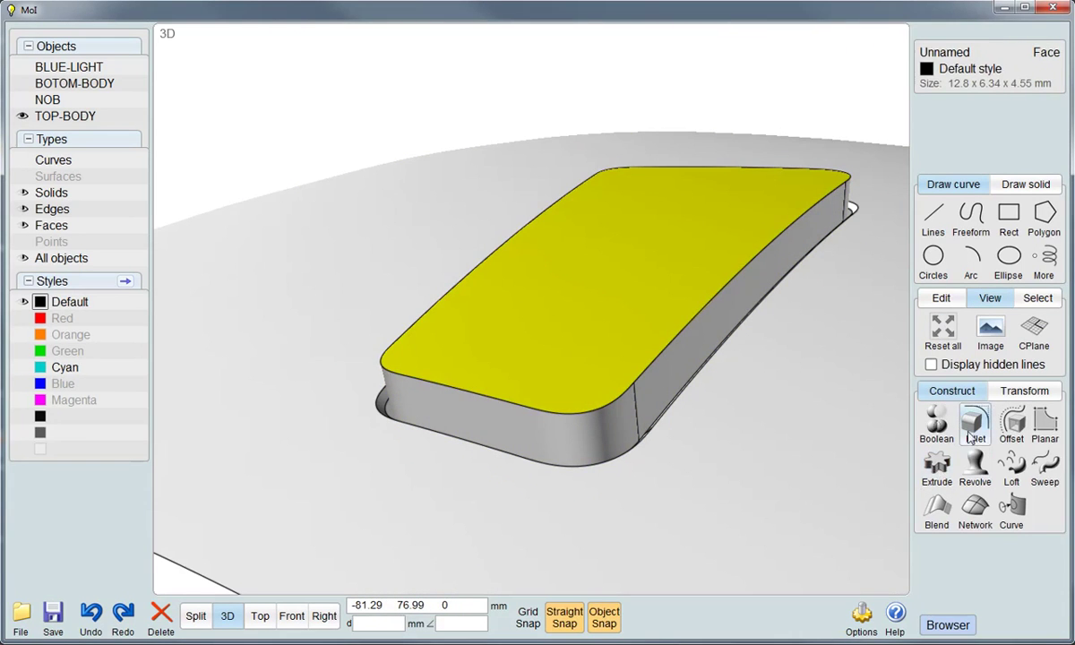
right_click(975, 421)
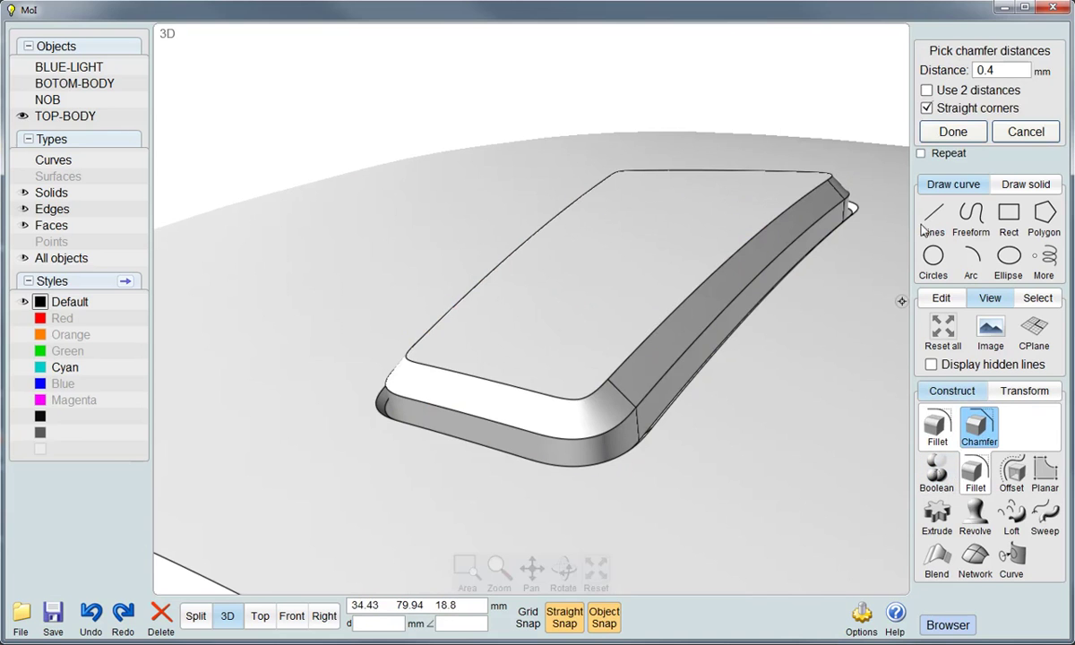
left_click(950, 132)
Delete the pad's top face to leave an open rim
left_click(674, 252)
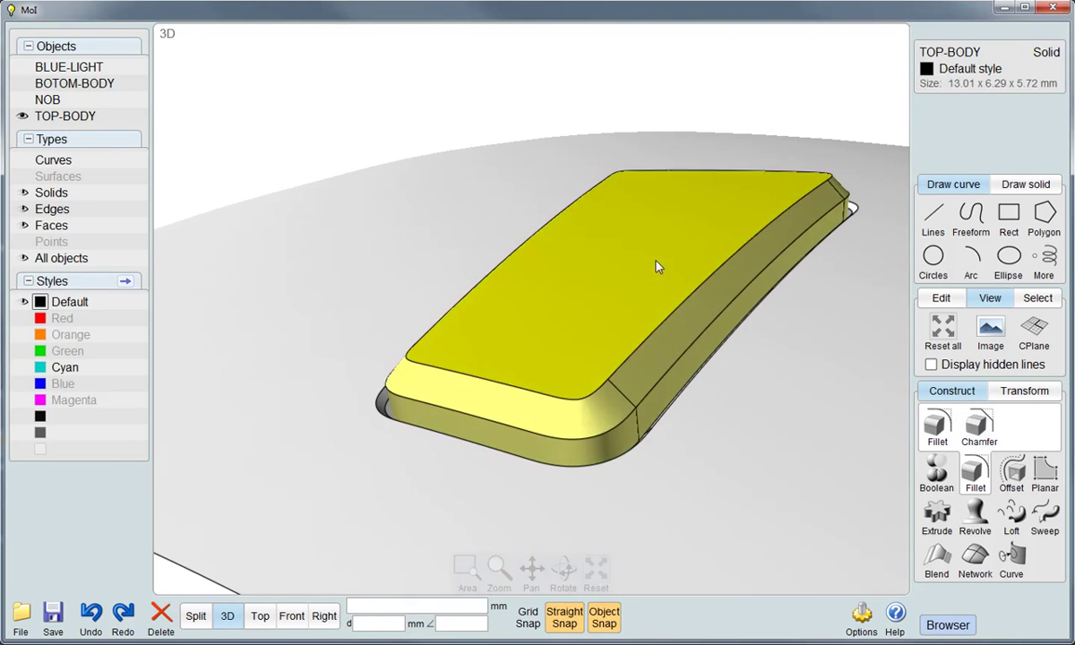
left_click(658, 265)
left_click(154, 616)
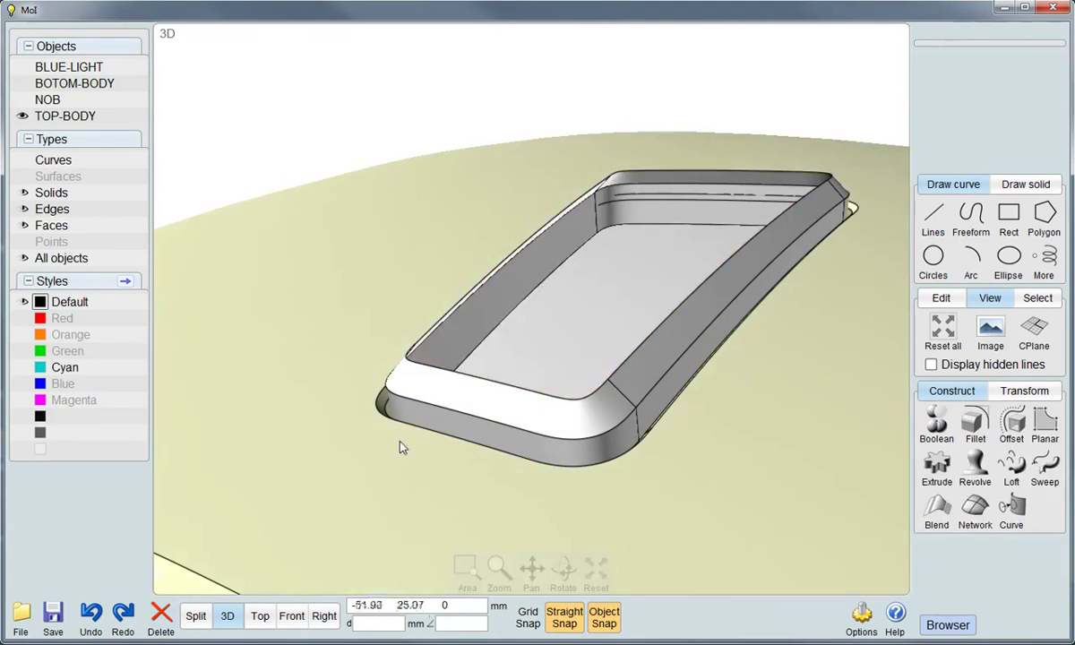
right_click_drag(374, 413, 416, 400)
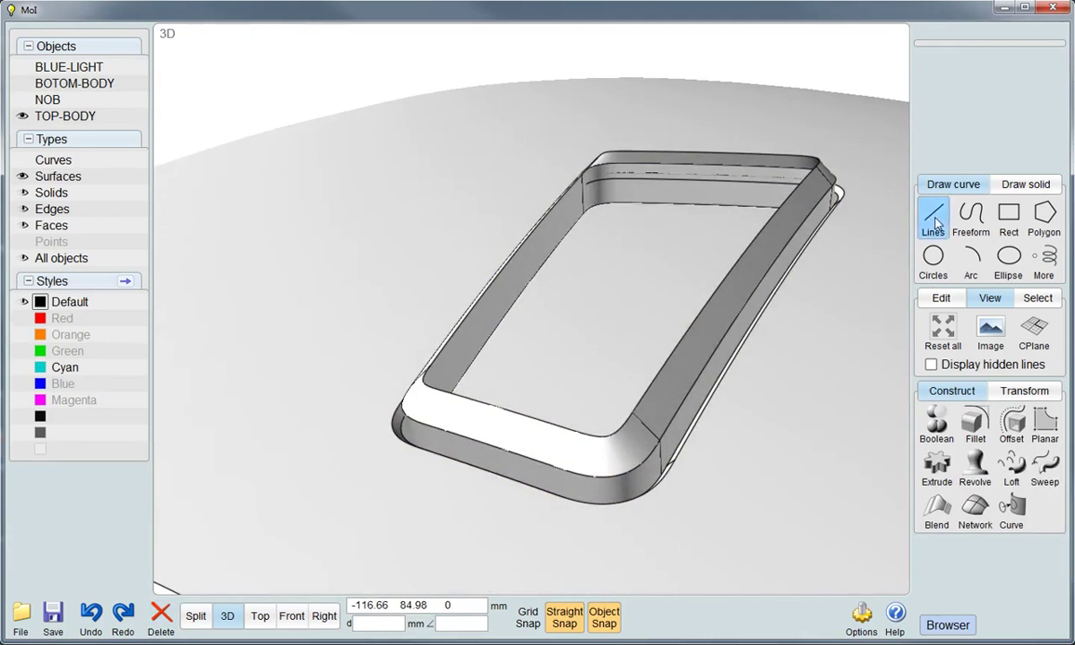
Draw a polyline straight across the button's rim opening
left_click(933, 215)
left_click(977, 219)
scroll(698, 355, "up", 3)
scroll(699, 376, "up", 3)
left_click(695, 327)
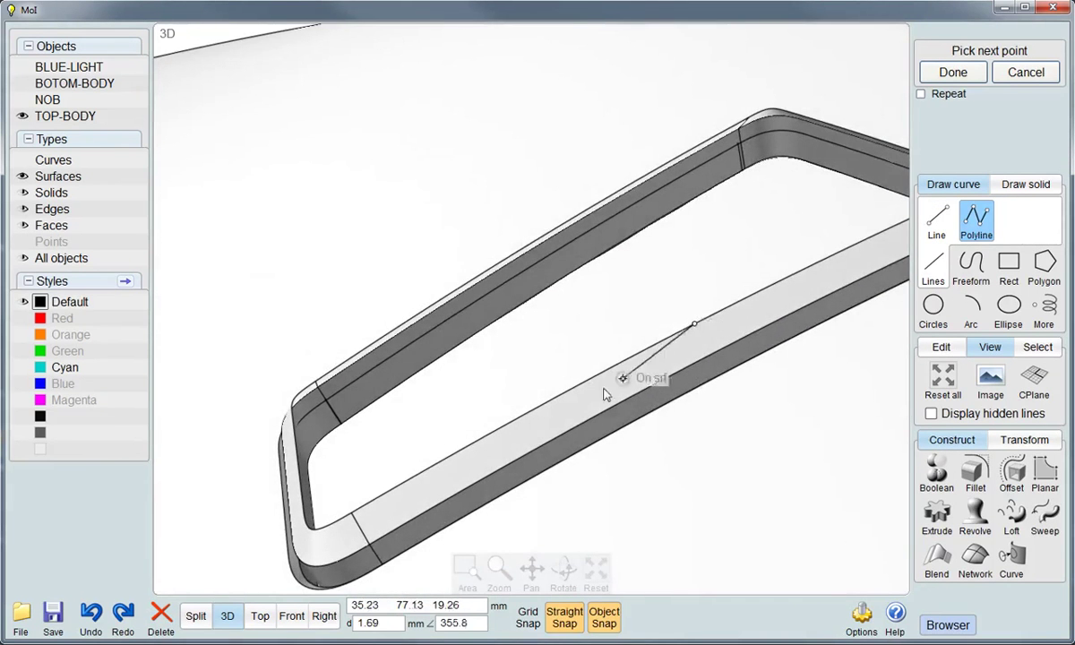
scroll(604, 392, "down", 5)
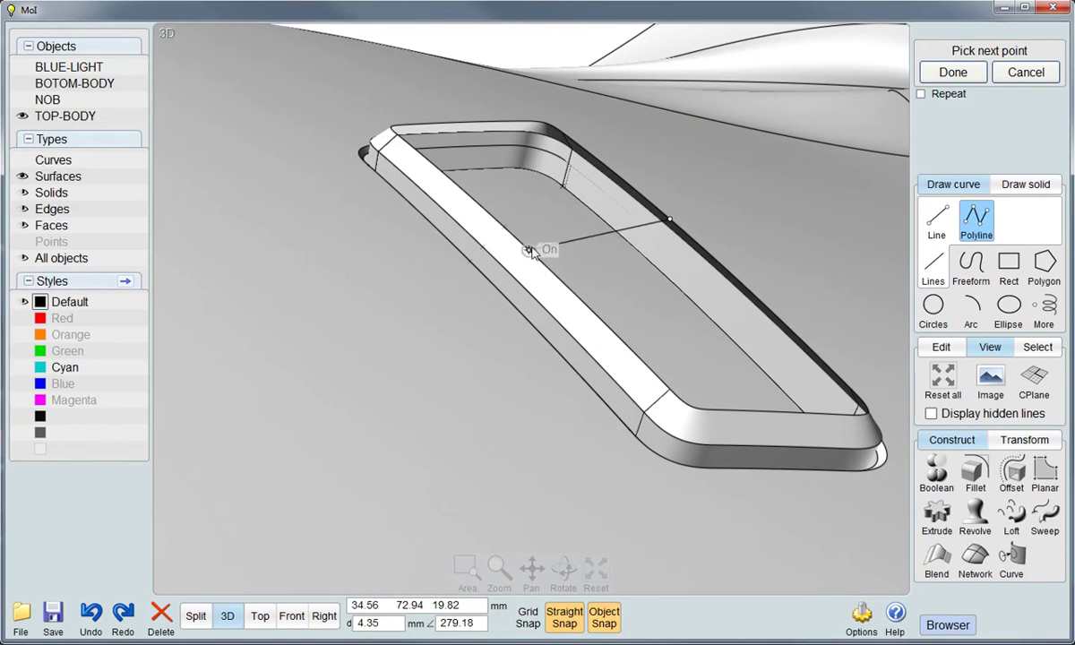
left_click(517, 239)
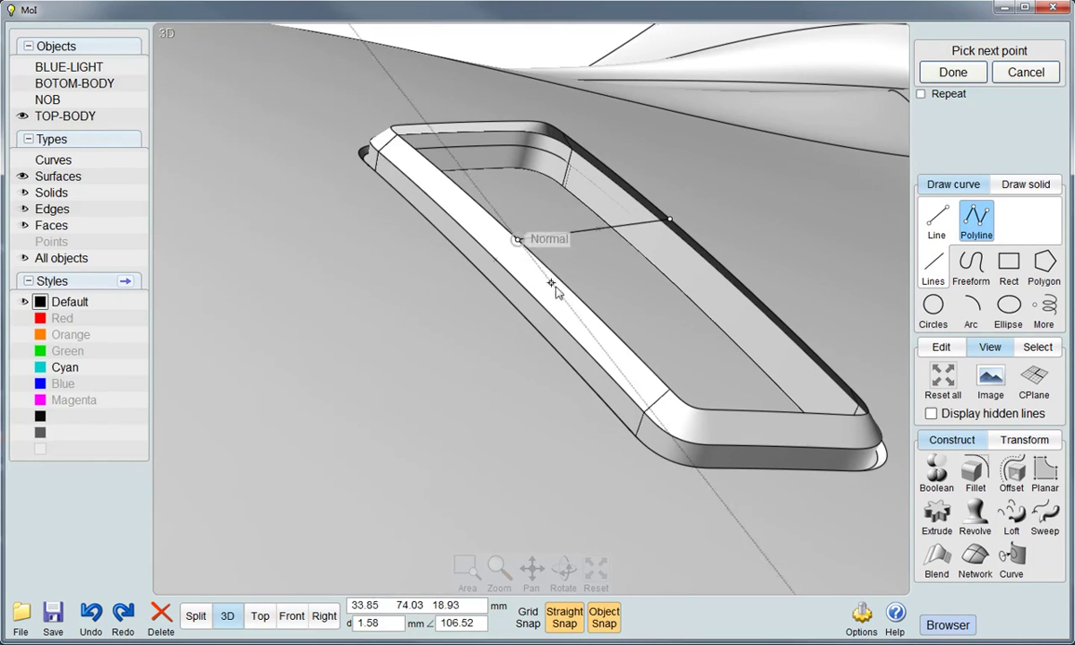
right_click(569, 297)
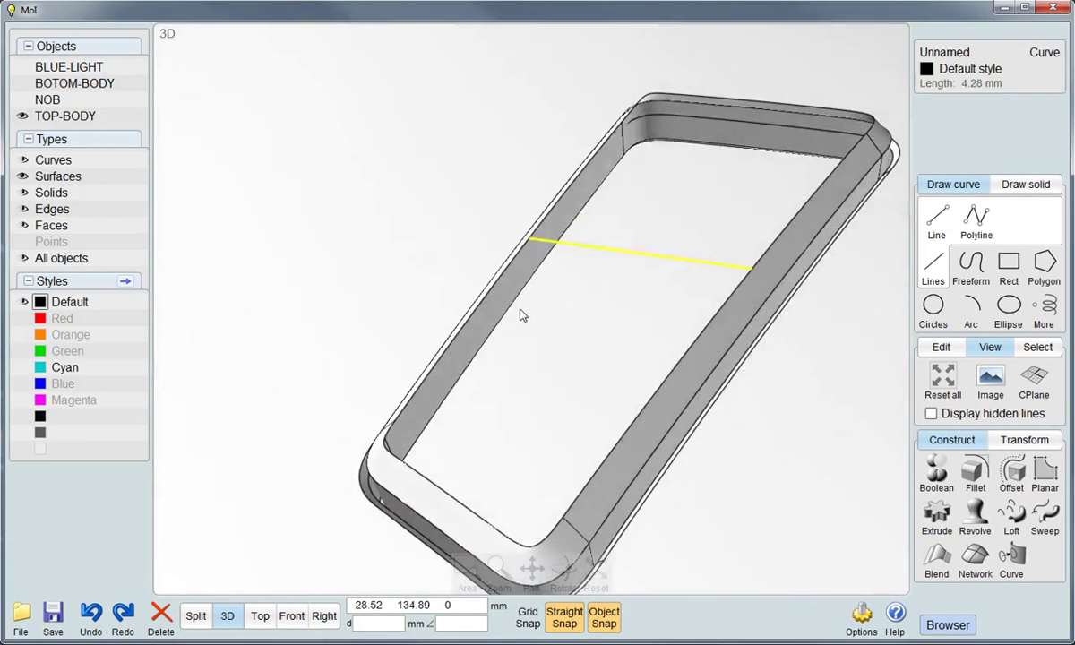
Add a midpoint to the line and pull it upward into an arc
right_click_drag(520, 312, 617, 360)
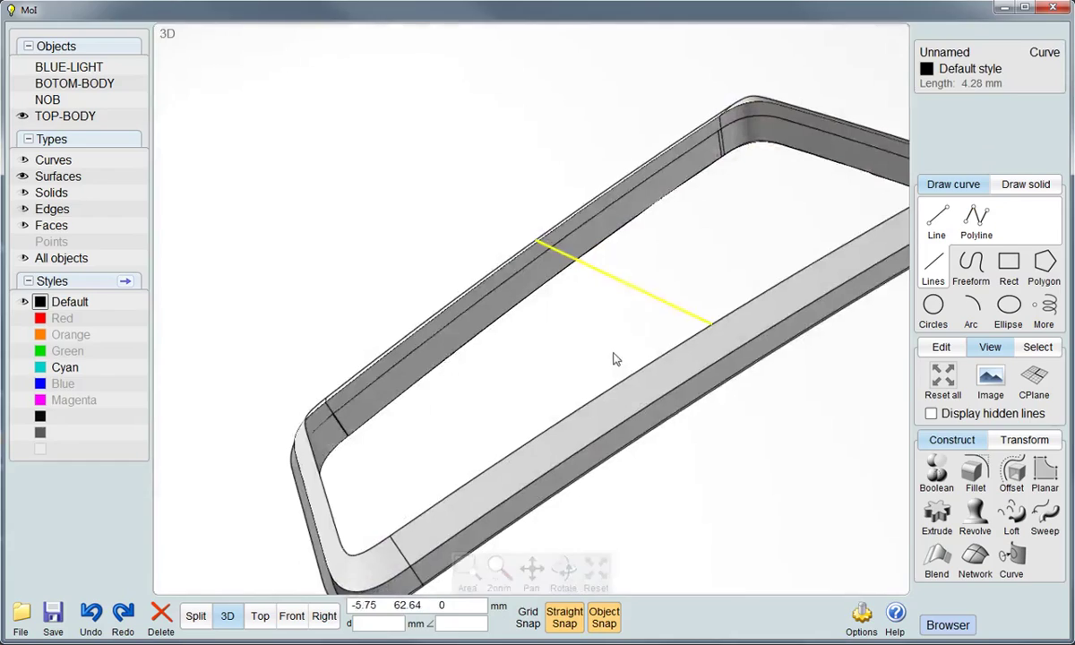
left_click(939, 347)
left_click(936, 421)
mouse_move(714, 318)
left_mouse_down()
mouse_move(675, 369)
mouse_move(669, 348)
left_mouse_up()
left_click(974, 378)
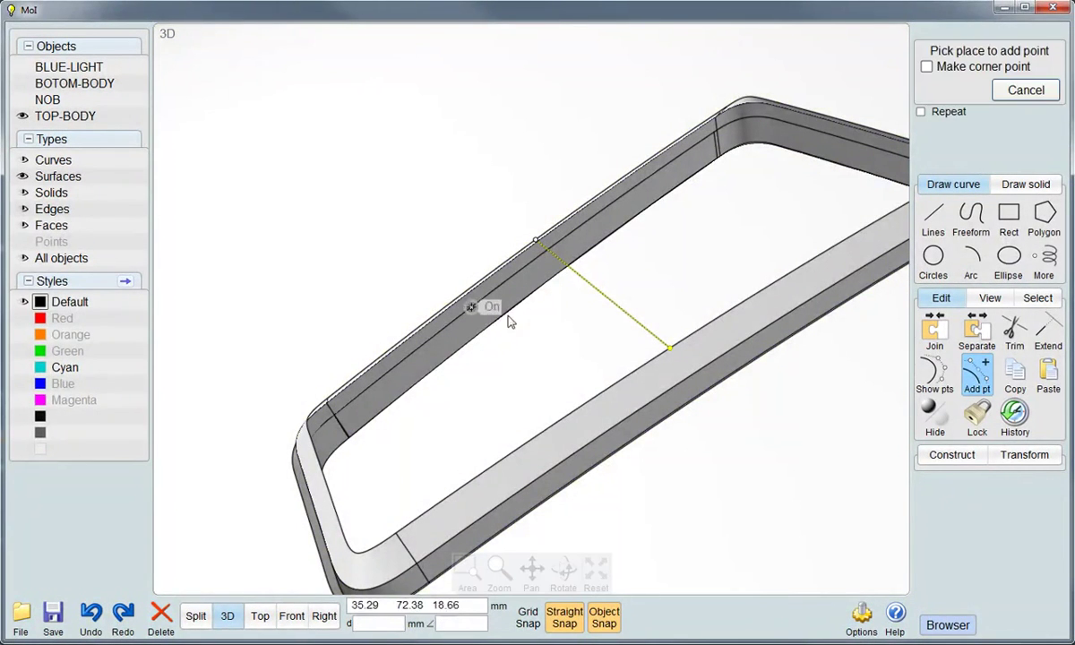
left_click(597, 291)
scroll(598, 296, "down", 3)
right_click_drag(635, 312, 656, 300)
left_click(636, 263)
left_click_drag(627, 244, 627, 213)
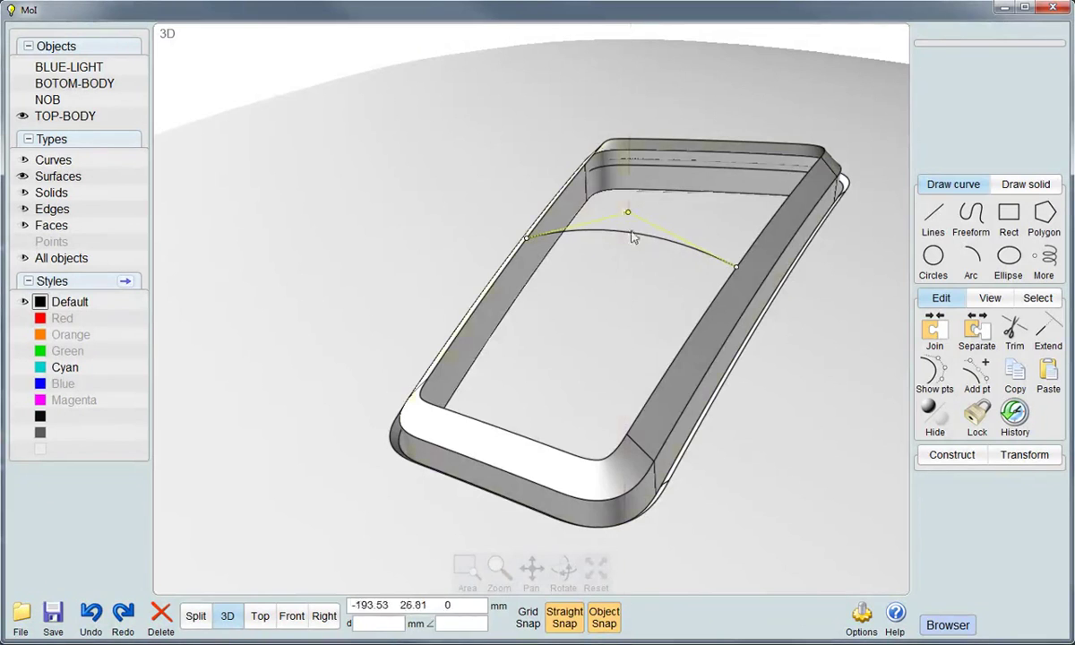
Build a Network surface from the four inner rim edges and the arc
left_click(511, 435)
left_click(632, 427)
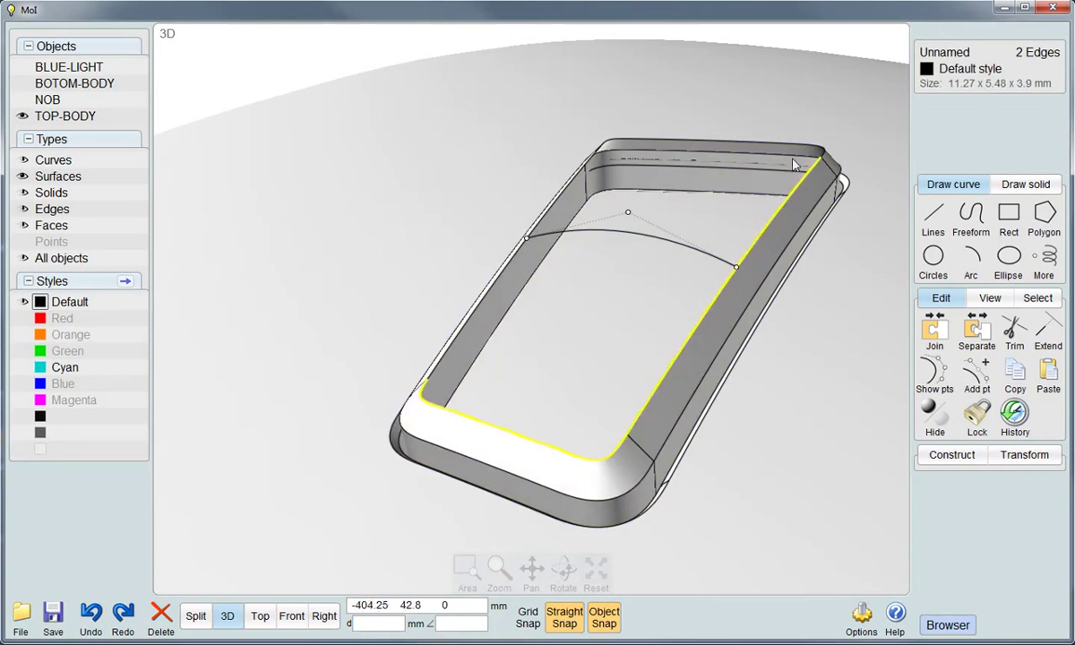
left_click(761, 143)
right_click_drag(546, 209, 650, 332)
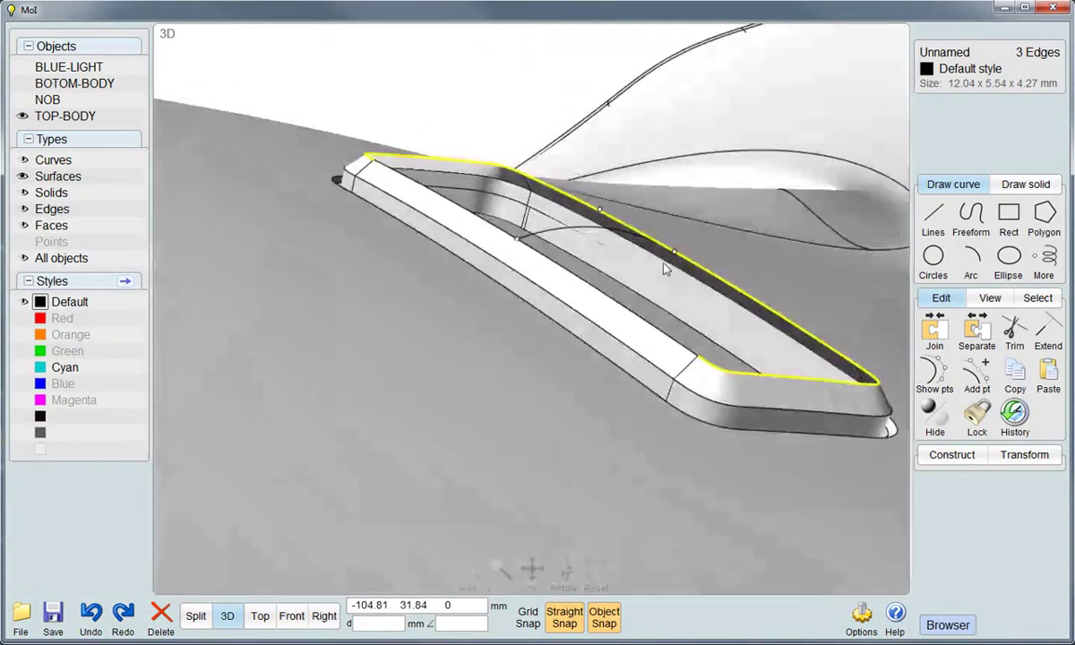
left_click(651, 331)
left_click(570, 262)
mouse_move(570, 262)
right_mouse_down()
mouse_move(563, 369)
mouse_move(763, 446)
right_mouse_up()
left_click(951, 454)
left_click(975, 572)
Delete the arc curve and join the curved top surface with the rim body
left_click(229, 50)
right_click_drag(420, 234, 629, 370)
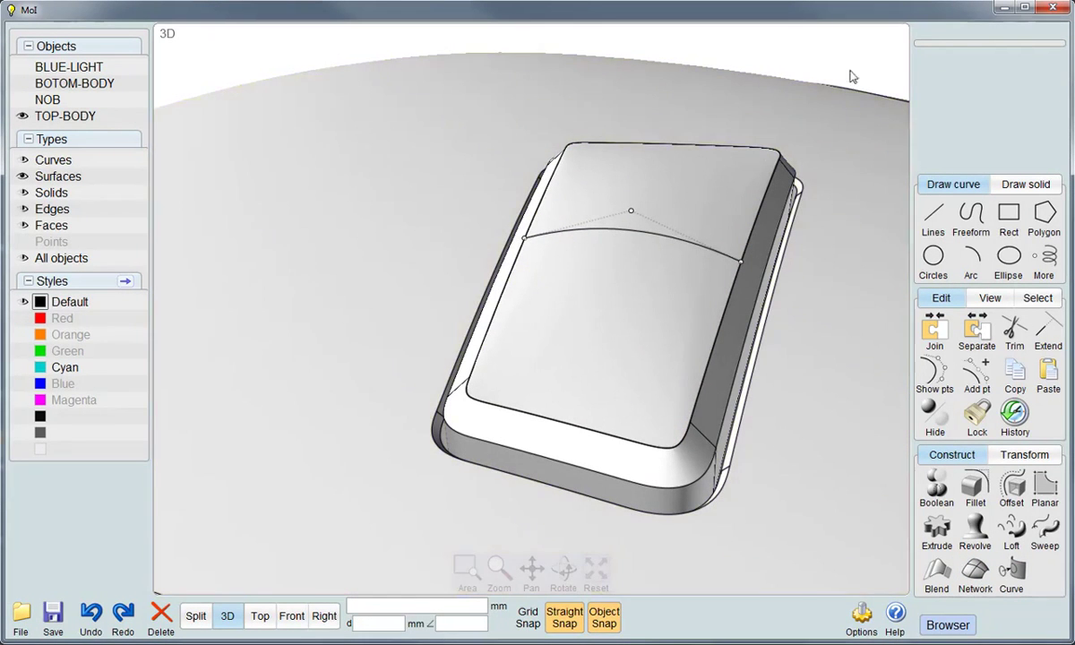
left_click(657, 235)
left_click(162, 616)
left_click(577, 357)
left_click(744, 349)
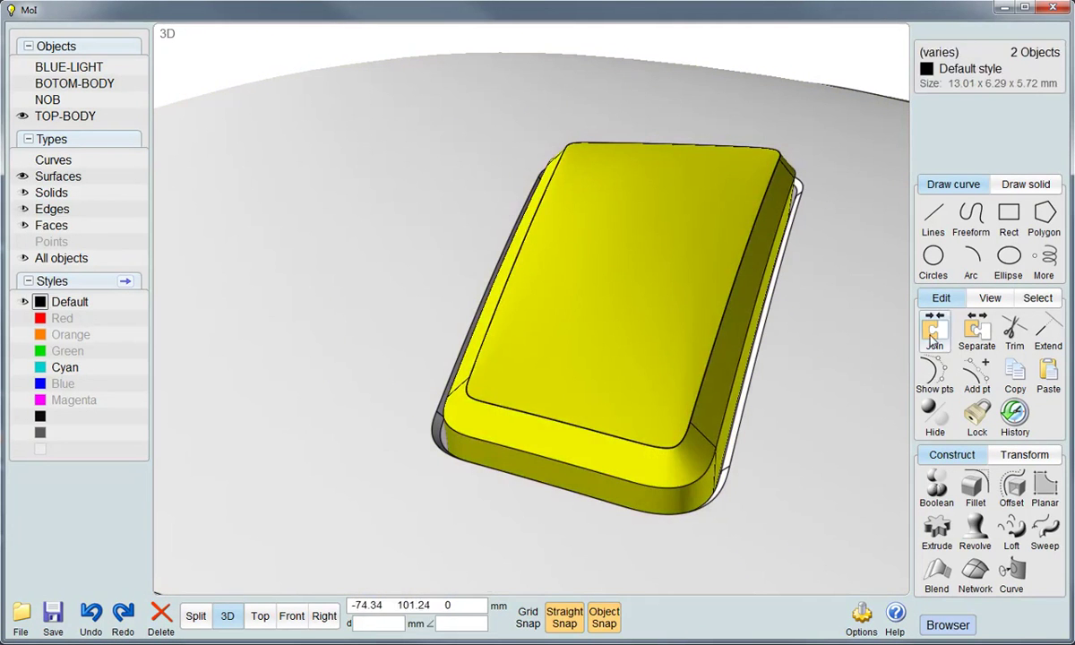
left_click(934, 332)
left_click(660, 413)
right_click(640, 346)
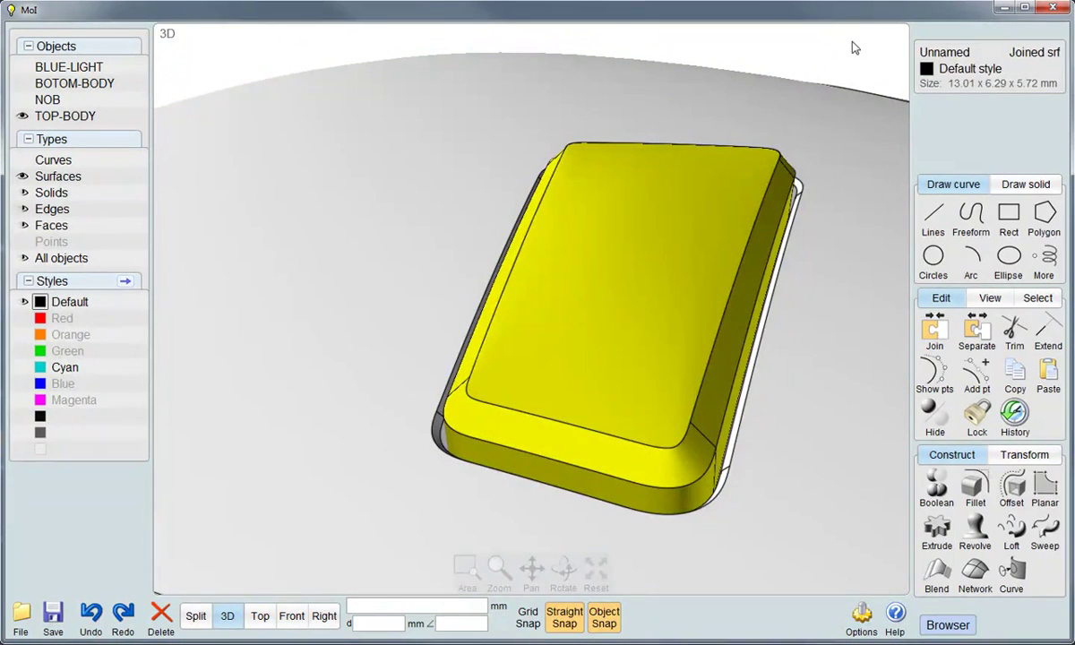
Assign the Orange style to the joined button
left_click(856, 43)
left_click(578, 329)
scroll(531, 328, "down", 3)
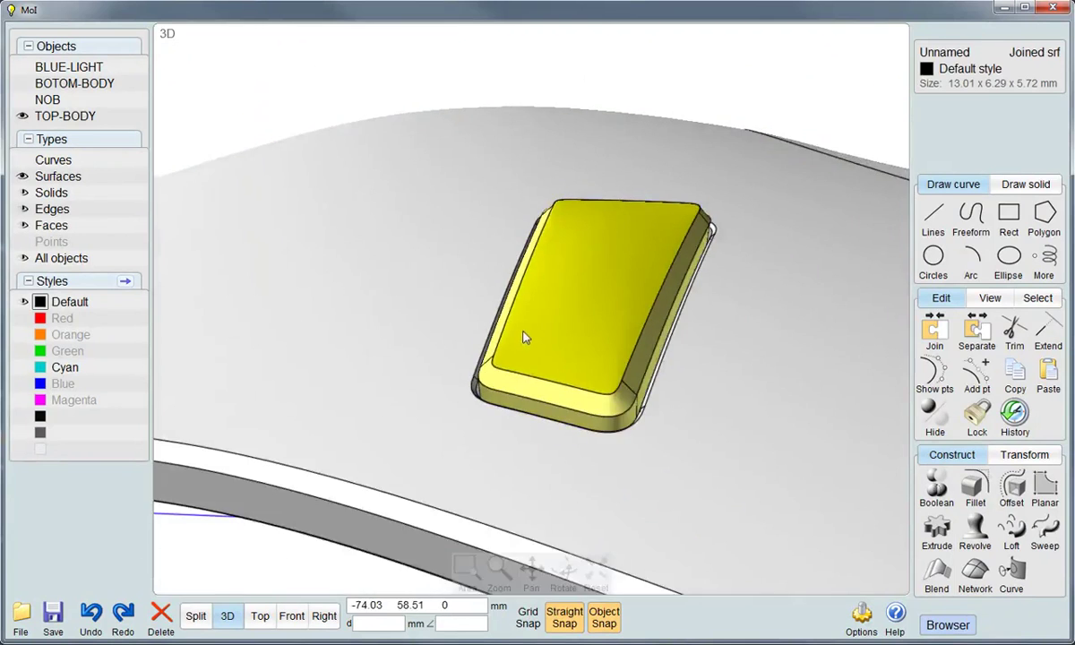
right_click_drag(519, 401, 605, 350)
left_click(71, 334)
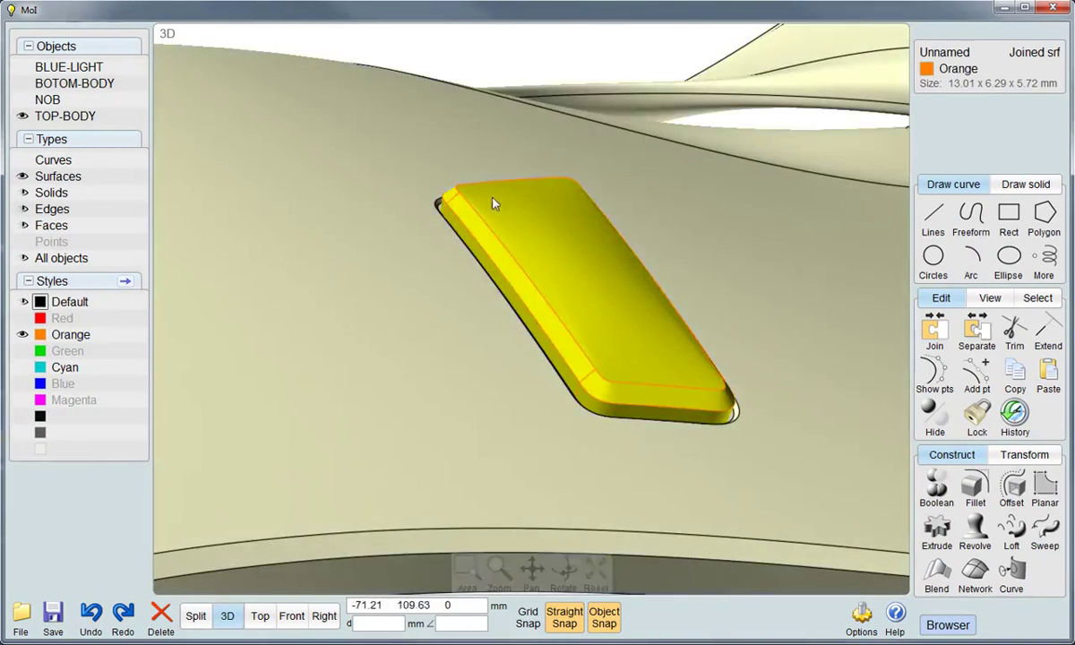
key("Escape")
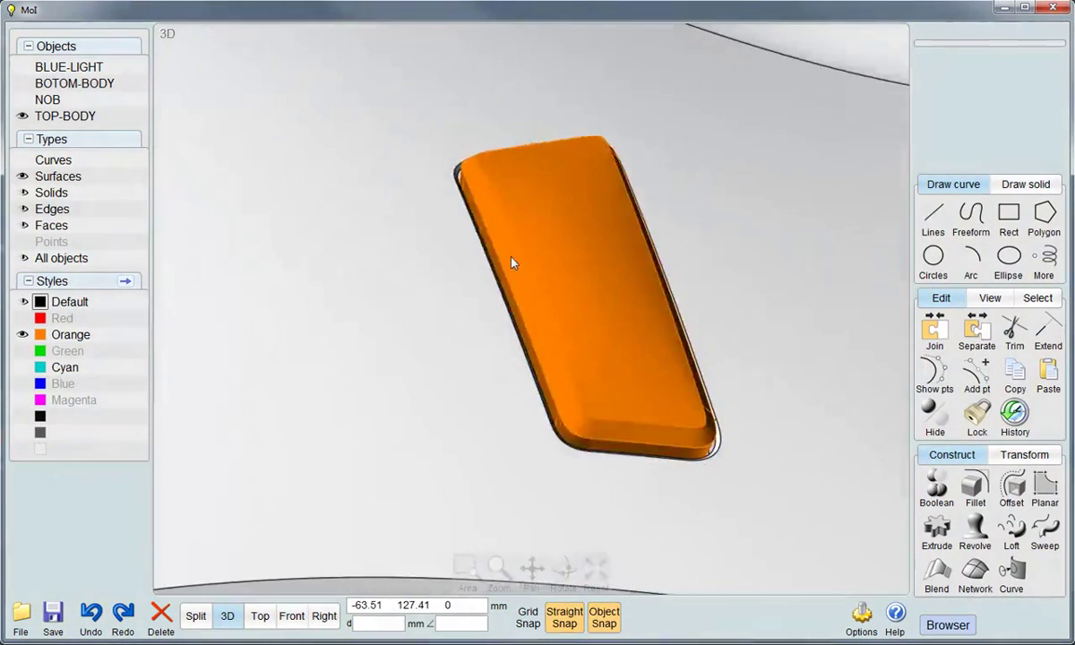
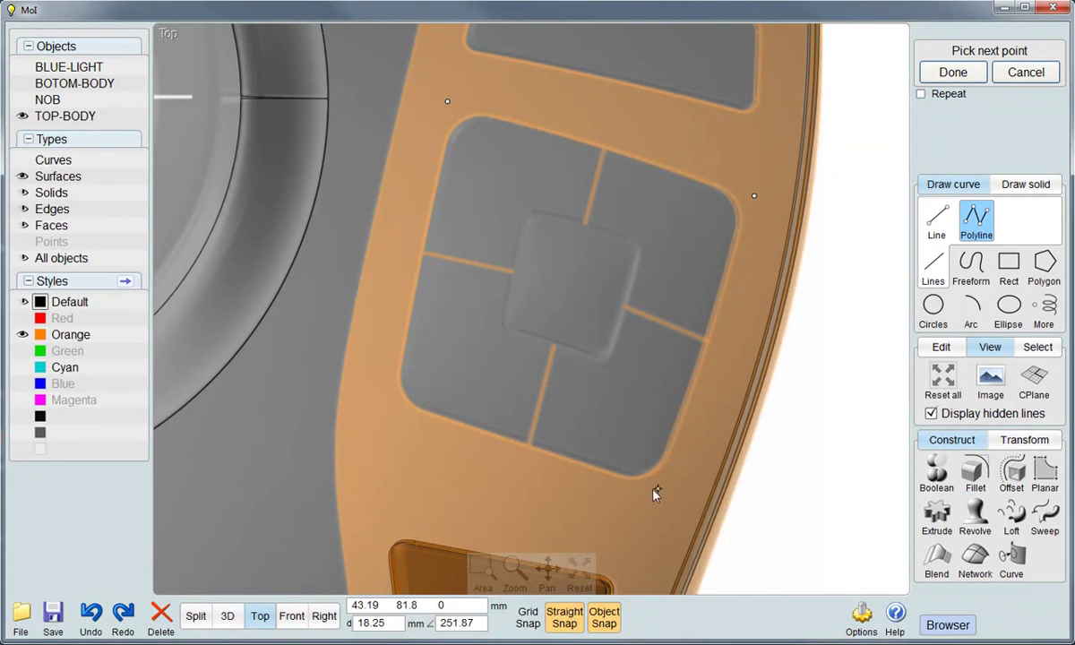
Close the four-sided polyline around the button pad and lift it above the top body in Right view
left_click(391, 399)
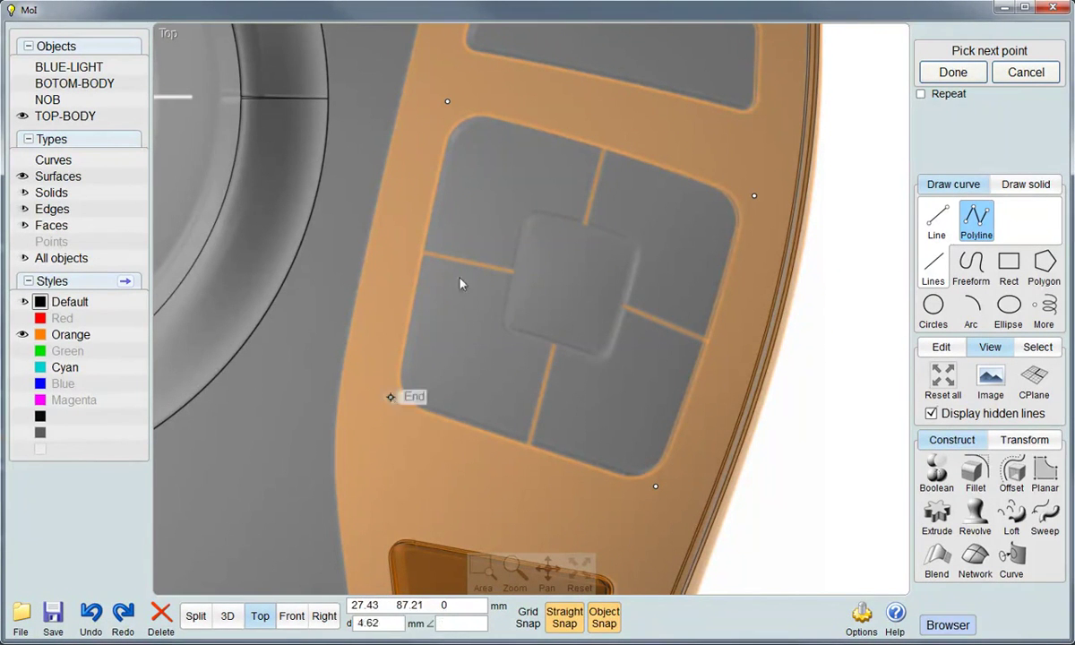
left_click(448, 102)
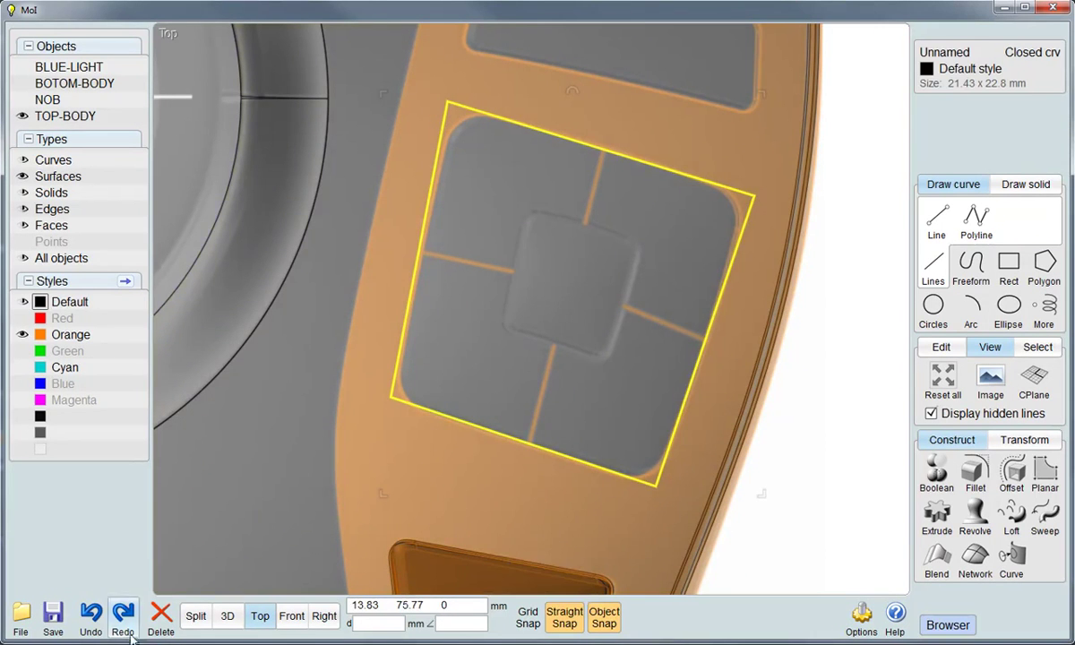
left_click(324, 616)
left_click_drag(551, 521, 544, 72)
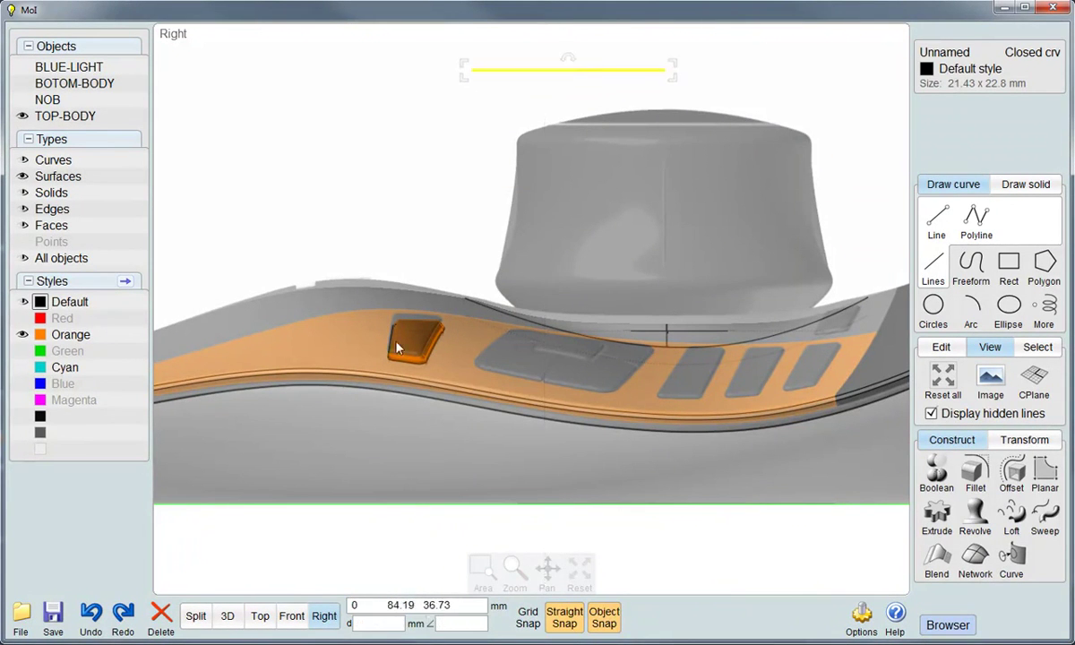
left_click(273, 620)
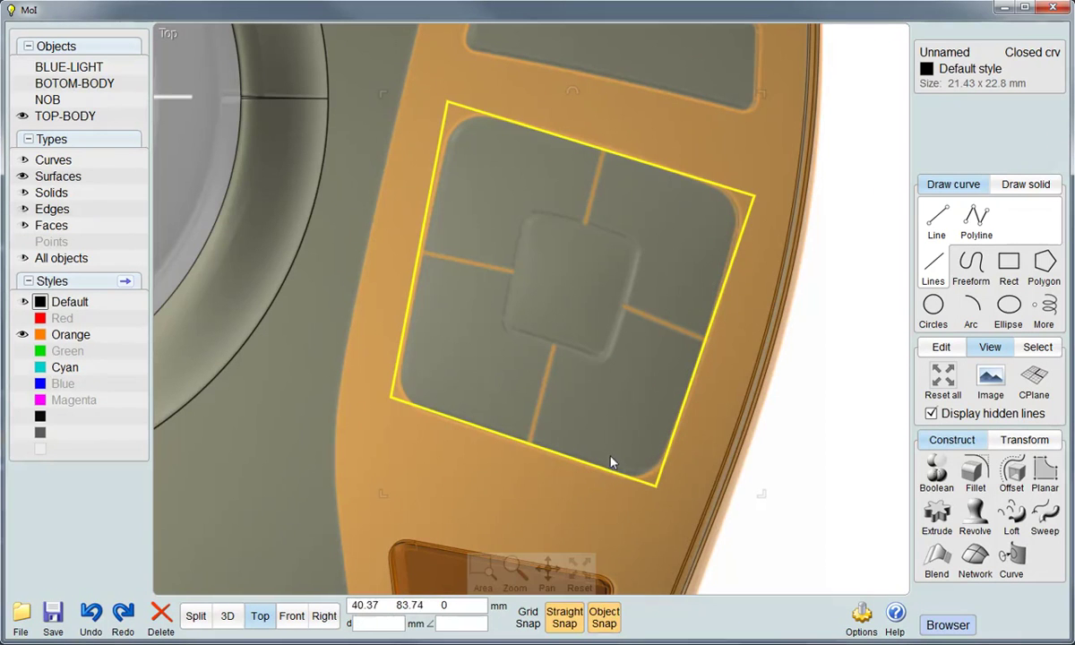
left_click(940, 348)
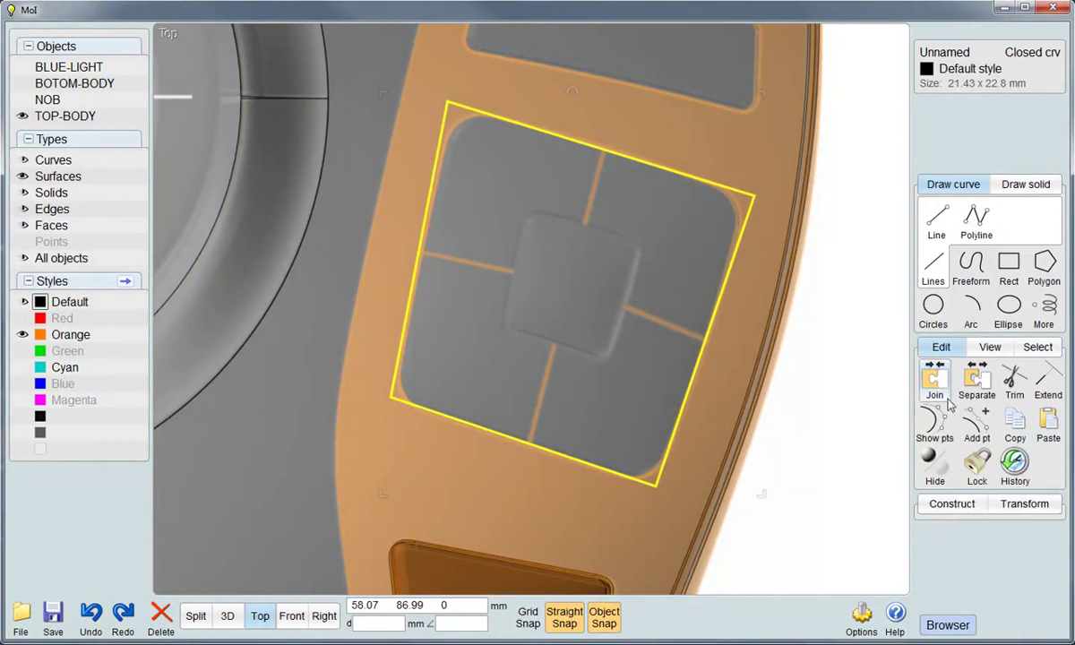
Add midpoints on the outline's top, right and left edges
left_click(976, 420)
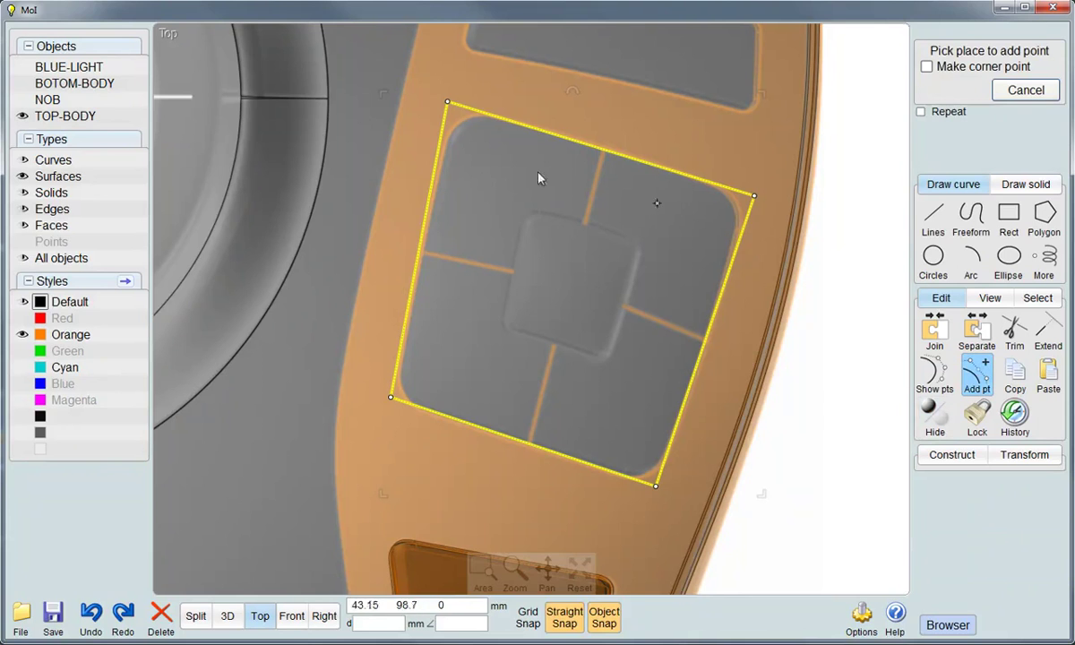
left_click(602, 150)
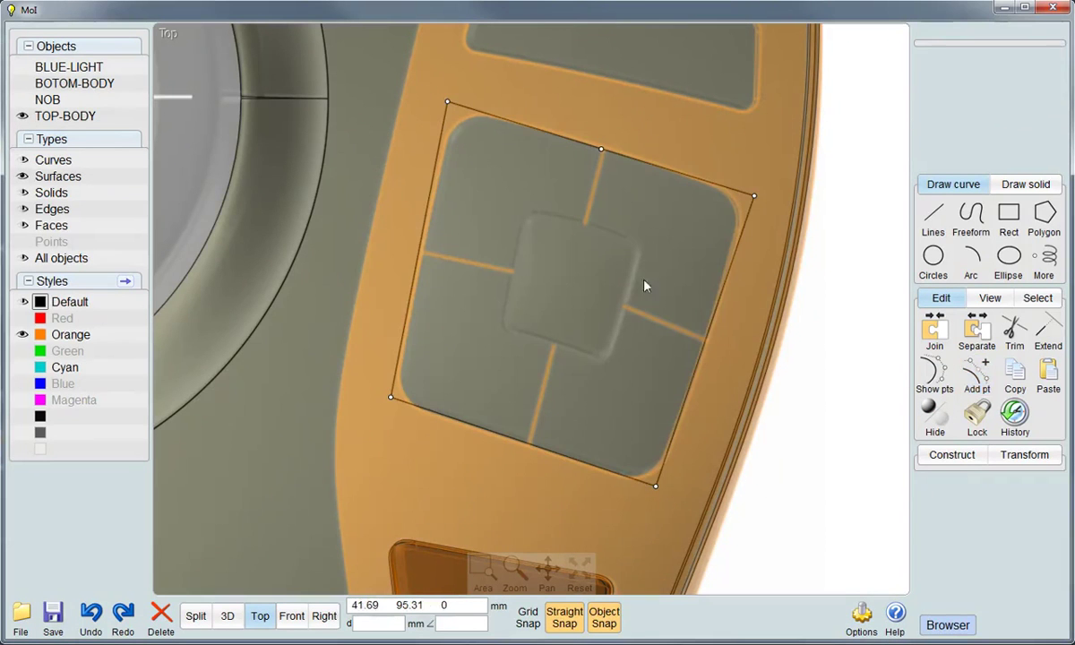
left_click(705, 342)
left_click(418, 250)
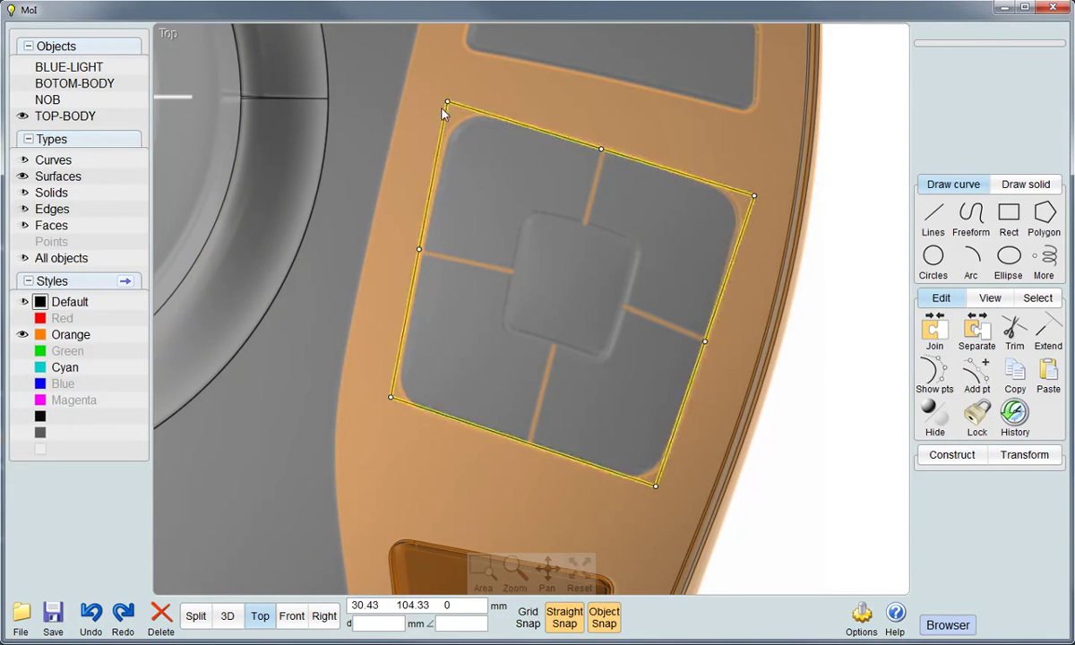
Drag the outline's corners to fit the square button pad
left_click_drag(447, 102, 457, 103)
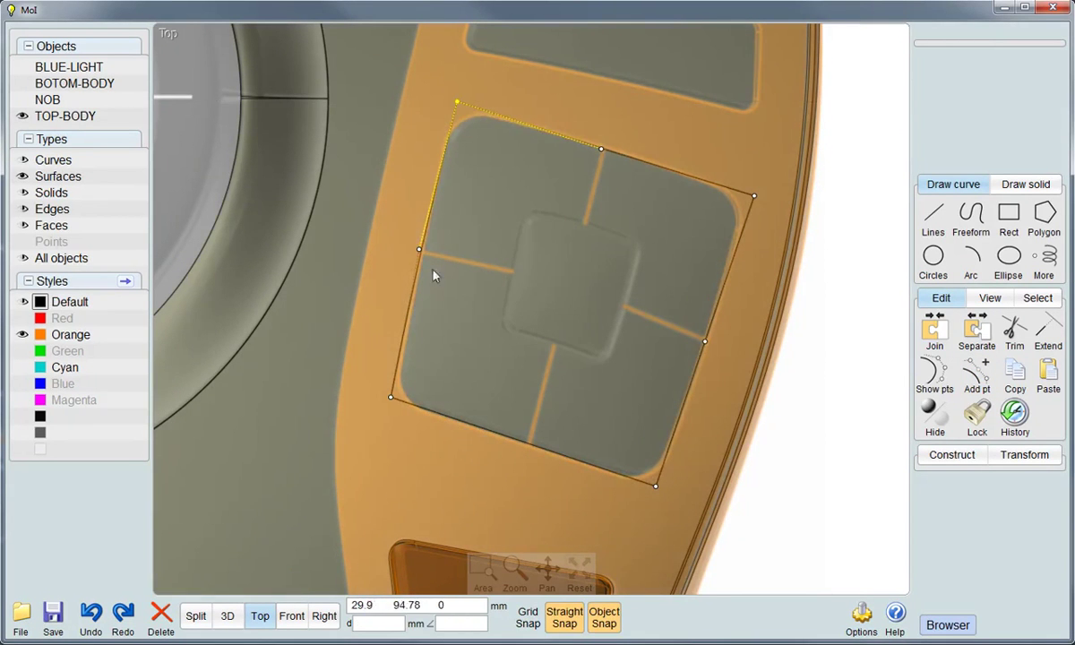
left_click_drag(389, 403, 398, 417)
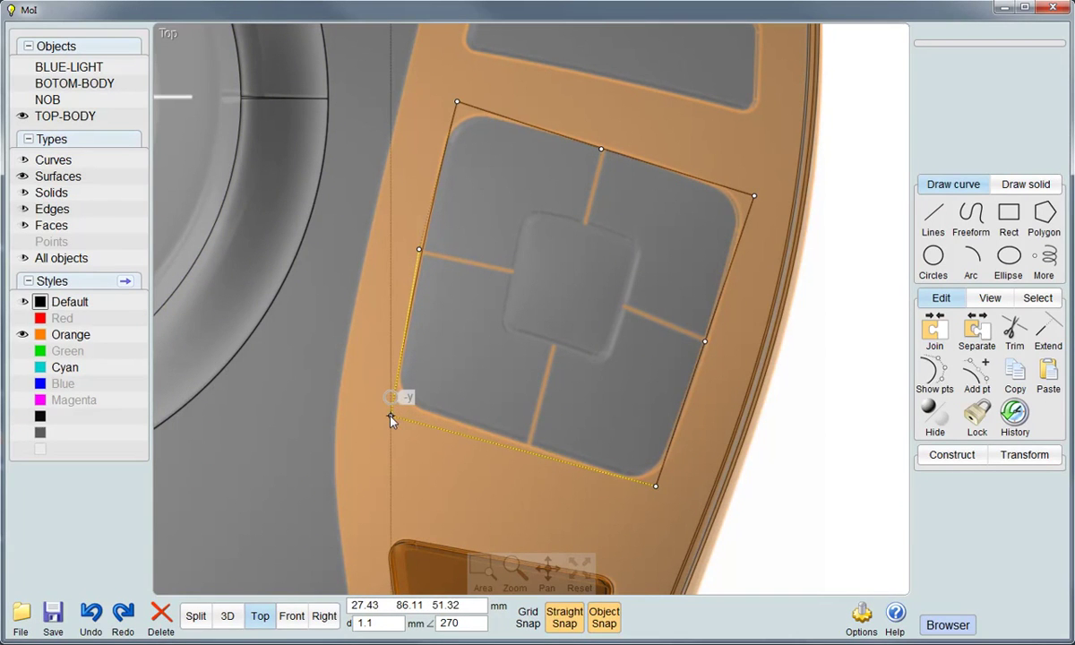
left_click_drag(391, 419, 397, 399)
scroll(400, 423, "up", 1)
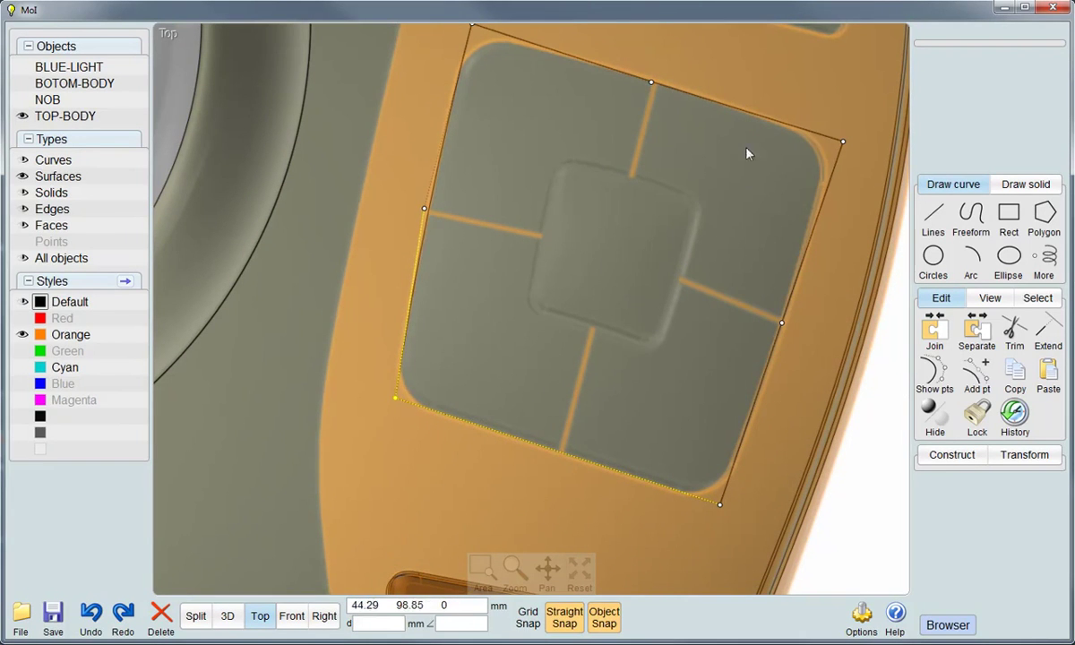
left_click_drag(843, 142, 830, 143)
right_click_drag(530, 96, 520, 209)
left_click_drag(467, 133, 471, 141)
Adjust the mid-edge points and bottom-right corner so the outline hugs the rounded pad
left_click(652, 203)
left_click_drag(641, 190, 657, 192)
right_click_drag(665, 247, 540, 231)
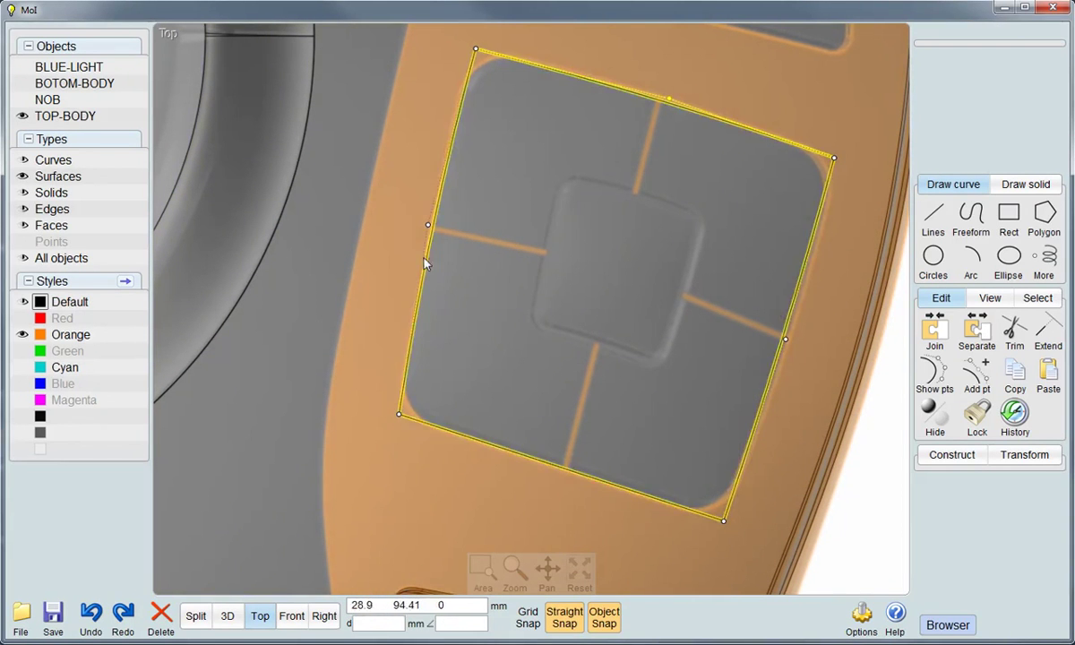
left_click(427, 227)
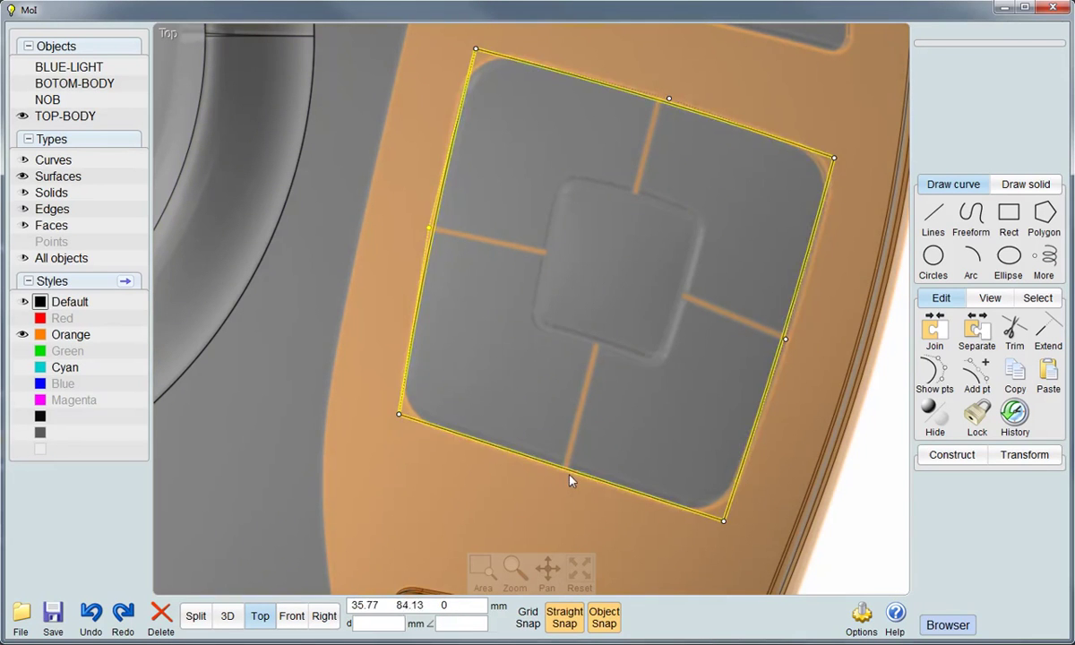
left_click(785, 344)
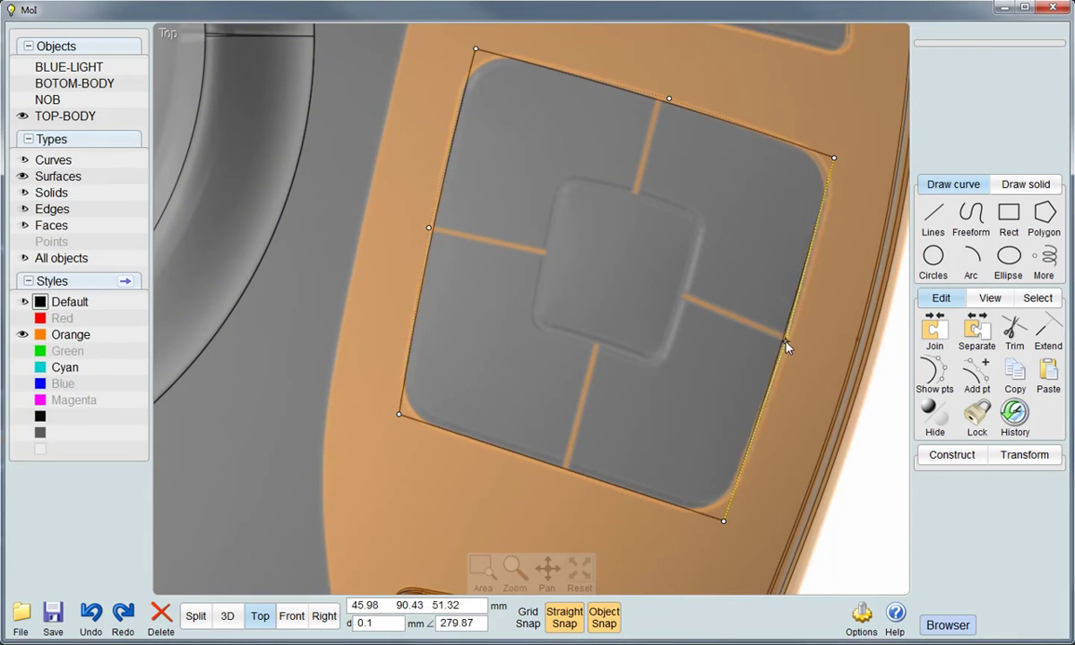
left_click_drag(724, 522, 718, 521)
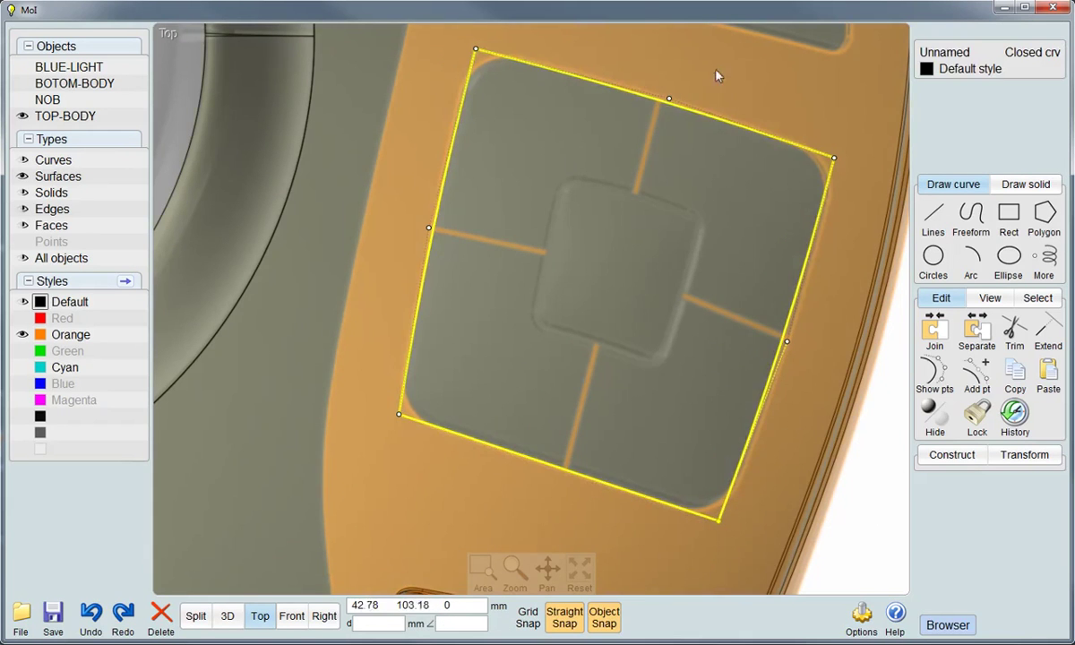
left_click_drag(670, 99, 663, 98)
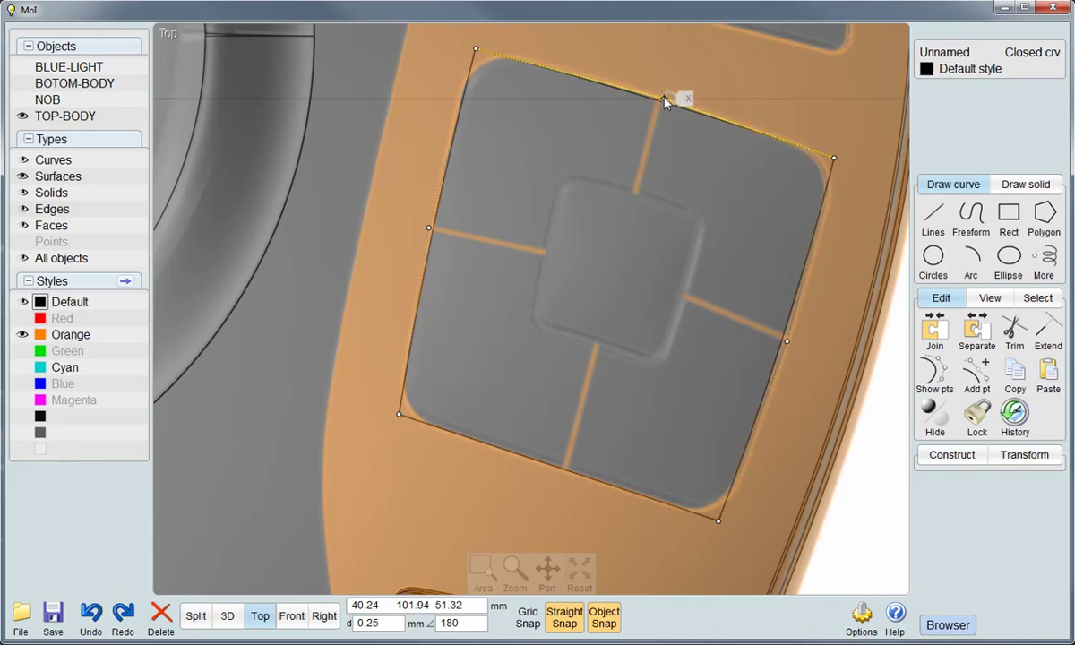
left_click(675, 109)
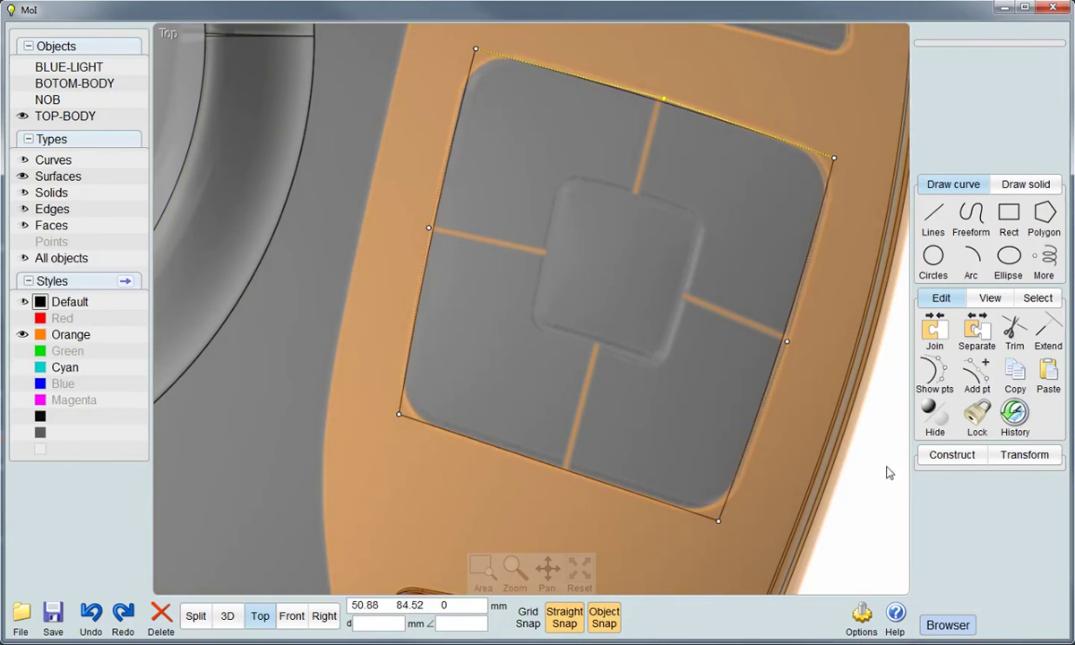
Fillet every corner of the pad outline with a 2 mm radius
left_click(745, 448)
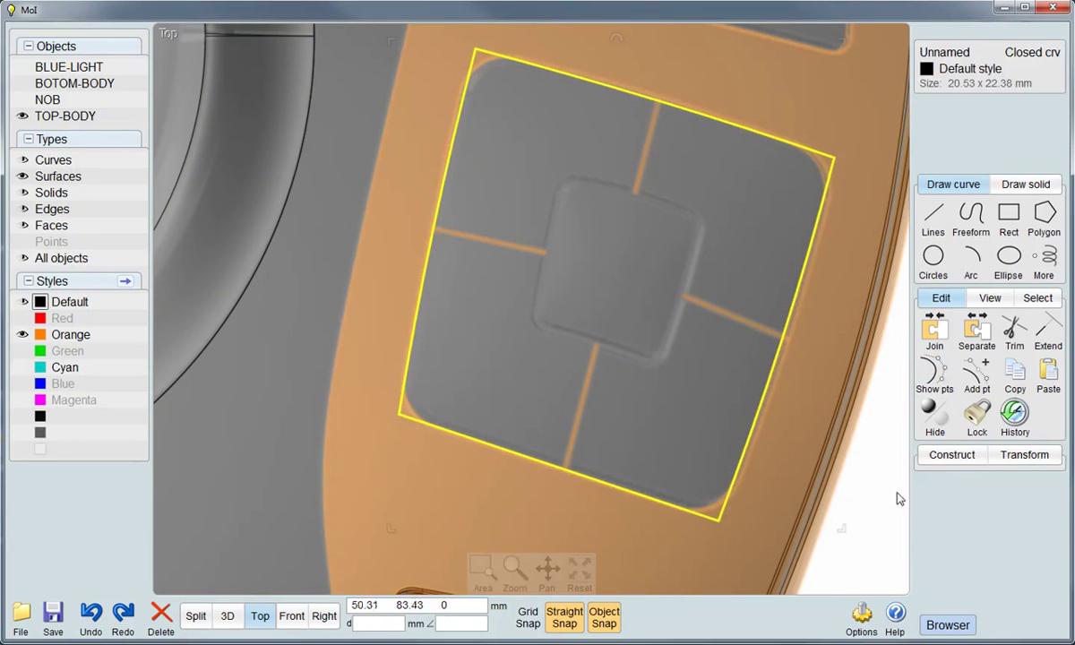
left_click(940, 455)
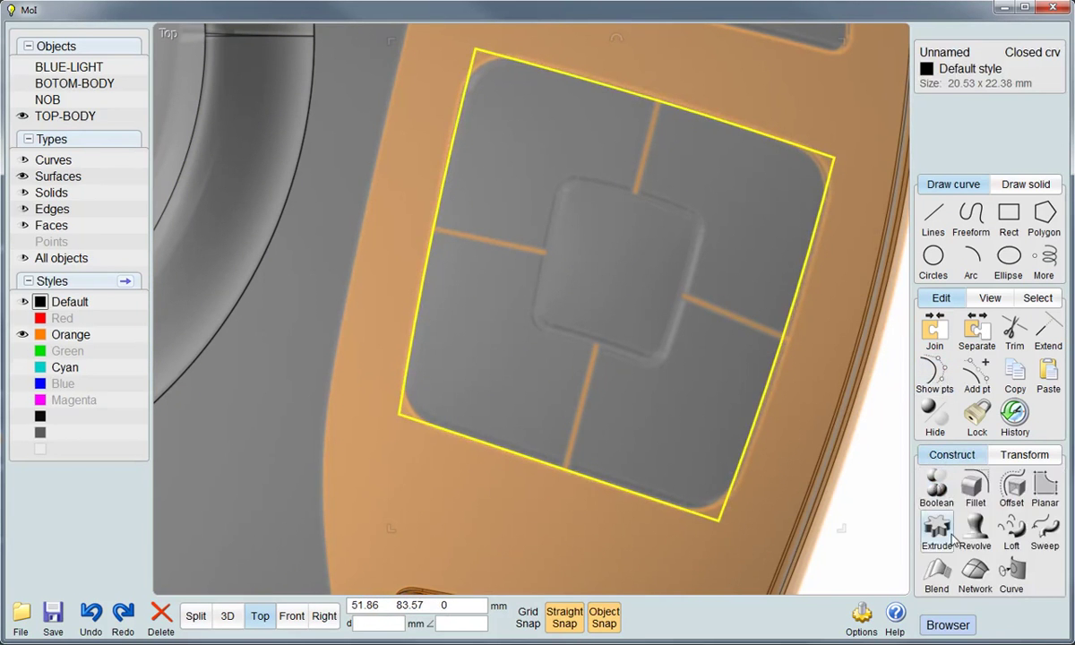
left_click(976, 495)
left_click(936, 362)
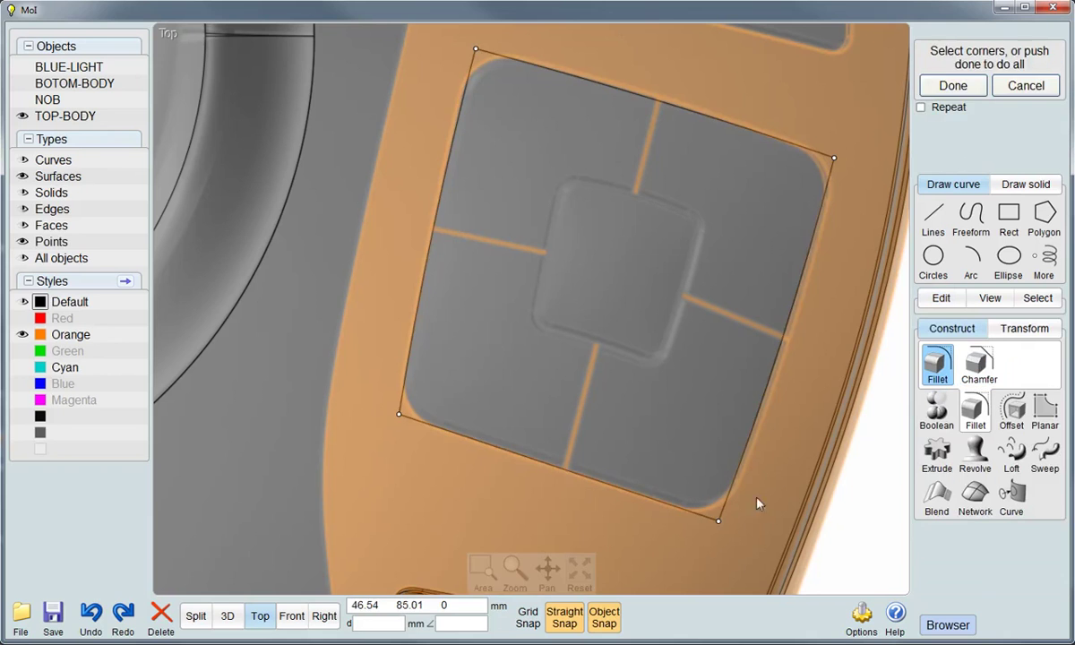
key("Return")
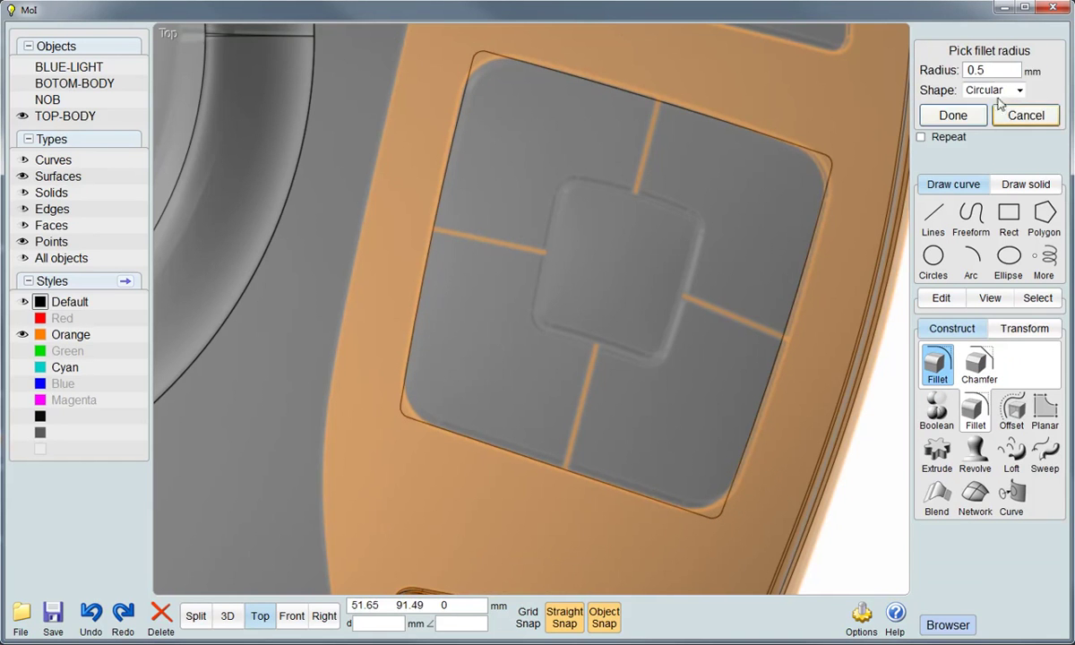
left_click(981, 70)
left_click(1025, 173)
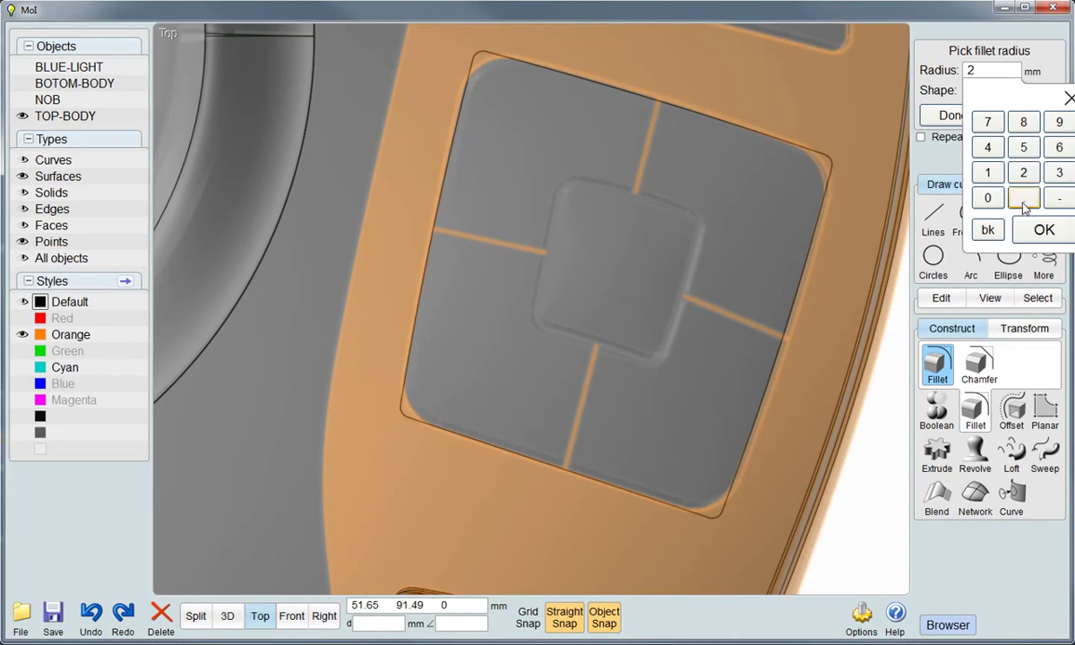
left_click(1044, 230)
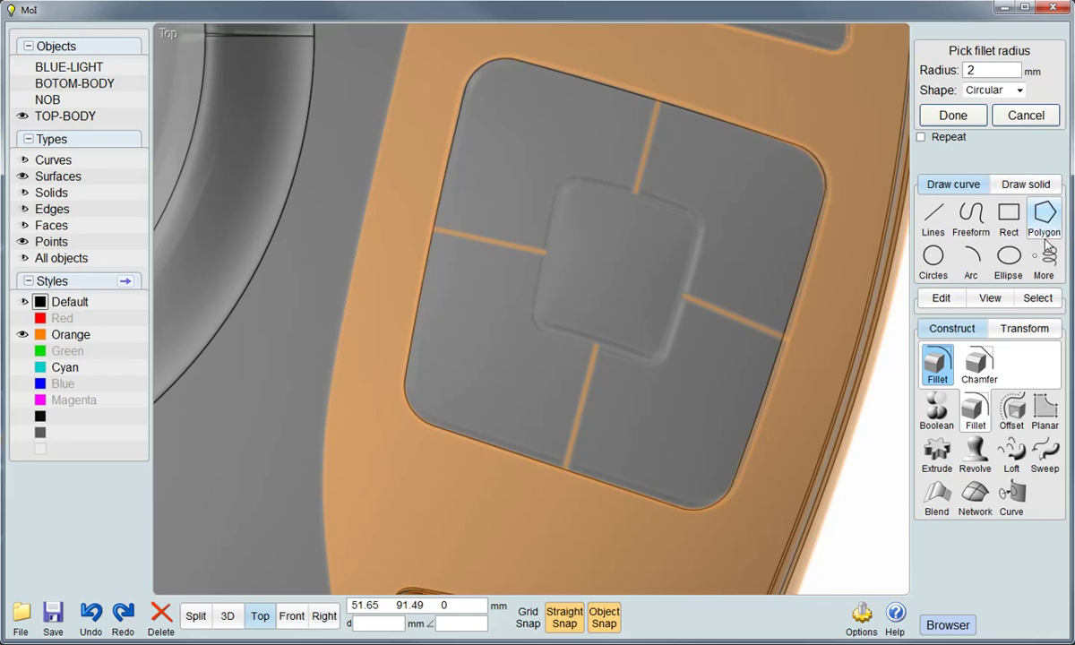
left_click(952, 115)
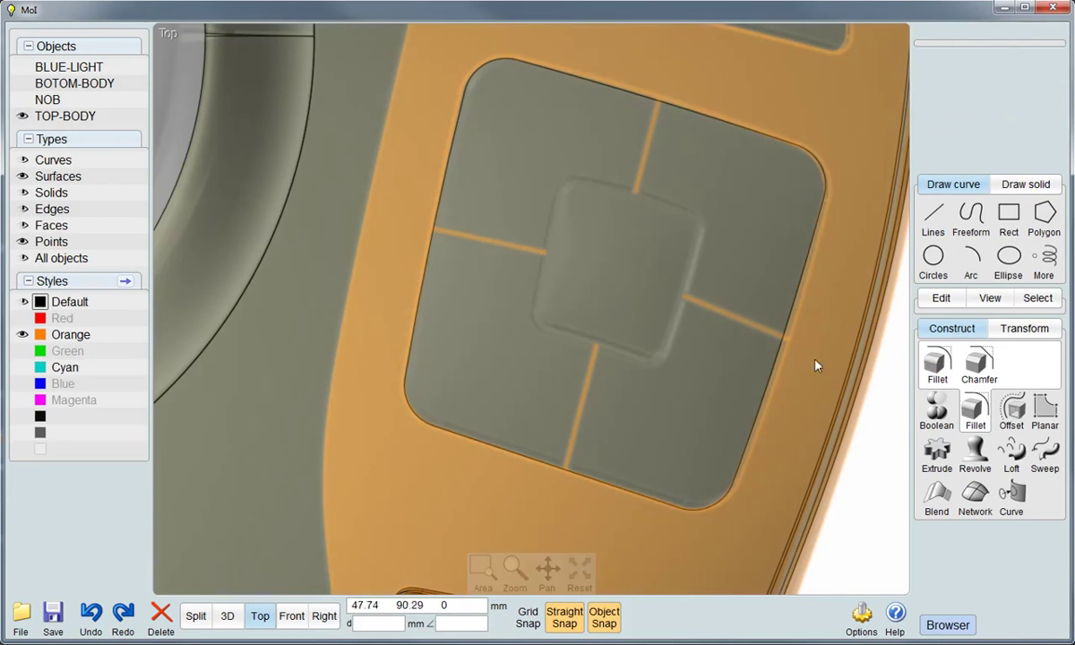
left_click(773, 387)
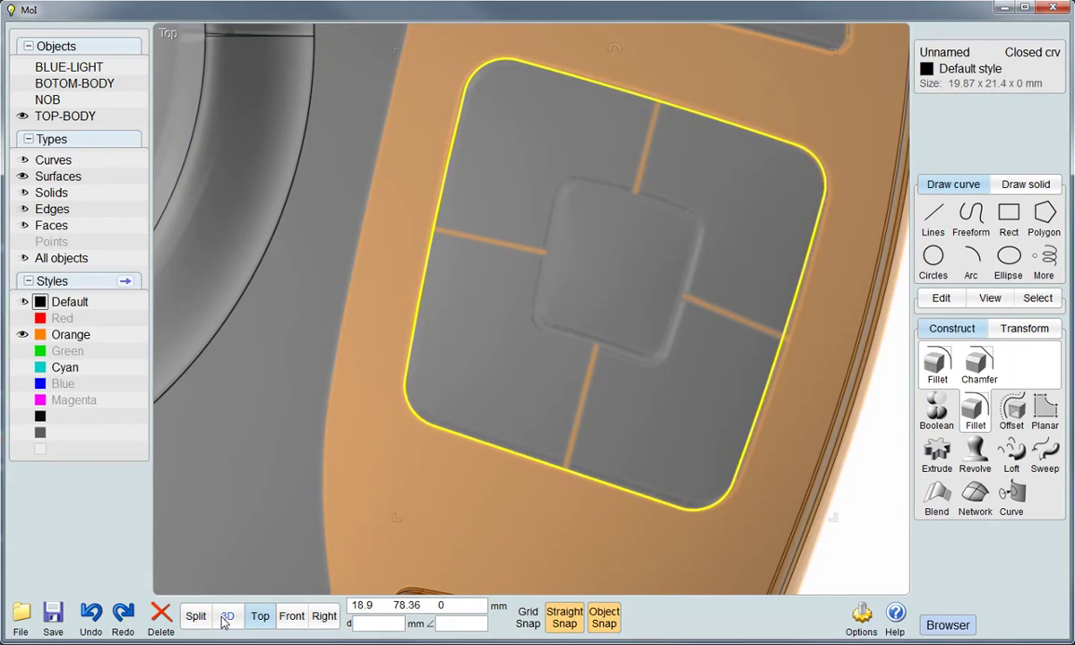
left_click(227, 616)
mouse_move(547, 449)
right_mouse_down()
mouse_move(529, 405)
mouse_move(560, 376)
mouse_move(602, 401)
mouse_move(485, 467)
mouse_move(549, 411)
mouse_move(585, 407)
mouse_move(749, 497)
right_mouse_up()
Split the top body's surface along the rounded pad outline
left_click(686, 504)
left_click(685, 419)
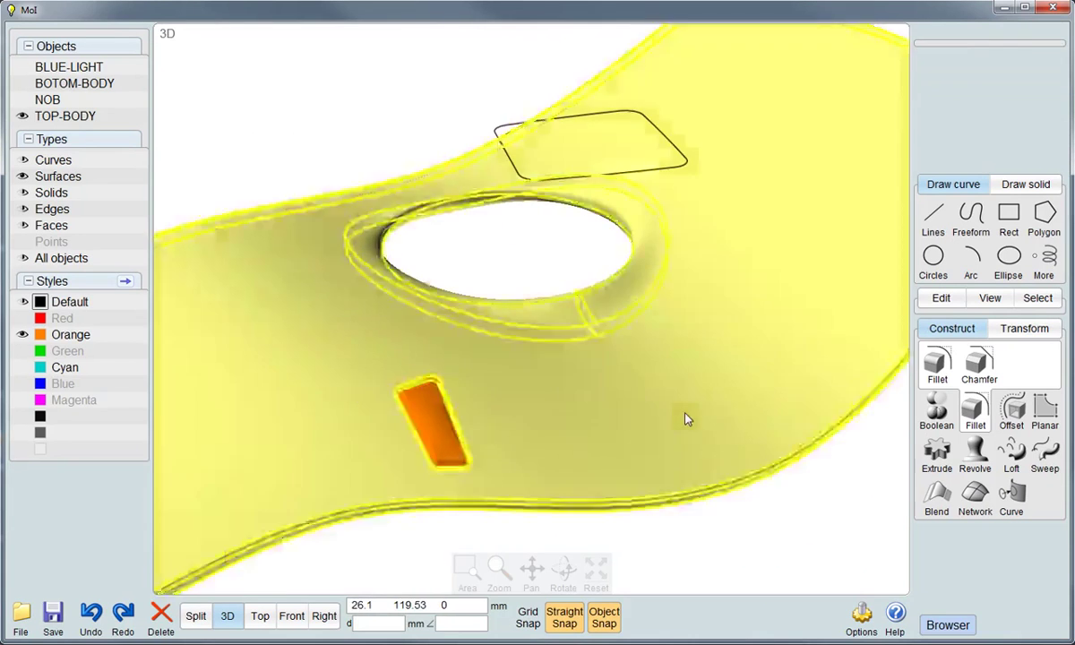
left_click(942, 298)
left_click(1014, 332)
left_click(674, 176)
right_click(679, 224)
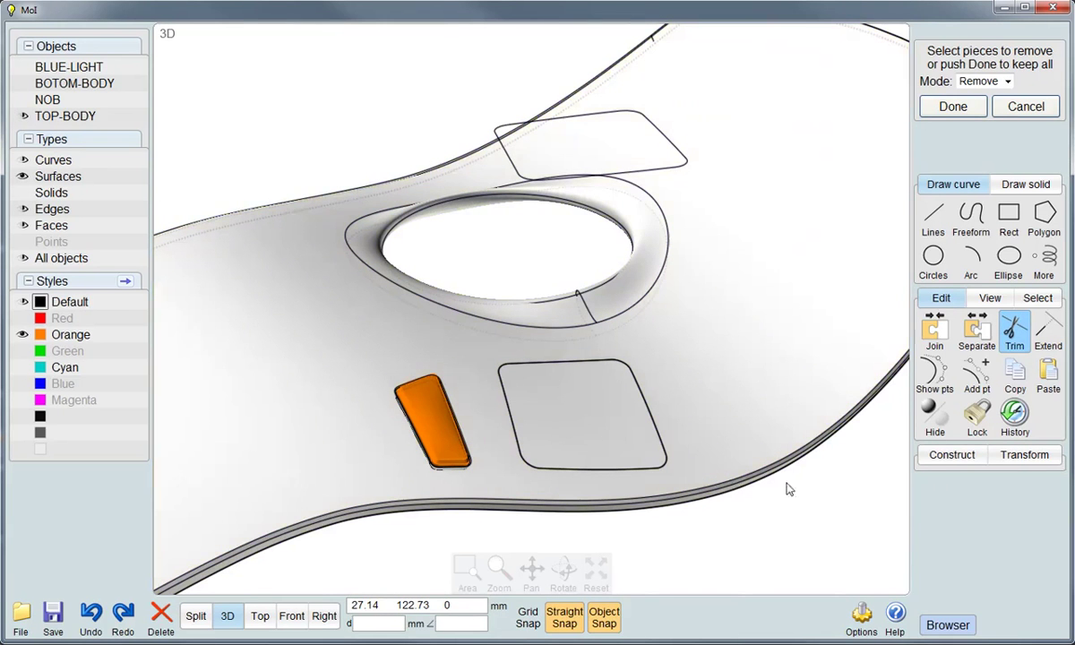
left_click(655, 173)
left_click(161, 611)
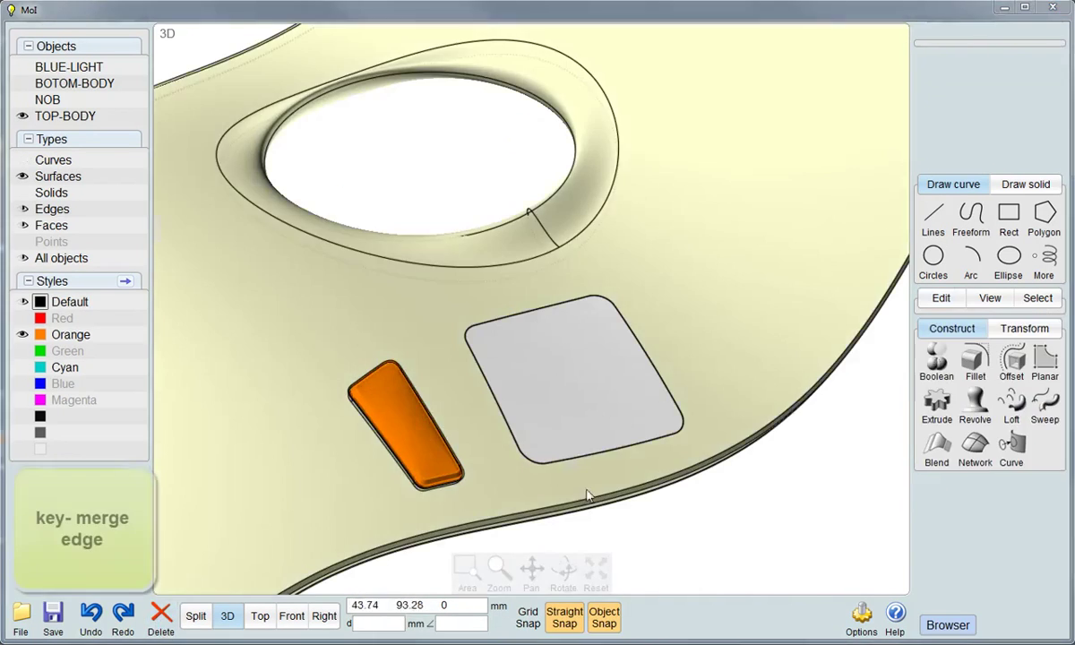
Fill the pad's border edges with a planar surface using Planar (p)
left_click(544, 422)
left_click(542, 461)
left_click(672, 435)
left_click(643, 363)
left_click(553, 312)
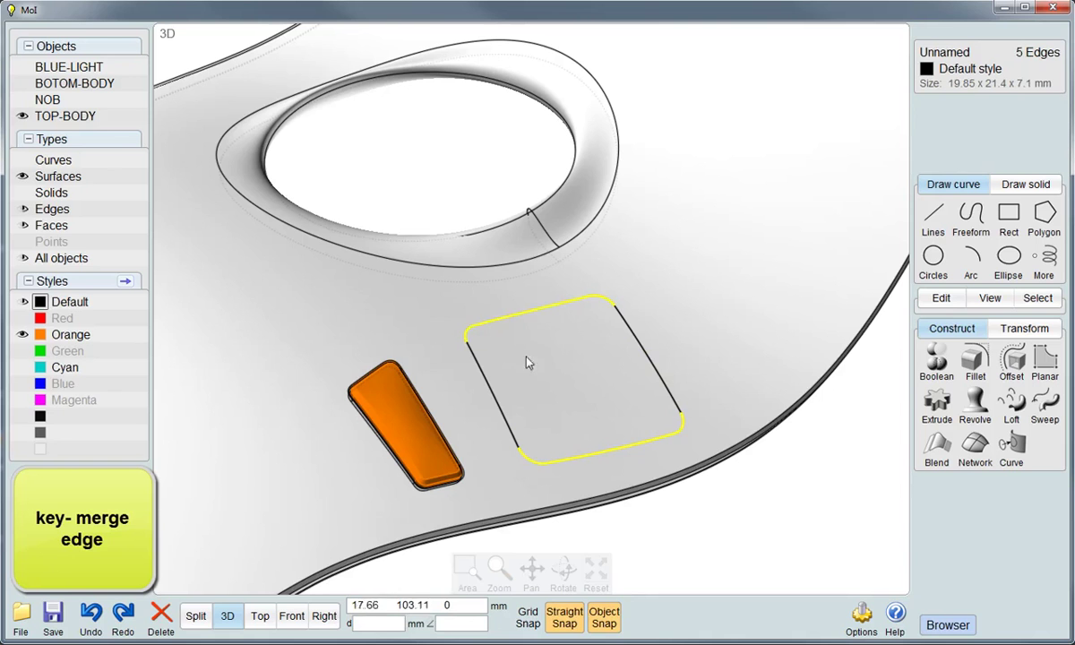
left_click(498, 537)
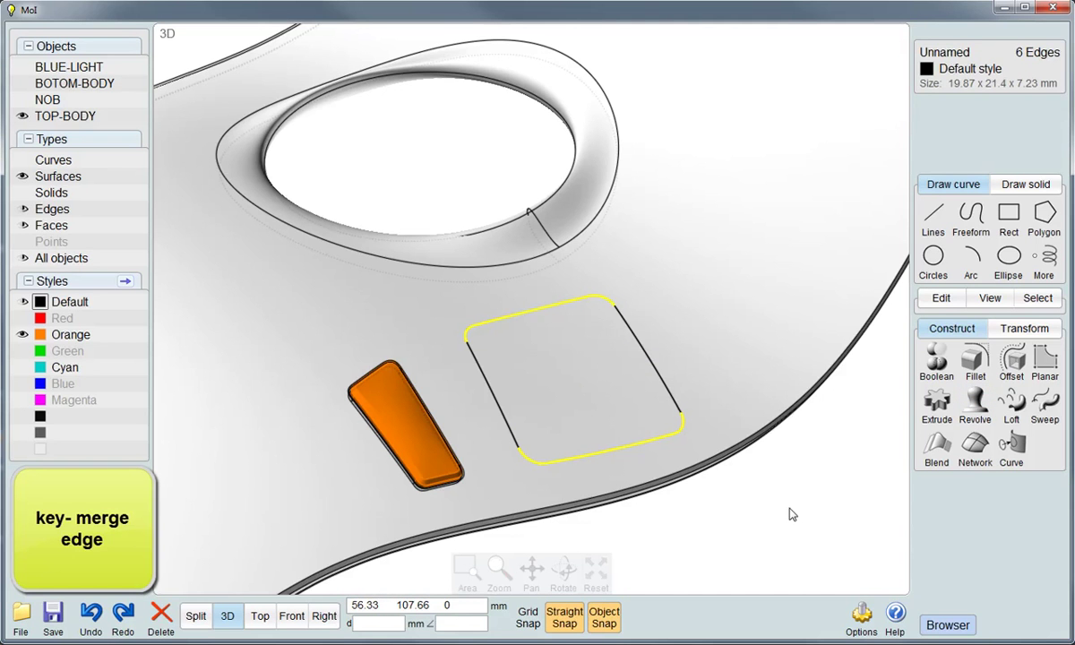
key("p")
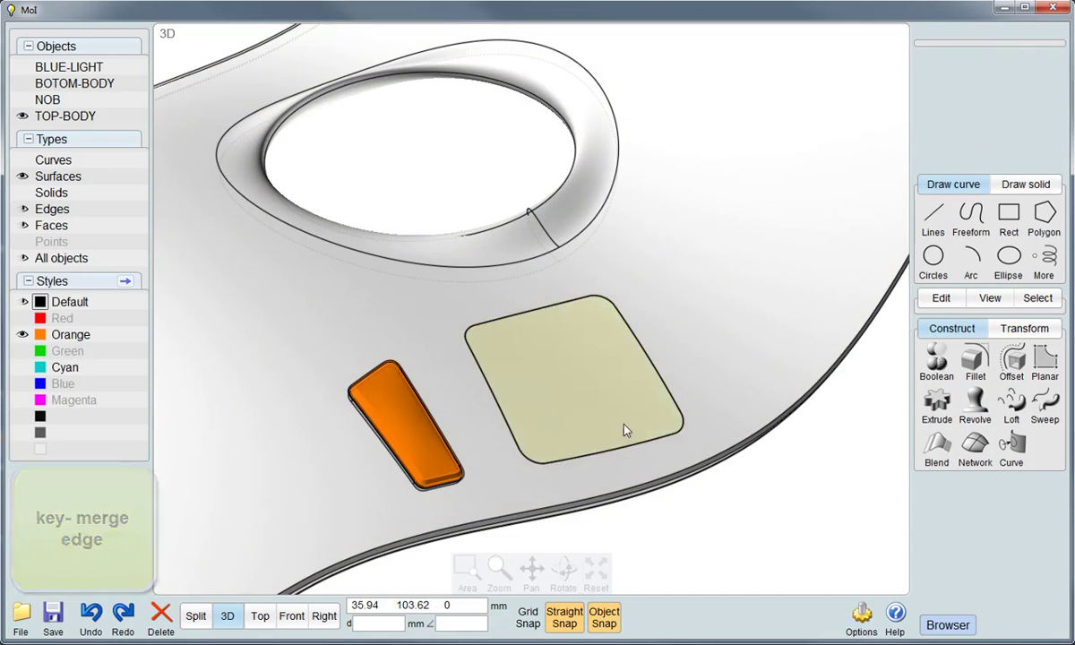
left_click(624, 427)
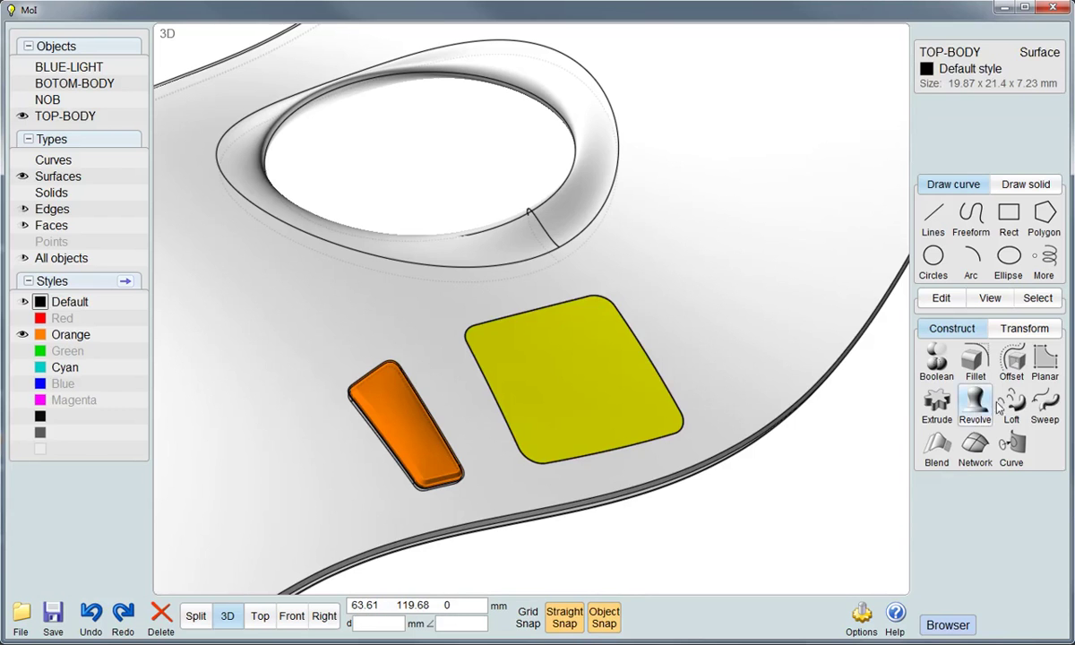
Thicken the pad surface into a 1.4 mm shell
left_click(1011, 358)
left_click(976, 359)
right_click_drag(813, 488, 758, 399)
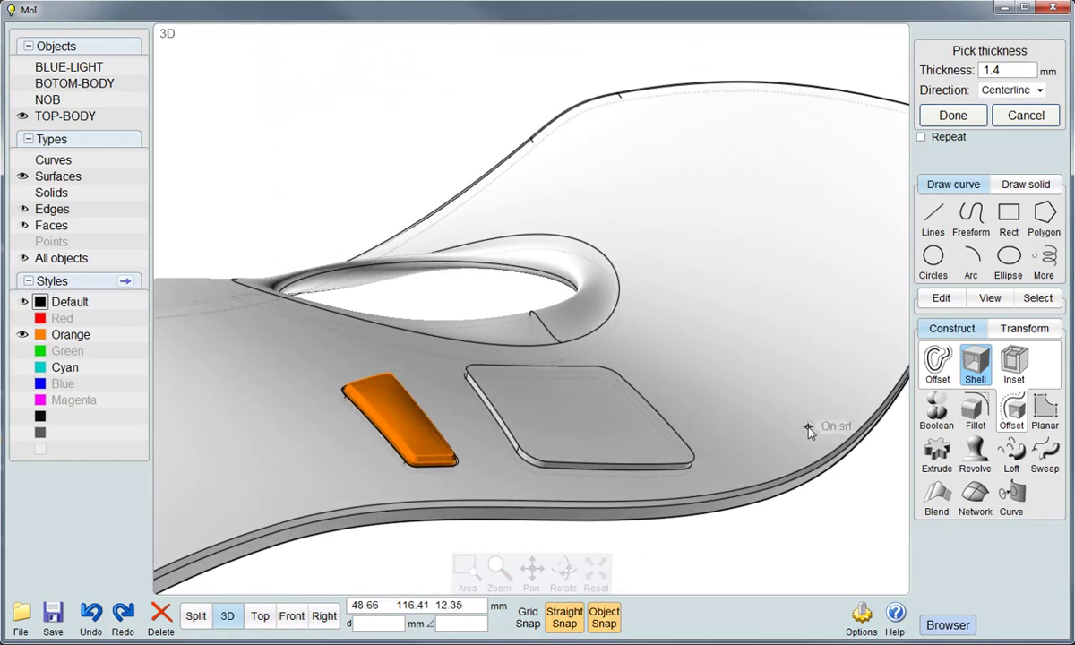
left_click(967, 119)
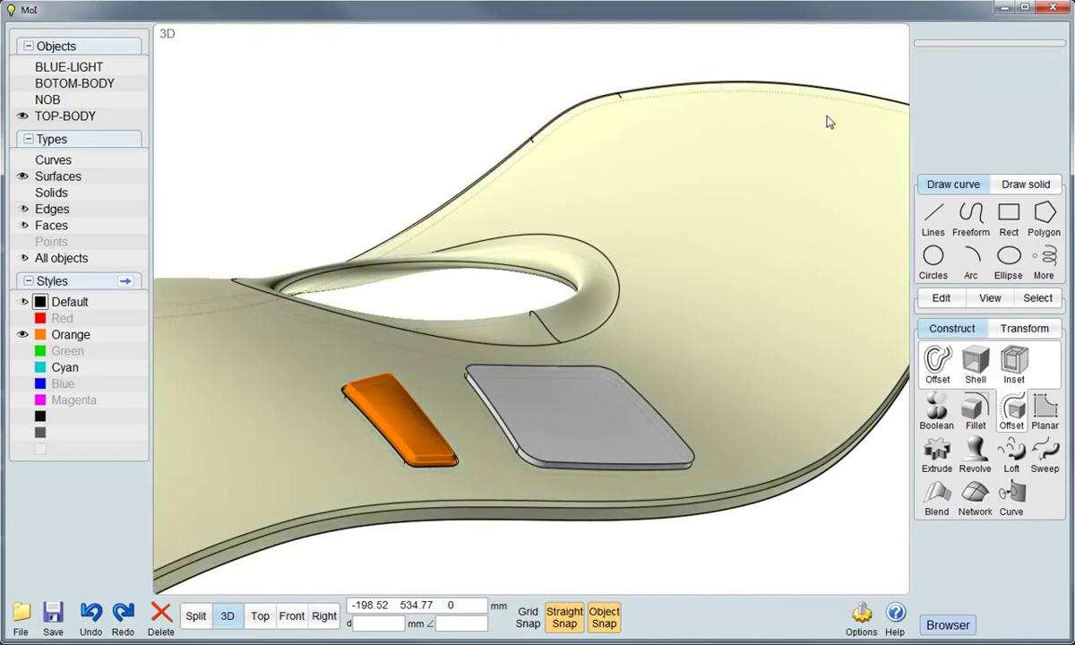
Chamfer the edges of the pad's top face by 0.4 mm
left_click(577, 450)
left_click(663, 425)
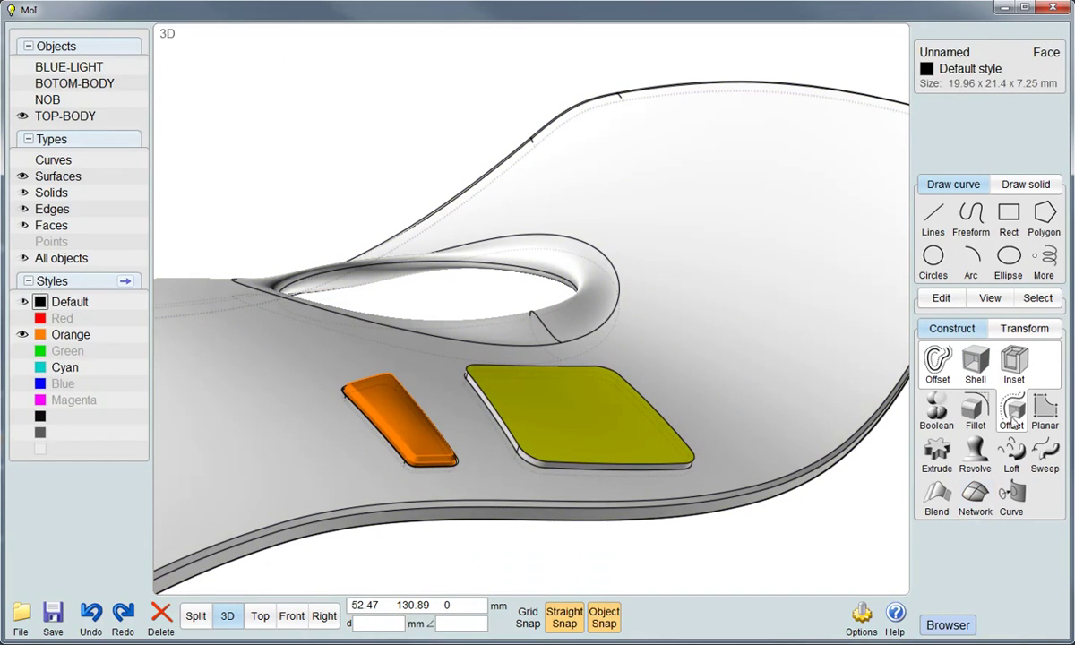
left_click(974, 413)
left_click(978, 363)
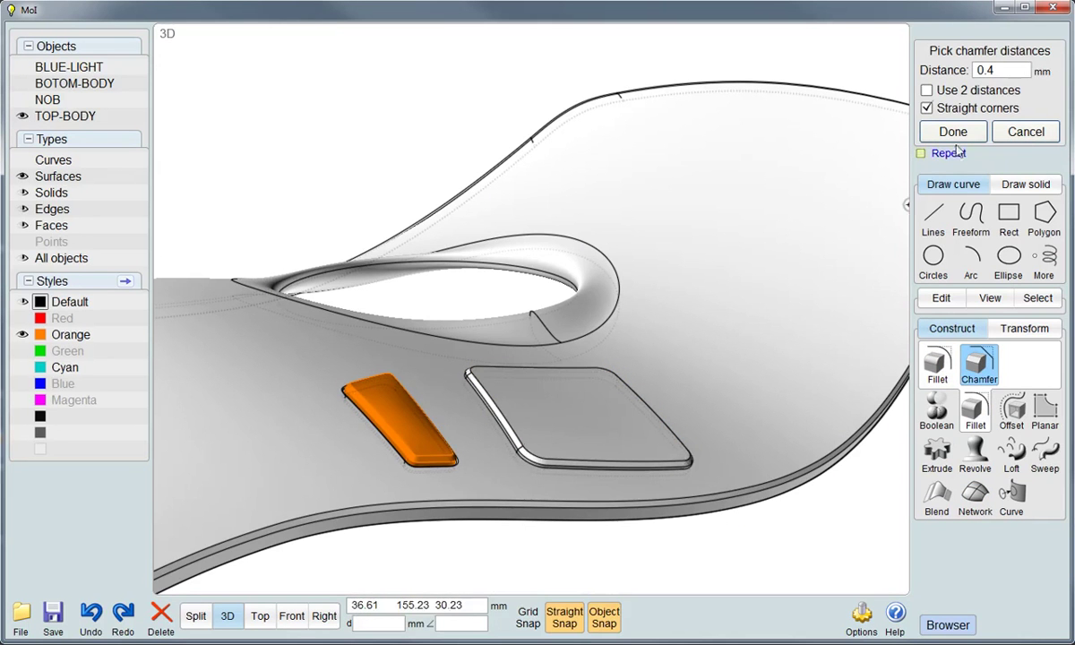
left_click(936, 132)
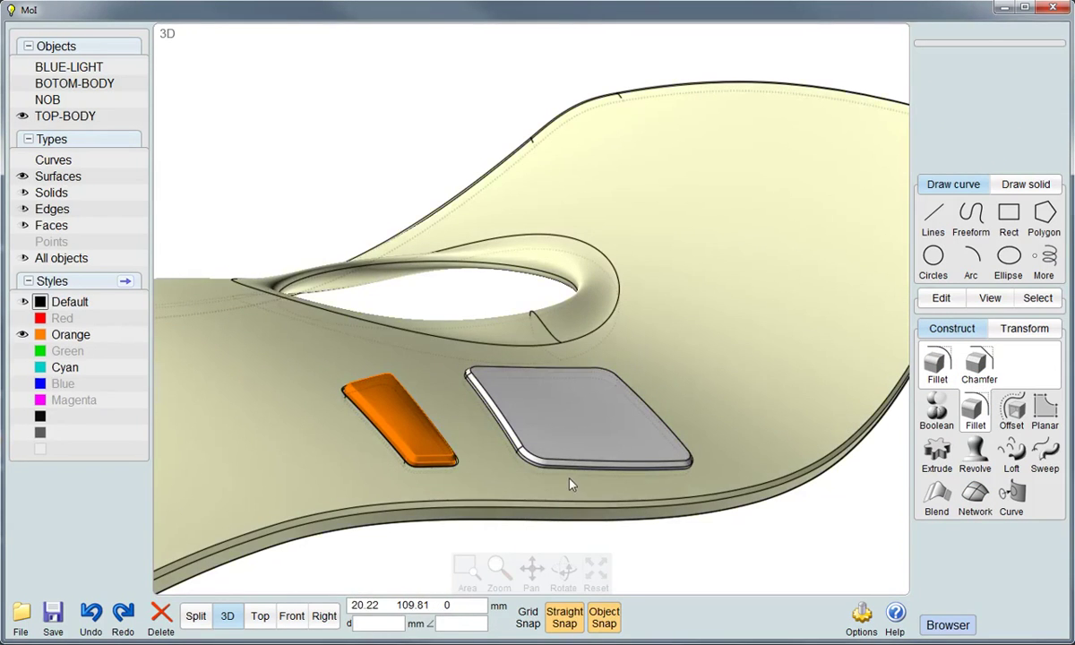
scroll(569, 484, "up", 2)
scroll(529, 453, "up", 2)
Delete the leftover pad outline edges
left_click(504, 418)
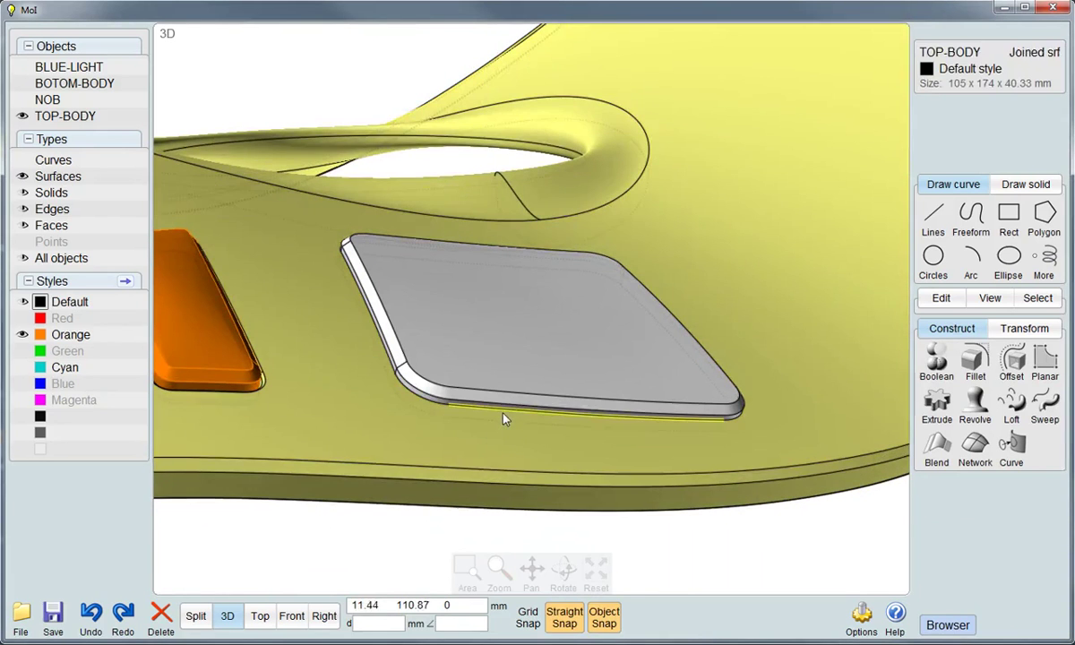
left_click(504, 419)
left_click(376, 465)
double_click(448, 402)
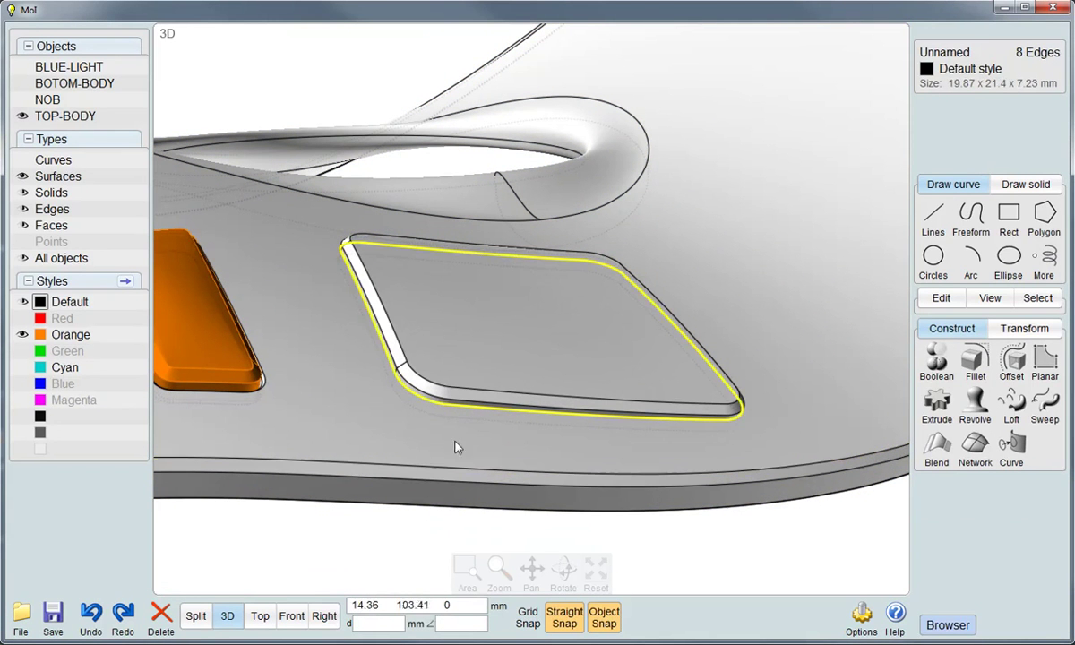
left_click(164, 618)
Subtract a 0.1 mm outward offset of the pad from the top body
left_click(508, 384)
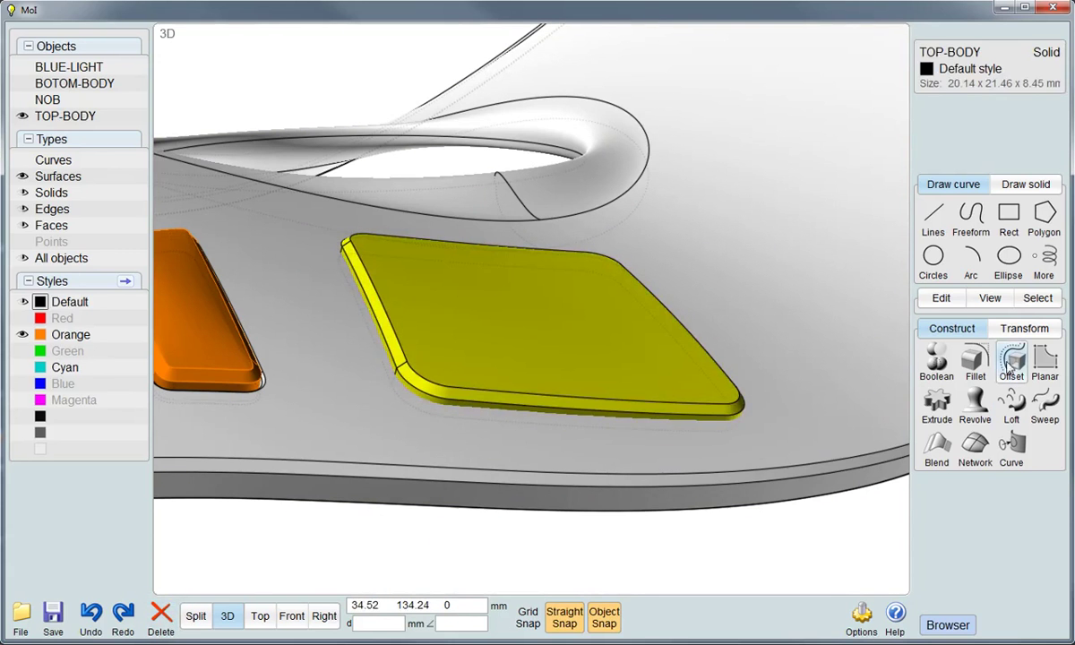
left_click(1005, 383)
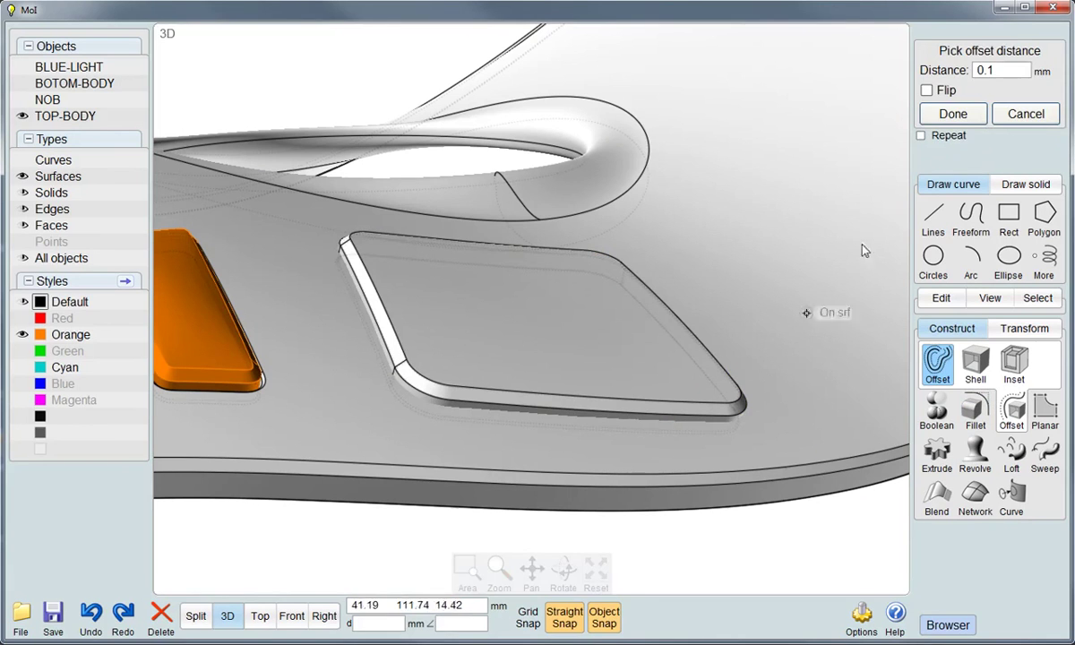
left_click(955, 116)
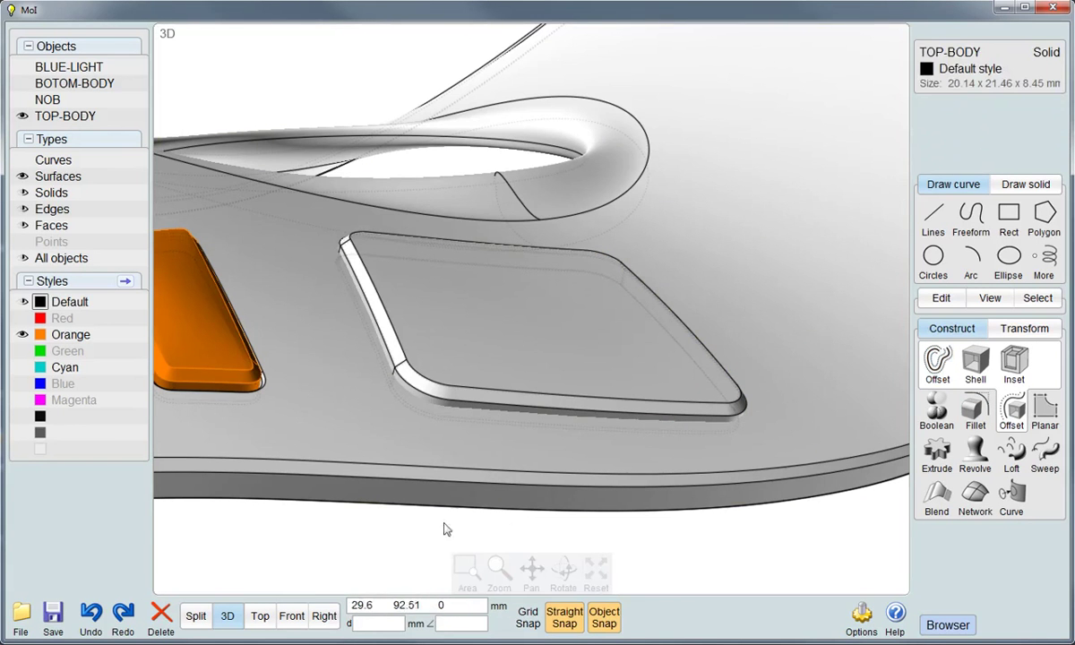
left_click(435, 411)
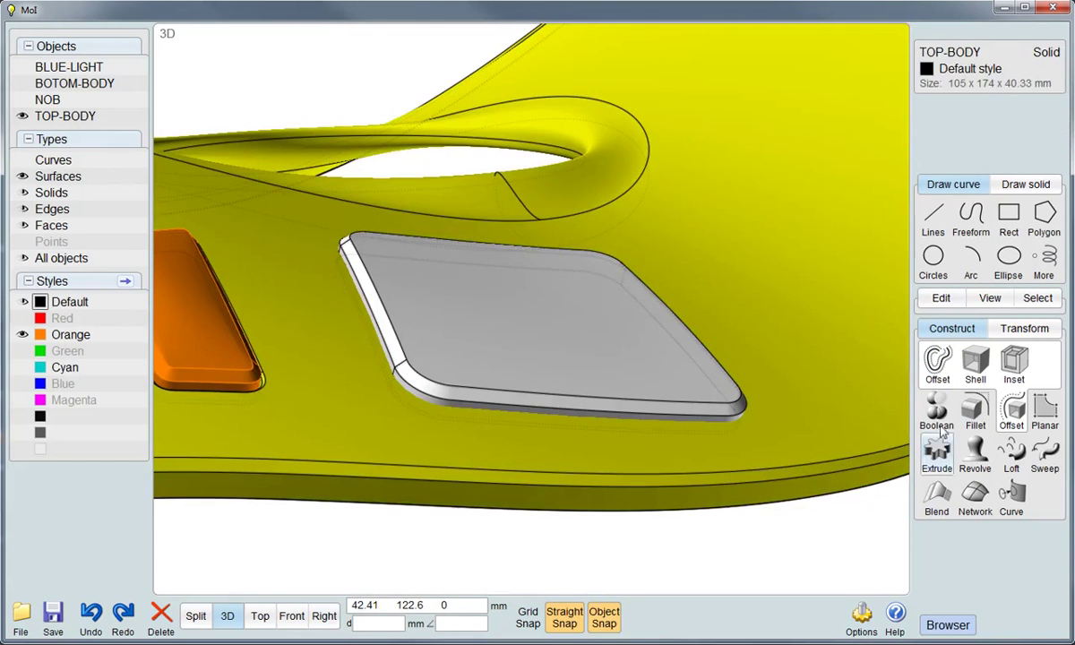
left_click(939, 421)
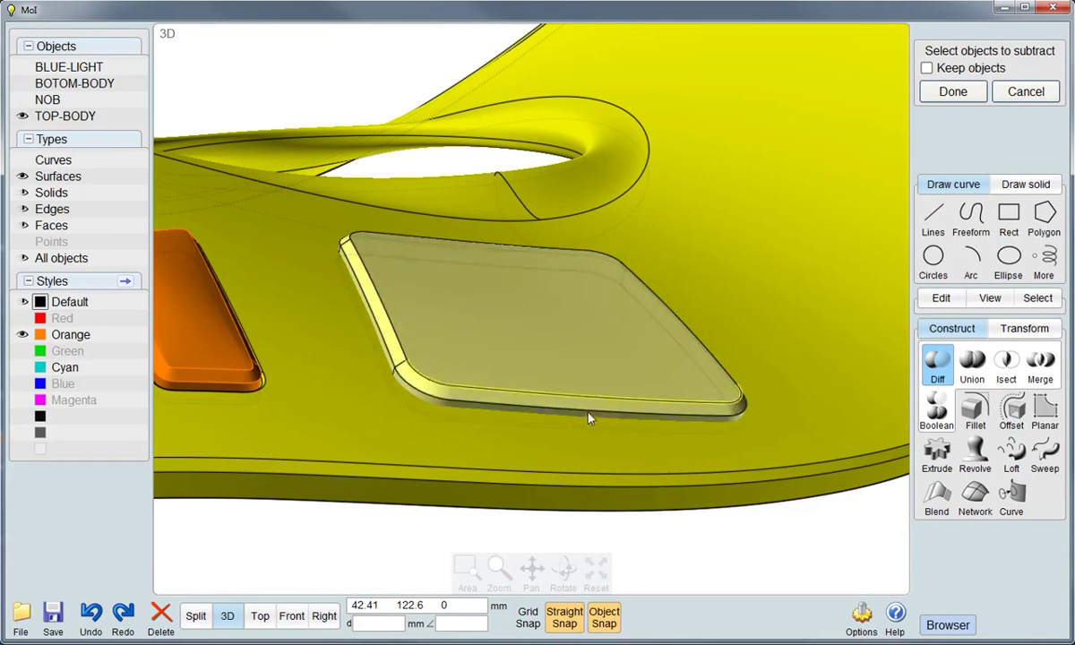
right_click(568, 434)
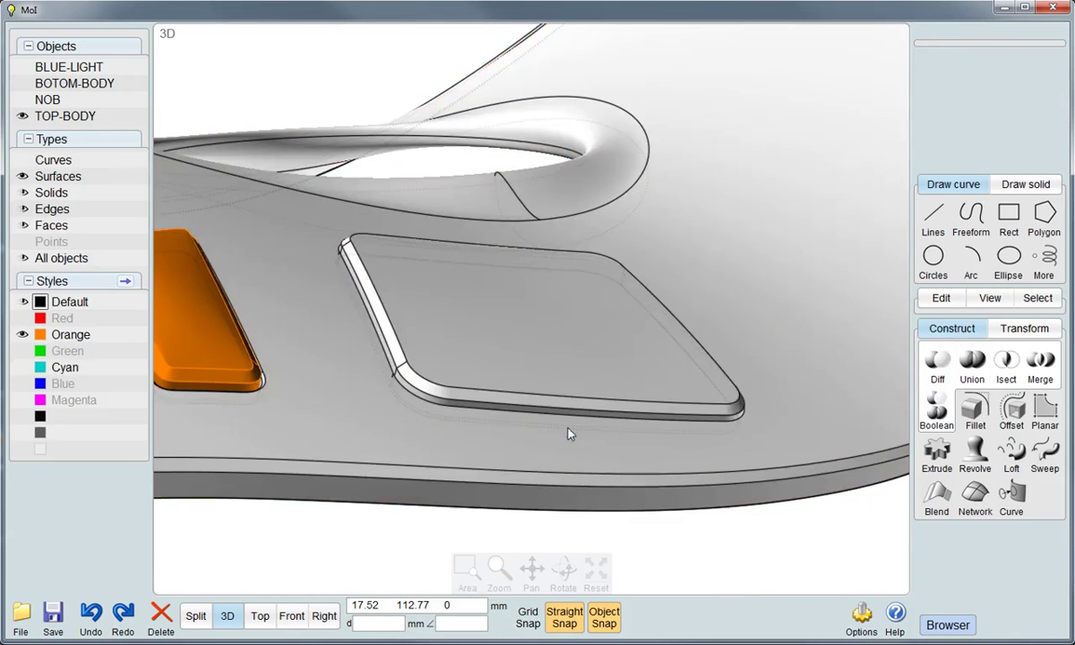
right_click_drag(568, 434, 432, 448)
Loop-select the recess rim around the pad and chamfer it by 0.1 mm
left_click(456, 433)
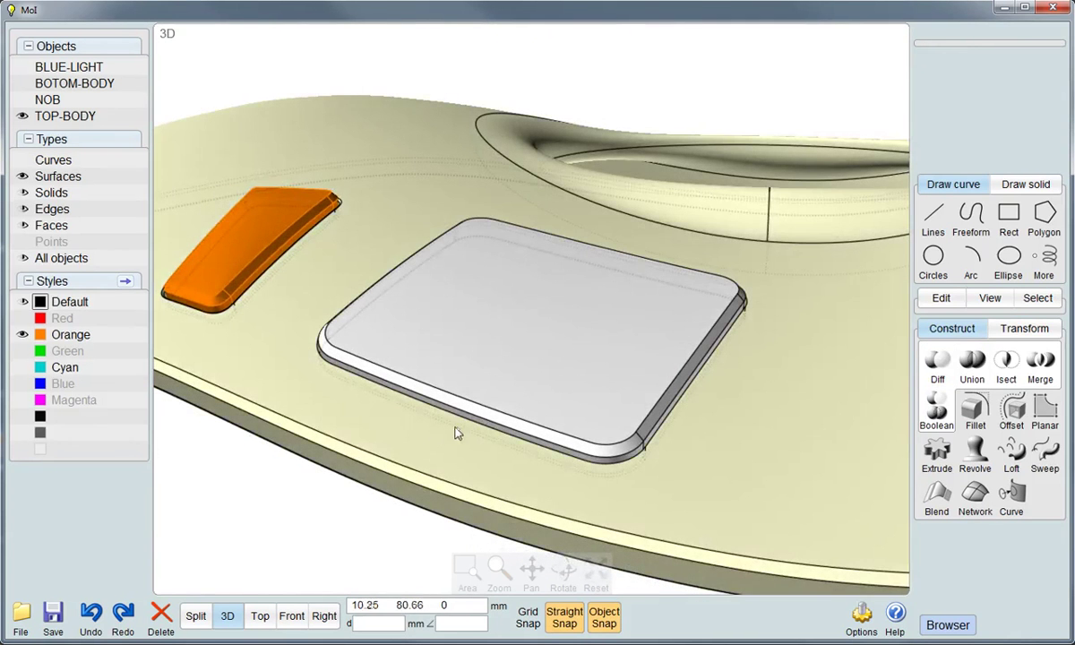
left_click(515, 458)
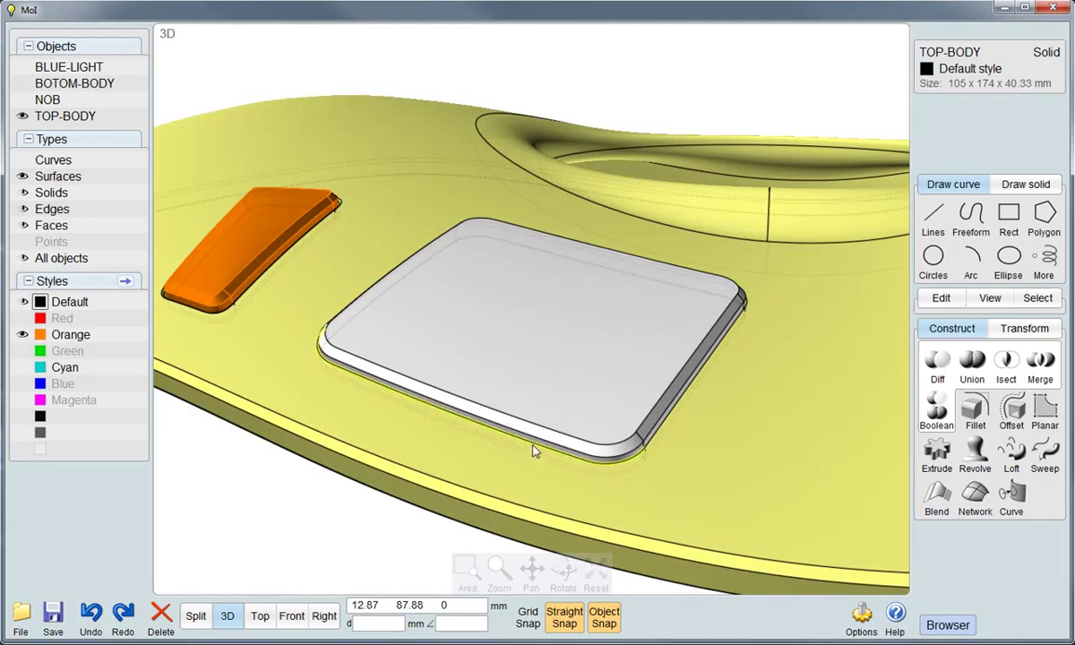
left_click(537, 444)
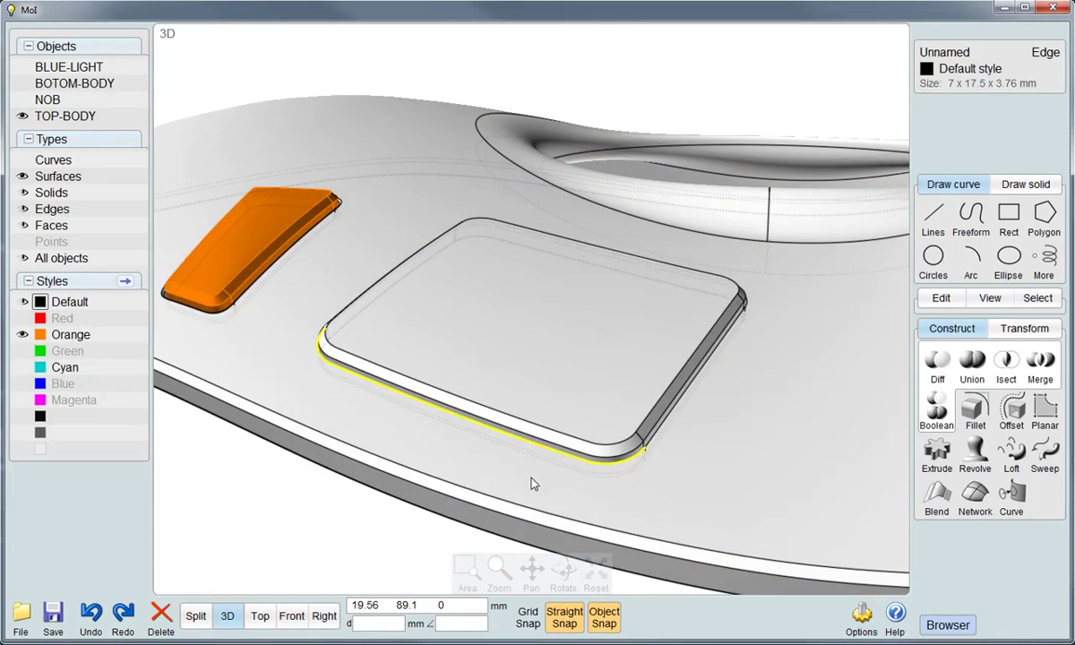
right_click_drag(641, 489, 598, 453)
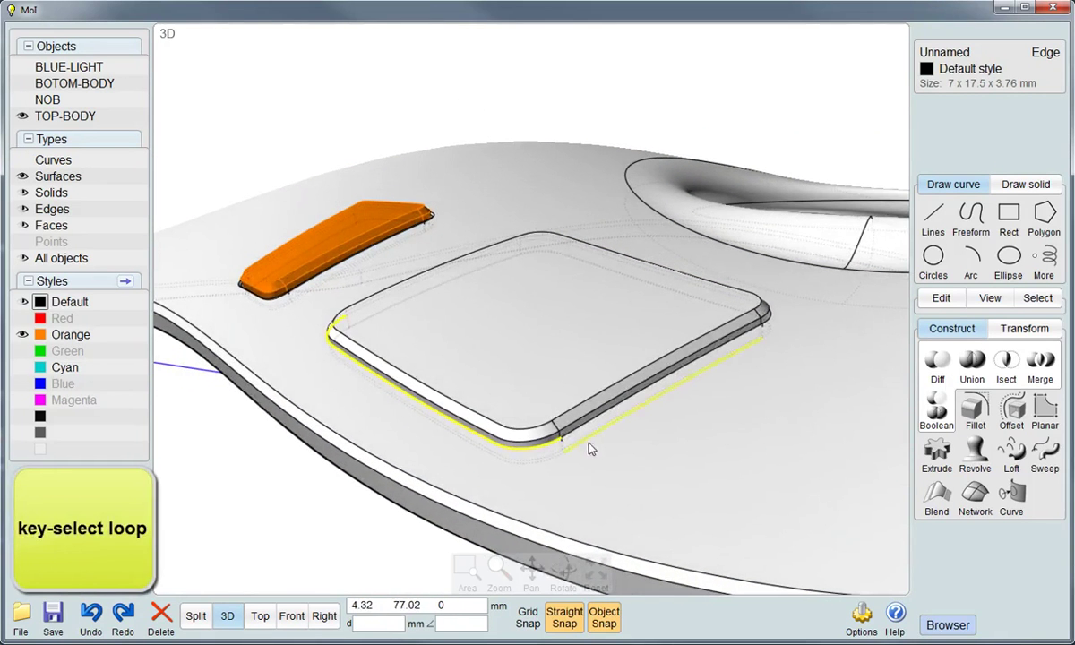
key("l")
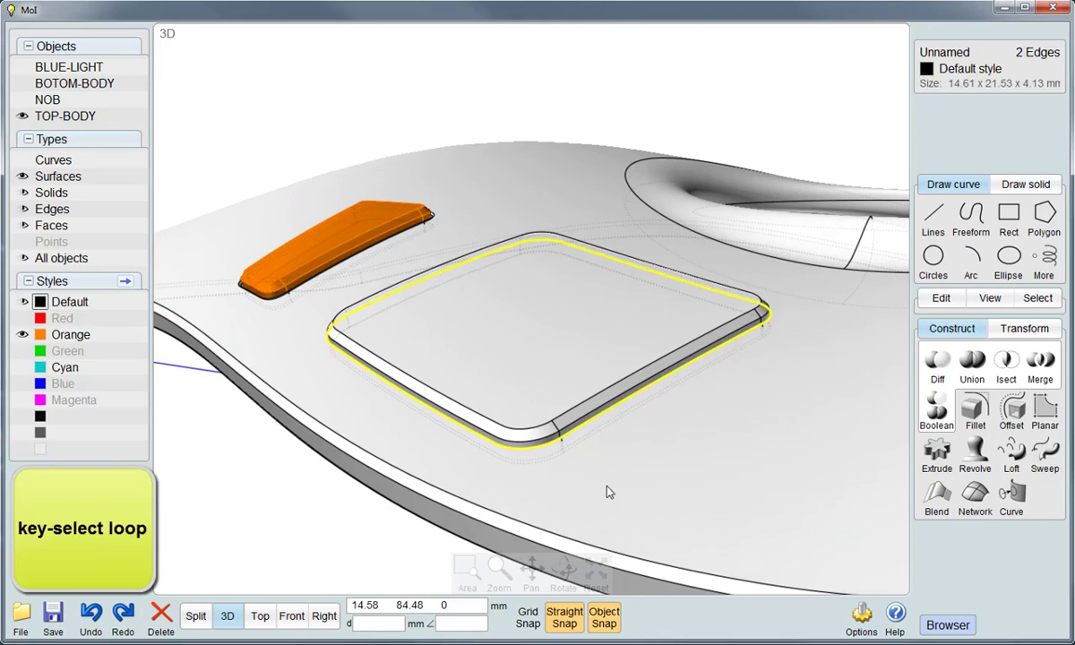
right_click(976, 430)
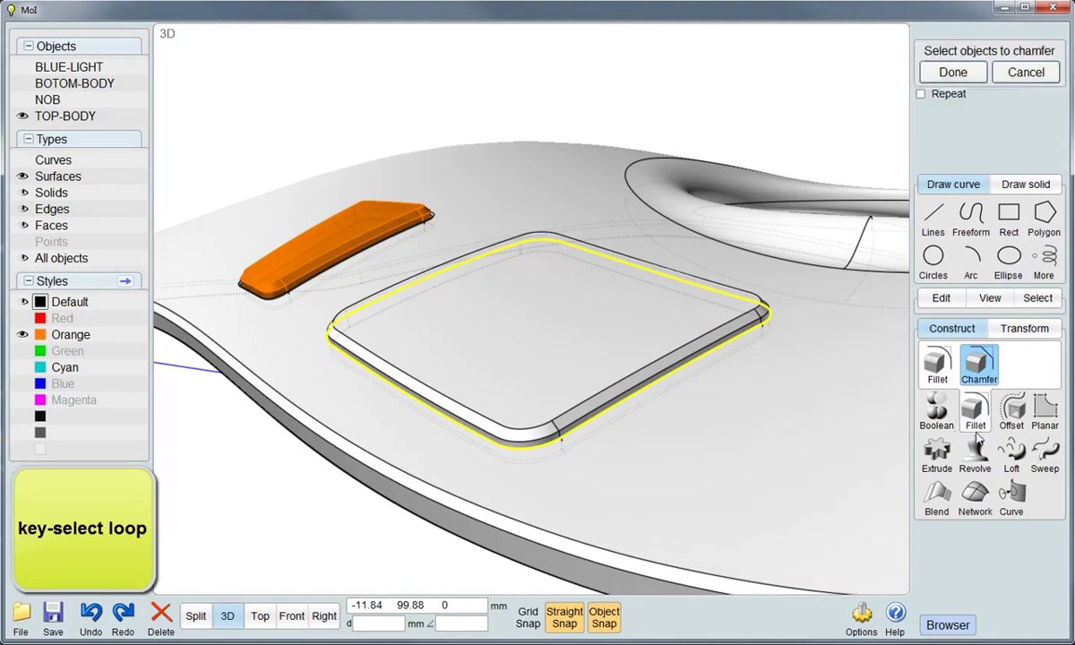
left_click(1002, 70)
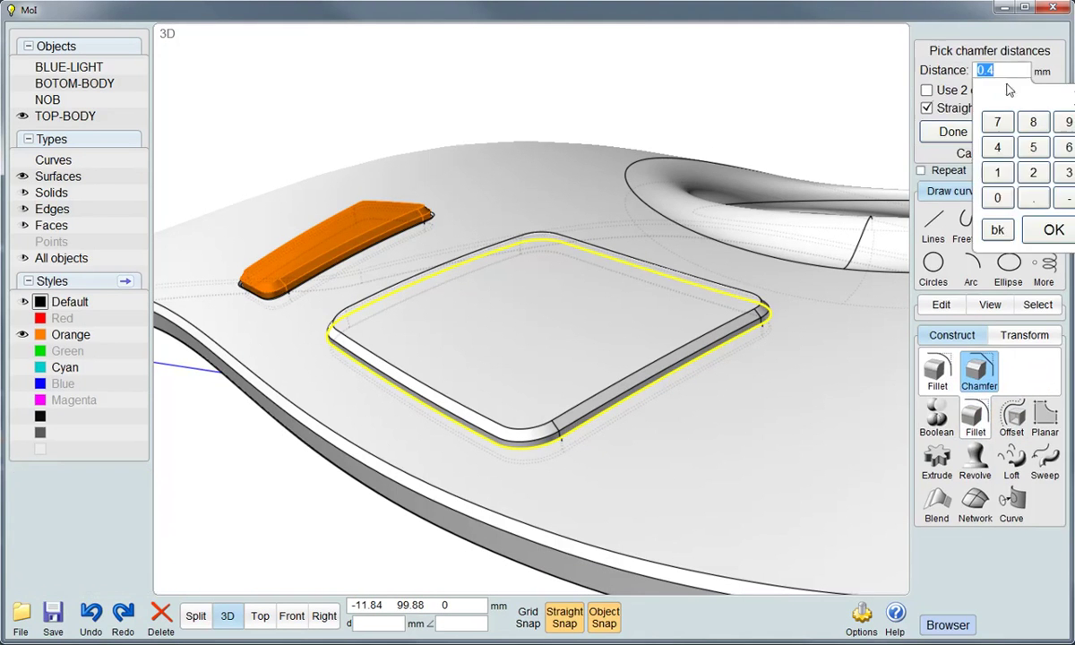
type(".")
left_click(1053, 229)
mouse_move(556, 431)
right_mouse_down()
mouse_move(640, 425)
mouse_move(647, 448)
right_mouse_up()
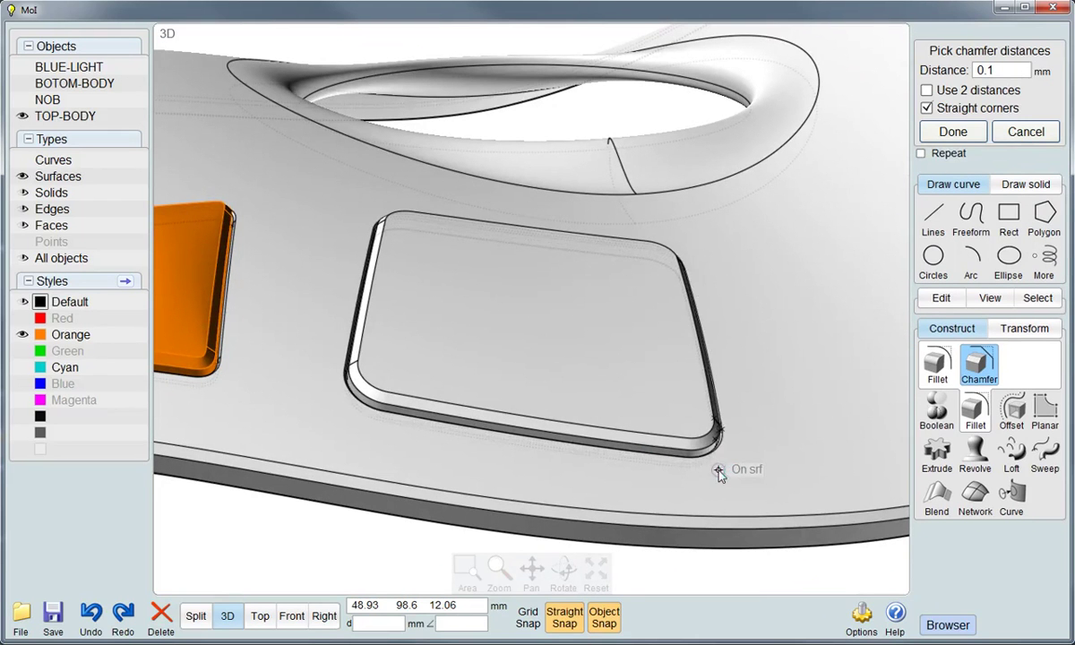
left_click(953, 132)
mouse_move(667, 401)
right_mouse_down()
mouse_move(654, 378)
mouse_move(673, 383)
mouse_move(647, 360)
right_mouse_up()
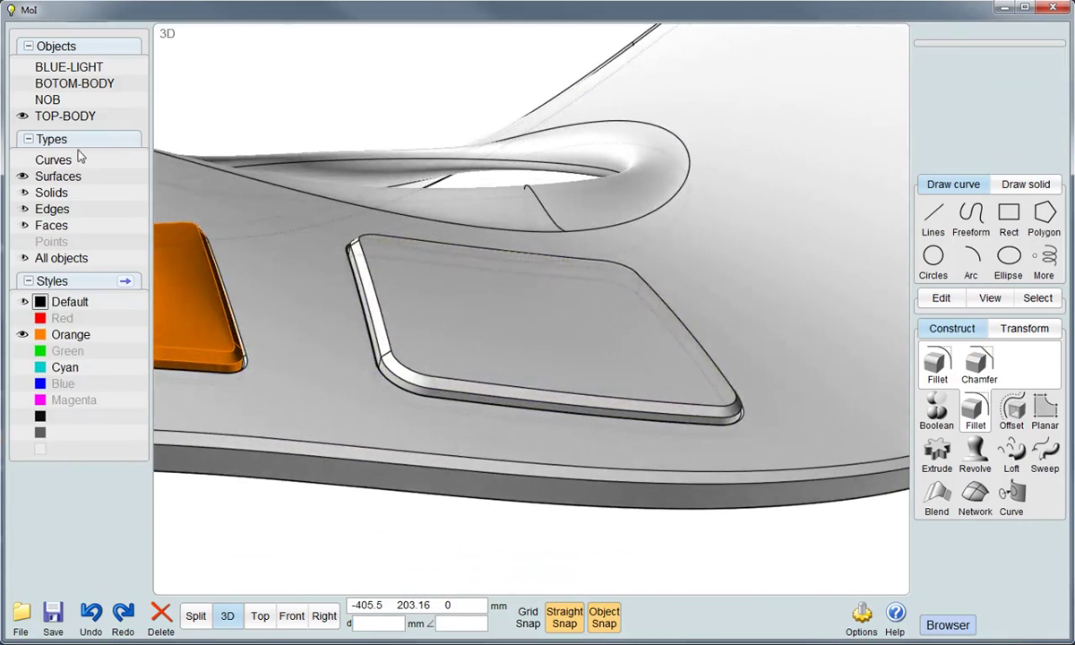
left_click(22, 116)
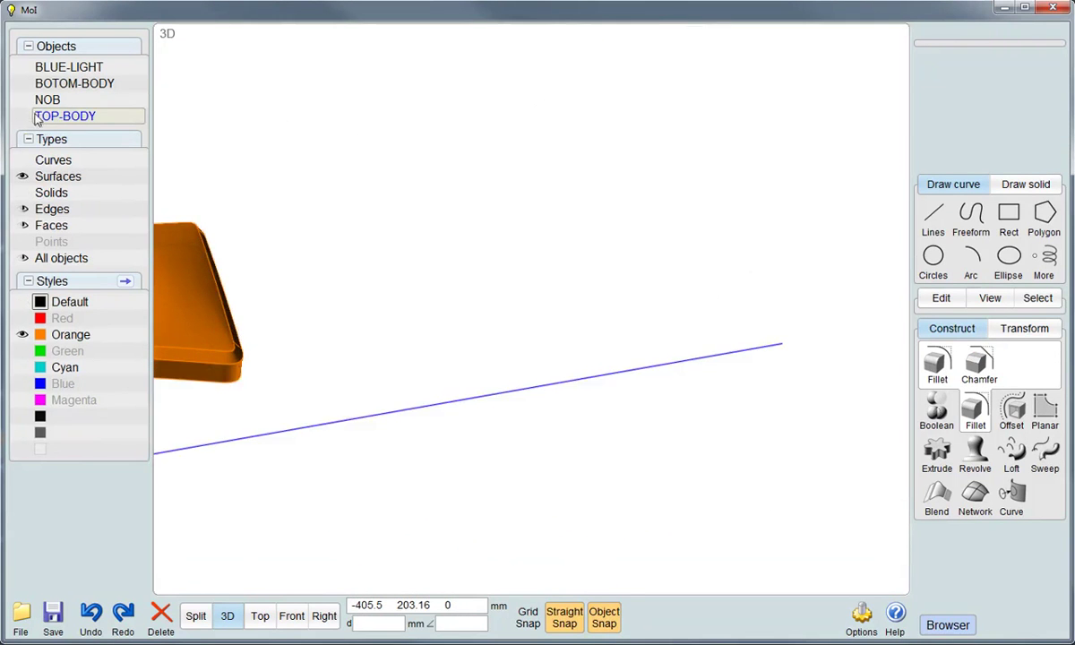
left_click(22, 115)
left_click(410, 270)
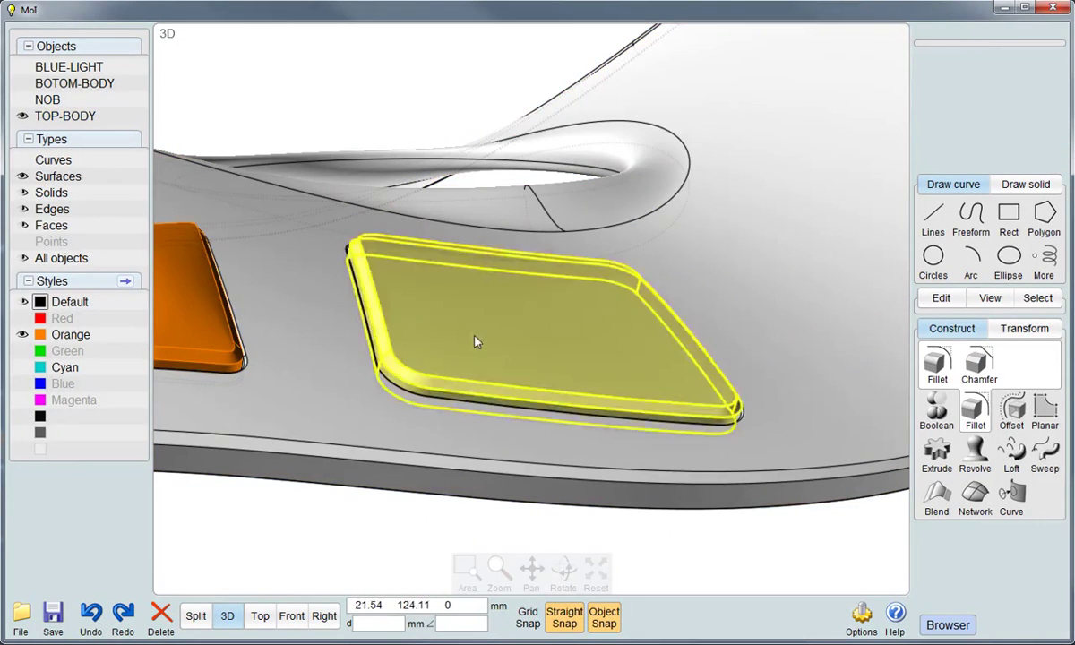
left_click(195, 301)
left_click(939, 52)
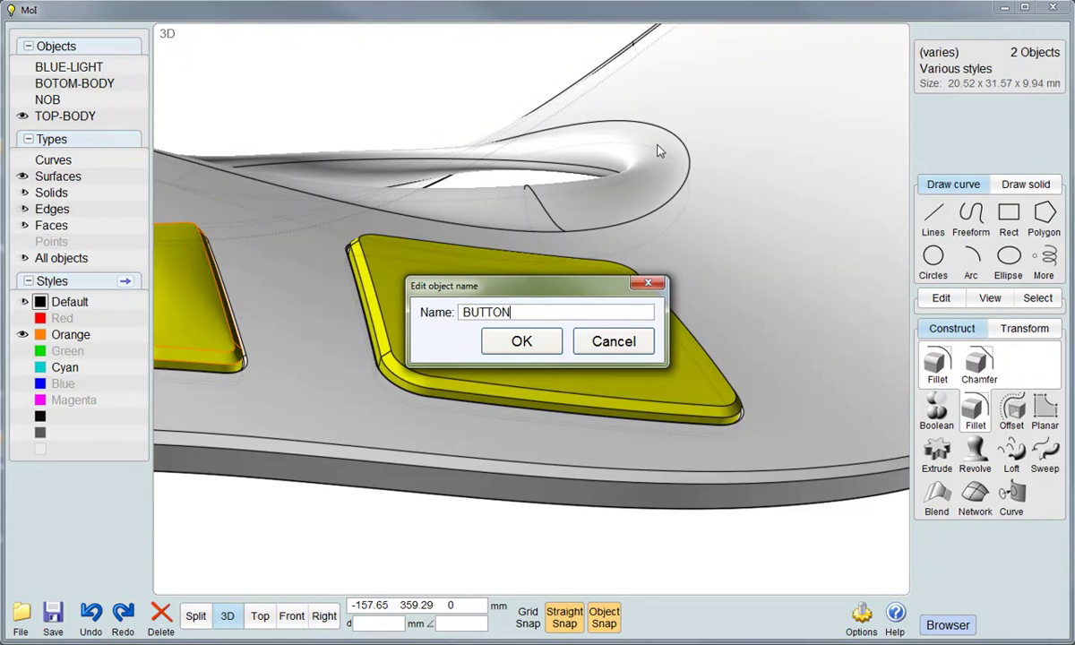
left_click(523, 342)
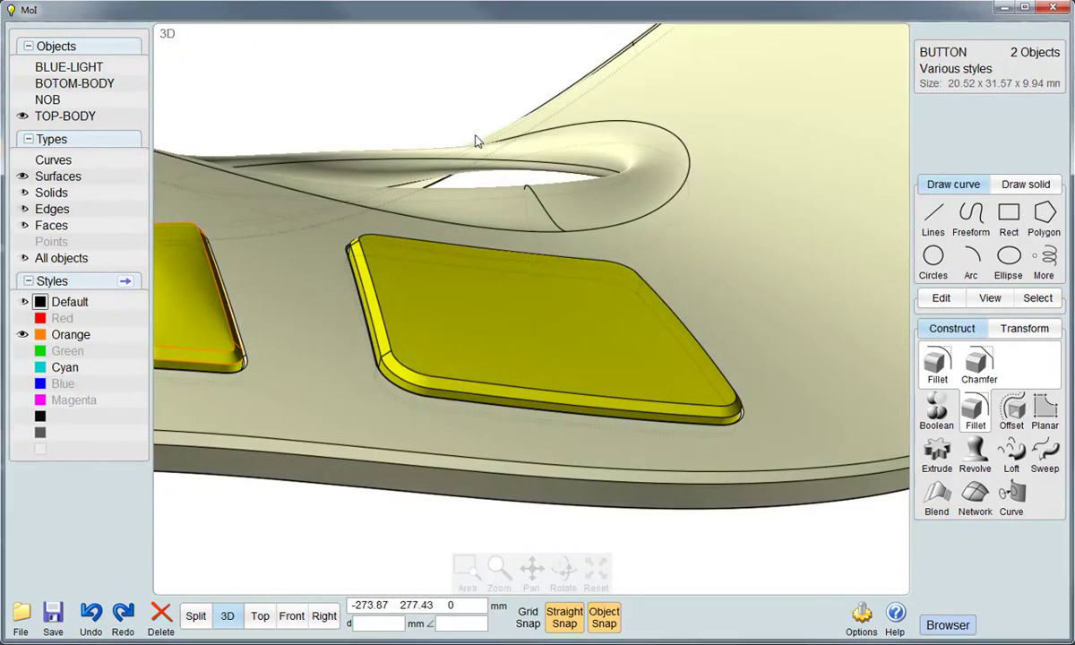
left_click(425, 89)
left_click(23, 132)
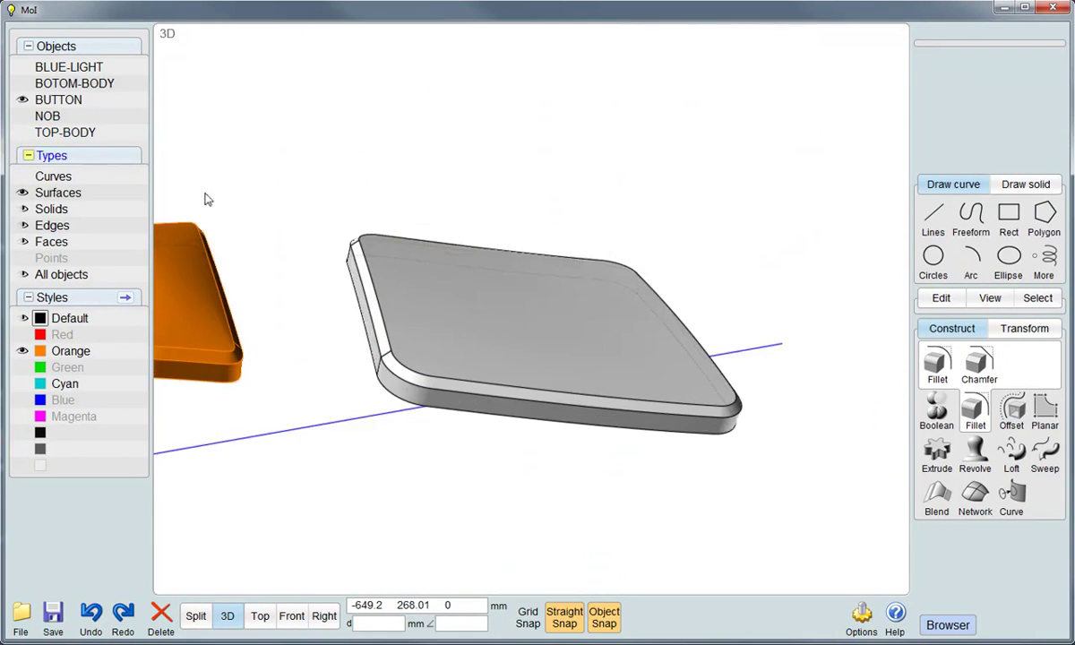
right_click_drag(420, 360, 437, 367)
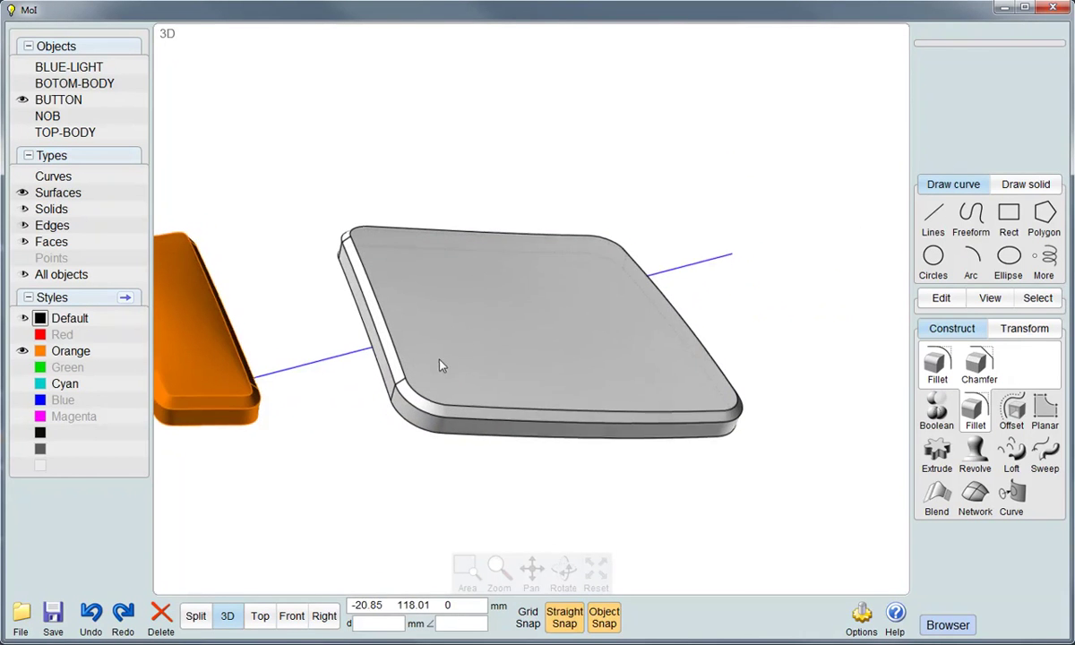
left_click(495, 360)
left_click(497, 360)
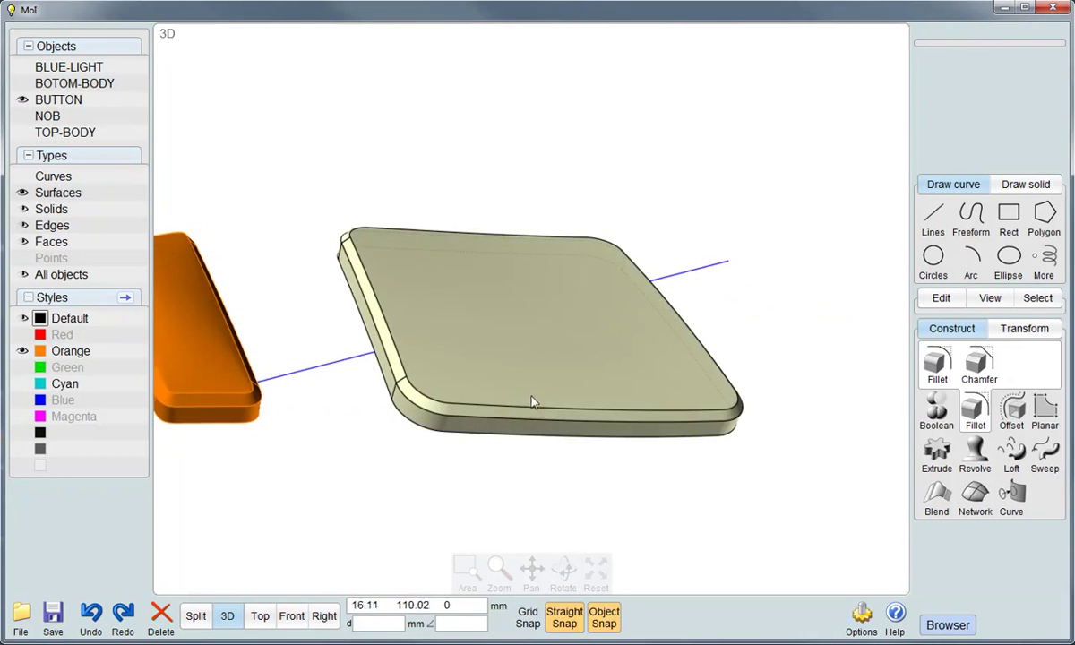
right_click_drag(530, 399, 526, 386)
left_click(538, 370)
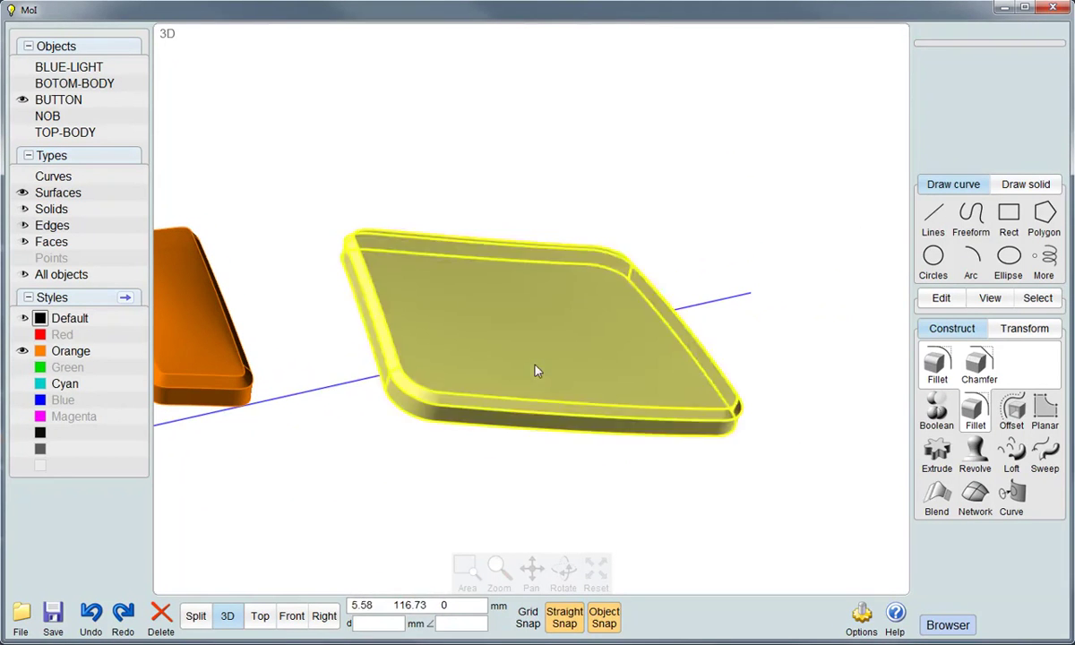
left_click(538, 369)
left_click(626, 510)
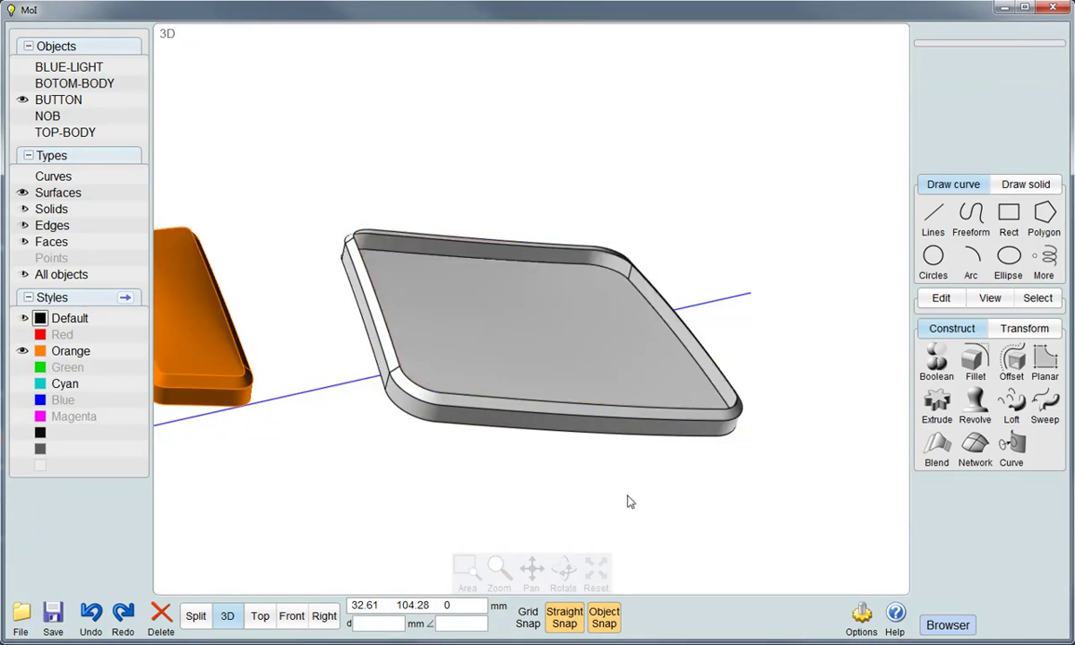
right_click_drag(627, 504, 417, 330)
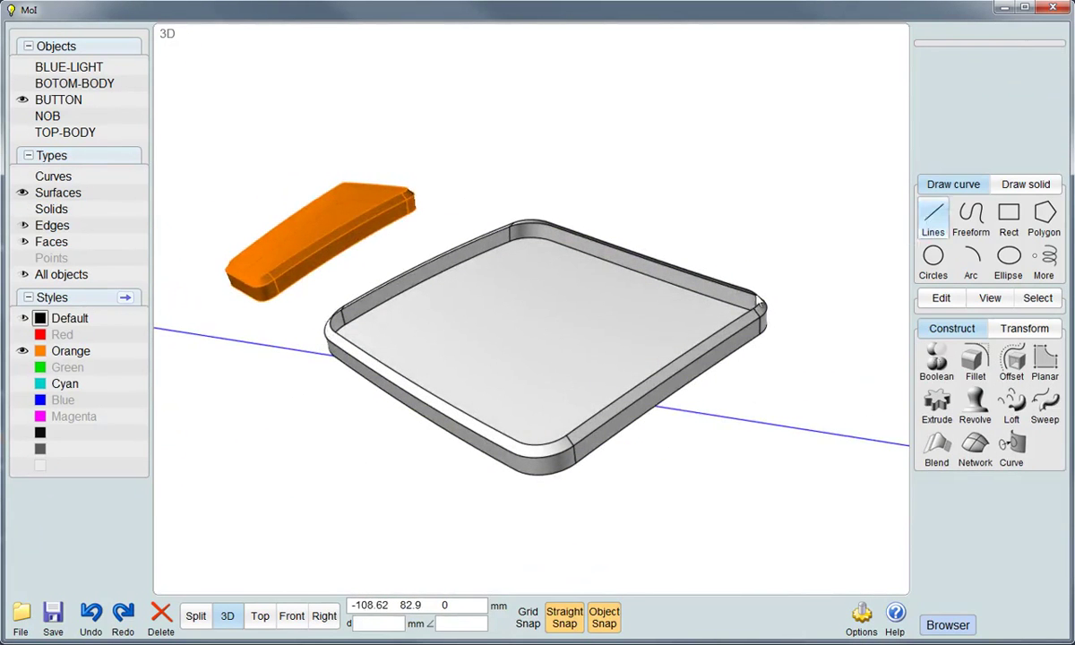
Draw a straight polyline across the tray from one side rim to the other
left_click(932, 215)
left_click(976, 220)
mouse_move(473, 360)
right_mouse_down()
mouse_move(676, 402)
mouse_move(636, 432)
right_mouse_up()
left_click(556, 354)
left_click(385, 310)
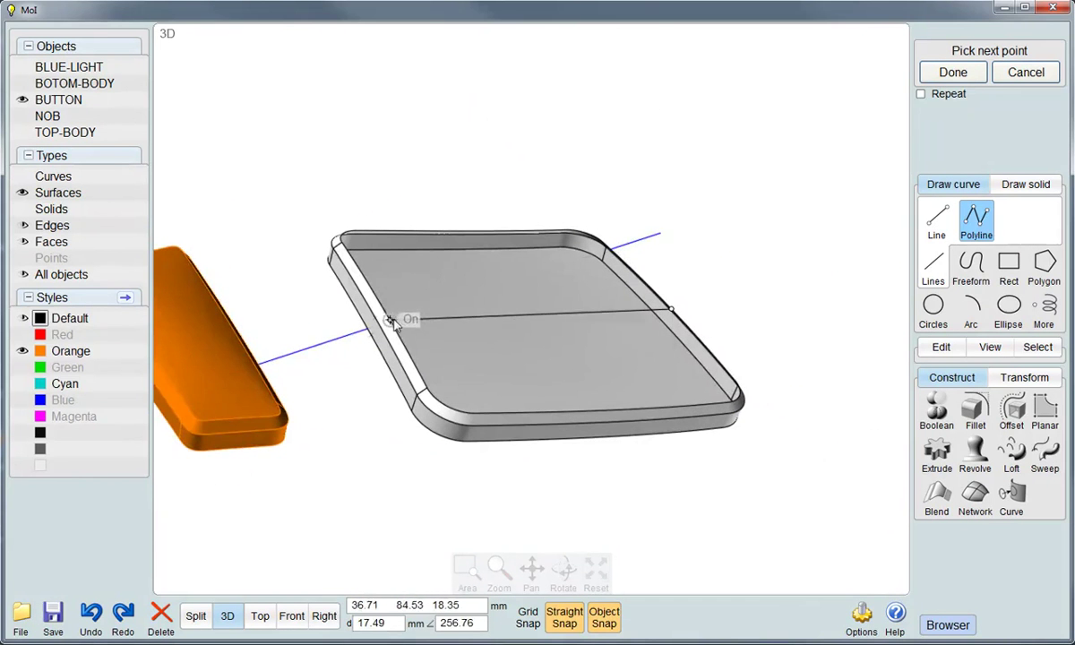
right_click(448, 349)
right_click_drag(491, 372, 607, 360)
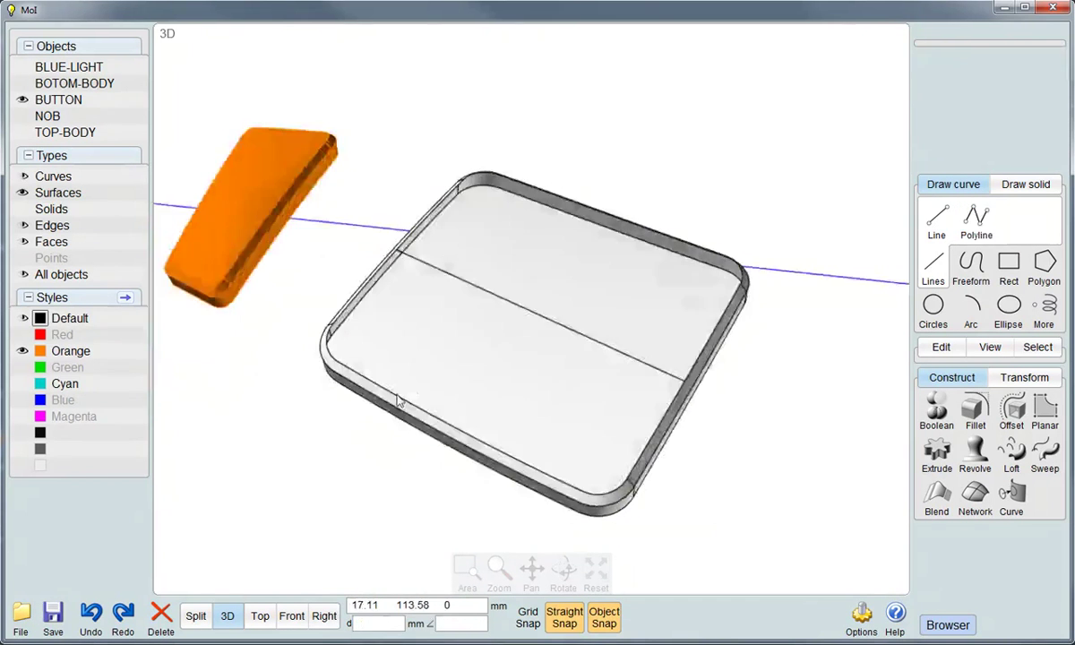
Add a midpoint to the line and drag it upward into an arch
left_click(670, 380)
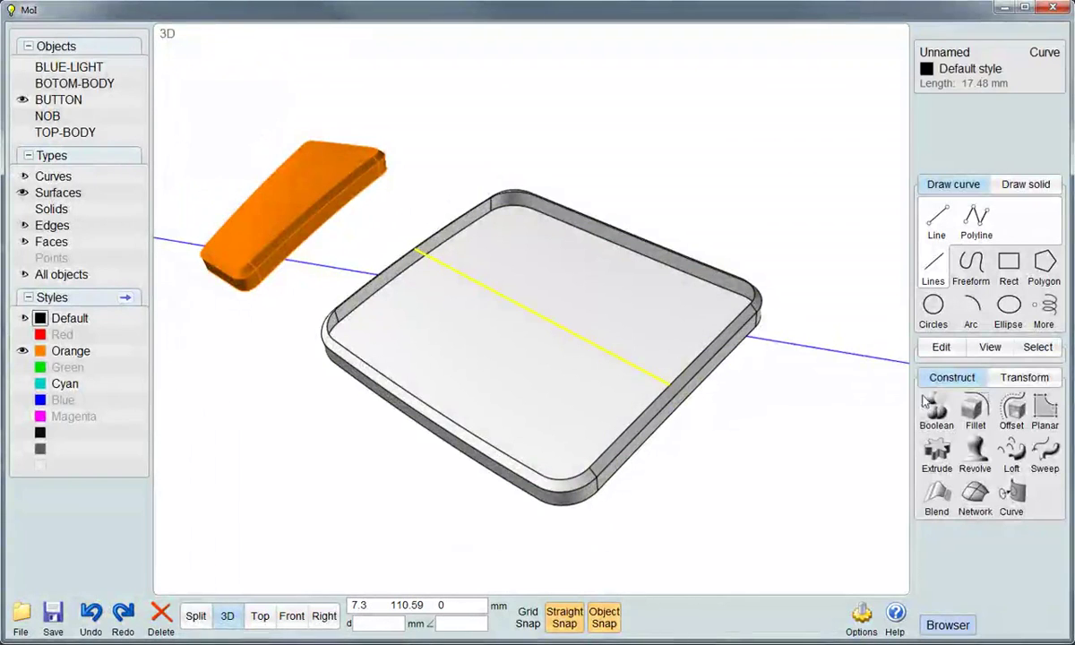
left_click(940, 347)
left_click(976, 374)
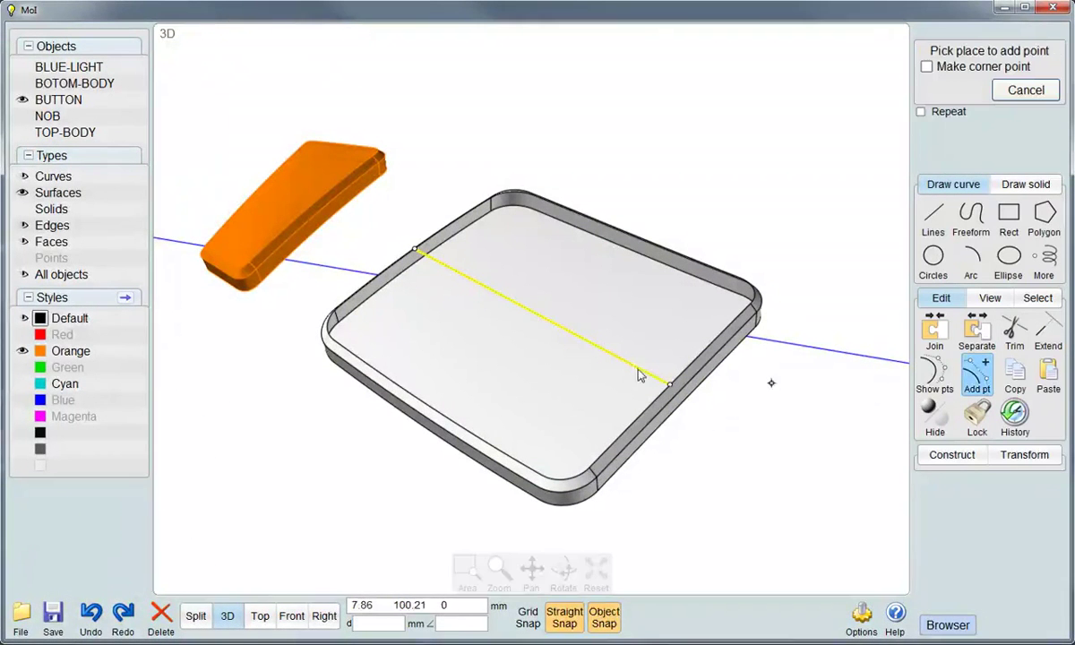
left_click(546, 320)
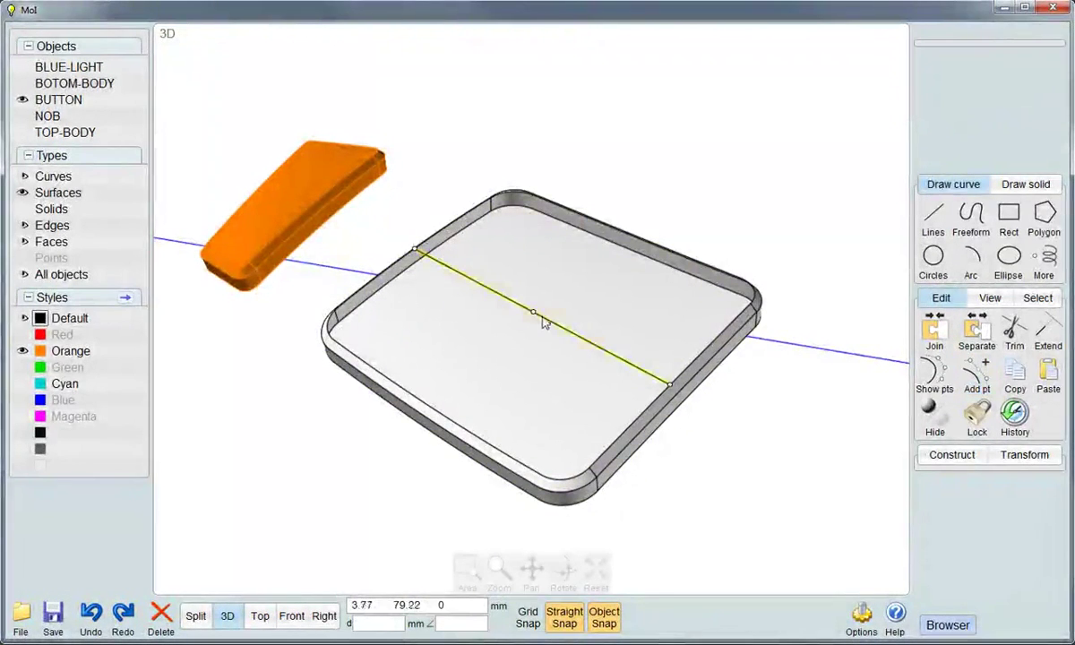
left_click_drag(535, 310, 535, 279)
mouse_move(535, 381)
right_mouse_down()
mouse_move(563, 349)
mouse_move(559, 317)
mouse_move(548, 357)
right_mouse_up()
key("Escape")
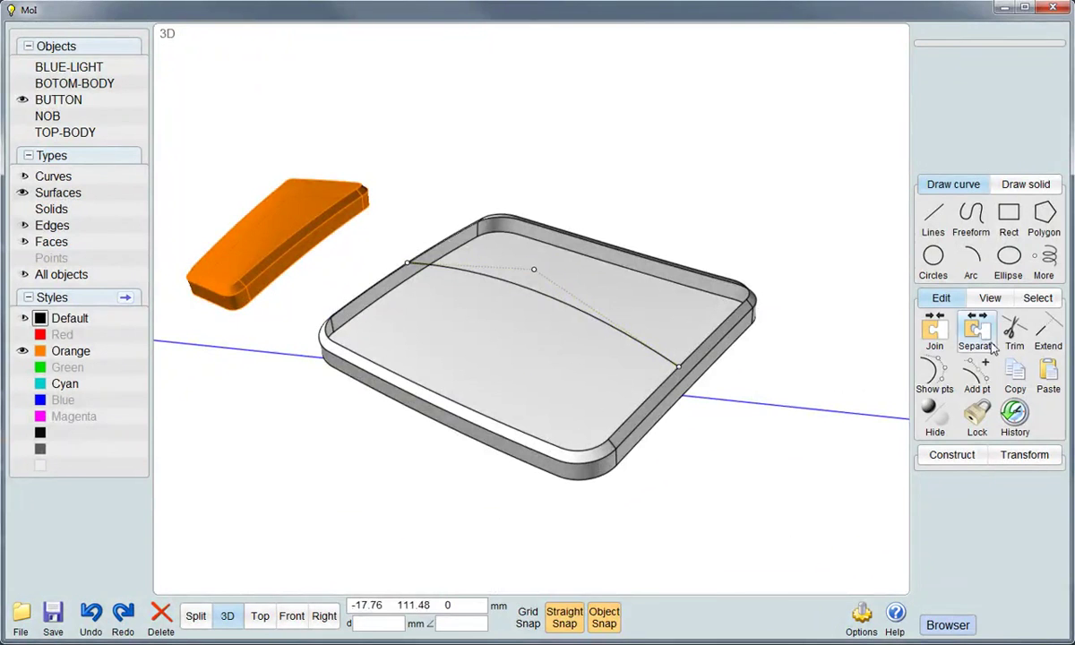
Build a Network surface from the tray's rim edges and the arched curve
left_click(595, 455)
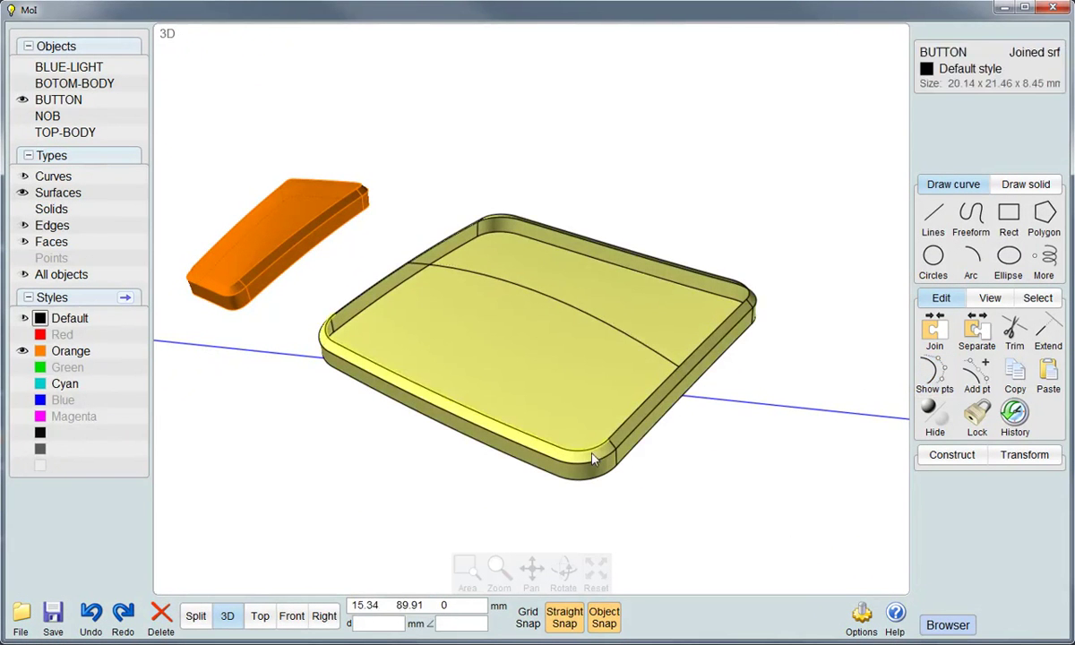
left_click(640, 400)
left_click(655, 405)
right_click_drag(655, 405, 583, 340)
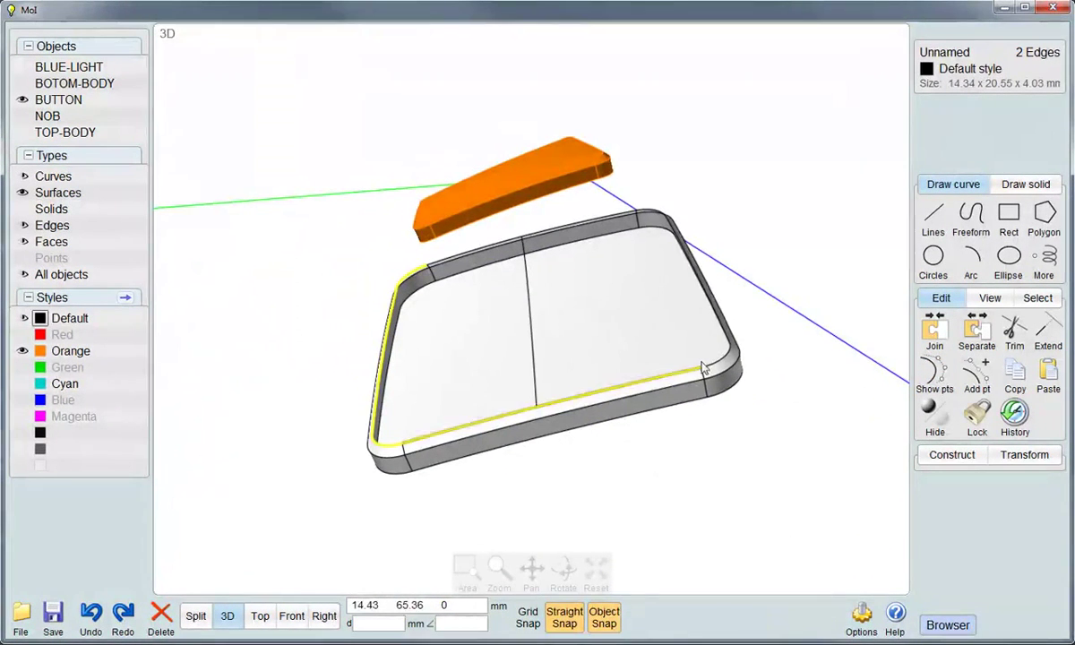
left_click(654, 224)
right_click_drag(491, 321, 672, 353)
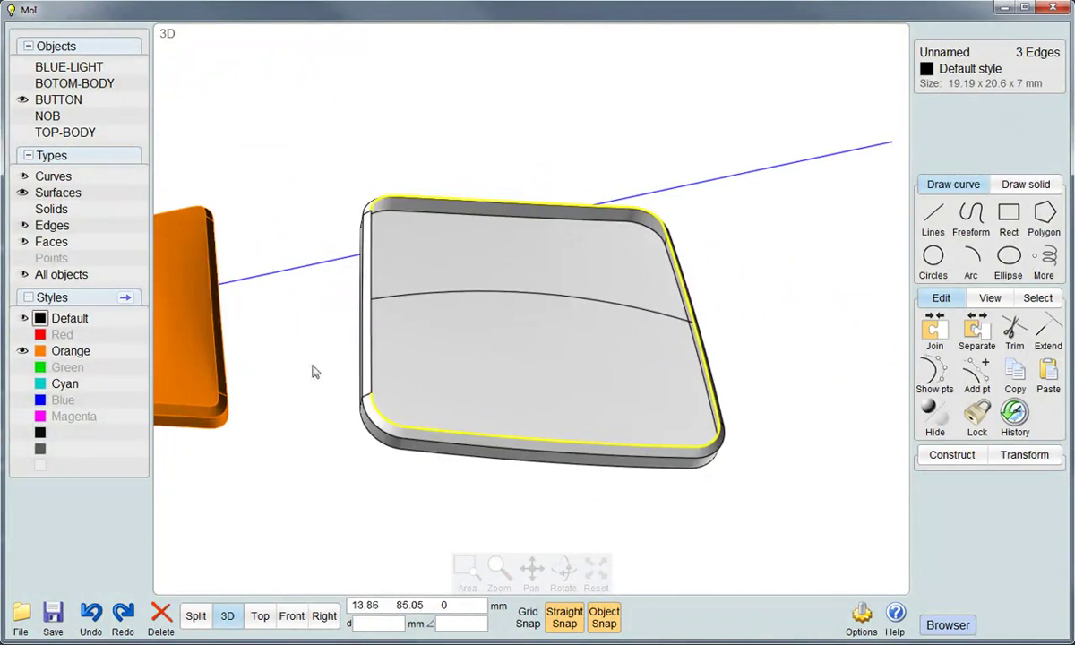
left_click(369, 358)
left_click(434, 296)
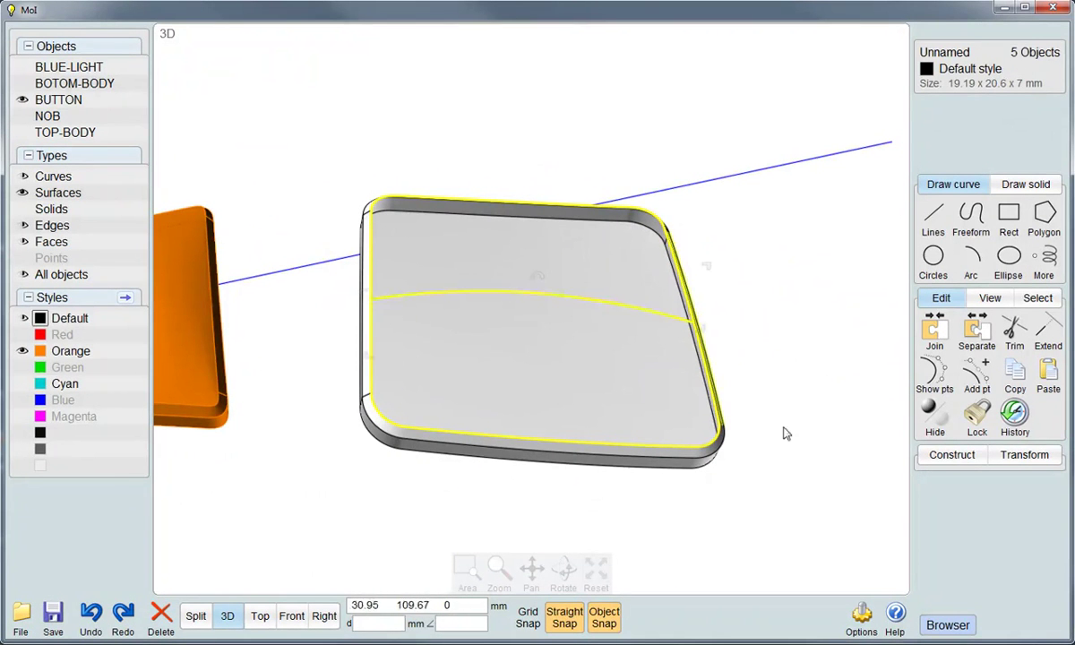
left_click(895, 457)
left_click(974, 573)
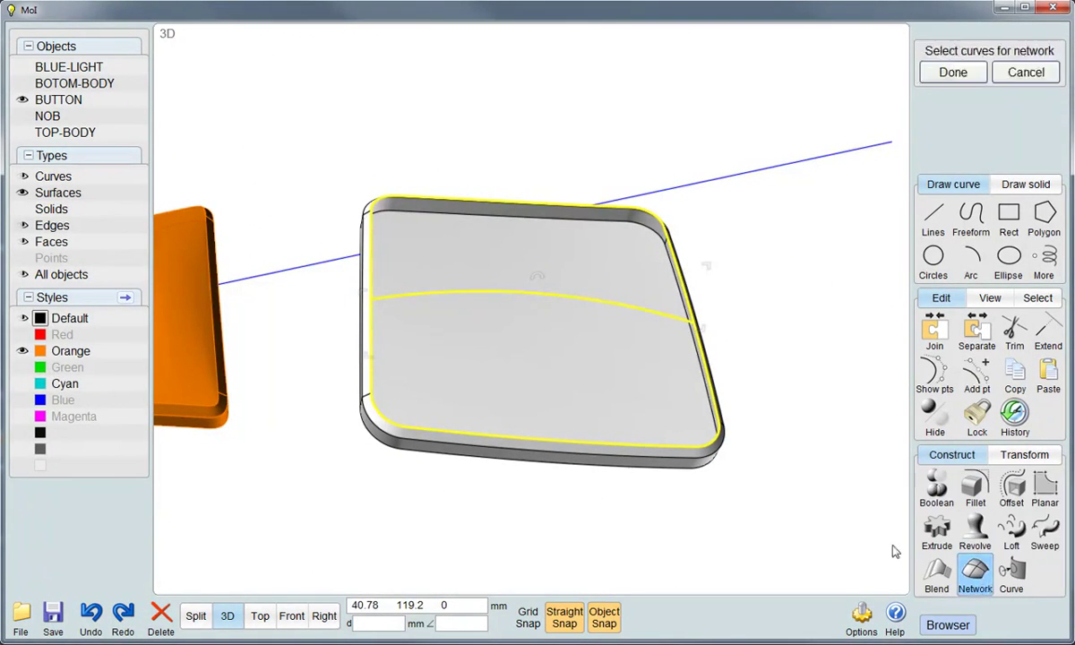
right_click(773, 457)
Join the new top surface with the rim and delete the arched curve
left_click(572, 443)
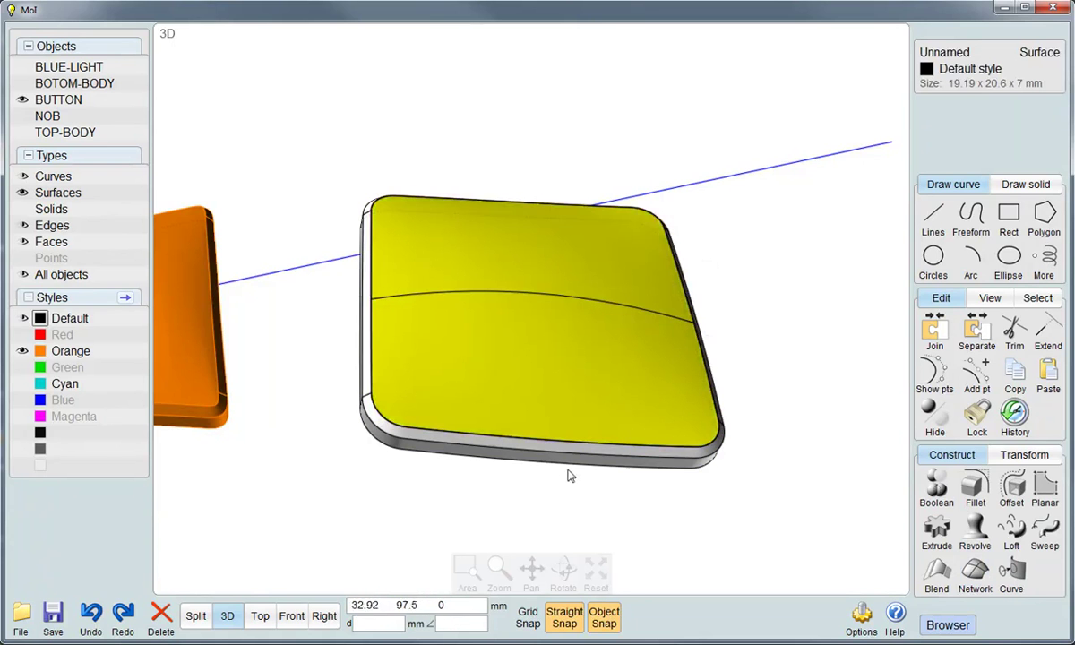
left_click(566, 461)
left_click(934, 334)
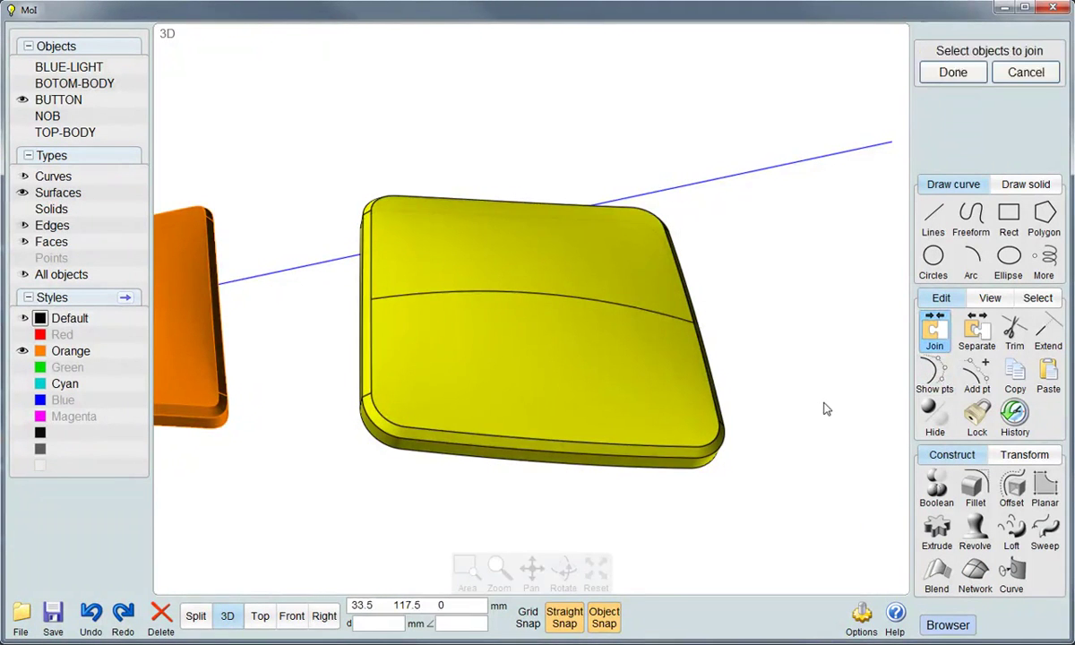
right_click(763, 377)
left_click(650, 314)
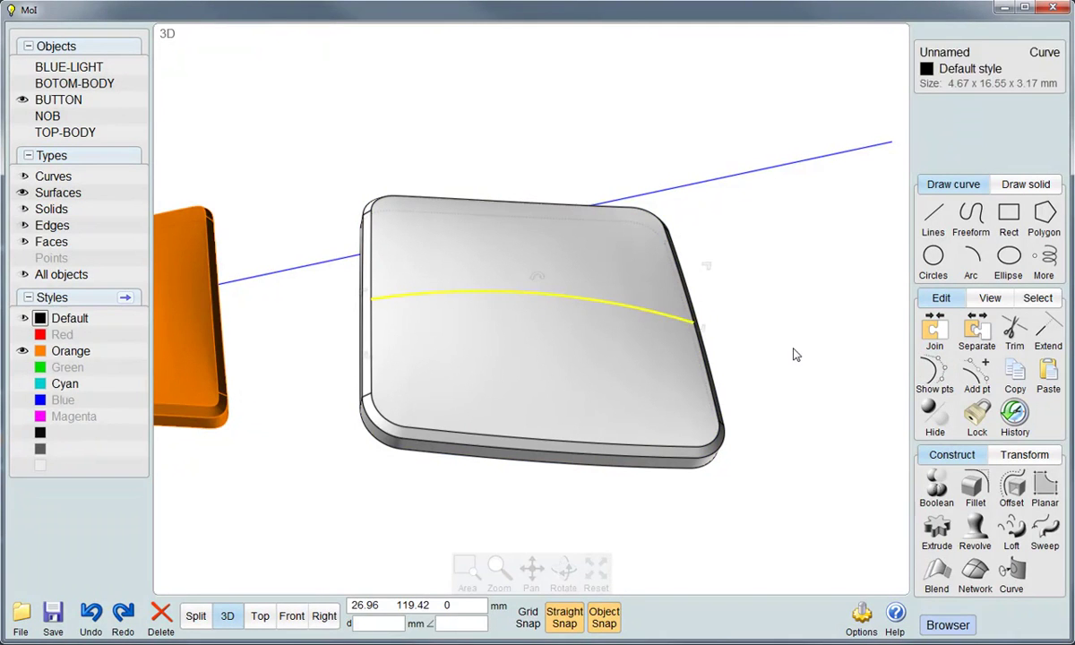
key("Delete")
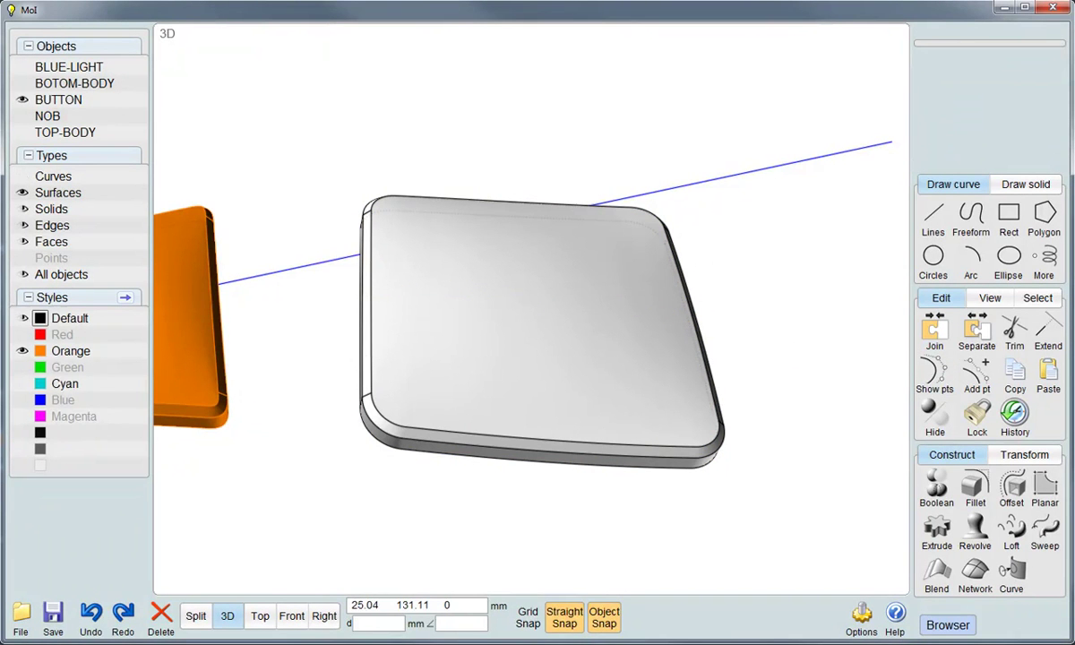
In Top view, join the button's four top edges into one closed curve
right_click_drag(483, 528, 451, 517)
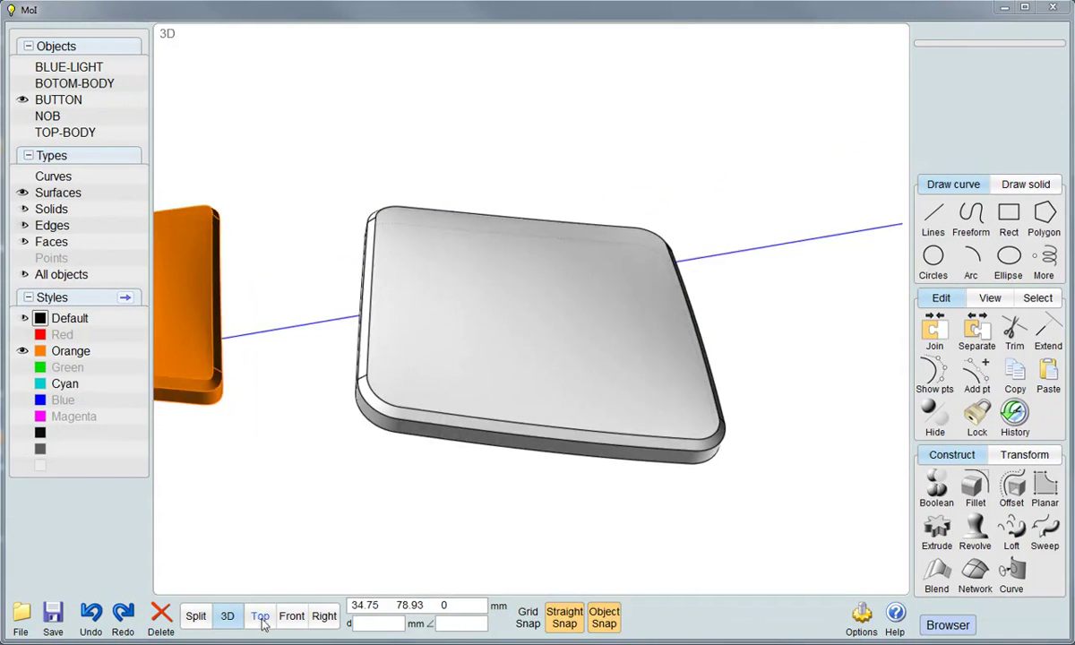
left_click(259, 616)
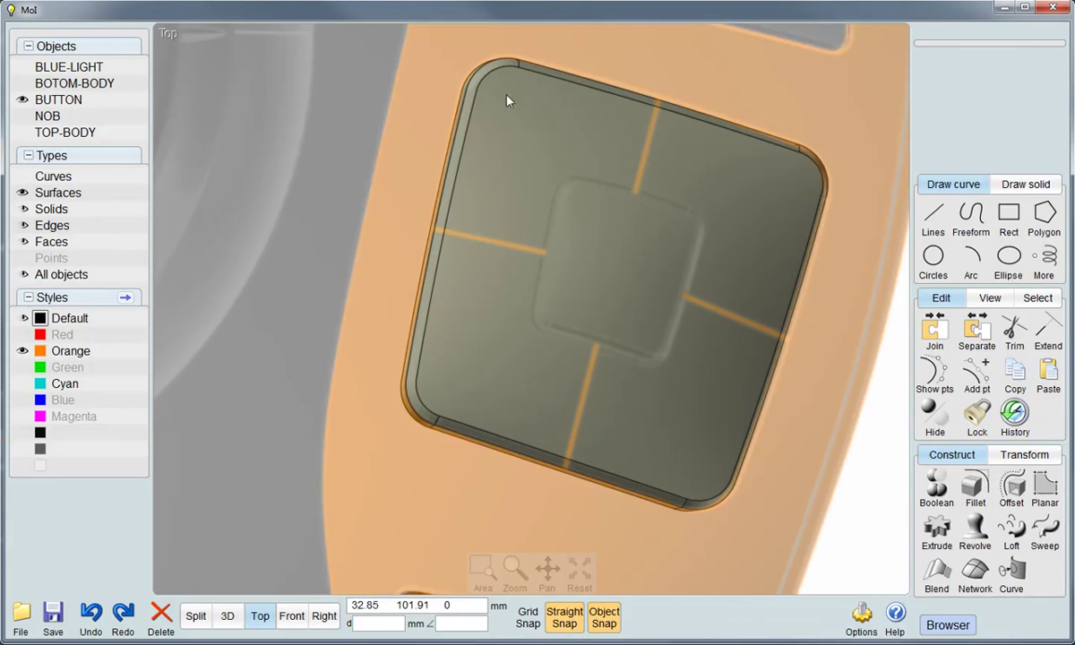
left_click(504, 91)
left_click(497, 79)
left_click(550, 77)
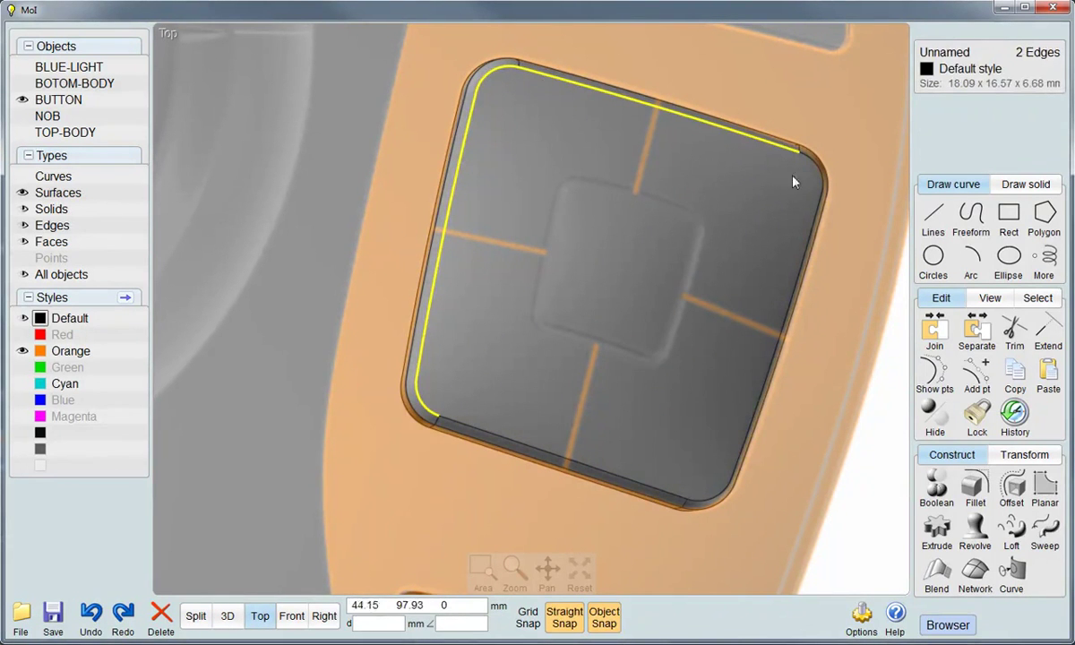
left_click(817, 179)
left_click(631, 483)
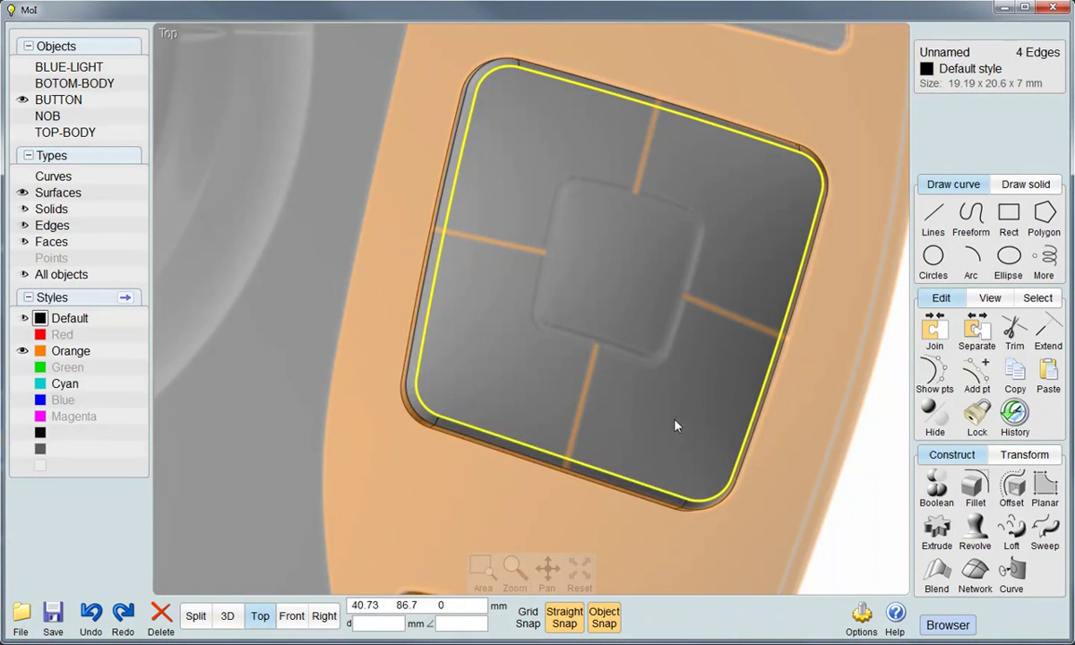
left_click(934, 332)
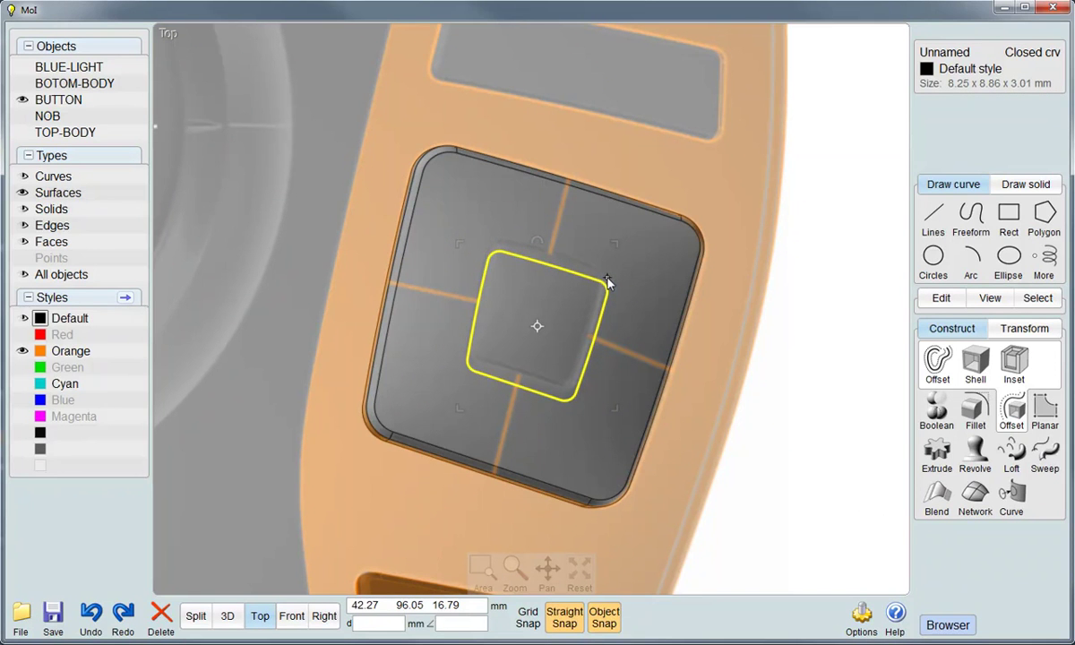
Offset the curve inward to the central square and raise it above the button
left_click(562, 258)
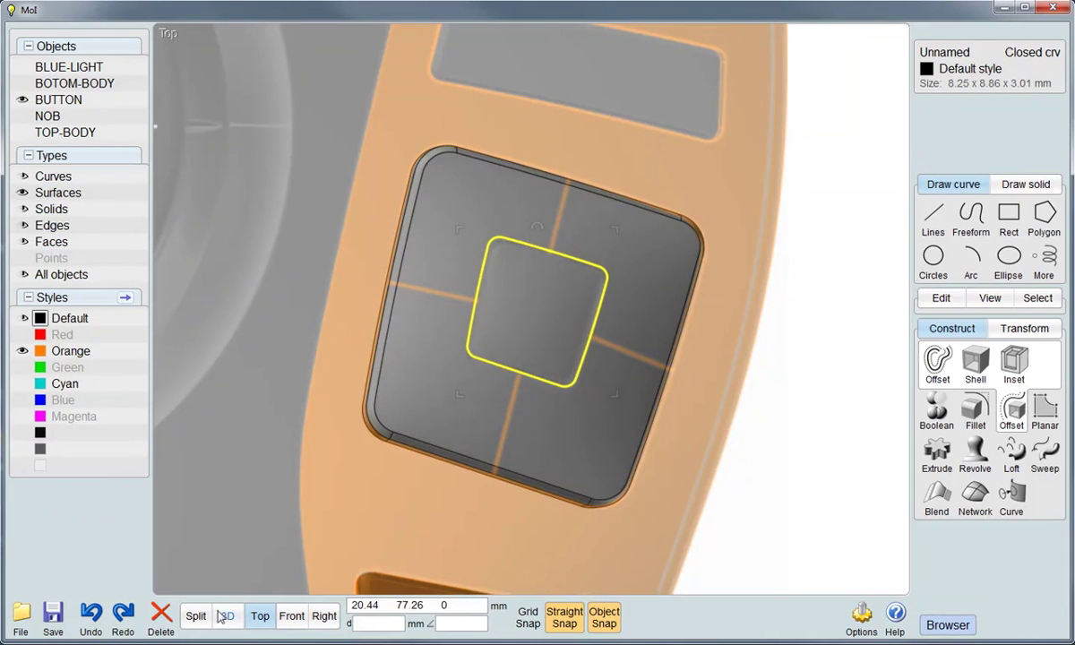
left_click(324, 616)
mouse_move(562, 358)
left_mouse_down()
mouse_move(592, 305)
mouse_move(593, 191)
left_mouse_up()
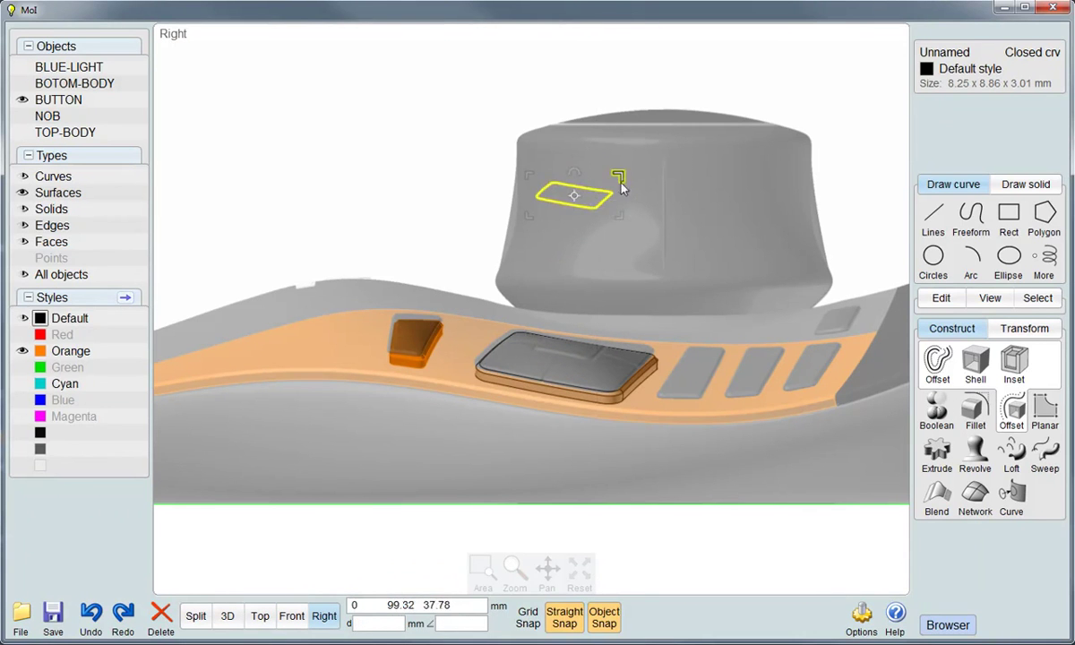
In Top view, scale the central rounded-square curve slightly to a snapped corner
left_click(258, 615)
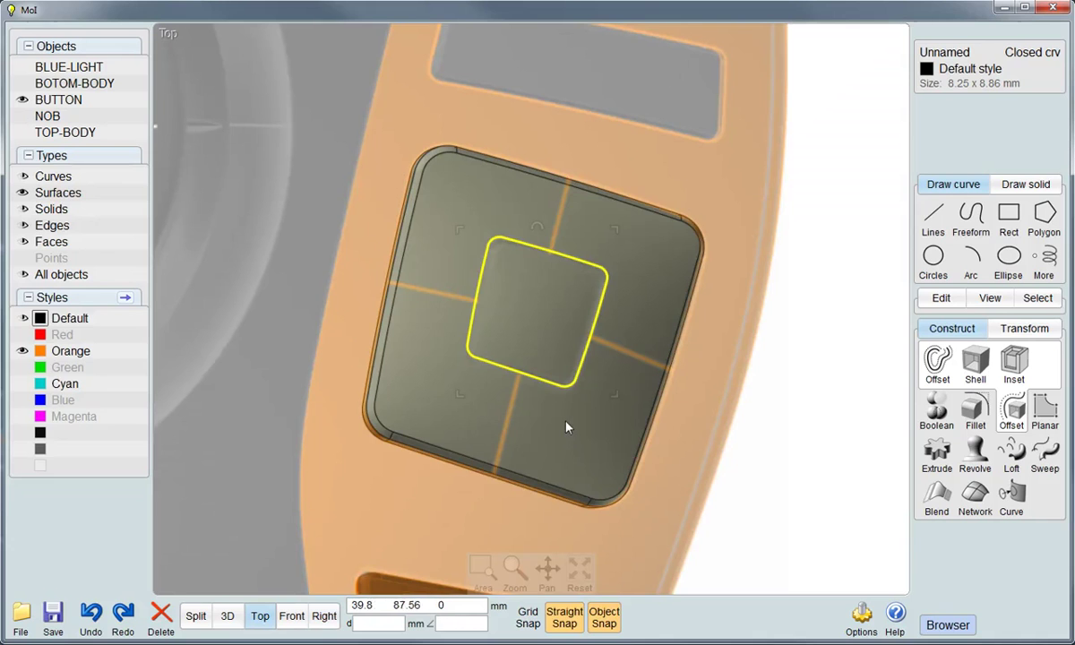
left_click(614, 233)
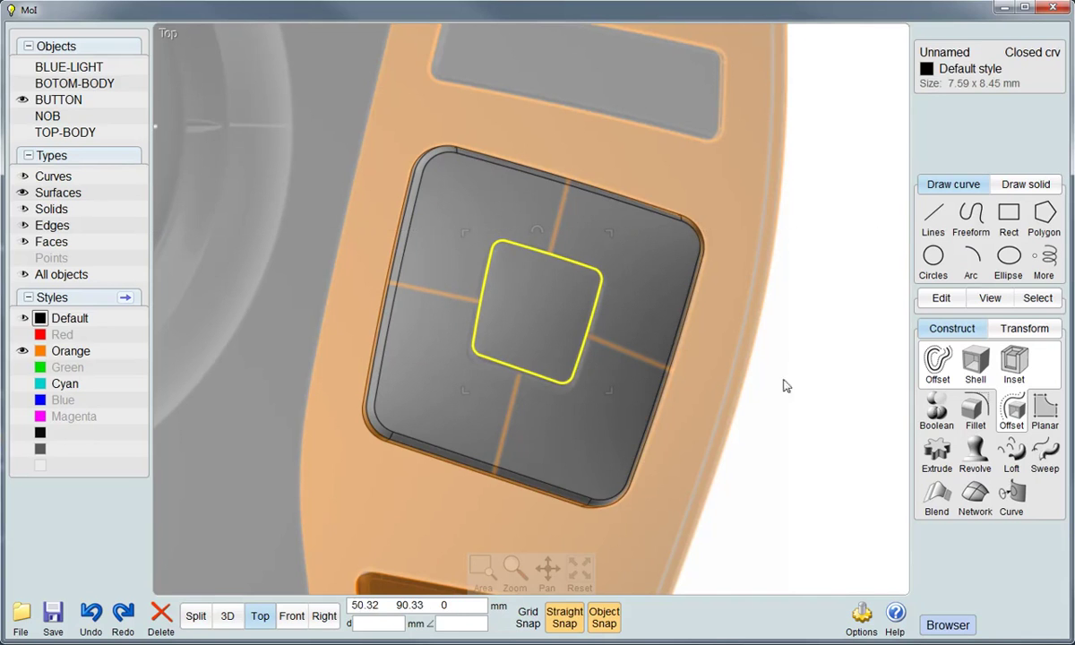
left_click(837, 369)
left_click(505, 350)
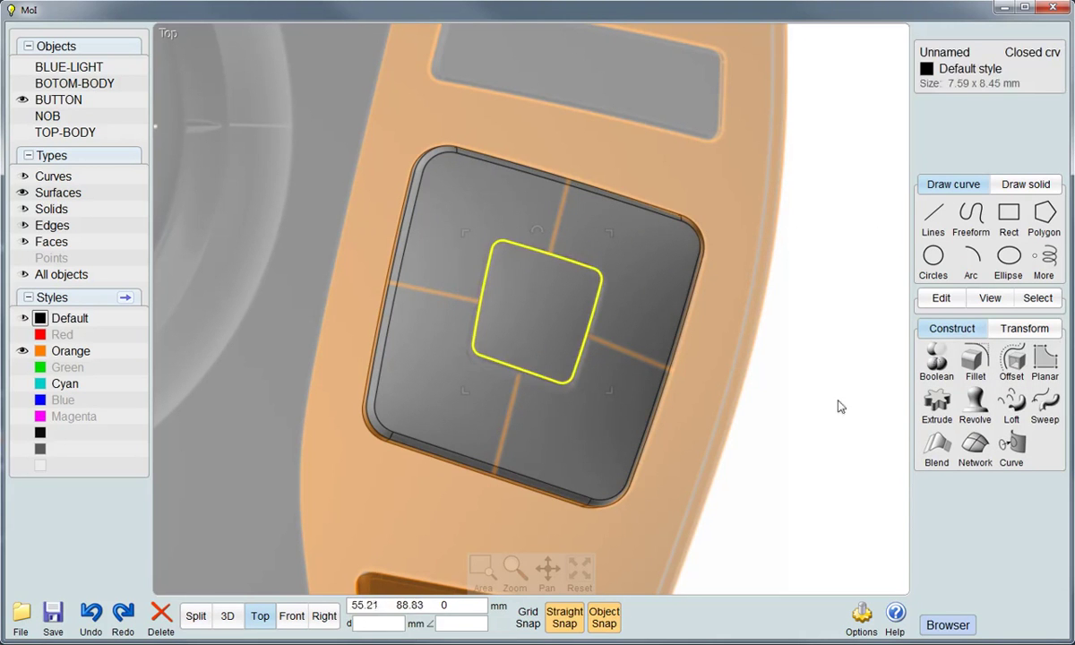
Offset a close copy of the curve, giving two concentric outlines spanning 8.08 x 8.94 mm
left_click(1012, 360)
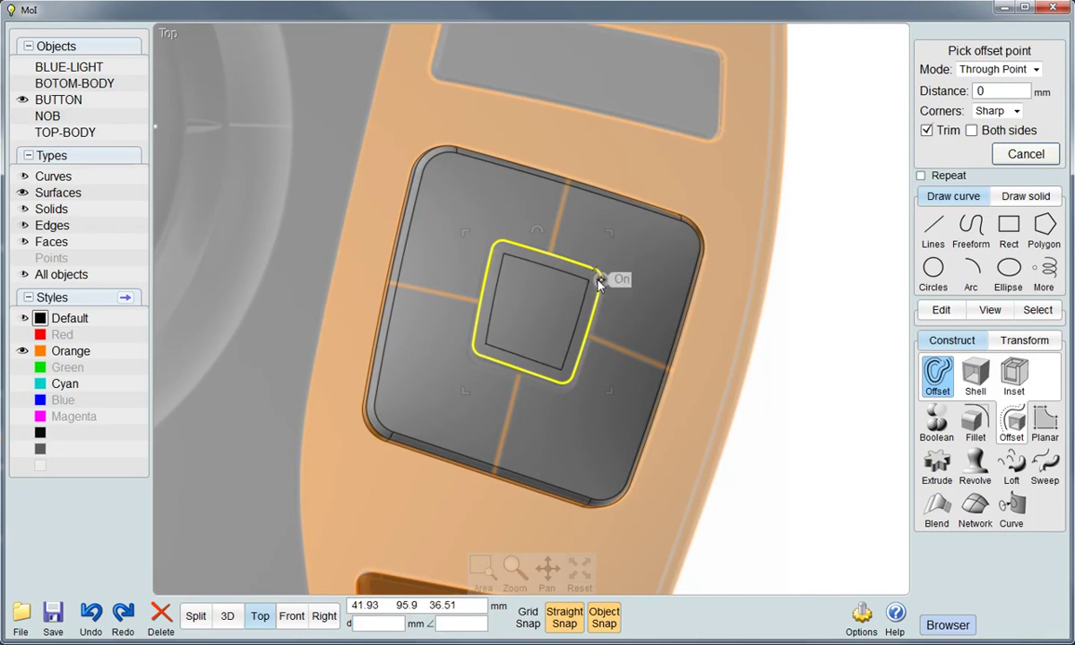
scroll(595, 279, "up", 2)
scroll(594, 279, "up", 3)
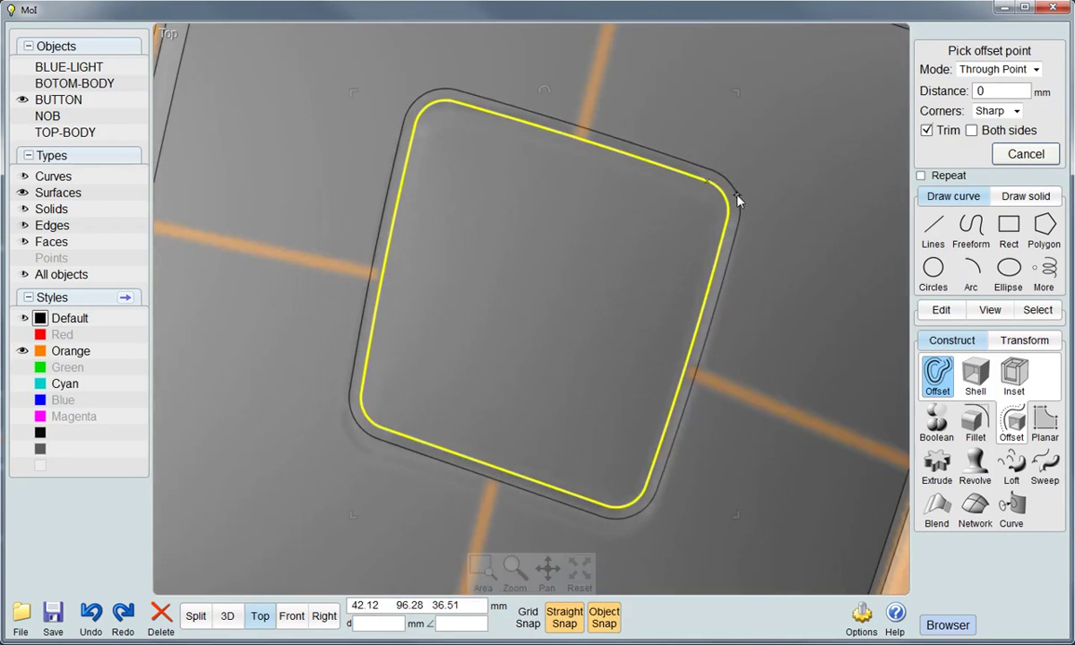
left_click(736, 193)
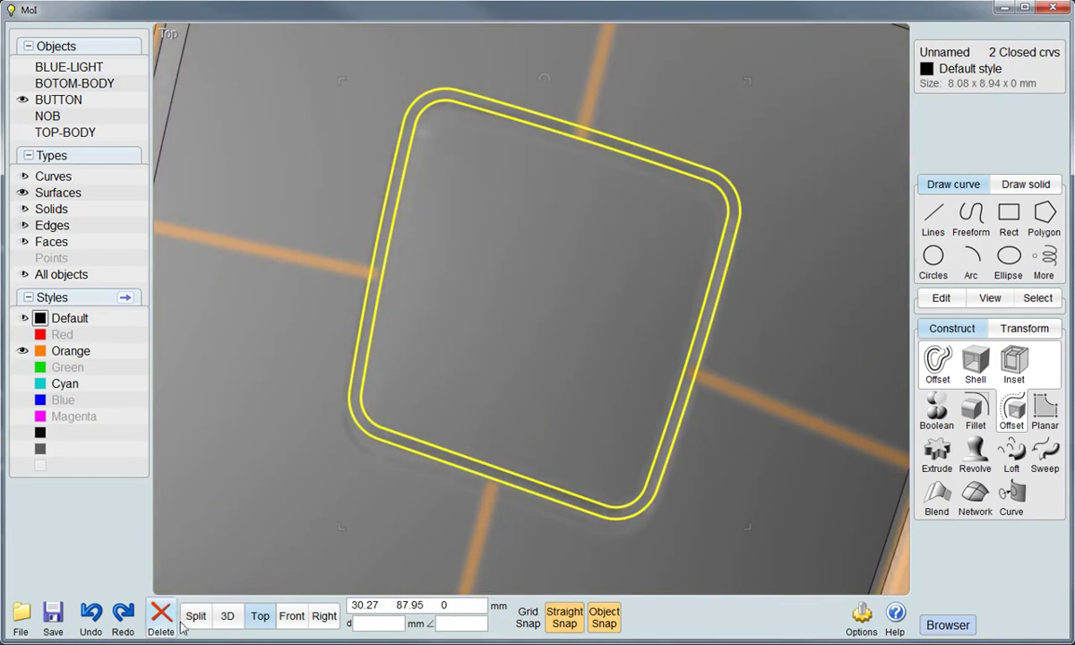
In Perspective view, Boolean Diff the top outline curve from the grey pad to cut the opening
left_click(226, 618)
left_click(744, 440)
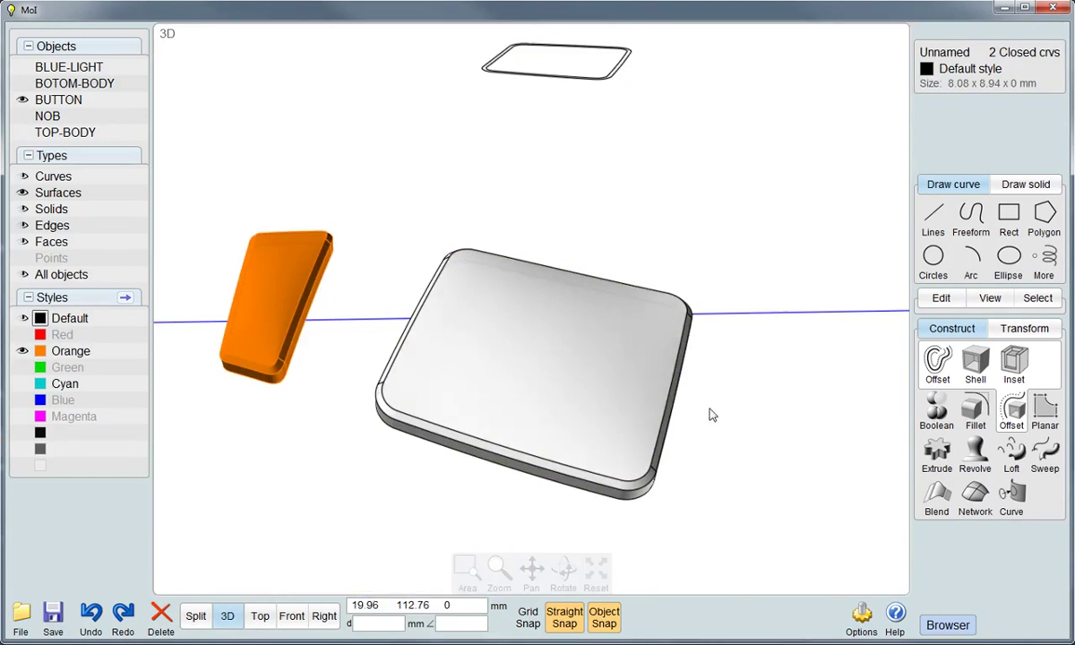
left_click(667, 391)
left_click(924, 427)
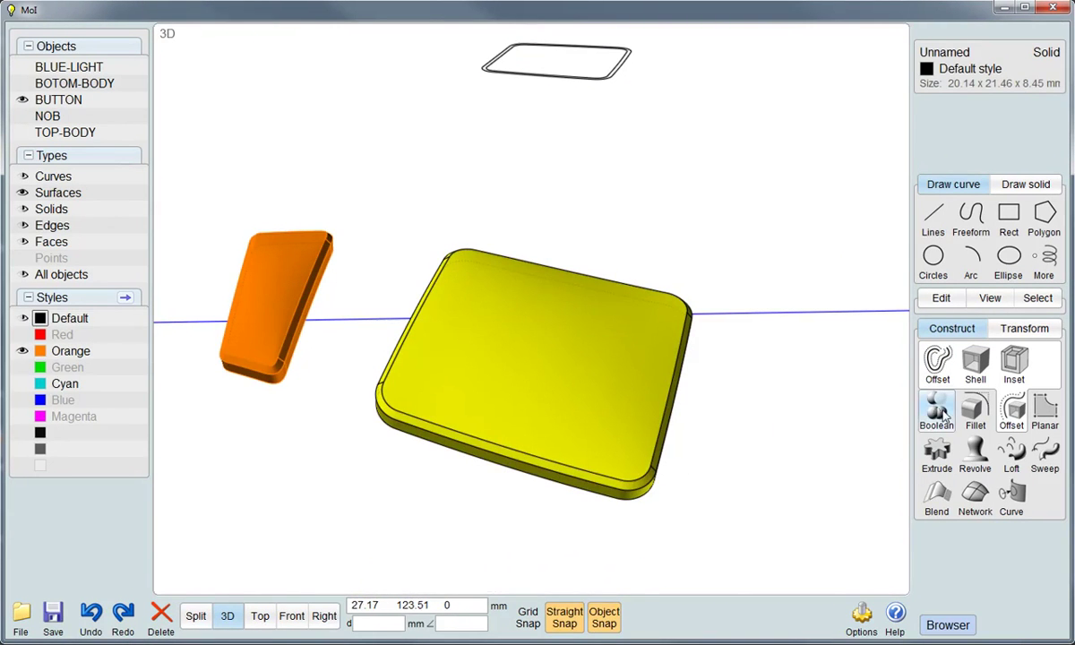
left_click(937, 363)
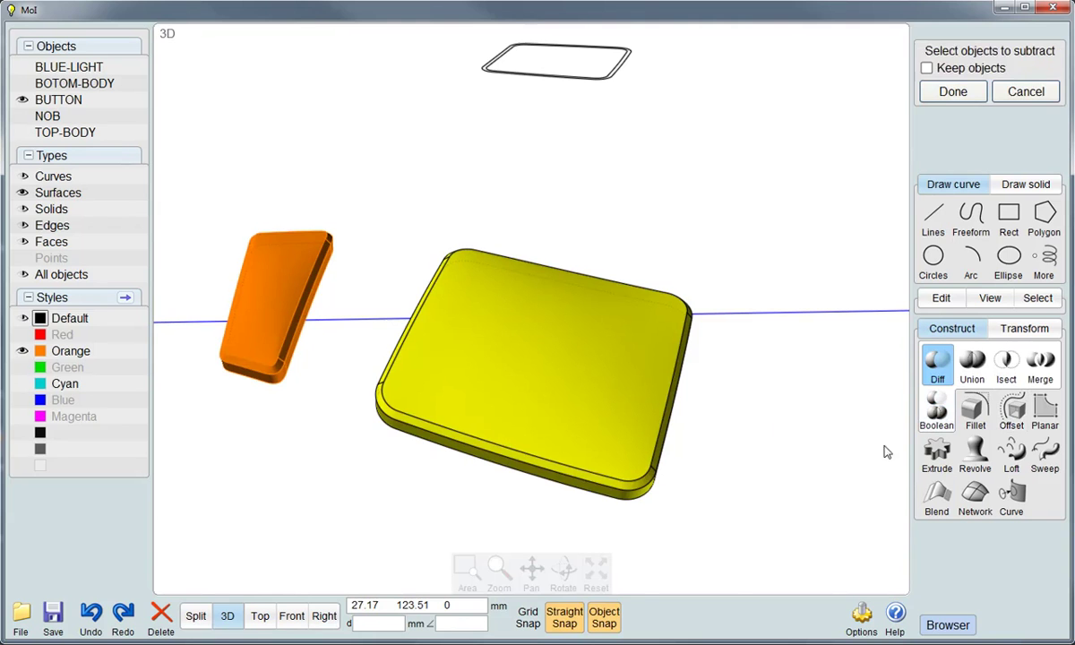
left_click(605, 83)
right_click(654, 150)
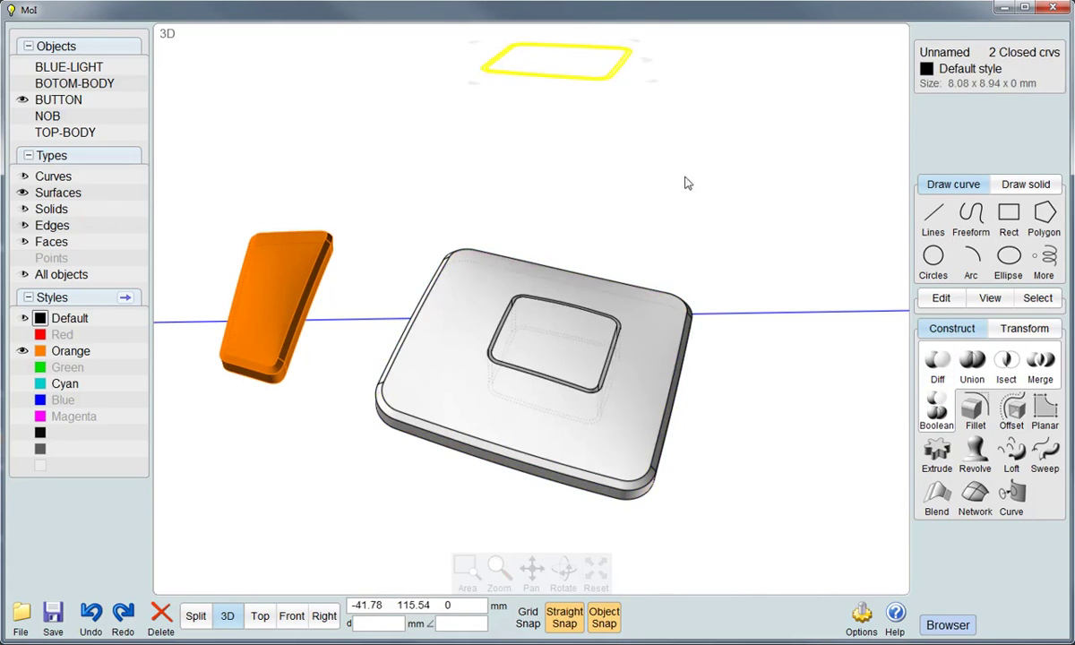
Delete the leftover outline curve and select the face inside the opening
mouse_move(722, 423)
right_mouse_down()
mouse_move(835, 445)
mouse_move(698, 404)
right_mouse_up()
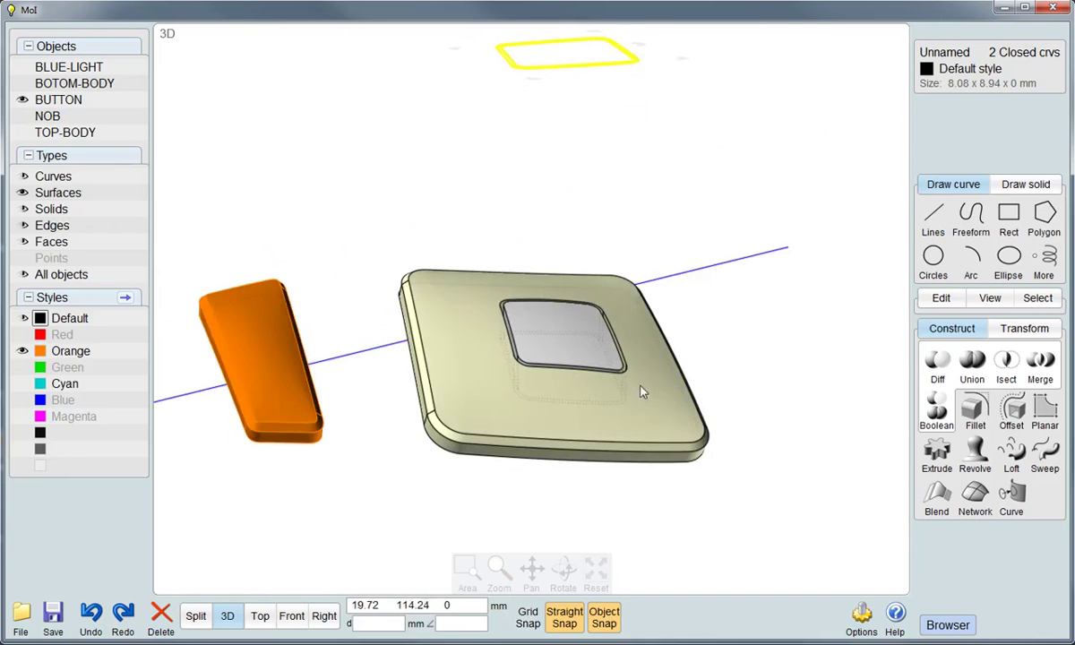
left_click(161, 616)
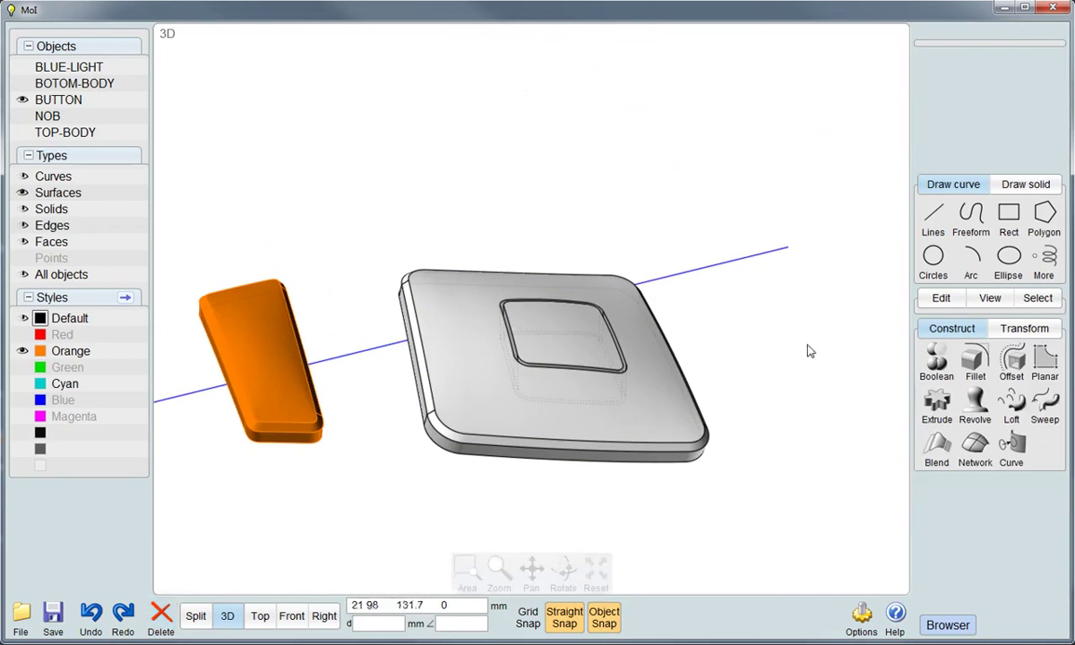
left_click(550, 344)
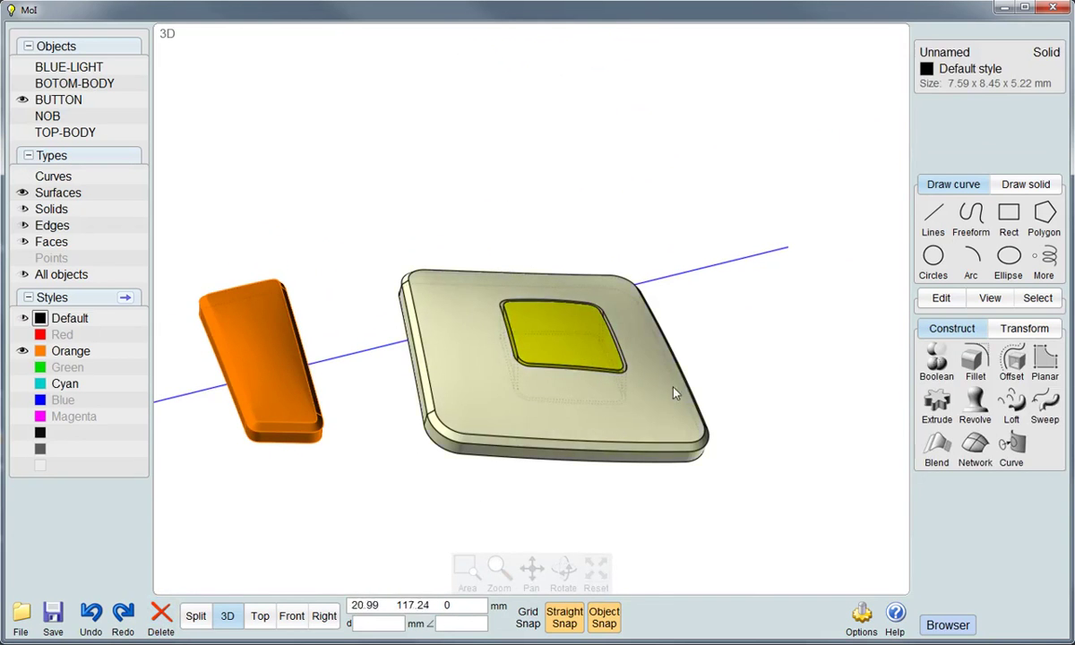
left_click(675, 394)
left_click(690, 334)
mouse_move(531, 342)
right_mouse_down()
mouse_move(528, 401)
mouse_move(549, 362)
right_mouse_up()
left_click(551, 358)
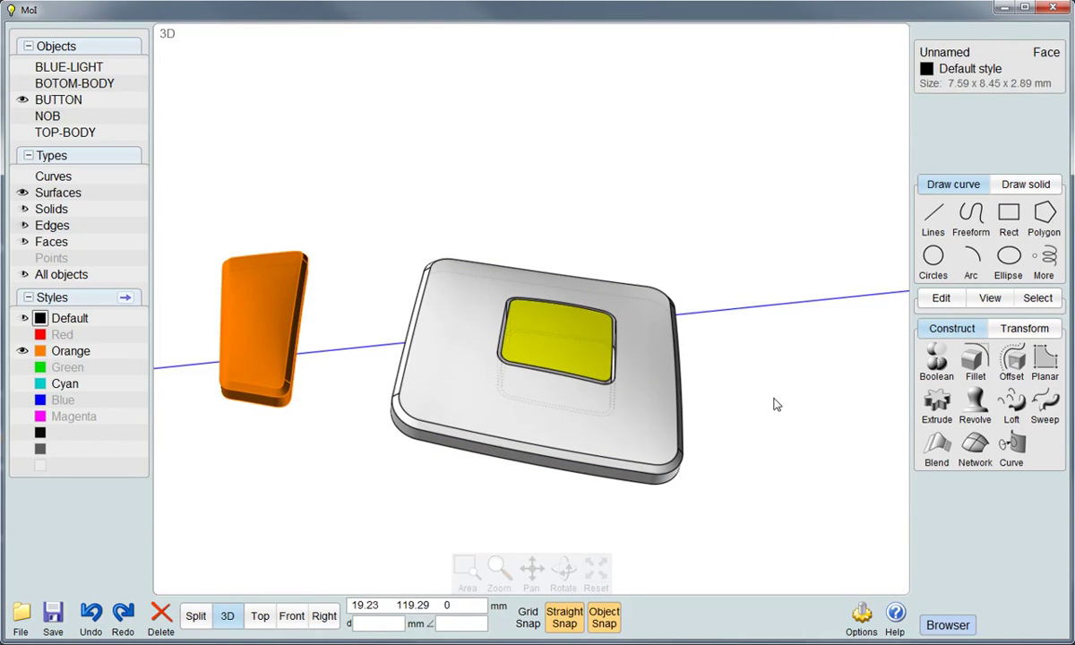
Chamfer the opening's edges with a 0.4 mm distance and return to Top view
left_click(974, 372)
left_click(980, 360)
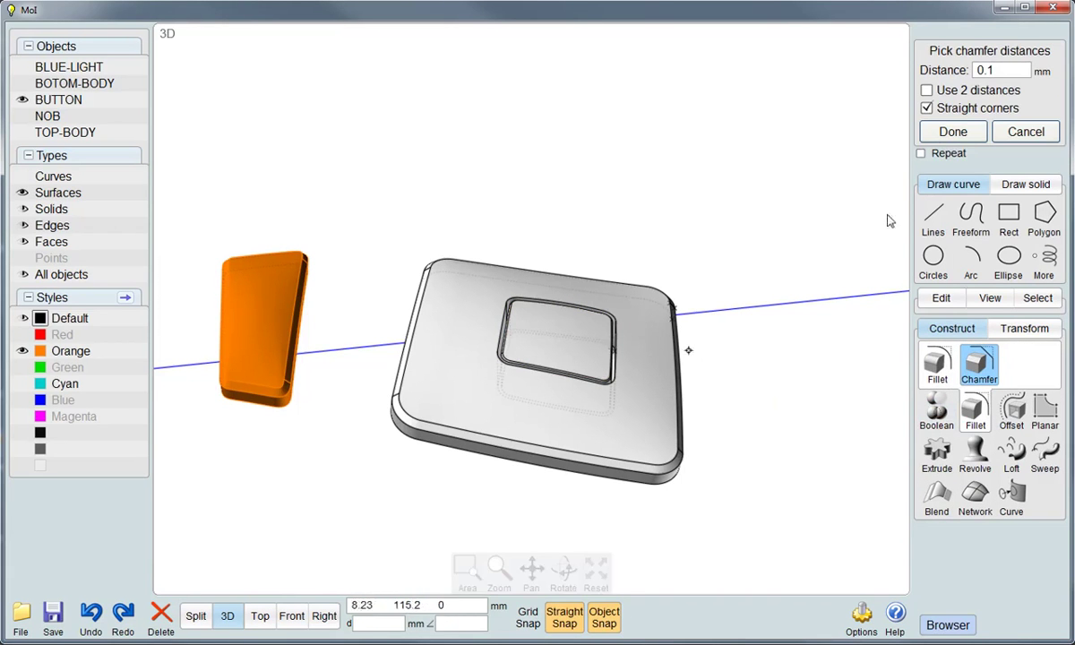
left_click(990, 70)
left_click(1000, 197)
left_click(1033, 197)
left_click(997, 147)
left_click(1054, 230)
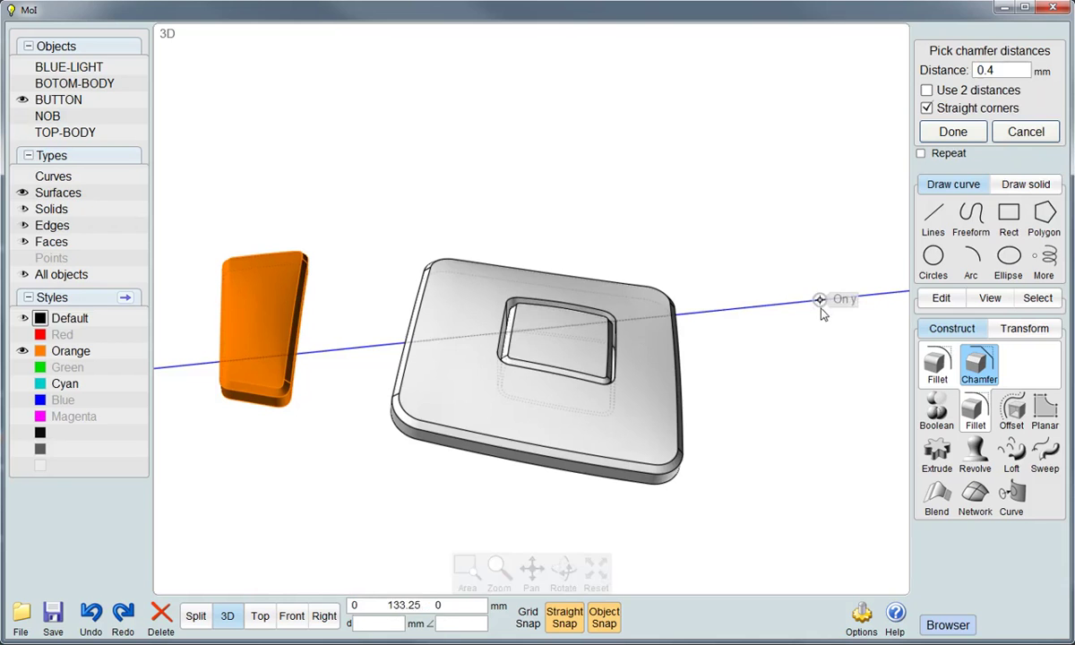
left_click(952, 131)
mouse_move(613, 387)
right_mouse_down()
mouse_move(643, 376)
mouse_move(655, 357)
mouse_move(612, 304)
mouse_move(414, 430)
right_mouse_up()
key("Escape")
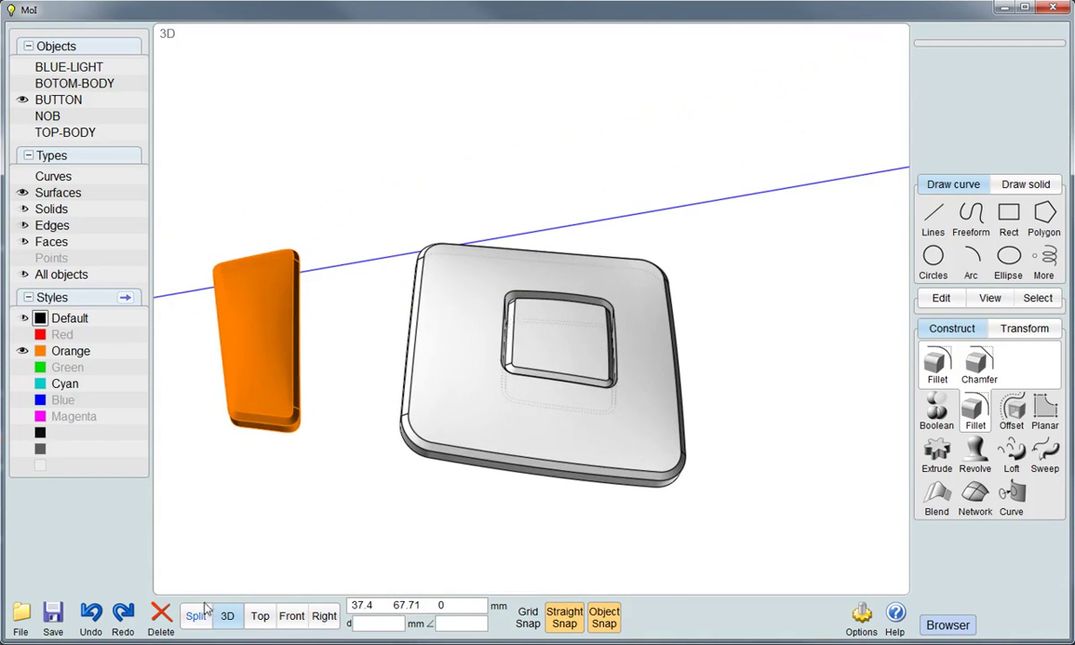
left_click(262, 616)
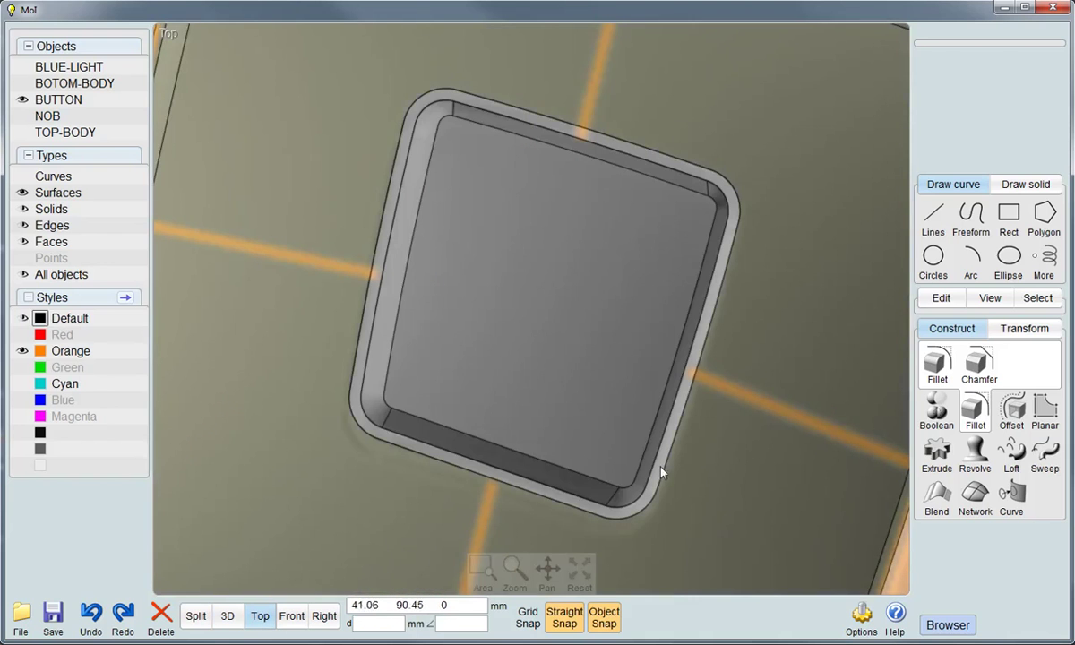
Zoom in on the pad and start a three-point rectangle at the vertical orange line's top
scroll(544, 410, "down", 1)
scroll(545, 410, "down", 1)
scroll(545, 410, "down", 2)
scroll(545, 412, "down", 1)
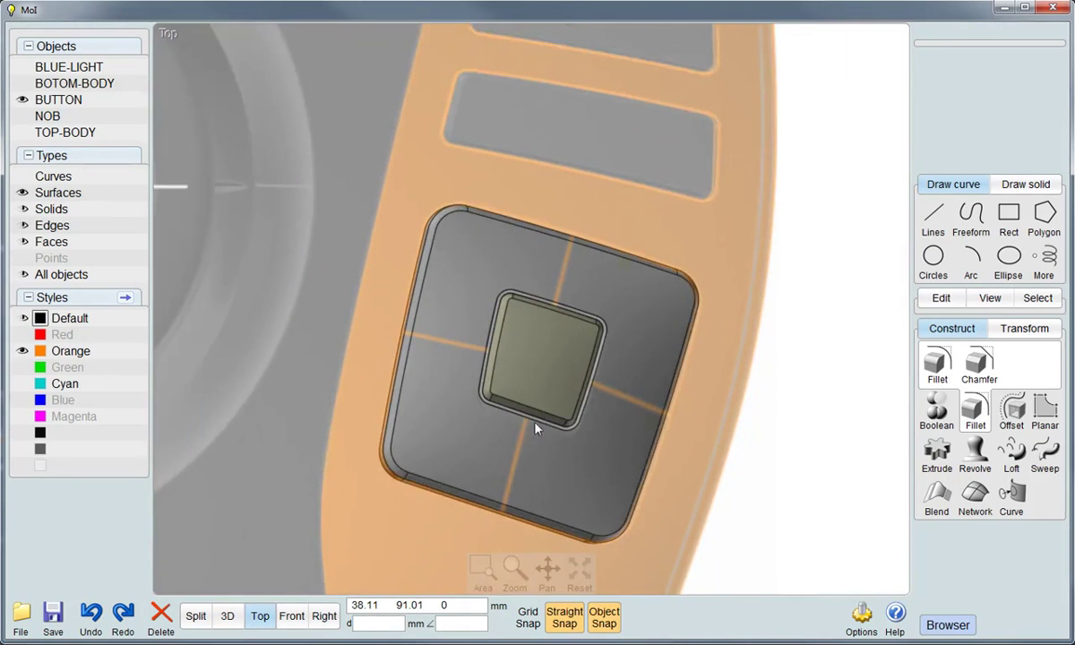
right_click_drag(535, 429, 541, 377)
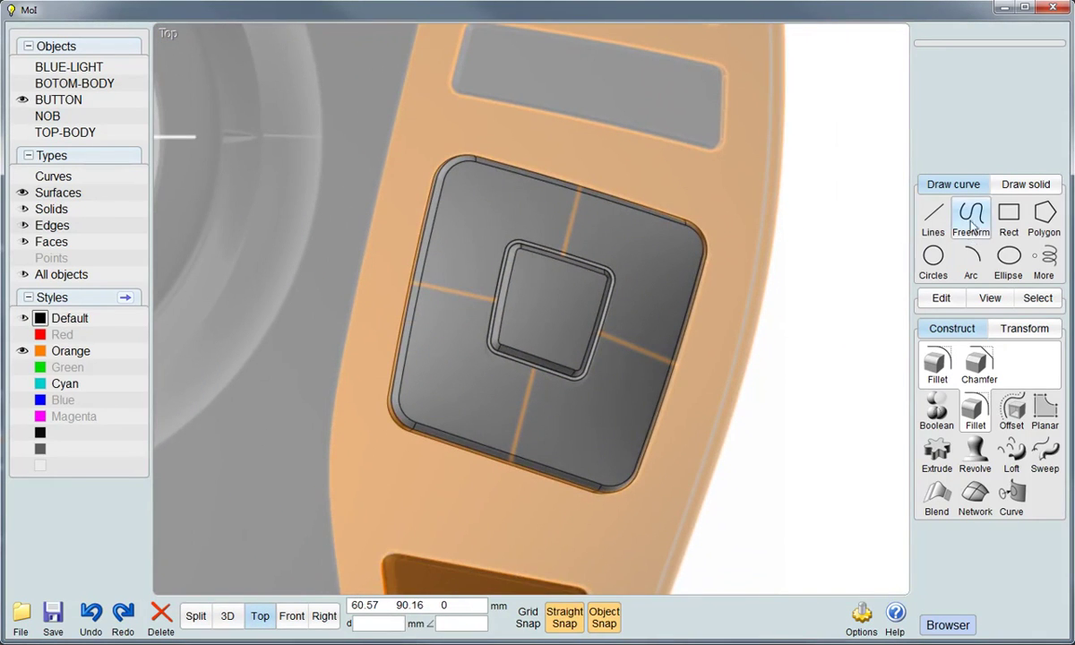
left_click(1003, 215)
left_click(1013, 217)
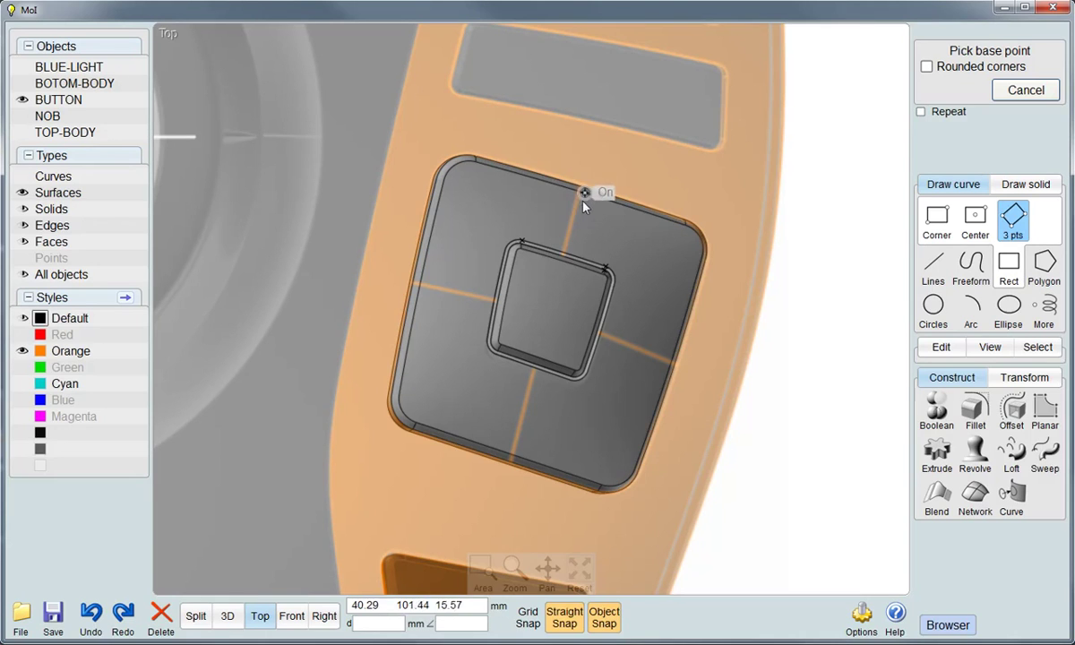
left_click(482, 567)
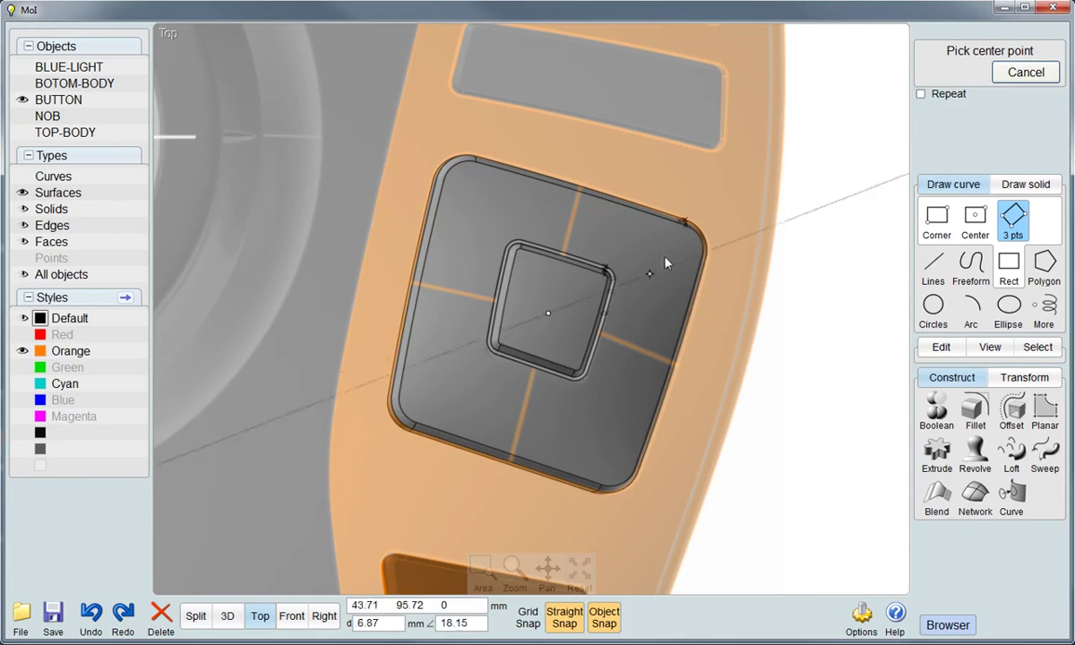
left_click(546, 312)
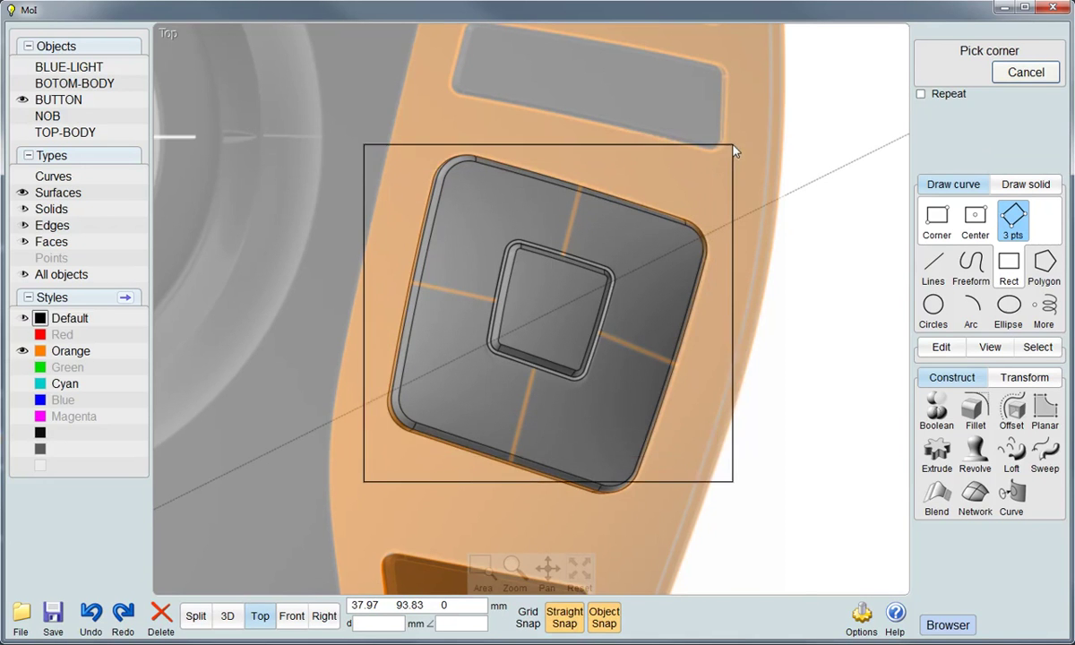
scroll(722, 170, "up", 3)
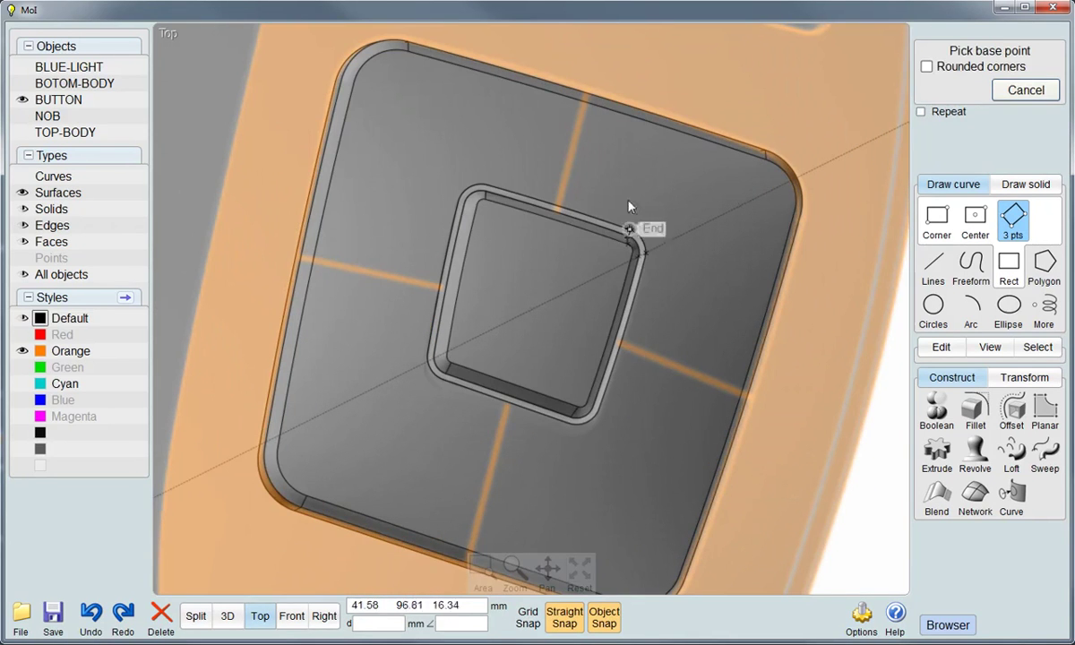
left_click(584, 118)
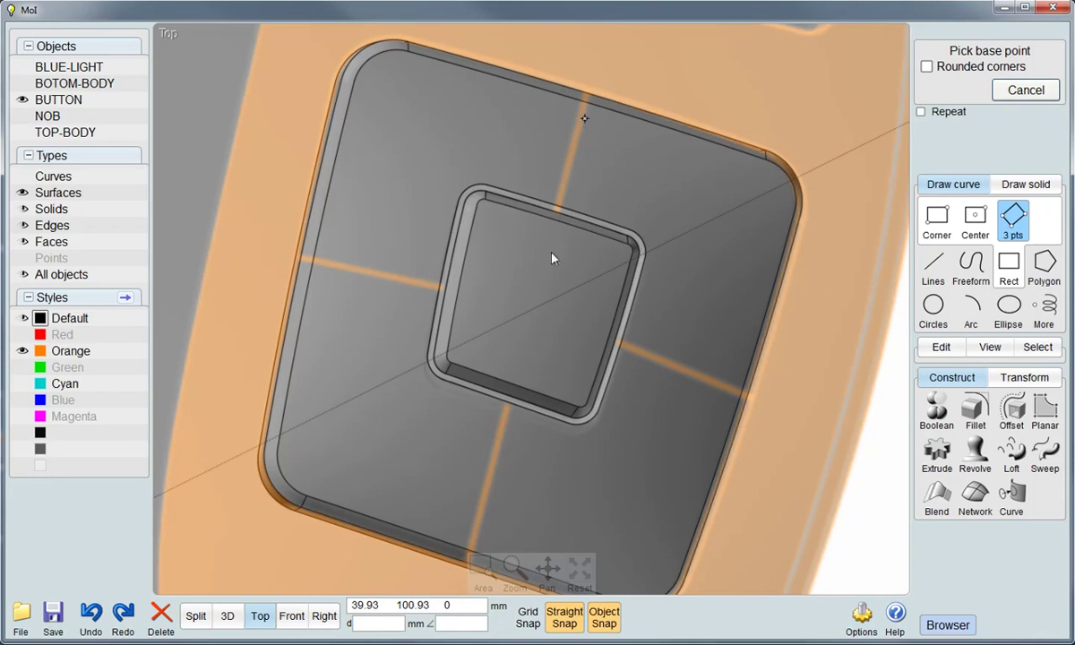
left_click(483, 491)
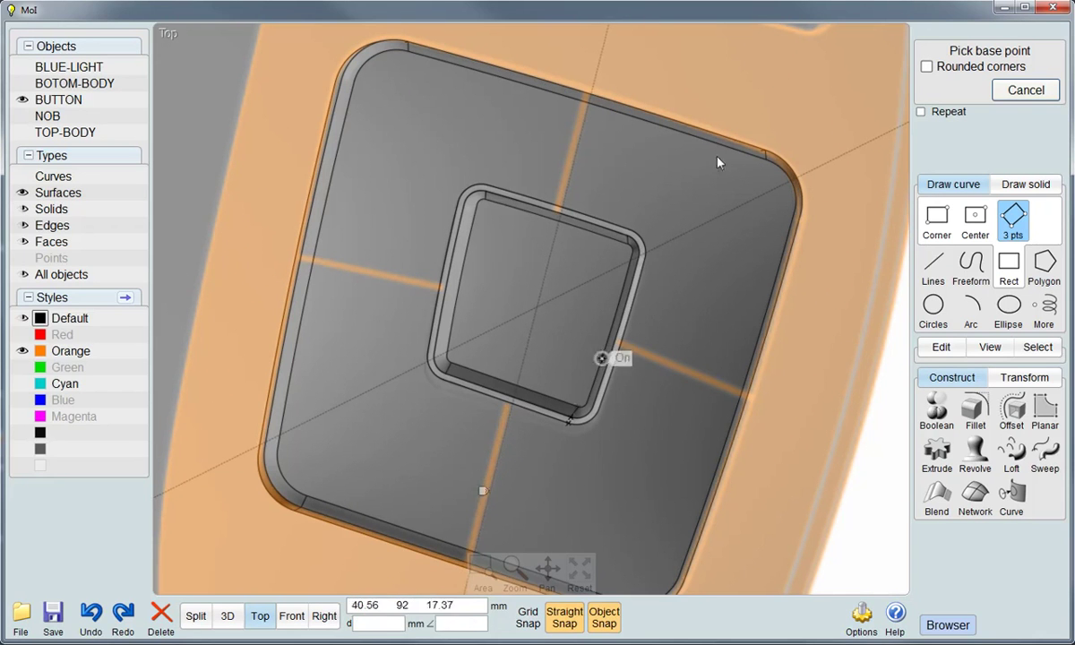
left_click(606, 56)
Complete the thin 5.43 x 20.63 mm rectangle along the orange line to the pad's lower edge
right_click_drag(497, 394, 515, 268)
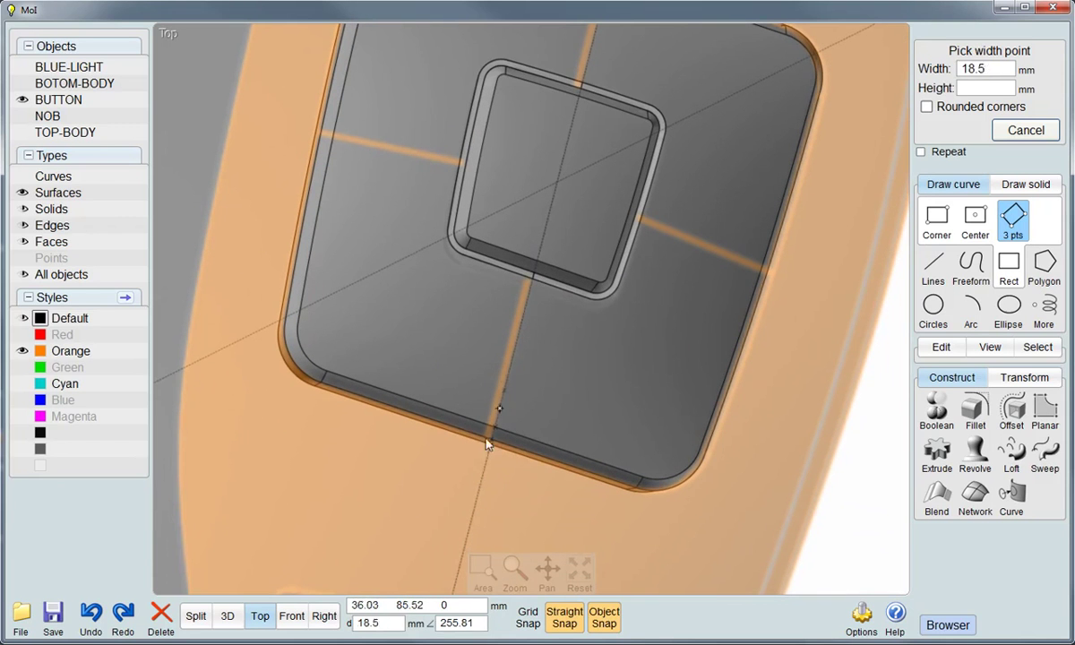
left_click(478, 488)
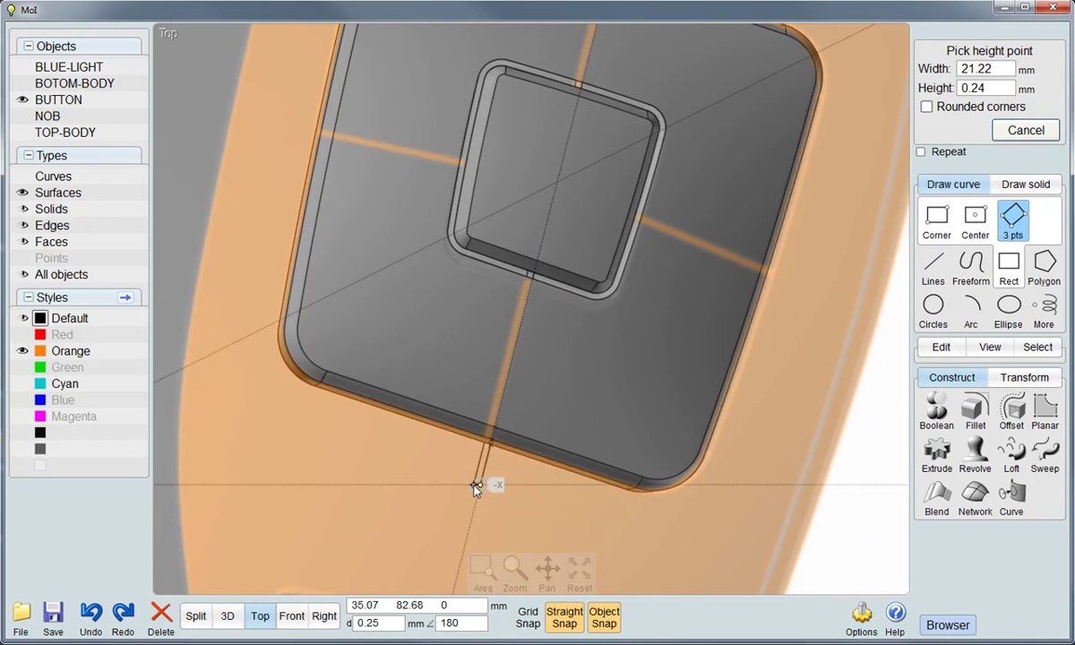
left_click(477, 489)
scroll(510, 484, "down", 2)
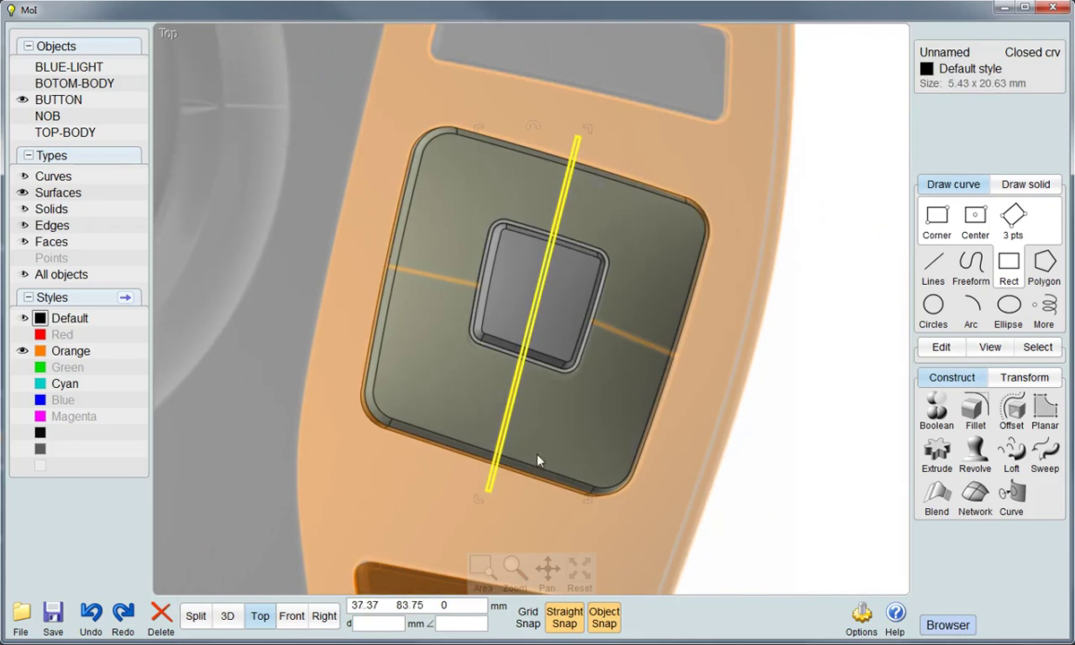
left_click(806, 360)
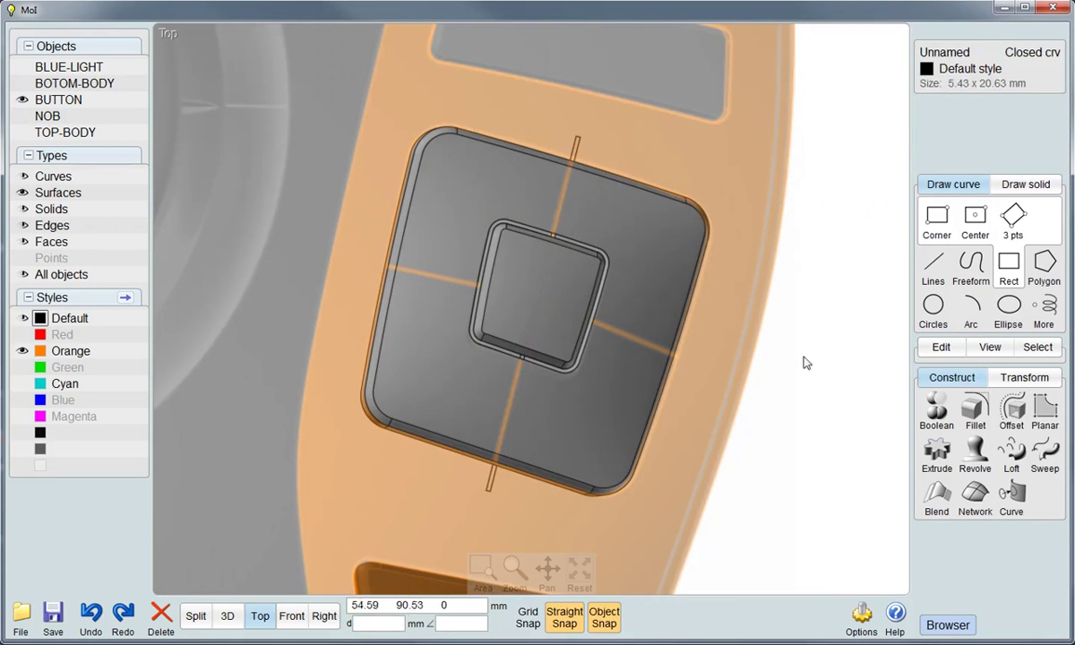
Draw another thin three-point rectangle along the horizontal orange line from the opening's edge
right_click(711, 346)
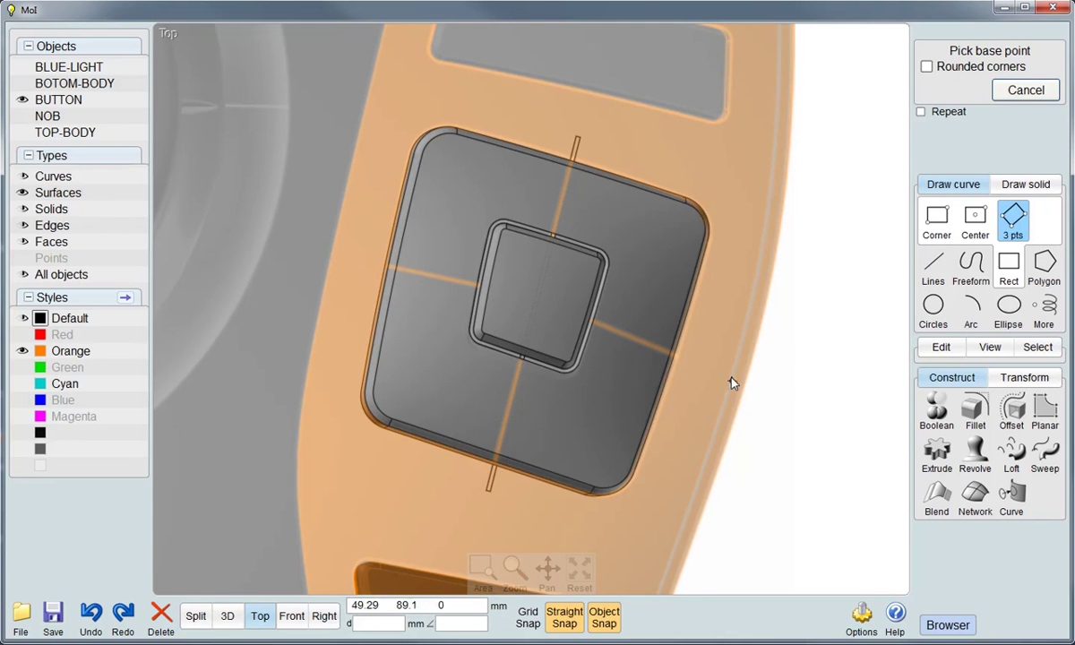
left_click(607, 333)
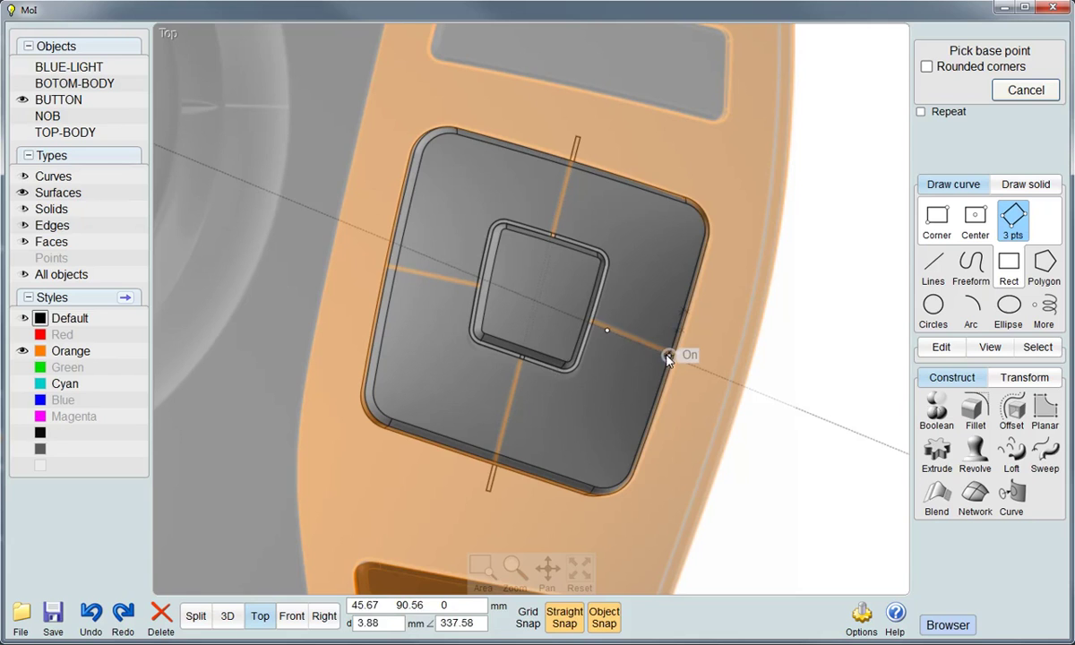
left_click(522, 295)
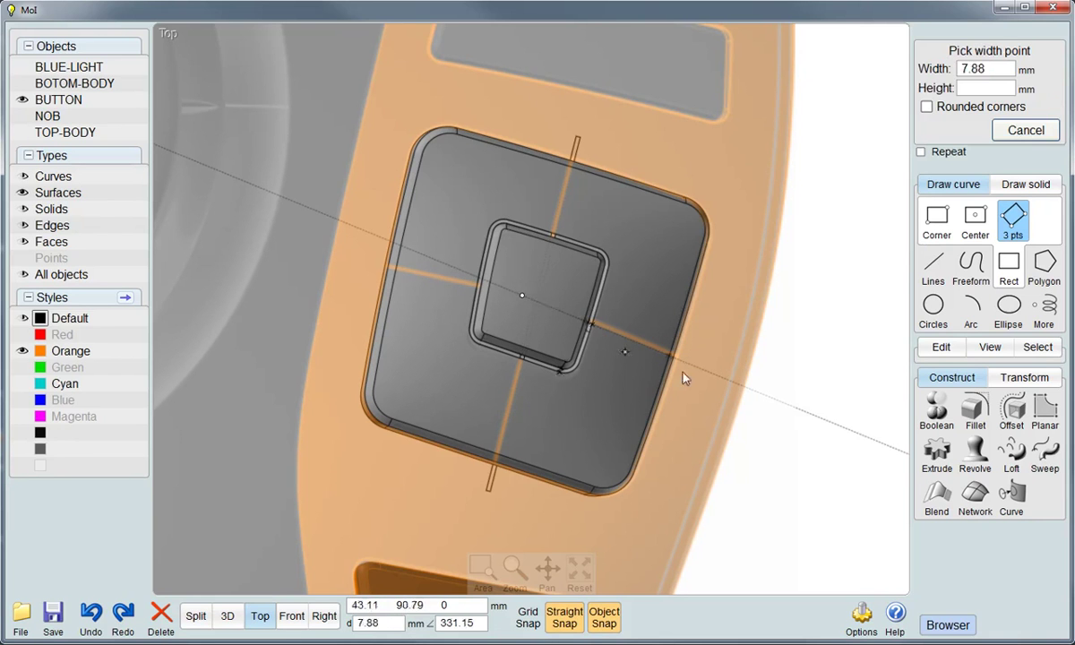
left_click(802, 411)
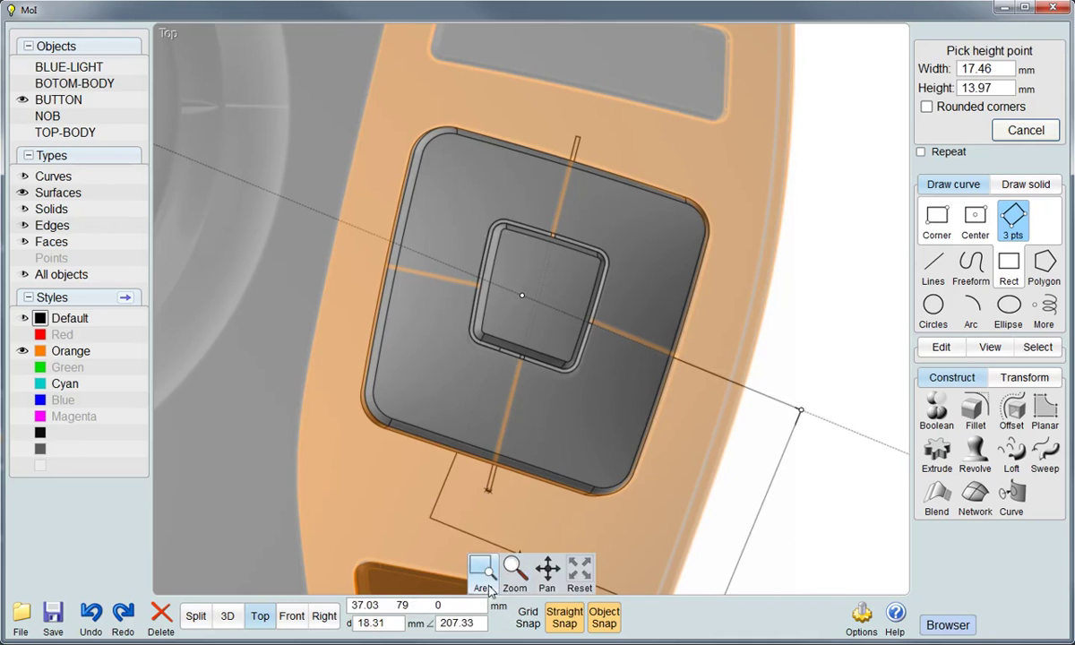
left_click(484, 576)
left_click(535, 300)
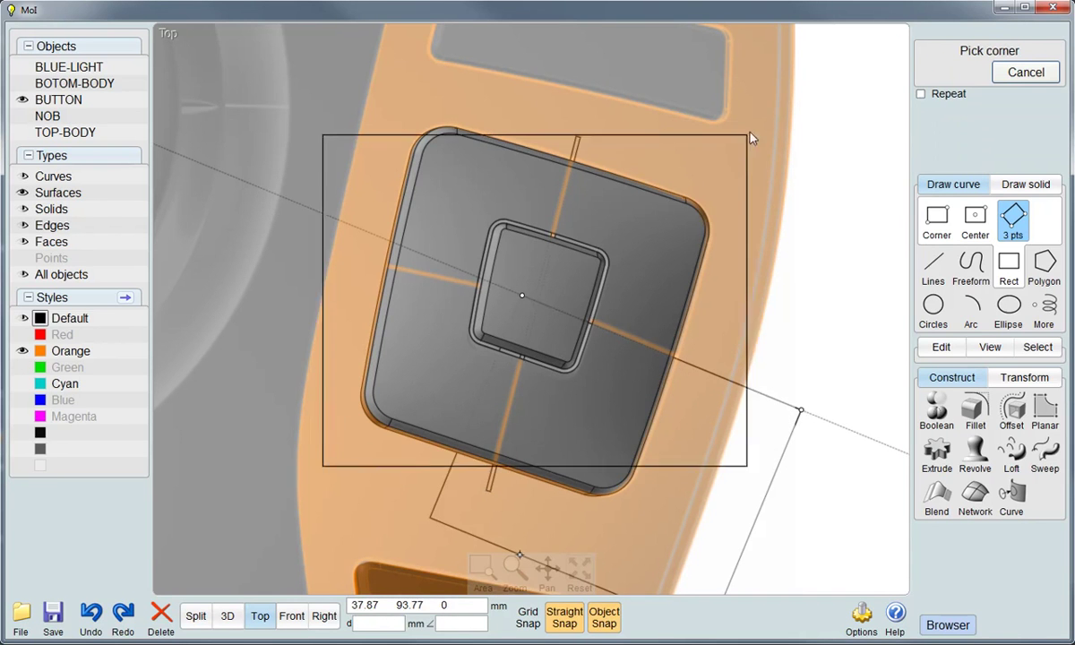
left_click(755, 137)
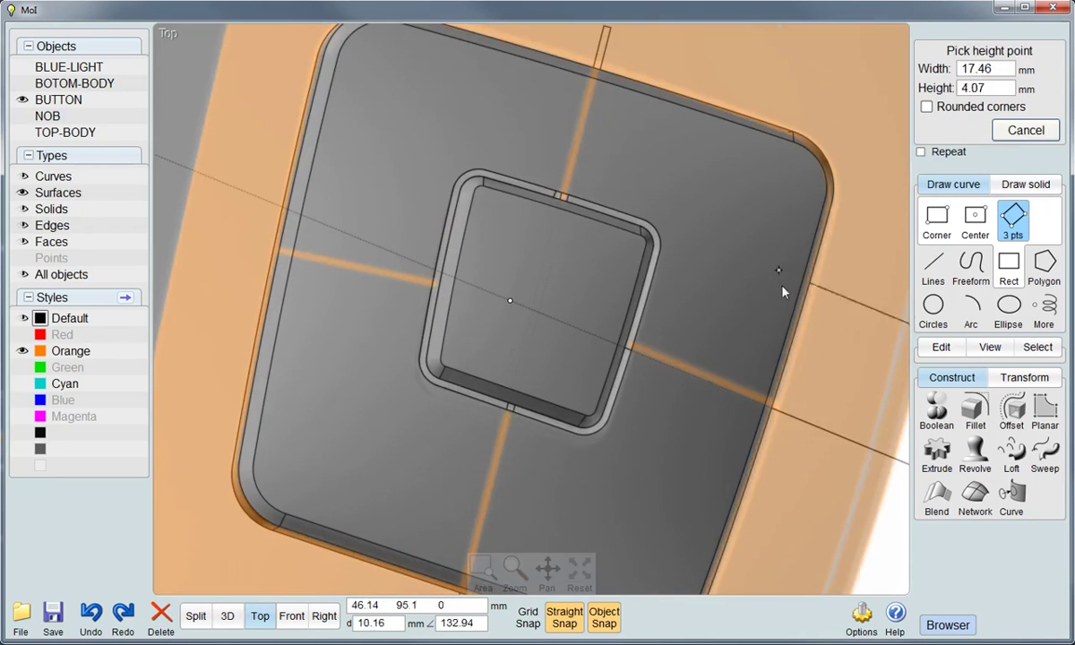
left_click(806, 419)
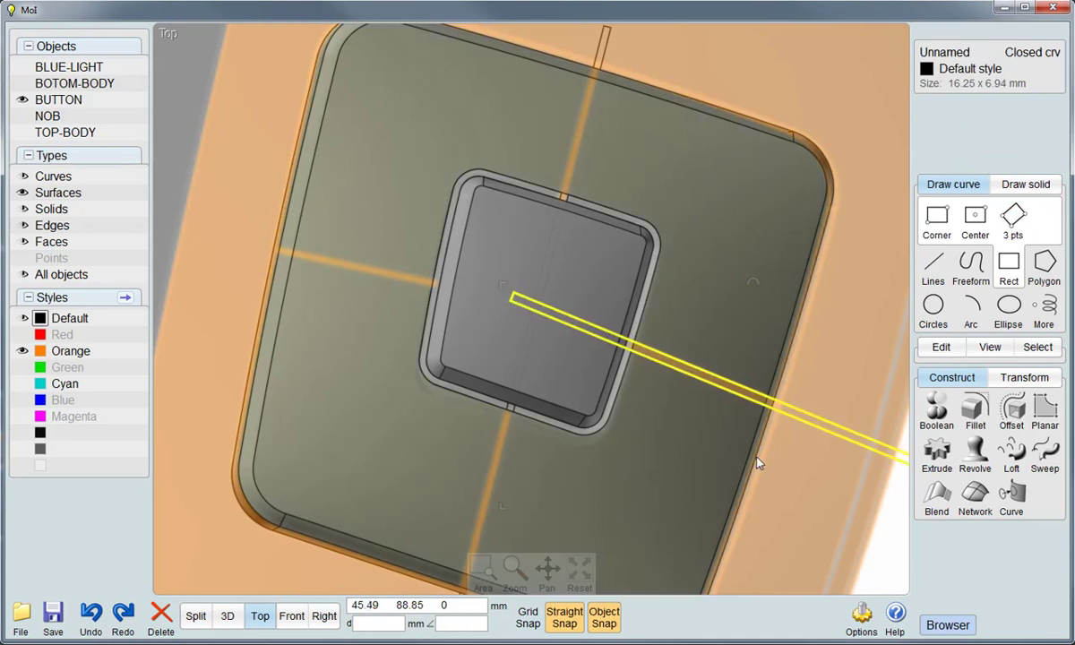
scroll(770, 444, "down", 2)
scroll(777, 439, "down", 1)
scroll(789, 457, "down", 1)
scroll(757, 385, "down", 1)
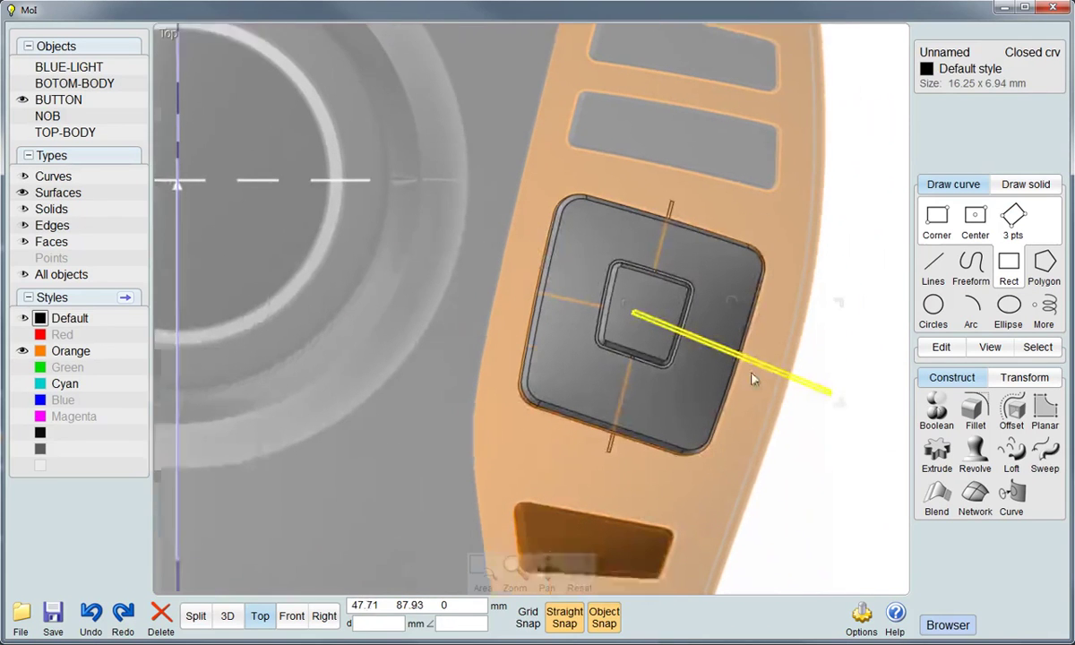
Move the left cutting strip and rotate it to lie along the button's groove
mouse_move(817, 370)
left_mouse_down()
mouse_move(599, 297)
mouse_move(609, 299)
left_mouse_up()
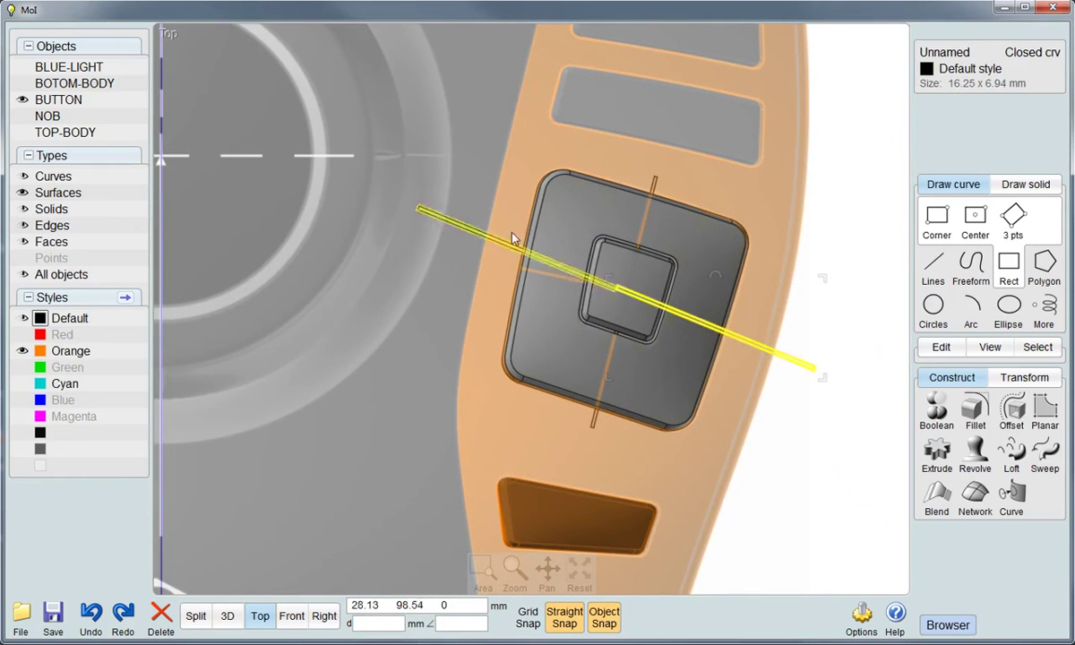
left_click(443, 216)
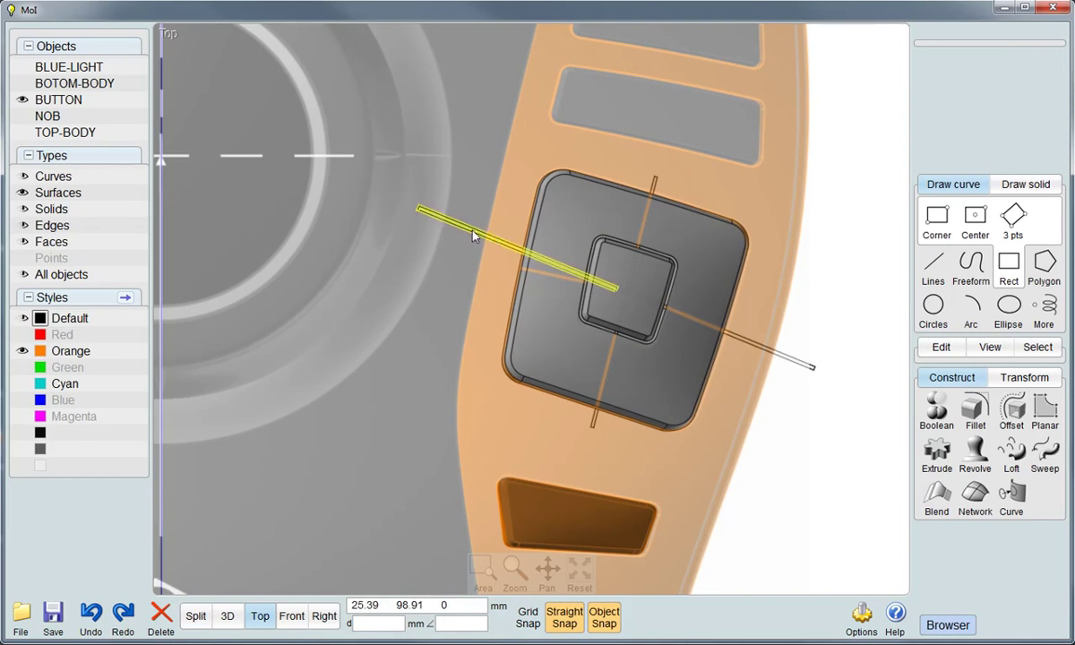
left_click_drag(442, 216, 361, 254)
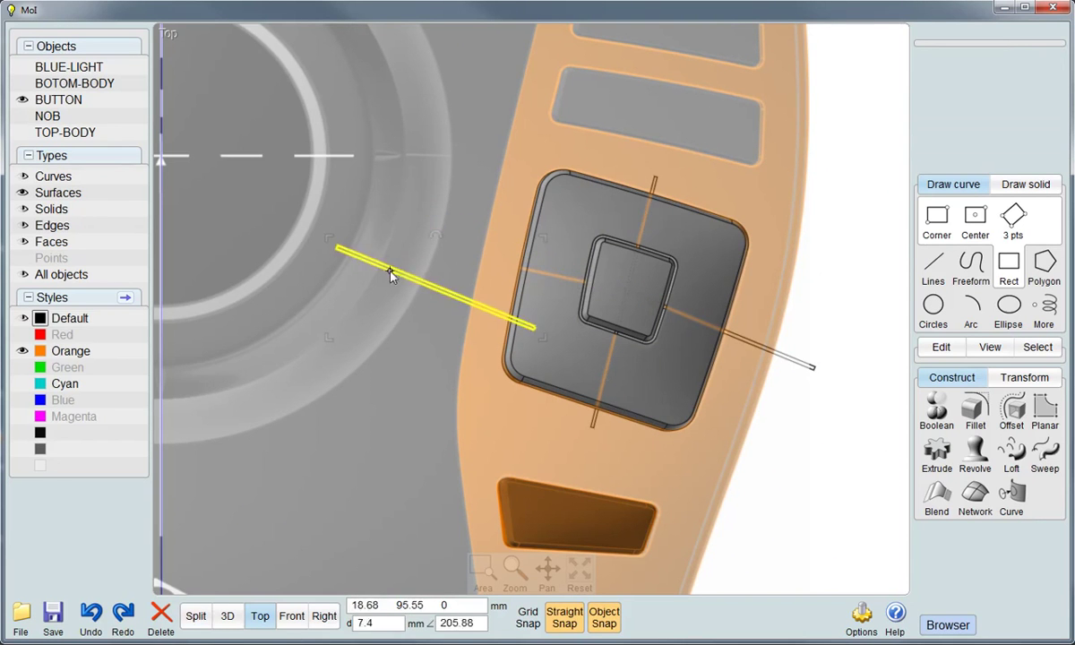
left_click(413, 231)
left_click_drag(458, 296, 588, 301)
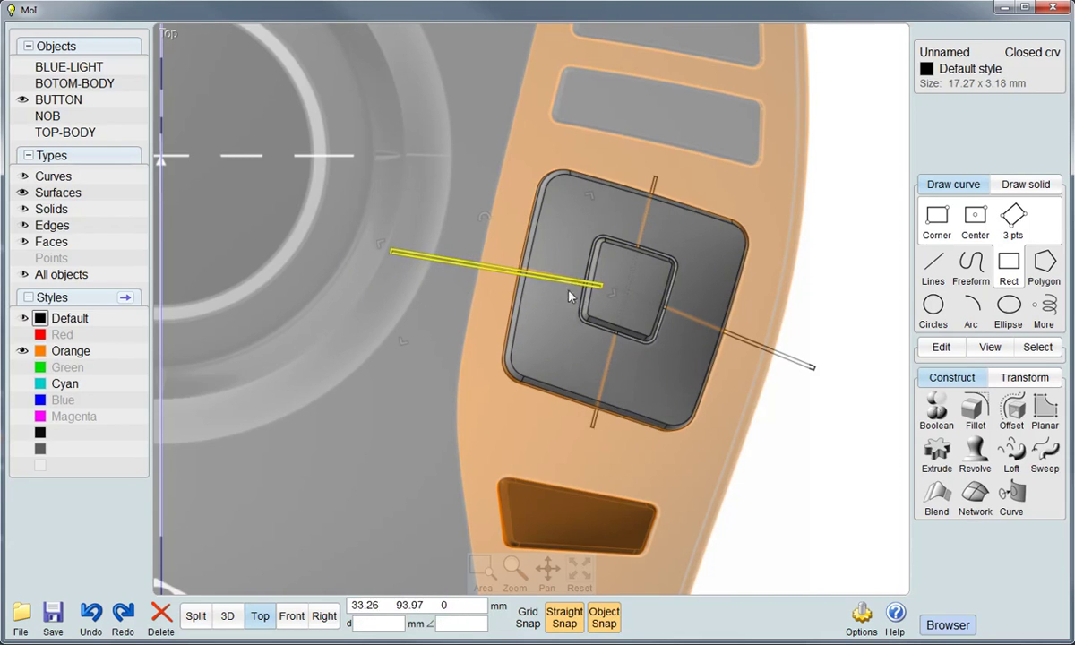
left_click(487, 218)
left_click(535, 253)
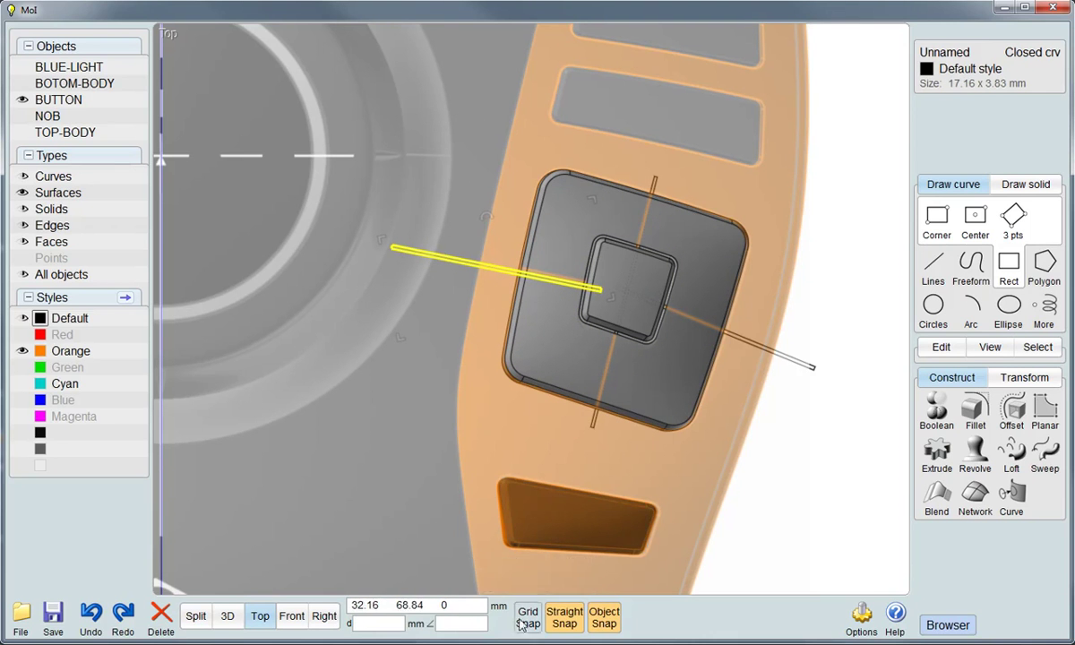
Snap the left strip onto the groove's midline and align the right strip with its groove
key("c")
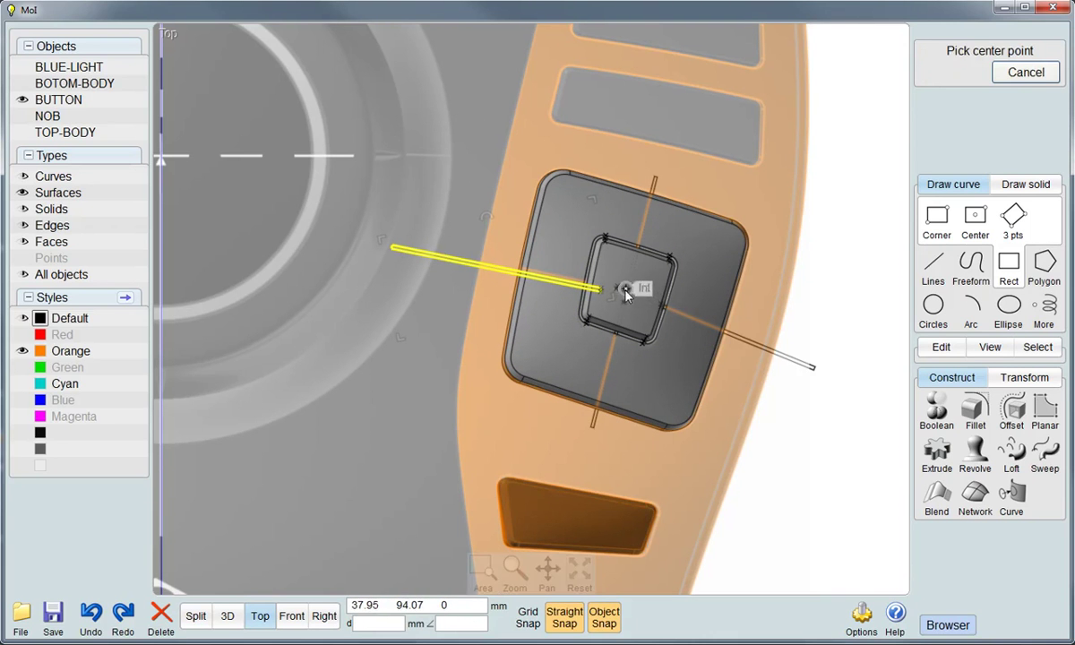
left_click(625, 288)
left_click(815, 146)
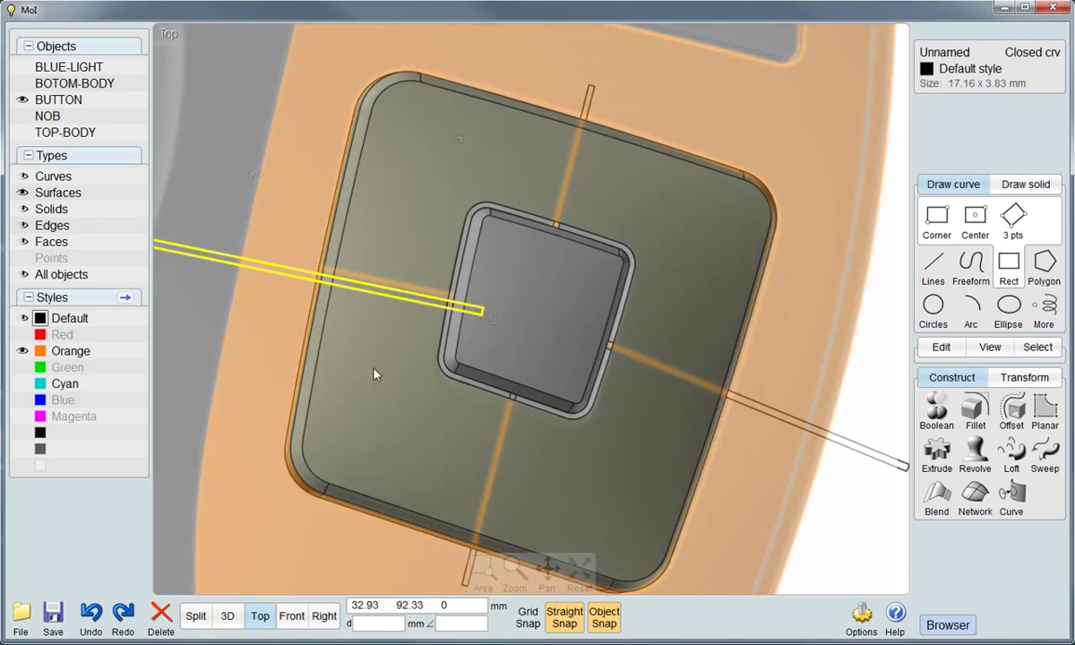
left_click_drag(273, 274, 273, 266)
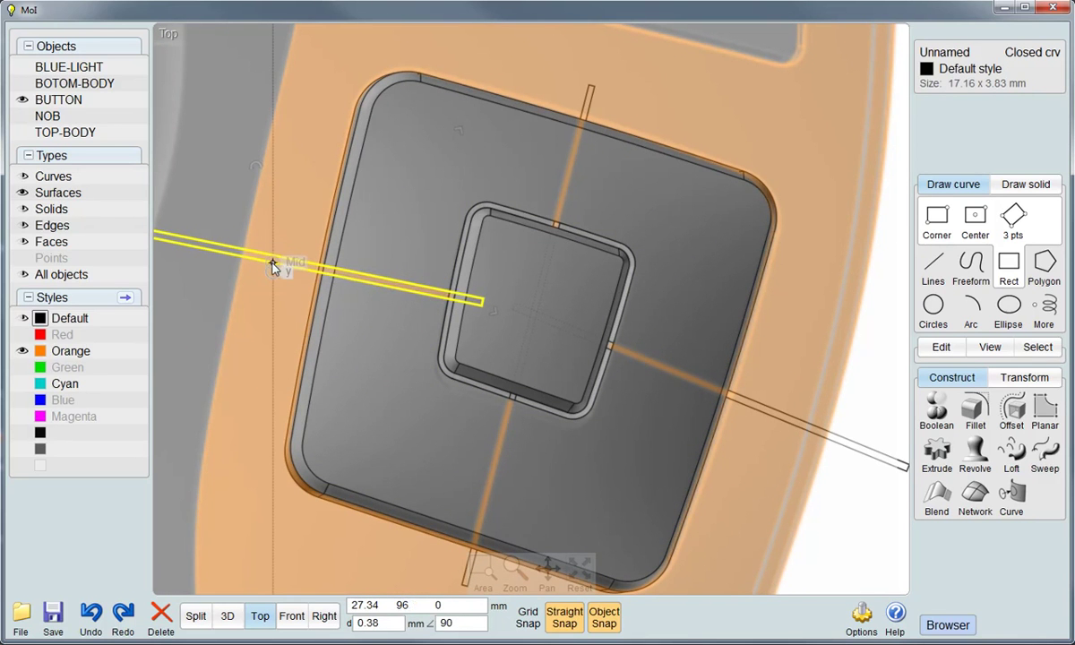
left_click(831, 449)
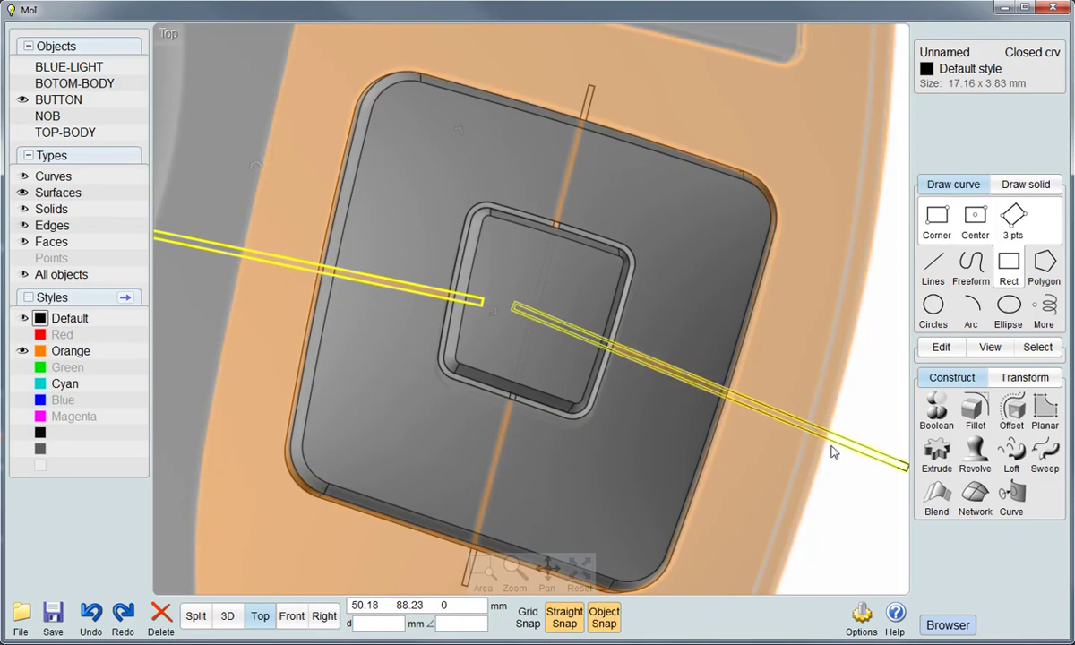
left_click_drag(751, 415, 823, 443)
Lift all three cutting strips straight up above the button in Right view
left_click(453, 523)
left_click(324, 616)
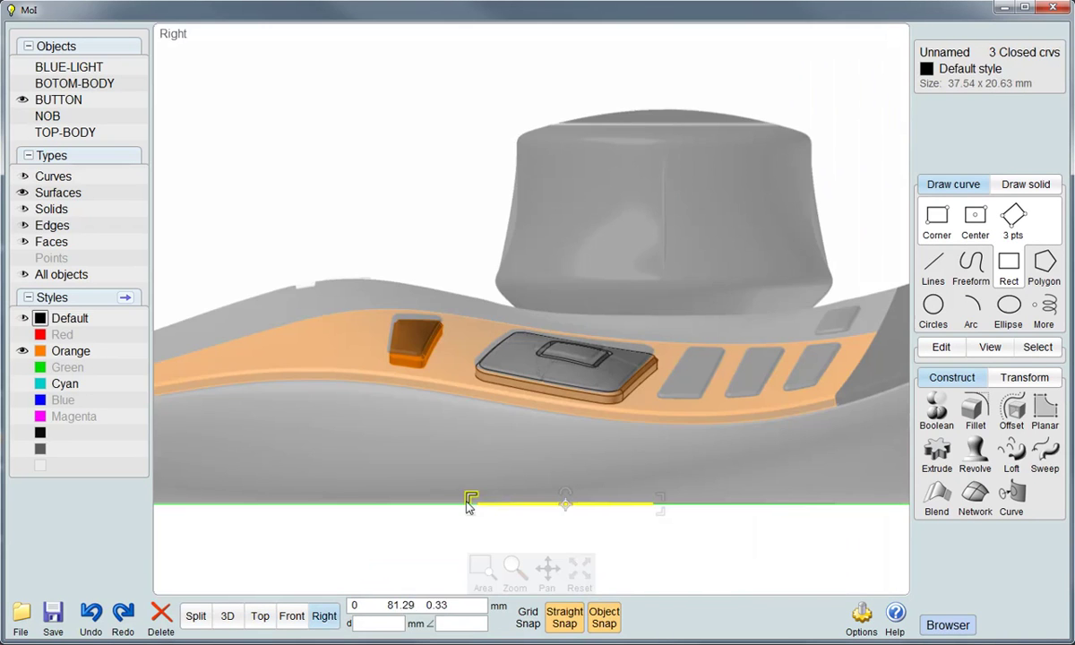
left_click_drag(565, 506, 569, 61)
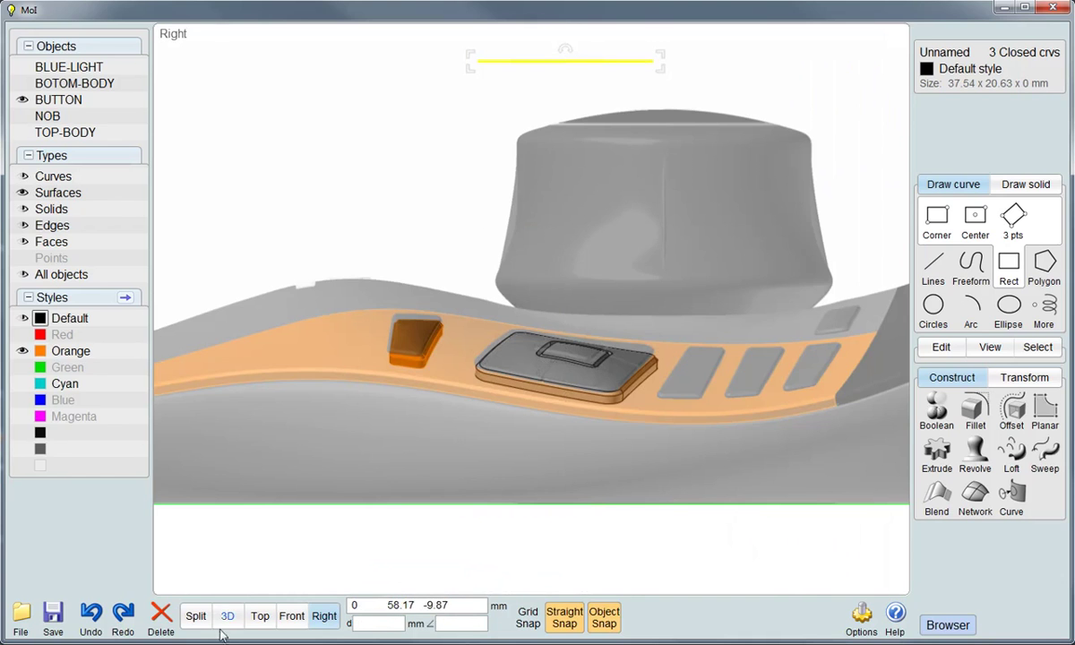
left_click(227, 616)
mouse_move(458, 463)
right_mouse_down()
mouse_move(433, 403)
mouse_move(452, 373)
mouse_move(442, 544)
mouse_move(475, 434)
mouse_move(527, 451)
right_mouse_up()
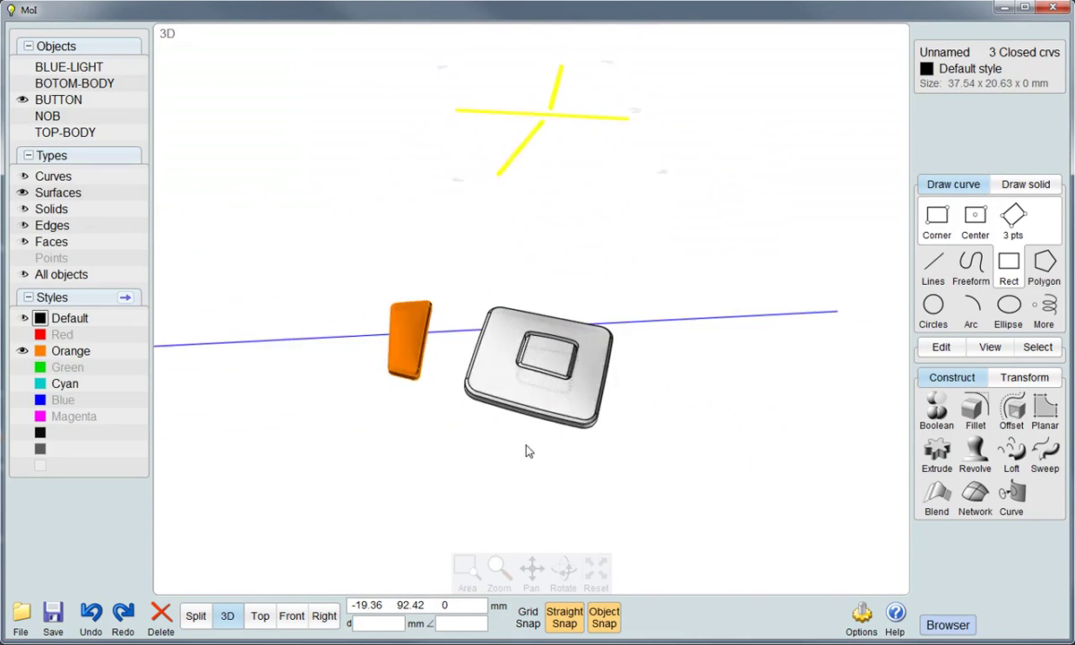
left_click(600, 446)
Boolean Diff the horizontal strip from the button, cutting it in two
left_click(577, 412)
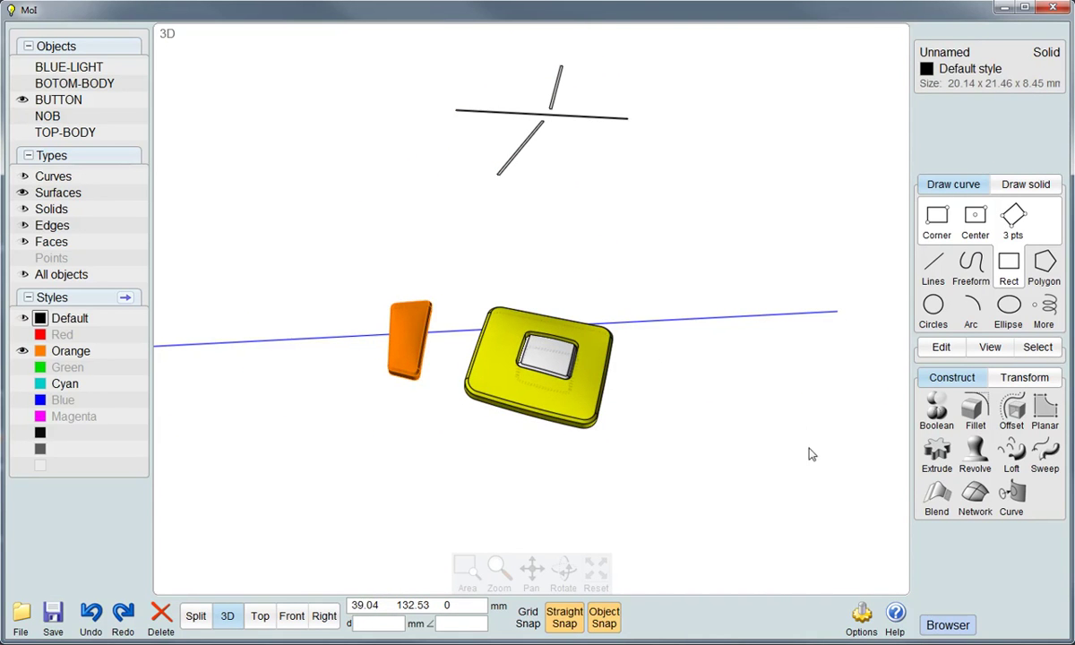
left_click(936, 412)
left_click(937, 363)
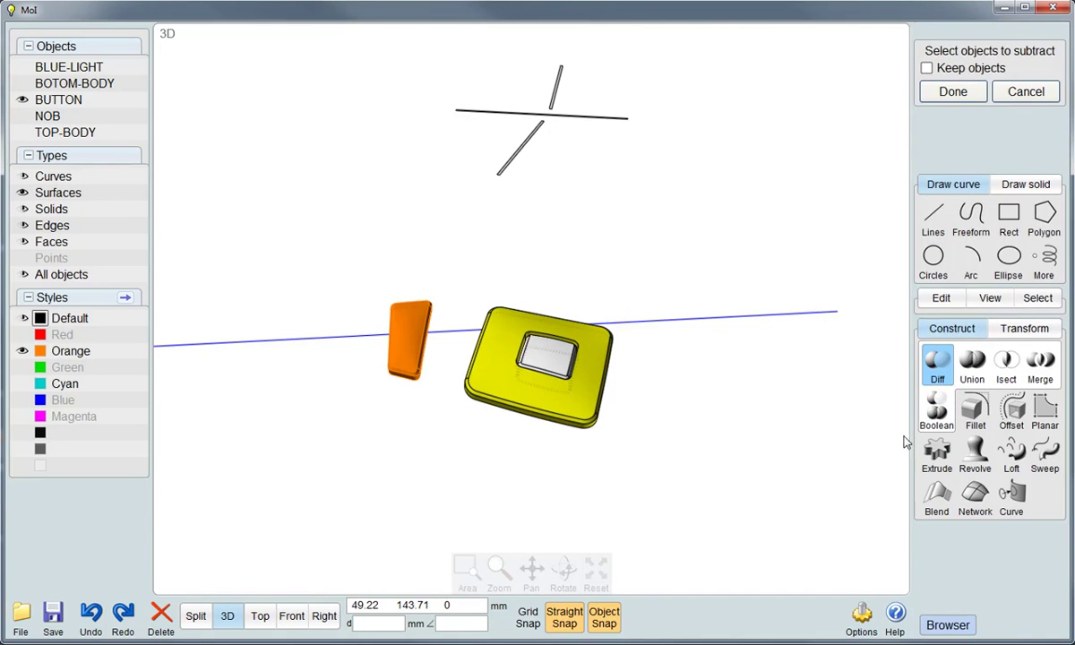
left_click(573, 115)
right_click(663, 211)
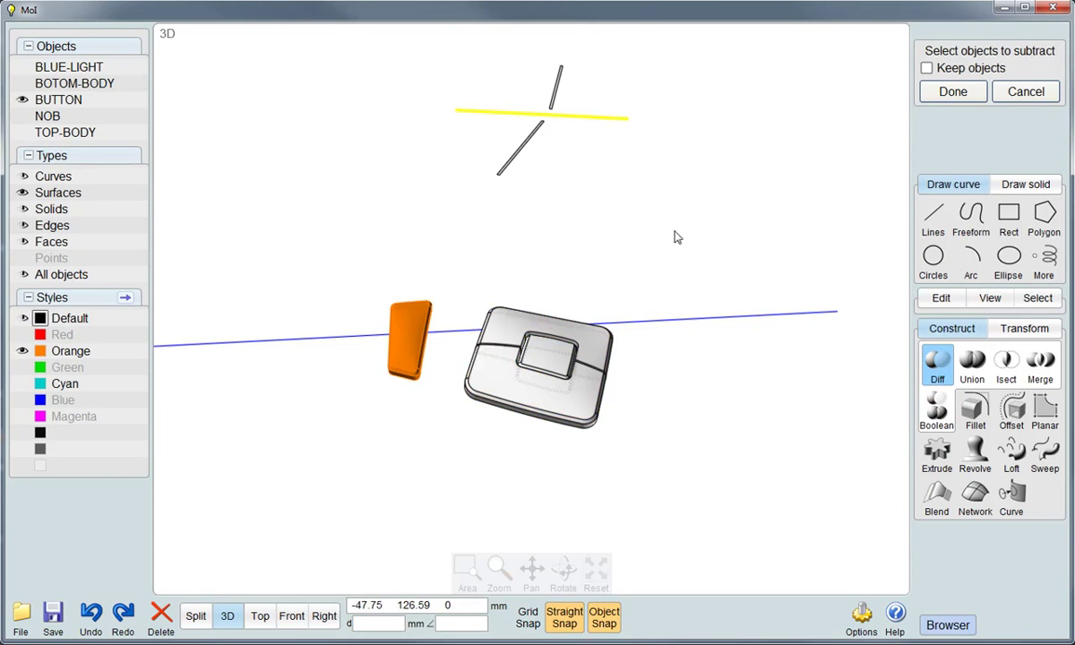
Cut both button pieces with the diagonal strips, then delete all three strips
left_click(546, 174)
left_click(521, 147)
left_click(575, 189)
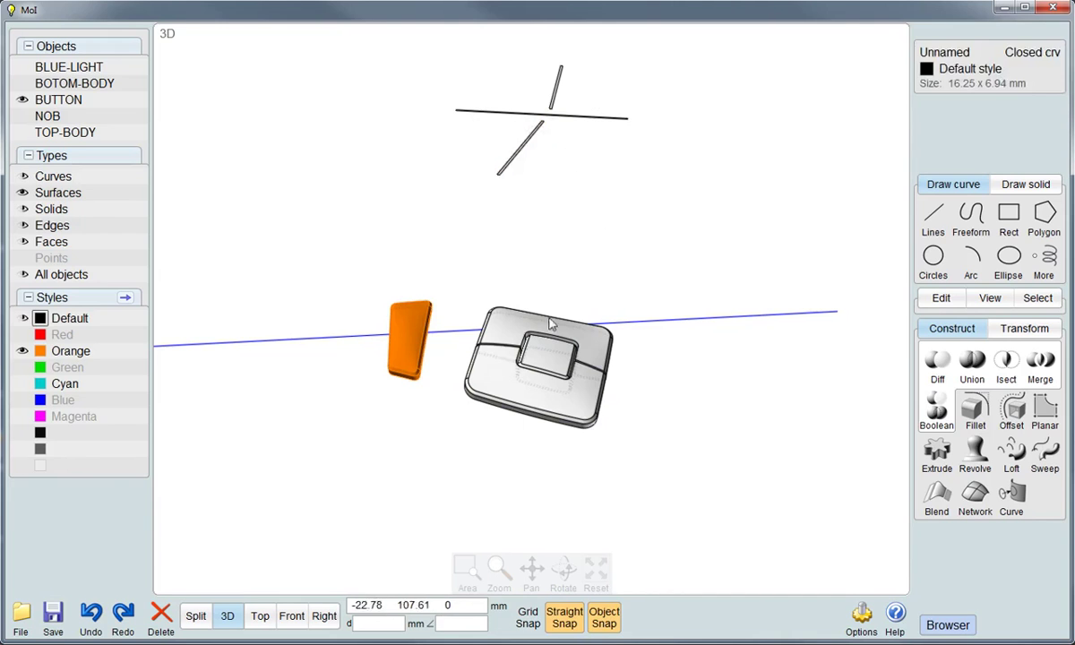
left_click(538, 392)
left_click(569, 328)
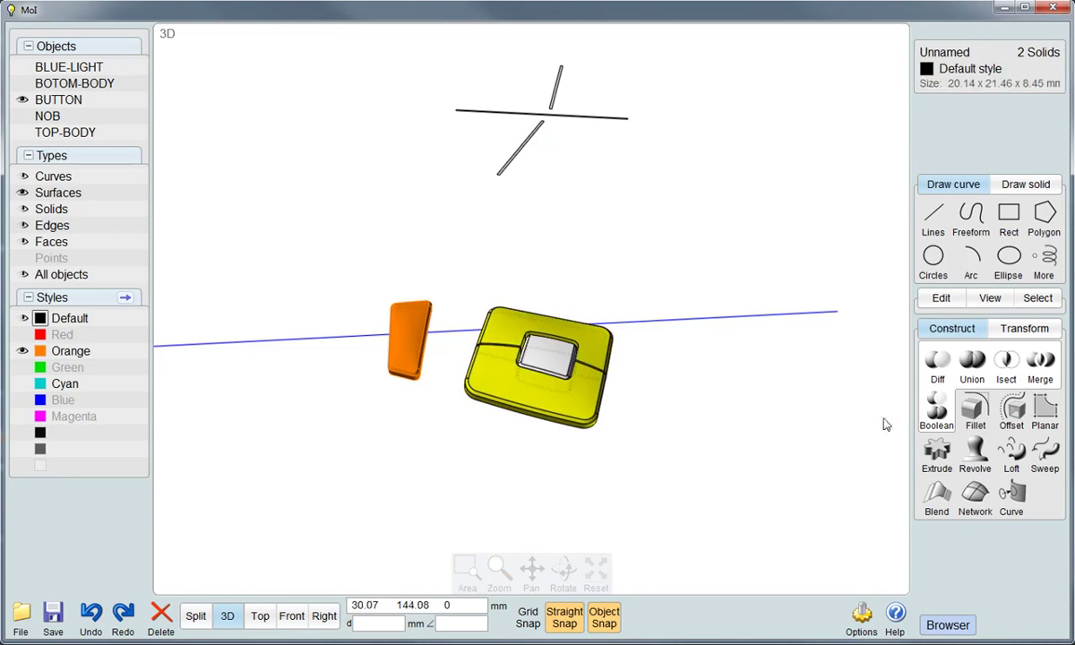
left_click(937, 363)
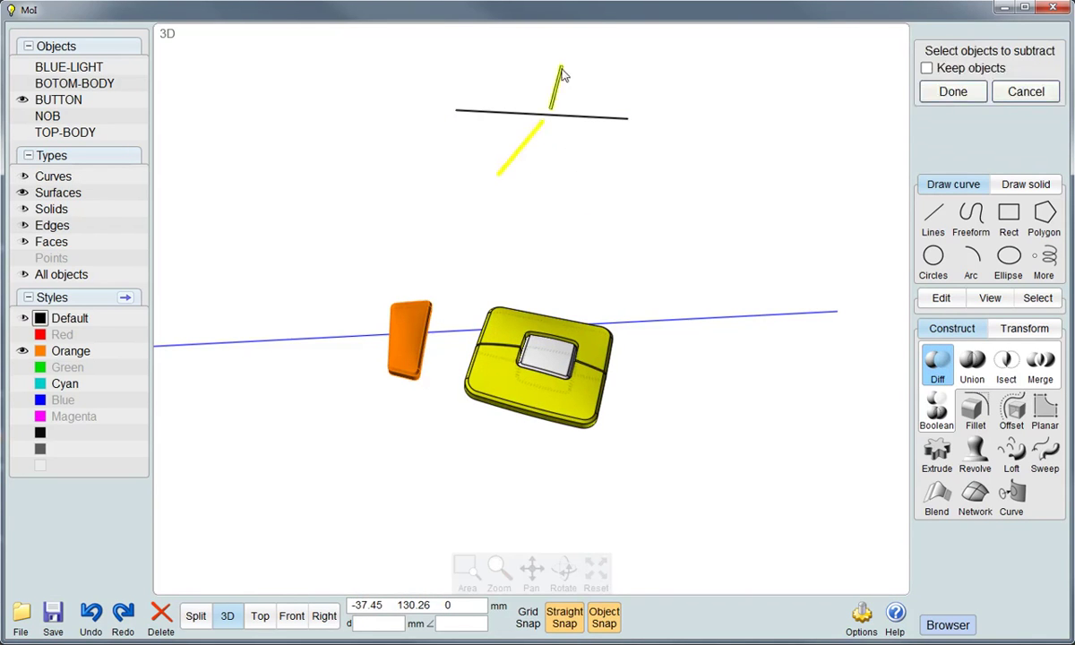
right_click(664, 125)
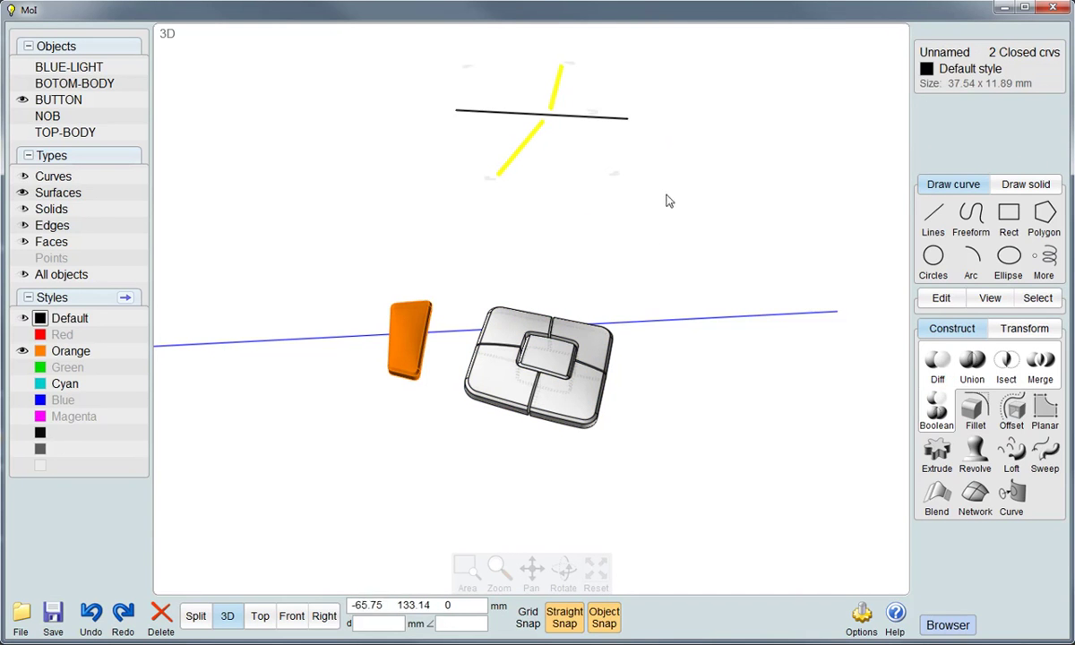
left_click(598, 198)
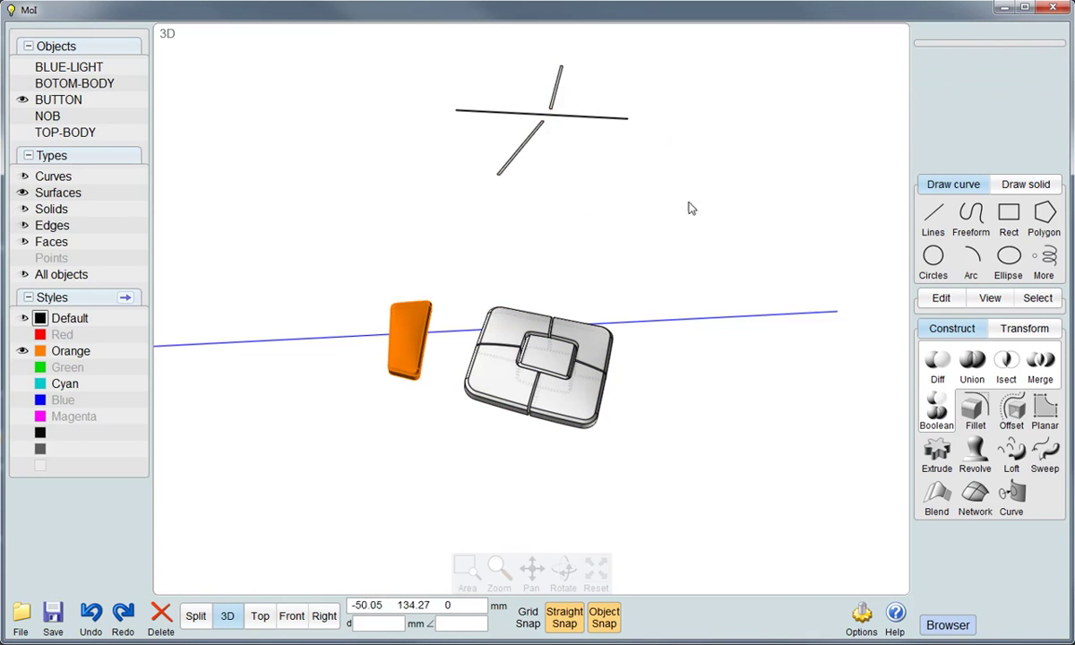
left_click_drag(654, 204, 428, 61)
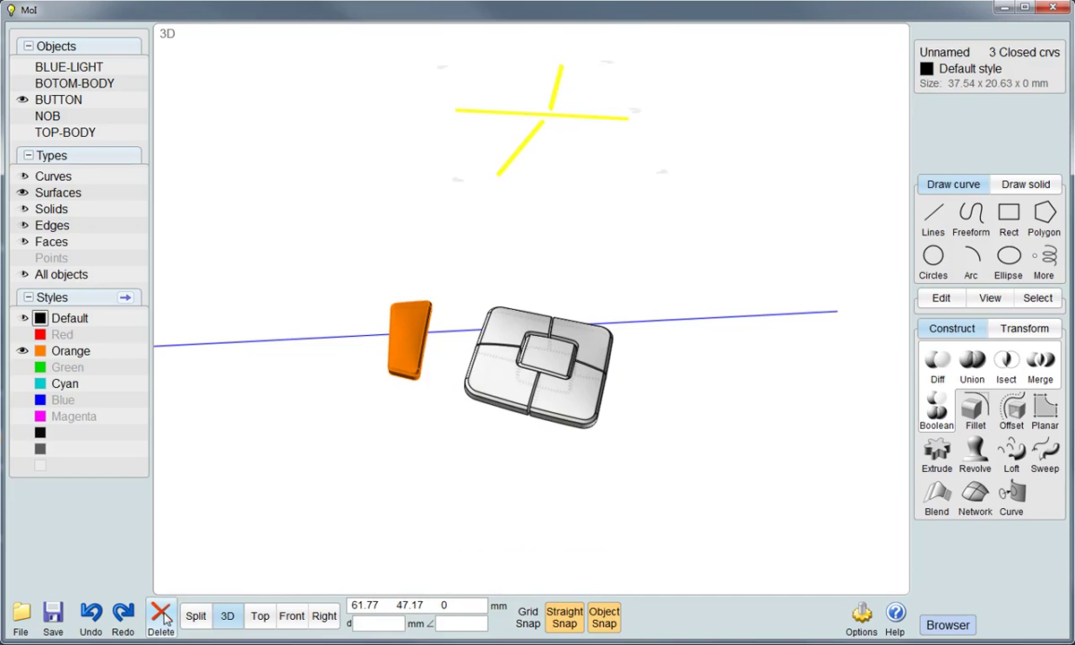
key("Delete")
Select the large and small button recess faces on the top body
left_click(497, 348)
left_click(491, 357)
right_click_drag(489, 361, 353, 423)
left_click_drag(371, 170, 589, 457)
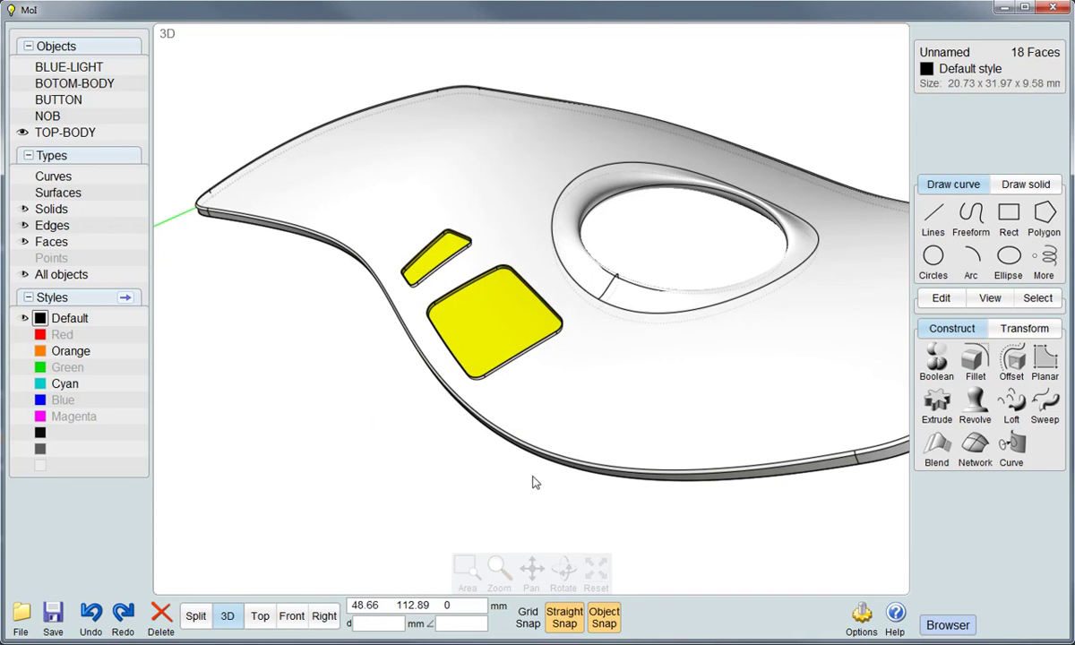
scroll(371, 512, "down", 2)
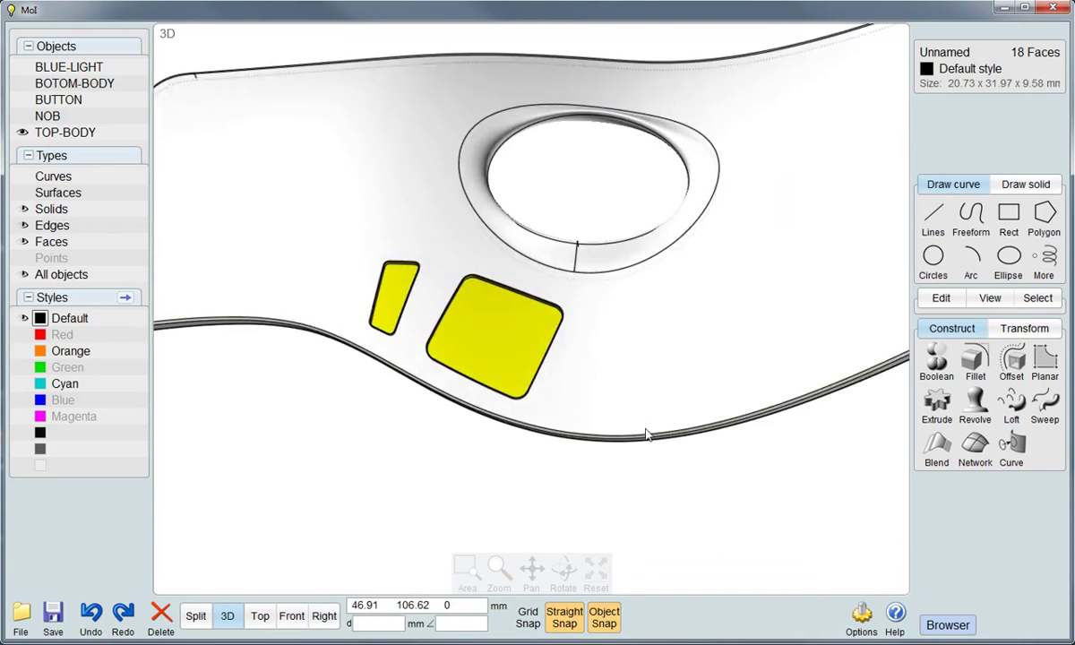
scroll(482, 437, "down", 2)
mouse_move(379, 496)
right_mouse_down()
mouse_move(494, 482)
mouse_move(505, 456)
right_mouse_up()
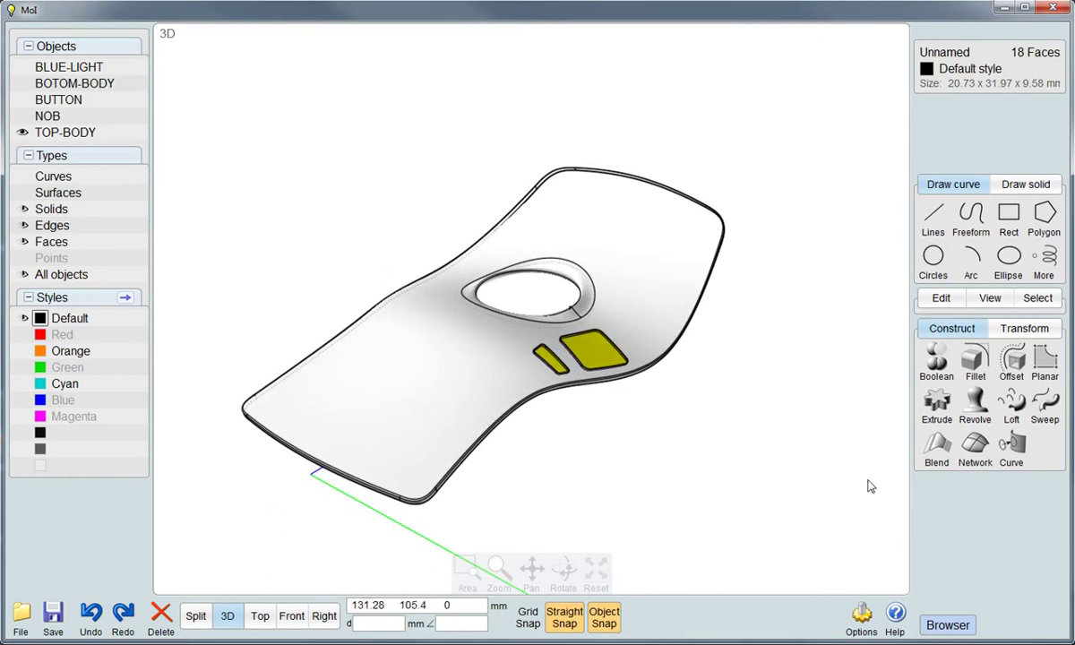
Mirror the recess faces from the origin to the opposite side, then select the top surface face
left_click(1020, 330)
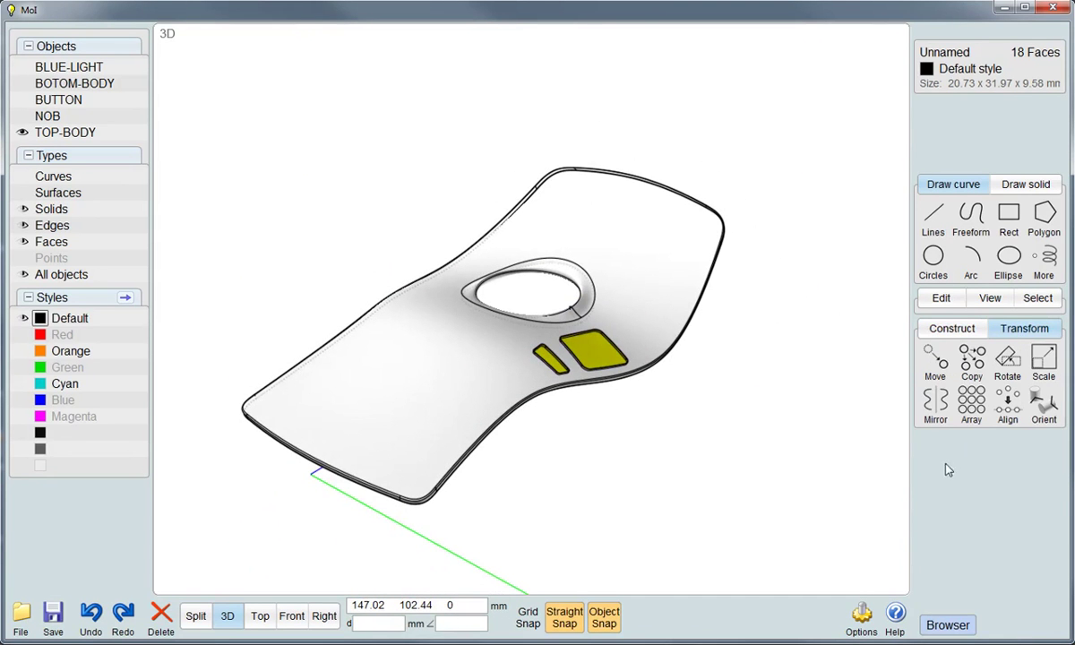
left_click(935, 403)
left_click(310, 475)
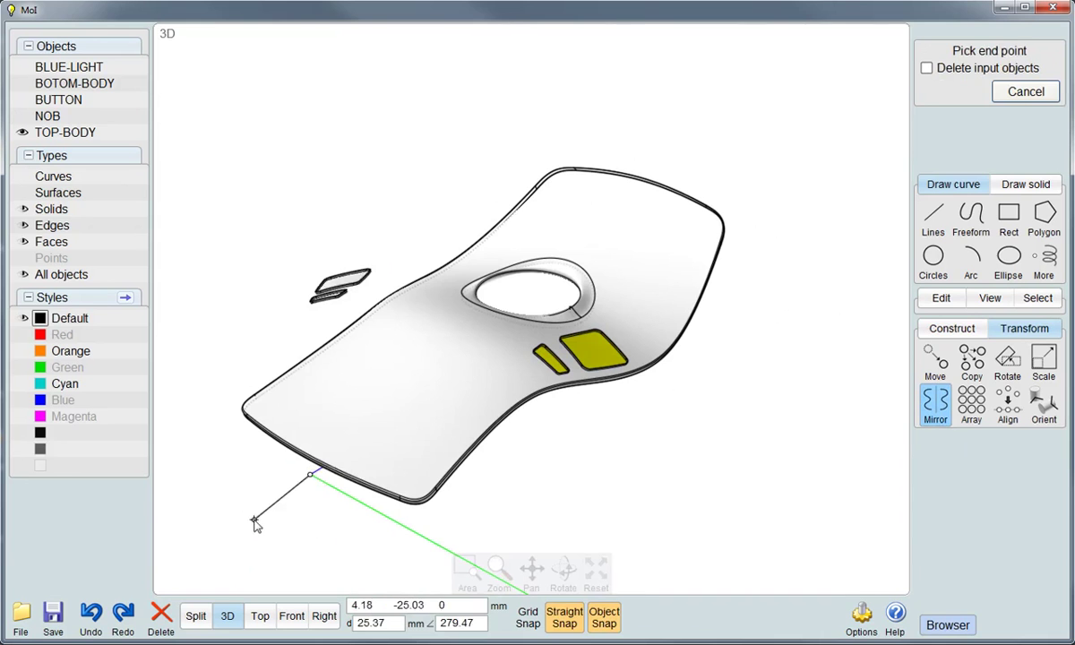
left_click(306, 531)
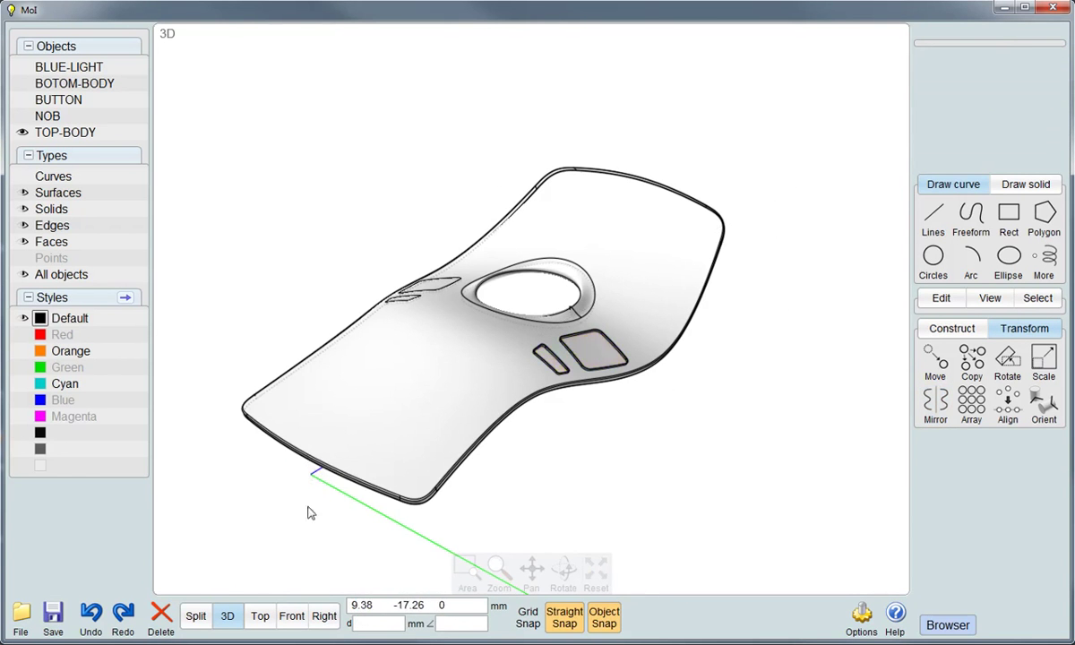
right_click_drag(308, 511, 460, 502)
left_click(489, 453)
left_click(491, 436)
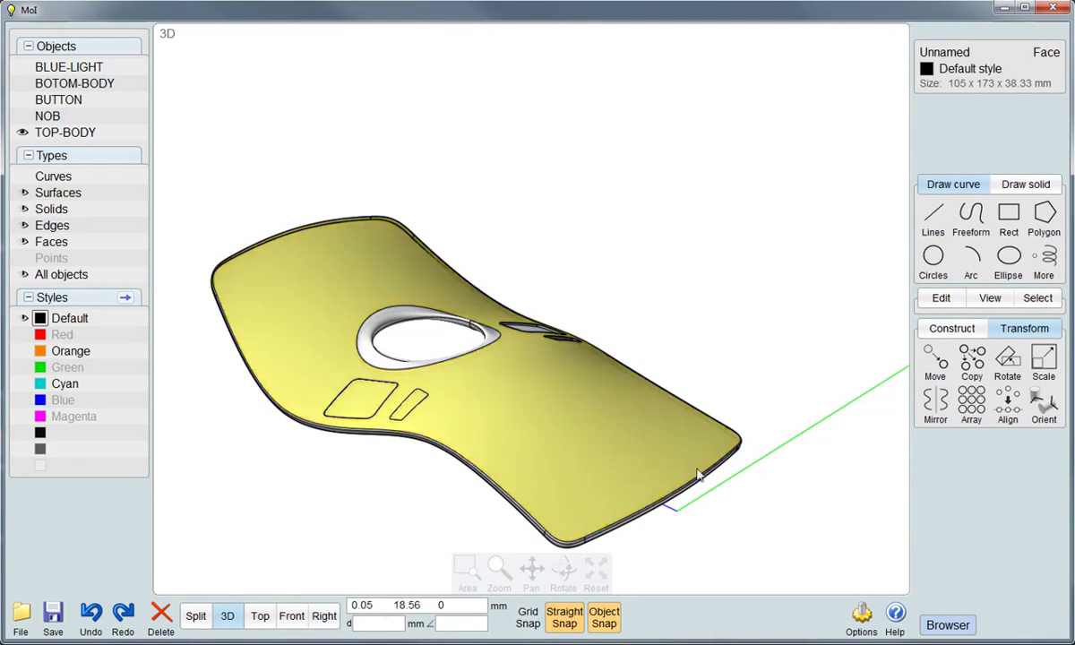
left_click(942, 298)
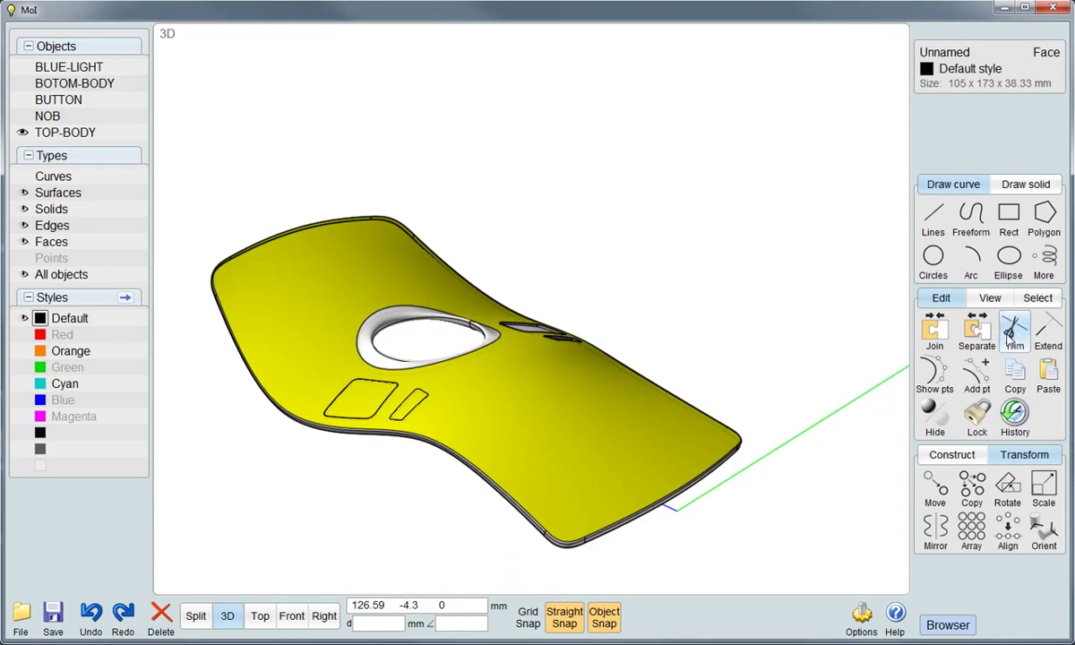
Trim the top face using the mirrored recess outlines as cutting objects
left_click(1014, 332)
right_click_drag(289, 504, 234, 510)
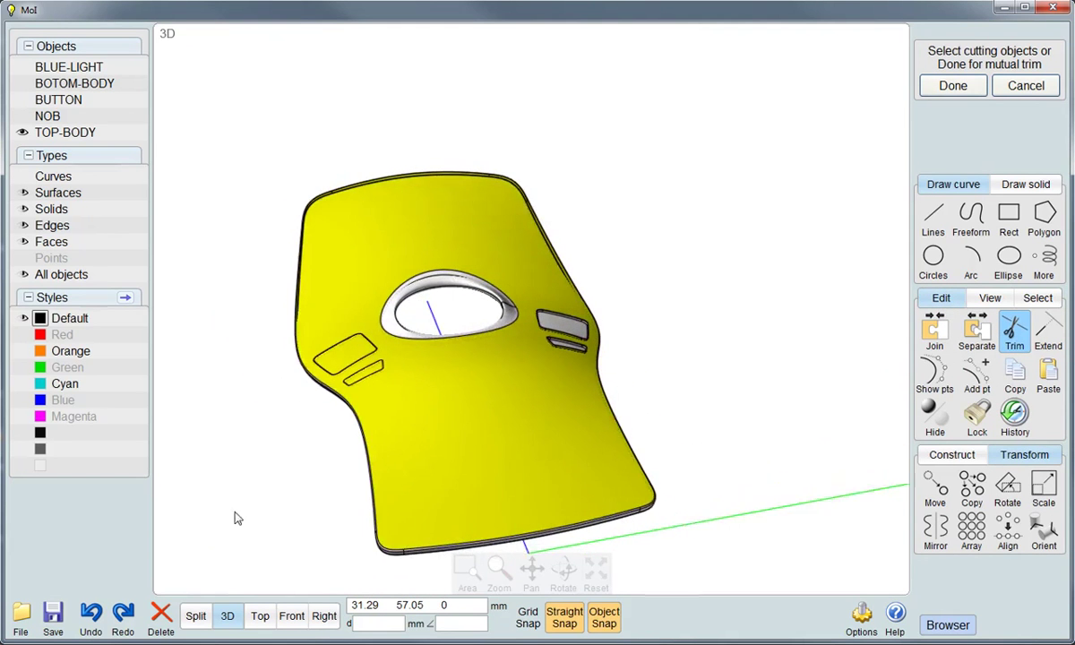
left_click_drag(230, 285, 341, 440)
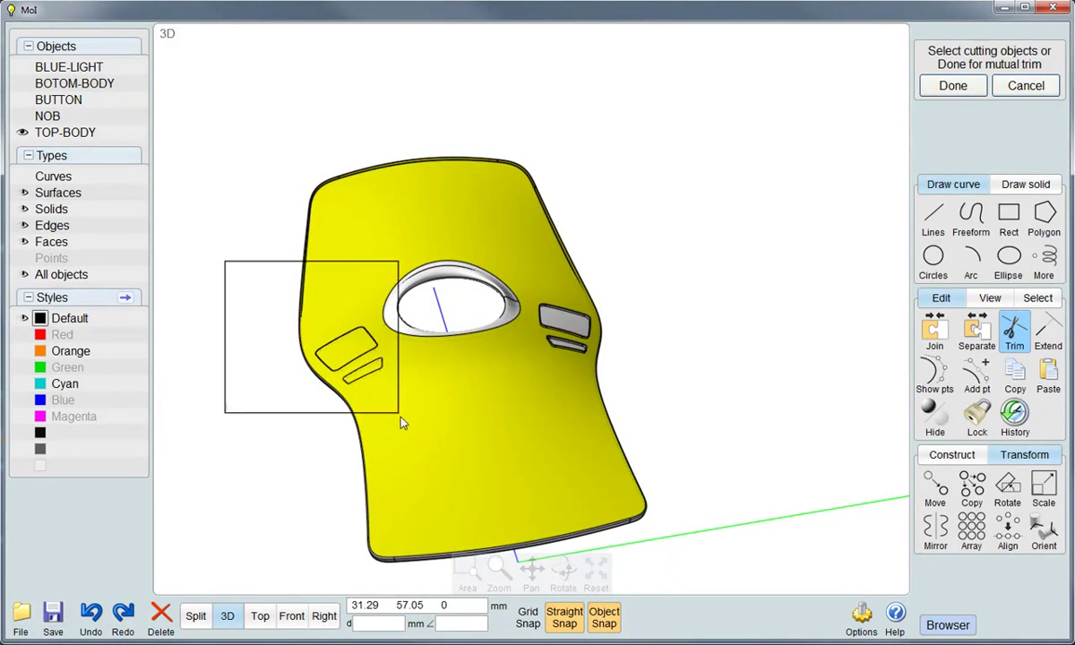
right_click(302, 428)
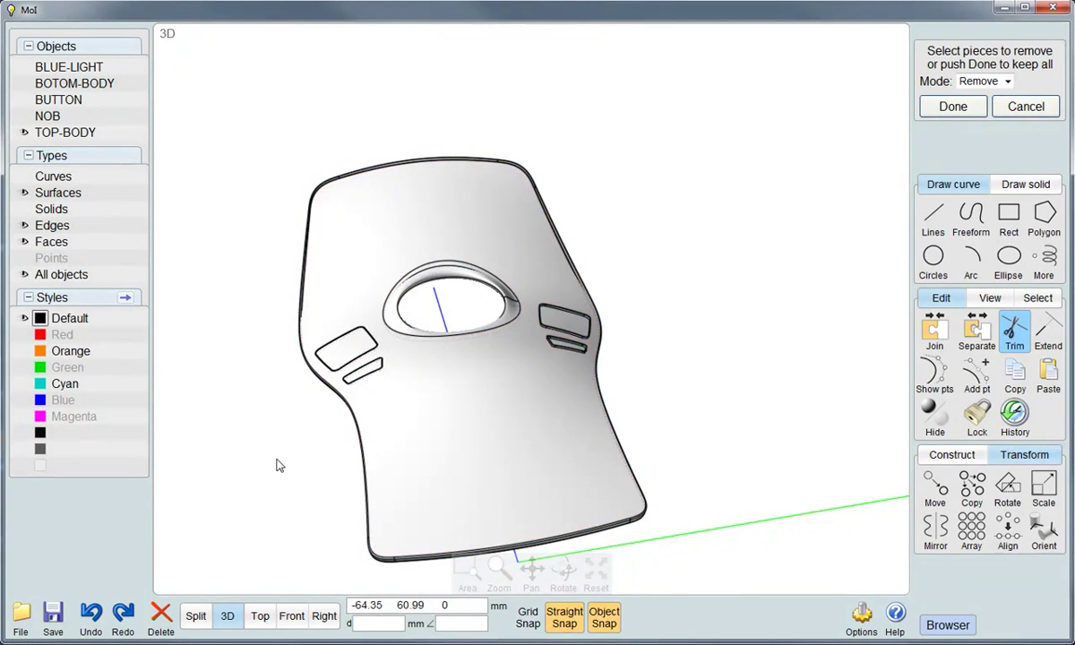
right_click(279, 465)
mouse_move(304, 461)
right_mouse_down()
mouse_move(343, 457)
mouse_move(463, 372)
right_mouse_up()
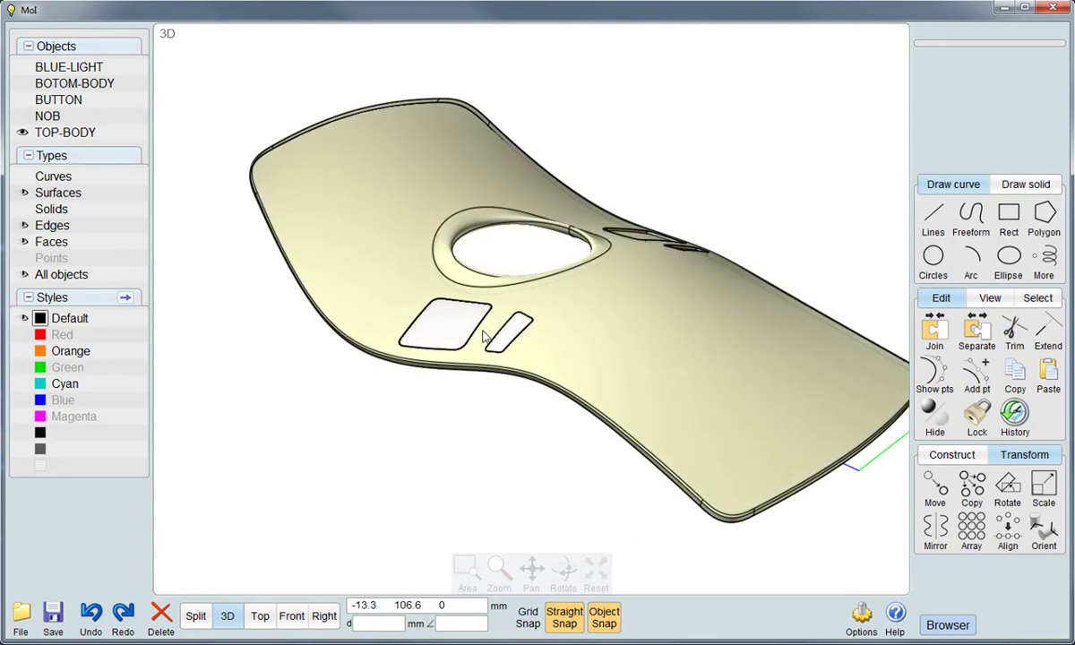
scroll(484, 335, "down", 2)
right_click_drag(484, 335, 488, 387)
Zoom in on the left recesses and delete the large and small recess floor faces
key("c")
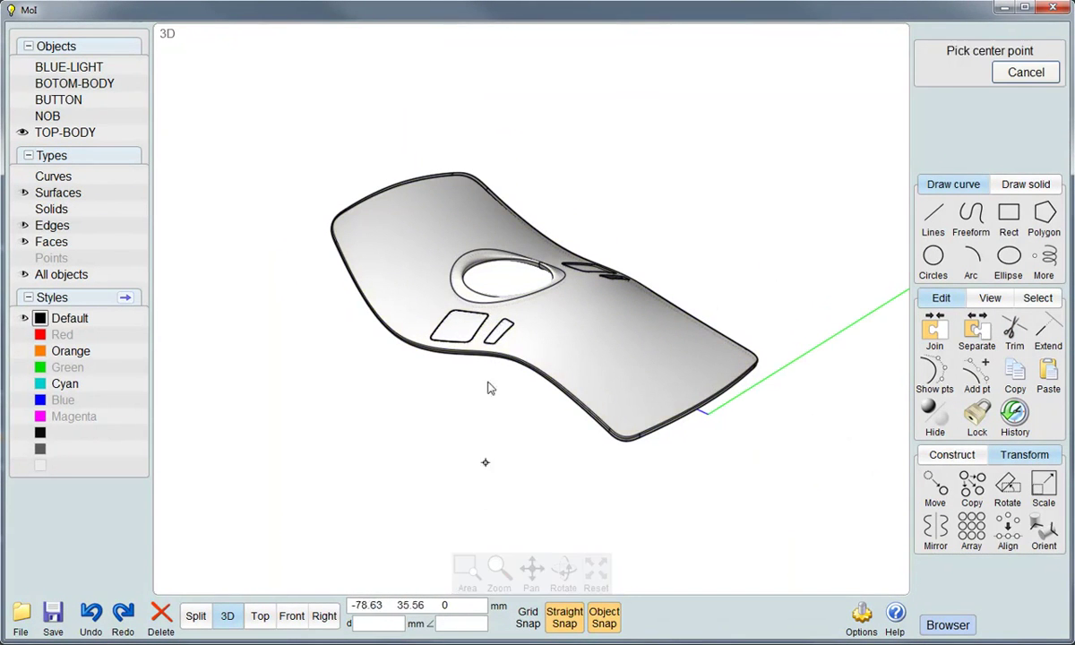
left_click(468, 320)
left_click(591, 224)
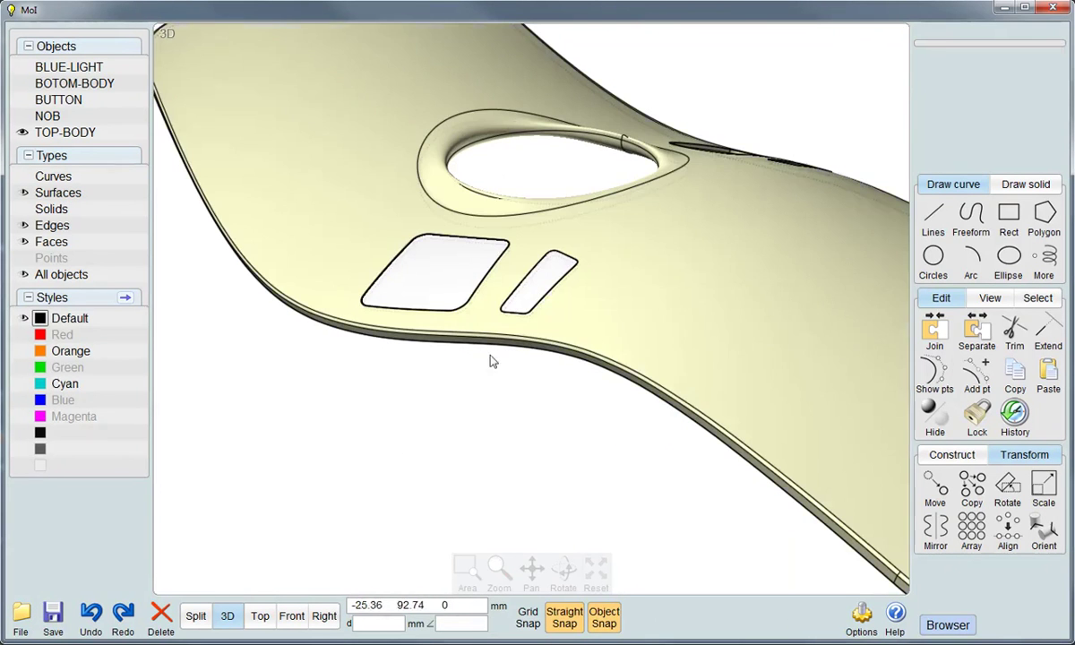
left_click(450, 288)
left_click(451, 410)
left_click(448, 285)
left_click(538, 298)
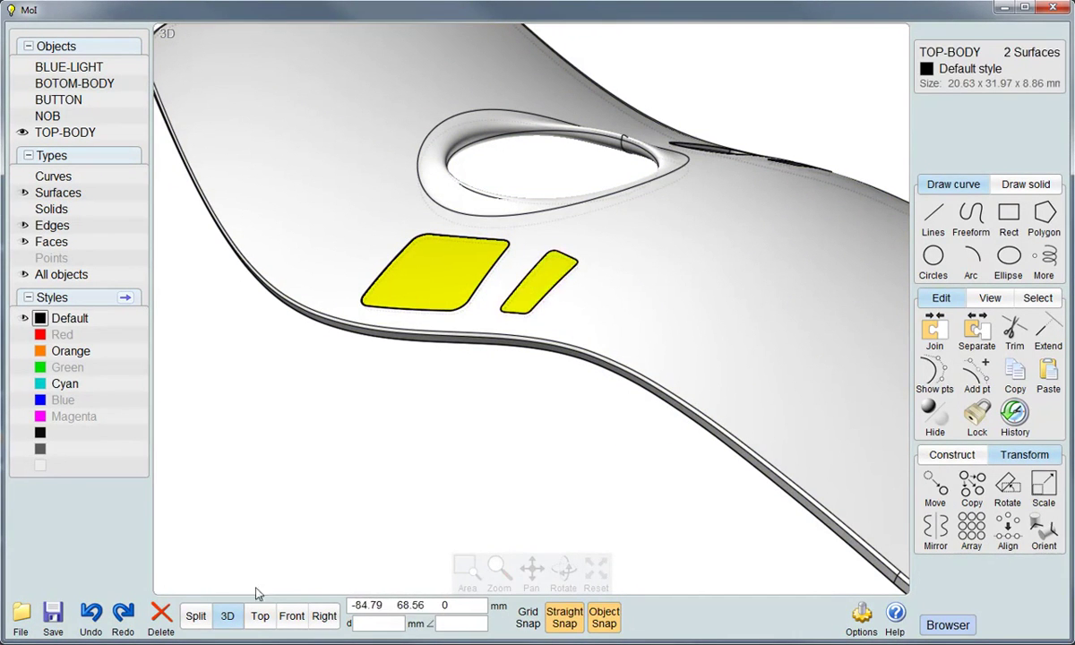
left_click(154, 618)
left_click(421, 258)
left_click(534, 283)
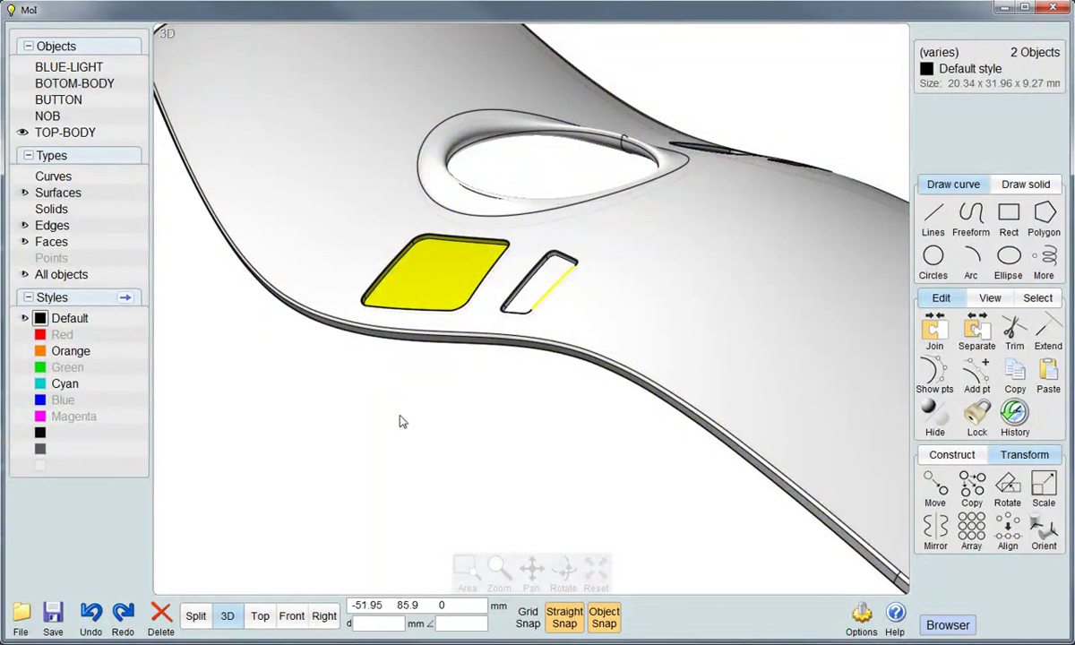
Window-select the top body, join it into one solid, and zoom out to the whole part
left_click(402, 421)
left_click_drag(629, 573, 367, 218)
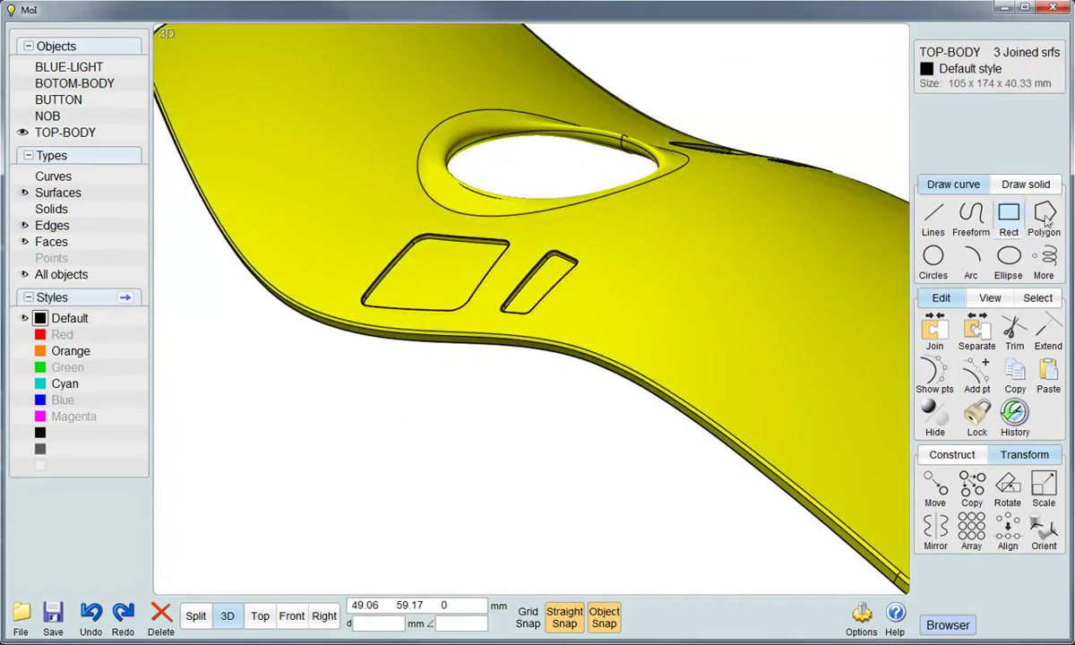
left_click(935, 344)
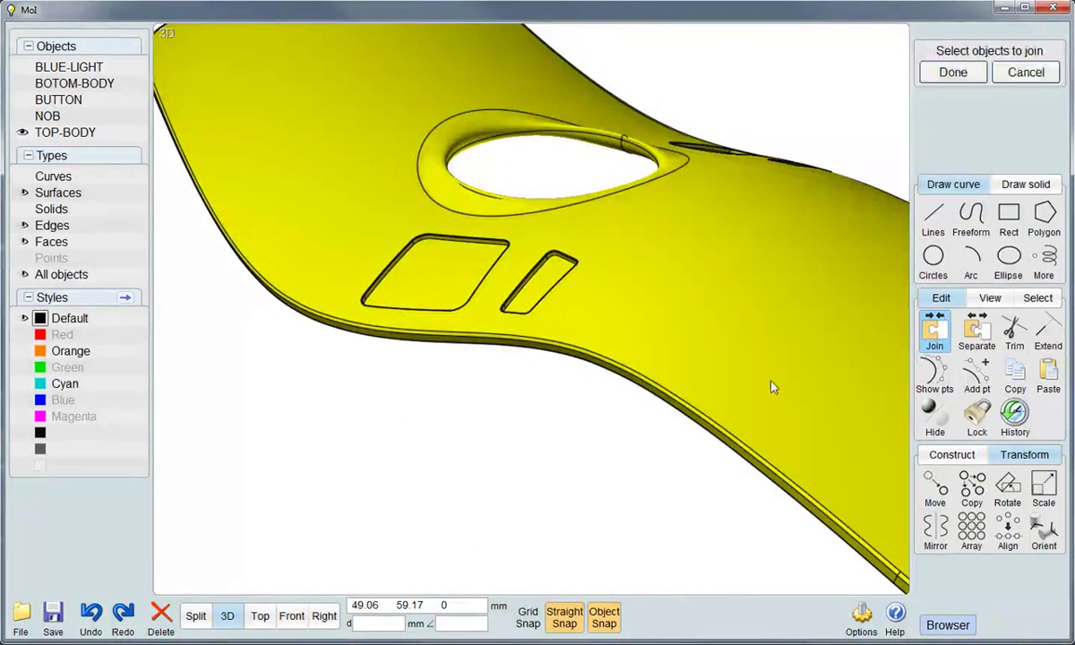
right_click(481, 427)
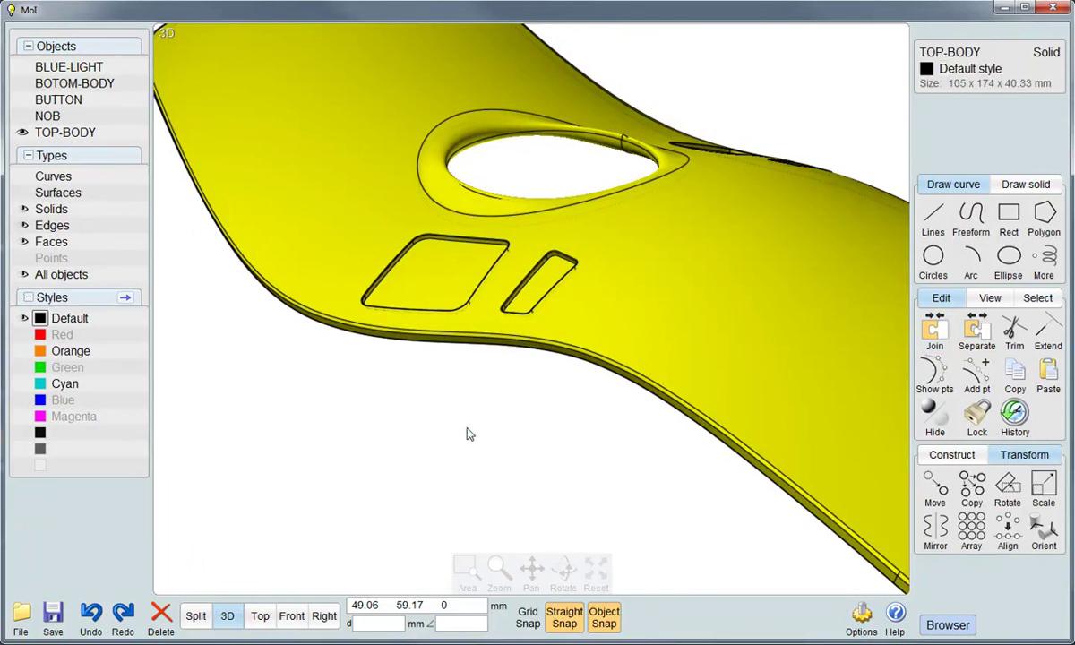
left_click(486, 408)
key("Home")
Show the BUTTON object and select all of its button parts
right_click_drag(536, 429, 410, 439)
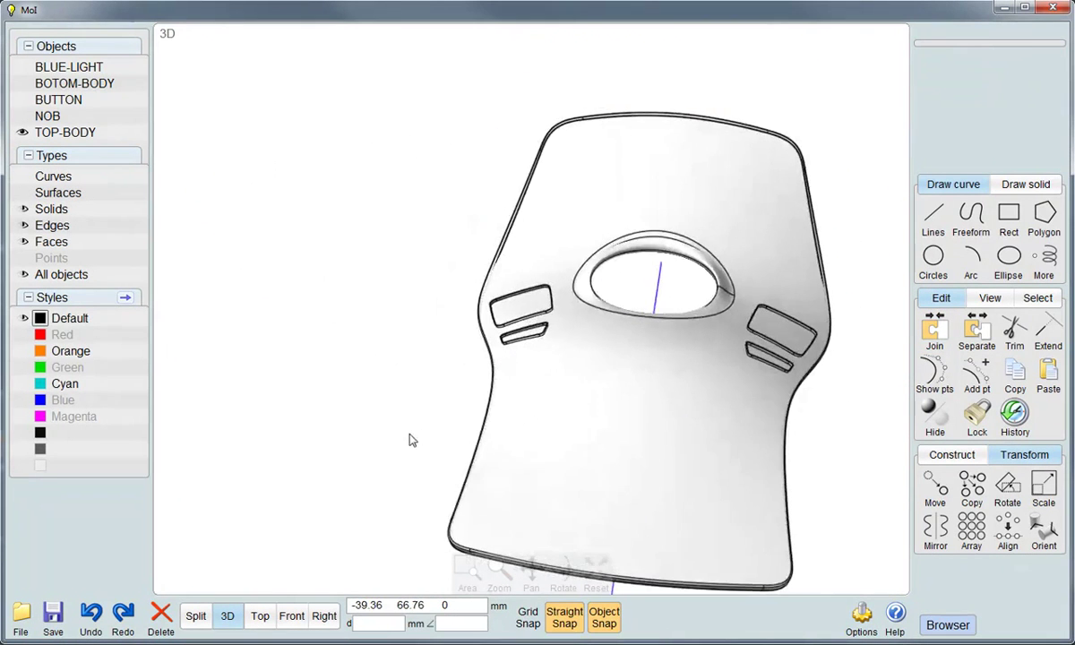
left_click(572, 425)
mouse_move(511, 367)
right_mouse_down()
mouse_move(504, 295)
mouse_move(383, 233)
right_mouse_up()
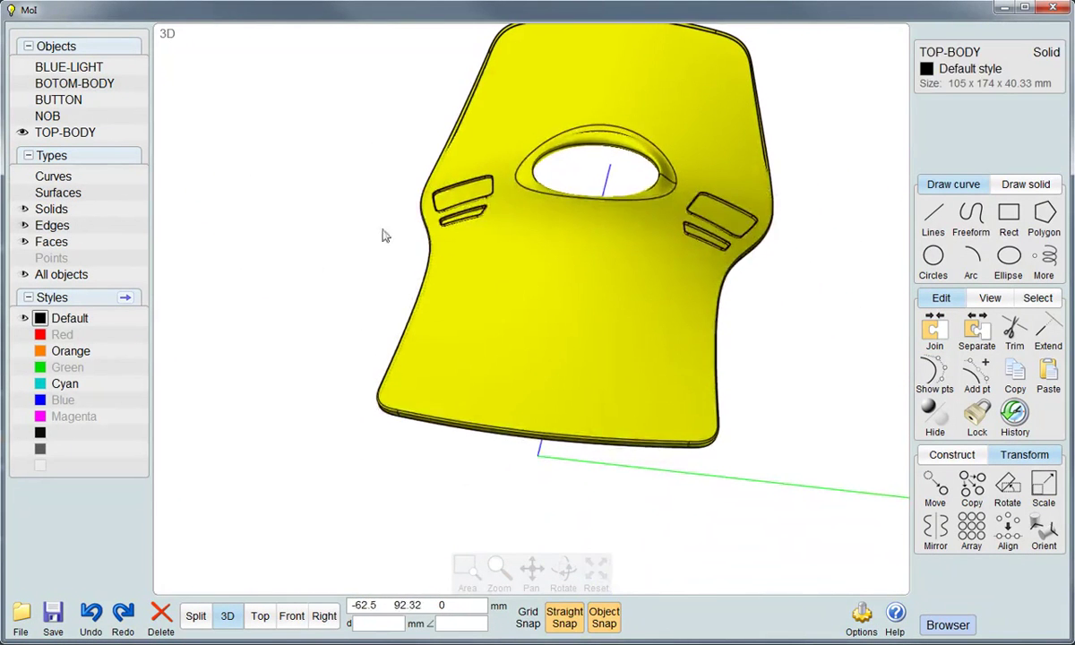
left_click(383, 233)
left_click(23, 99)
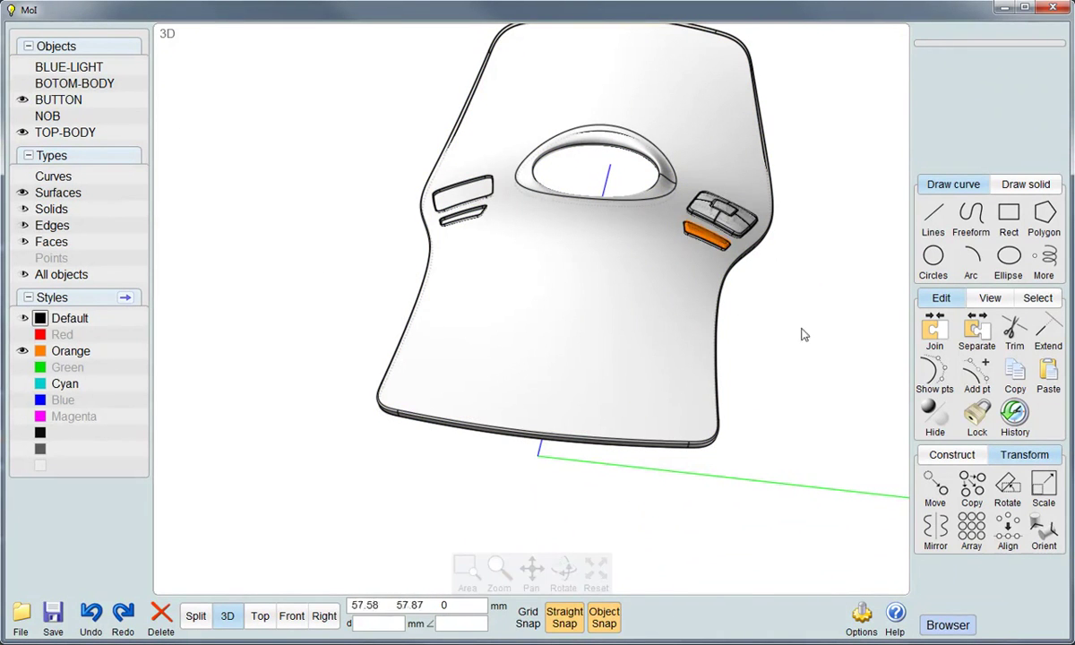
right_click_drag(815, 324, 538, 223)
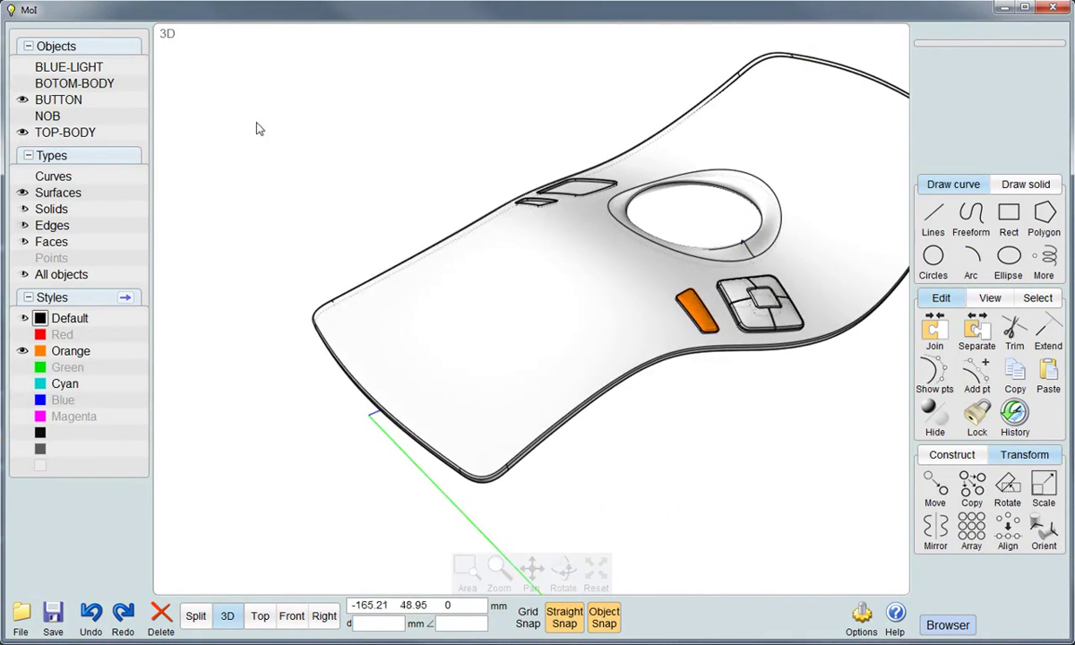
left_click(89, 100)
Mirror the selected buttons across the centre axis onto the opposite side of the body
right_click_drag(266, 308, 286, 229)
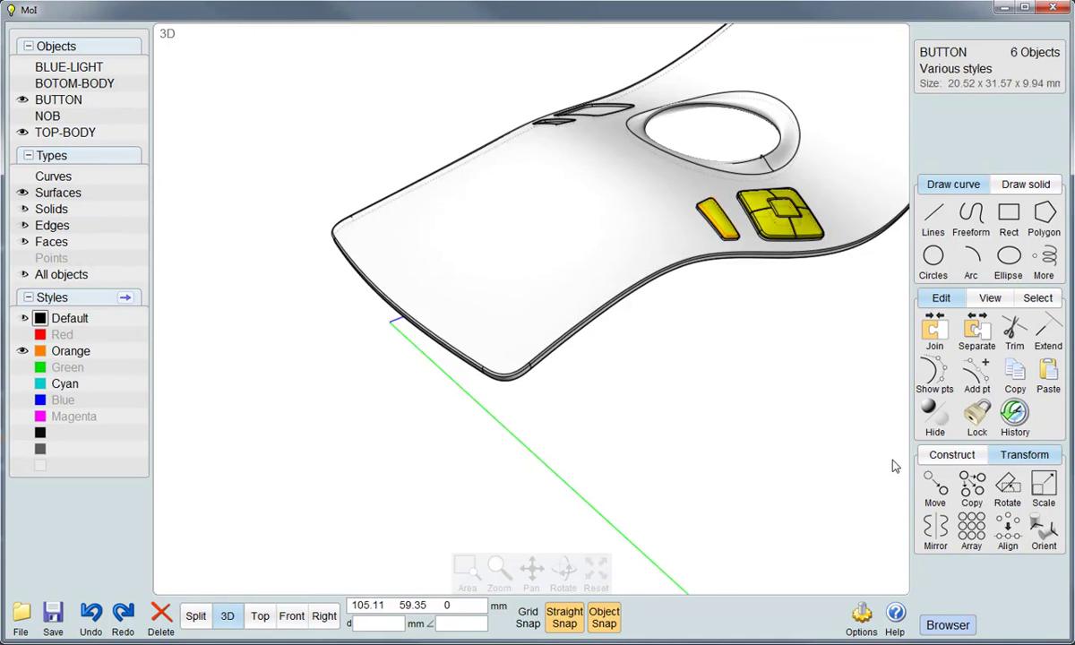
left_click(935, 528)
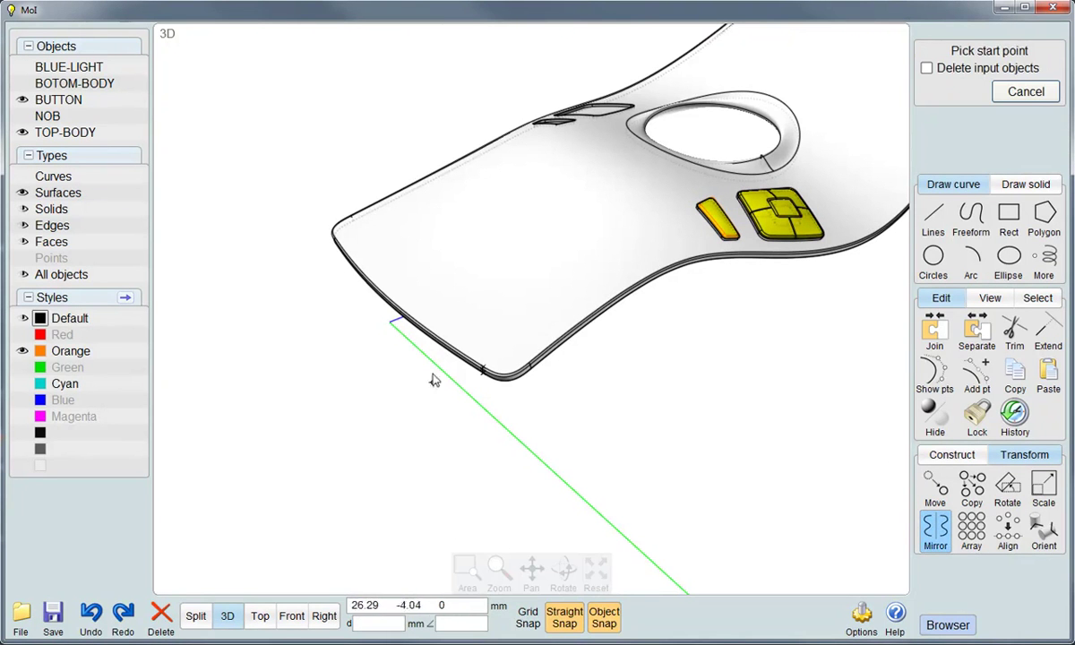
left_click(369, 329)
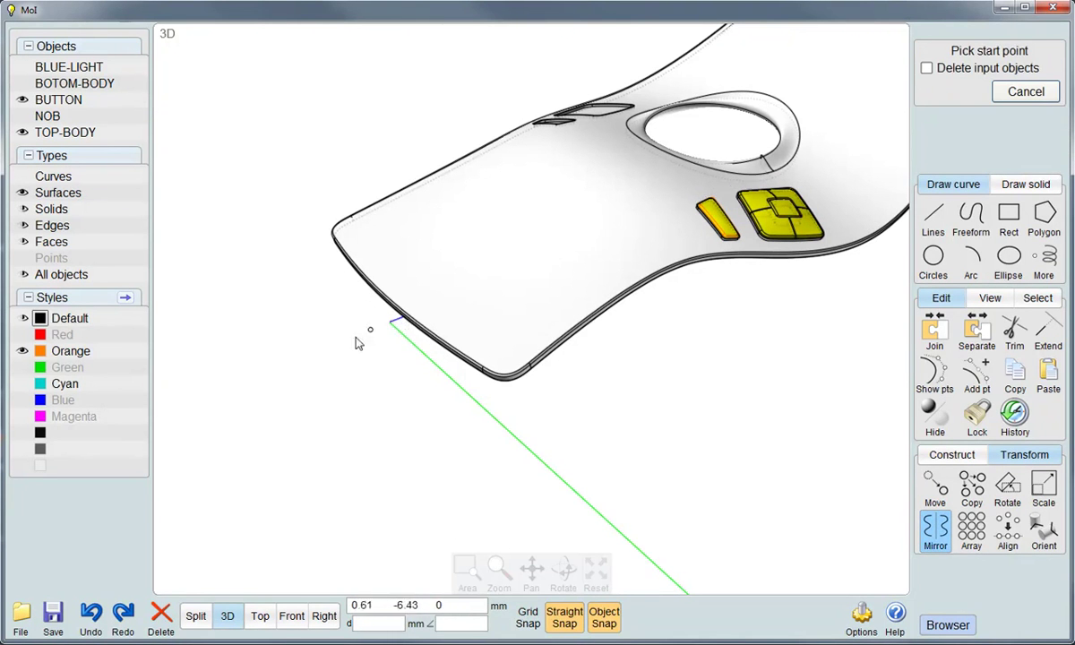
left_click(277, 374)
mouse_move(332, 399)
right_mouse_down()
mouse_move(500, 141)
mouse_move(268, 591)
right_mouse_up()
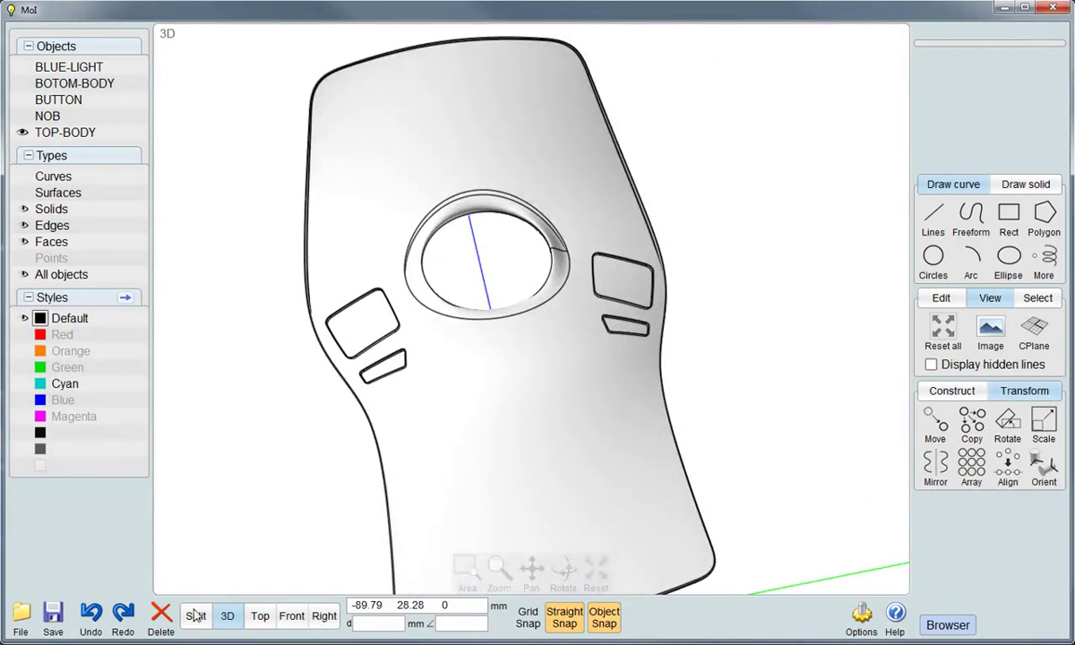
Switch to Top view and frame the SpacePilot display in the reference image
left_click(260, 616)
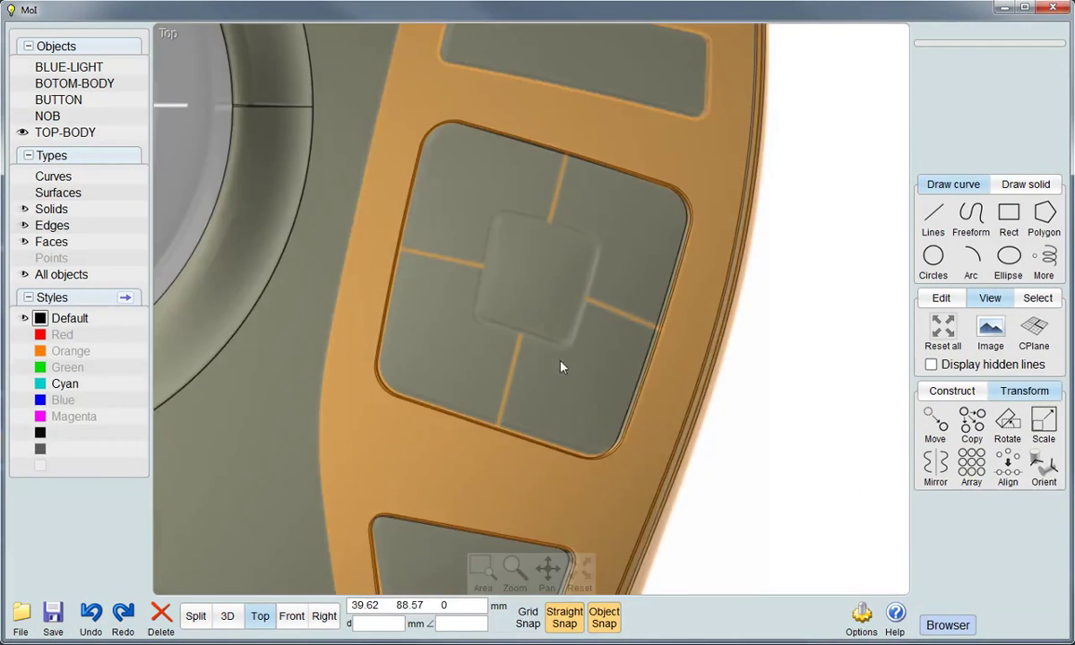
scroll(336, 354, "down", 3)
scroll(475, 249, "up", 2)
right_click_drag(475, 249, 516, 432)
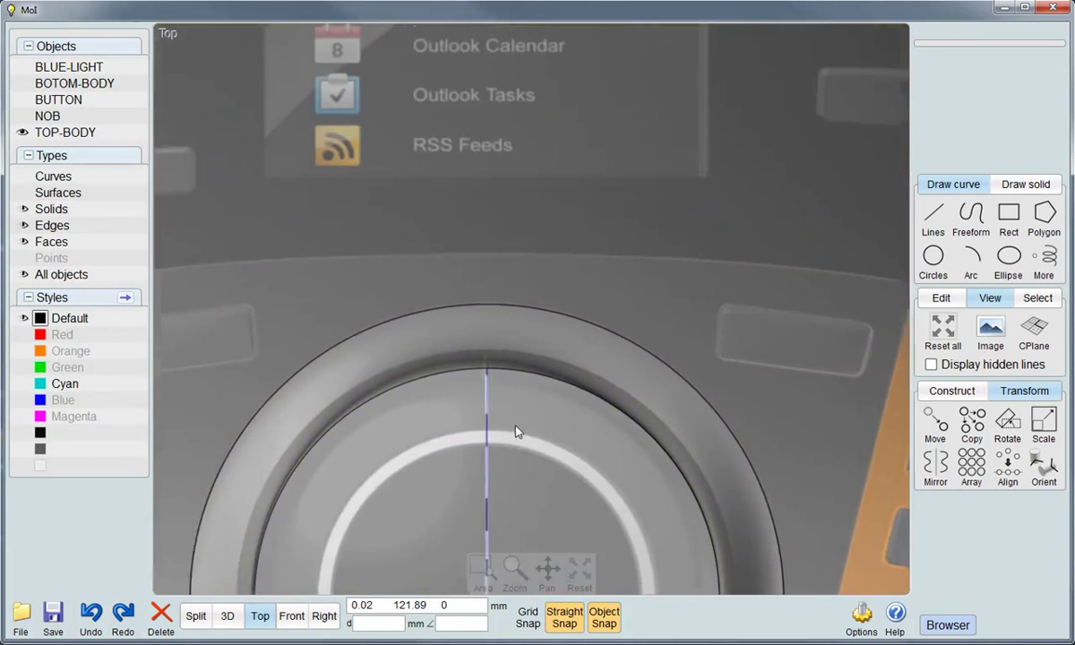
scroll(537, 459, "up", 2)
right_click_drag(452, 213, 459, 366)
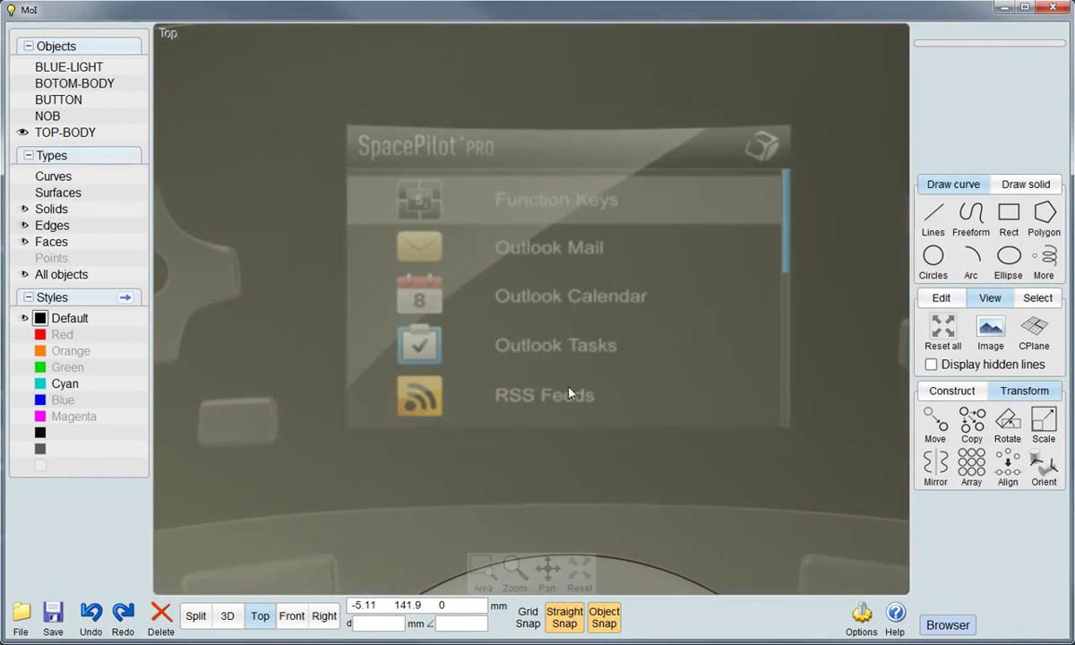
Draw a 35.39 × 24.6 mm centre rectangle on the y-axis around the display, with hidden lines shown
left_click(1020, 216)
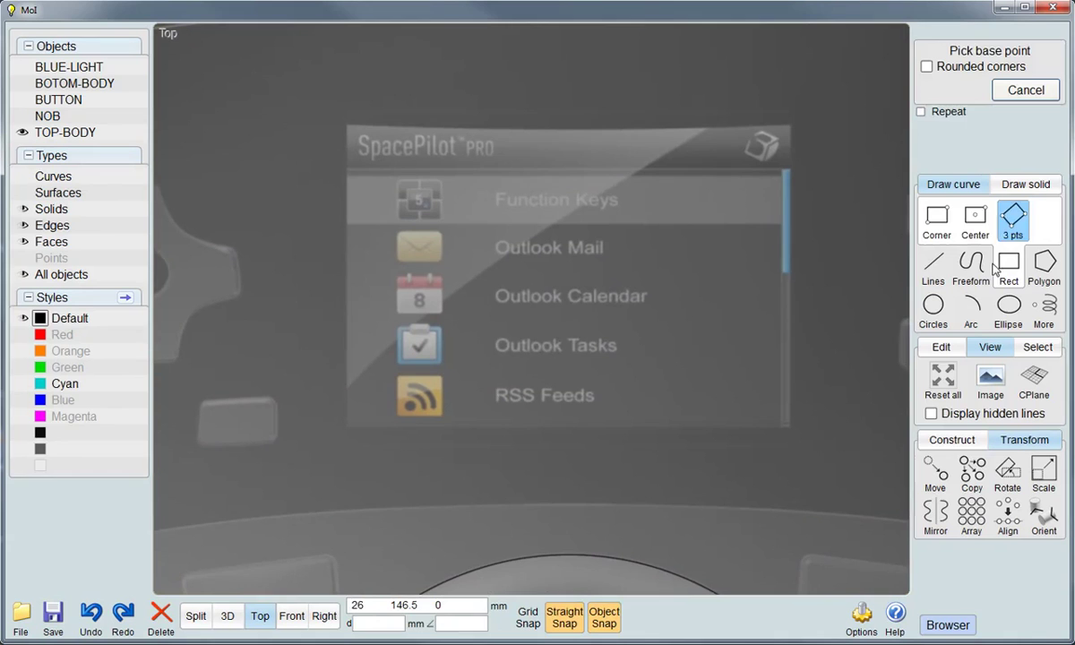
left_click(975, 217)
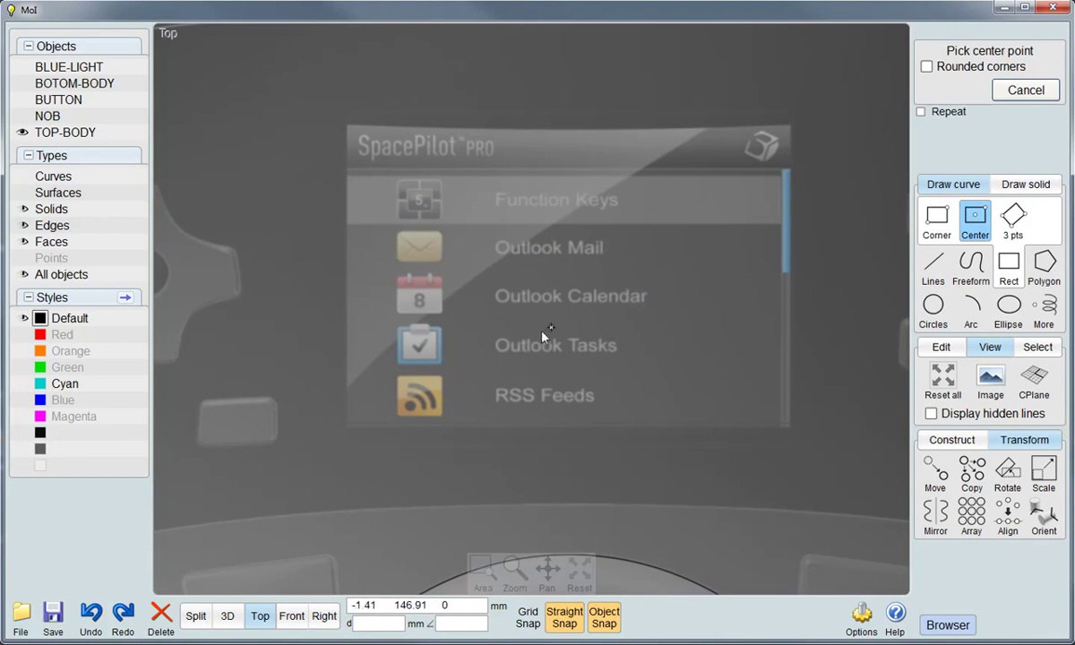
left_click(570, 129)
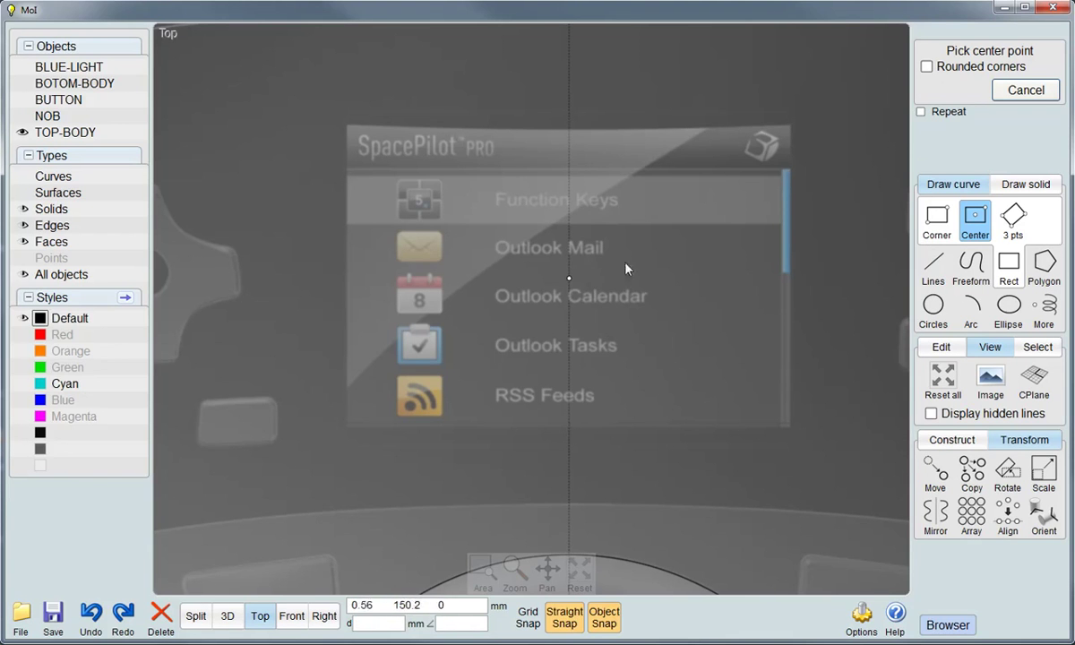
left_click(569, 278)
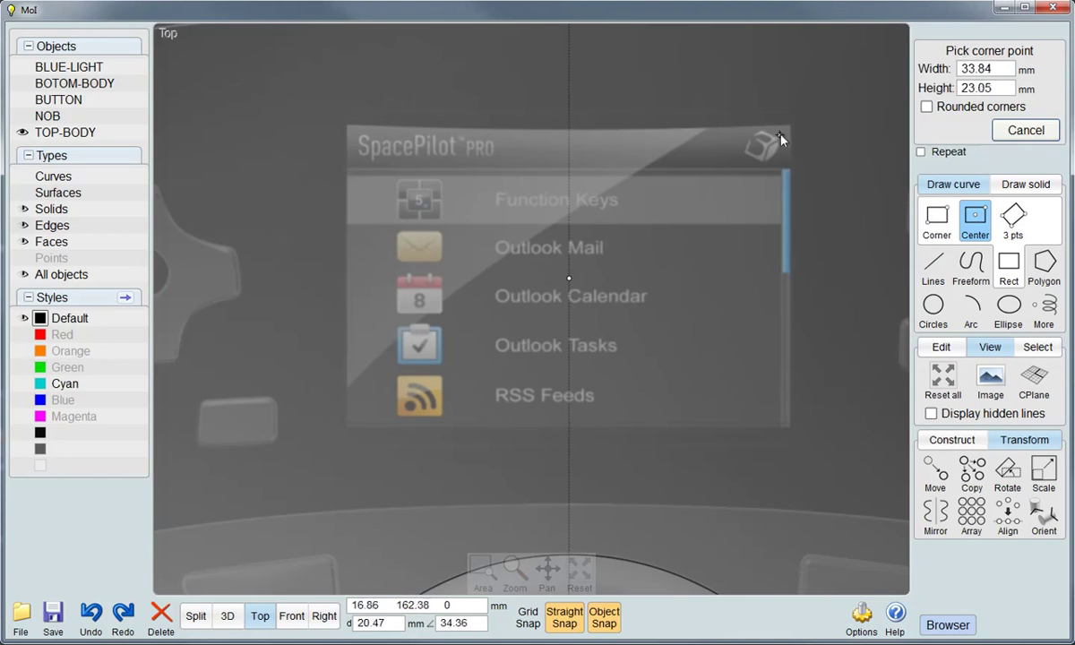
left_click(991, 348)
left_click(990, 348)
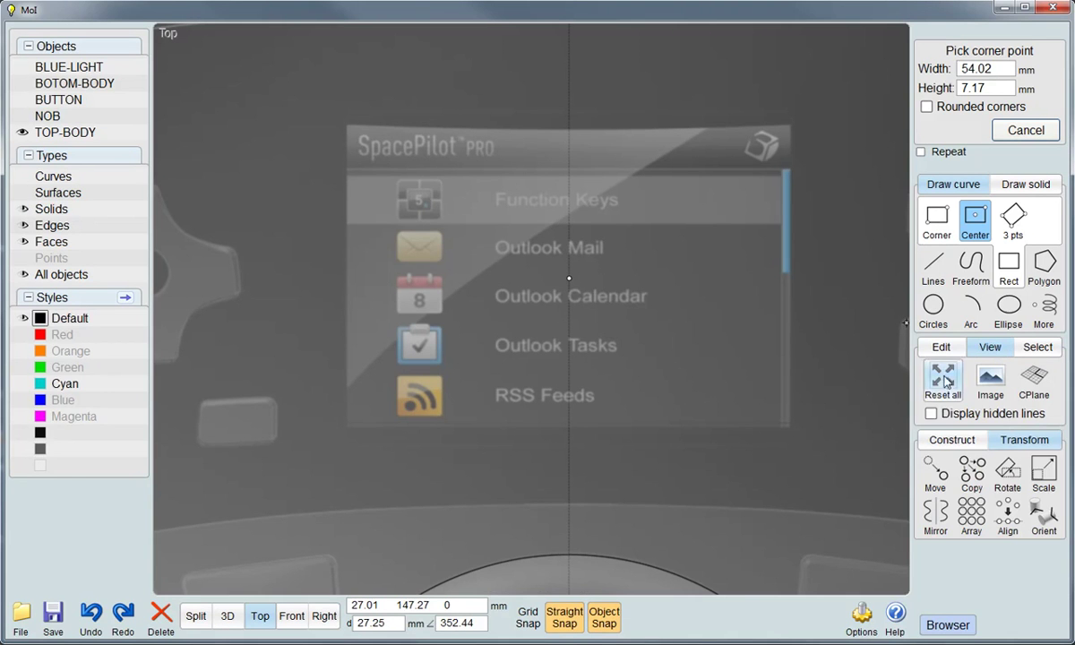
left_click(932, 414)
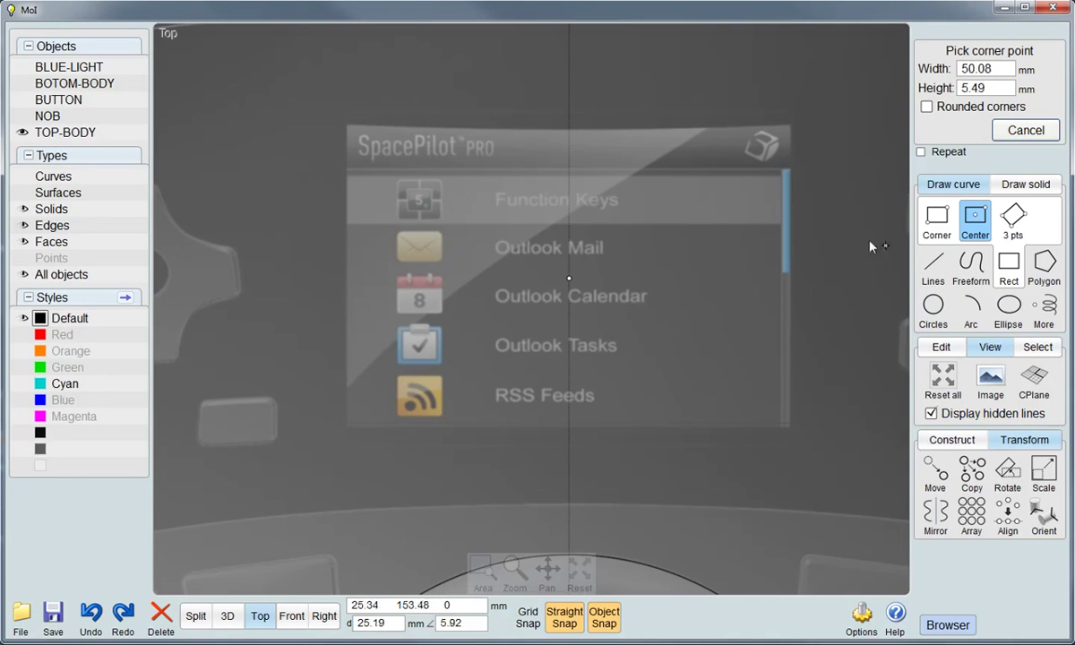
left_click(789, 126)
scroll(635, 409, "down", 2)
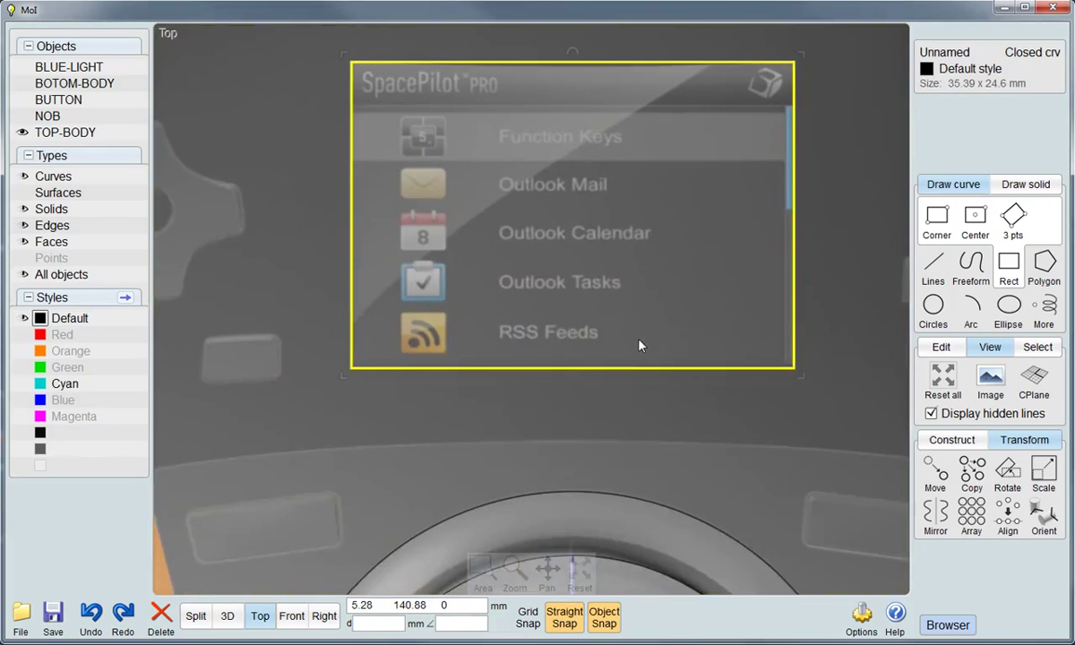
scroll(622, 363, "down", 3)
right_click_drag(617, 403, 578, 353)
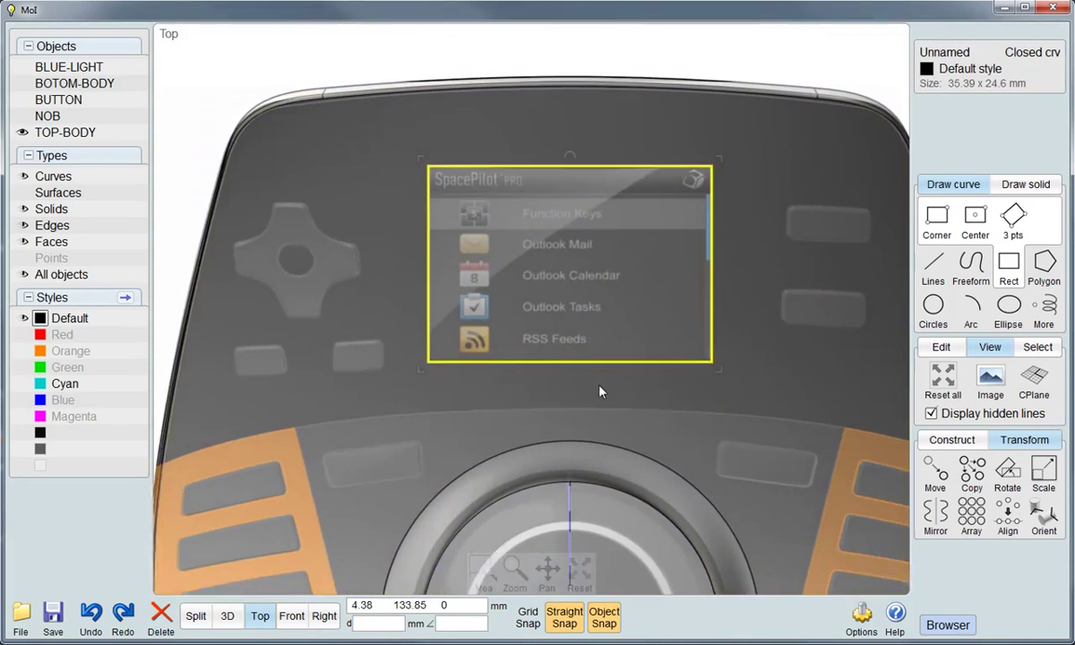
Trim the top body's upper face with the display rectangle, keeping all pieces
key("Escape")
left_click(802, 209)
left_click(801, 209)
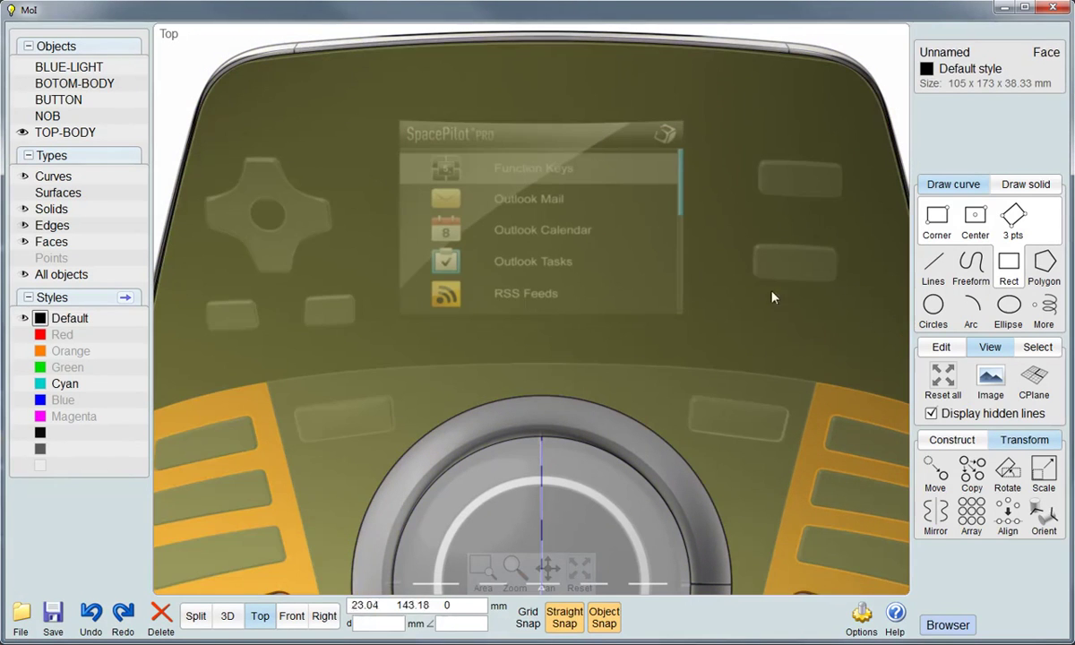
left_click(942, 348)
left_click(1015, 381)
left_click(683, 286)
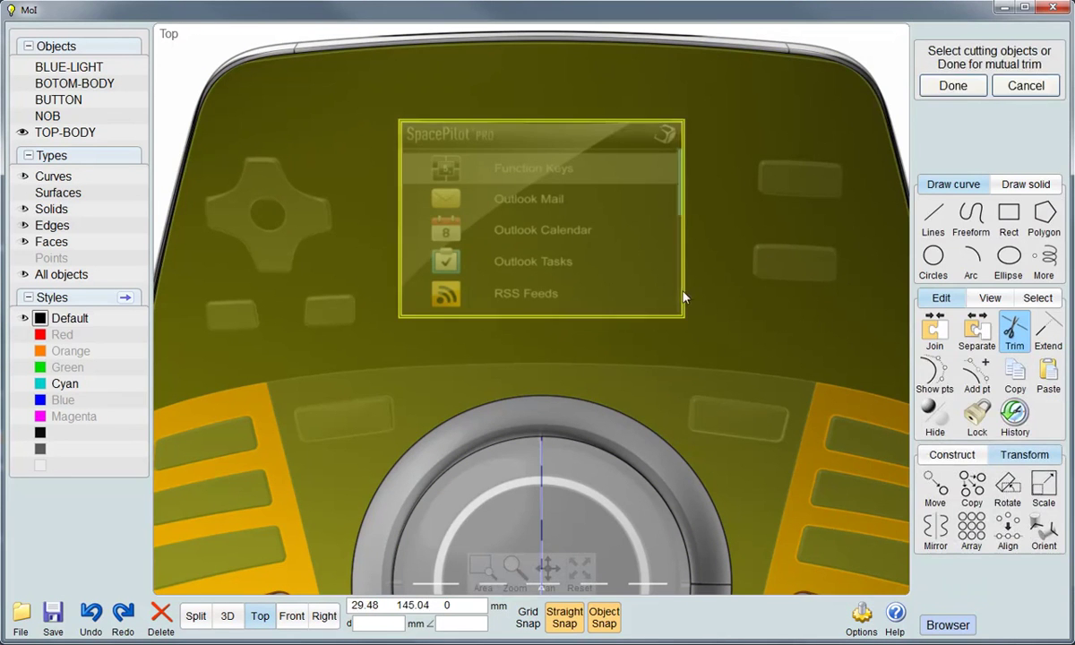
right_click(698, 327)
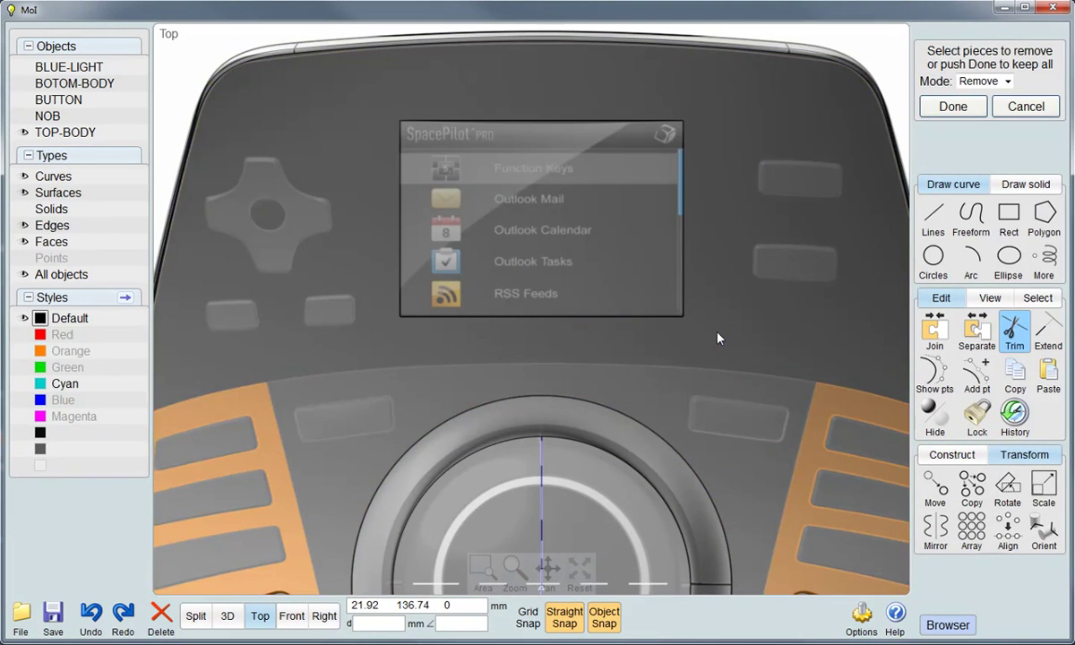
right_click(716, 340)
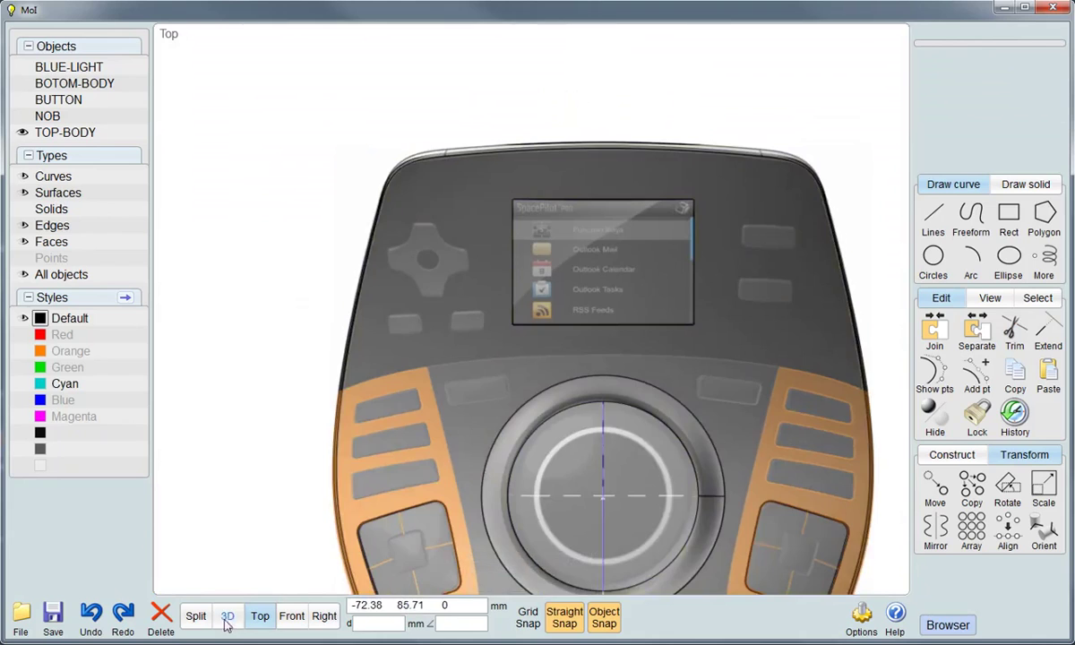
left_click(228, 616)
mouse_move(497, 465)
right_mouse_down()
mouse_move(689, 267)
mouse_move(643, 456)
mouse_move(732, 511)
right_mouse_up()
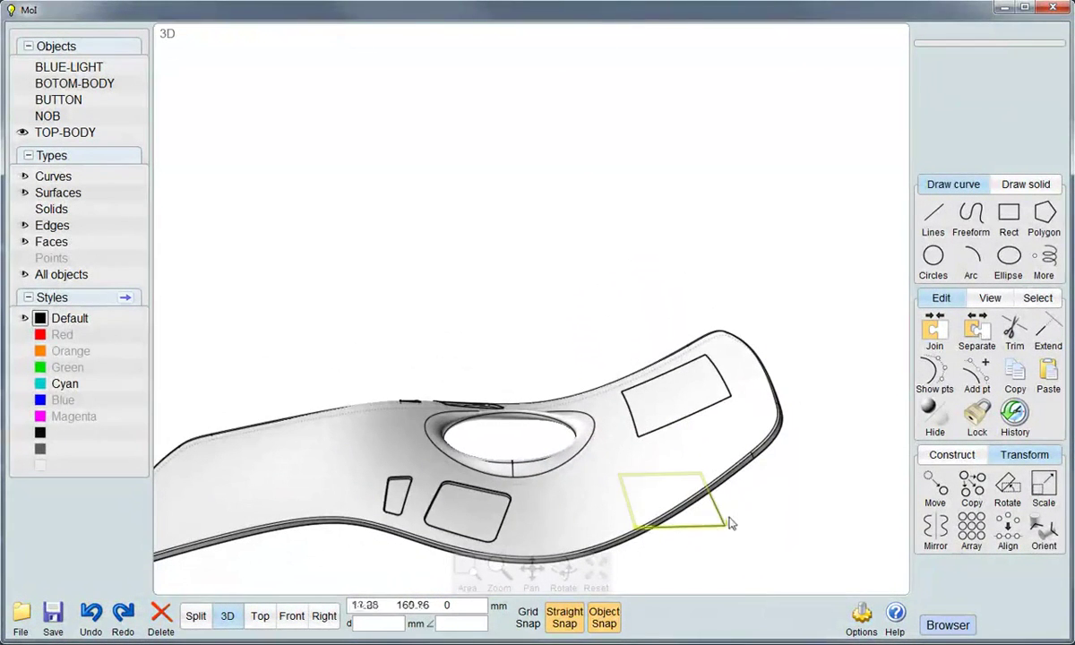
Delete the stray rectangle curve near the body's edge
left_click(722, 519)
left_click(171, 627)
right_click_drag(638, 458, 703, 461)
Shell the square display panel surface with a thickness of 1
left_click(673, 383)
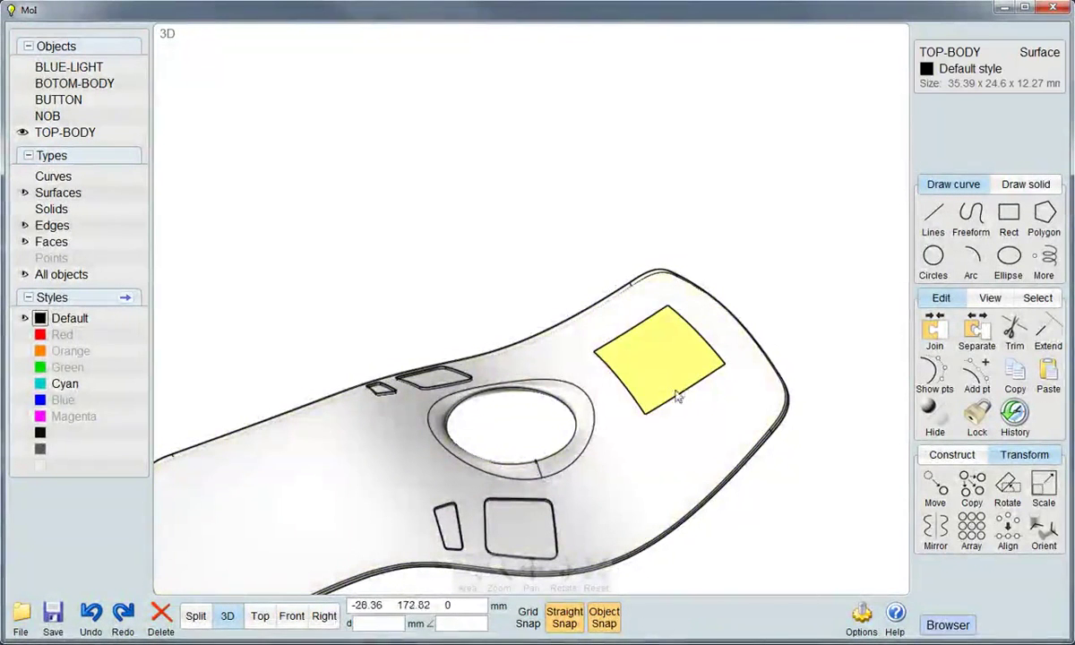
left_click(951, 454)
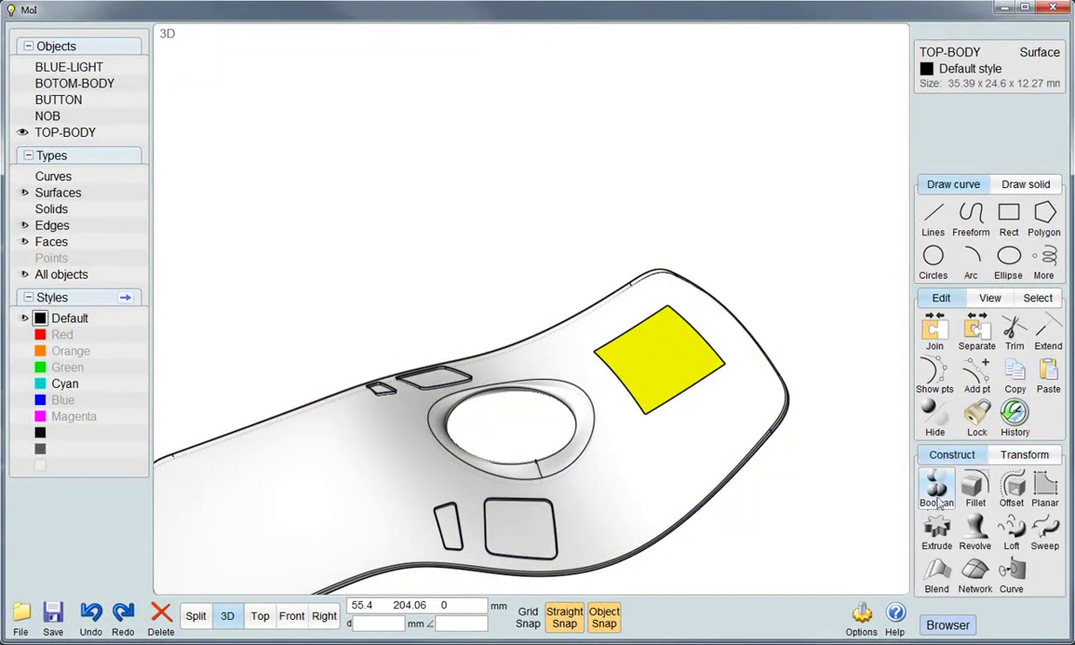
left_click(1012, 493)
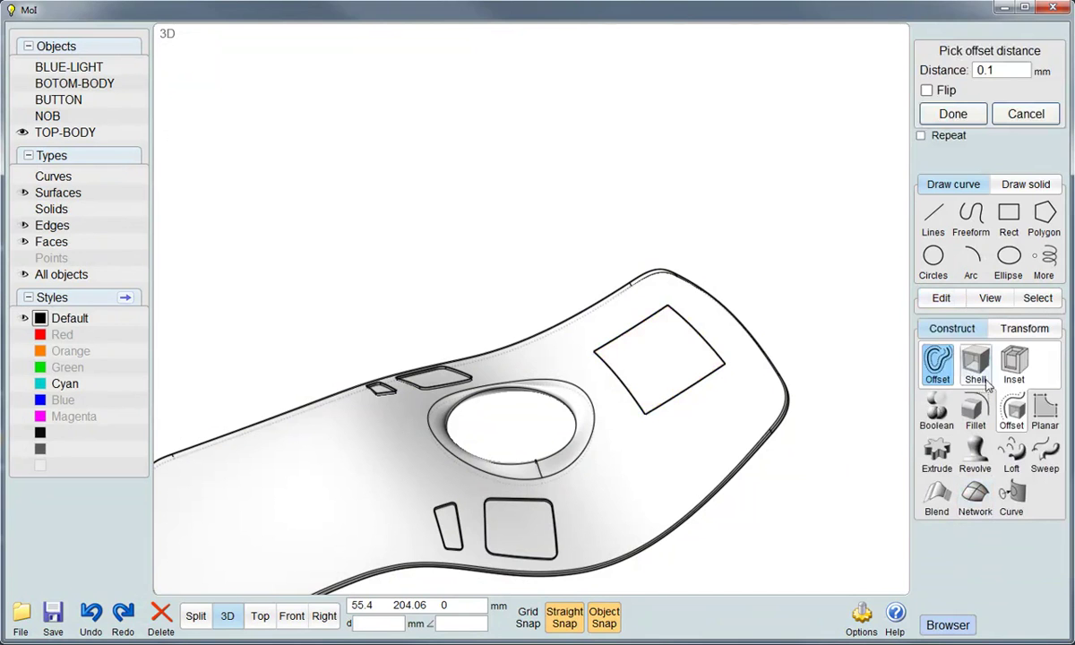
left_click(975, 361)
right_click_drag(804, 293, 697, 297)
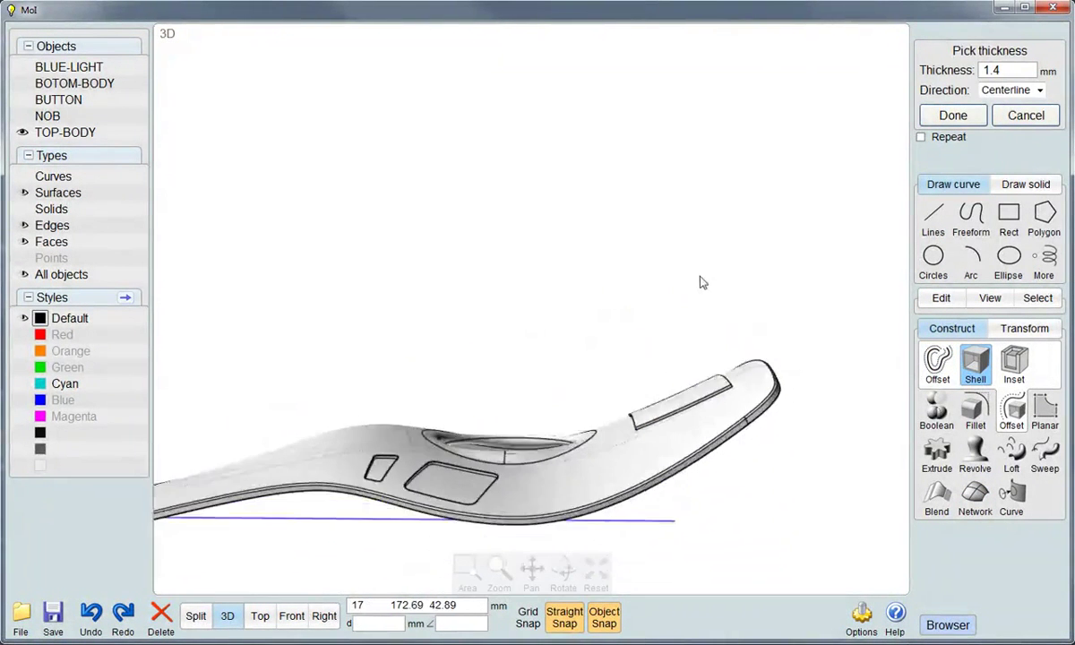
left_click(1015, 71)
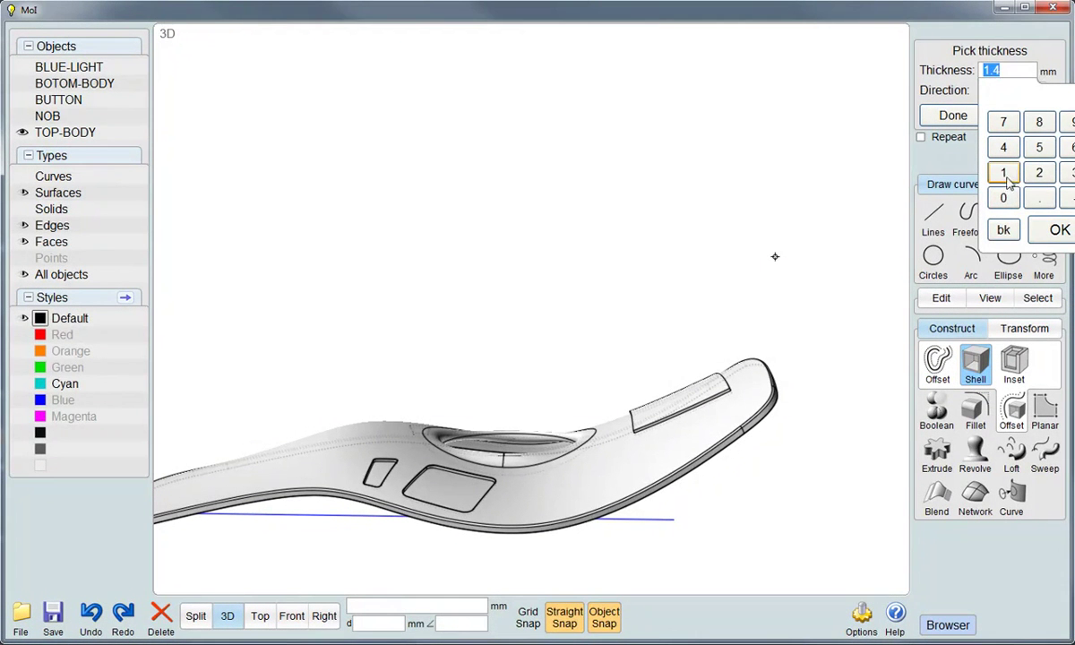
left_click(1003, 172)
left_click(1060, 229)
right_click_drag(751, 439, 703, 466)
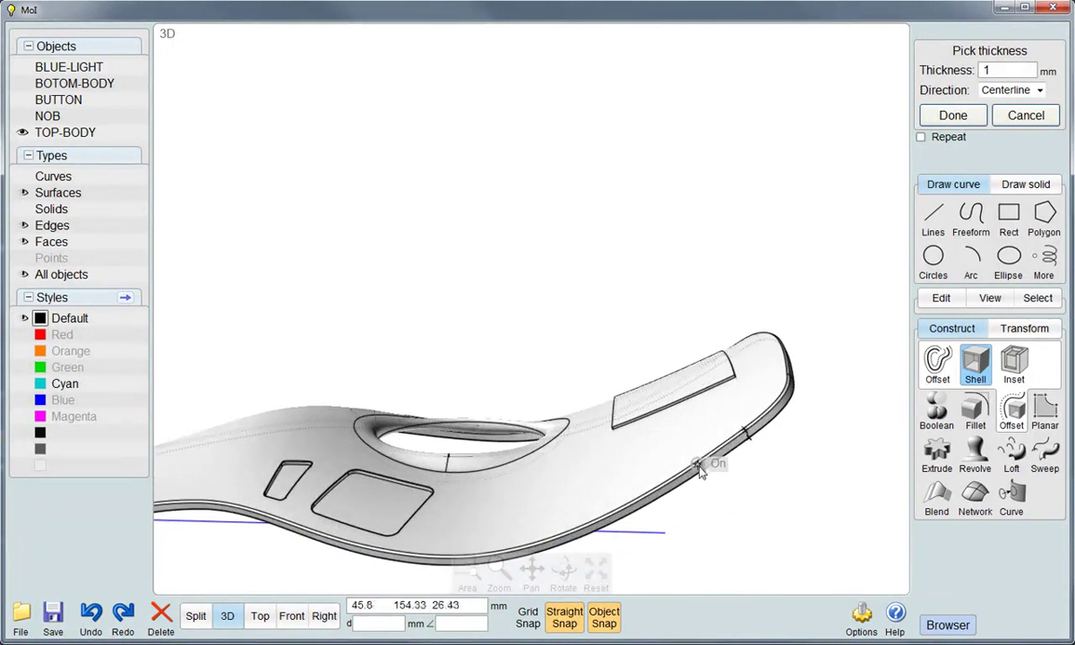
mouse_move(629, 434)
right_mouse_down()
mouse_move(702, 409)
mouse_move(640, 439)
mouse_move(681, 438)
right_mouse_up()
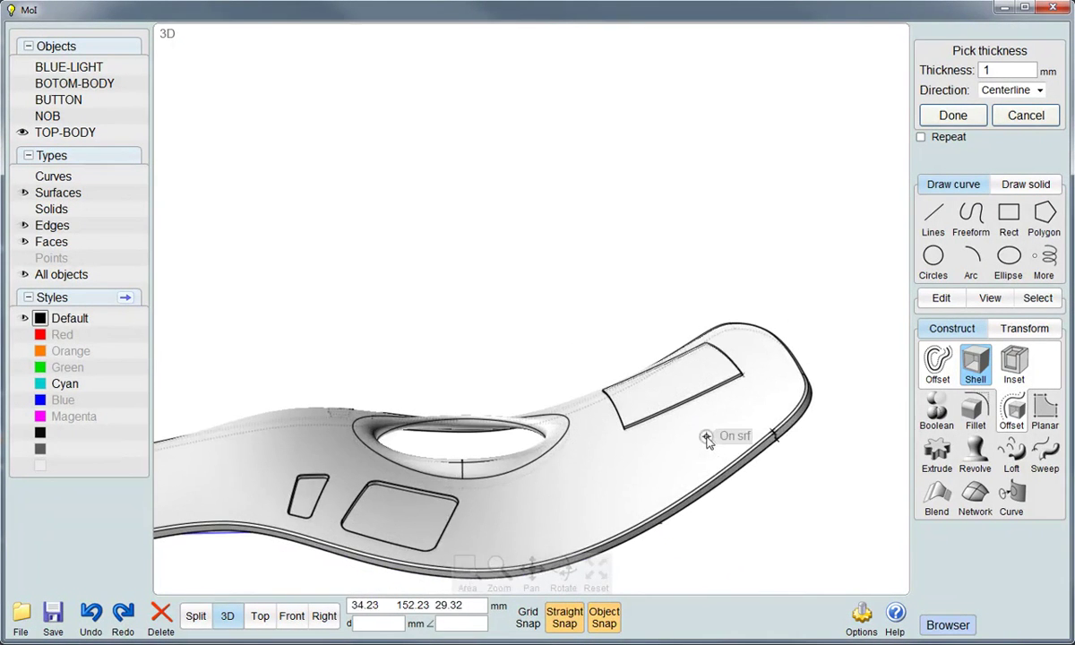
Set the shell direction to Normal and finish the 1 mm display plate
left_click(465, 566)
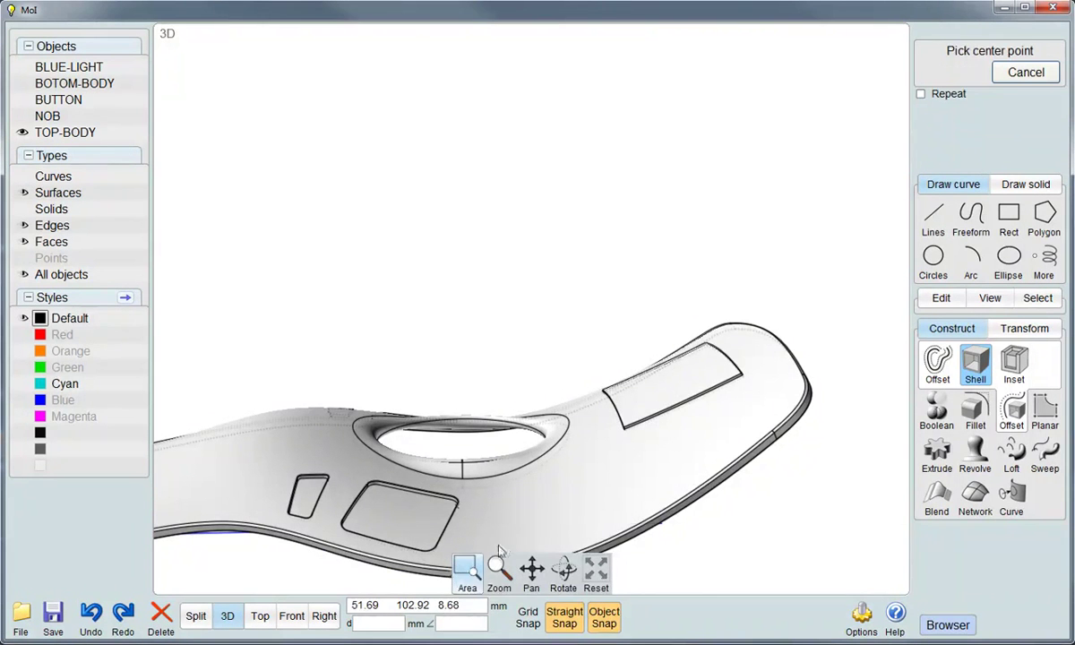
left_click(685, 400)
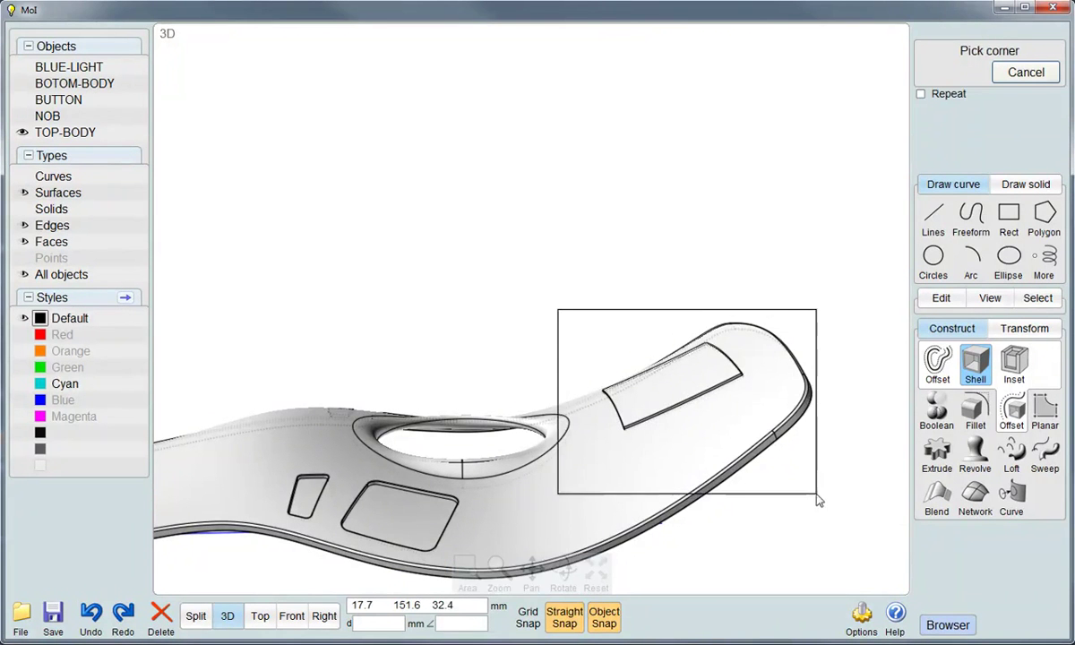
left_click(810, 496)
mouse_move(675, 450)
right_mouse_down()
mouse_move(542, 364)
mouse_move(535, 405)
mouse_move(540, 394)
right_mouse_up()
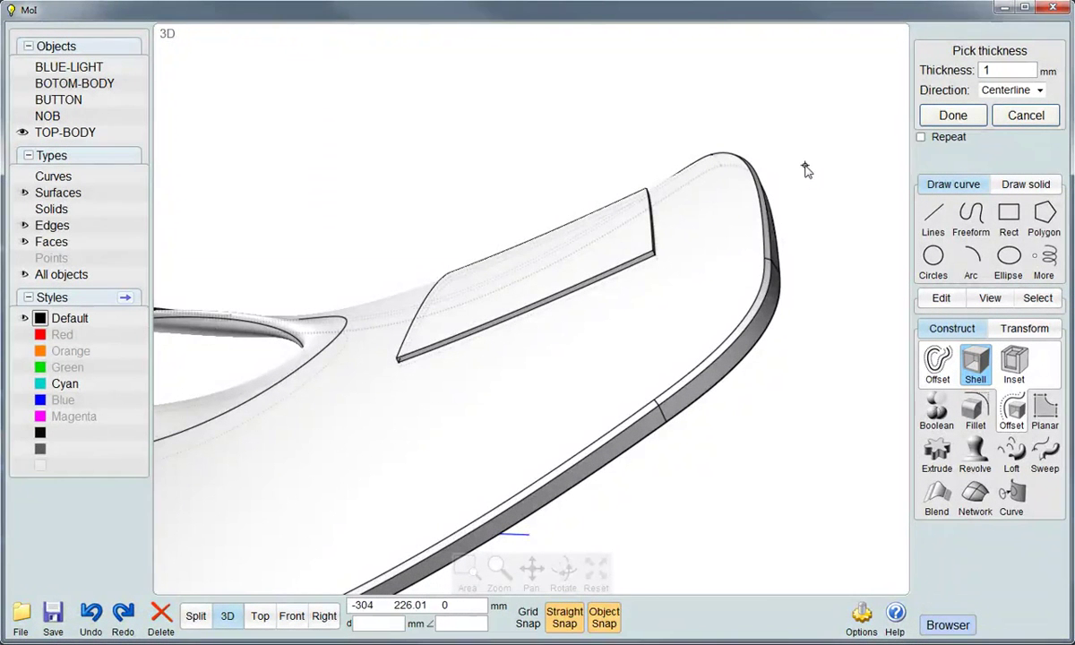
left_click(1025, 93)
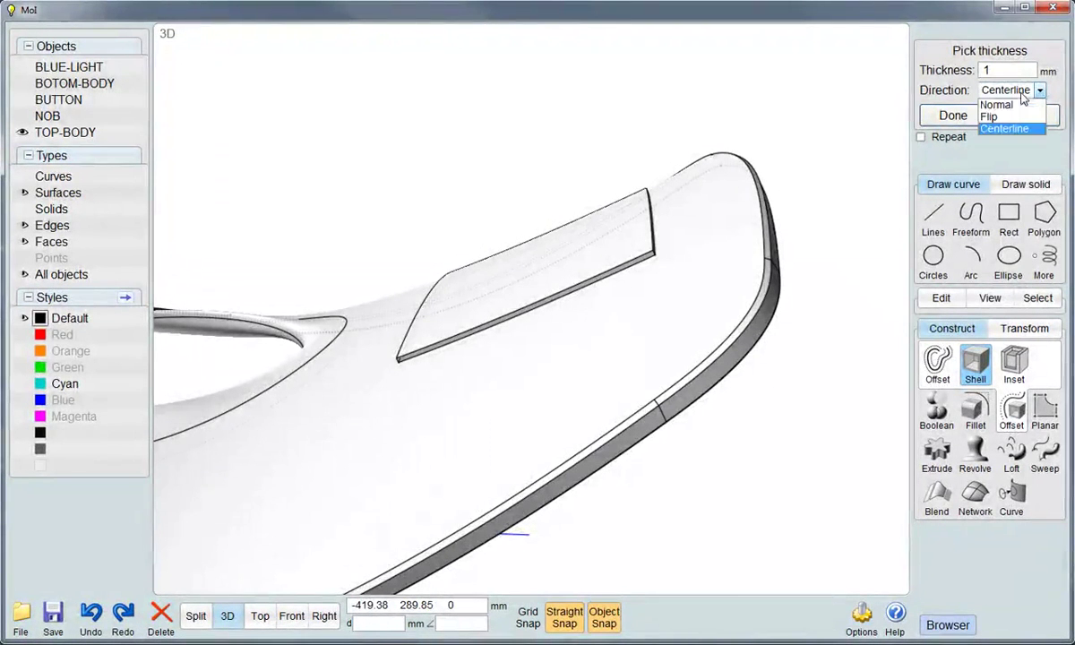
left_click(1018, 118)
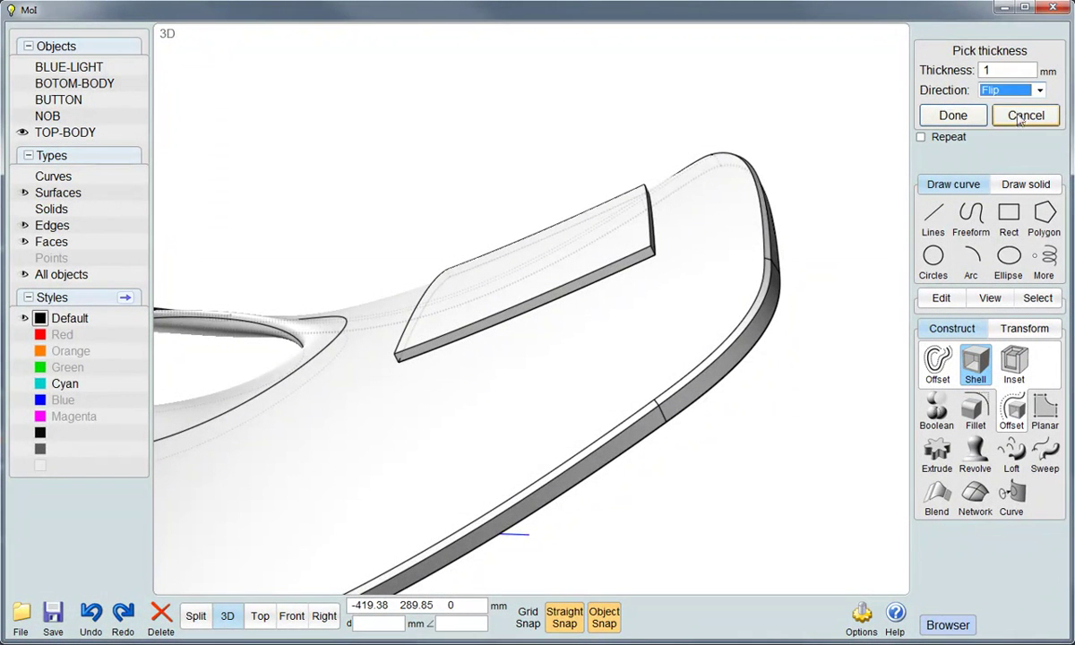
left_click(1026, 90)
left_click(1014, 102)
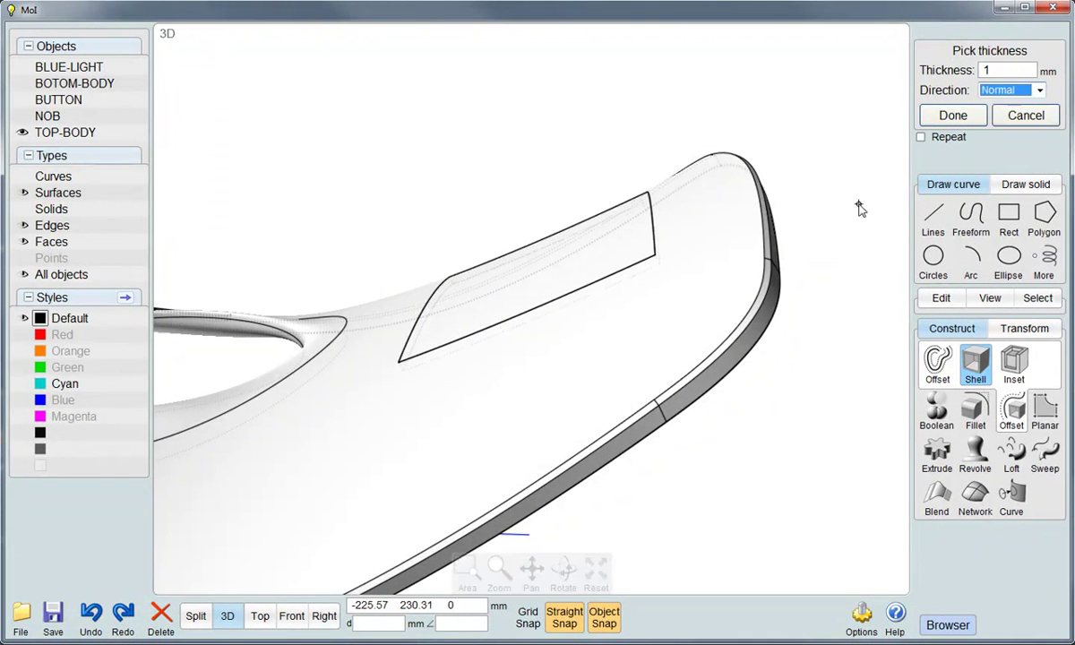
left_click(953, 115)
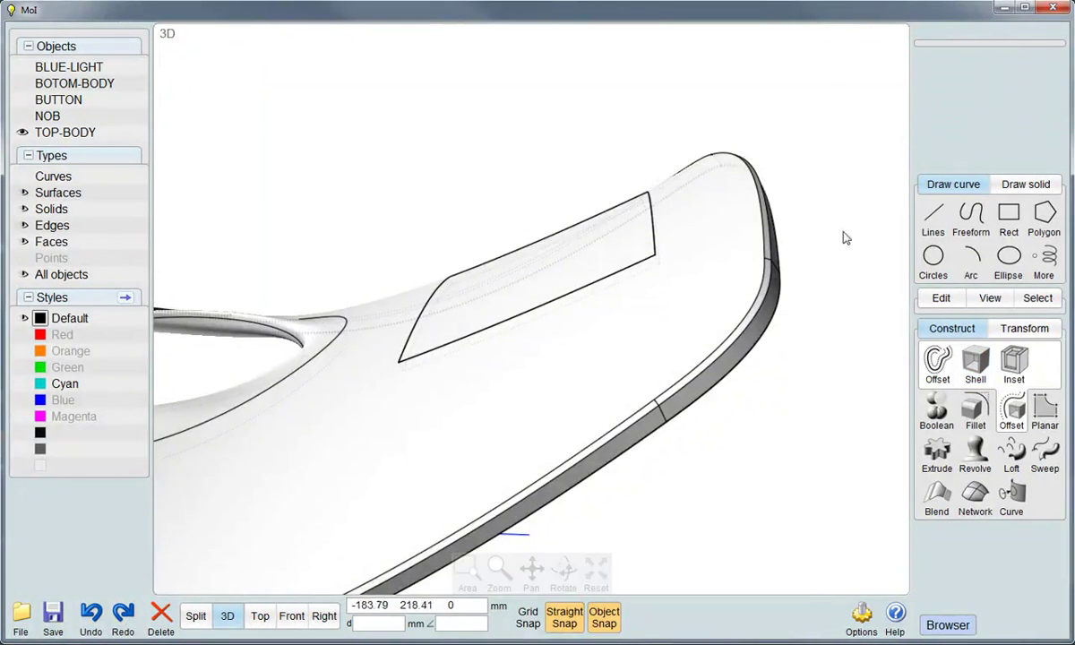
right_click_drag(843, 237, 843, 532)
left_click(597, 353)
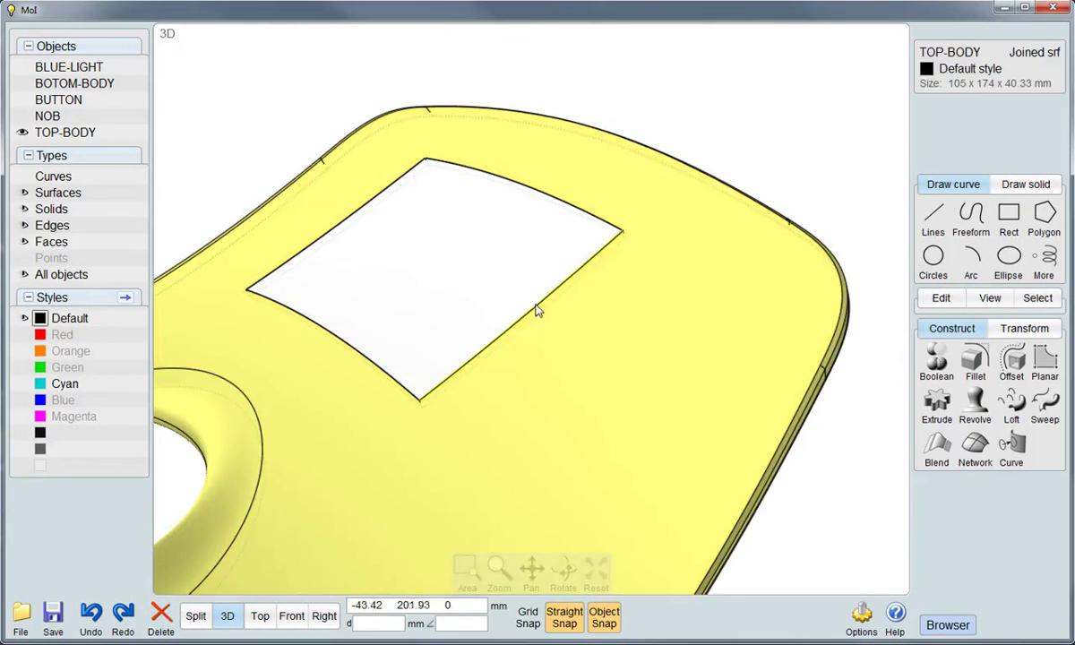
Delete the edge curves around the display panel opening
left_click(538, 309)
left_click(383, 376)
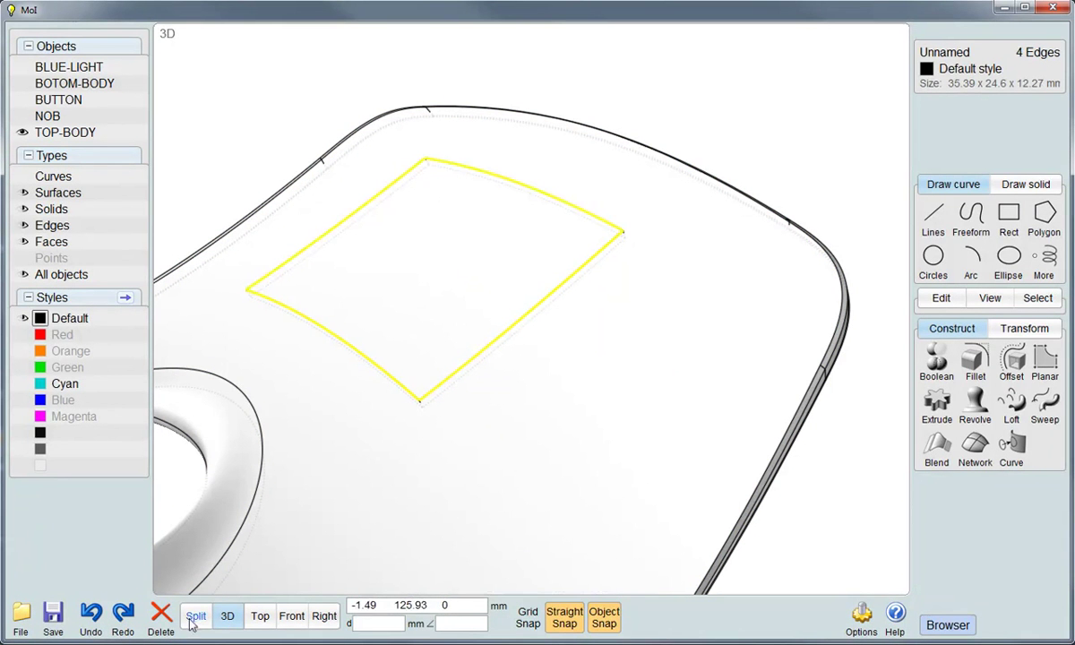
left_click(160, 625)
Boolean-subtract the display plate from the top body, keeping the plate
left_click(761, 315)
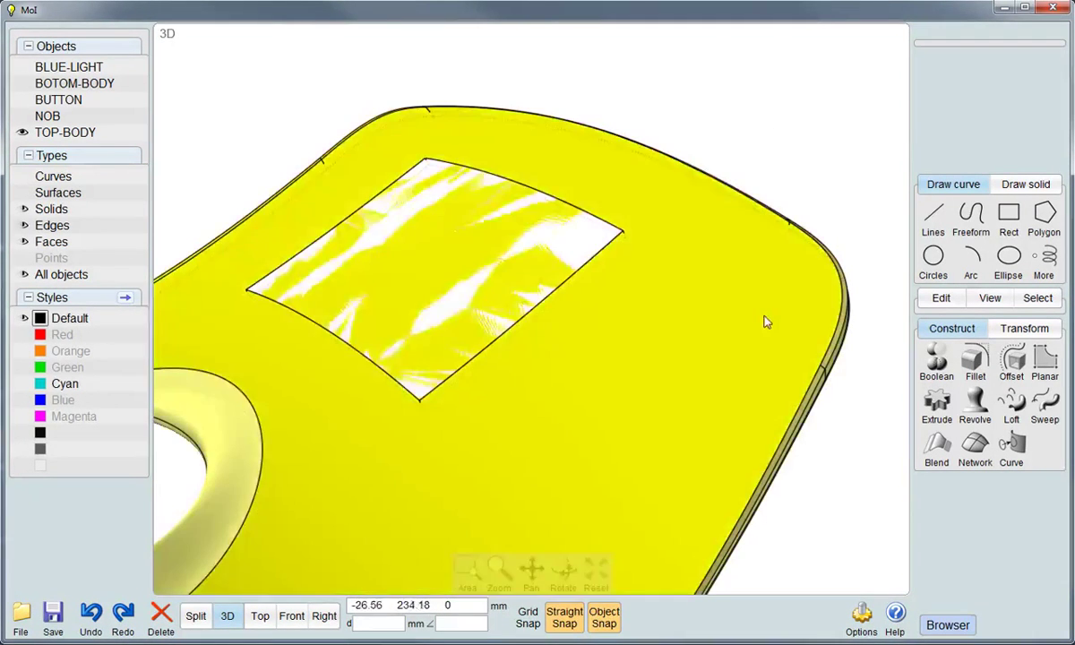
left_click(936, 360)
left_click(937, 363)
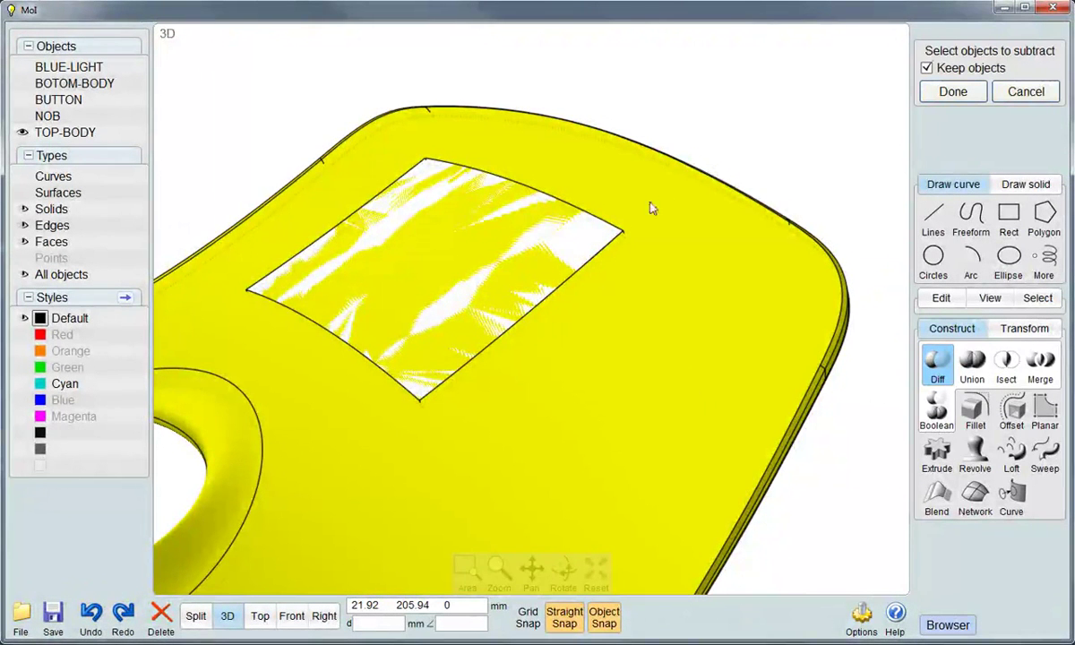
left_click(579, 250)
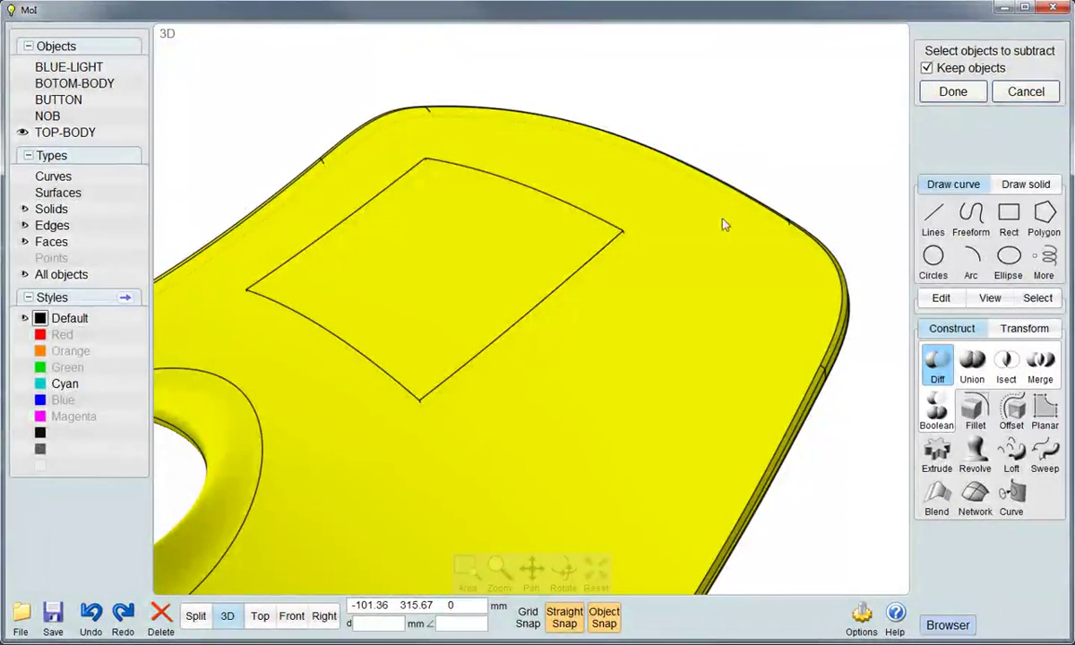
right_click(633, 369)
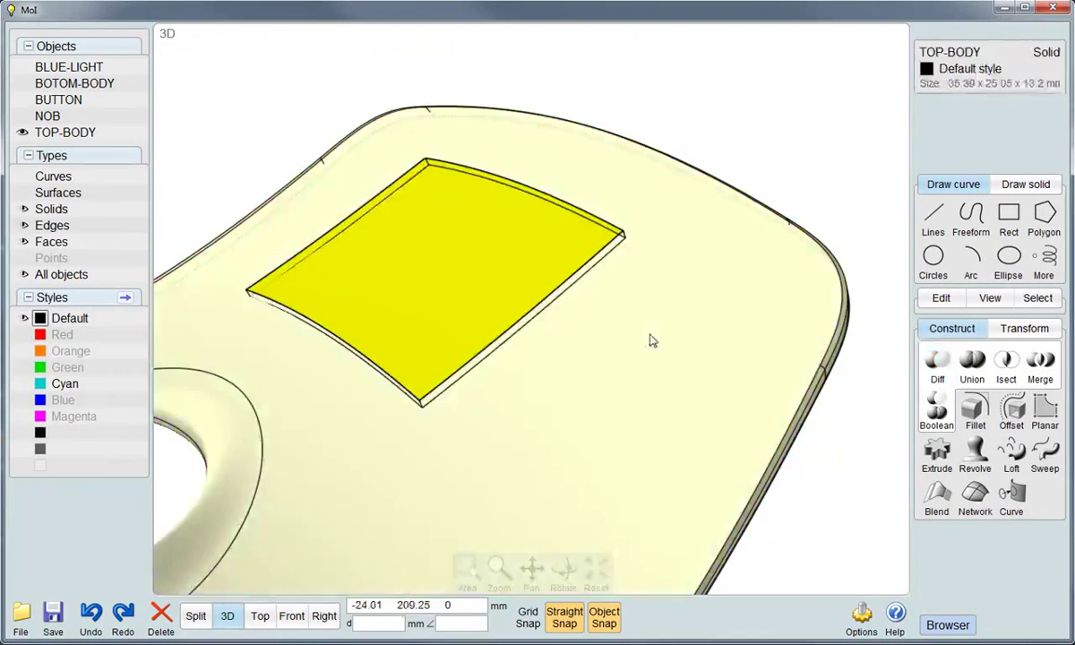
left_click(749, 200)
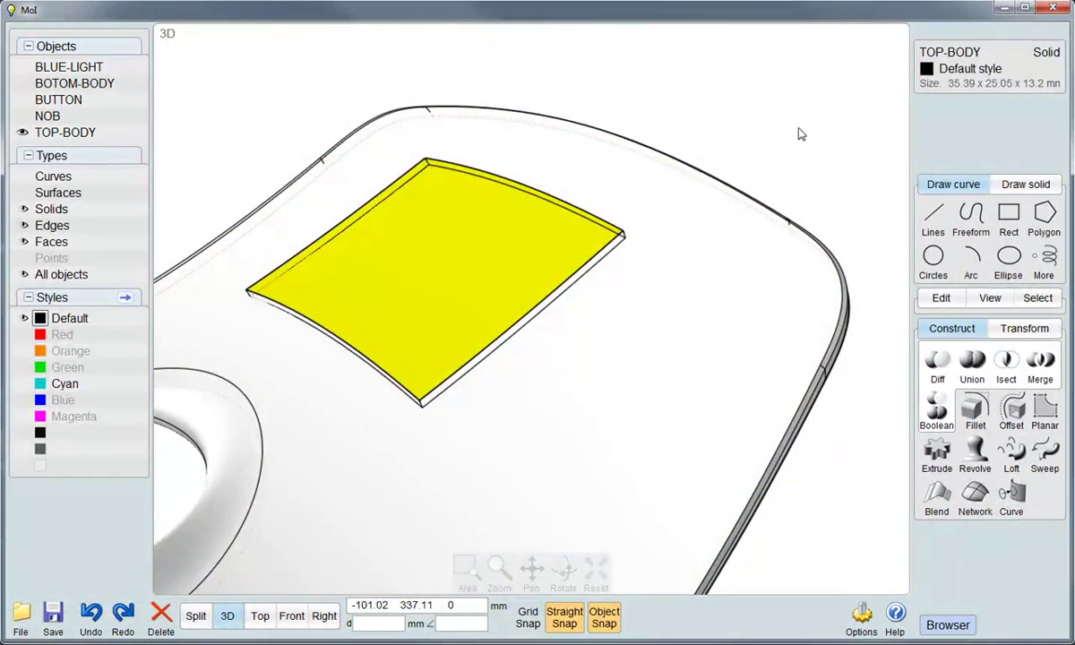
Chamfer the display plate's edges by 0.1 mm
left_click(801, 134)
left_click(517, 293)
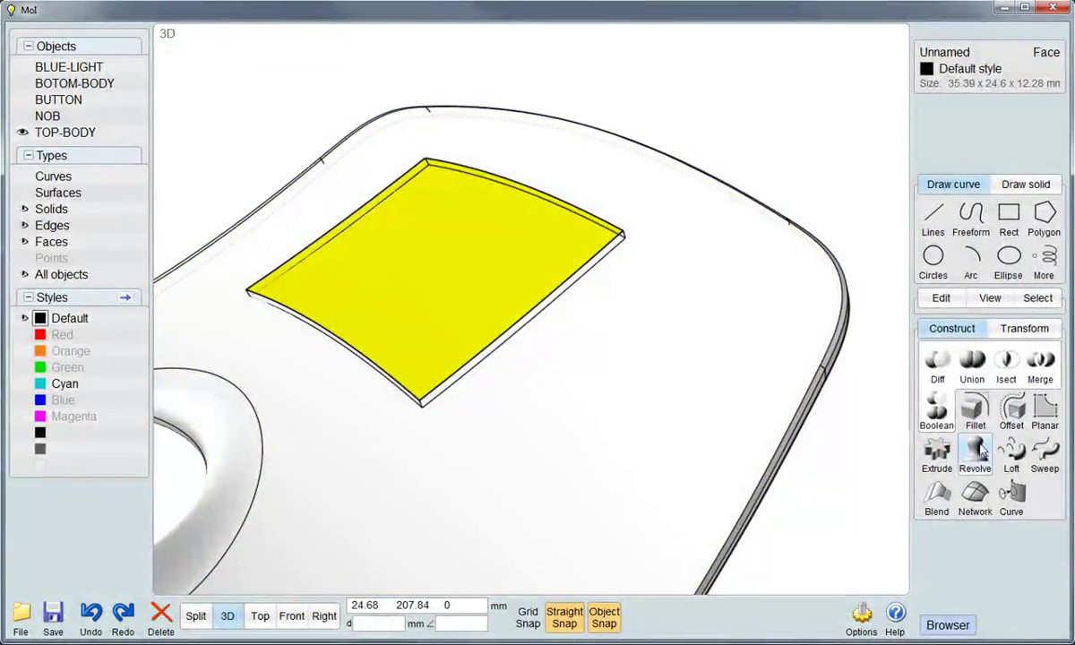
left_click(978, 364)
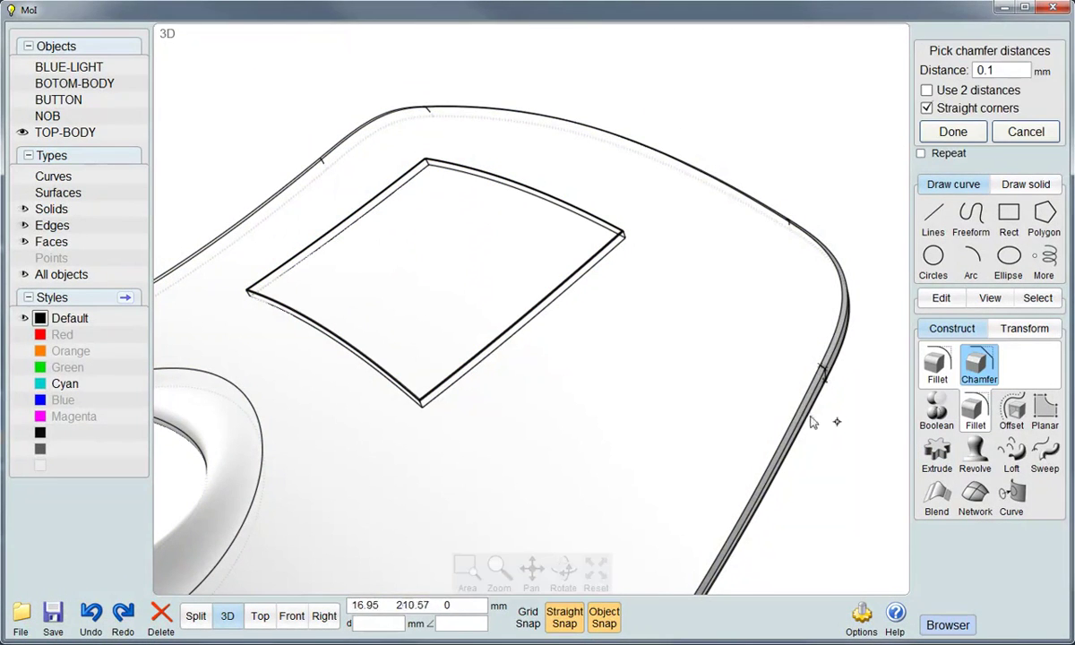
right_click(667, 407)
Chamfer the recess edges in the top body by 0.1 mm
left_click(542, 372)
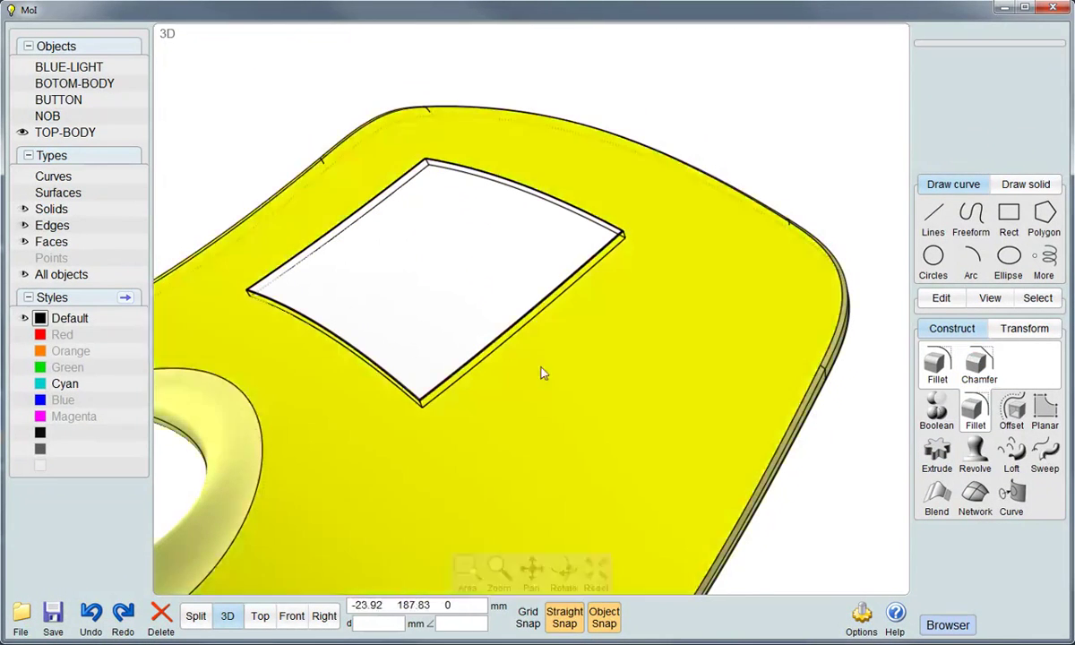
left_click(515, 331)
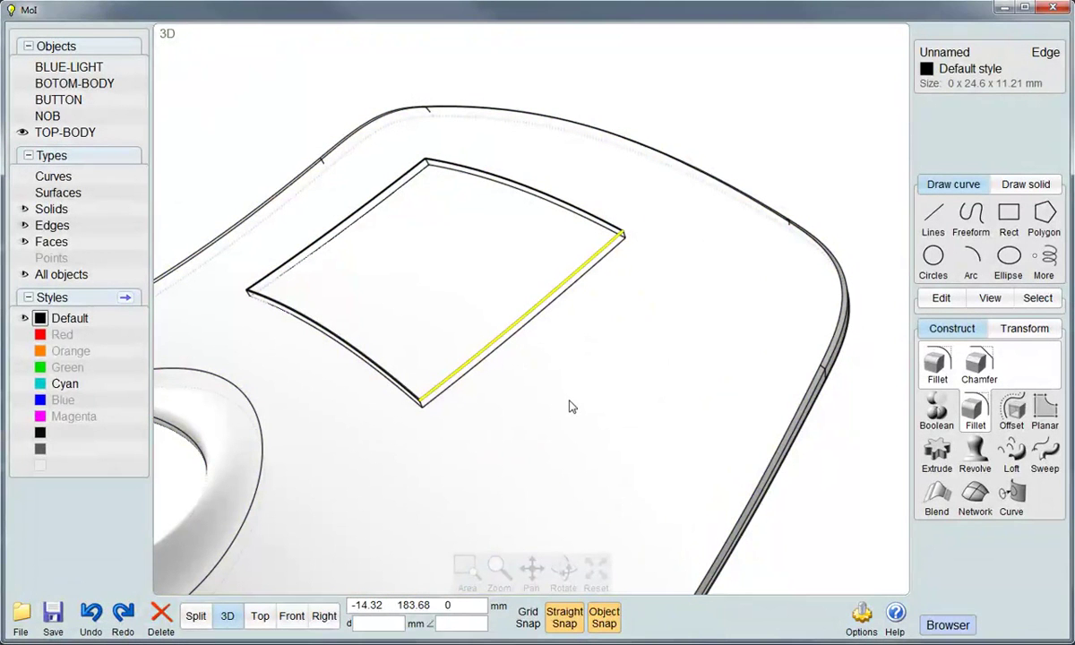
left_click(333, 349)
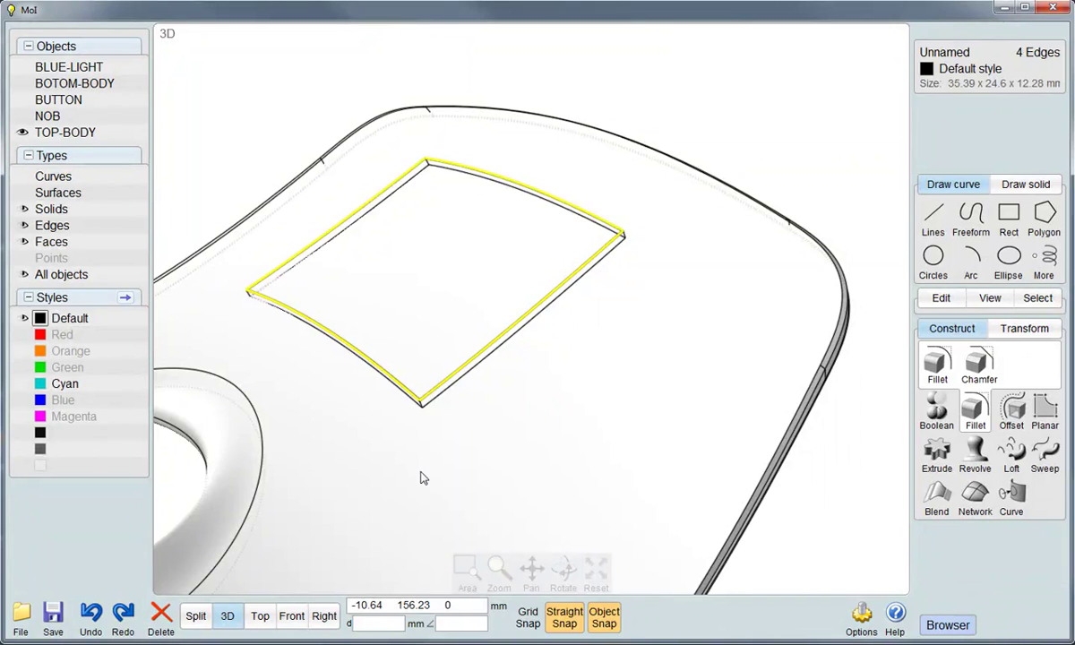
left_click(979, 362)
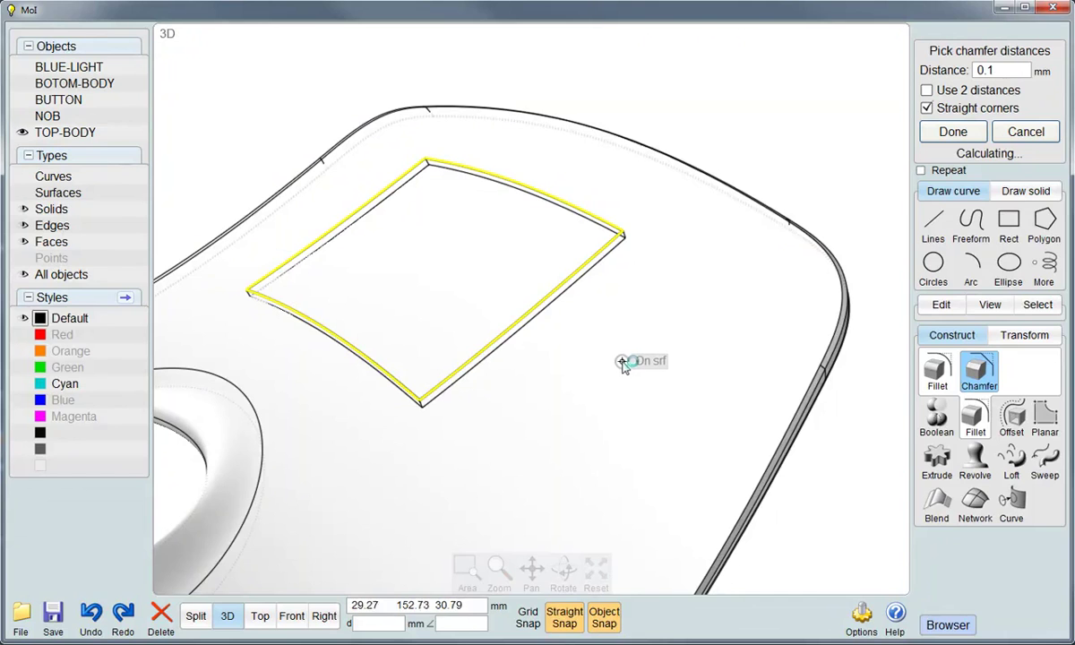
right_click_drag(587, 367, 782, 377)
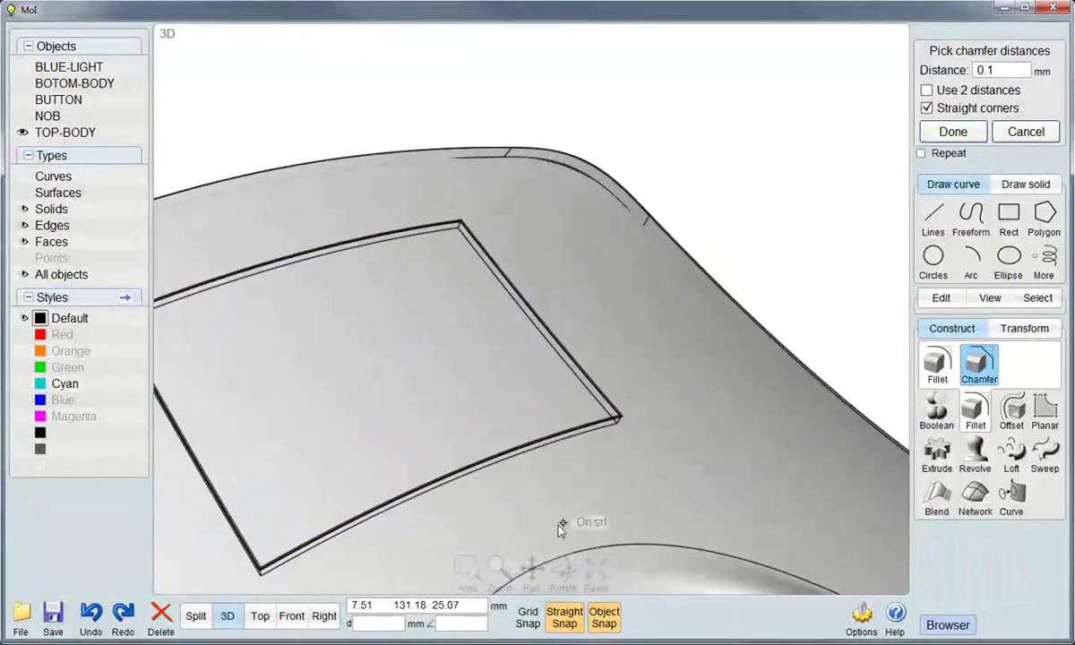
right_click(619, 453)
mouse_move(620, 446)
right_mouse_down()
mouse_move(639, 411)
mouse_move(668, 445)
right_mouse_up()
key("Escape")
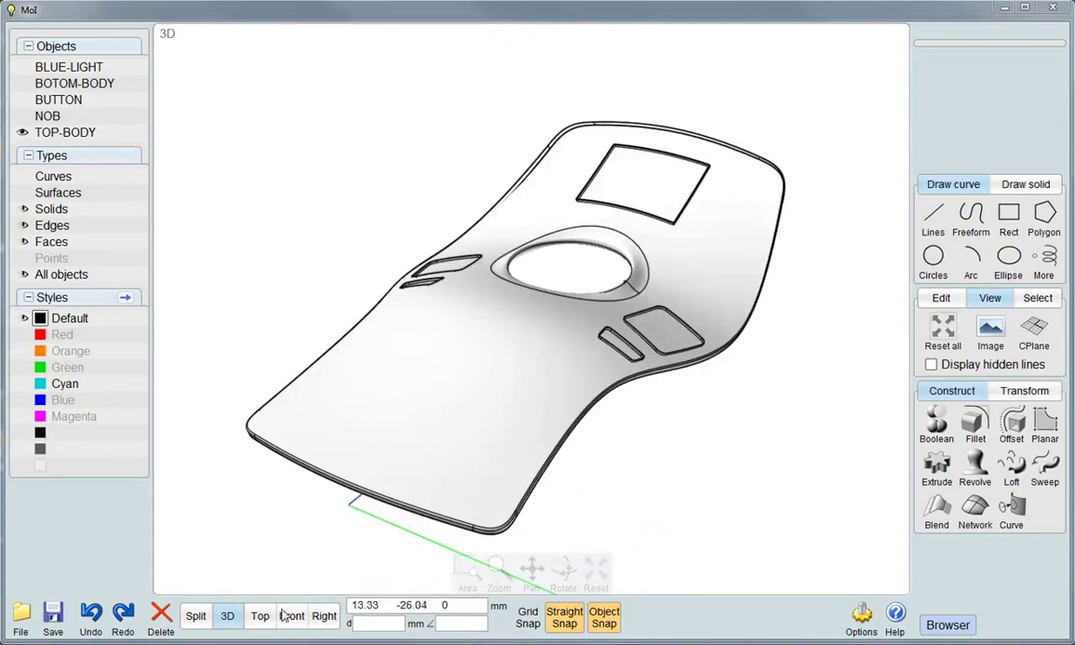
In Top view, draw a control-point curve from the vertical centreline to the body's right rim
left_click(259, 615)
scroll(504, 406, "down", 3)
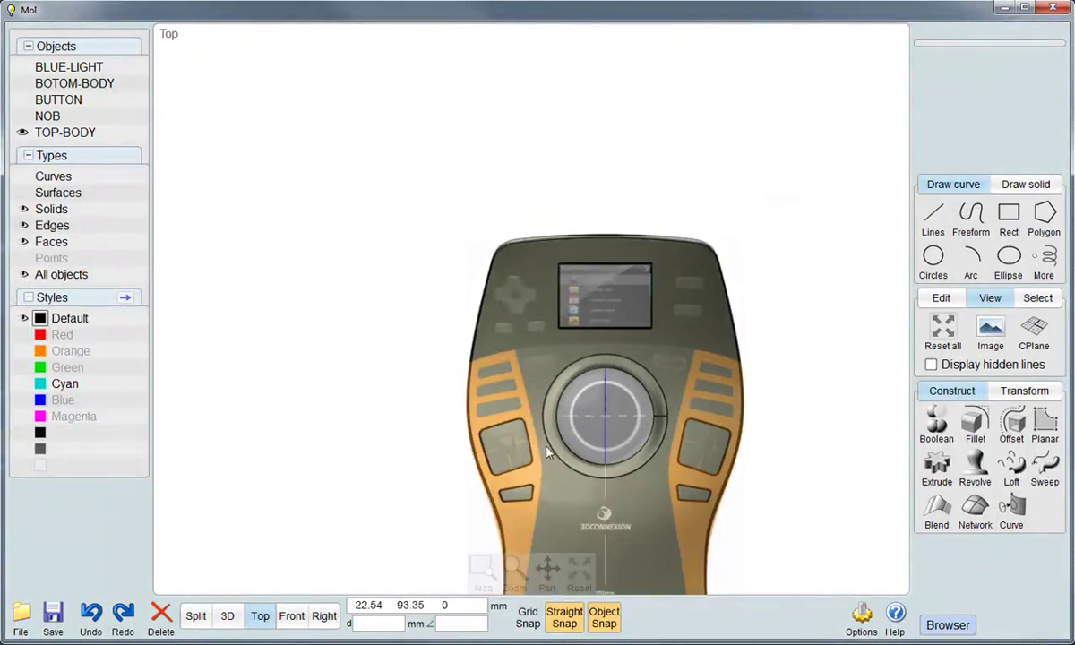
scroll(612, 250, "up", 5)
right_click_drag(632, 269, 506, 257)
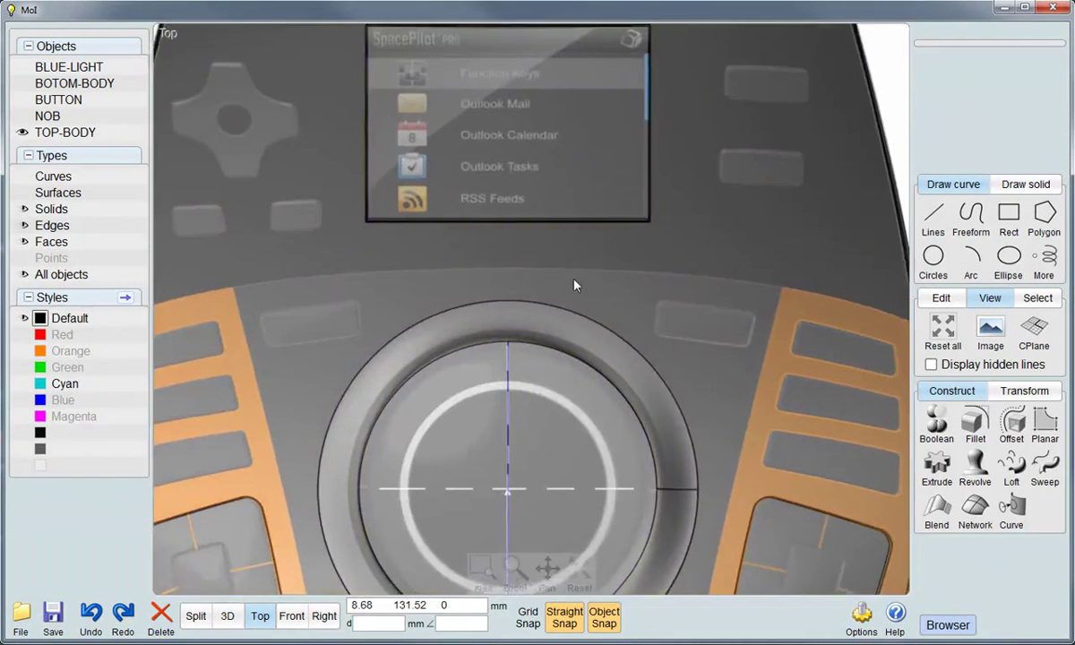
left_click(970, 215)
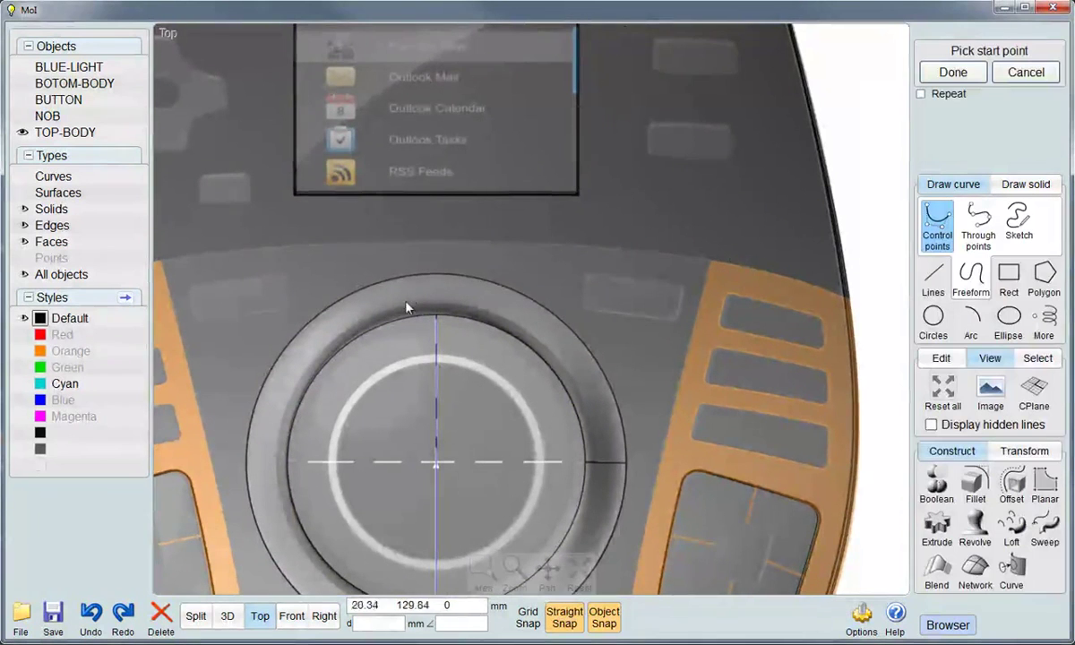
left_click(435, 241)
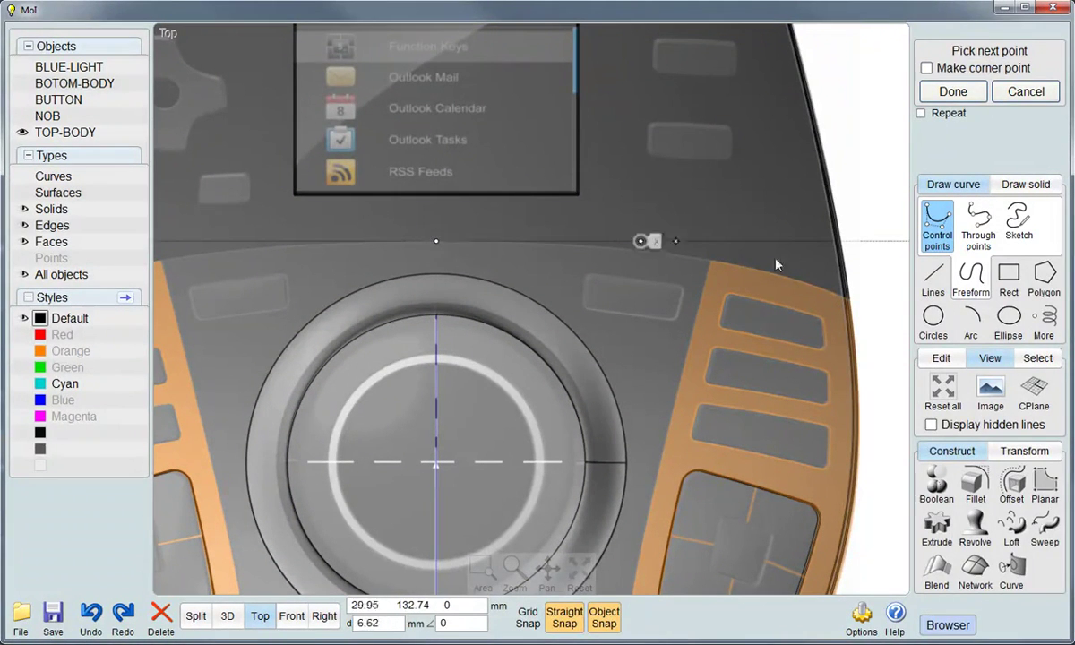
left_click(876, 309)
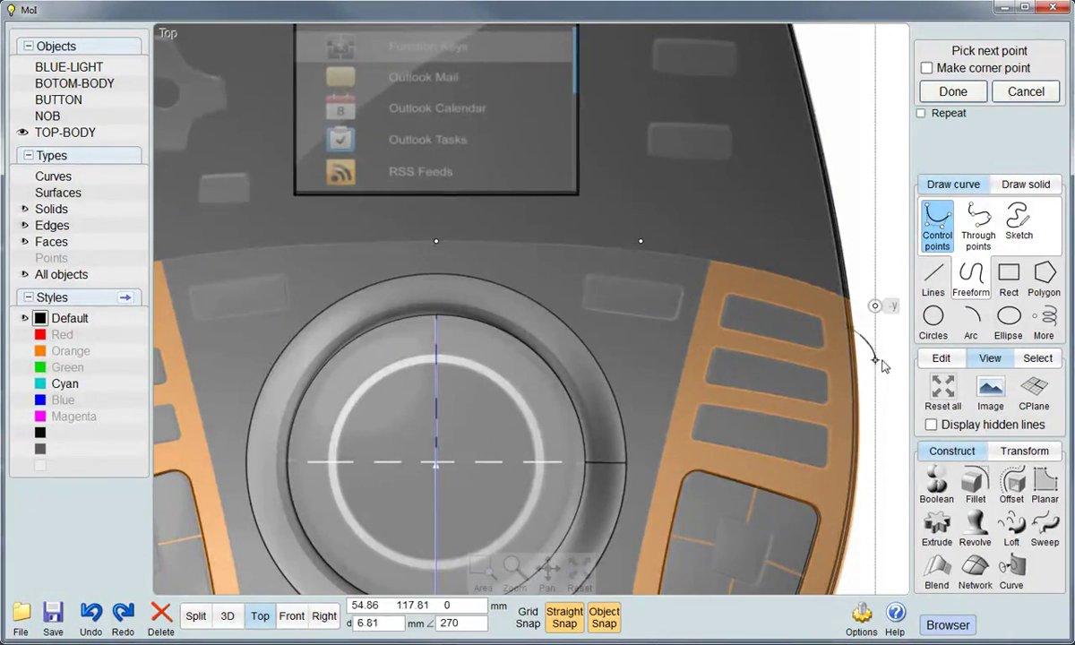
right_click(876, 333)
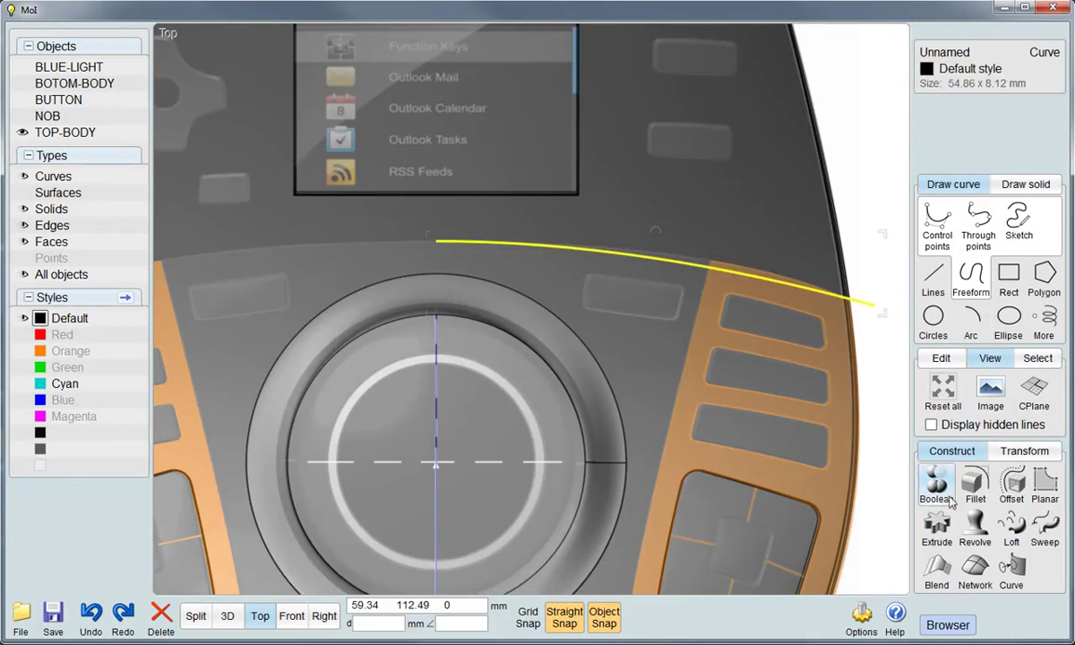
Reshape the half-curve by dragging its control points so its end sits on the rim
left_click(939, 359)
left_click(931, 439)
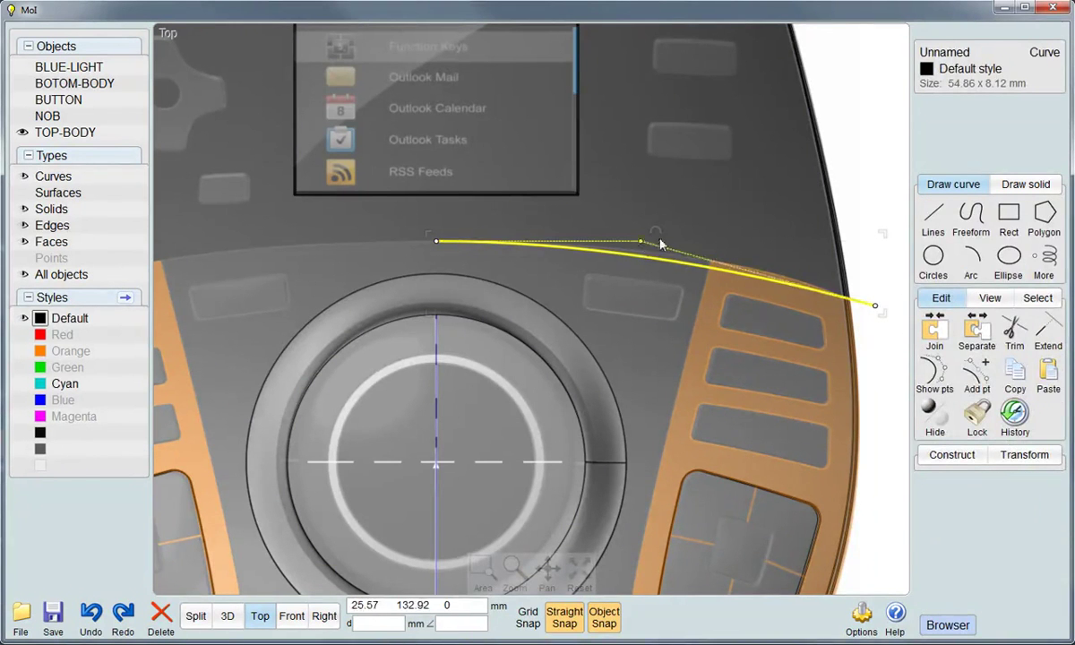
left_click_drag(641, 242, 699, 241)
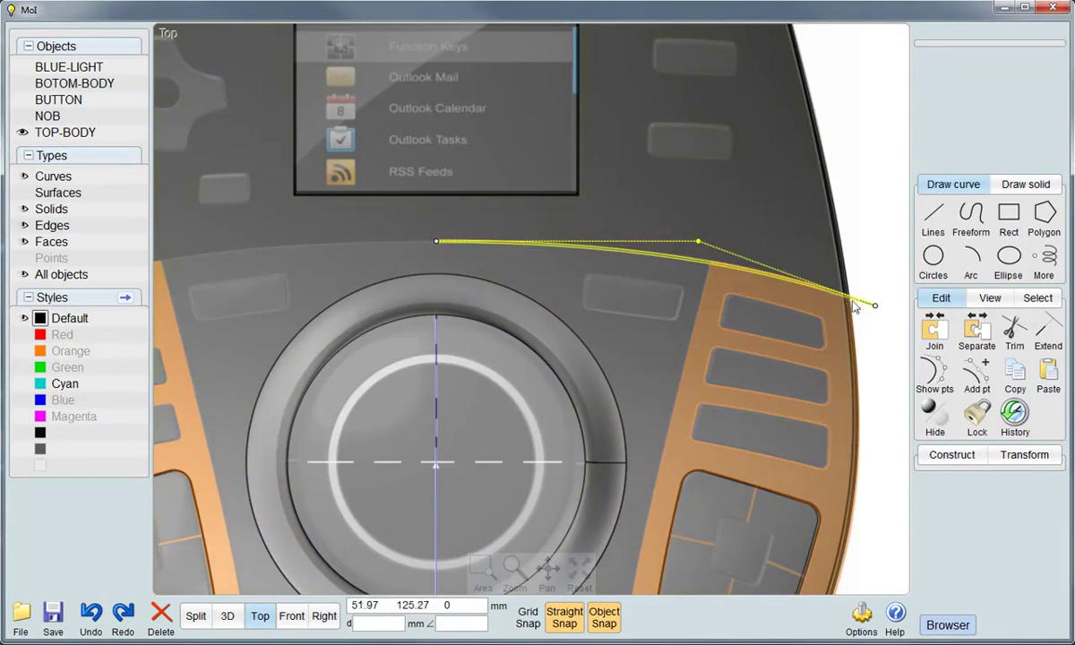
left_click(778, 286)
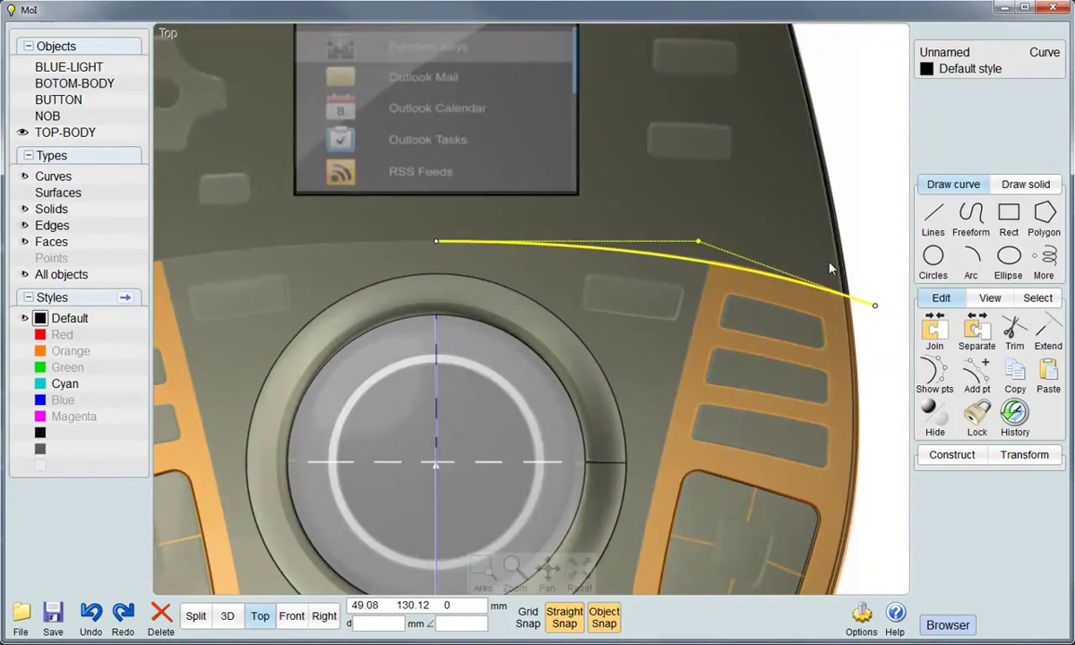
scroll(831, 267, "up", 2)
left_click_drag(574, 222, 619, 223)
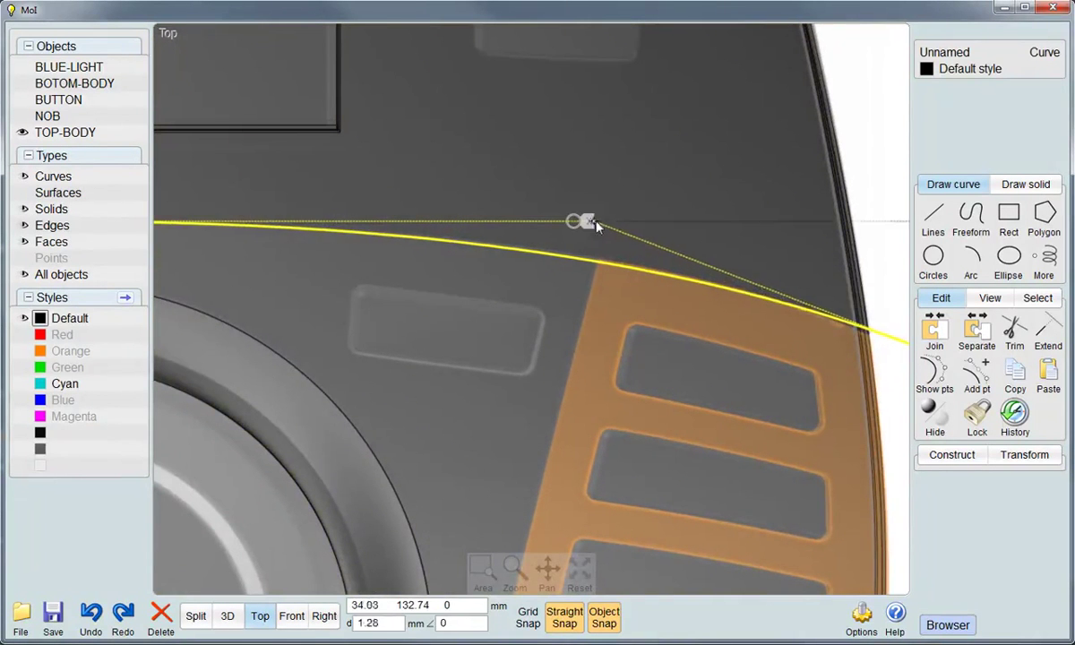
scroll(627, 233, "down", 2)
scroll(747, 306, "up", 3)
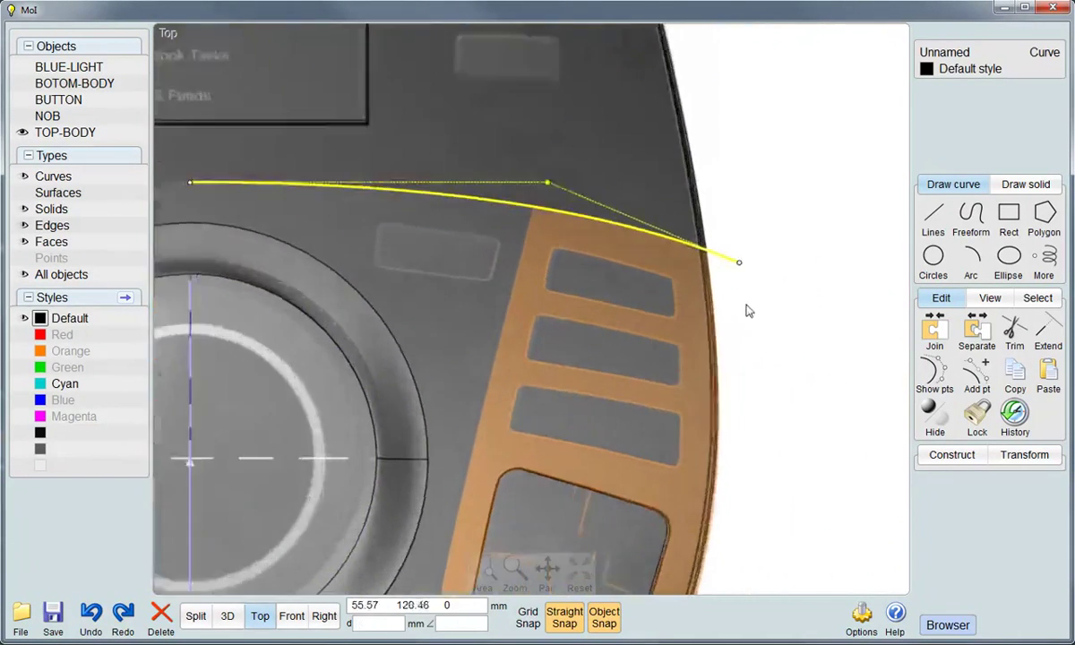
left_click_drag(735, 242, 716, 239)
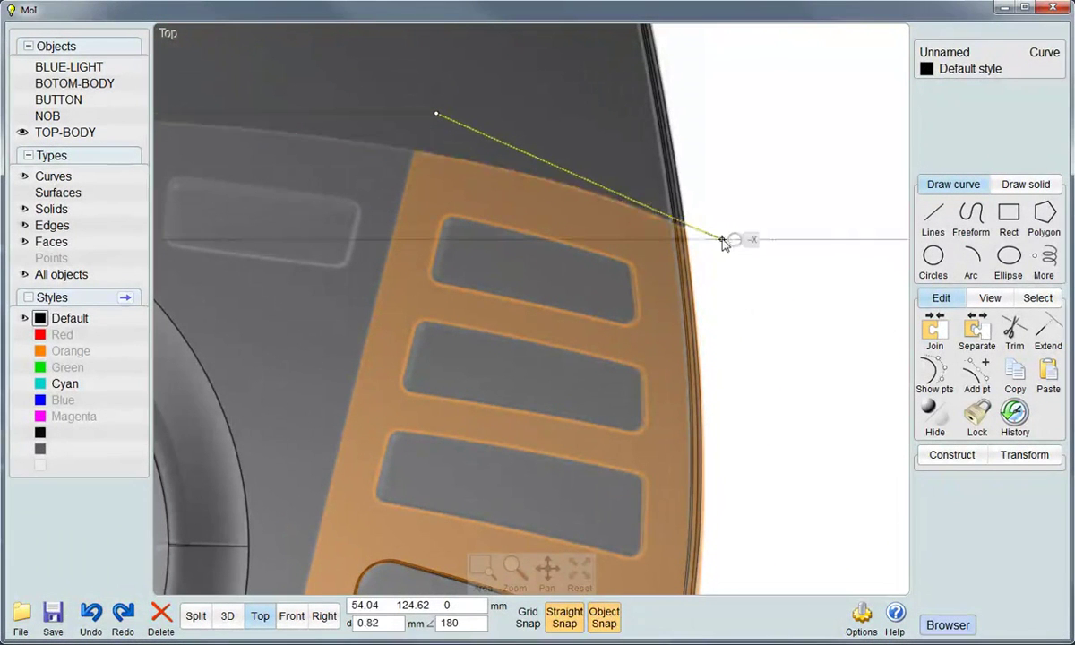
scroll(760, 254, "down", 2)
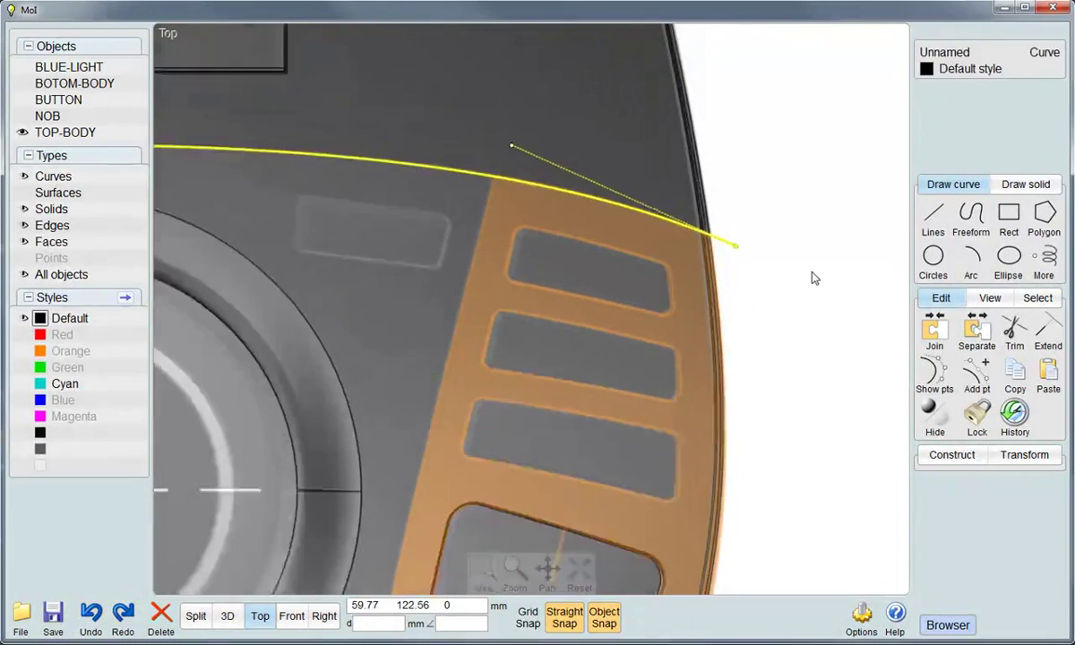
left_click(618, 216)
scroll(716, 246, "down", 3)
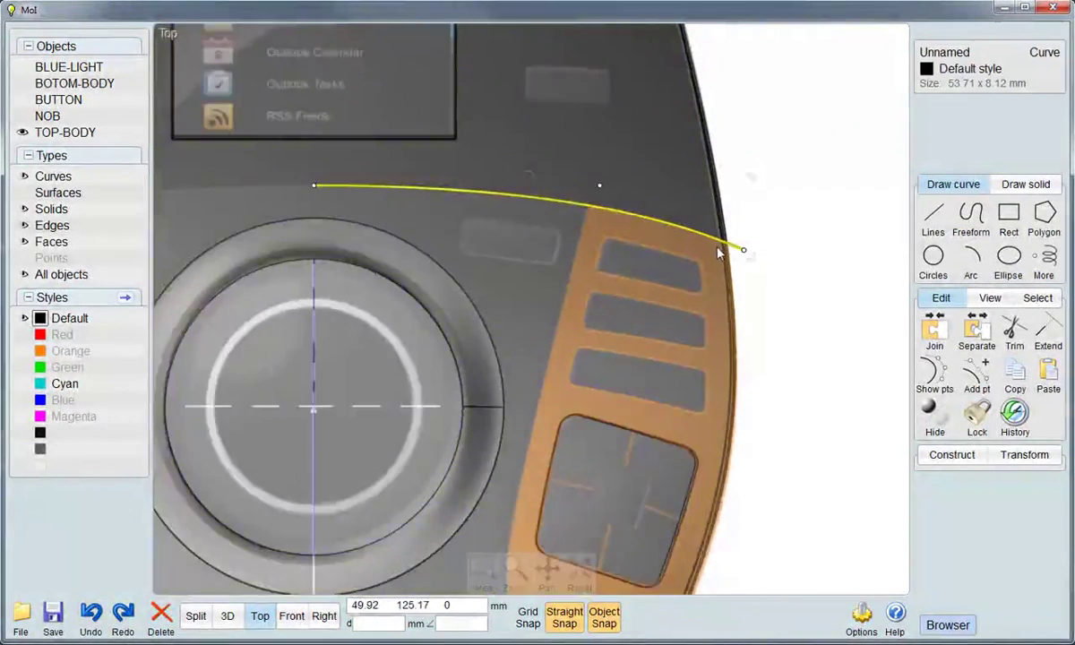
Mirror the half-curve across the centreline and join both halves into one arched curve
left_click(1017, 455)
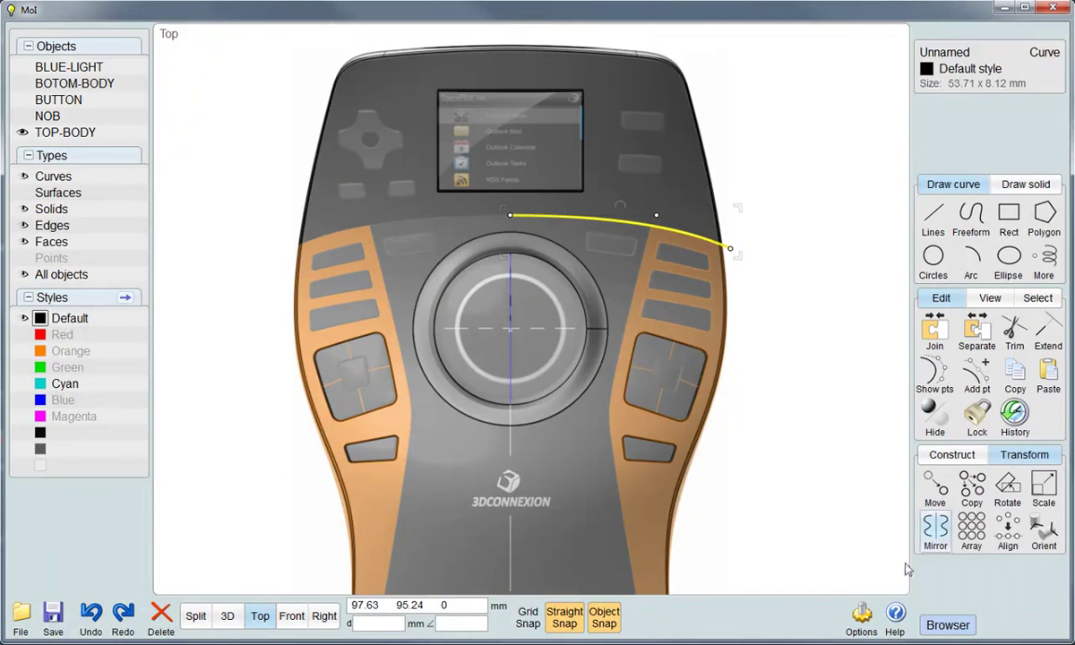
left_click(935, 533)
left_click(507, 424)
left_click(538, 430)
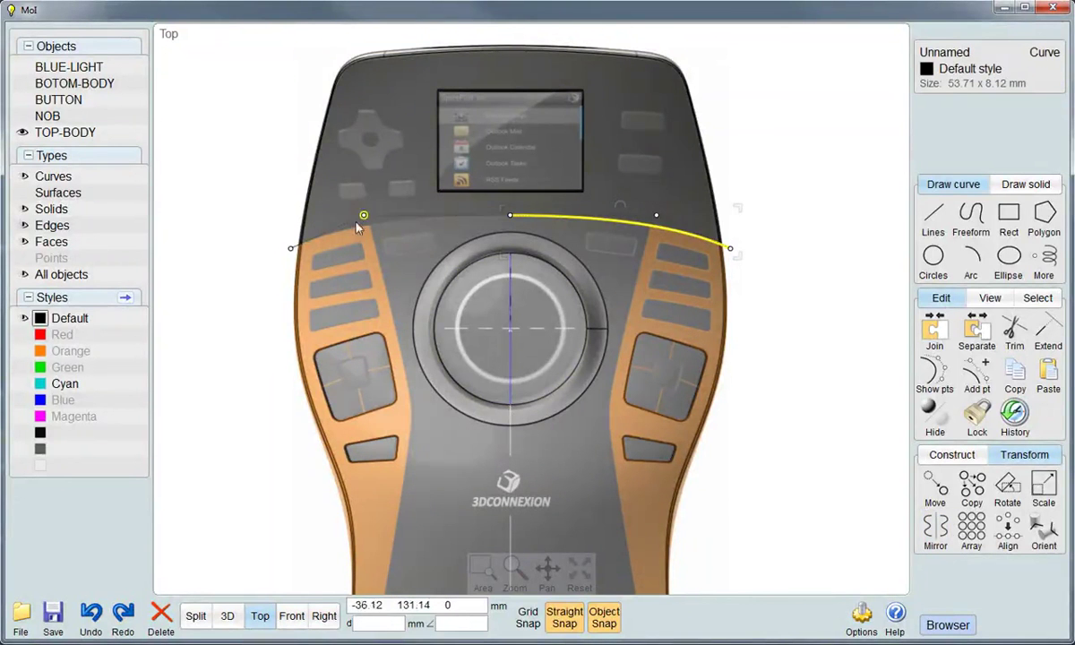
left_click(293, 248)
left_click(934, 331)
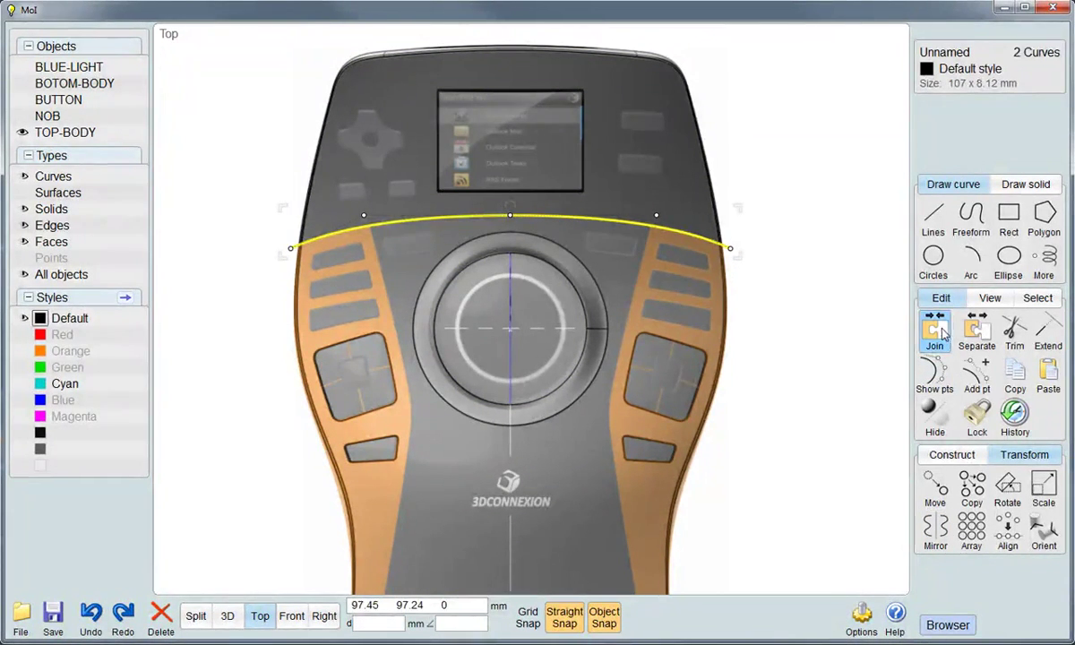
left_click(989, 297)
left_click(803, 316)
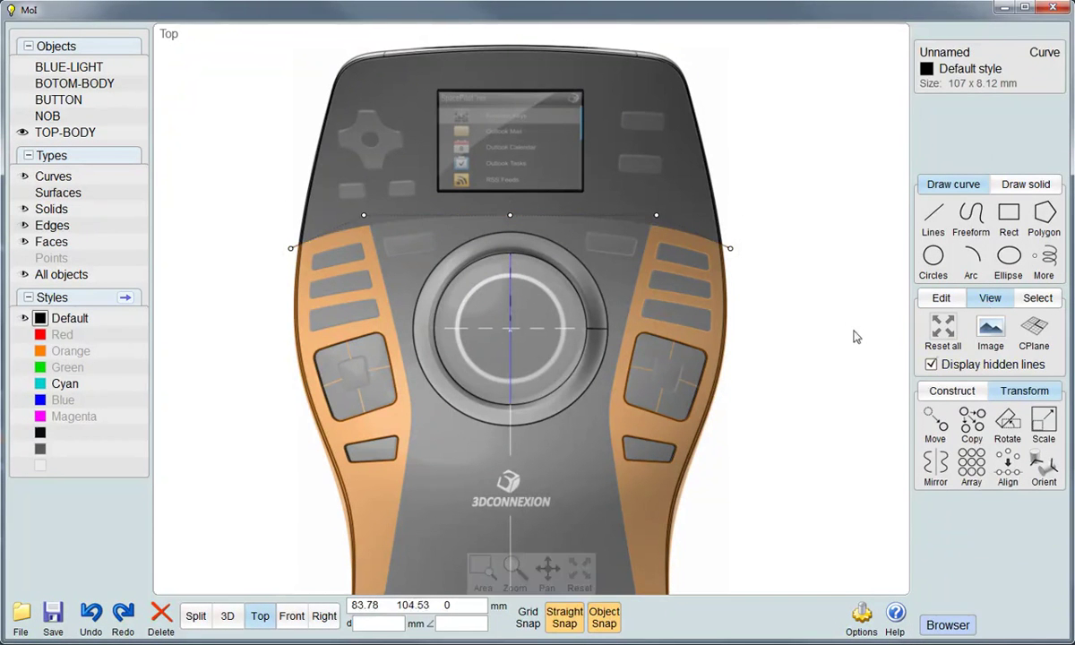
left_click(940, 298)
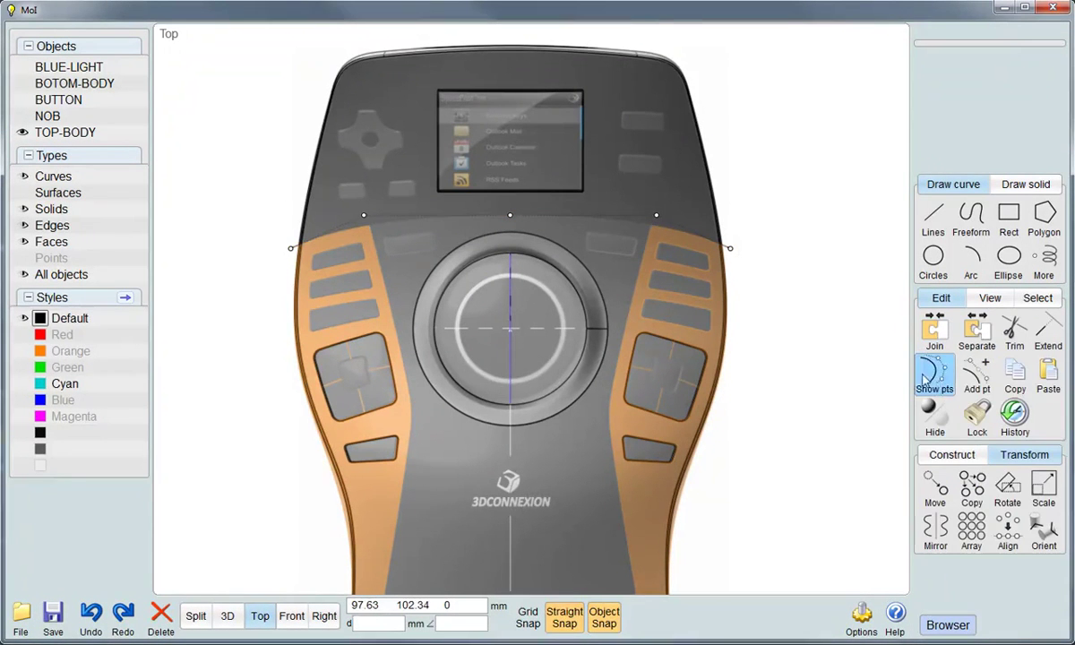
left_click(733, 248)
mouse_move(752, 272)
right_mouse_down()
mouse_move(763, 239)
mouse_move(746, 141)
right_mouse_up()
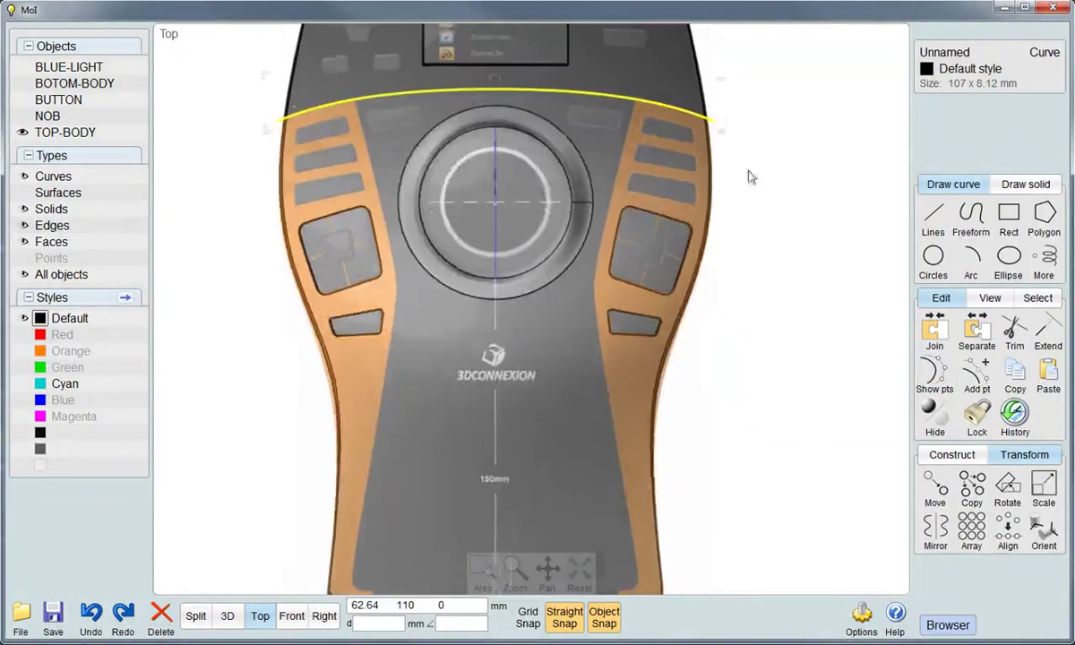
left_click(970, 215)
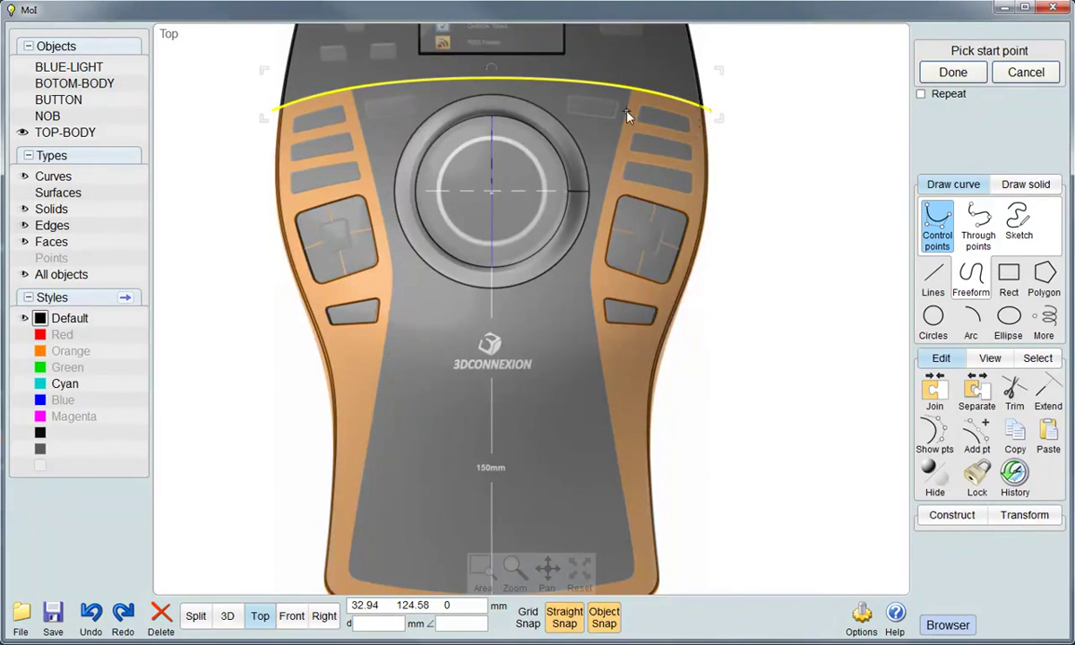
Start a new curve on the top arch and trace down the right orange panel's inner edge
scroll(631, 109, "up", 2)
scroll(633, 103, "up", 1)
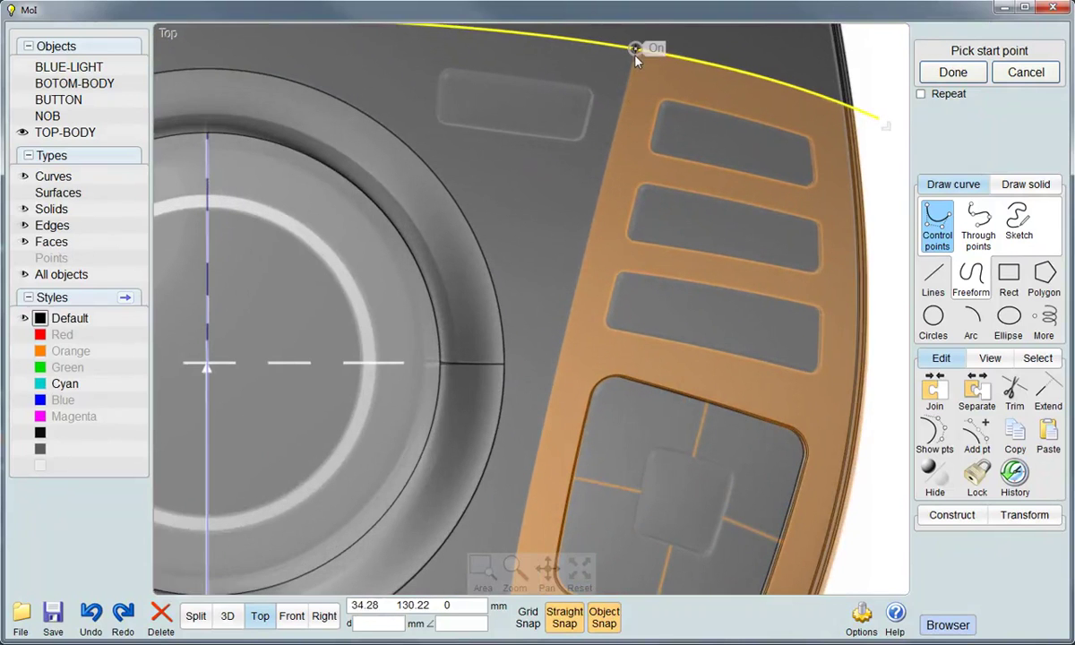
right_click_drag(637, 51, 618, 100)
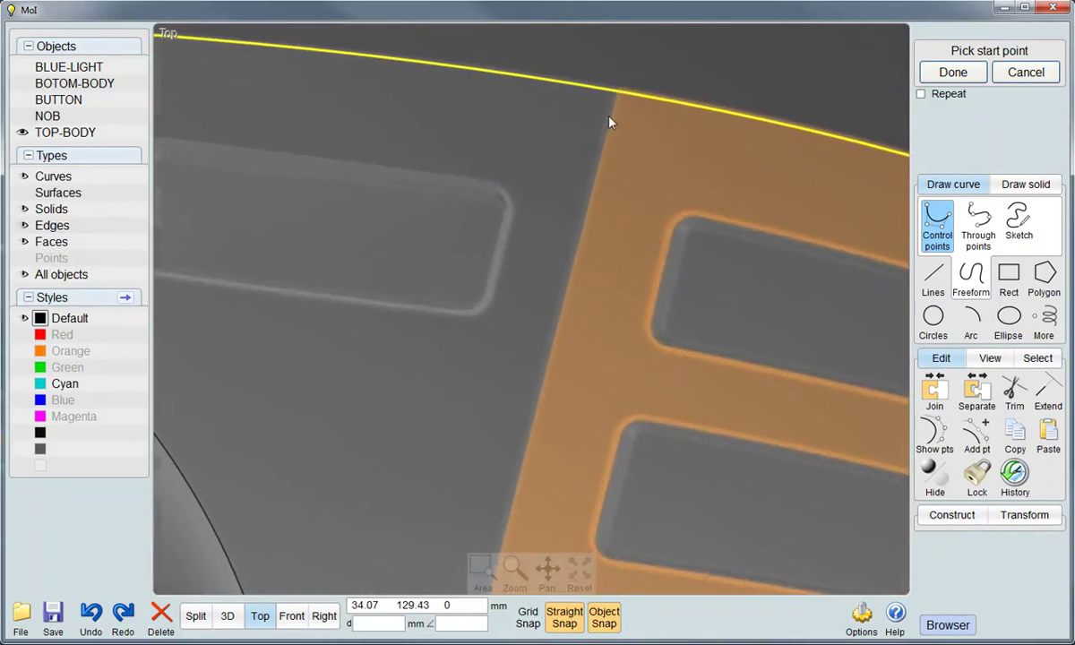
left_click(624, 70)
scroll(573, 287, "down", 2)
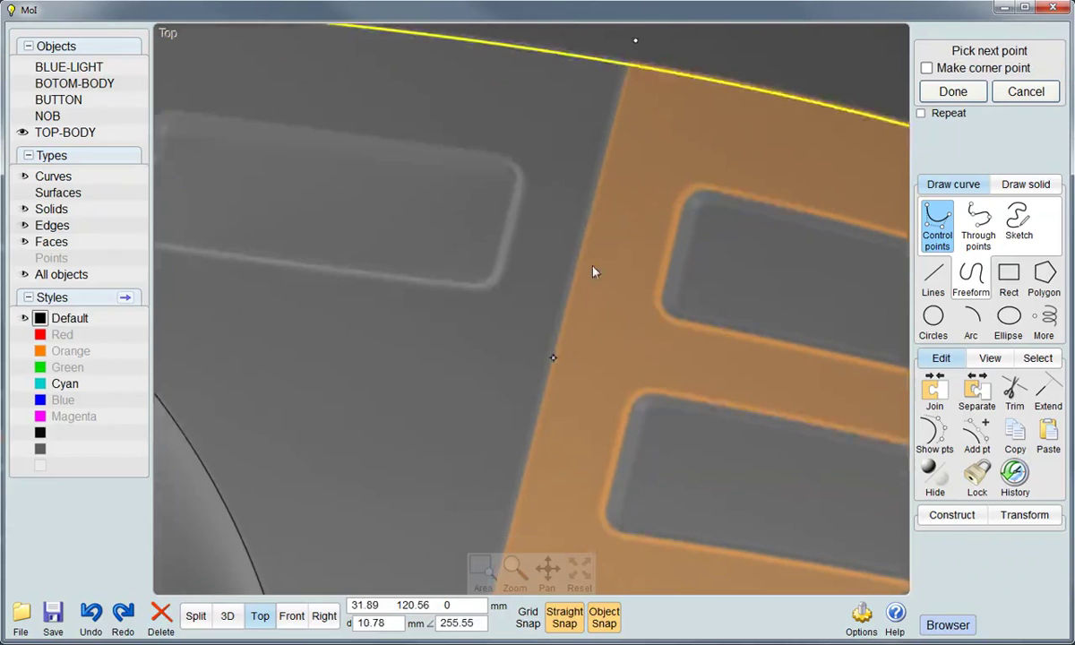
scroll(609, 233, "down", 2)
scroll(624, 203, "down", 2)
left_click(595, 323)
scroll(586, 309, "down", 2)
scroll(592, 296, "down", 2)
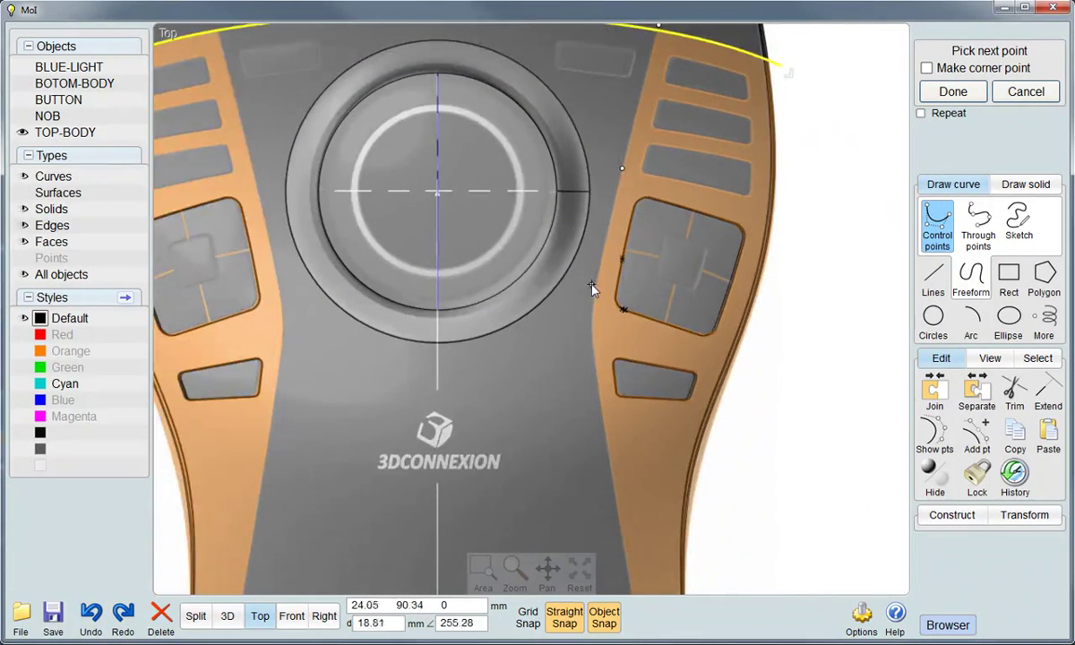
left_click(594, 285)
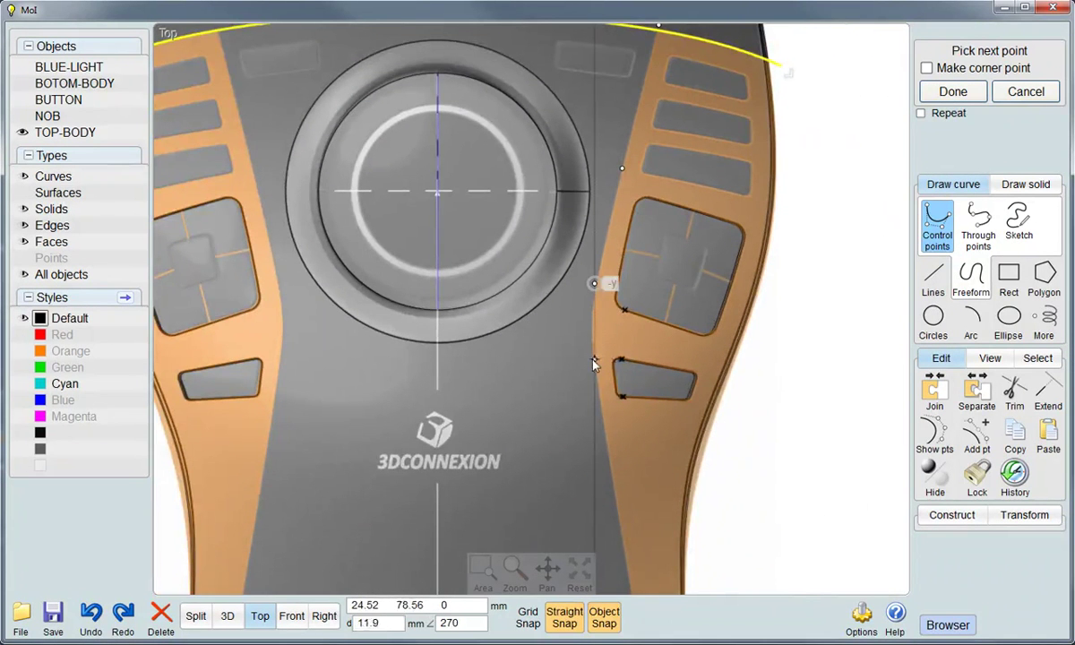
Continue the curve around the bottom corner and along the bottom edge, finishing a 34.58 x 125 mm curve
left_click(593, 369)
right_click_drag(593, 371, 539, 119)
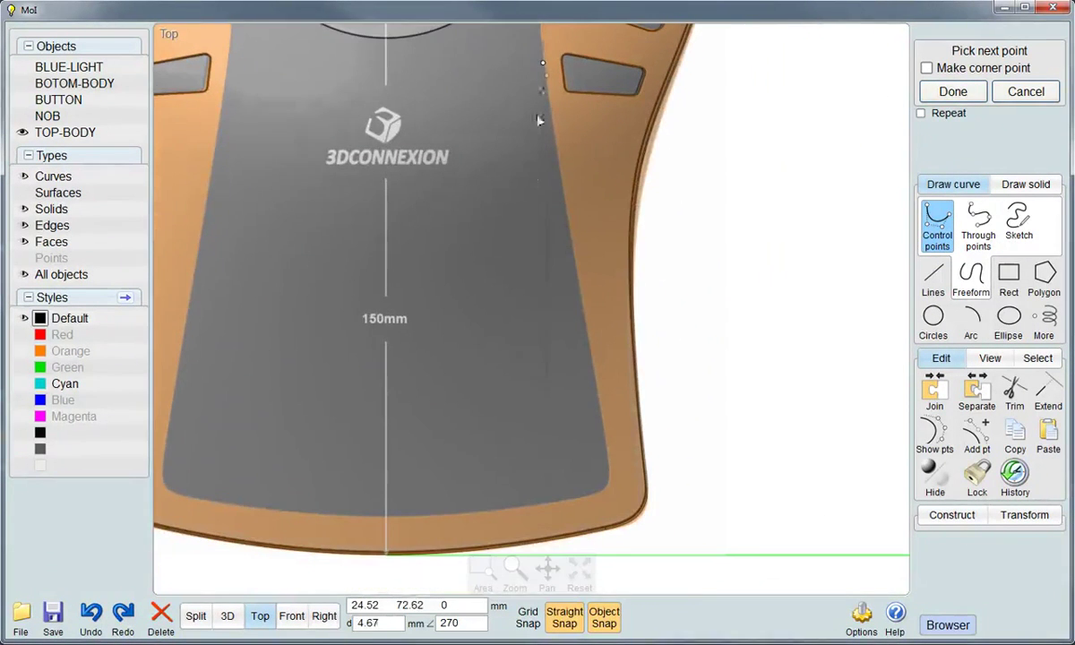
left_click(578, 285)
left_click(610, 474)
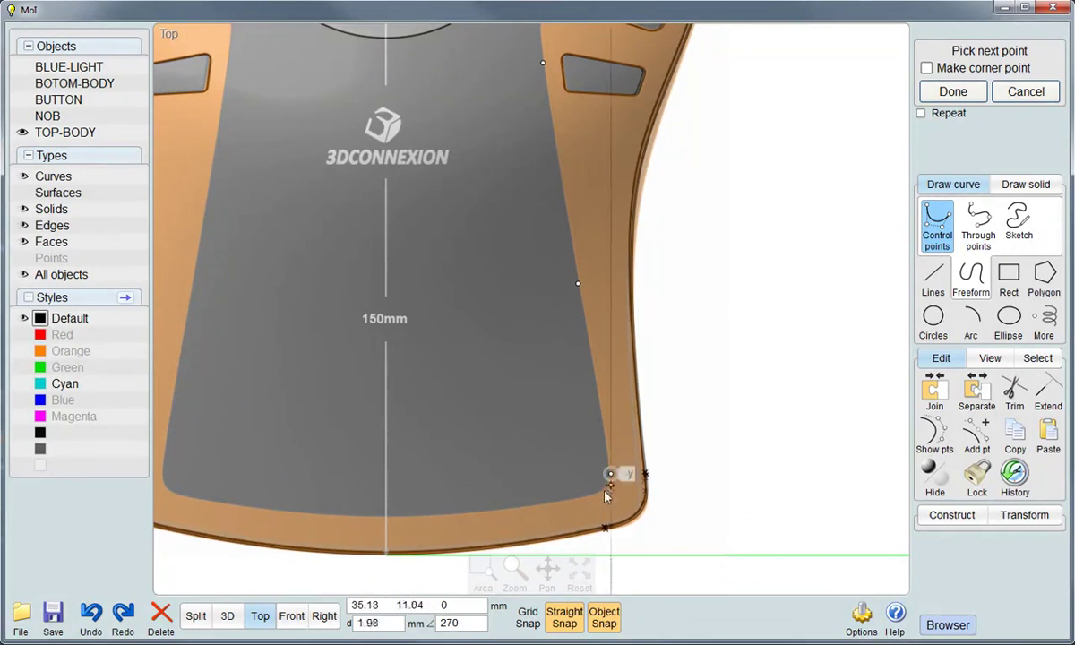
scroll(578, 488, "up", 4)
right_click_drag(578, 488, 786, 301)
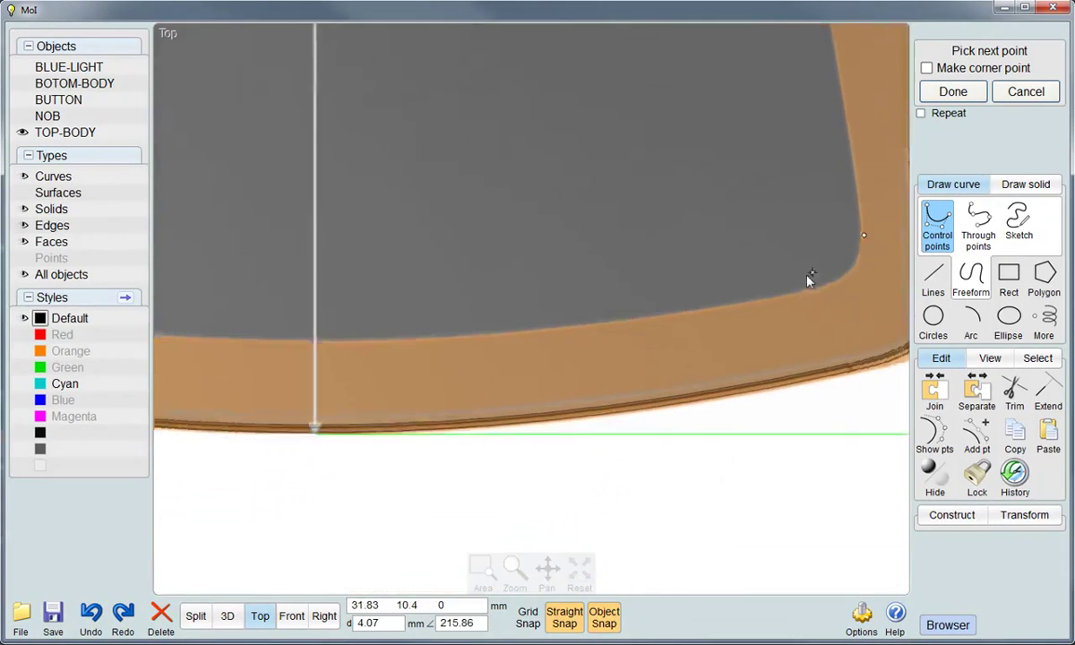
left_click(806, 310)
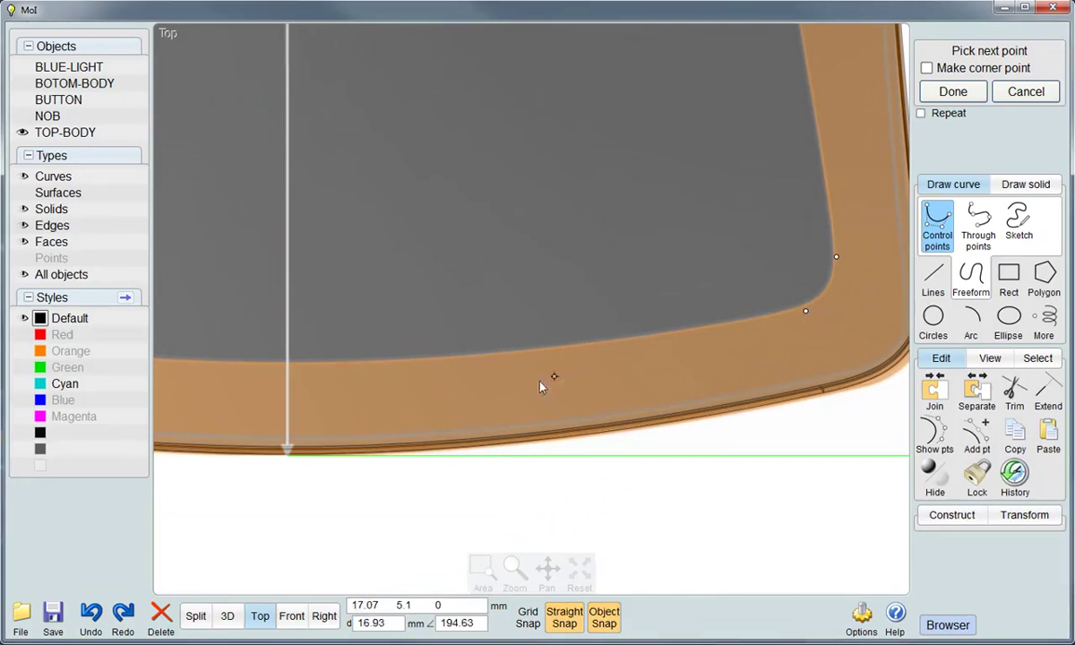
left_click(287, 362)
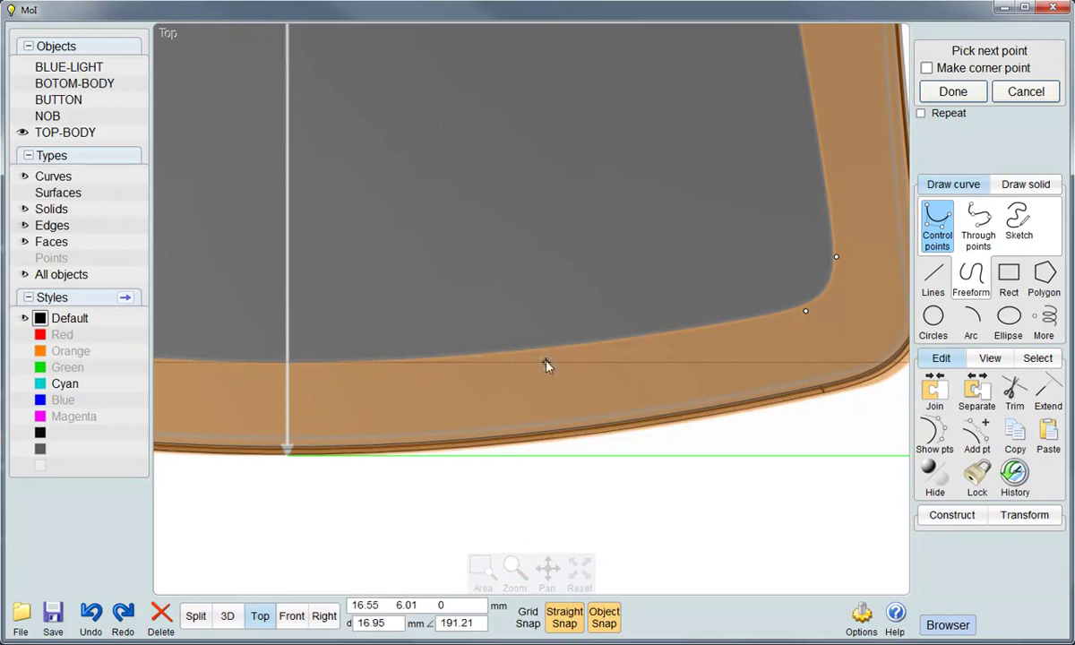
right_click(372, 422)
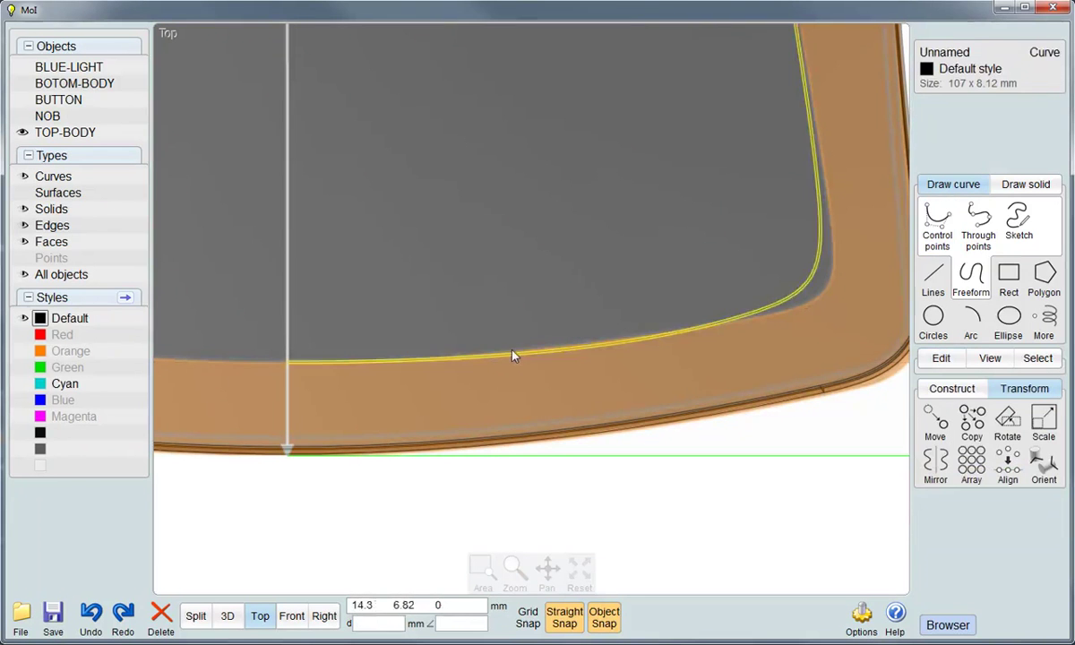
In Right view, lift both traced curves about 70 mm above the top body, then return to Top view
left_click(260, 615)
left_click(325, 615)
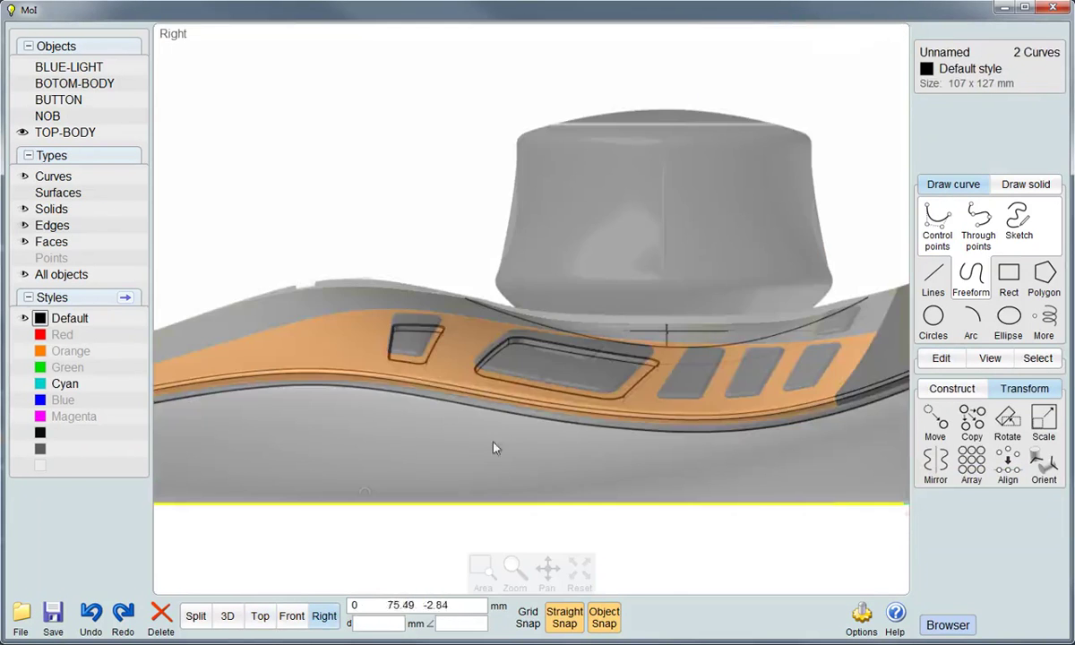
scroll(667, 517, "down", 2)
left_click_drag(208, 449, 837, 497)
left_click_drag(691, 463, 694, 225)
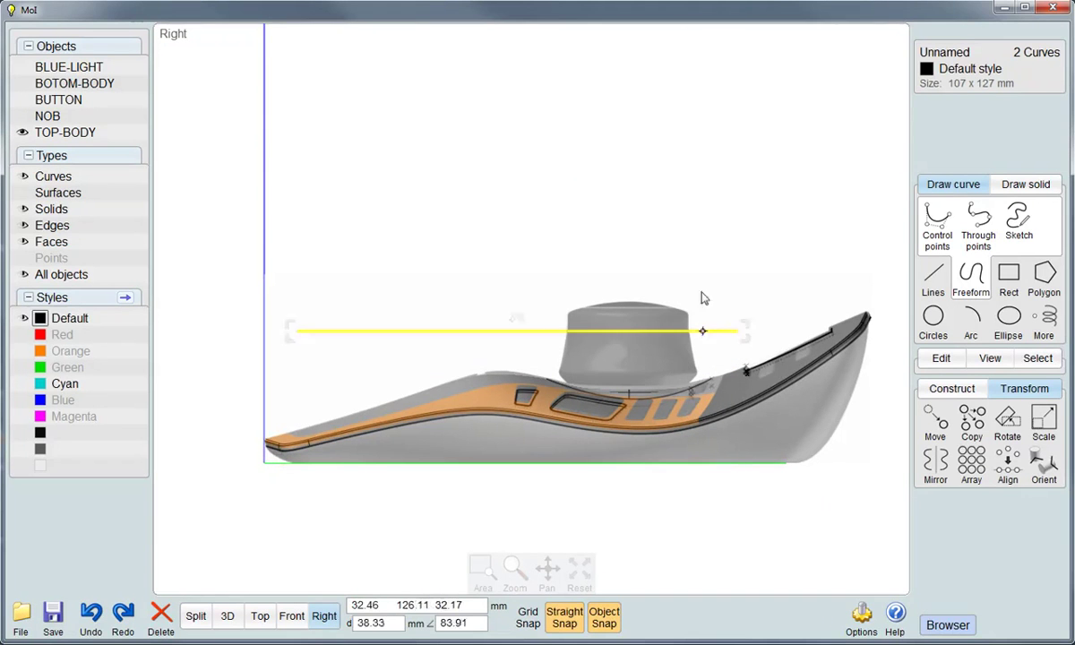
left_click(260, 615)
scroll(621, 463, "down", 3)
scroll(703, 427, "down", 2)
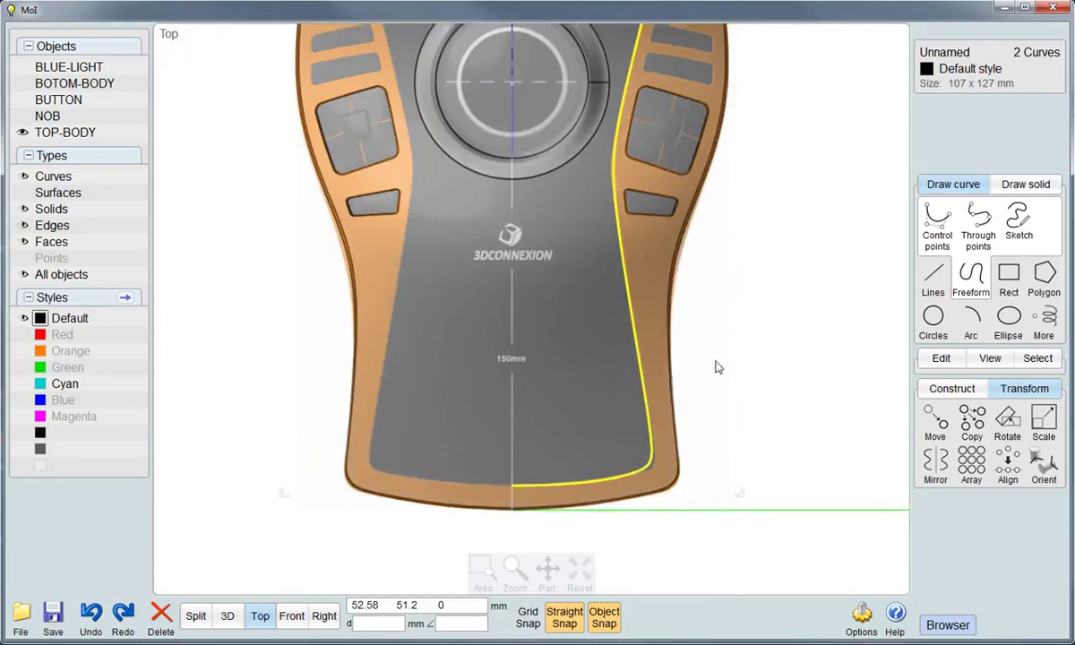
scroll(717, 367, "down", 2)
scroll(710, 412, "down", 1)
Show the right curve's points and reshape its lower corners and bottom endpoint
left_click(728, 456)
left_click(659, 466)
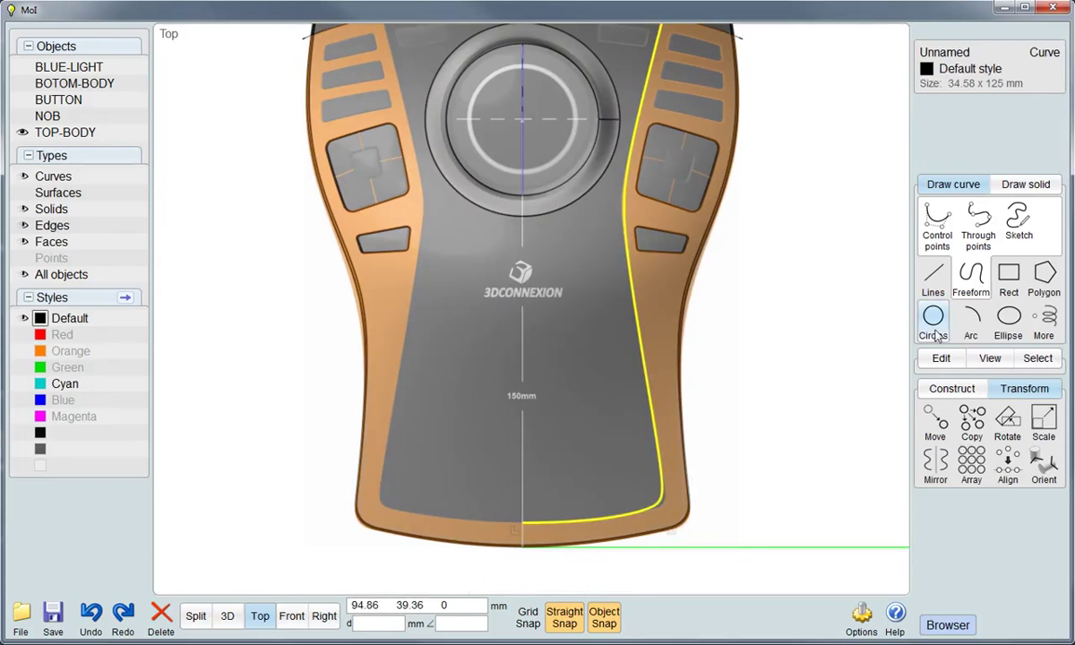
left_click(941, 358)
left_click(934, 446)
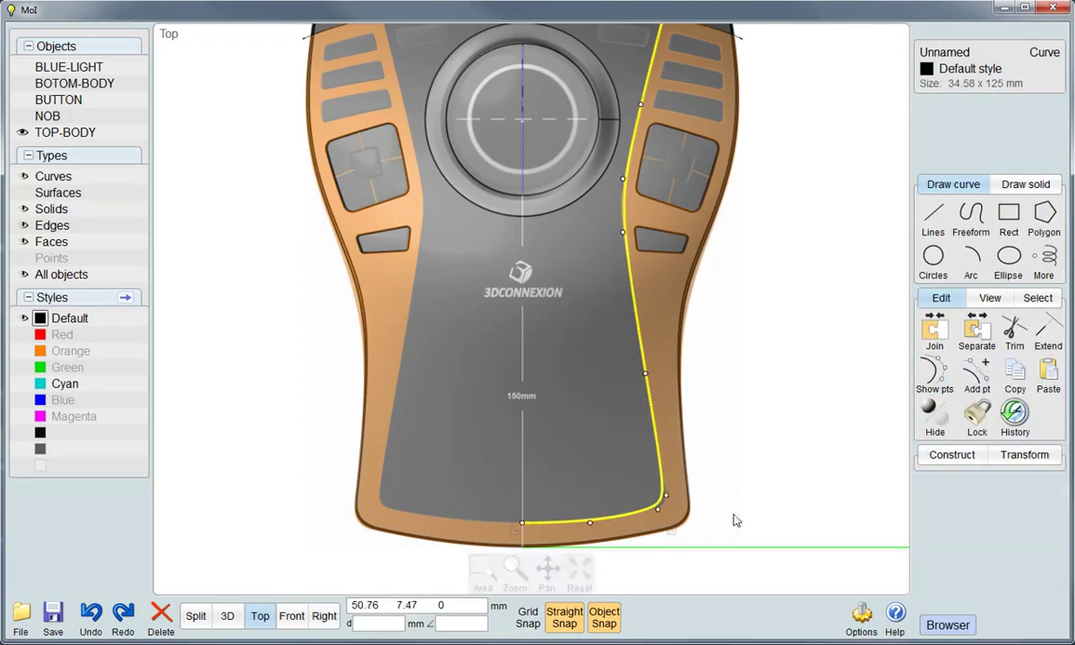
scroll(649, 536, "up", 2)
scroll(650, 536, "up", 2)
scroll(660, 488, "up", 2)
left_click_drag(710, 464, 735, 454)
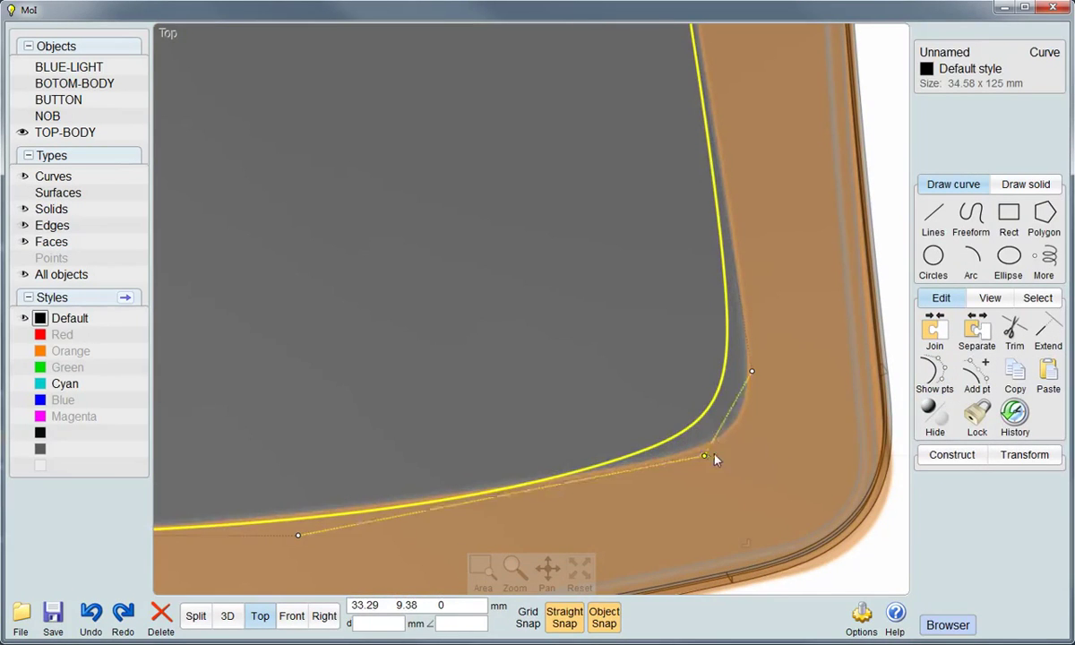
mouse_move(752, 373)
left_mouse_down()
mouse_move(772, 397)
mouse_move(763, 396)
left_mouse_up()
mouse_move(740, 455)
left_mouse_down()
mouse_move(755, 435)
mouse_move(750, 457)
left_mouse_up()
scroll(565, 492, "down", 2)
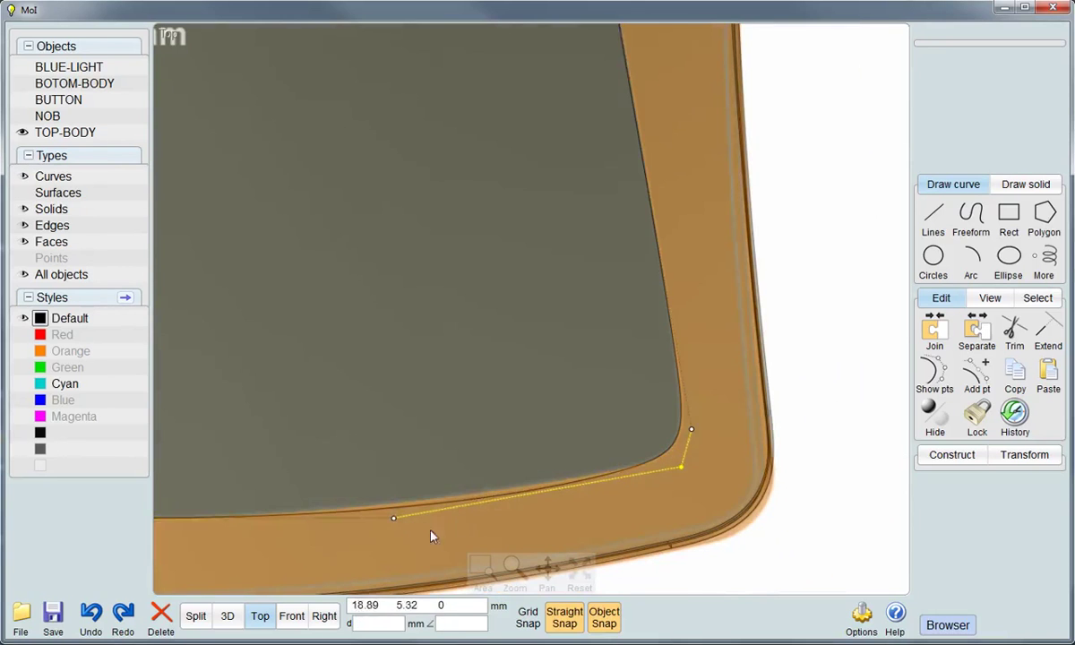
left_click_drag(394, 519, 325, 520)
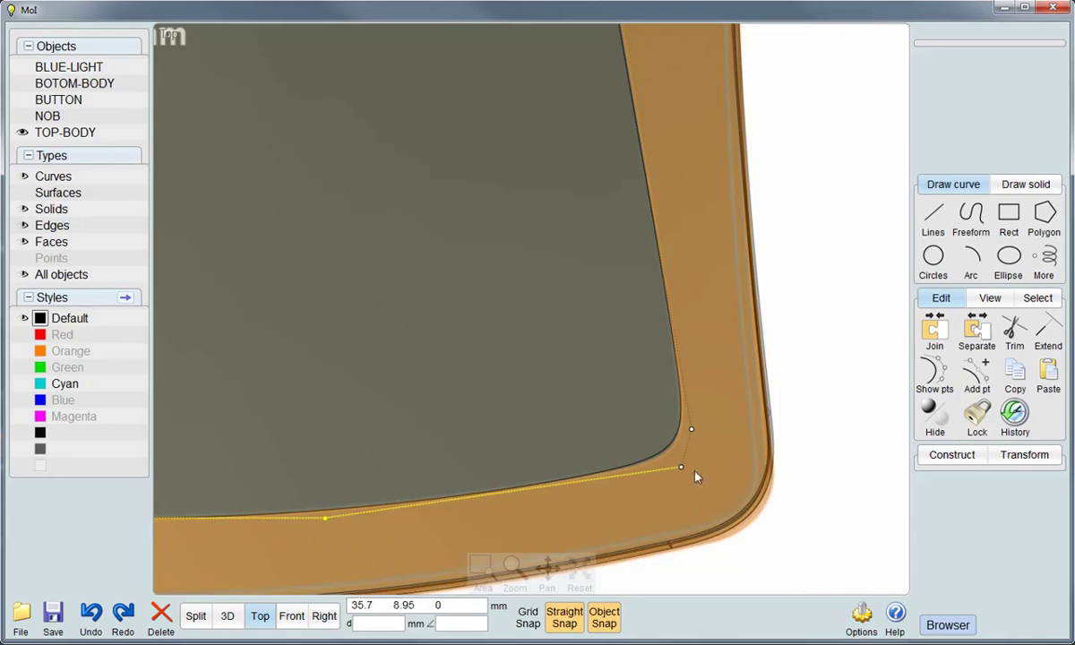
Move the upper and top control points onto the orange panel edge, then stop point editing
scroll(697, 463, "up", 2)
scroll(698, 438, "down", 3)
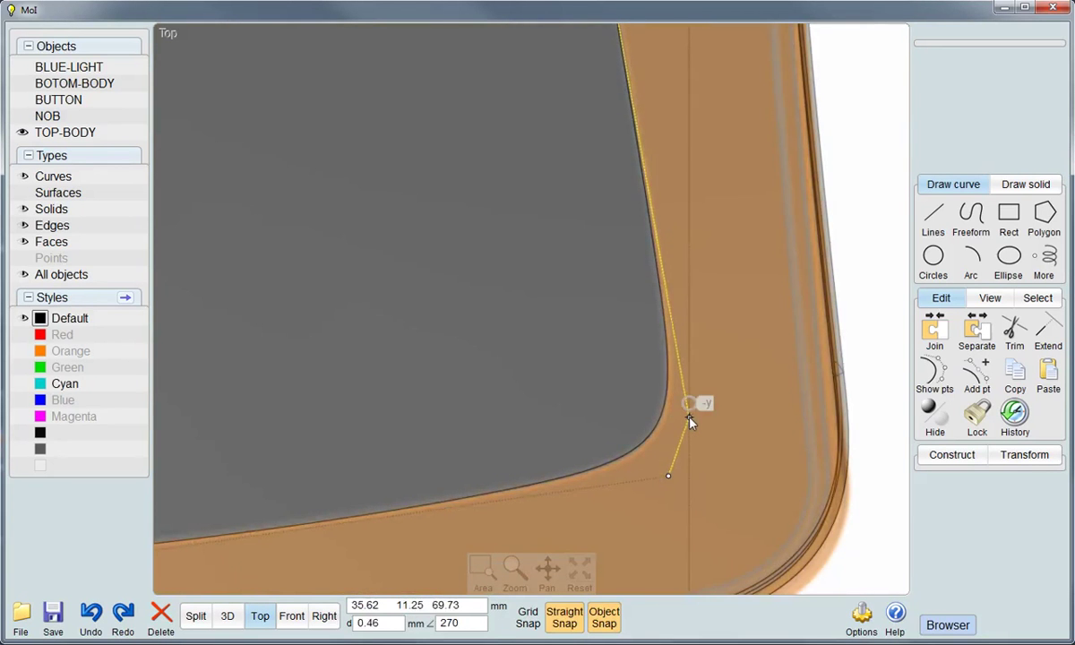
scroll(702, 445, "down", 2)
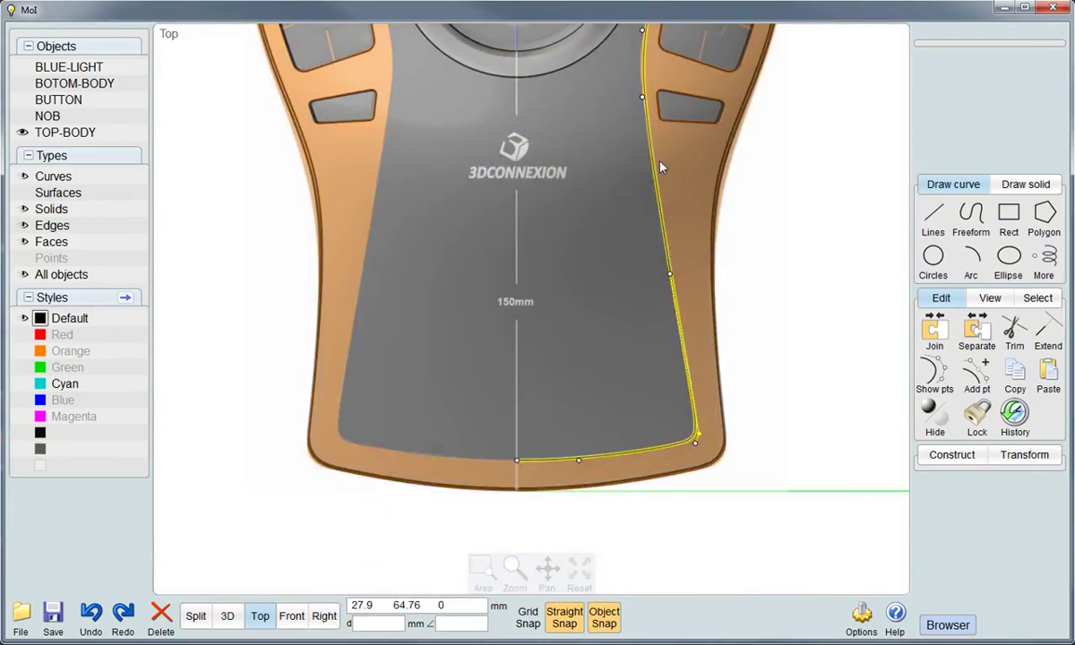
scroll(662, 167, "up", 2)
scroll(648, 353, "up", 1)
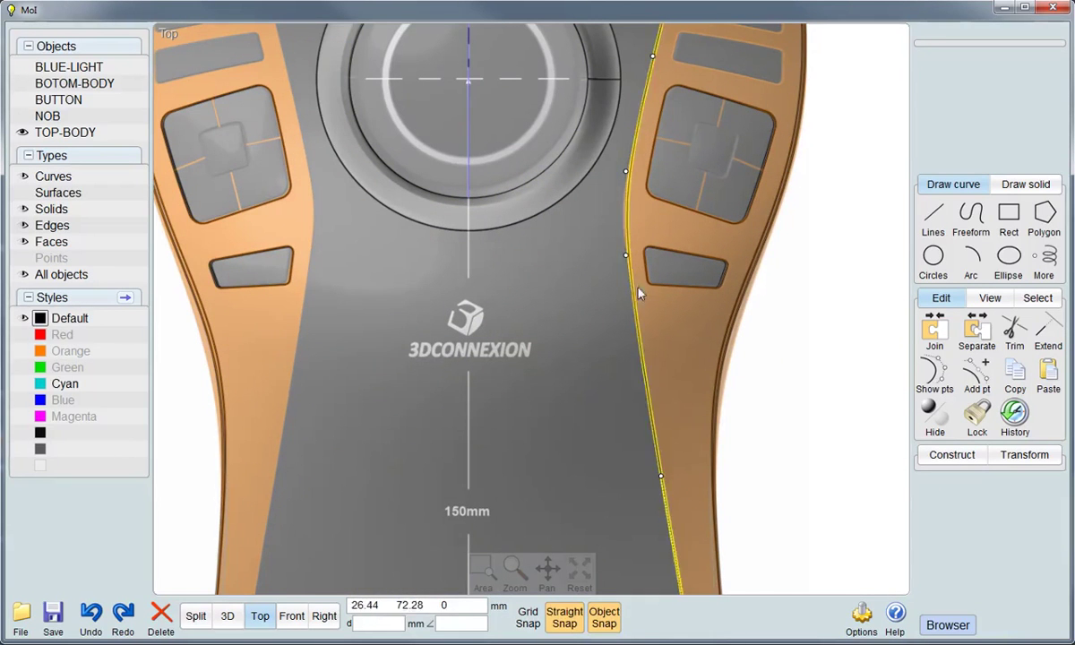
left_click_drag(624, 256, 616, 240)
scroll(624, 249, "up", 3)
scroll(616, 240, "down", 2)
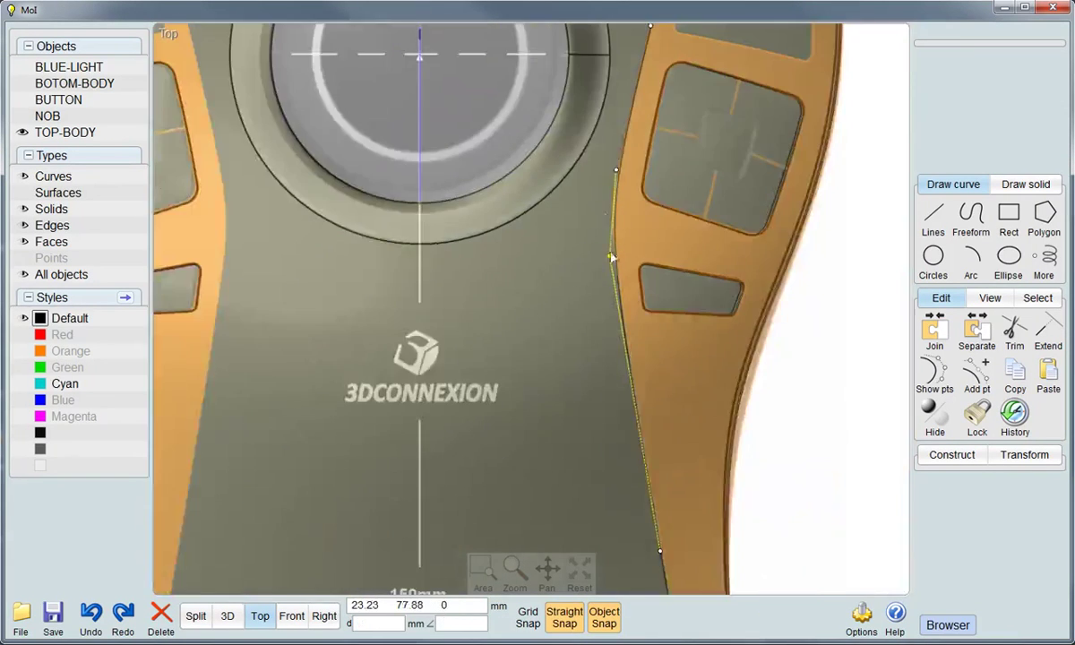
scroll(617, 180, "up", 2)
left_click_drag(622, 159, 611, 184)
scroll(623, 233, "down", 2)
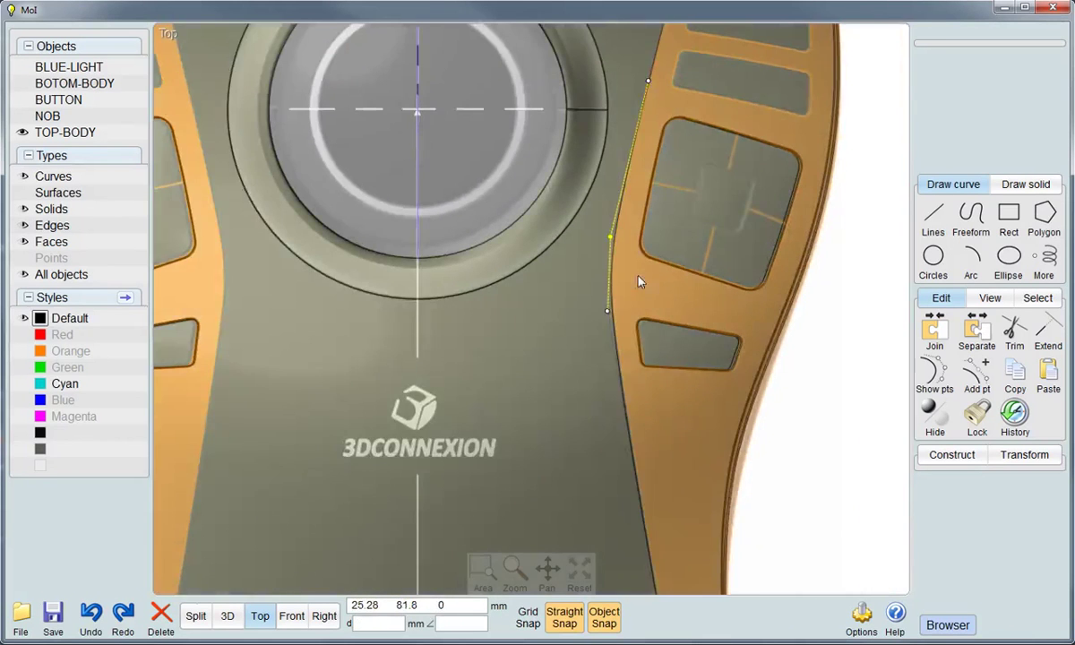
scroll(637, 283, "up", 1)
scroll(631, 331, "up", 1)
scroll(588, 359, "up", 1)
scroll(612, 365, "up", 1)
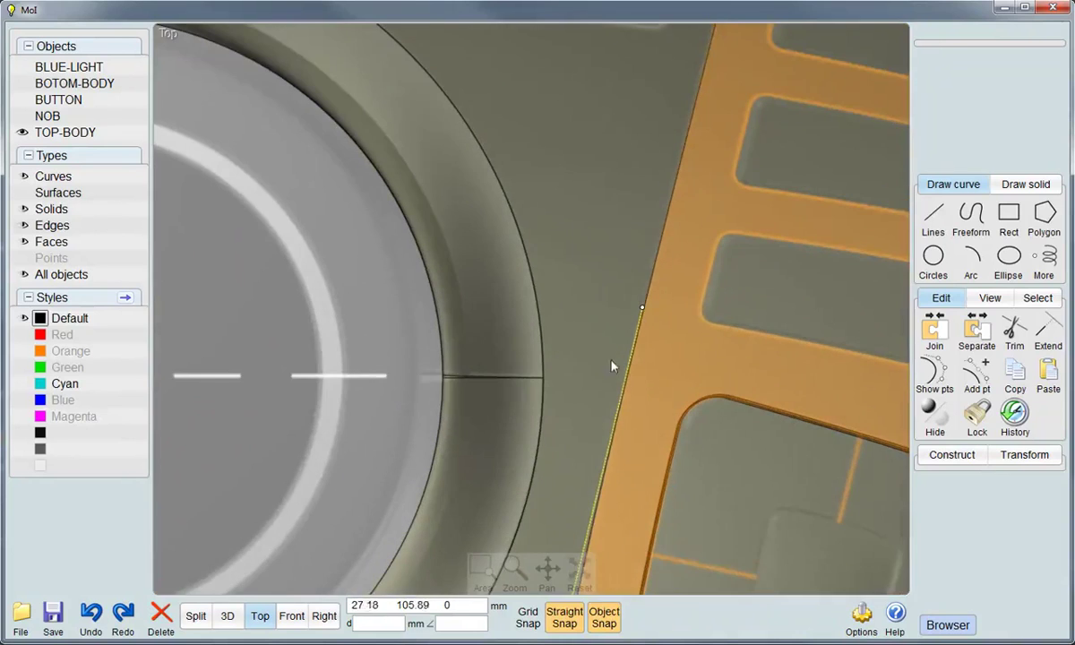
scroll(631, 368, "up", 1)
scroll(631, 368, "down", 2)
scroll(599, 312, "down", 1)
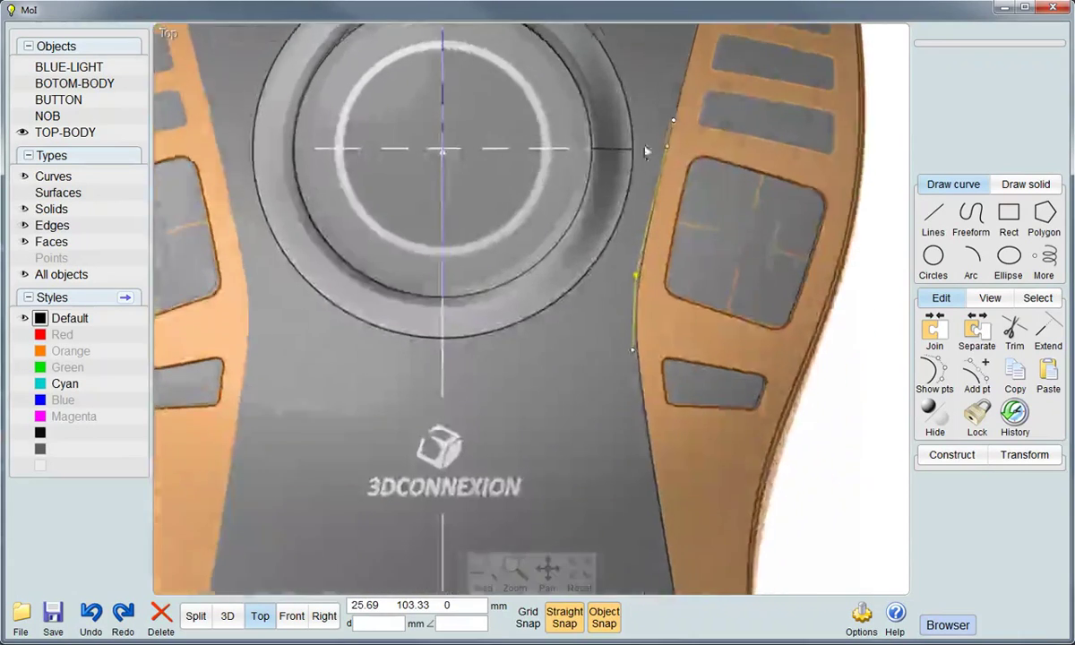
scroll(593, 268, "down", 1)
scroll(669, 405, "down", 1)
scroll(670, 405, "down", 1)
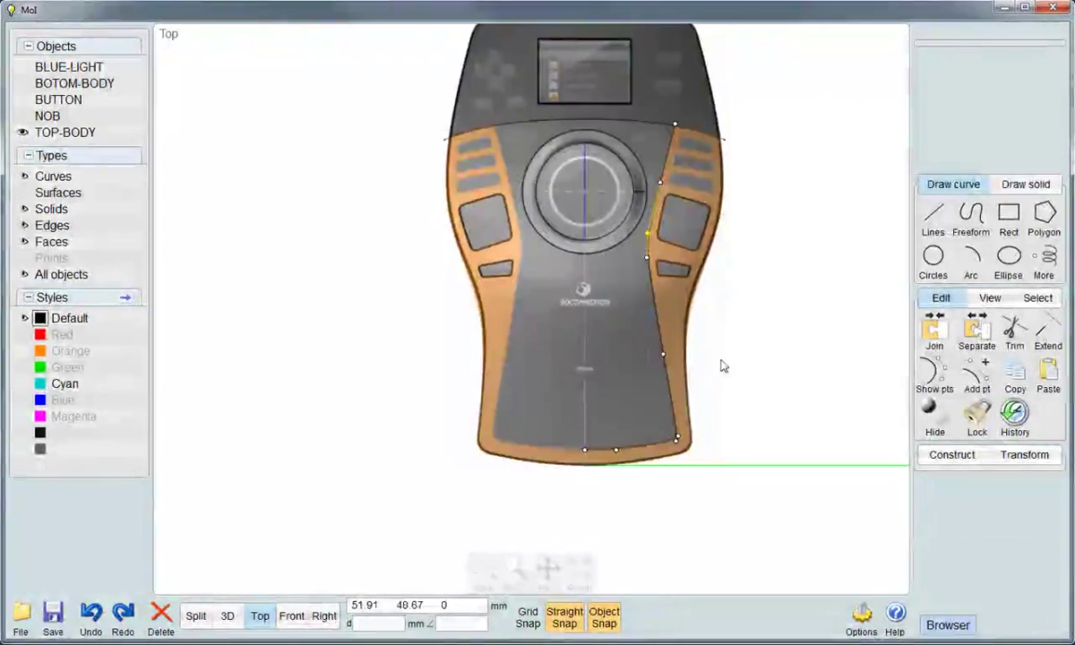
left_click(935, 375)
key("Escape")
Mirror the right curve across the centre axis onto the left side
left_click(646, 450)
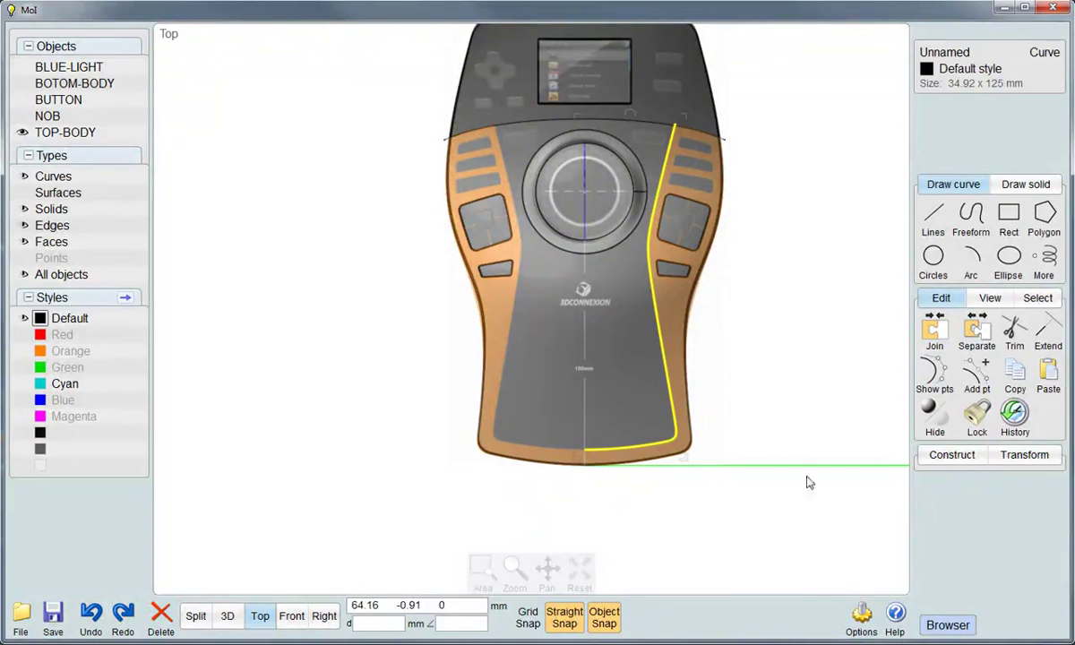
left_click(949, 455)
left_click(1024, 455)
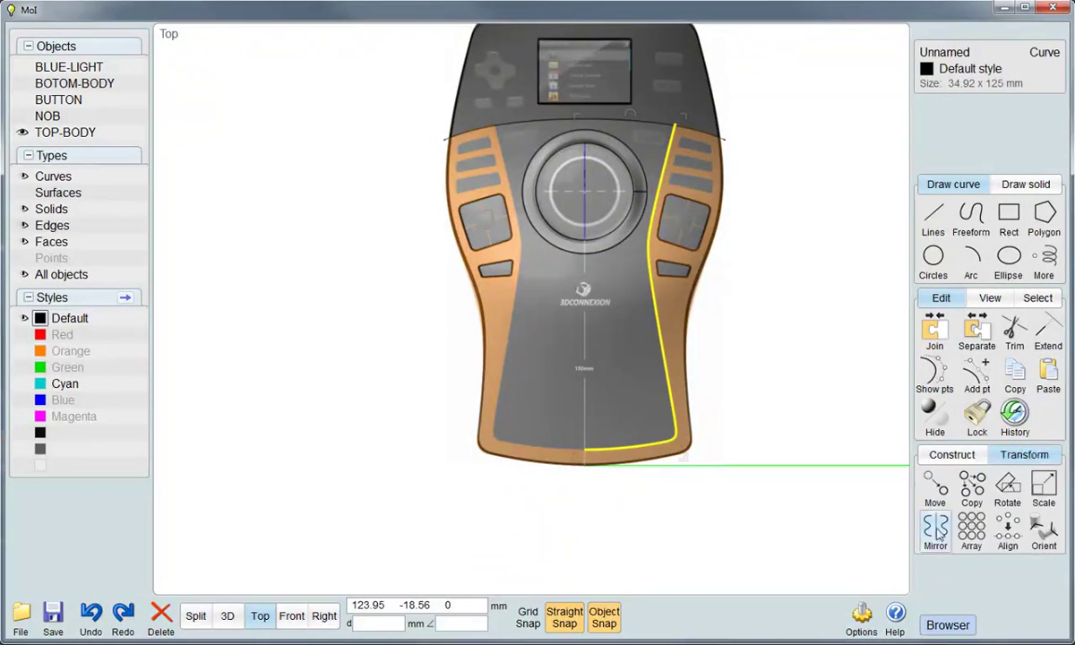
left_click(935, 528)
left_click(584, 497)
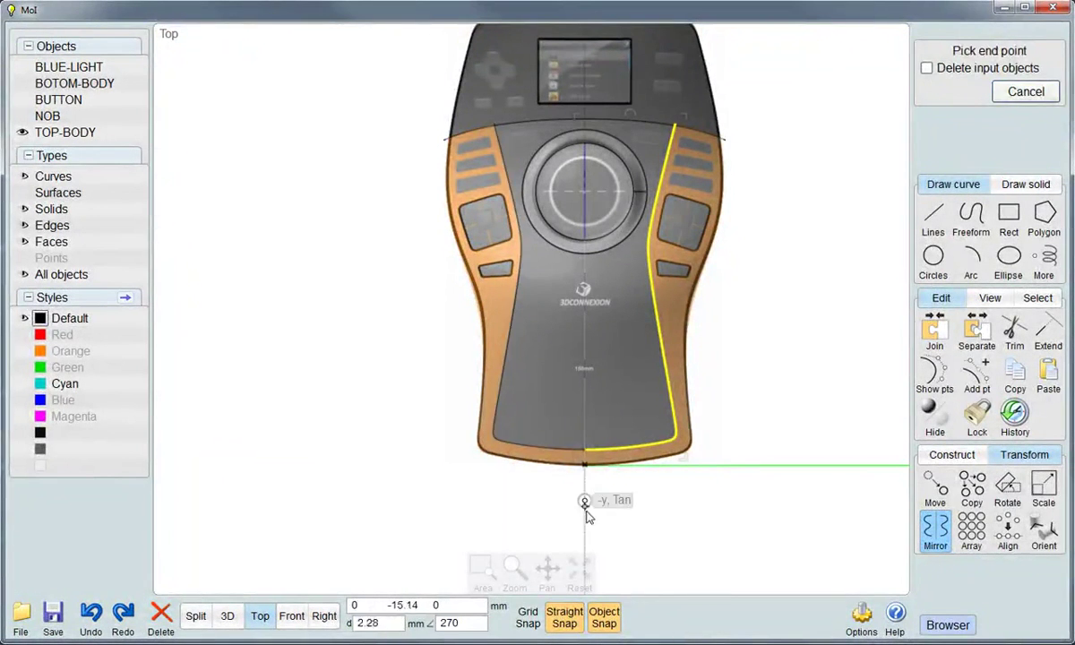
left_click(584, 521)
Join the two curves into one closed outline and view the body in 3D
key("j")
right_click(849, 375)
key("Escape")
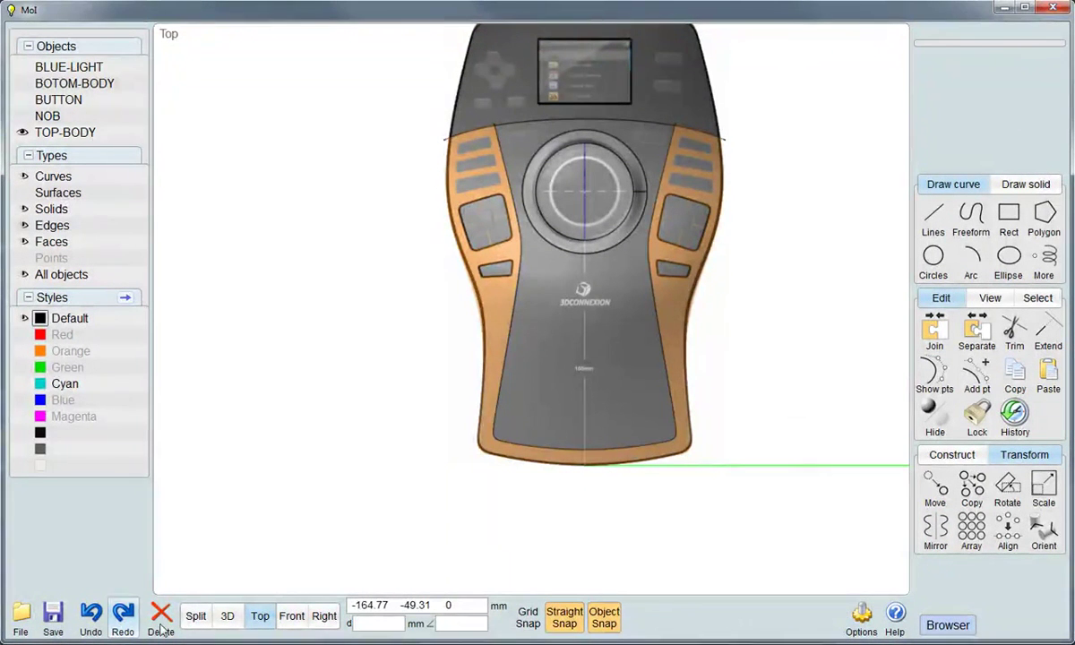
left_click(227, 617)
mouse_move(477, 502)
right_mouse_down()
mouse_move(501, 452)
mouse_move(477, 457)
right_mouse_up()
Try a boolean difference on TOP-BODY, then cancel it
left_click(672, 377)
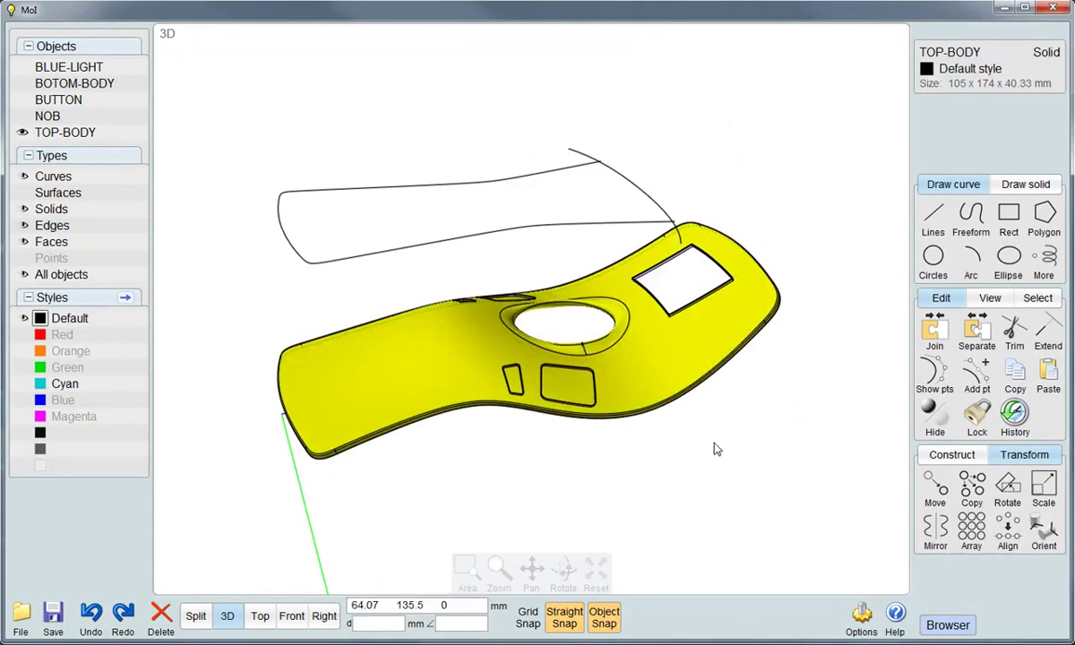
left_click(956, 459)
key("d")
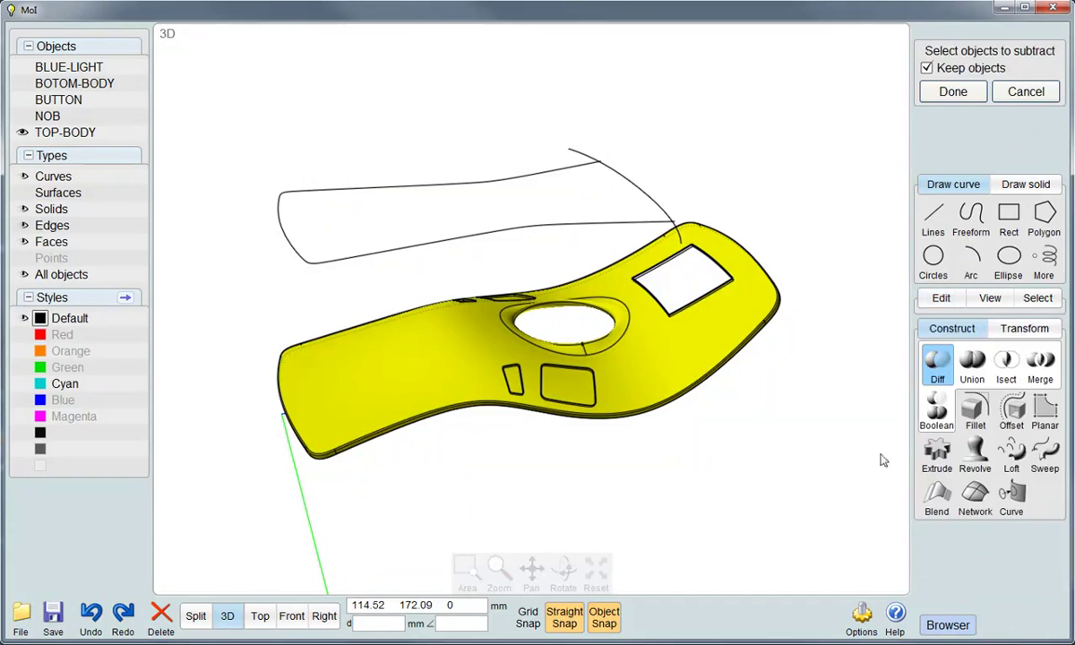
right_click(717, 178)
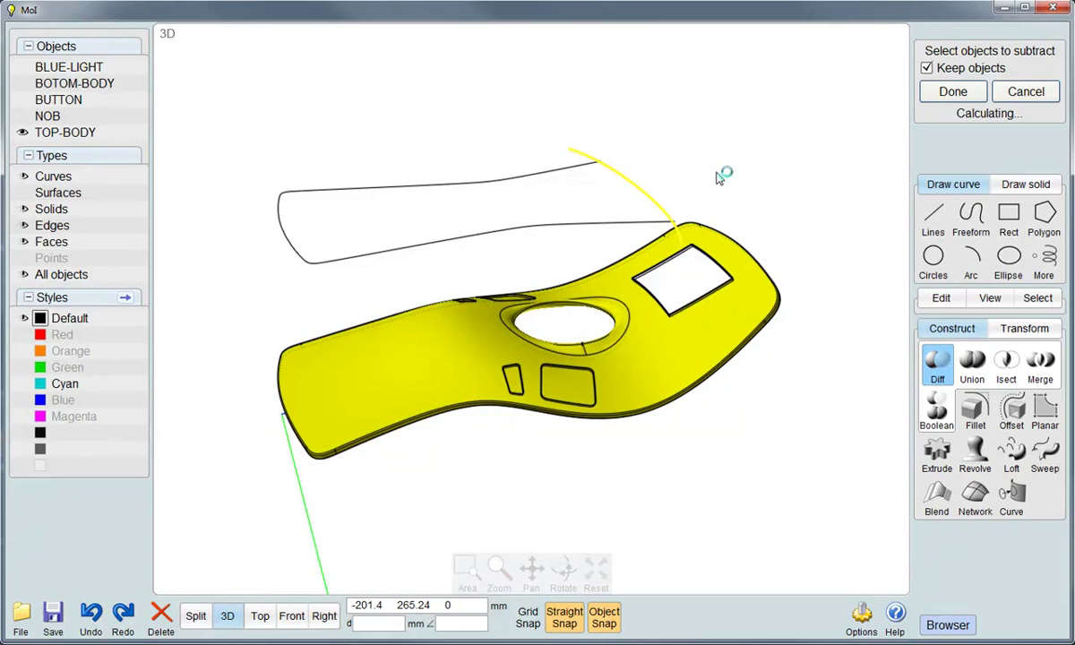
right_click(725, 178)
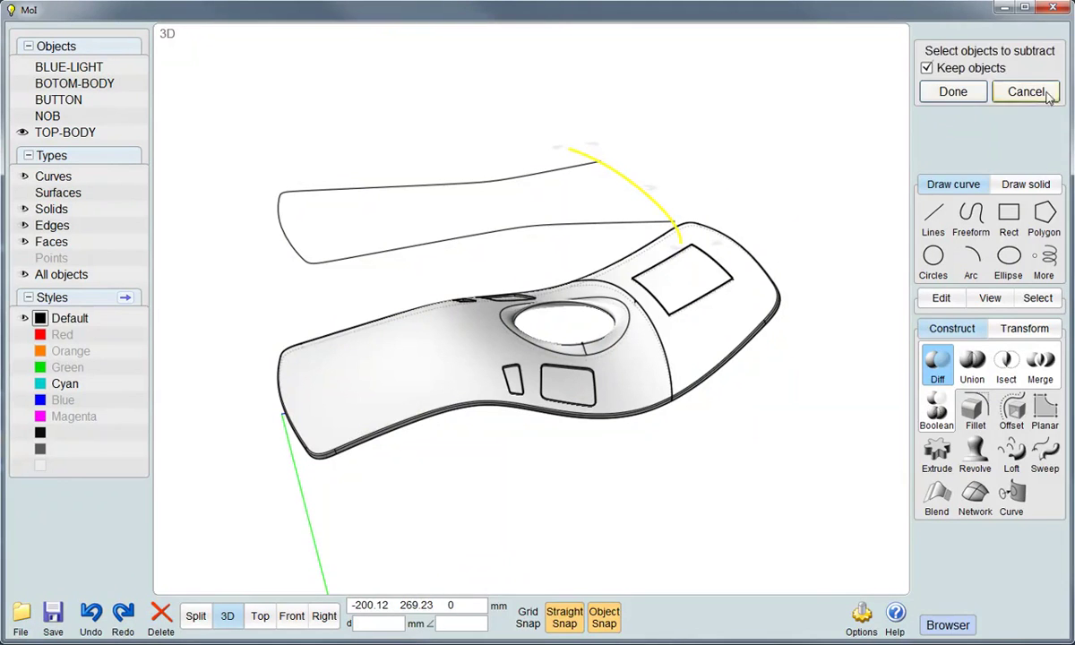
left_click(1026, 91)
Reselect only TOP-BODY and subtract the closed panel outline from it with Diff
left_click(731, 175)
left_click(742, 339)
left_click(816, 408)
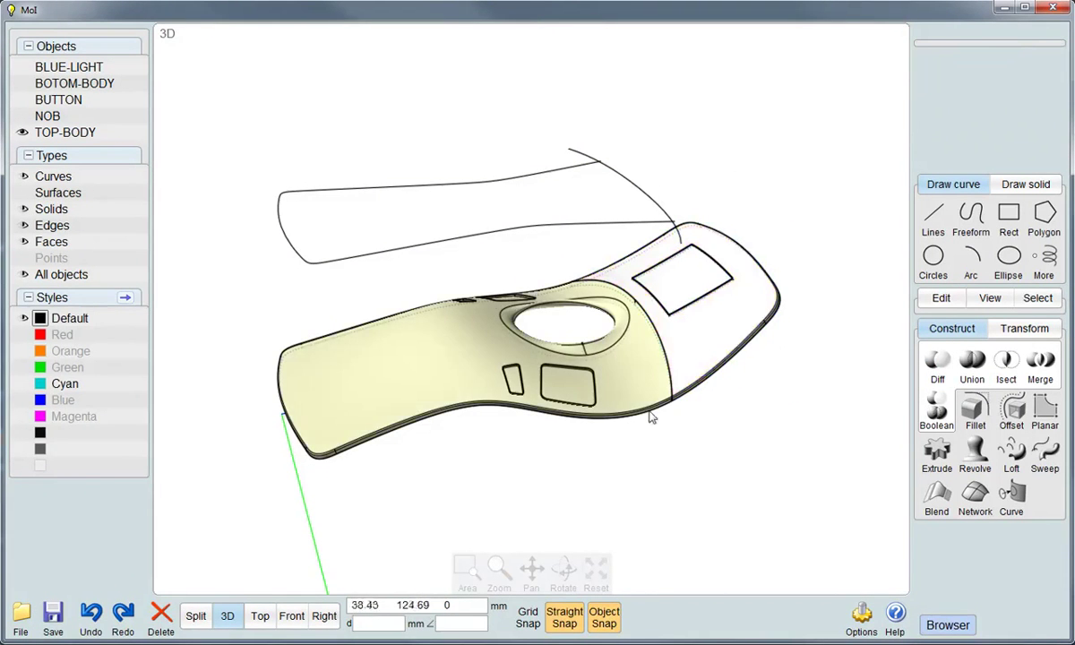
left_click(731, 355)
left_click(721, 433)
left_click(636, 391)
left_click(717, 417)
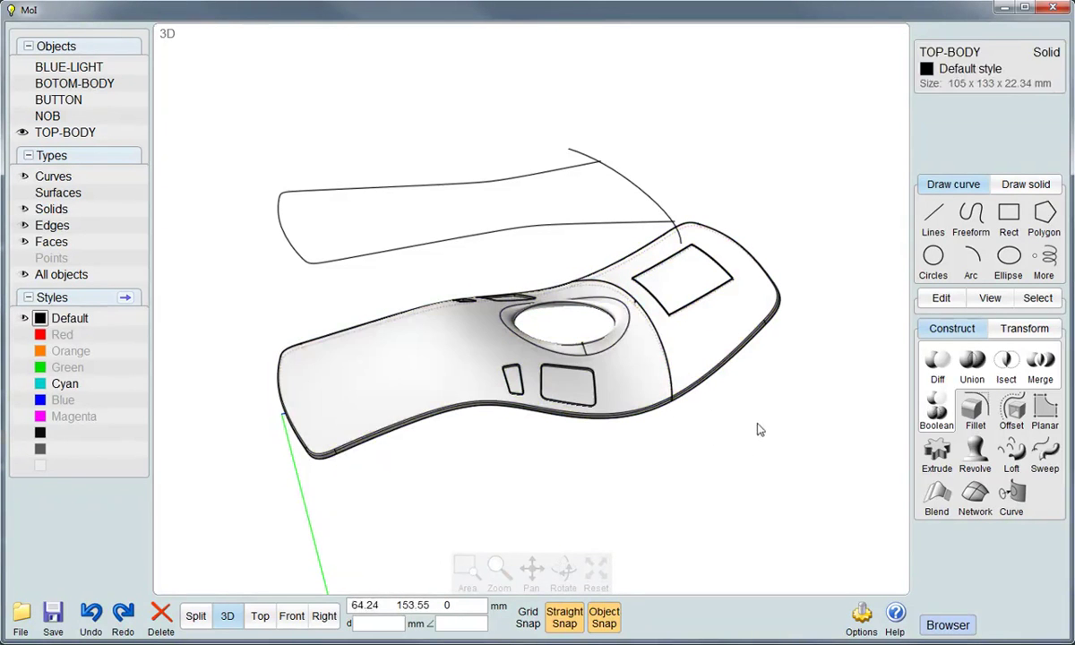
left_click(391, 376)
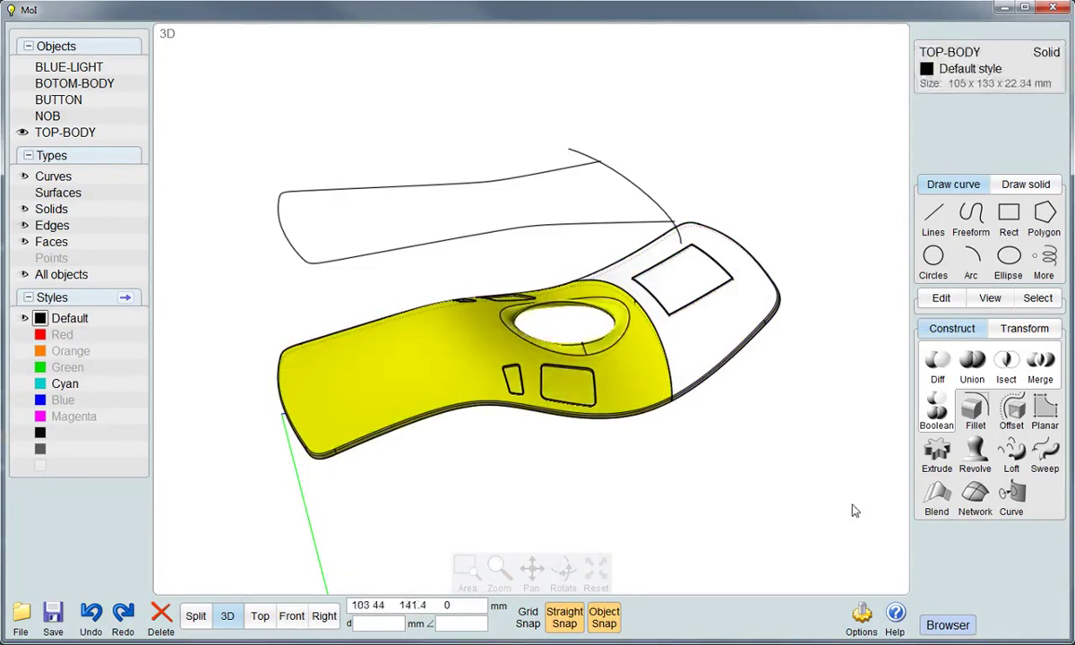
left_click(937, 357)
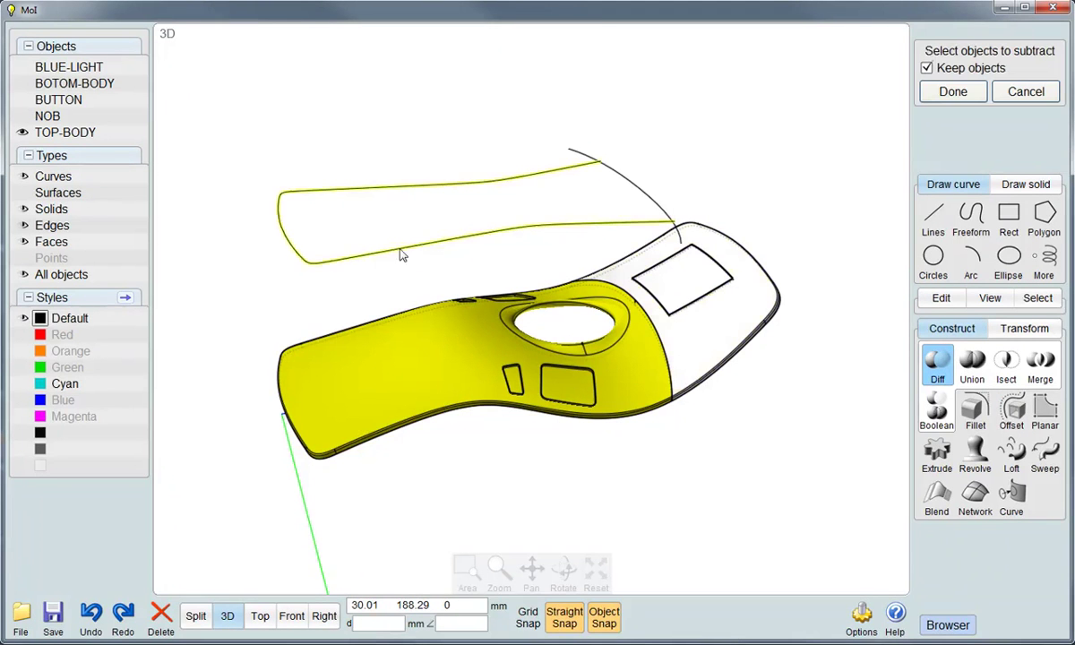
right_click(207, 318)
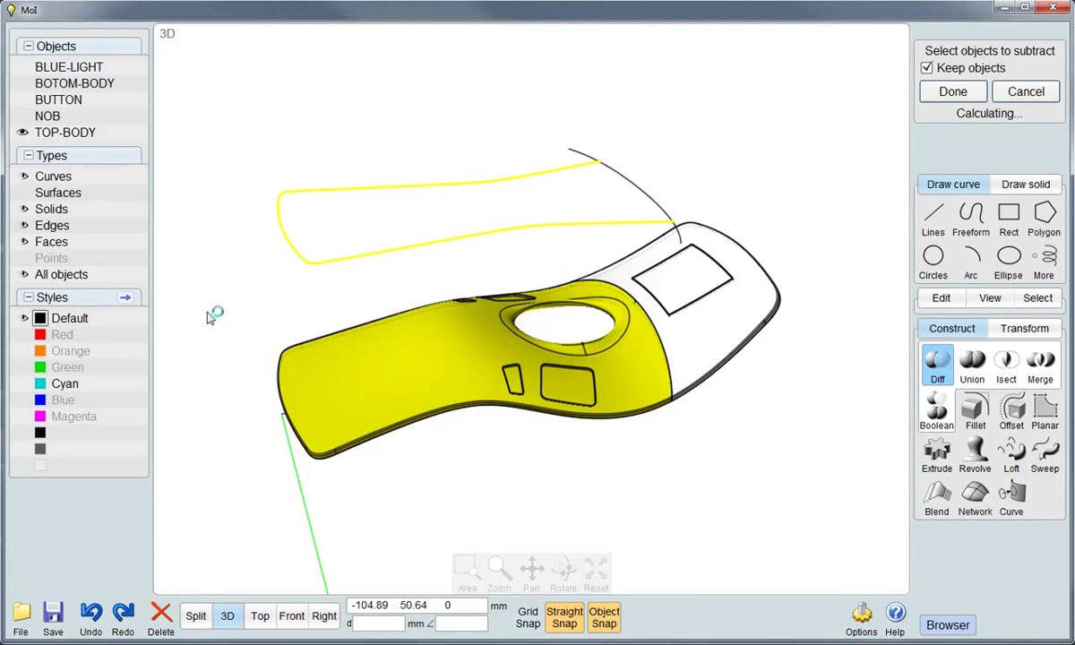
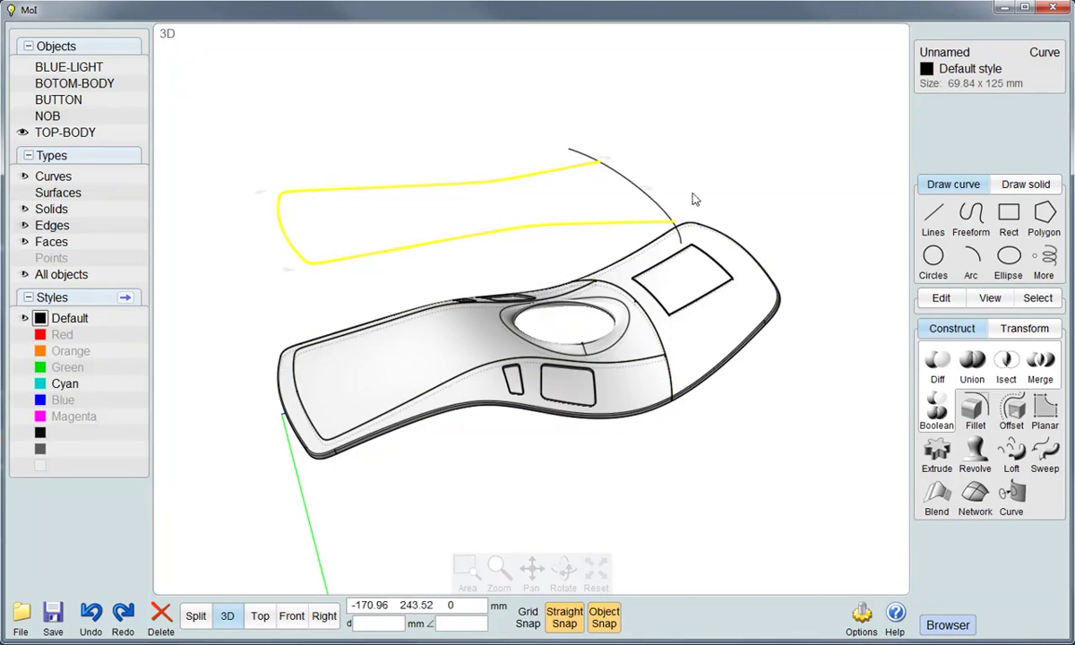
Delete the two leftover guide curves
left_click(651, 201)
left_click(161, 616)
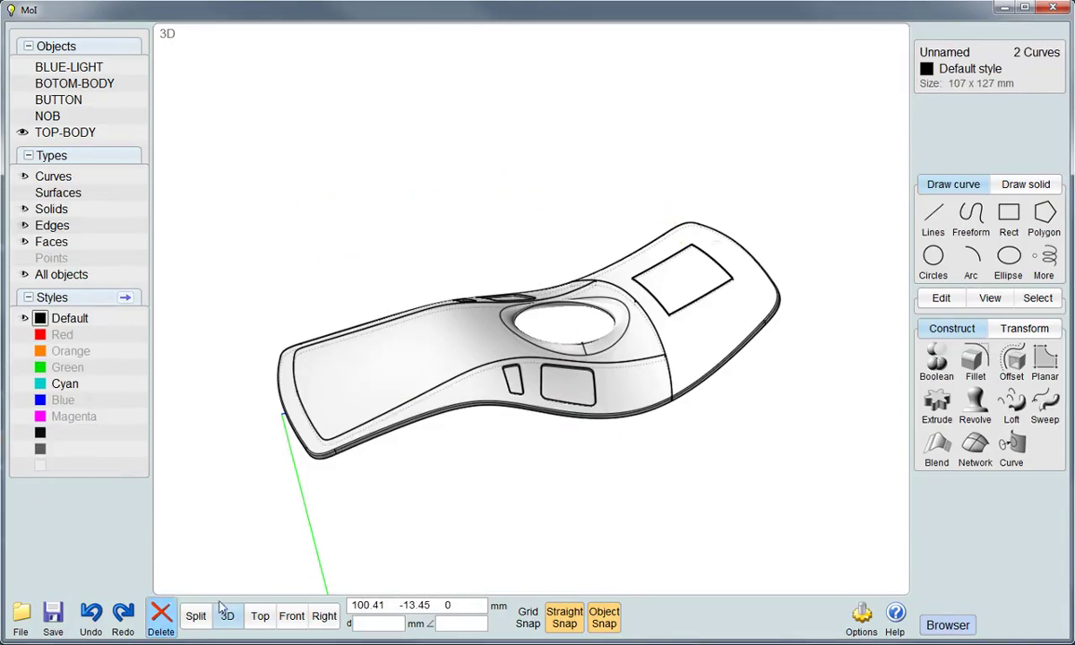
right_click_drag(358, 502, 389, 472)
Chamfer the edges around TOP-BODY's top face with a 0.1 mm distance
scroll(466, 483, "up", 2)
scroll(478, 488, "up", 2)
scroll(477, 483, "up", 3)
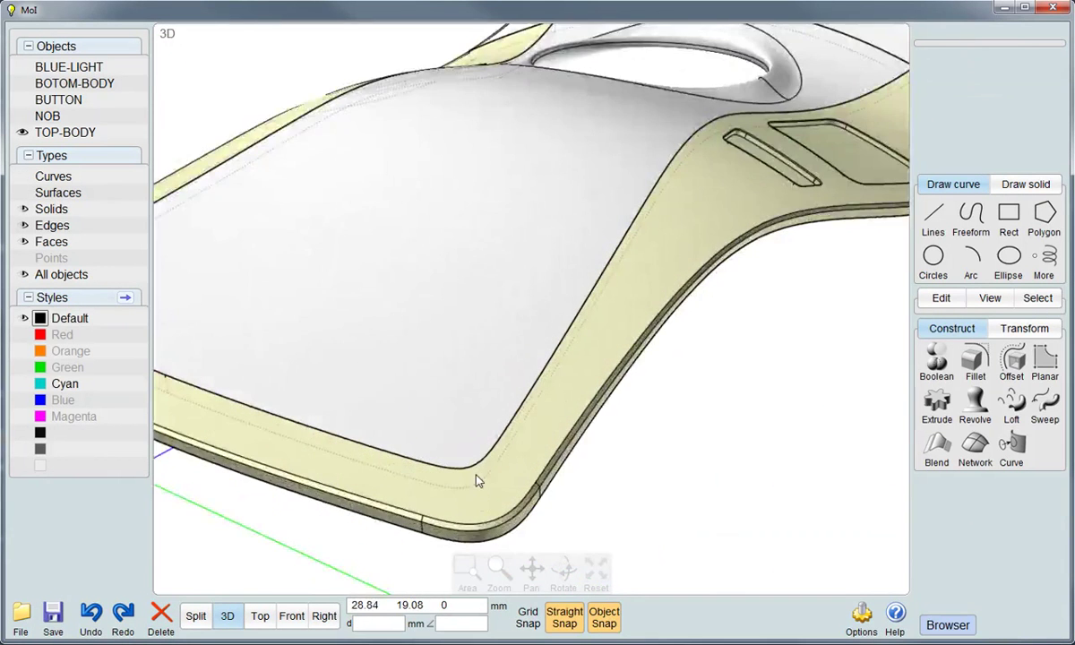
scroll(475, 481, "up", 3)
scroll(477, 466, "down", 3)
scroll(482, 455, "down", 3)
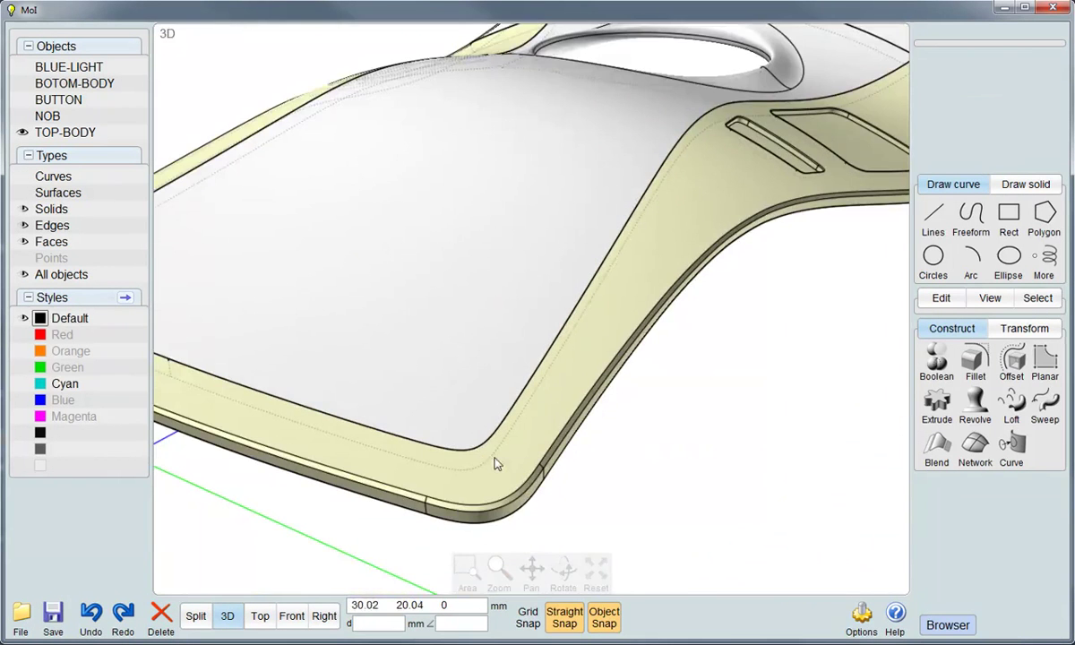
left_click(475, 431)
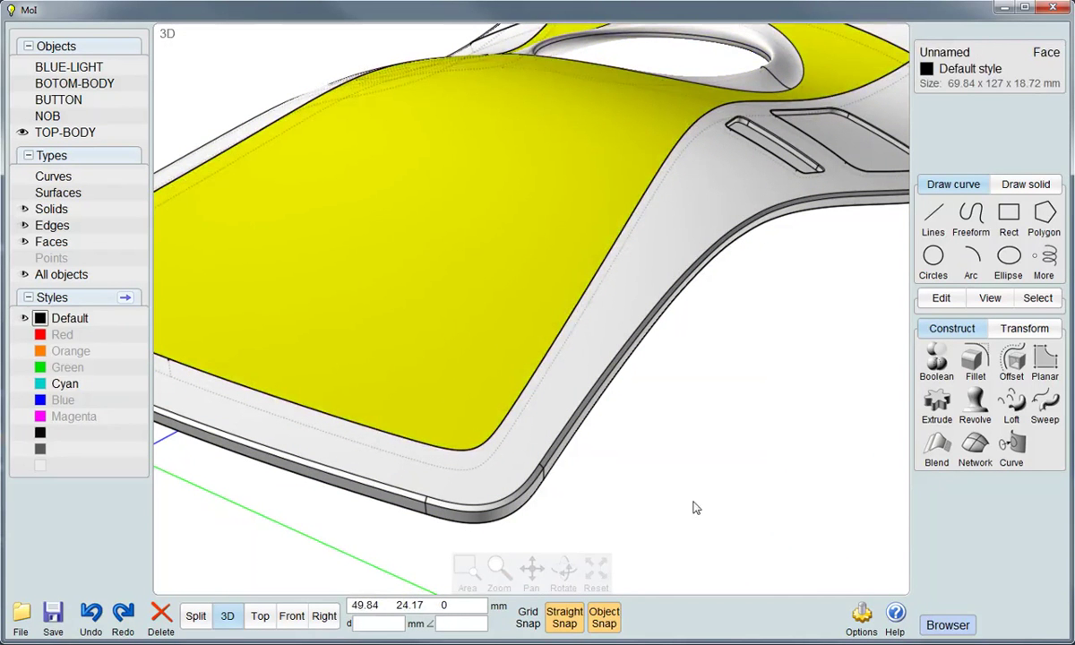
right_click(974, 363)
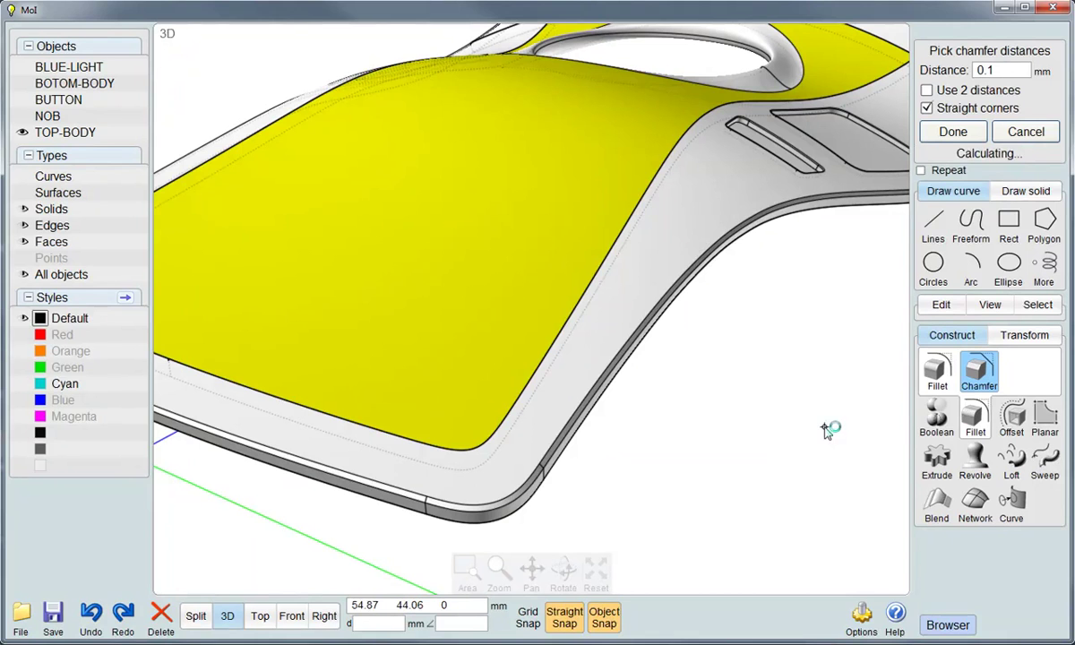
right_click(784, 428)
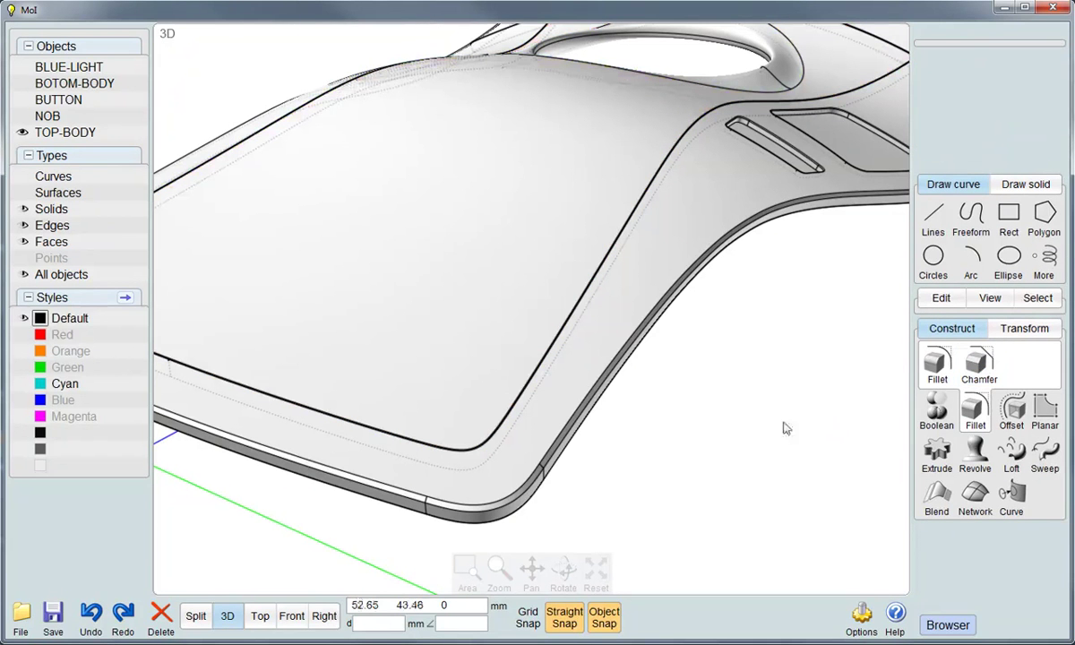
Select the seam edges across TOP-BODY's top and down its side wall
left_click(526, 428)
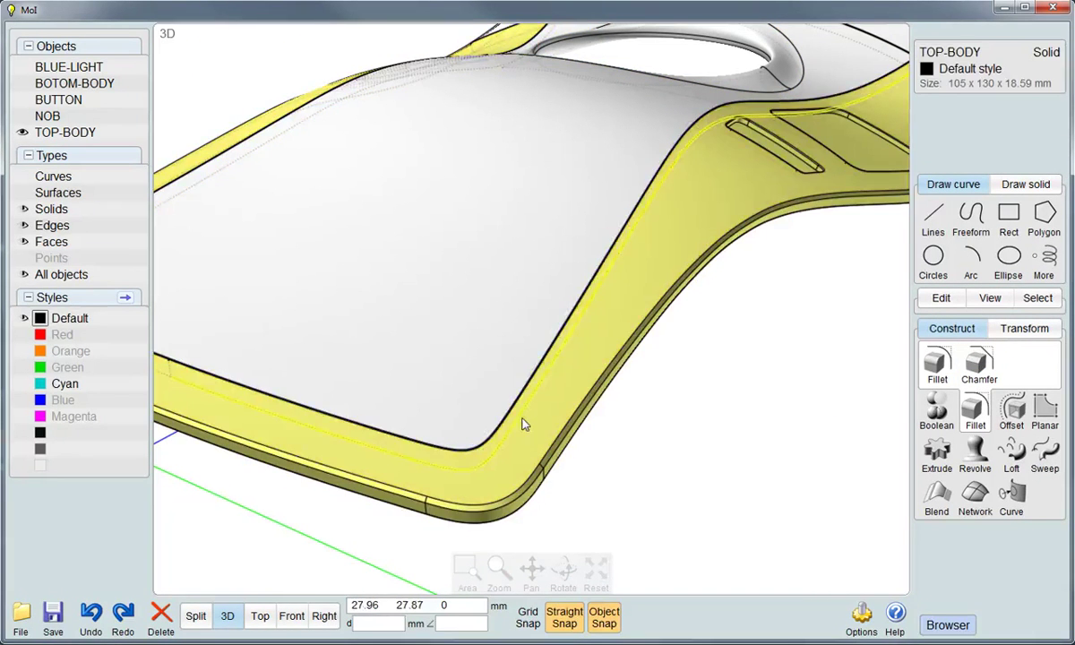
left_click(513, 425)
mouse_move(577, 430)
right_mouse_down()
mouse_move(663, 453)
mouse_move(533, 372)
mouse_move(643, 340)
mouse_move(348, 296)
right_mouse_up()
left_click(658, 453)
scroll(348, 295, "up", 3)
mouse_move(235, 343)
right_mouse_down()
mouse_move(247, 324)
mouse_move(338, 323)
mouse_move(356, 281)
right_mouse_up()
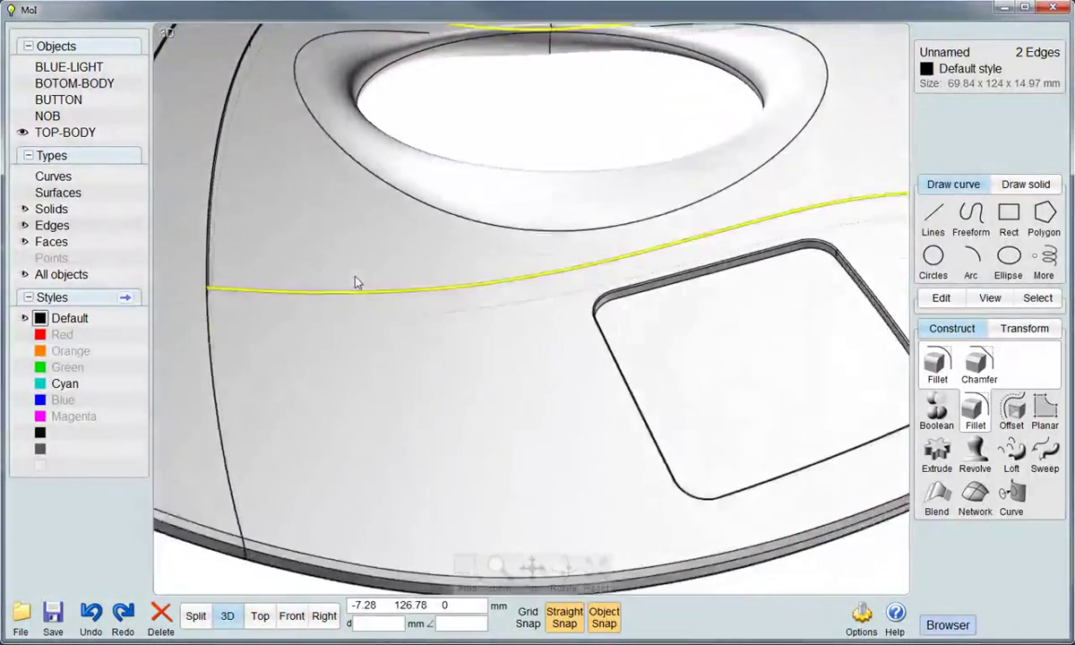
left_click(240, 447)
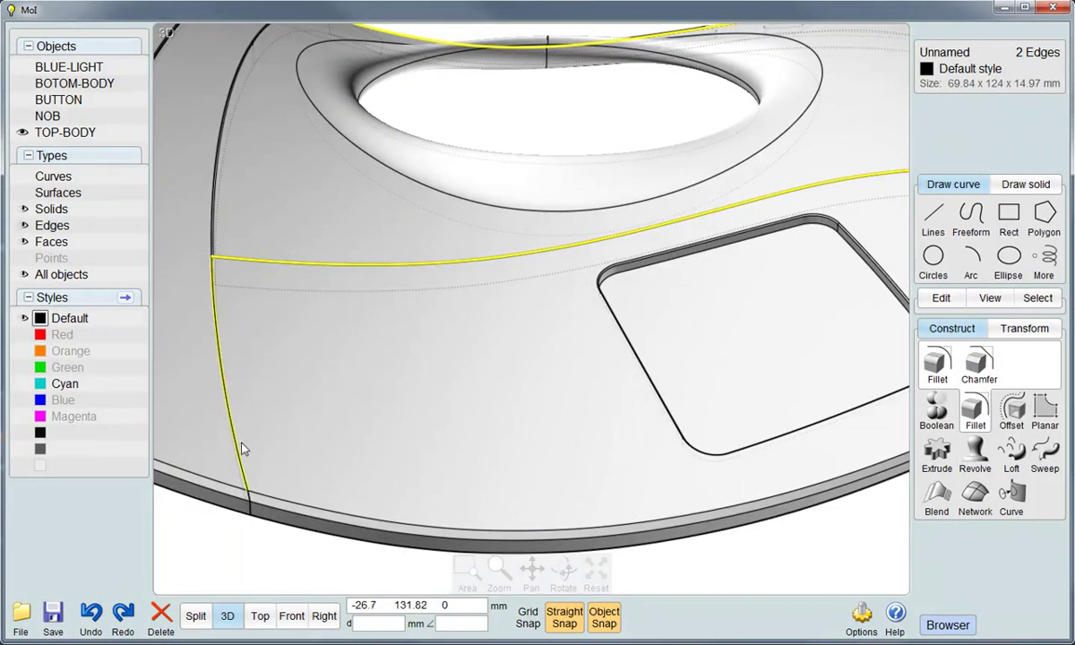
left_click(250, 504)
mouse_move(251, 501)
right_mouse_down()
mouse_move(298, 516)
mouse_move(361, 496)
right_mouse_up()
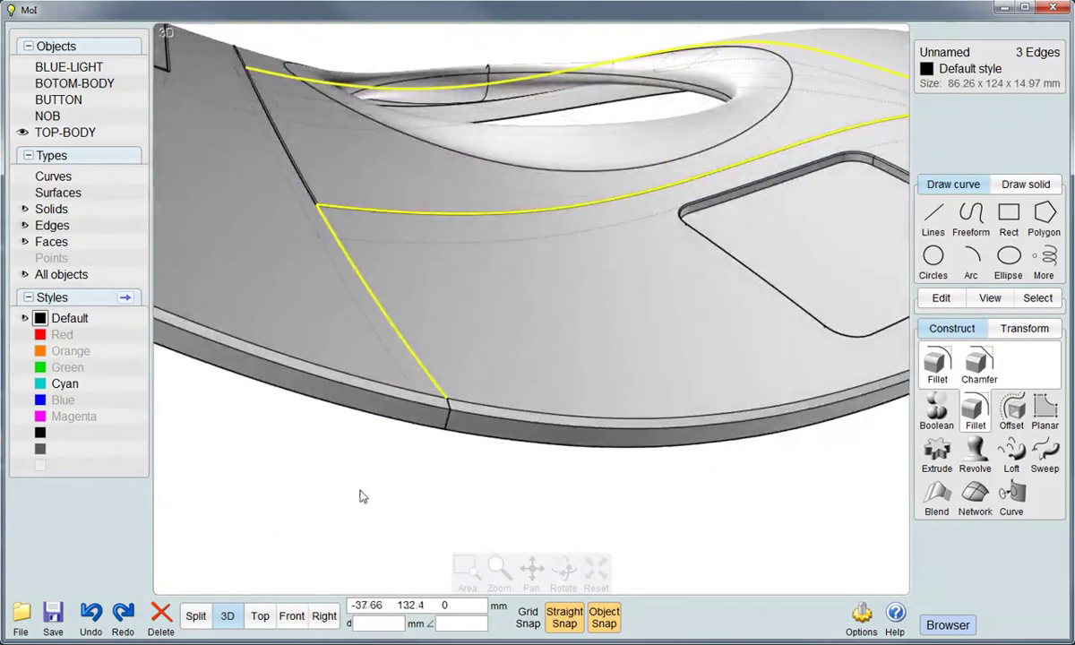
scroll(445, 403, "up", 3)
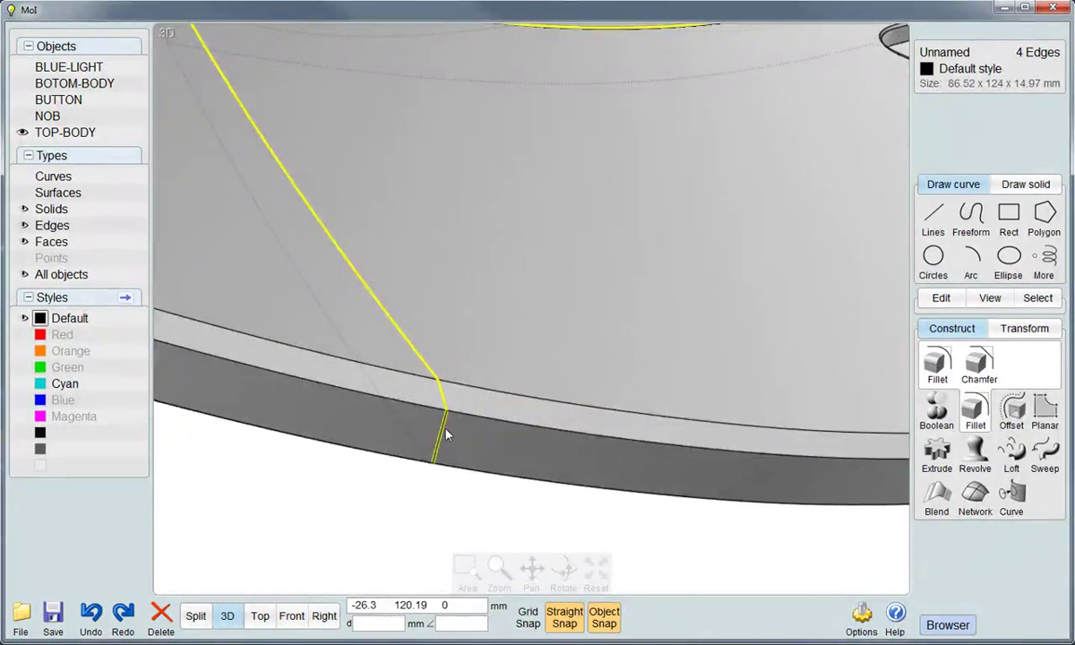
scroll(518, 463, "down", 5)
Add the two rim edges and chamfer all selected edges by 0.1 mm with straight corners
mouse_move(580, 360)
right_mouse_down()
mouse_move(247, 421)
mouse_move(303, 398)
mouse_move(583, 485)
right_mouse_up()
scroll(509, 463, "up", 3)
scroll(554, 383, "up", 2)
left_click(546, 400)
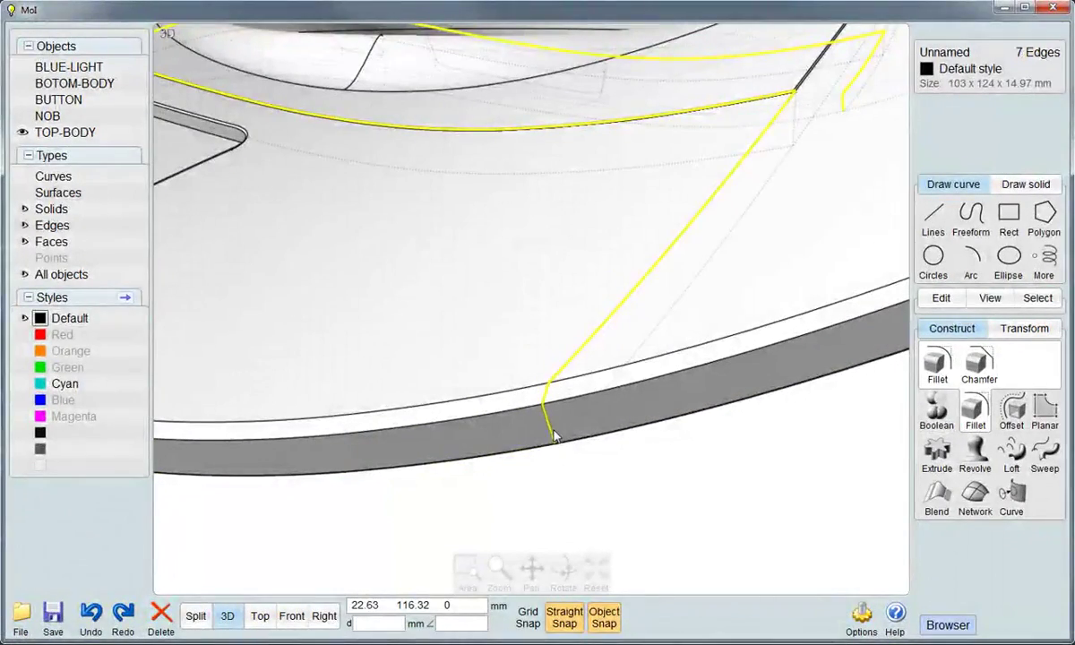
left_click(553, 434)
left_click(978, 363)
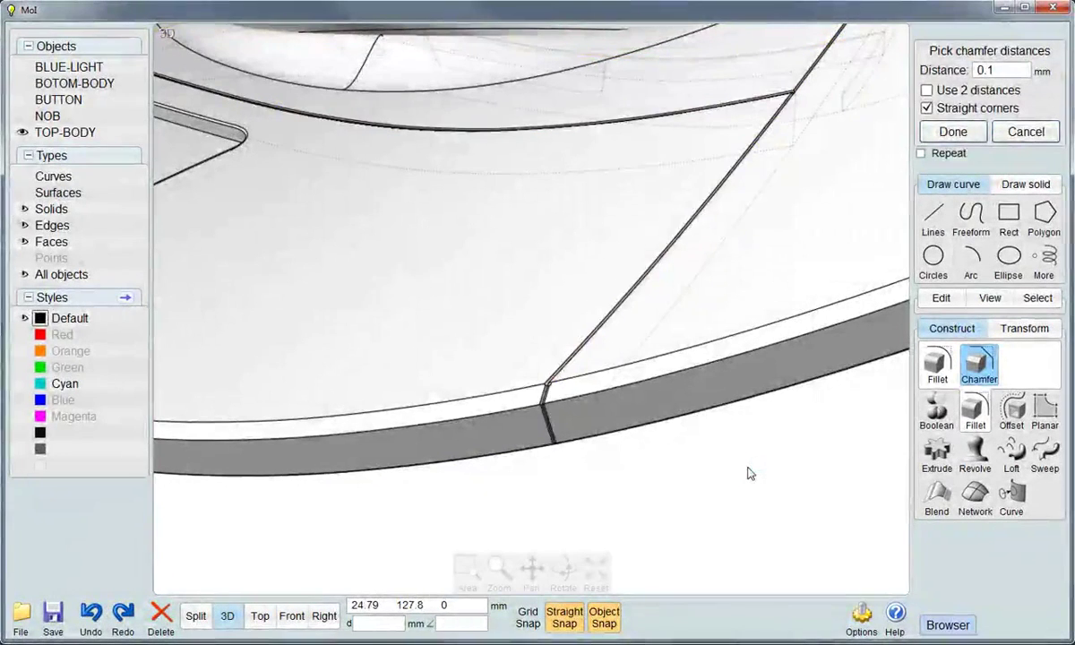
key("Return")
scroll(698, 467, "down", 3)
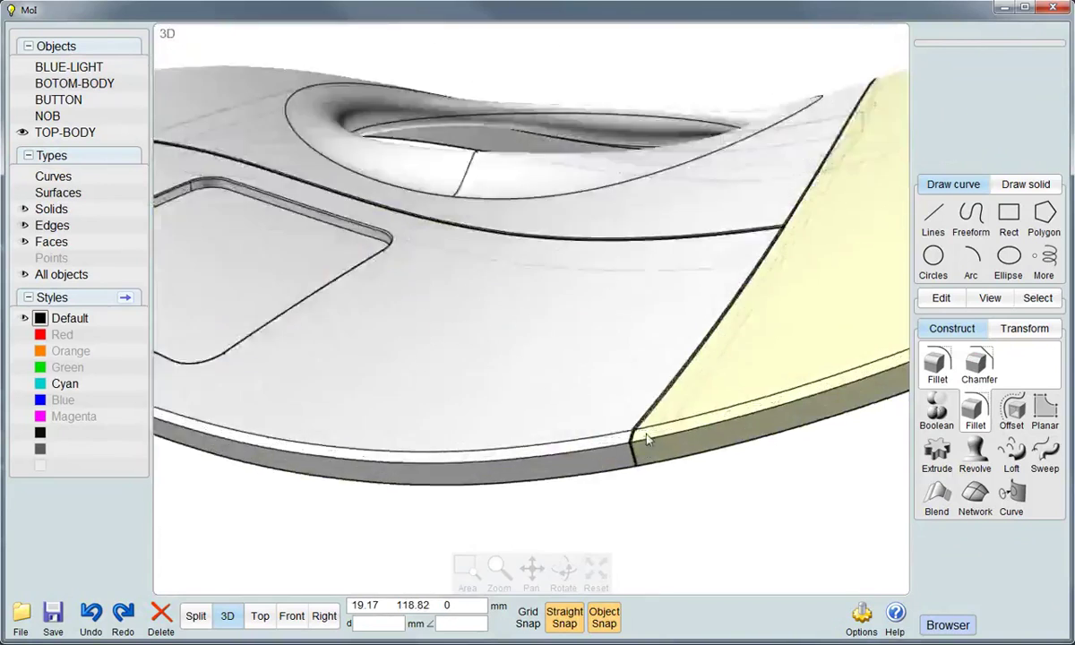
Chamfer the four corner and diagonal seam edges by 0.1 mm with Straight corners unchecked
scroll(625, 442, "up", 5)
scroll(625, 441, "down", 3)
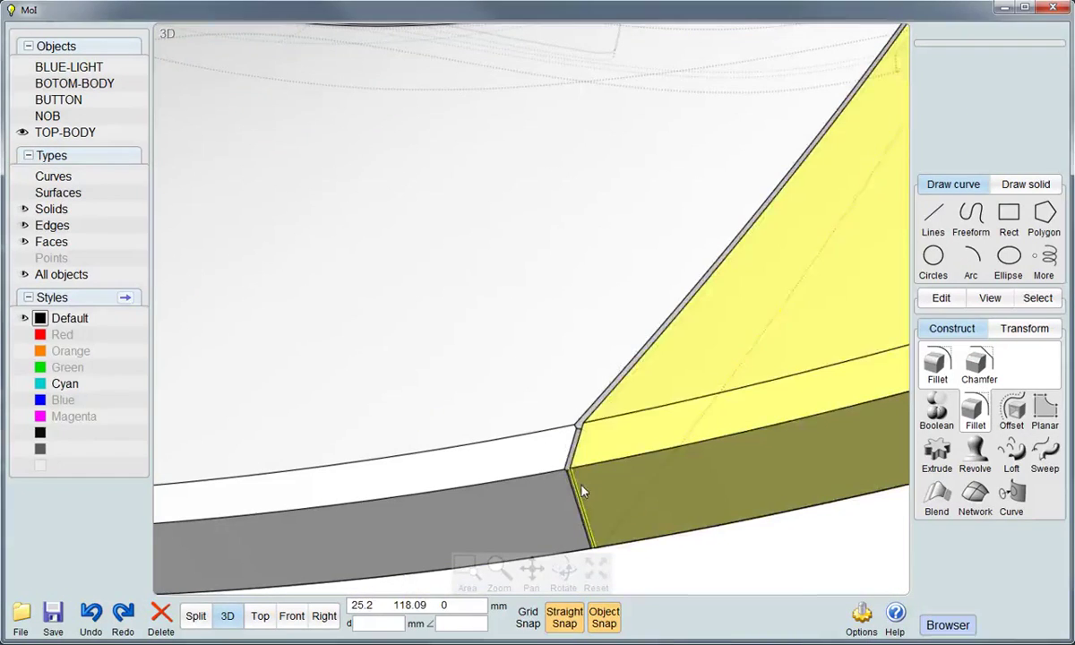
left_click(583, 492)
left_click(598, 419)
left_click(600, 416)
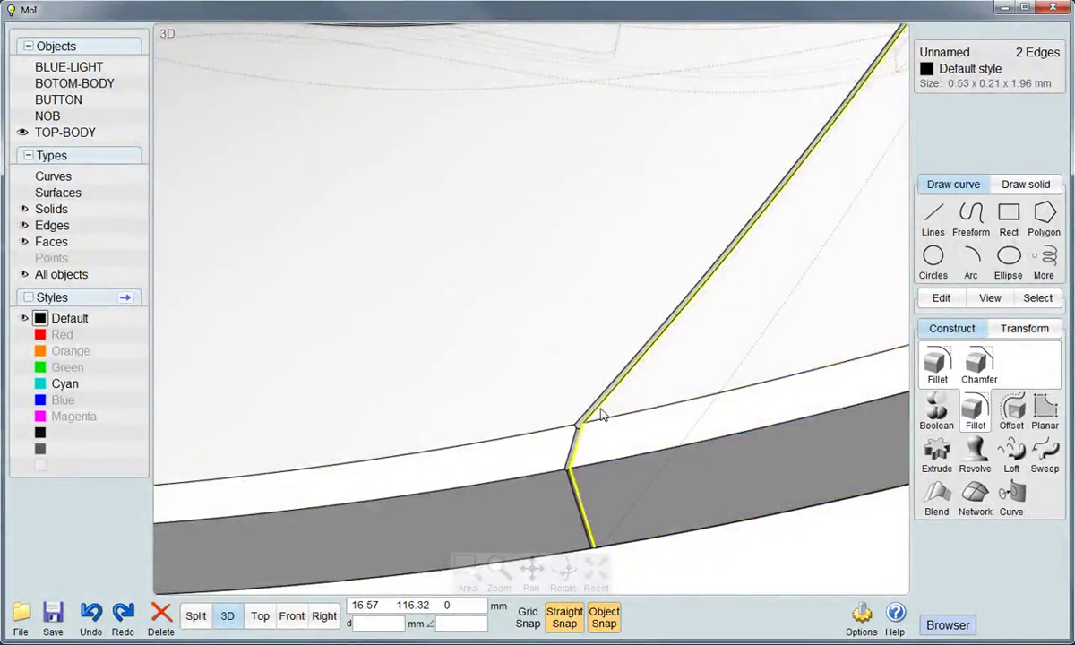
scroll(598, 417, "down", 5)
mouse_move(568, 474)
right_mouse_down()
mouse_move(431, 459)
mouse_move(407, 436)
right_mouse_up()
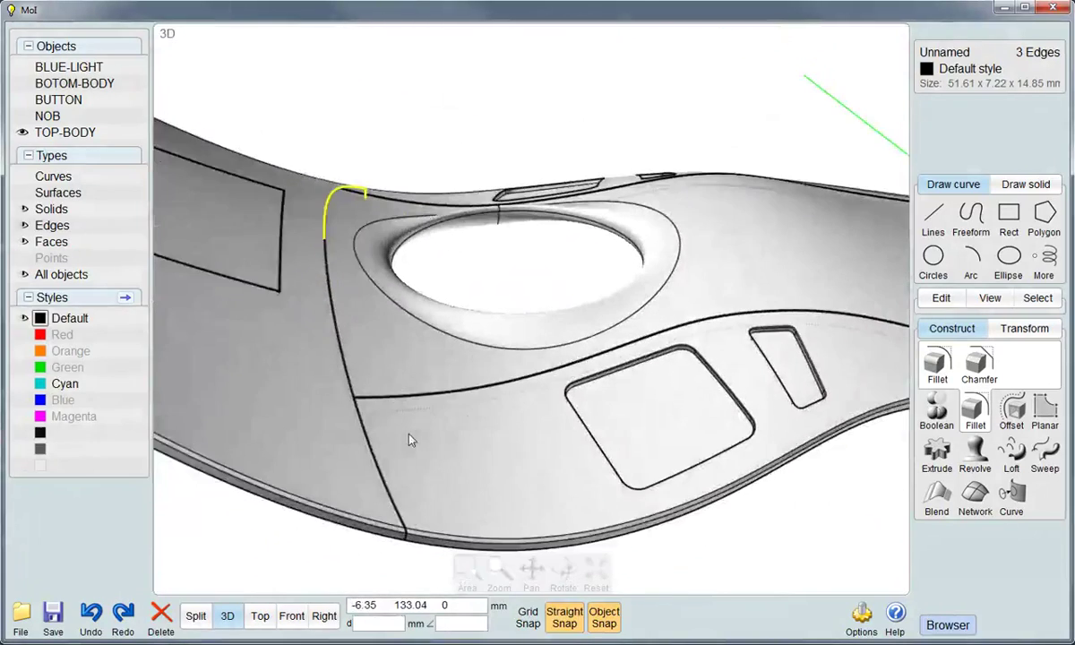
scroll(414, 527, "up", 4)
scroll(416, 523, "up", 3)
left_click(439, 485)
mouse_move(459, 511)
right_mouse_down()
mouse_move(509, 439)
mouse_move(535, 266)
right_mouse_up()
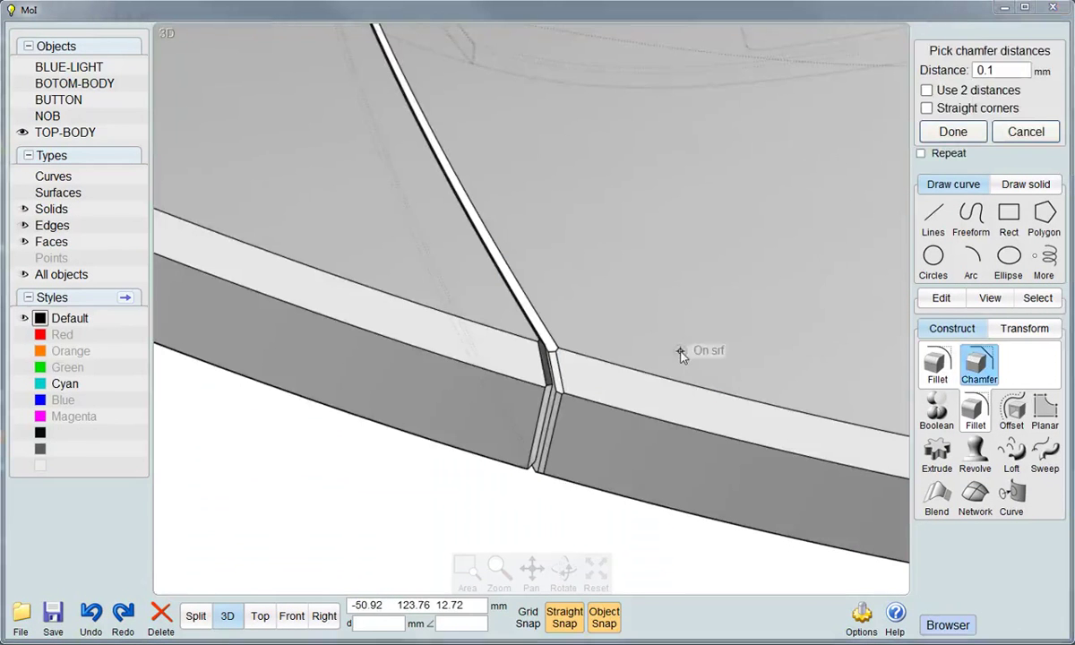
left_click(949, 132)
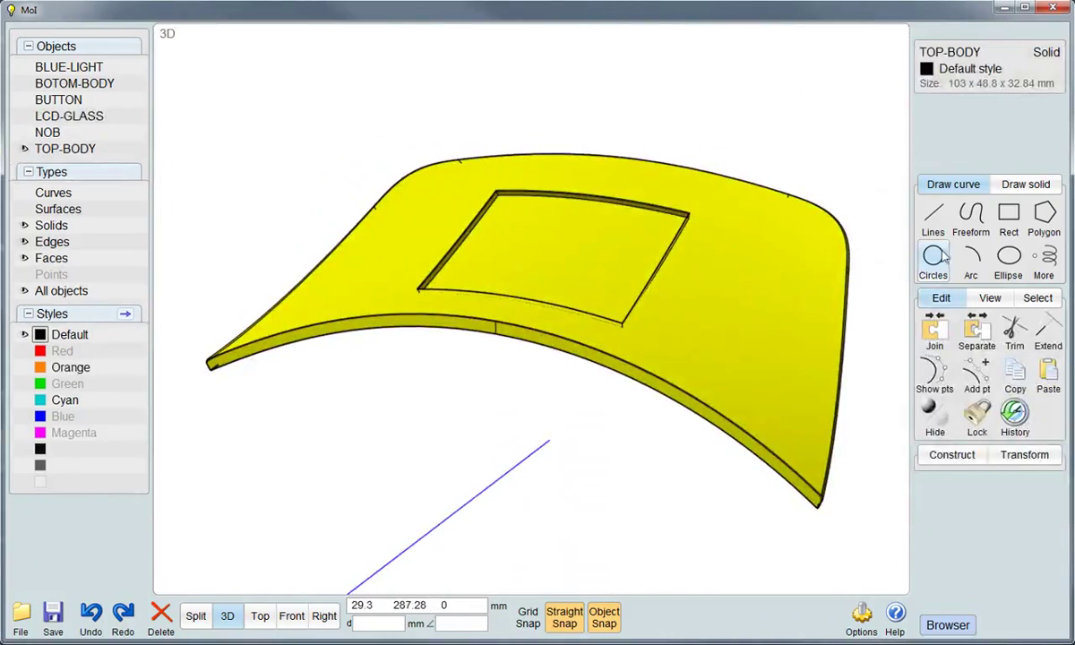
Draw a 3-point rectangle of about 35.24 x 24.68 mm across the display recess floor
left_click(1009, 216)
left_click(1013, 219)
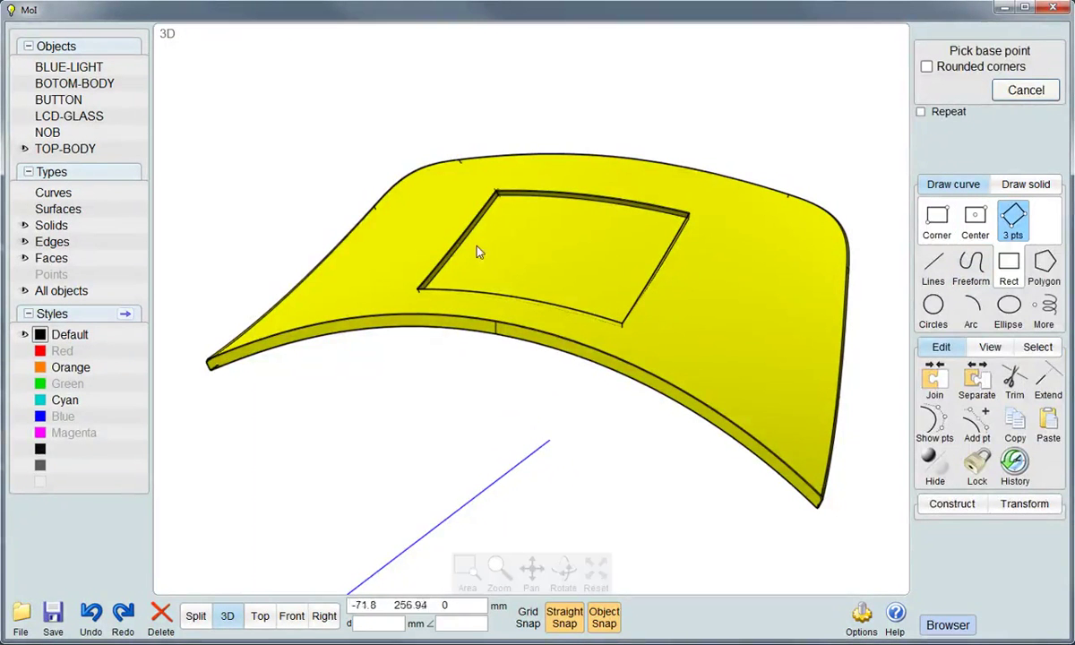
right_click_drag(511, 231, 490, 252)
scroll(490, 252, "up", 2)
scroll(546, 211, "up", 3)
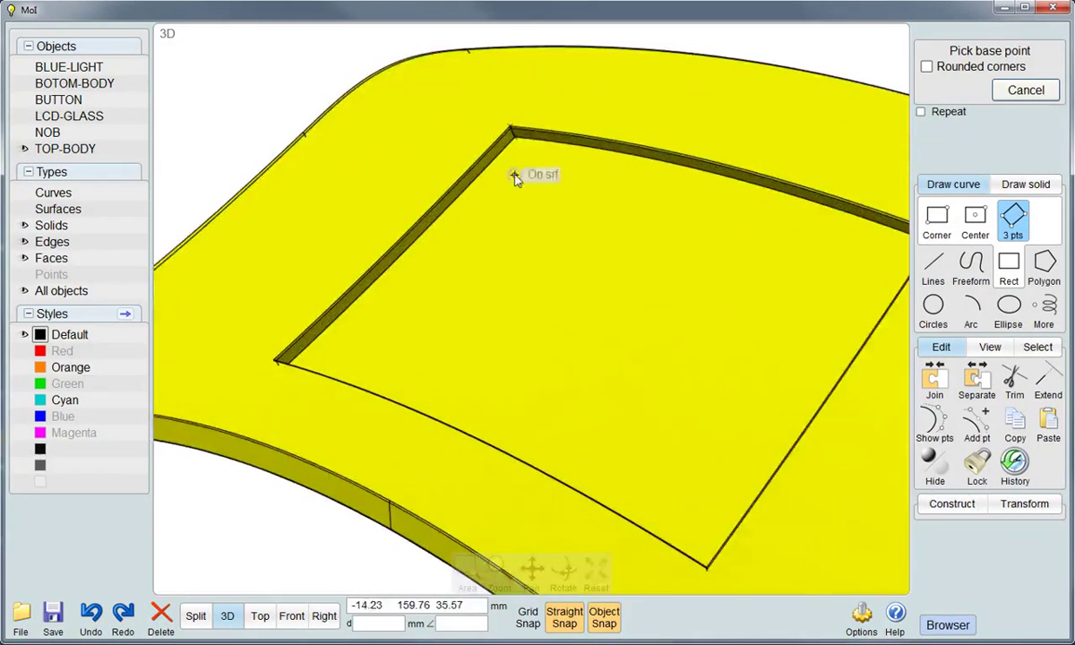
left_click(516, 142)
right_click_drag(516, 227, 663, 220)
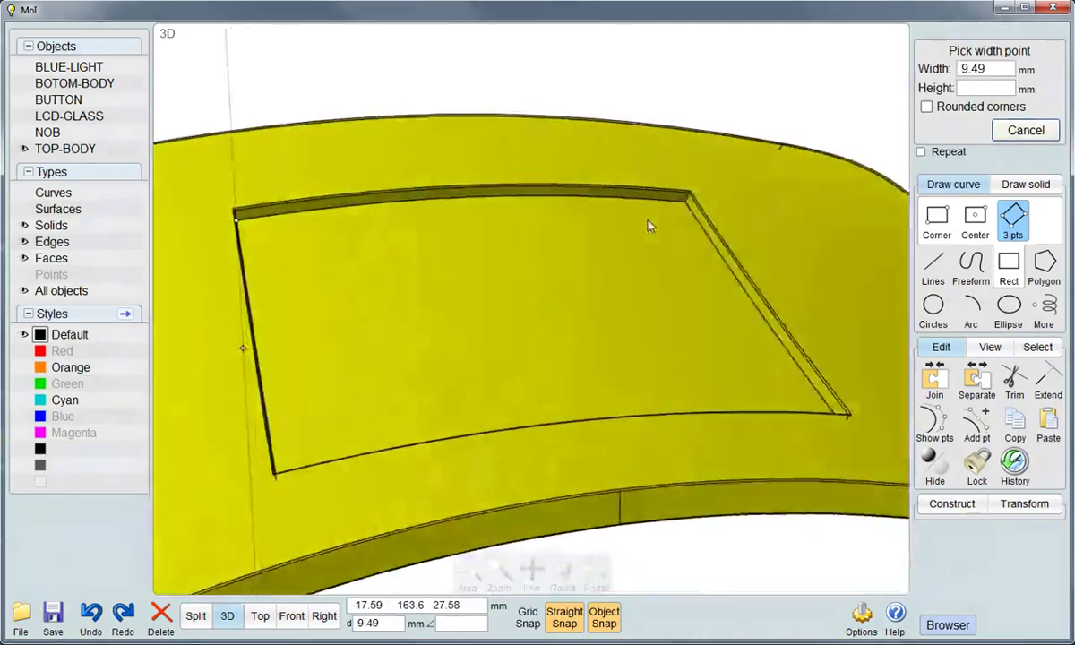
left_click(668, 197)
mouse_move(632, 286)
right_mouse_down()
mouse_move(770, 314)
mouse_move(744, 309)
right_mouse_up()
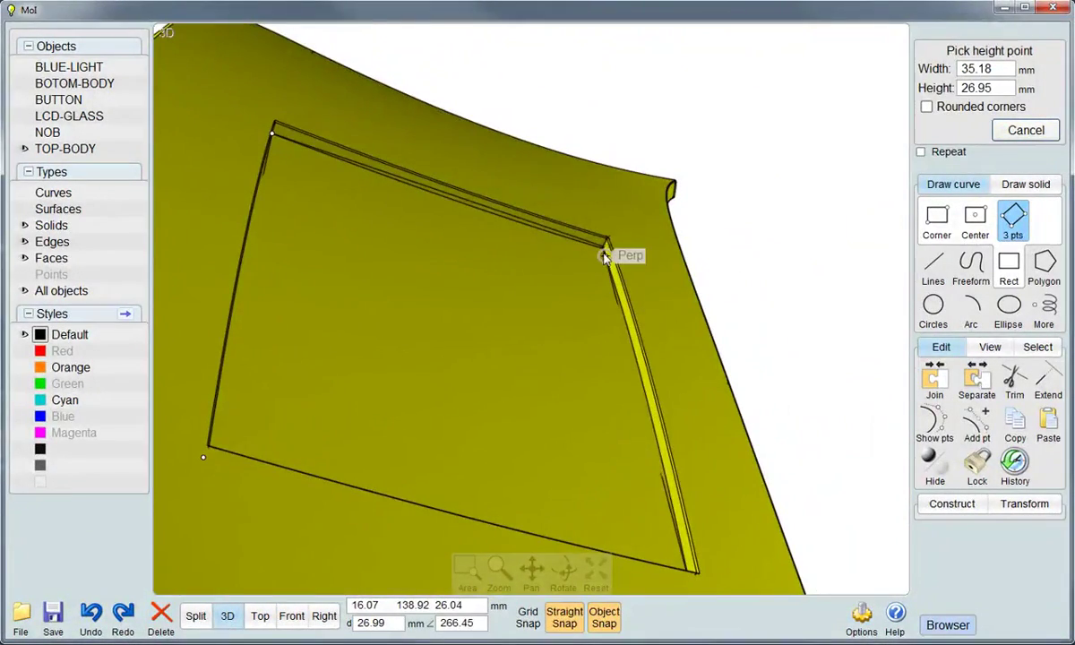
left_click(604, 243)
mouse_move(633, 304)
right_mouse_down()
mouse_move(599, 339)
mouse_move(500, 293)
right_mouse_up()
Select only the new recess rectangle and start a construction plane on it
left_click(775, 149)
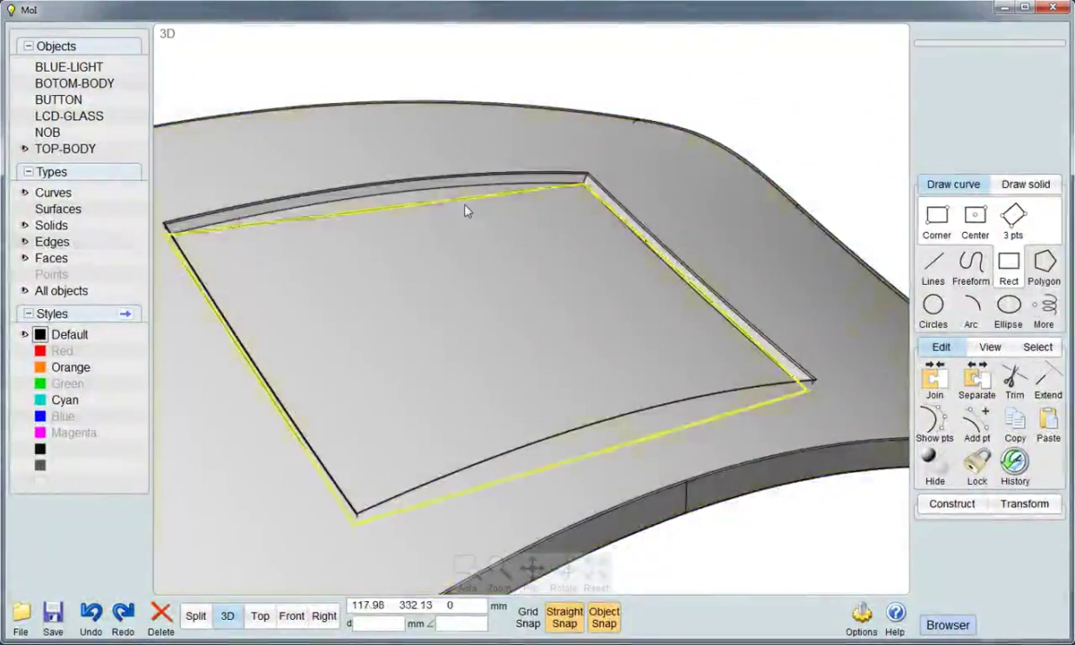
left_click(466, 211)
right_click_drag(466, 211, 528, 311)
right_click_drag(549, 406, 582, 392)
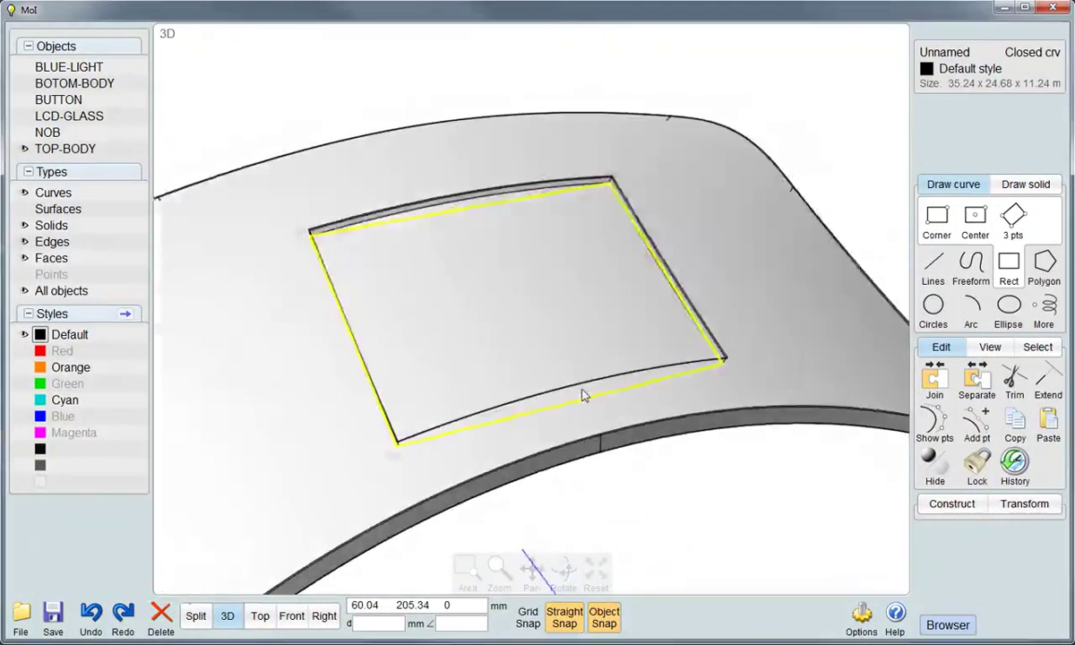
left_click(991, 347)
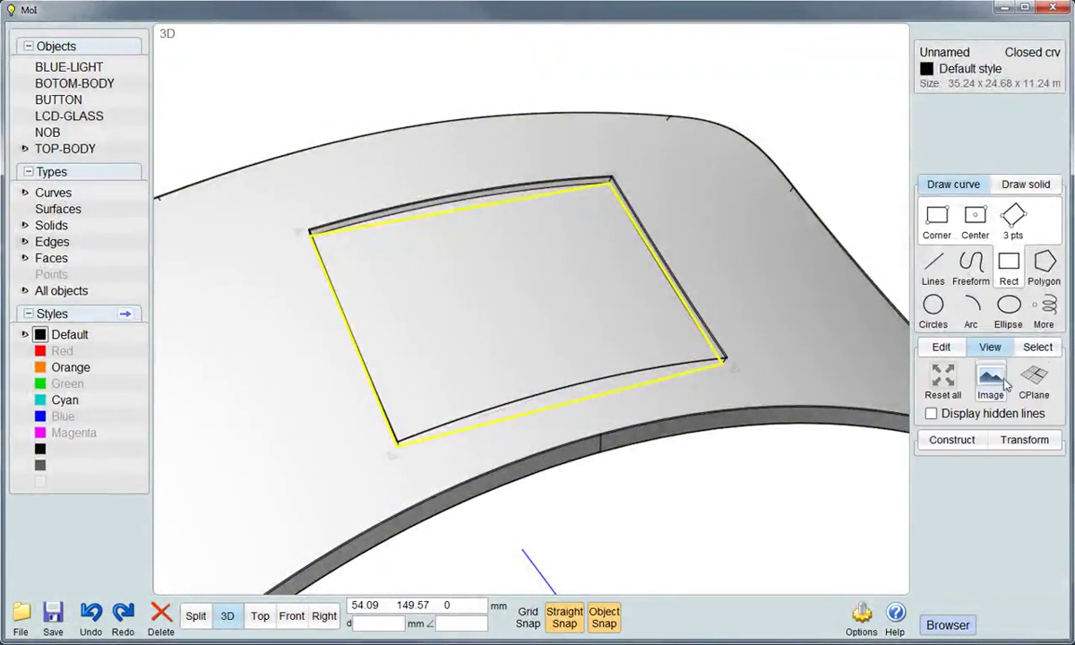
left_click(1042, 386)
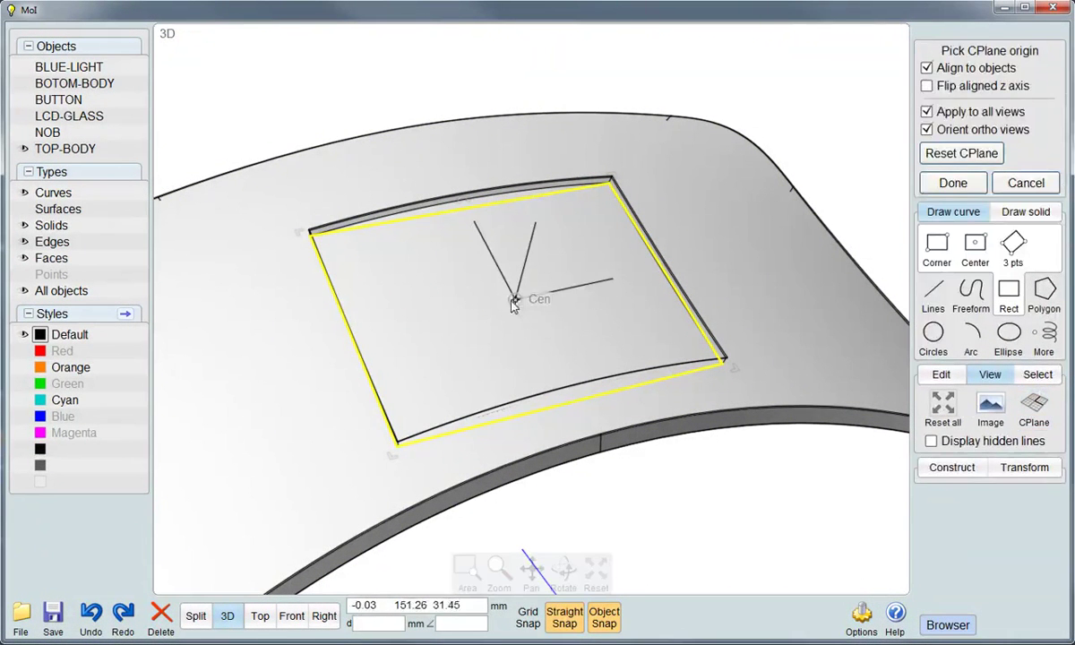
Set the construction plane at the rectangle's centre and view it from Top, zoomed in
left_click(514, 299)
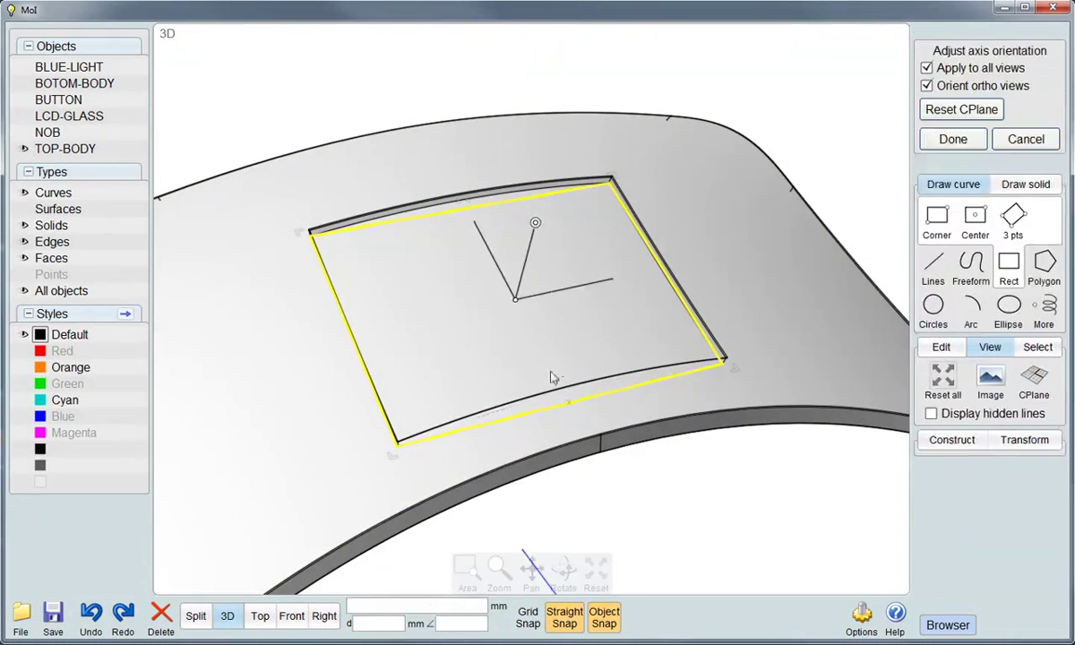
left_click(953, 140)
left_click(247, 627)
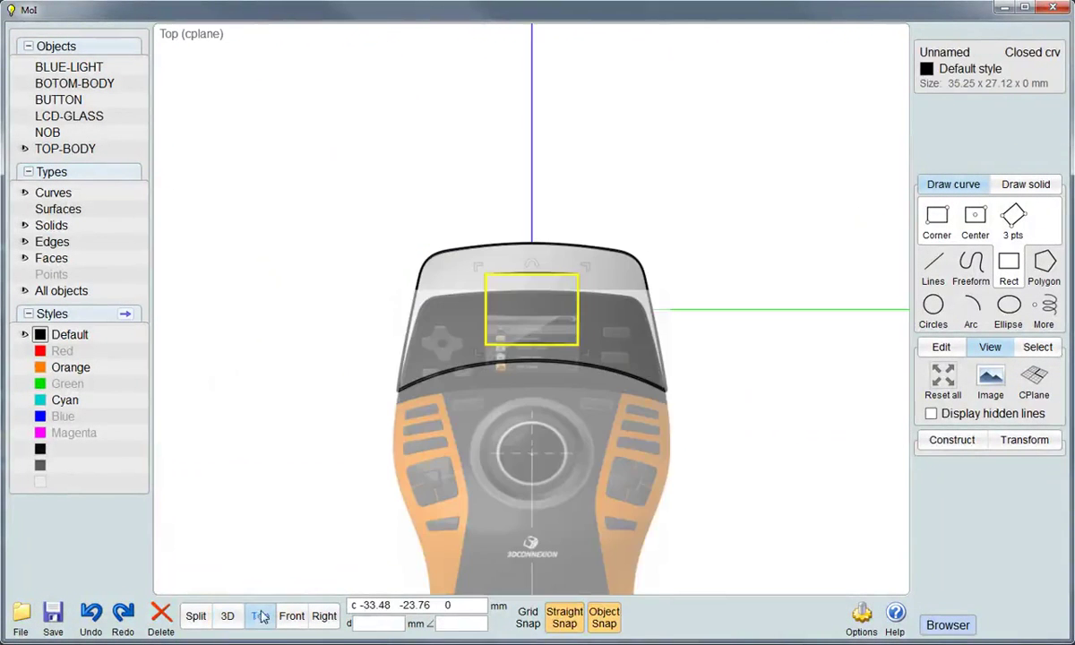
scroll(401, 385, "up", 2)
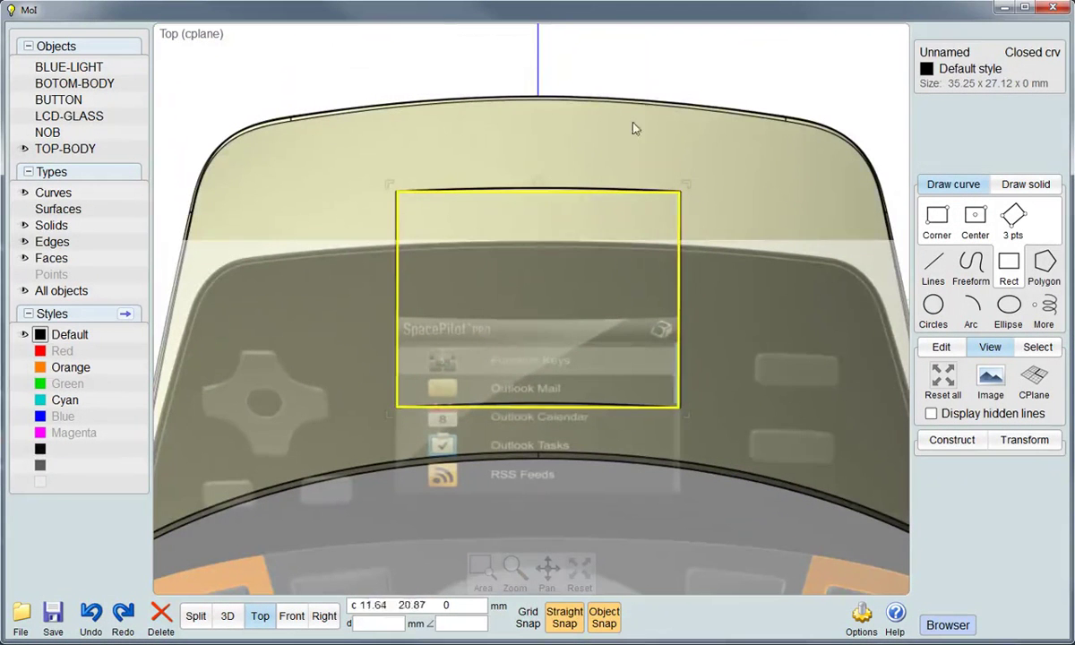
left_click(632, 129)
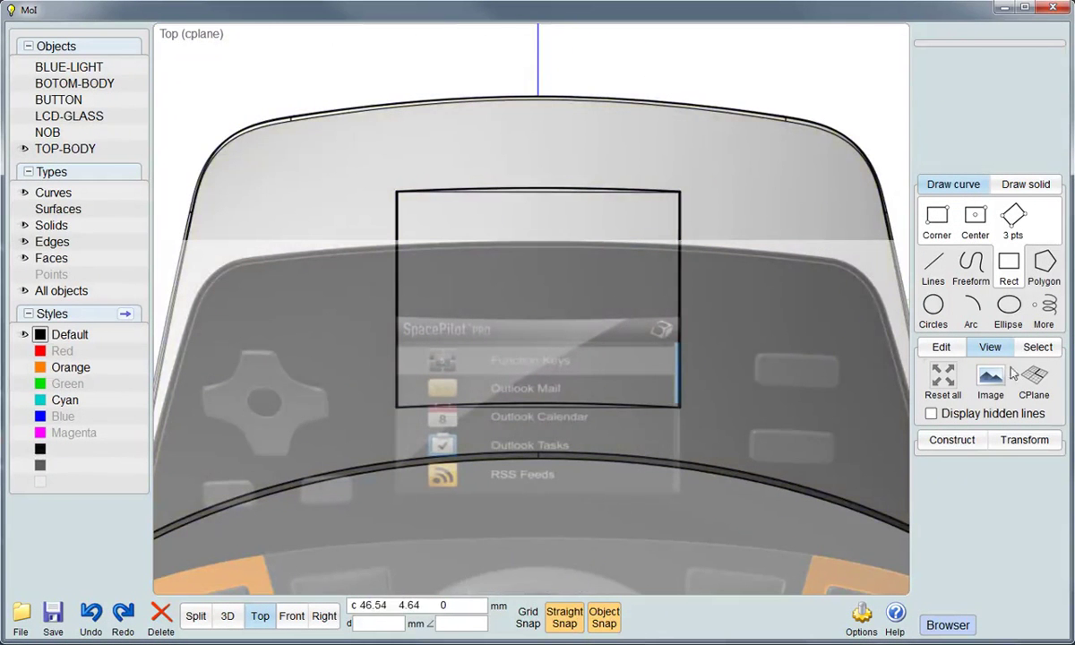
Add lcd.png as a reference image spanning the recess rectangle's opposite corners
left_click(990, 376)
left_click(953, 109)
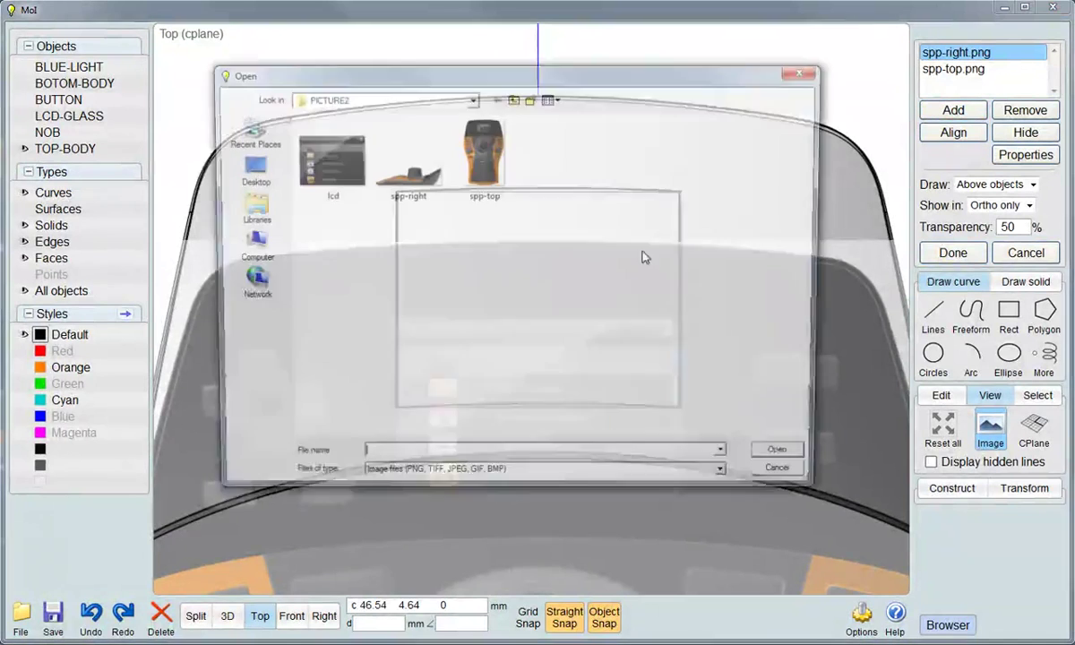
left_click(326, 160)
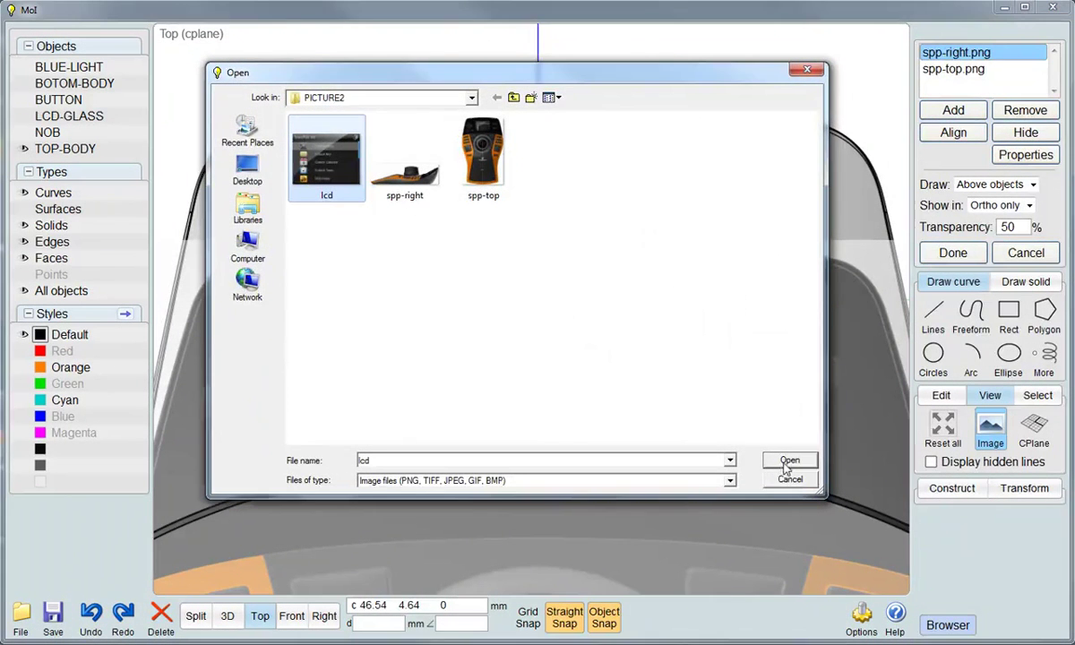
left_click(789, 461)
scroll(461, 260, "up", 3)
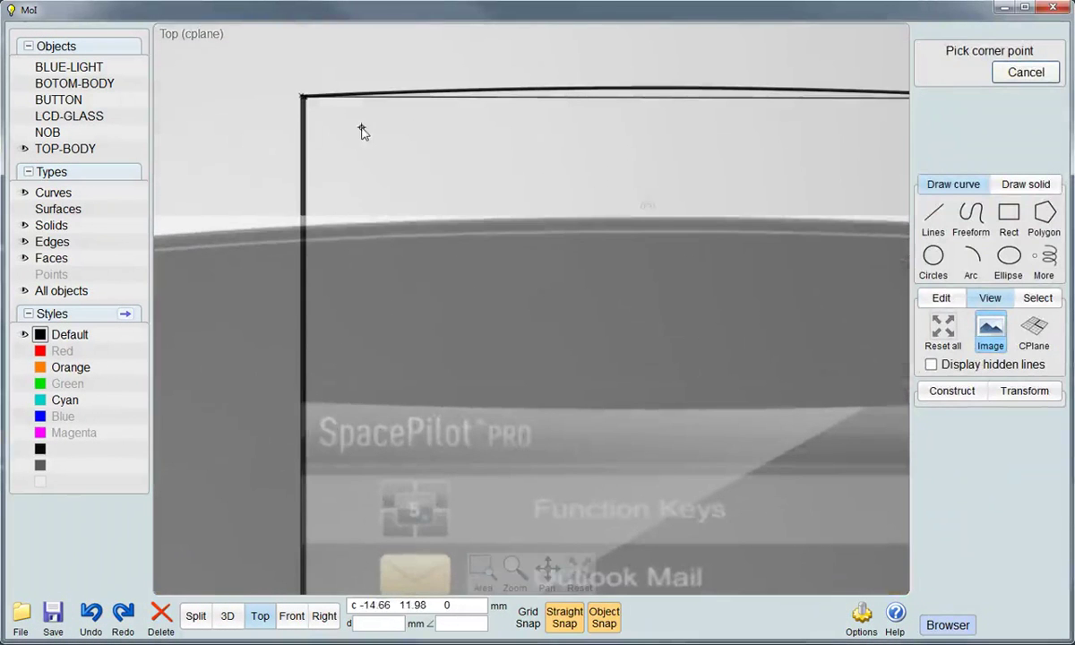
left_click(304, 96)
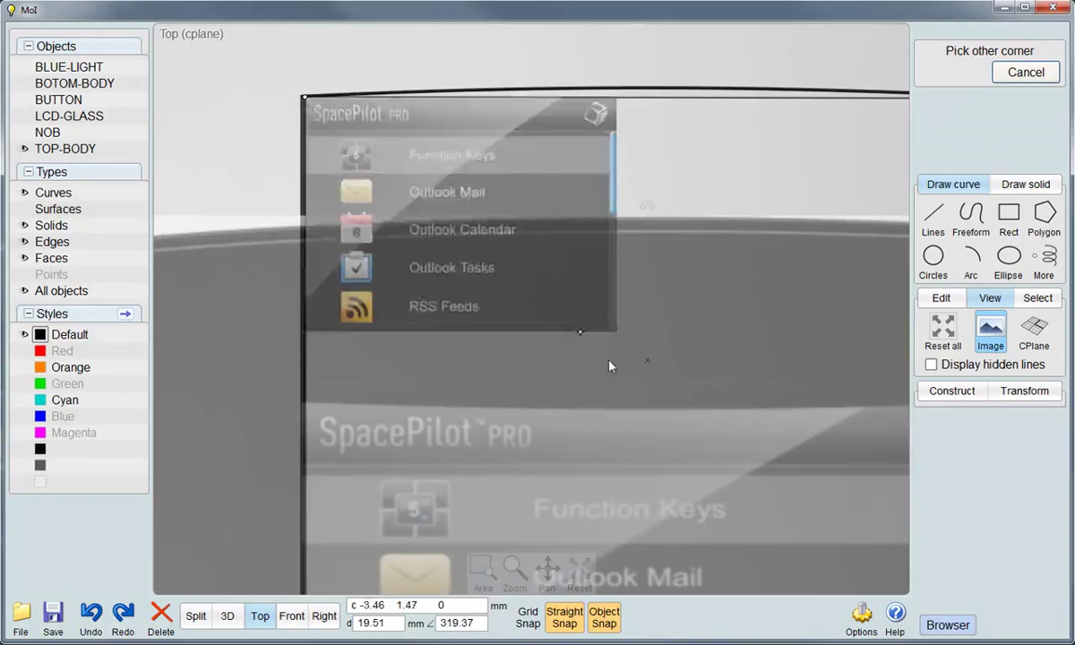
scroll(571, 341, "down", 3)
left_click(808, 494)
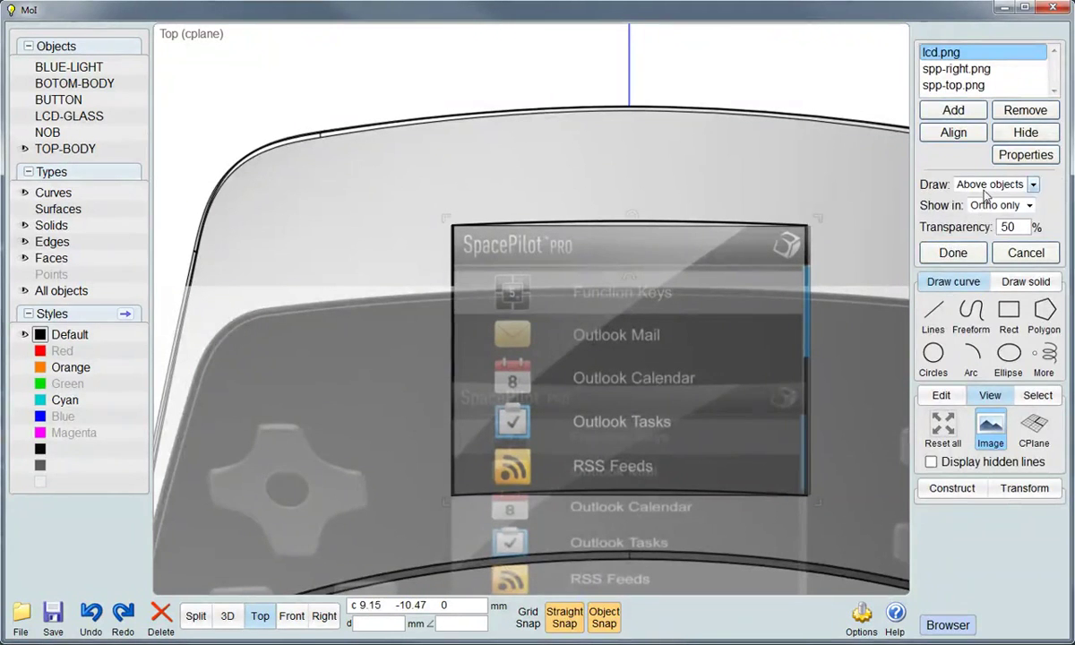
Set the lcd image to show in all views, 0 transparency, drawn with objects
left_click(1001, 214)
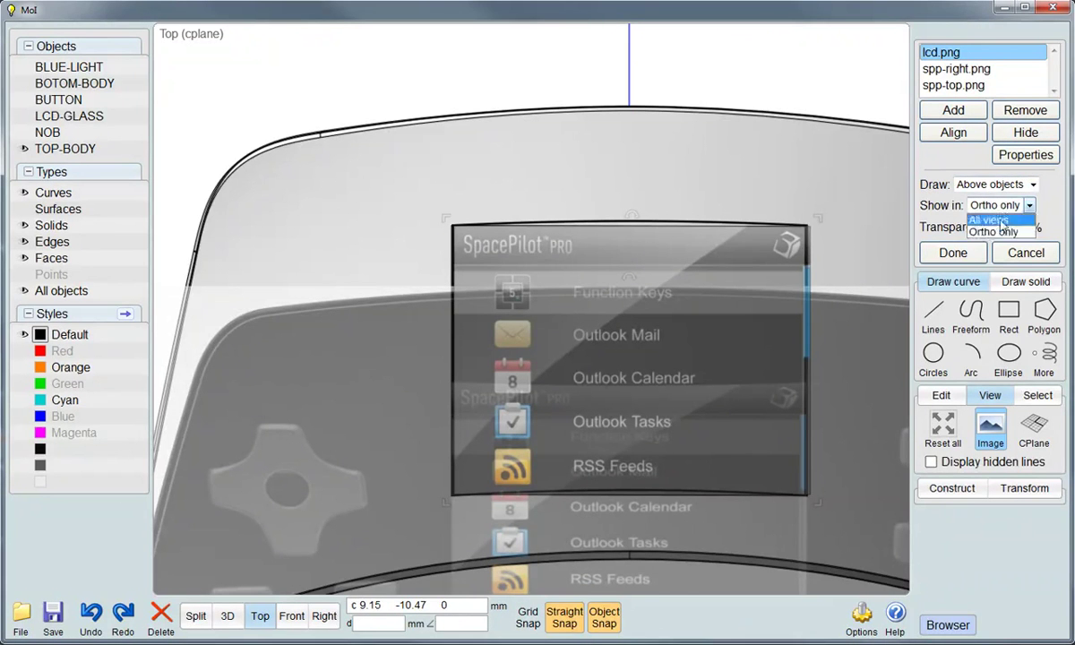
left_click(1000, 223)
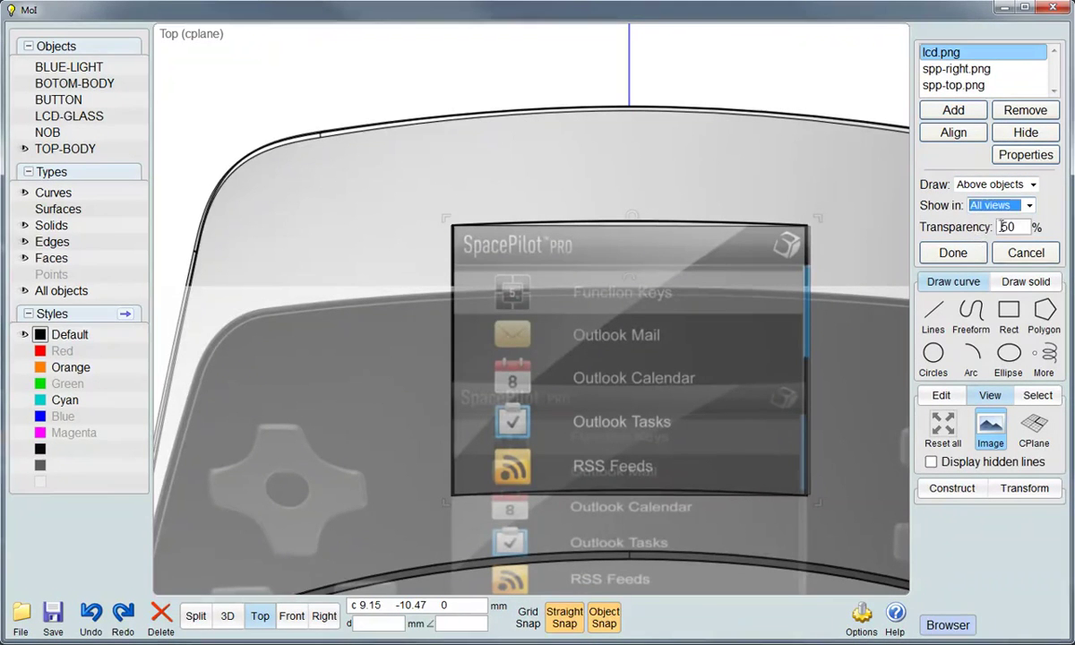
left_click(1019, 226)
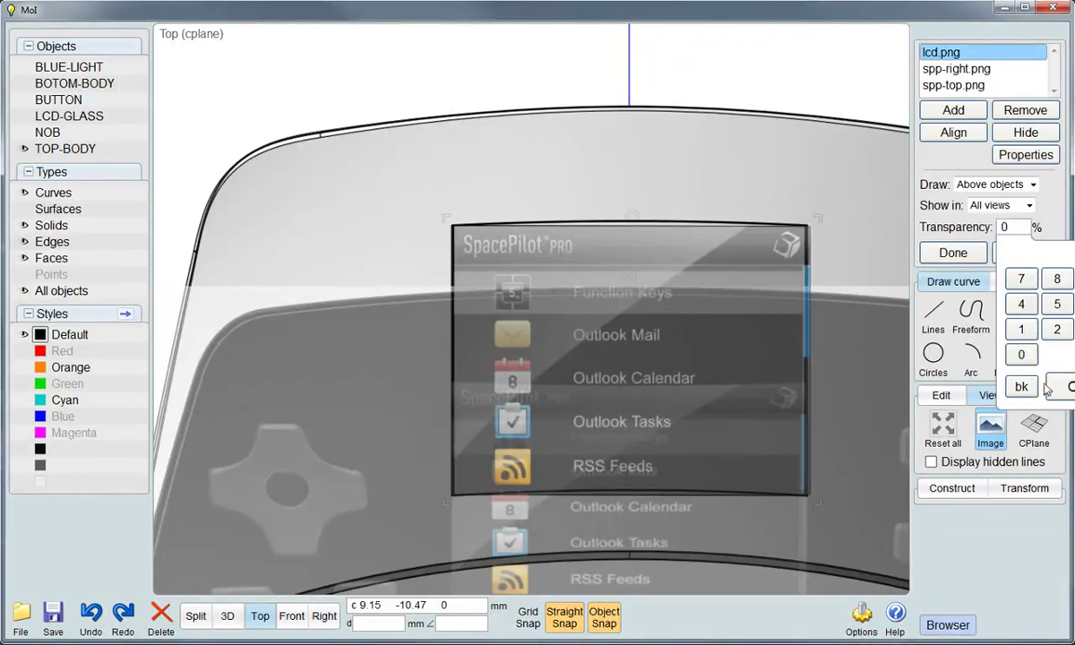
left_click(1049, 387)
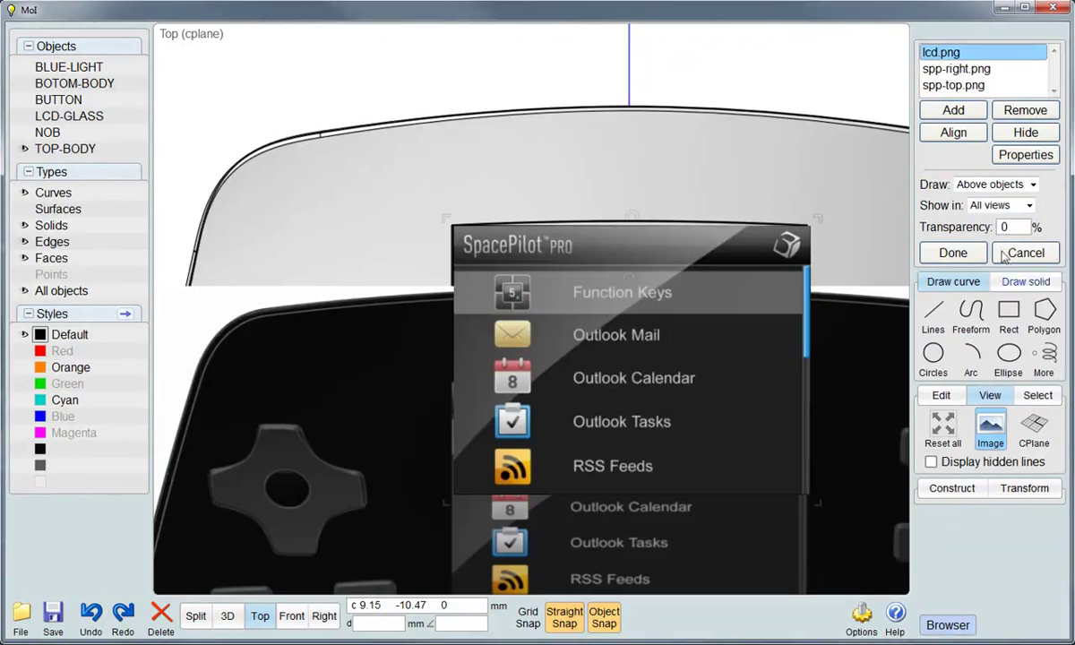
left_click(992, 187)
left_click(994, 207)
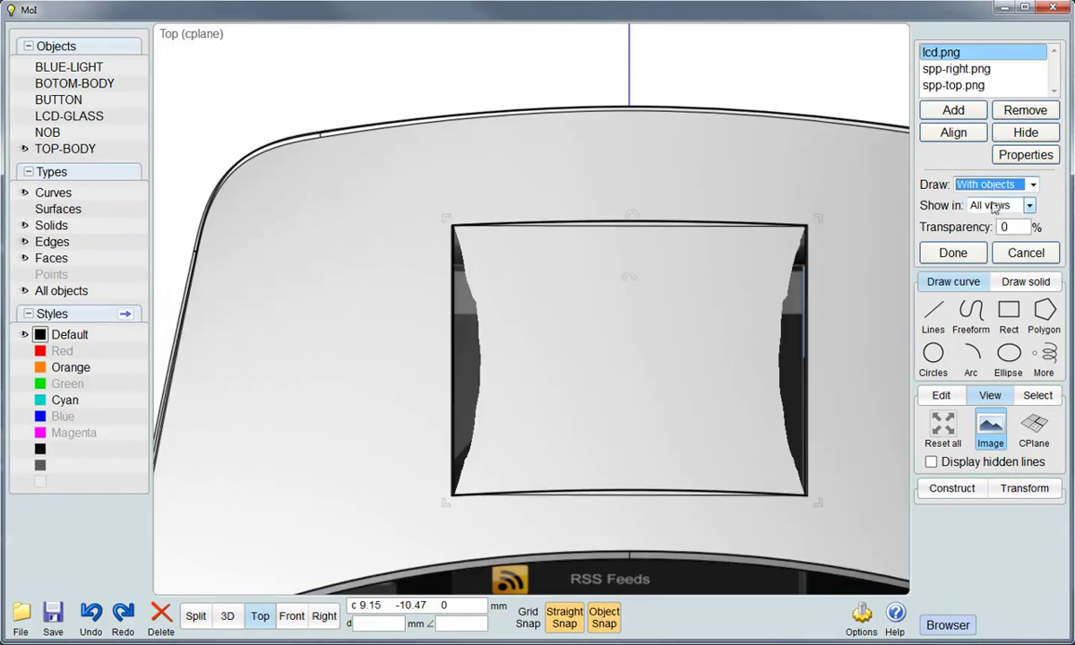
Hide the spp-right.png and spp-top.png reference images
left_click(996, 71)
left_click(1022, 133)
left_click(953, 85)
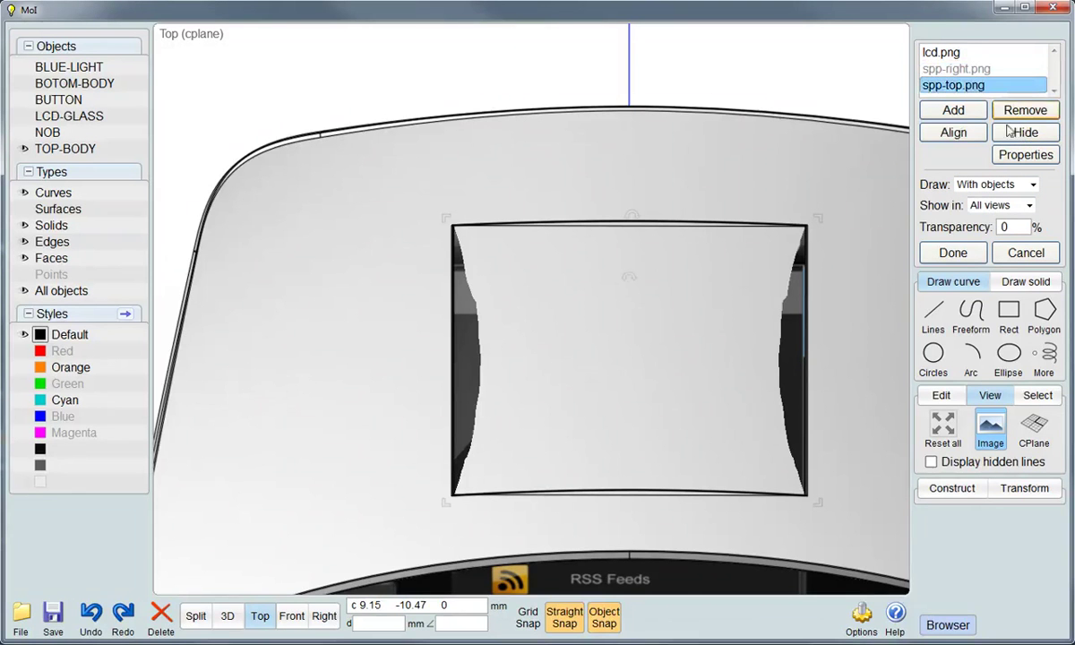
left_click(1022, 133)
In the 3D view, separate the display recess face from TOP-BODY
left_click(953, 252)
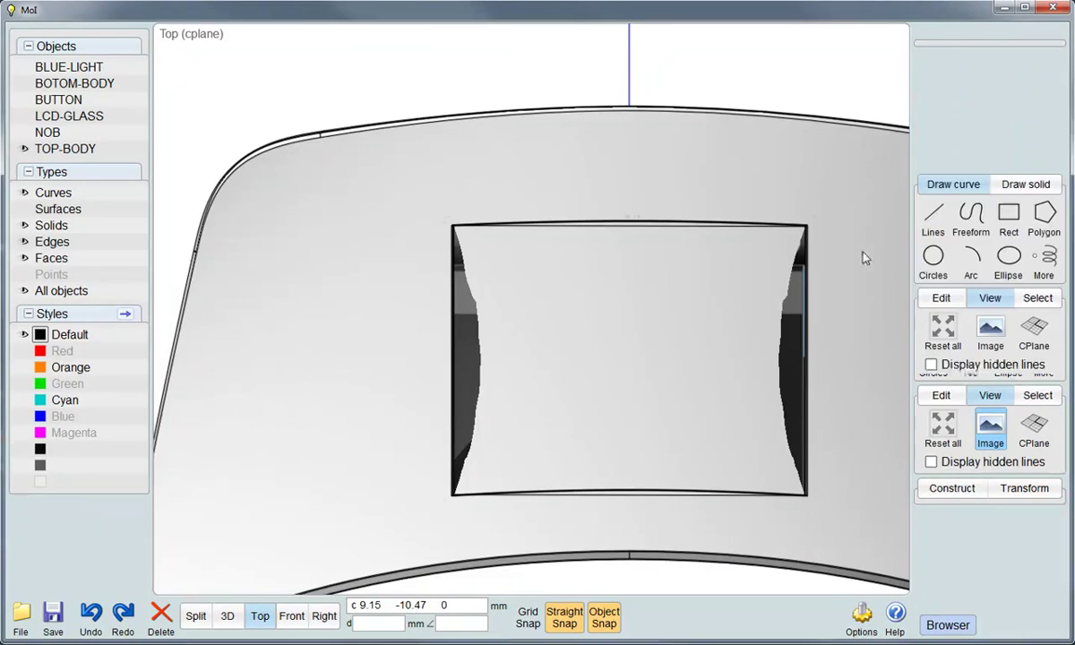
scroll(611, 383, "down", 3)
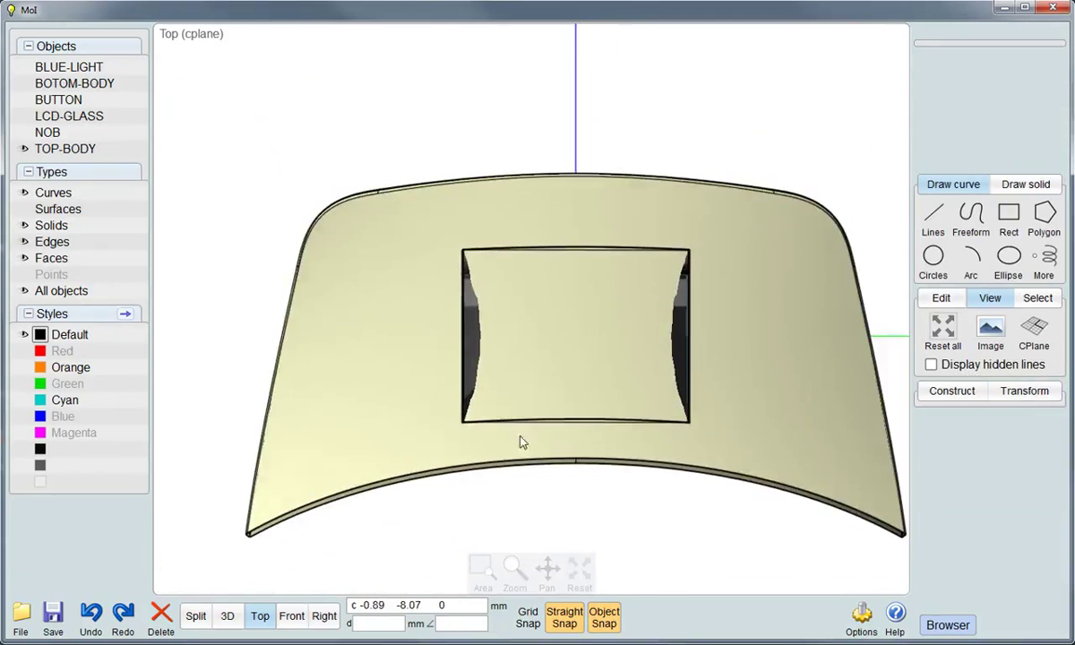
left_click(226, 616)
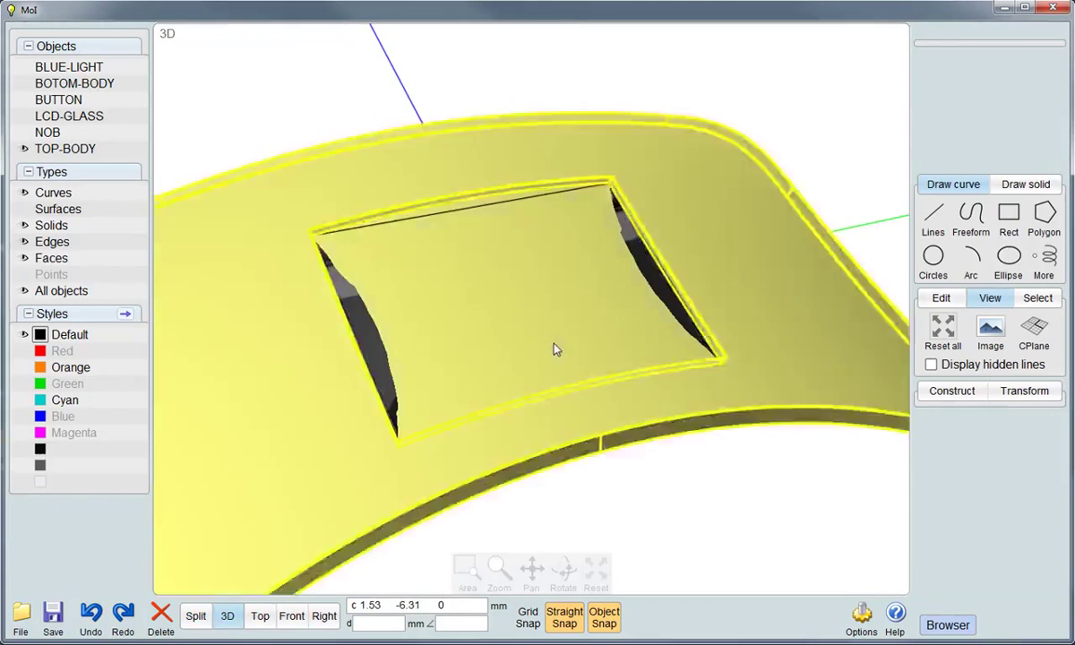
left_click(519, 322)
left_click(940, 299)
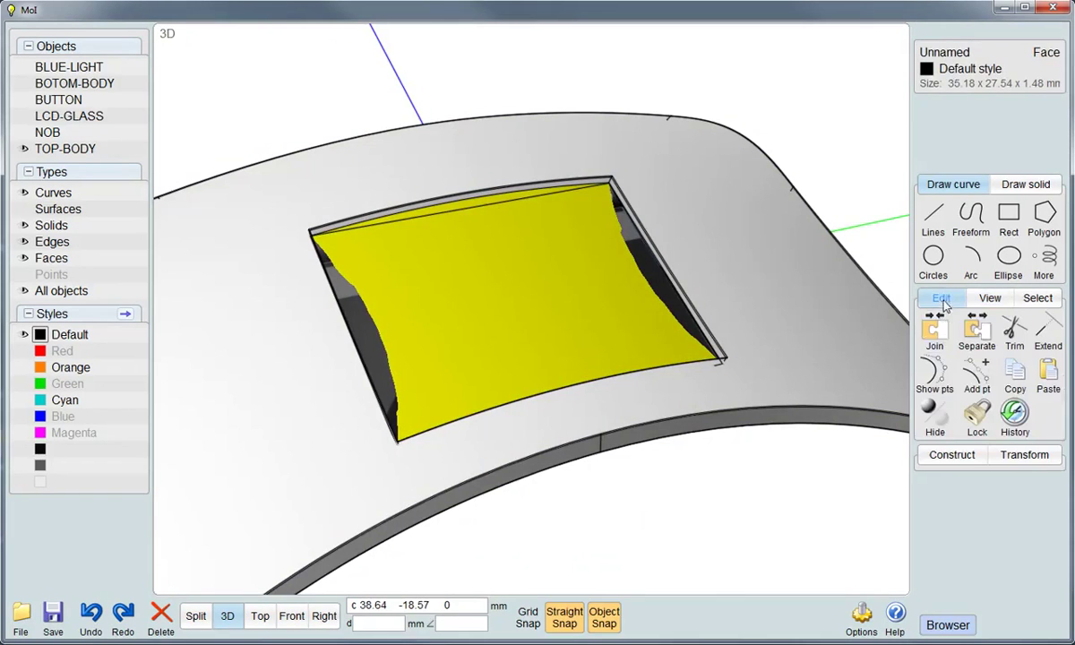
left_click(969, 352)
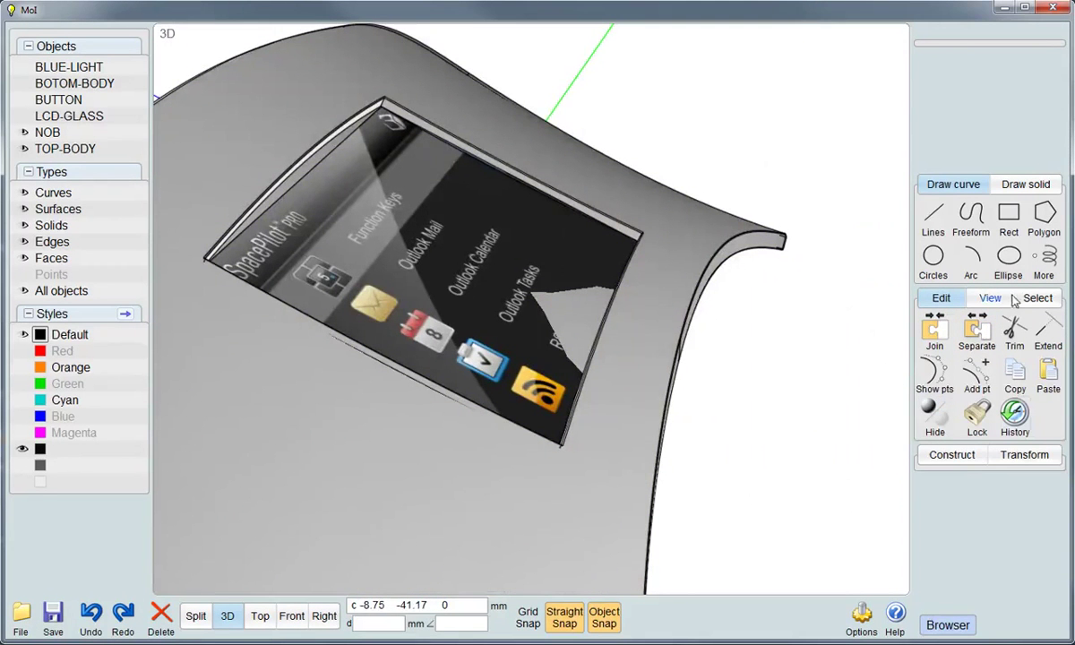
Align the lcd image's corner to the recess end point and close the image manager
left_click(992, 298)
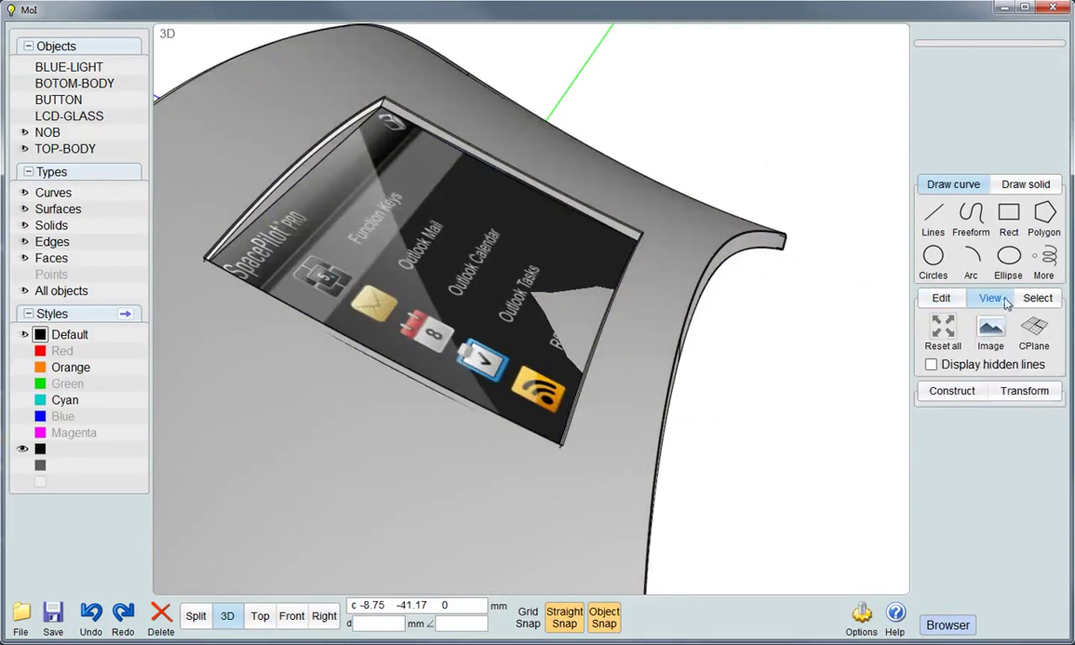
left_click(991, 323)
scroll(577, 310, "up", 2)
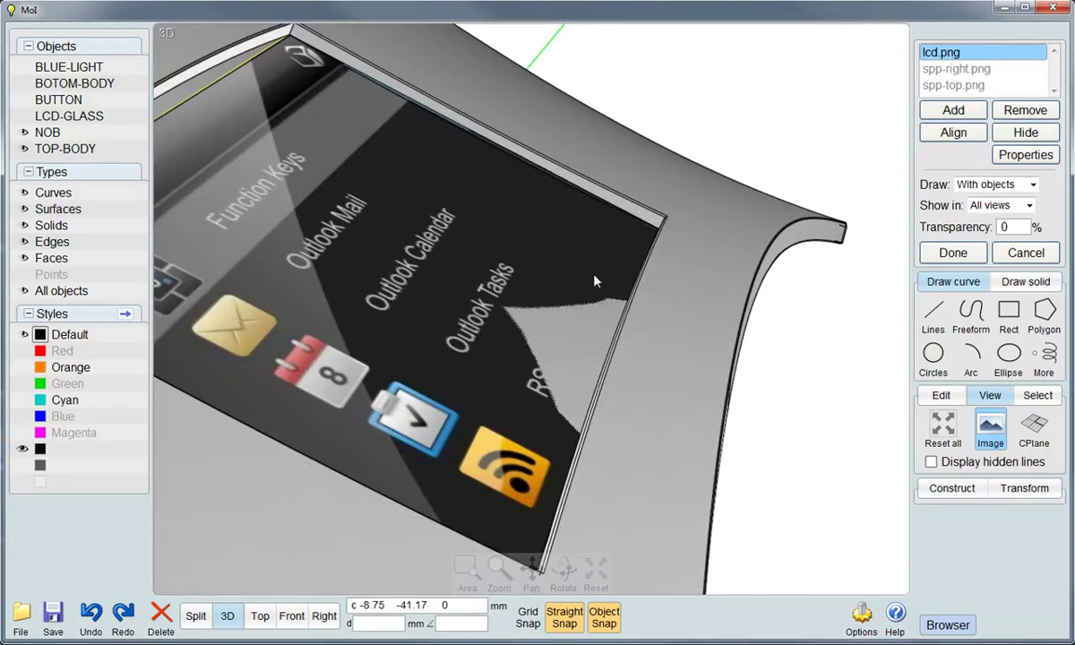
right_click_drag(436, 425, 291, 135)
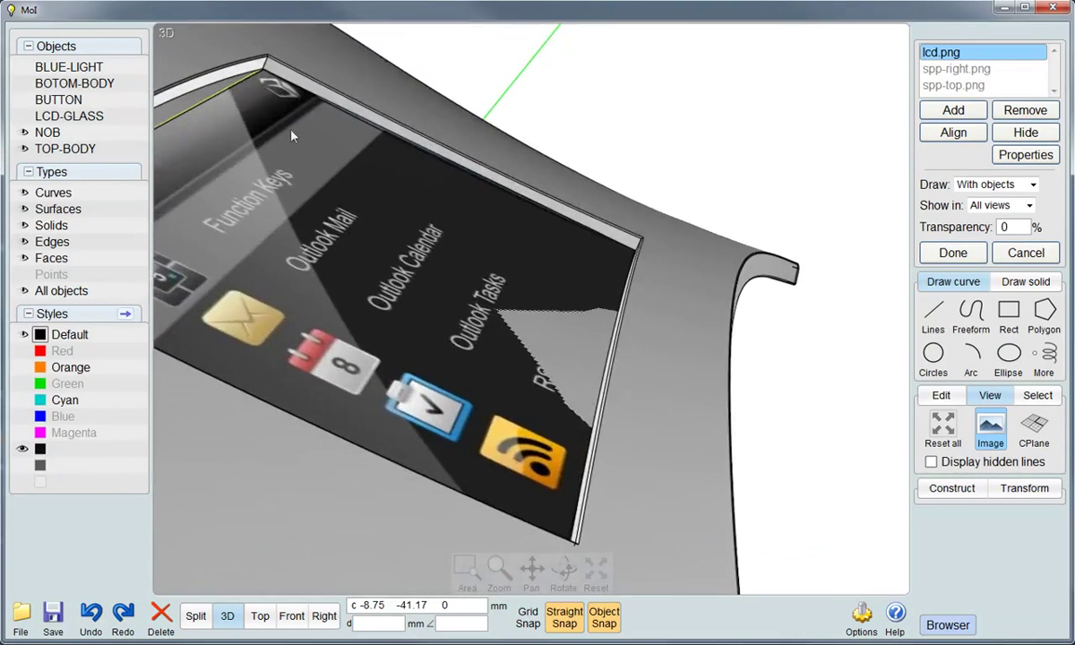
left_click(251, 54)
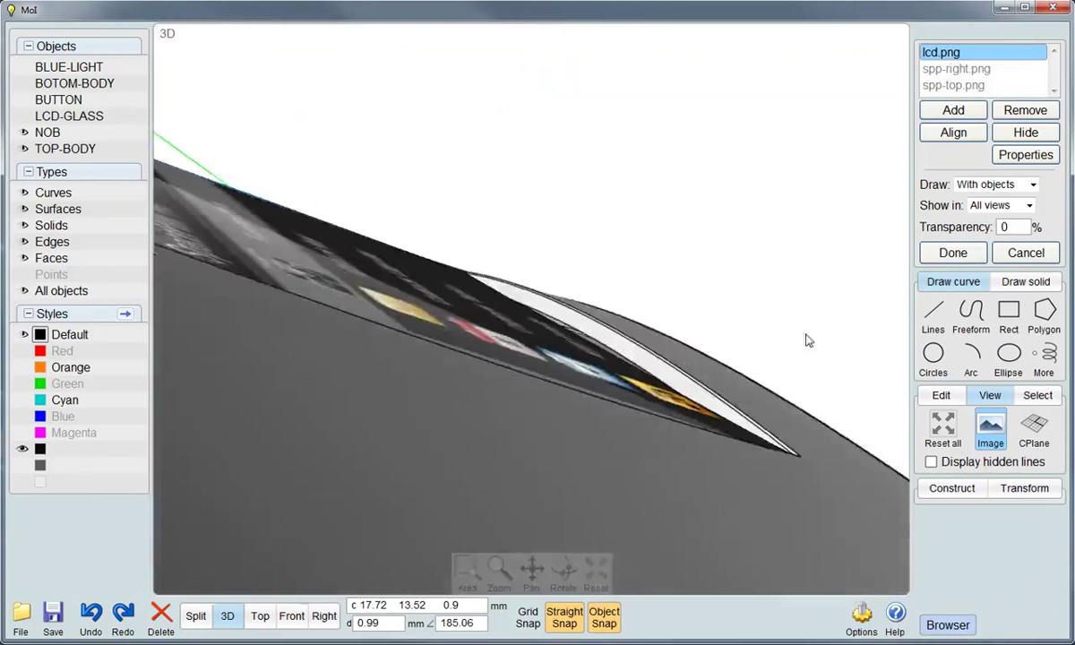
right_click_drag(719, 344, 574, 316)
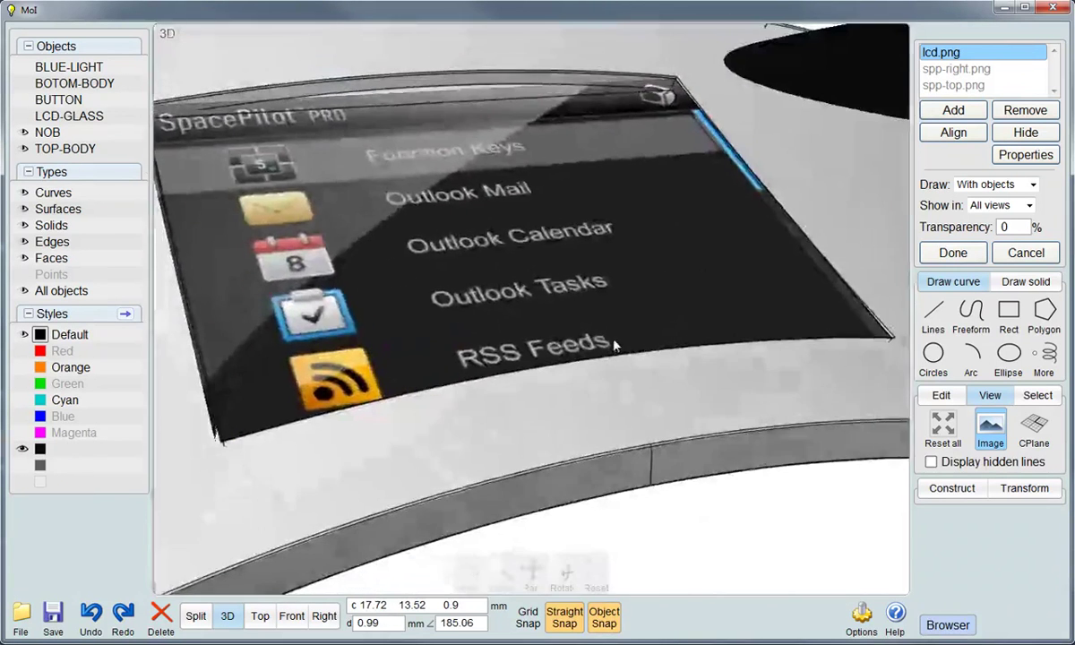
left_click(951, 252)
mouse_move(496, 477)
right_mouse_down()
mouse_move(339, 435)
mouse_move(480, 448)
mouse_move(588, 322)
mouse_move(649, 308)
right_mouse_up()
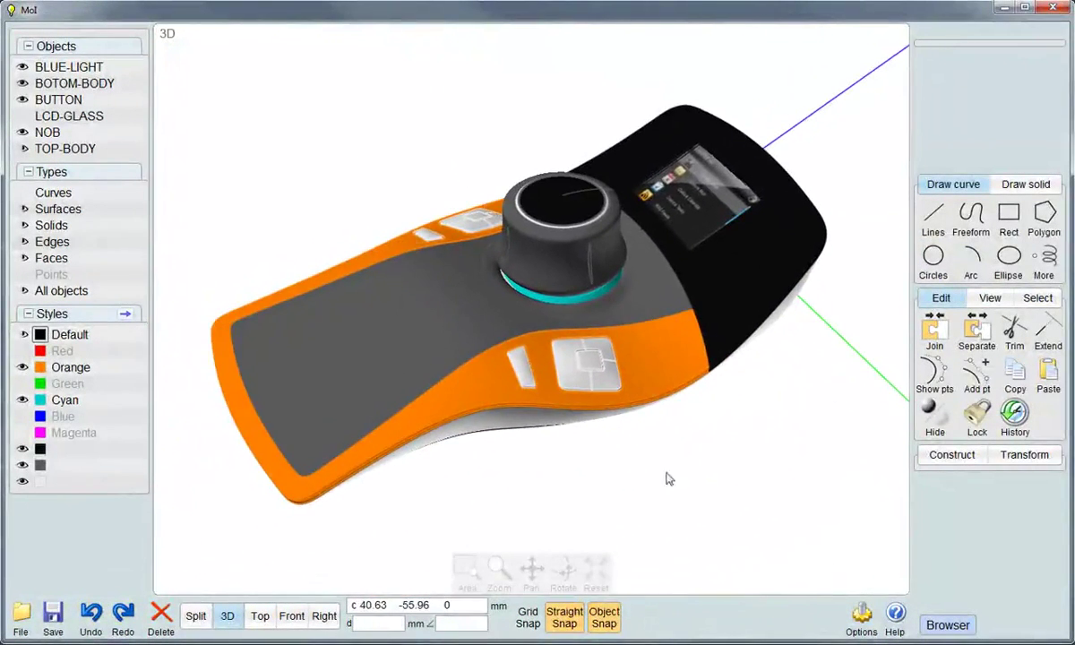